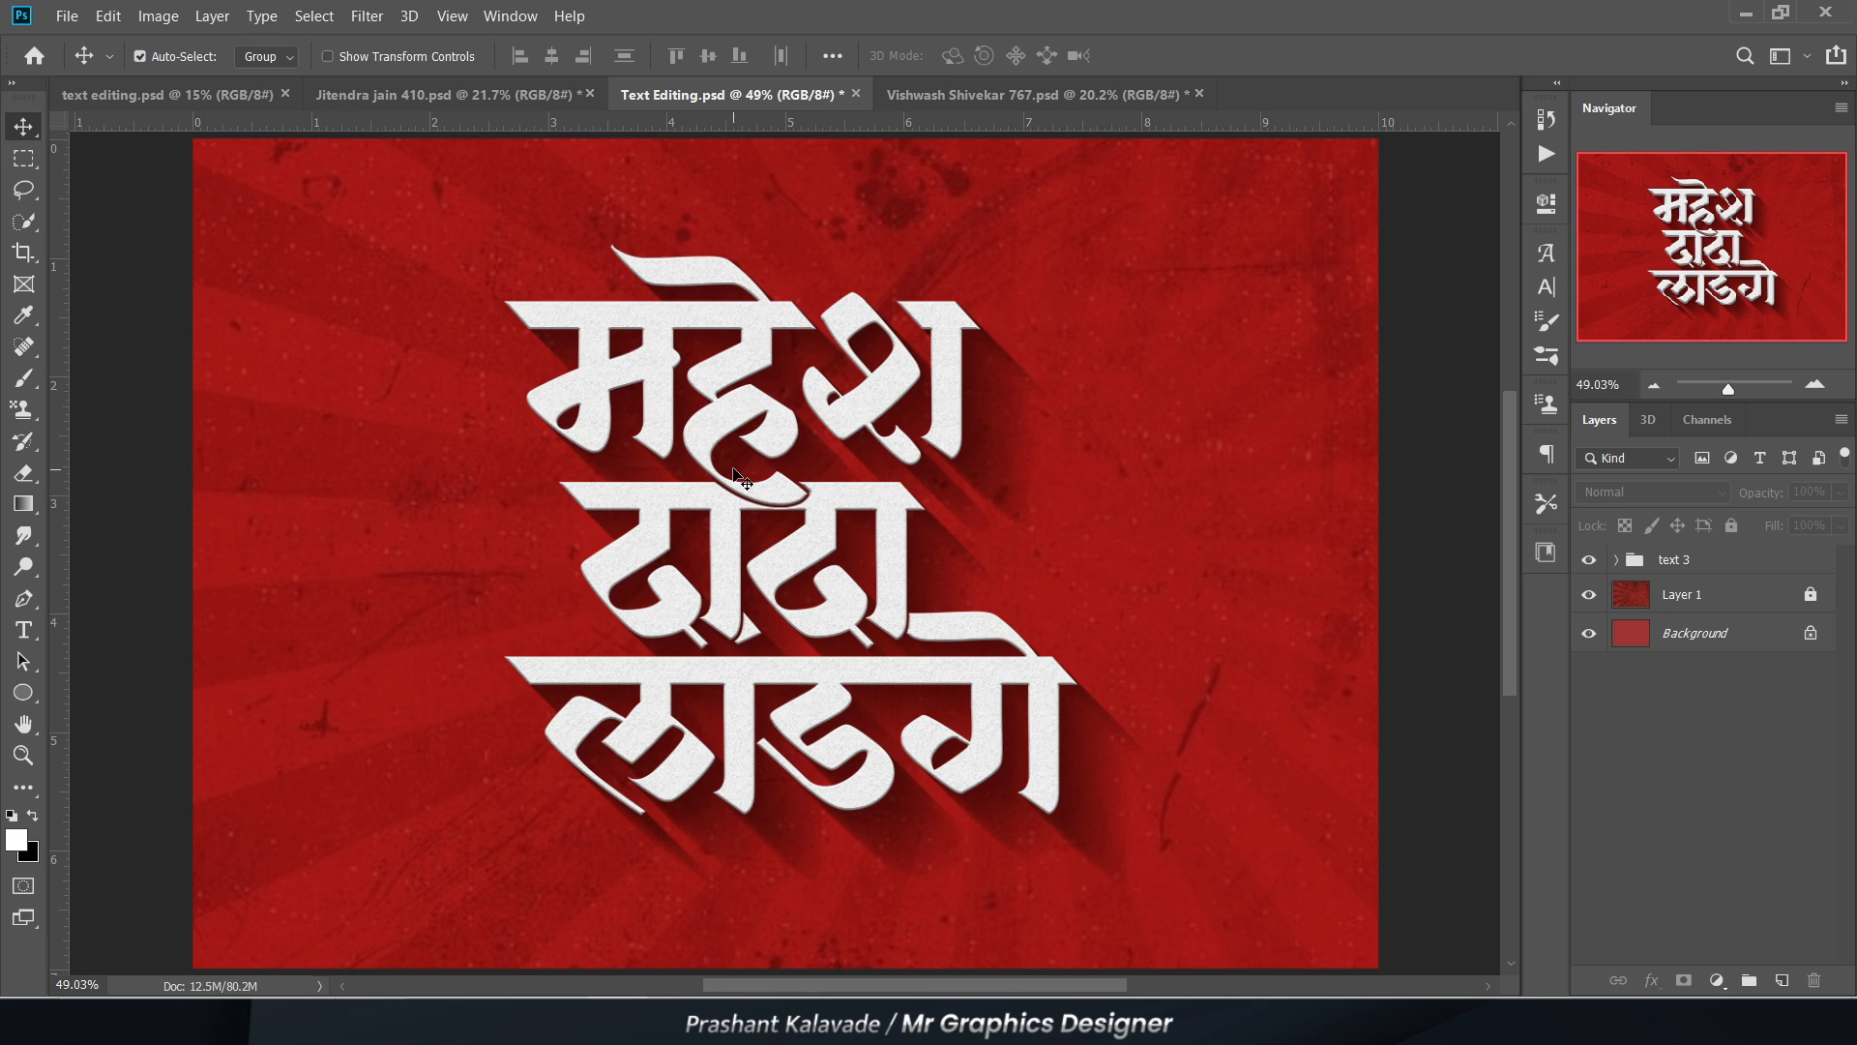
Step: Examine the finished three-line lettering design in Text Editing.psd up close and as a whole
key(h)
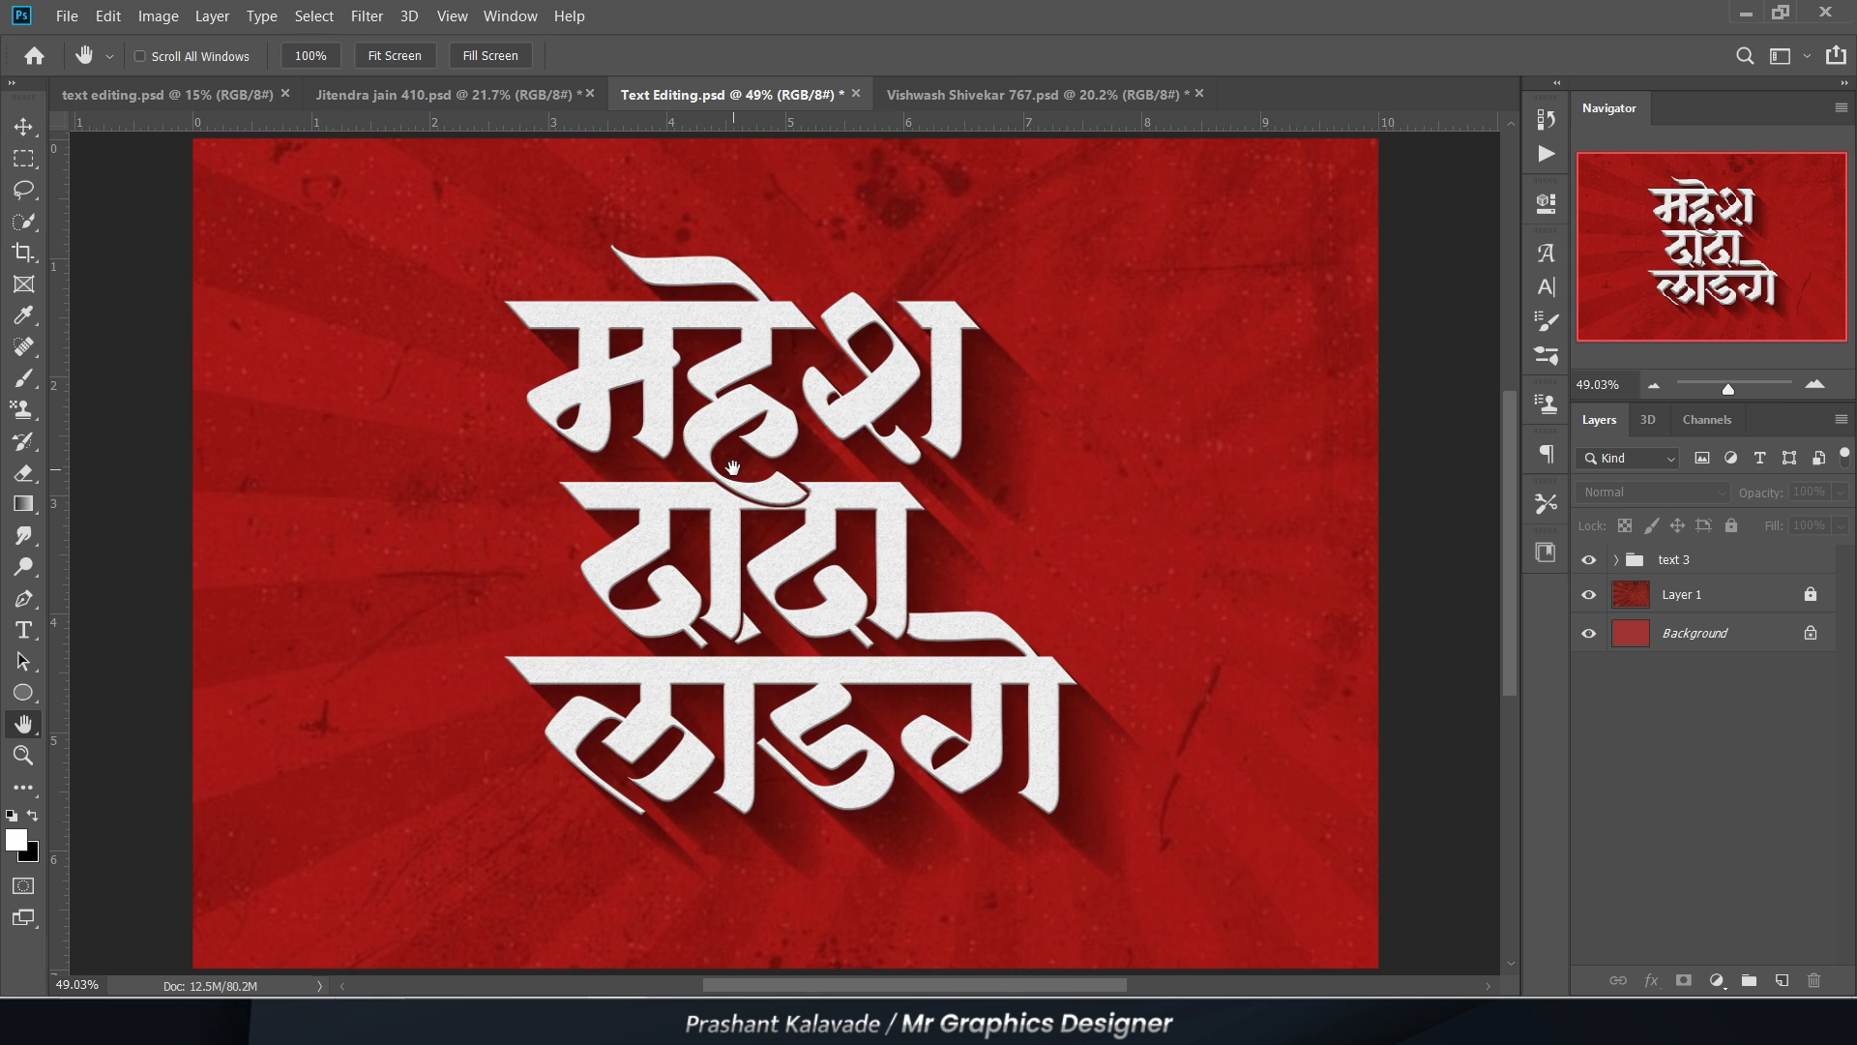
scroll(885, 548, up, 5)
scroll(593, 461, up, 3)
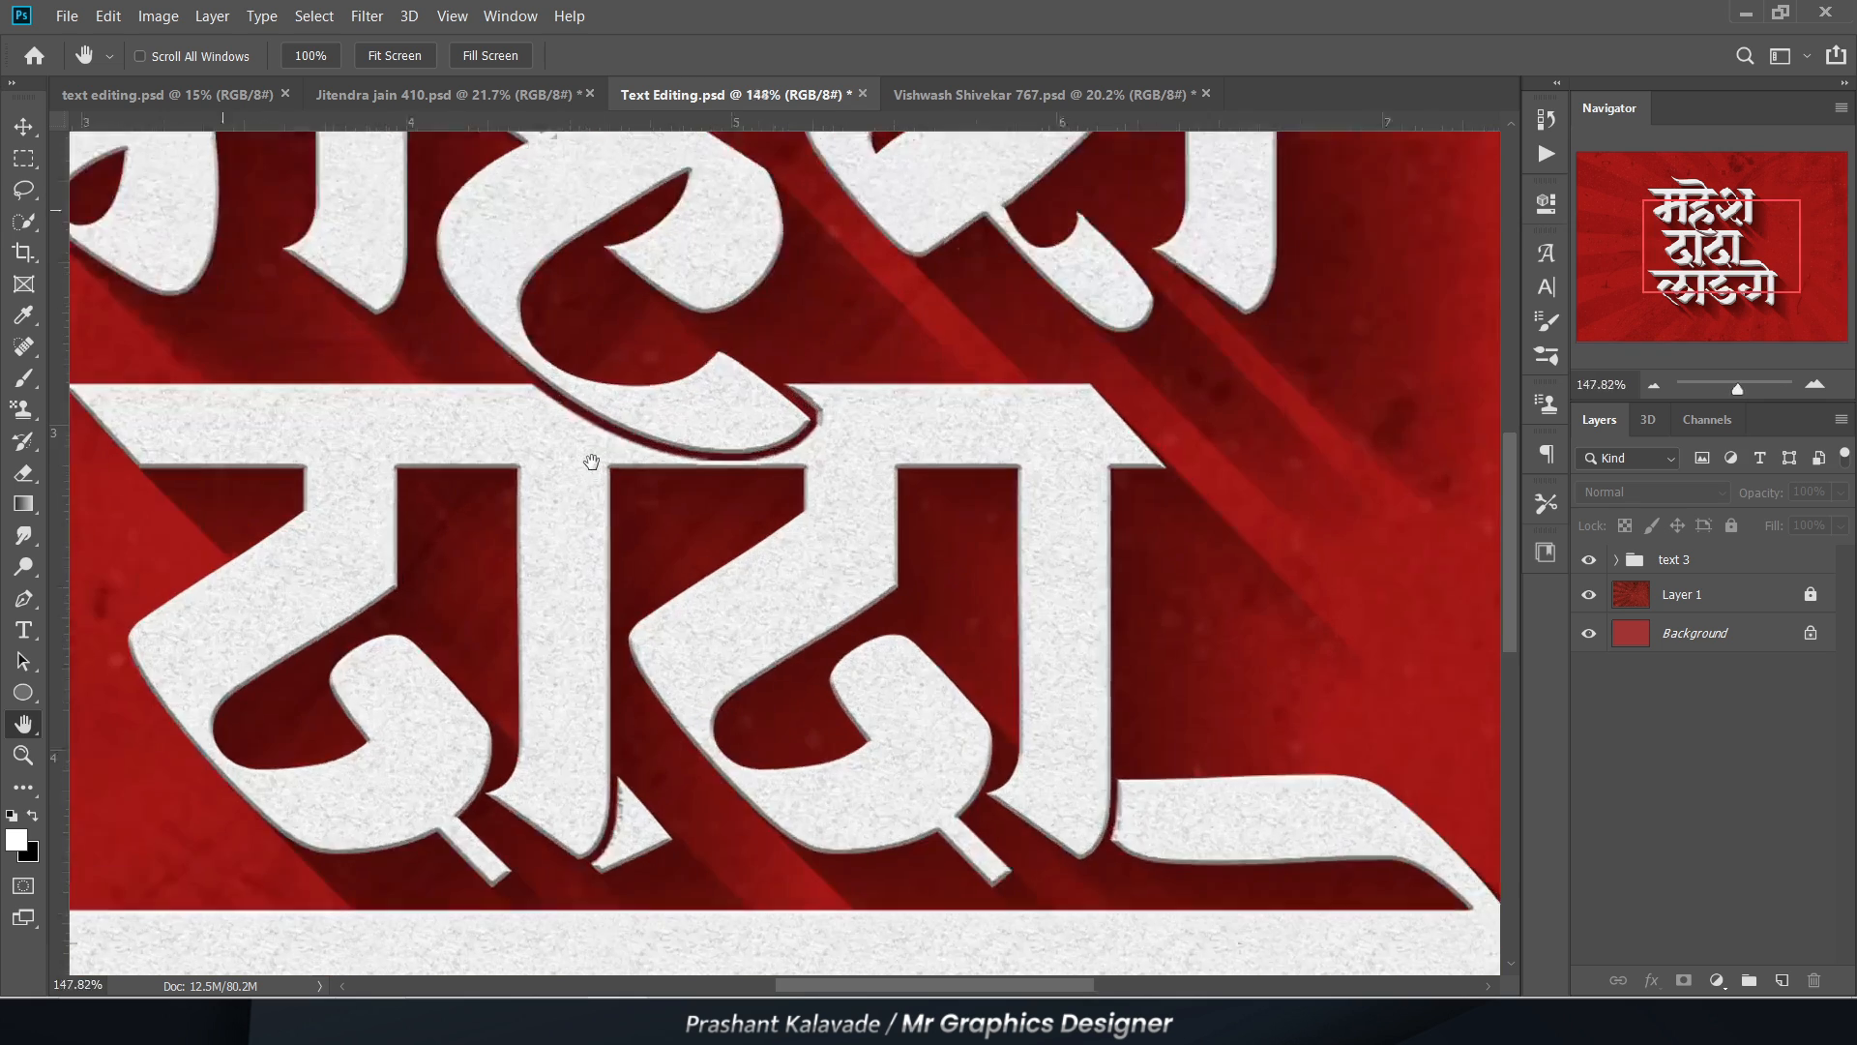
scroll(683, 541, down, 4)
scroll(836, 732, up, 4)
key(ctrl+0)
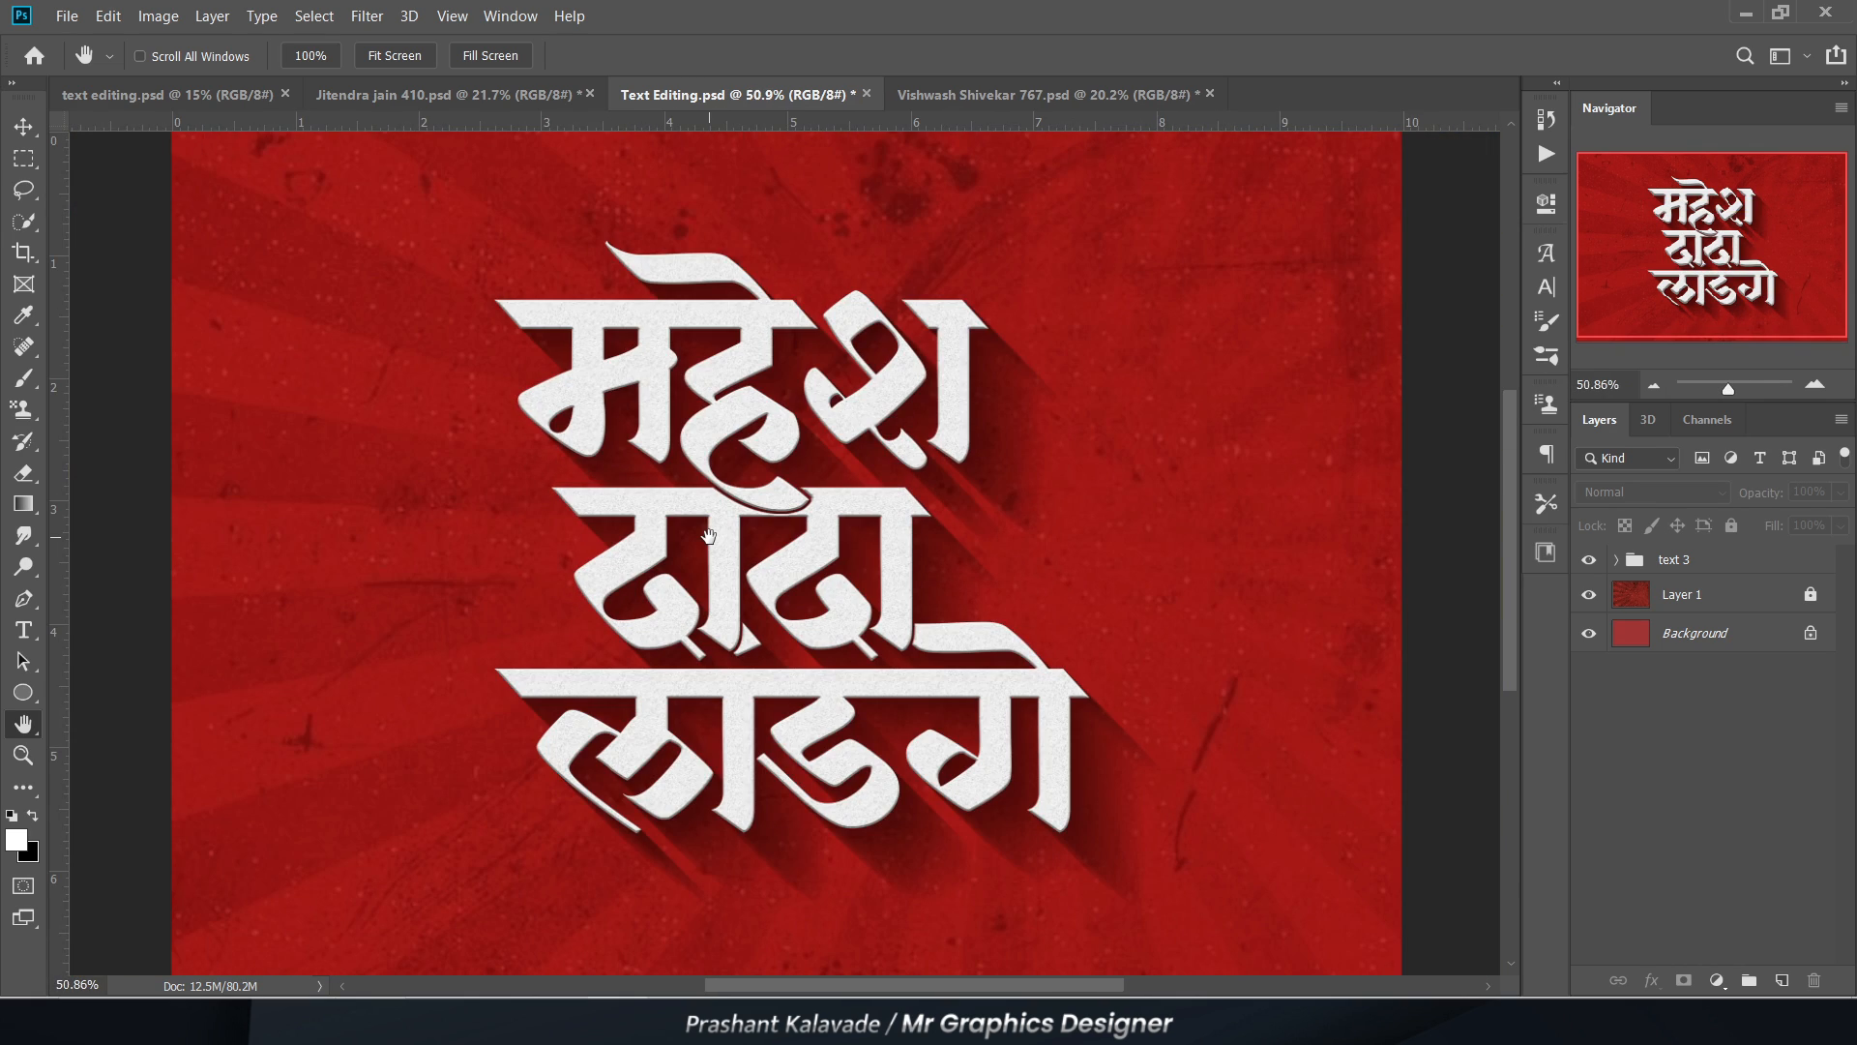
scroll(649, 480, down, 1)
scroll(709, 527, up, 3)
scroll(609, 531, down, 2)
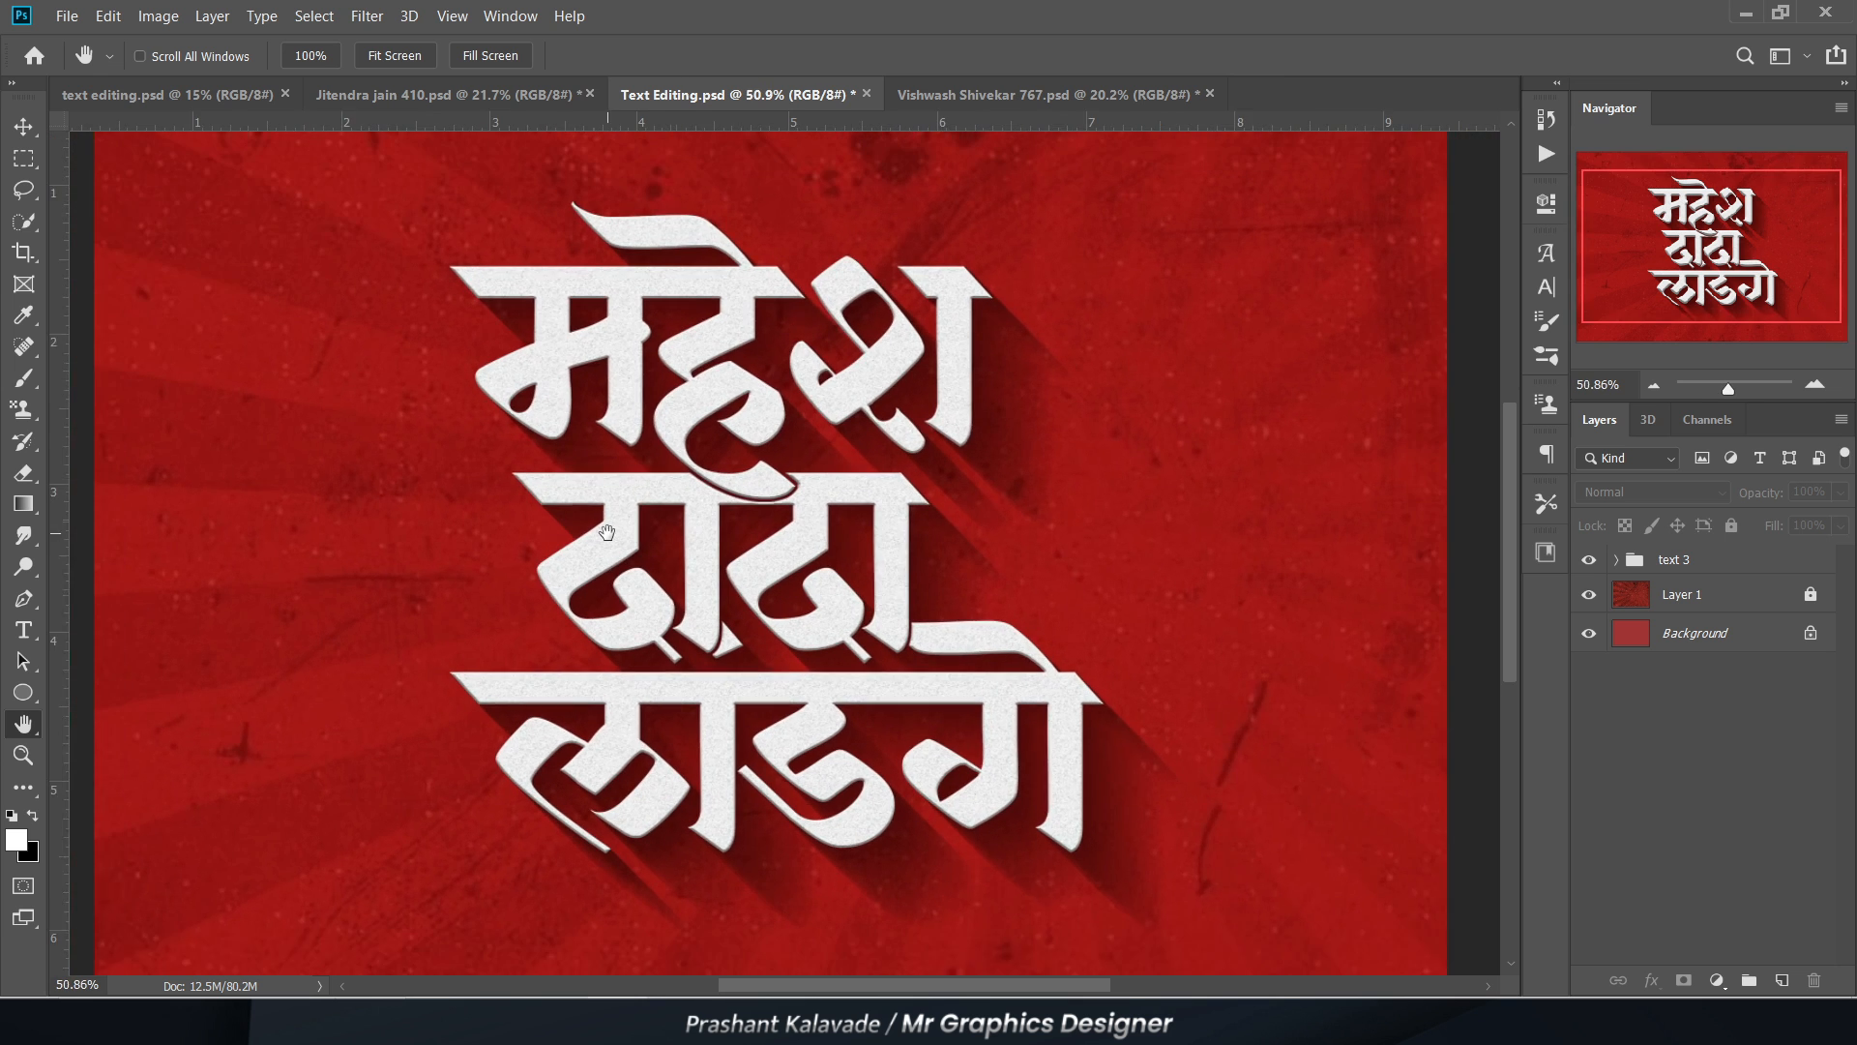
Step: Create a new landscape document 10 × 8 inches at 250 pixels/inch in RGB colour with a white background
click(67, 16)
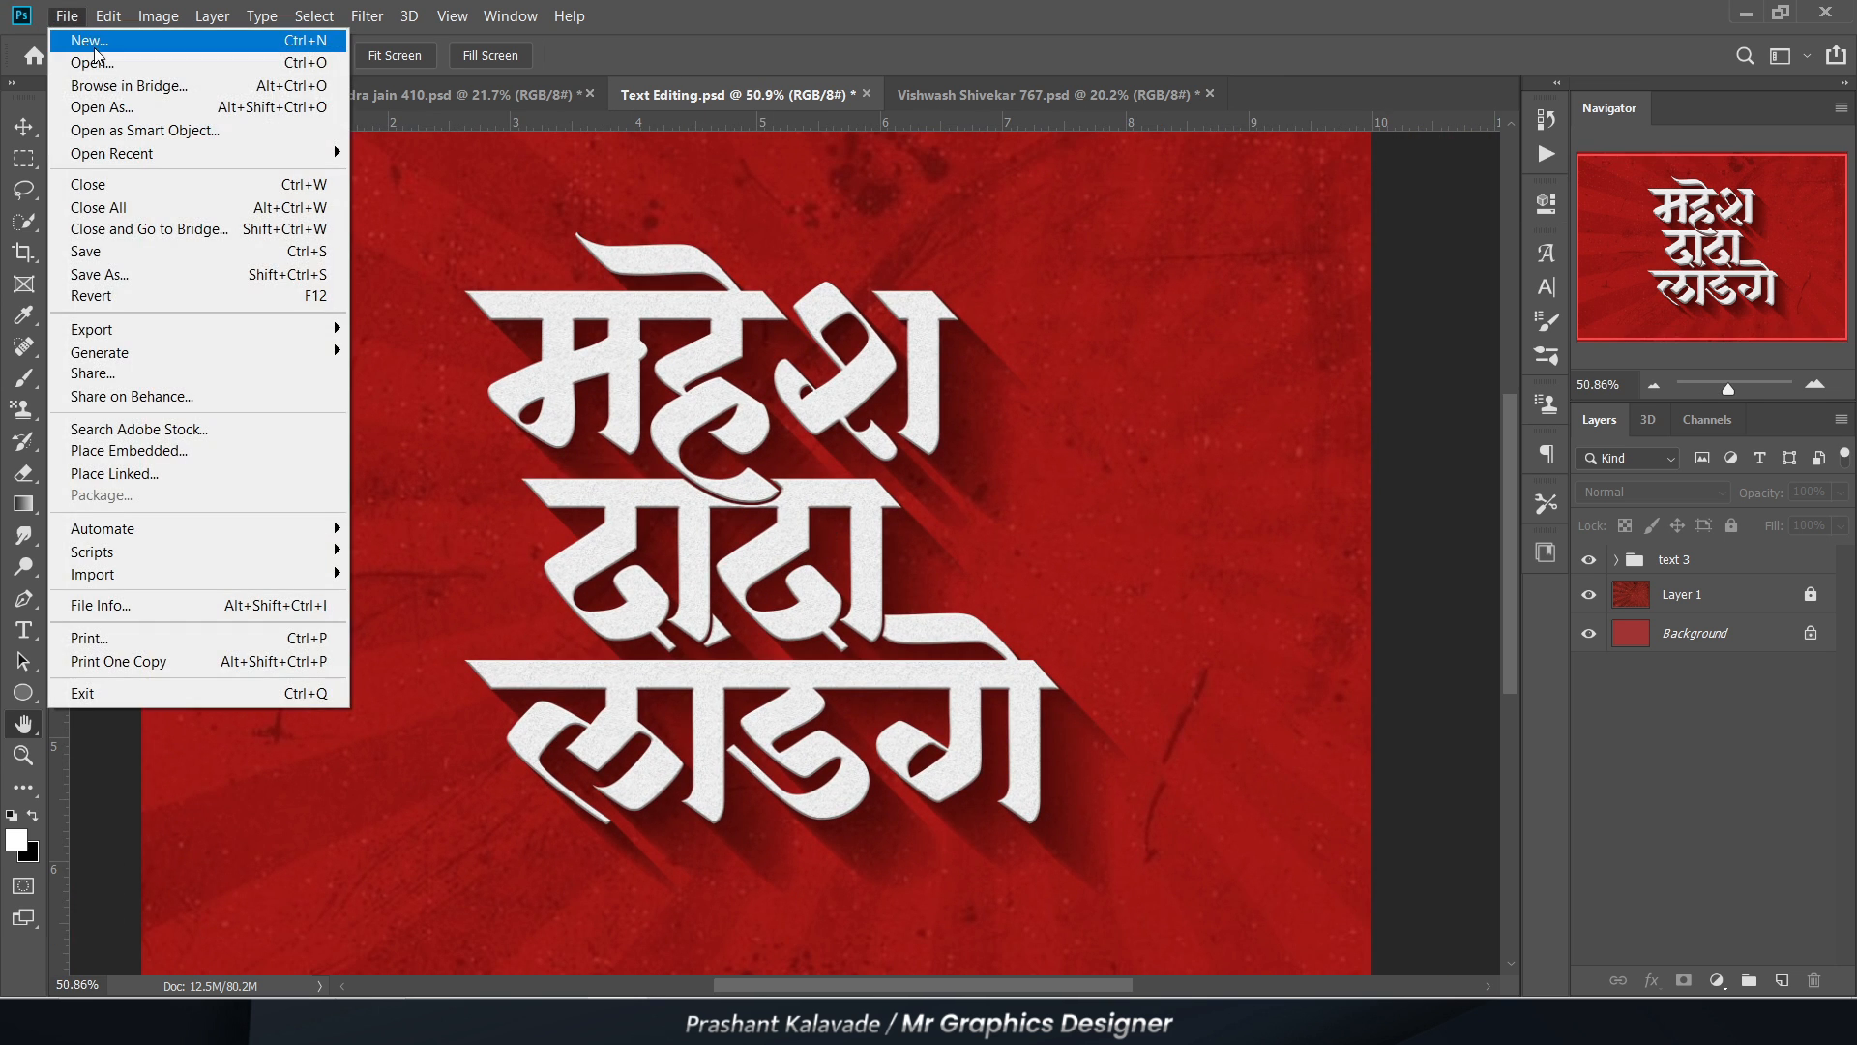
click(98, 45)
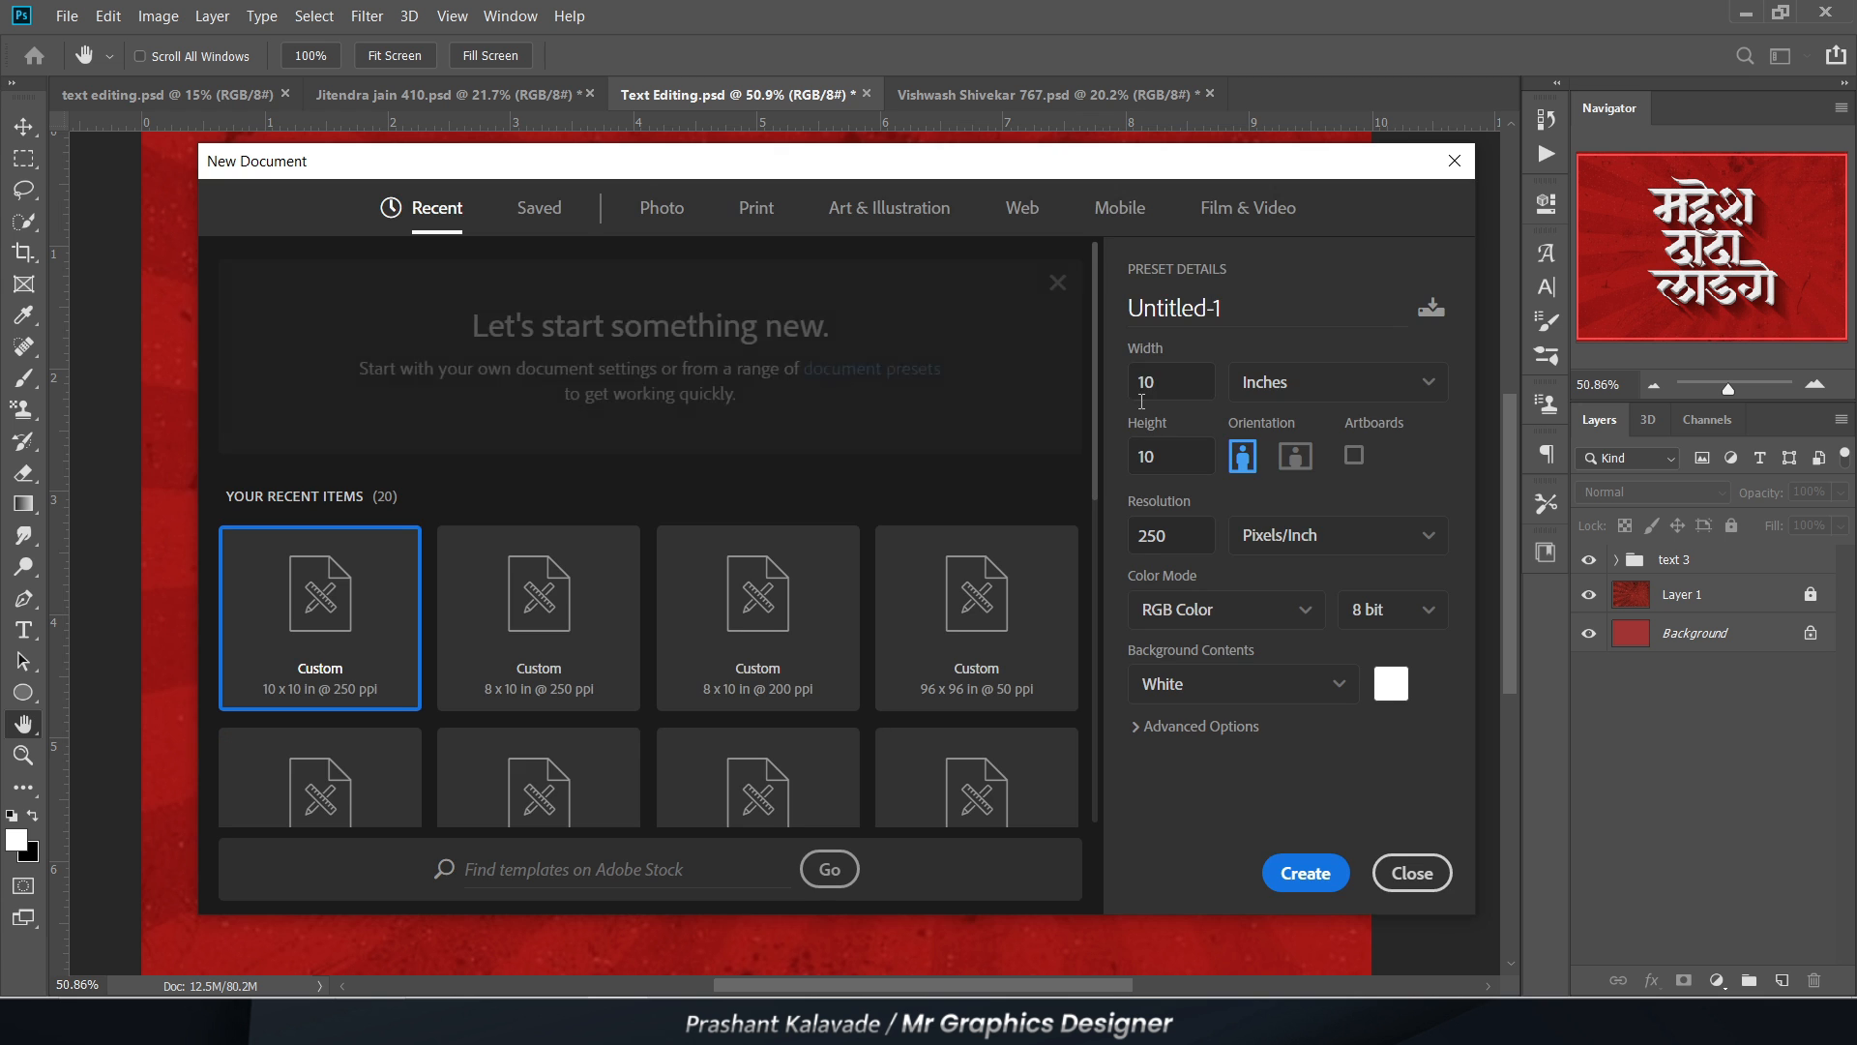
click(1293, 456)
click(1322, 897)
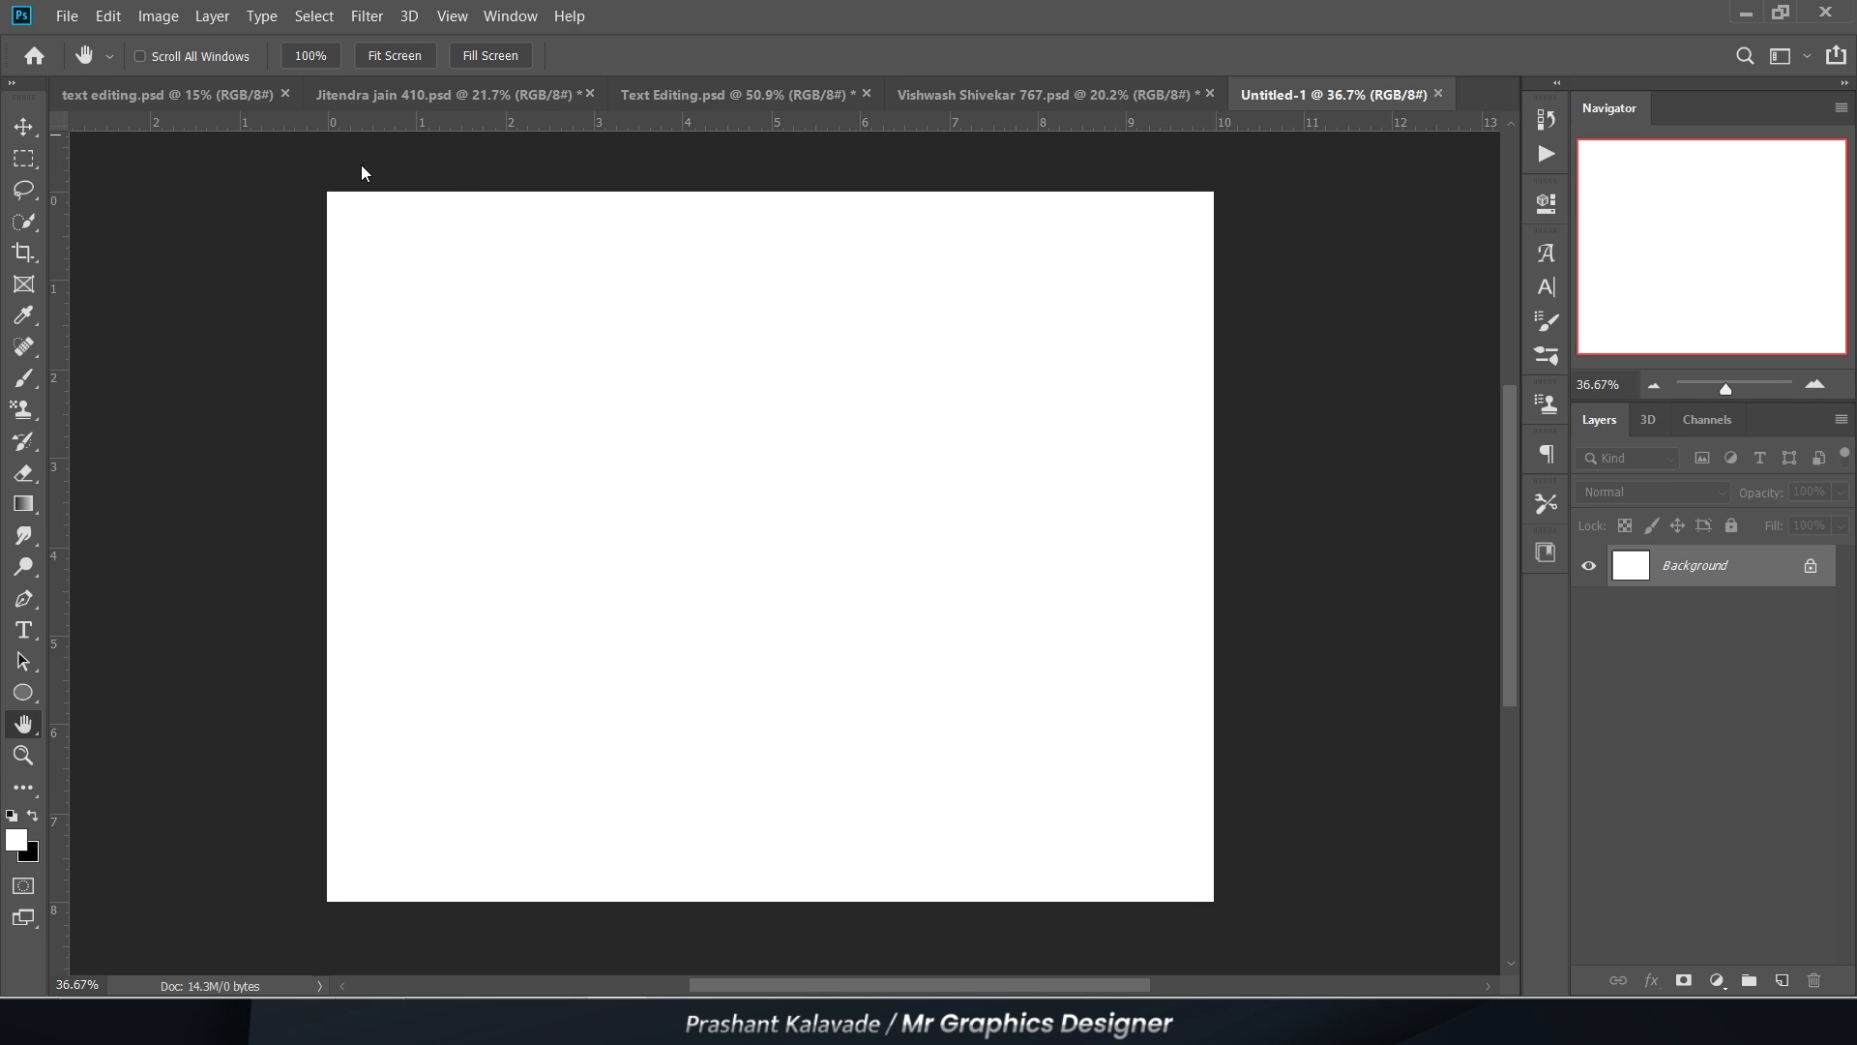
Step: Place the red-orange image 8 from the Backround folder in PSD NEW 2024 as an embedded object
click(21, 126)
click(67, 15)
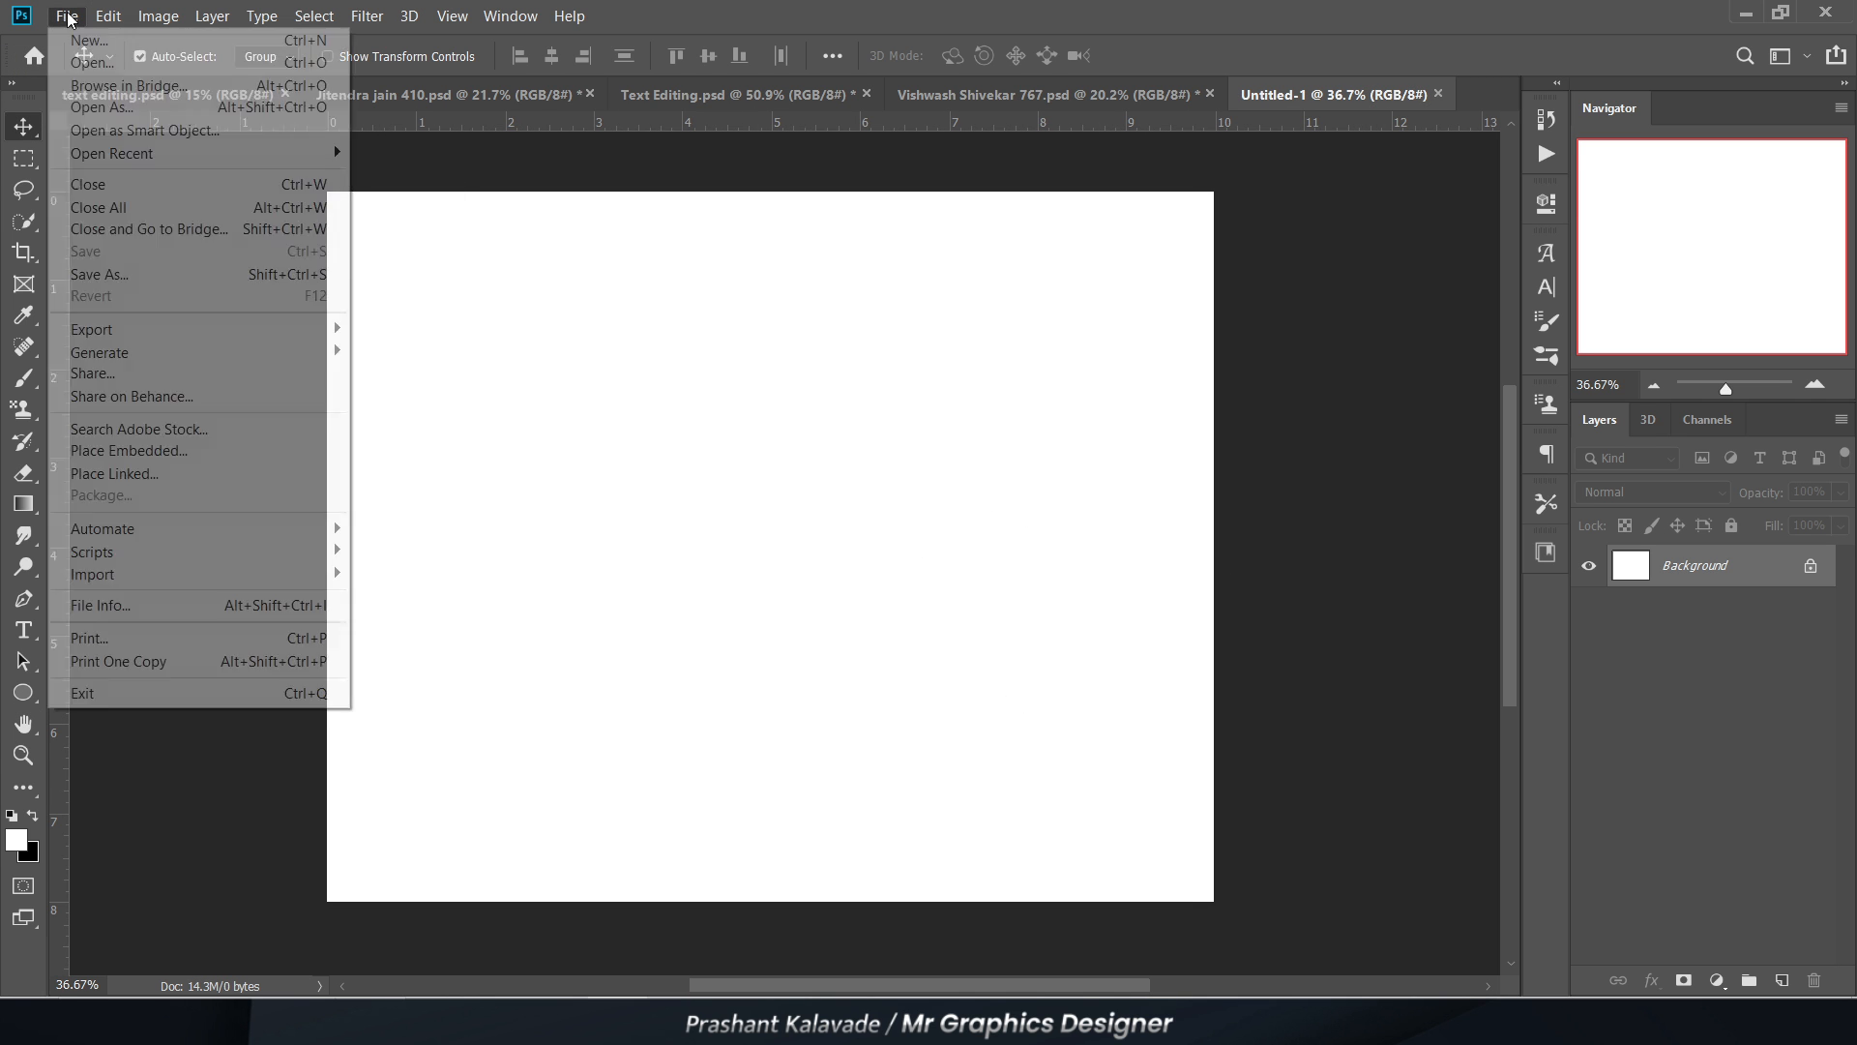
click(152, 451)
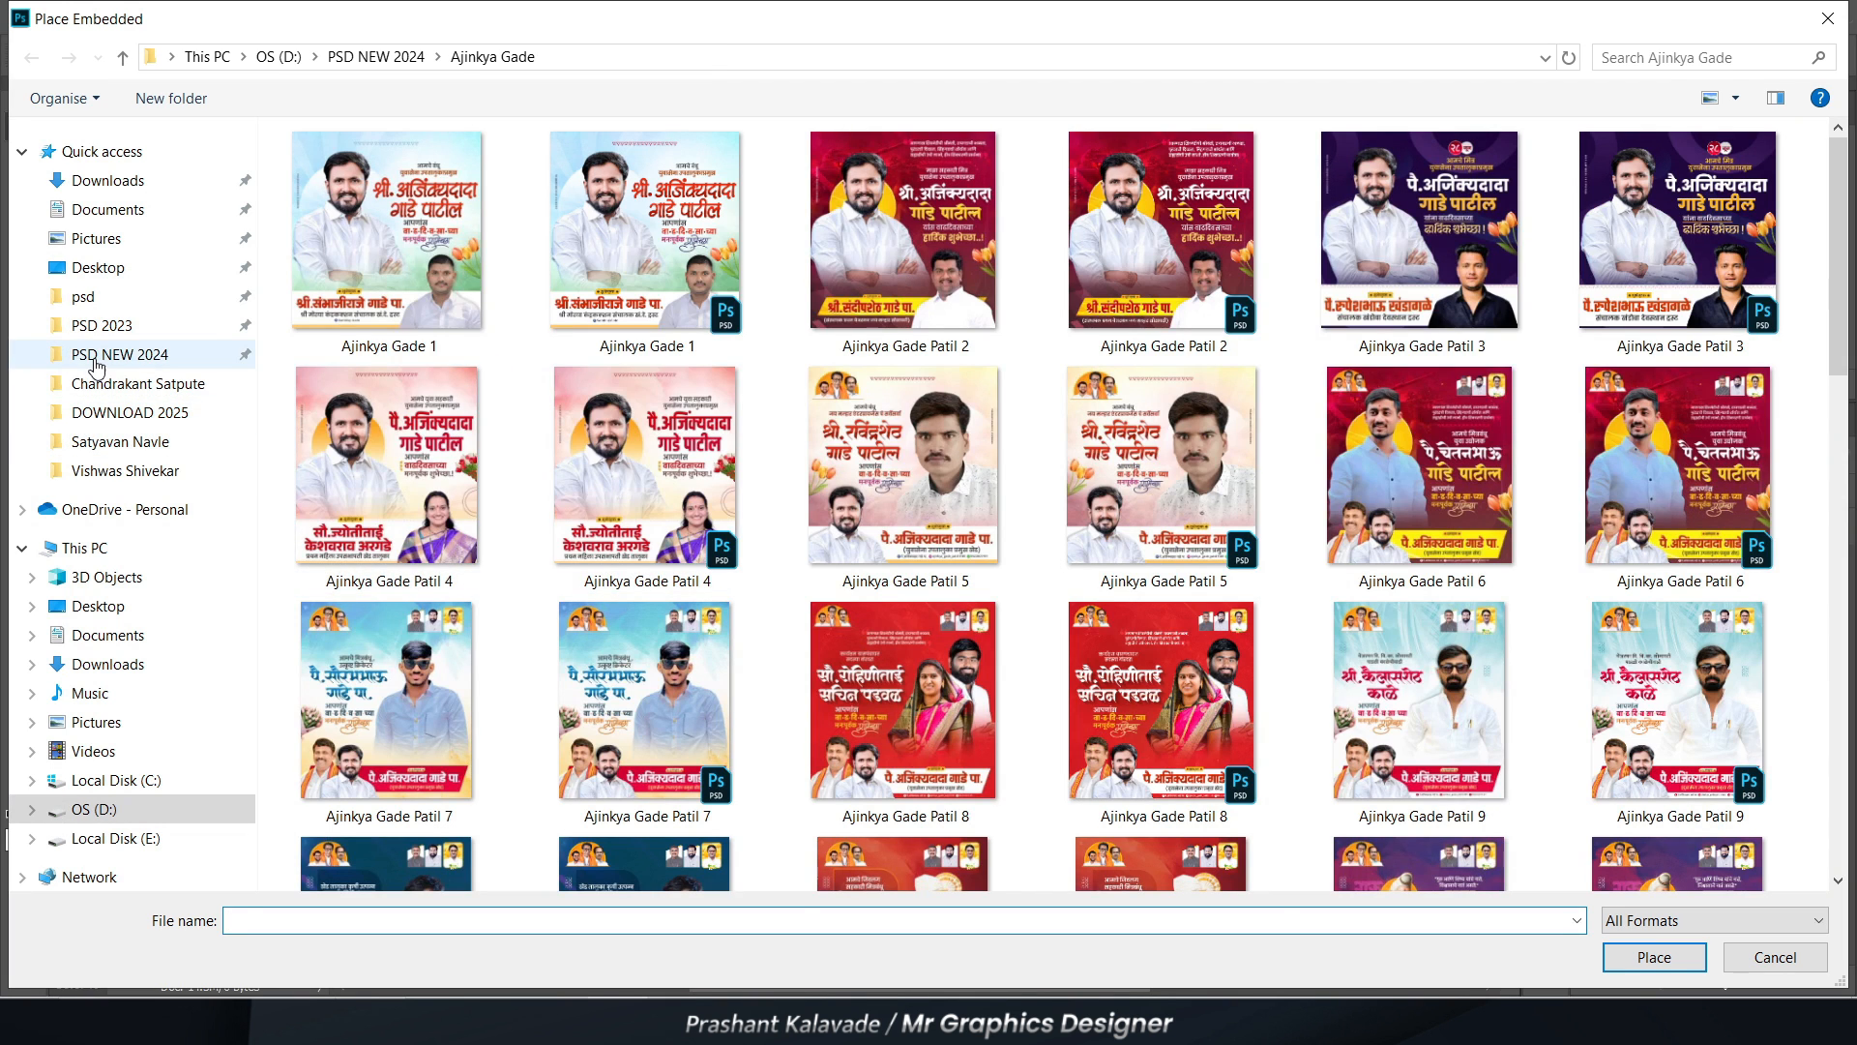
click(106, 355)
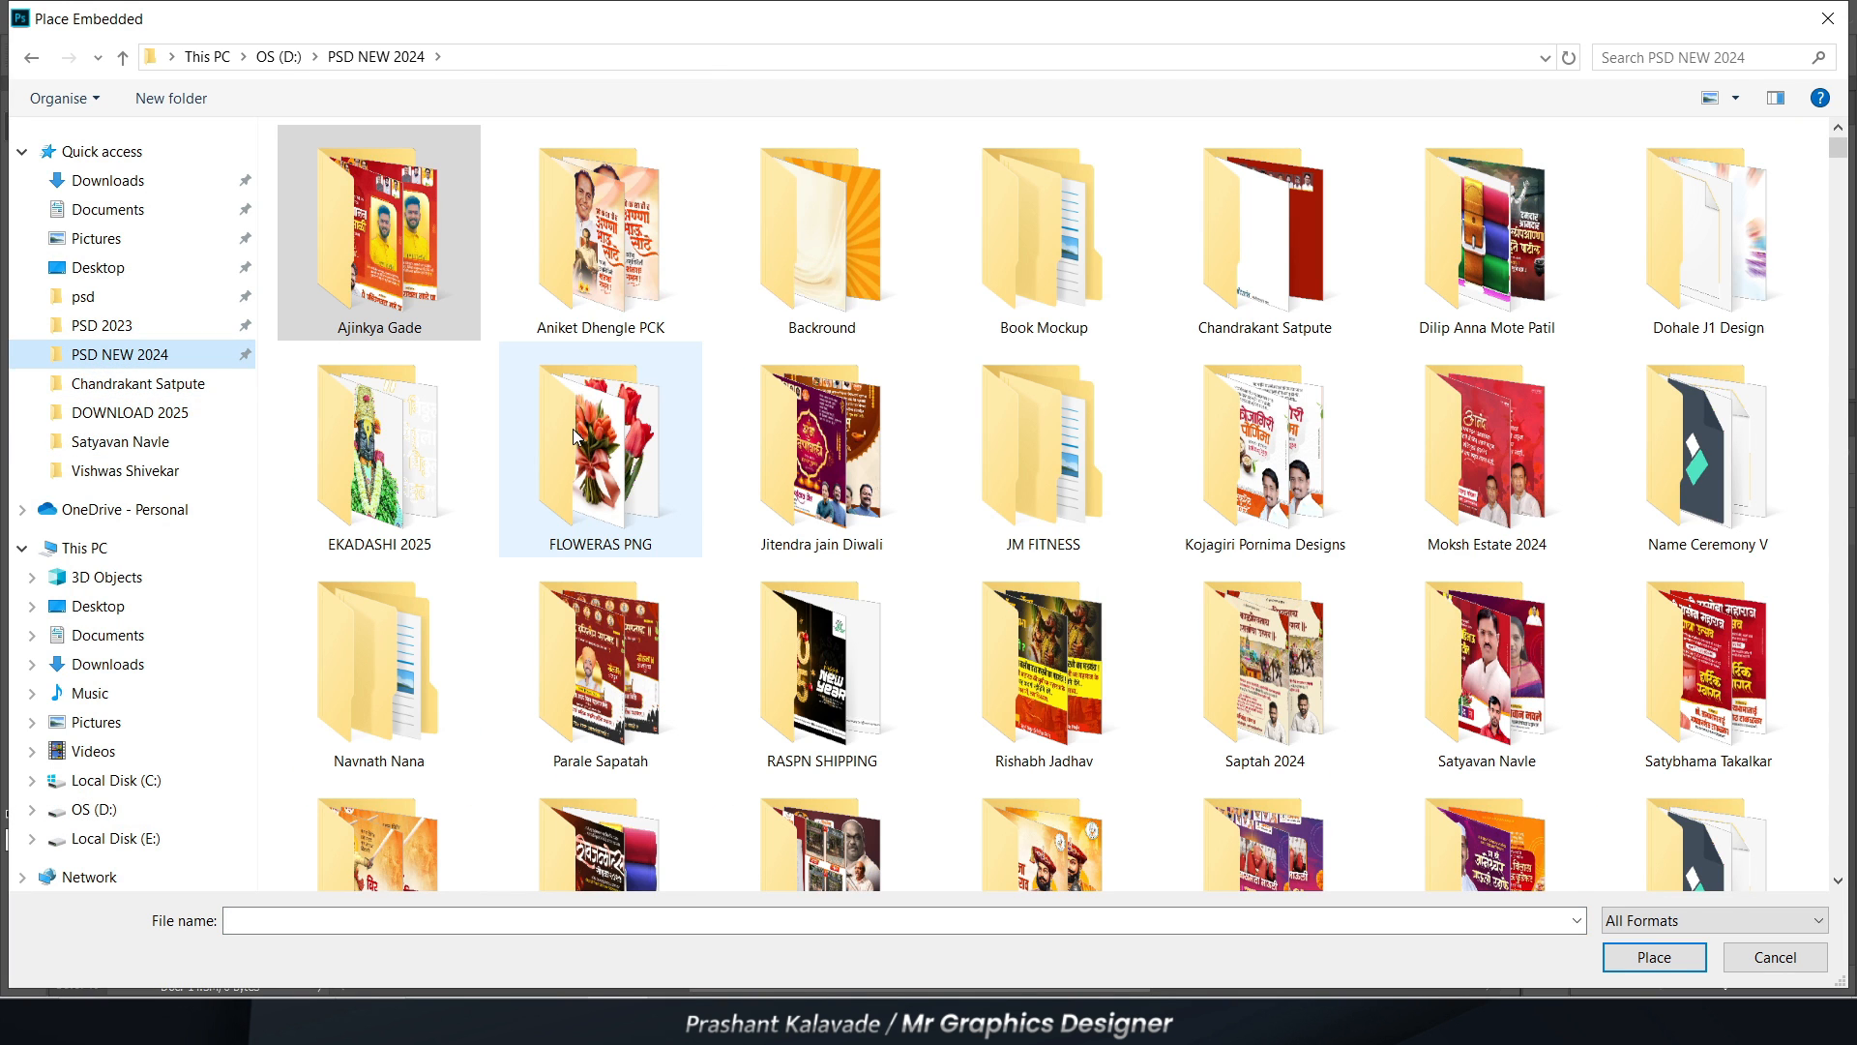
click(808, 264)
double_click(807, 263)
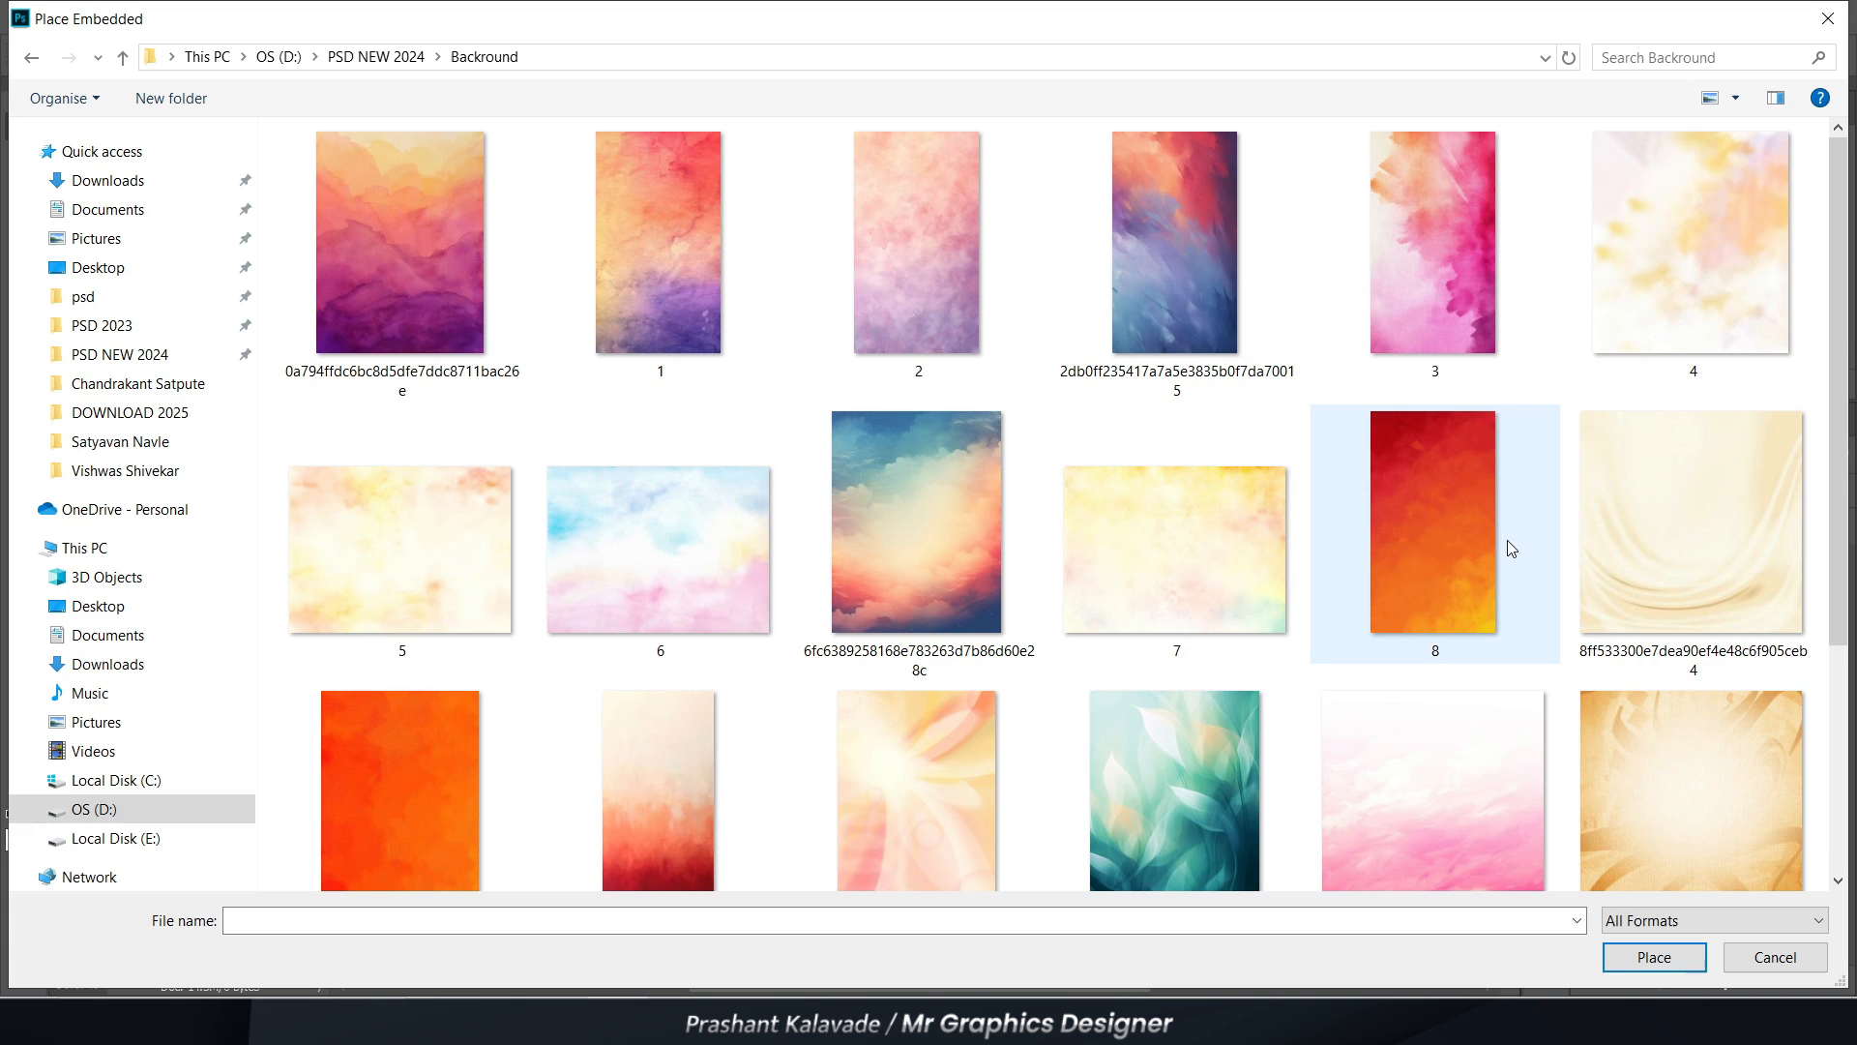
double_click(1466, 538)
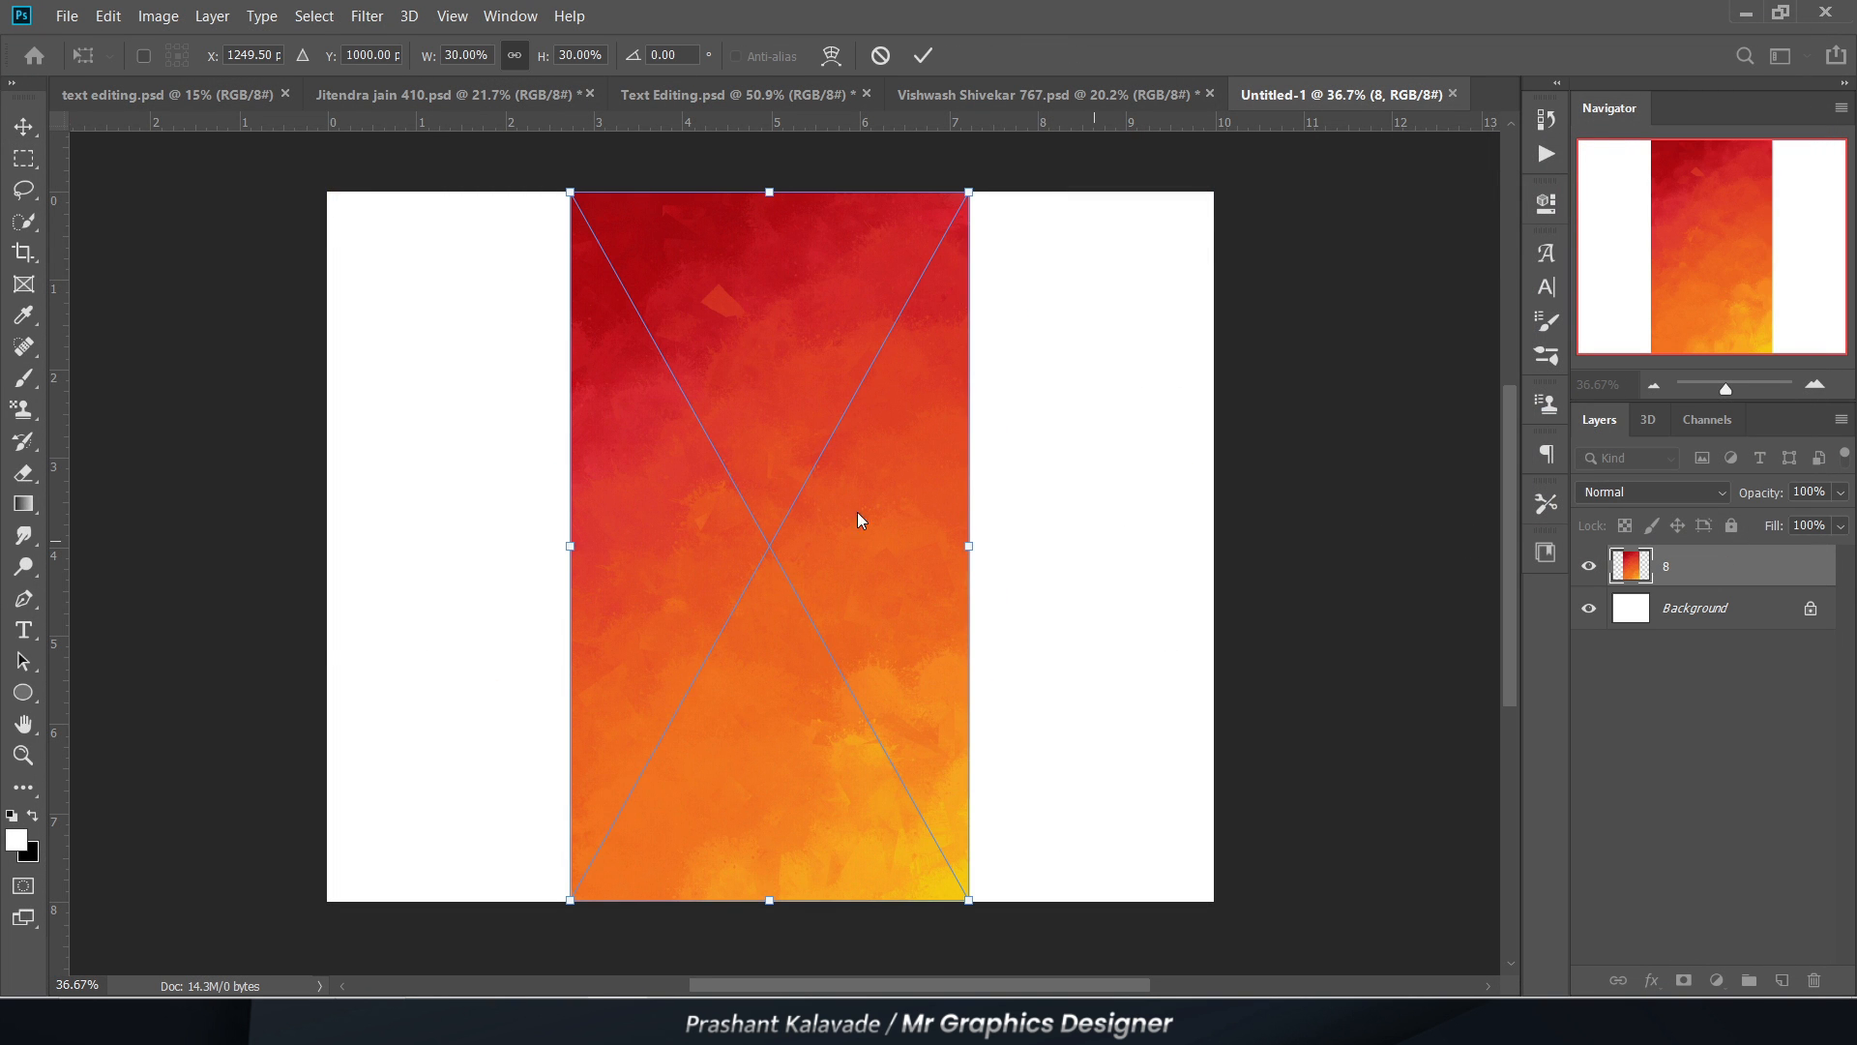
Step: Stretch the placed image to about 12.3 × 10.8 inches so it covers the whole canvas
scroll(860, 520, down, 3)
drag(593, 287, 356, 199)
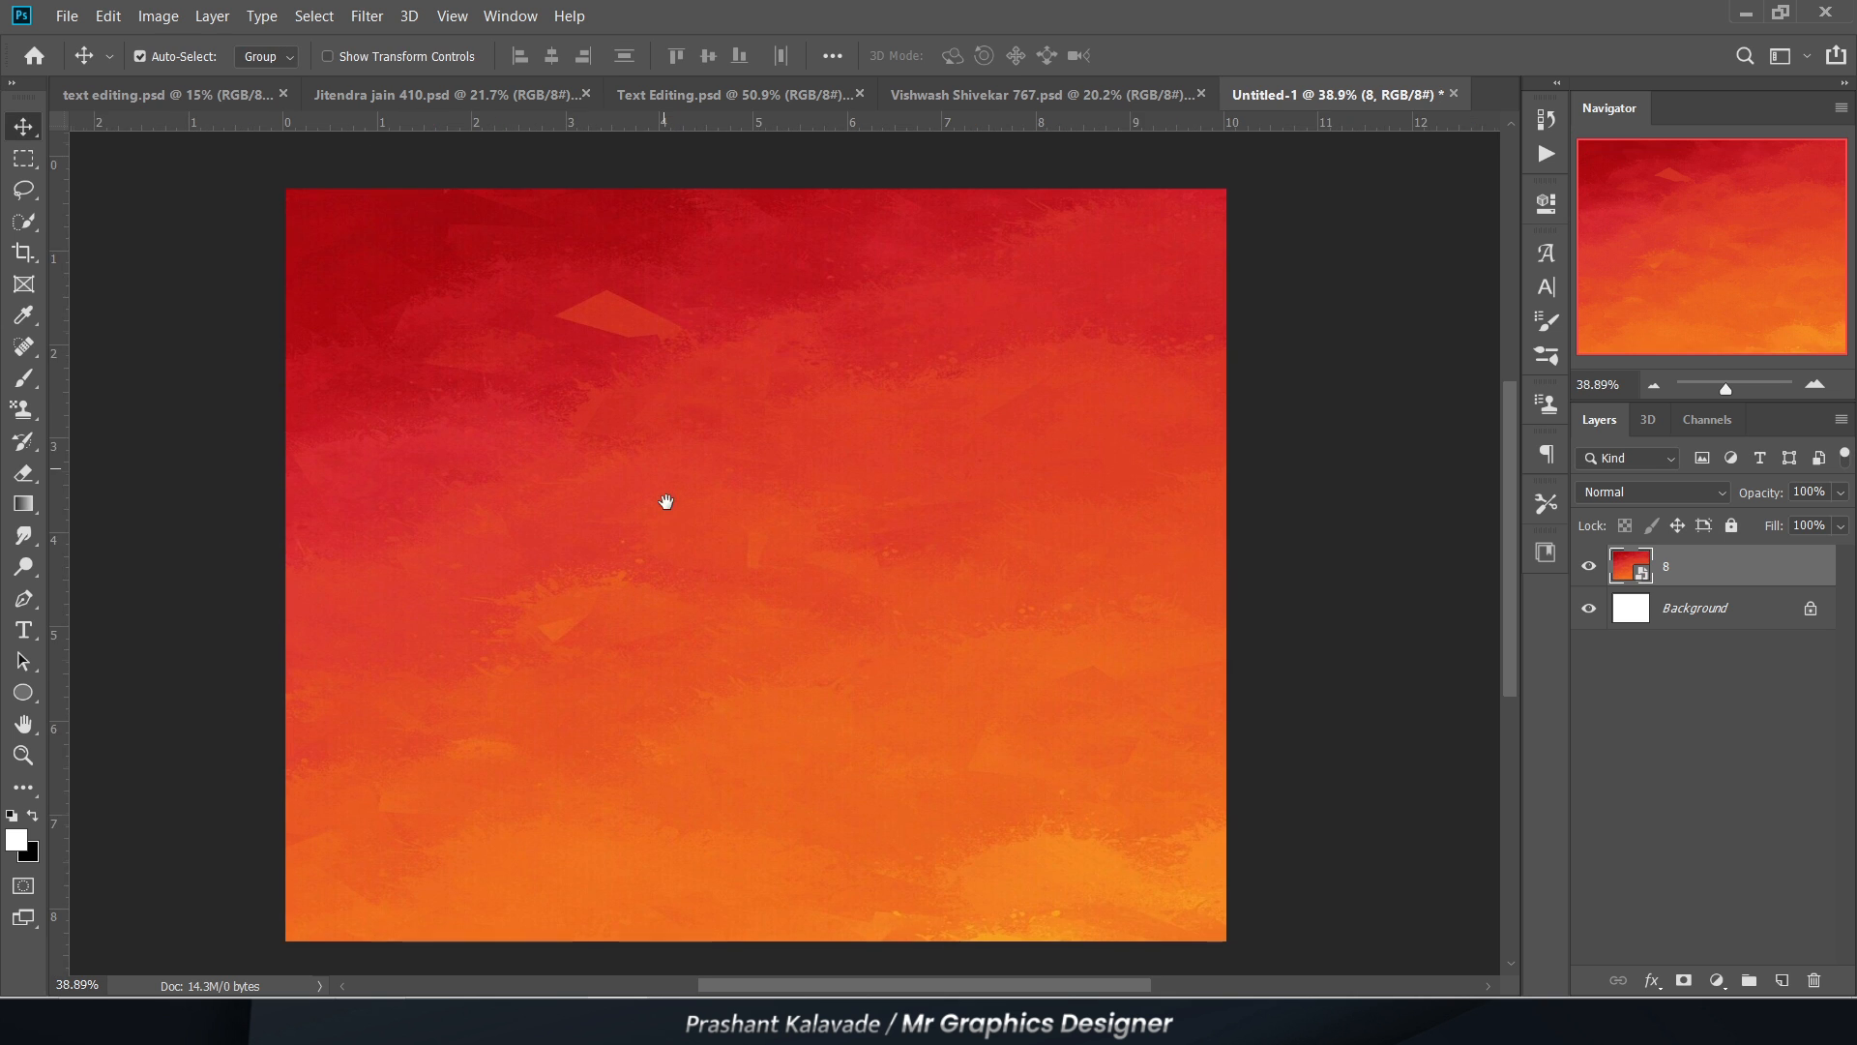
scroll(661, 531, up, 1)
drag(661, 531, 646, 522)
scroll(649, 512, down, 1)
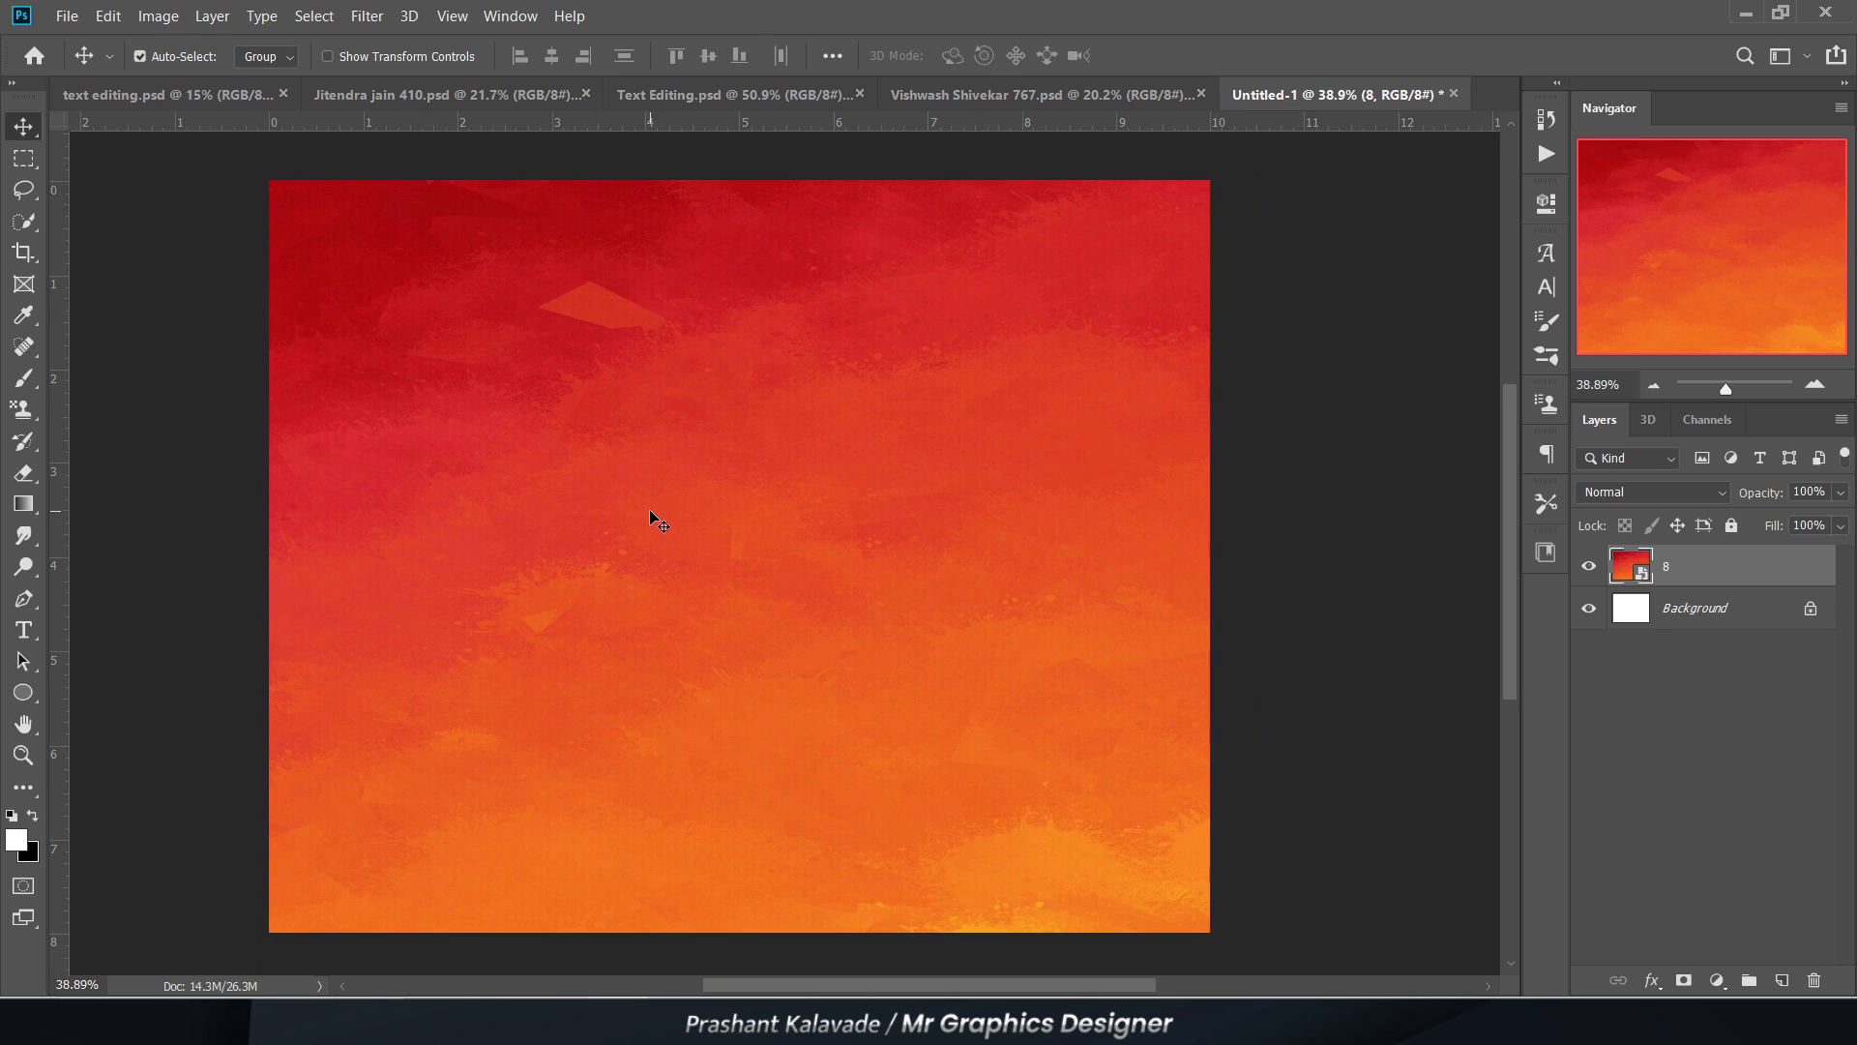
Step: Add a white placeholder text line "Lorem Ipsum" in the upper middle of the canvas
key(t)
scroll(600, 476, up, 1)
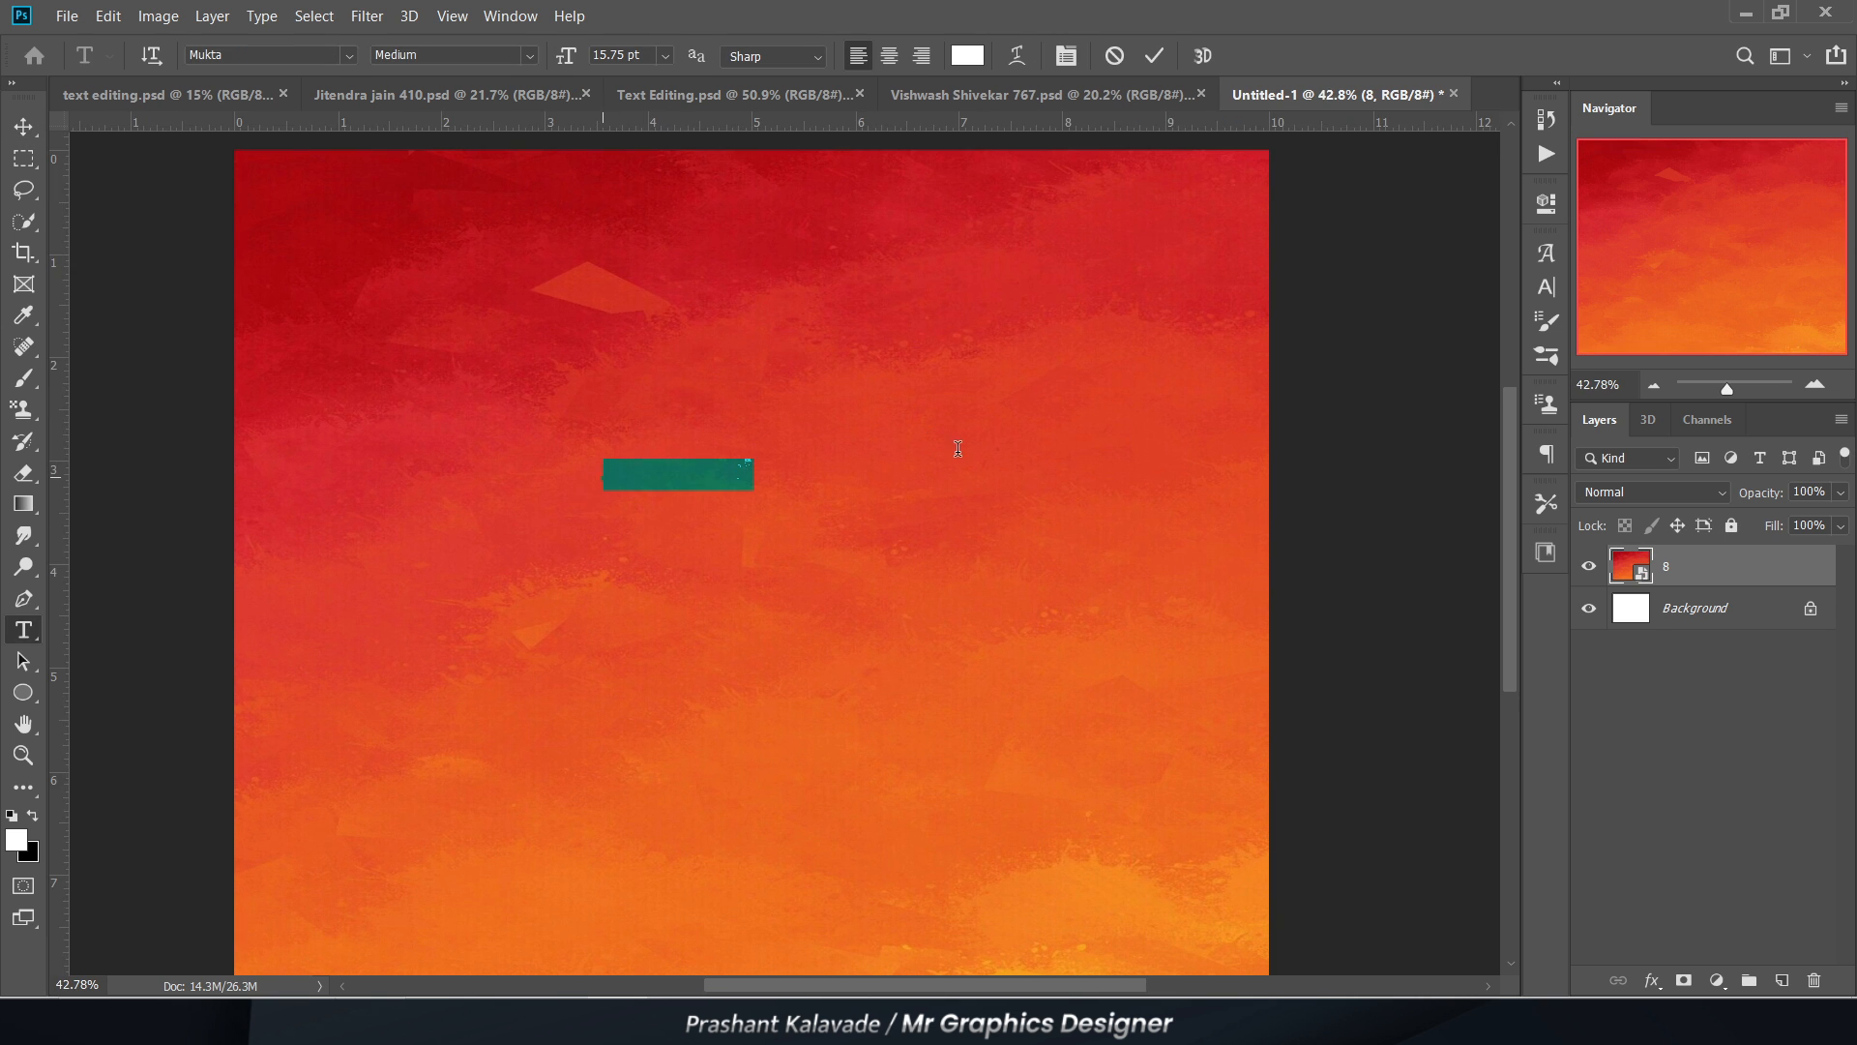
click(13, 124)
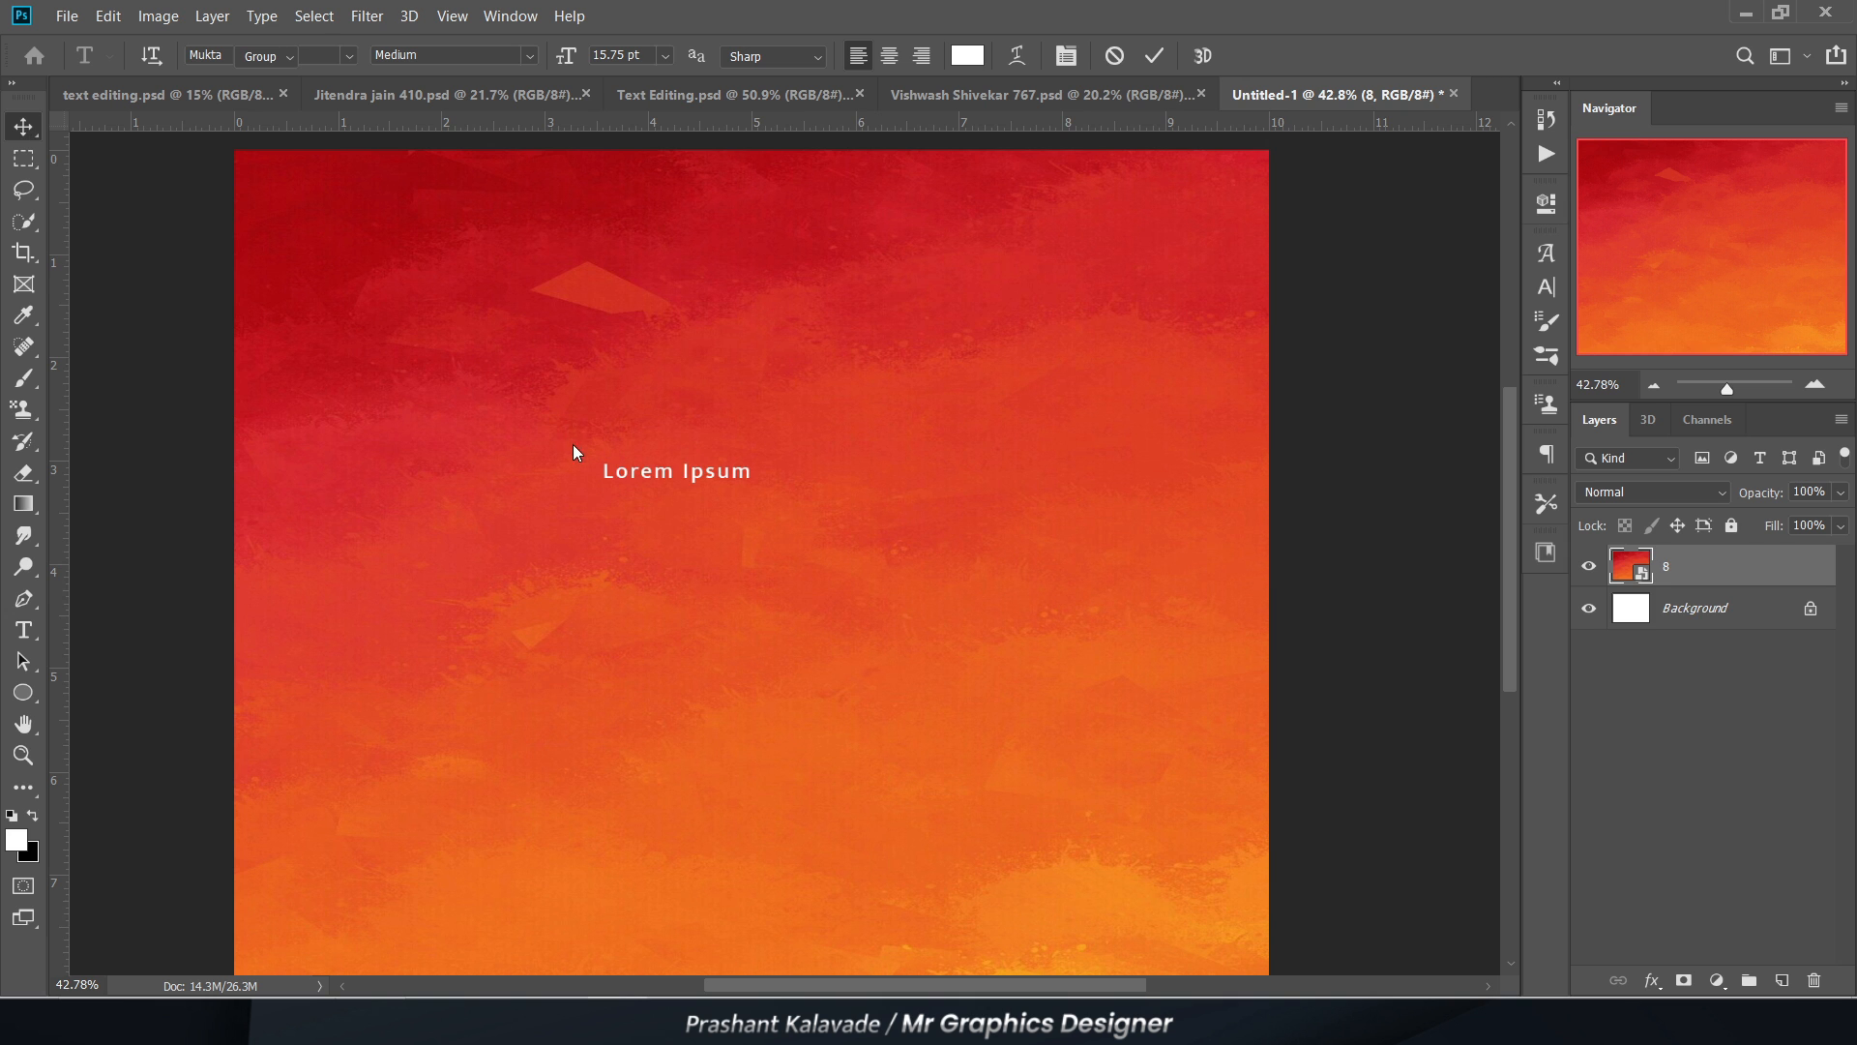
Step: Scale the Lorem Ipsum text to about 333% and shift it slightly down and to the right
key(ctrl+t)
drag(602, 463, 425, 407)
key(Return)
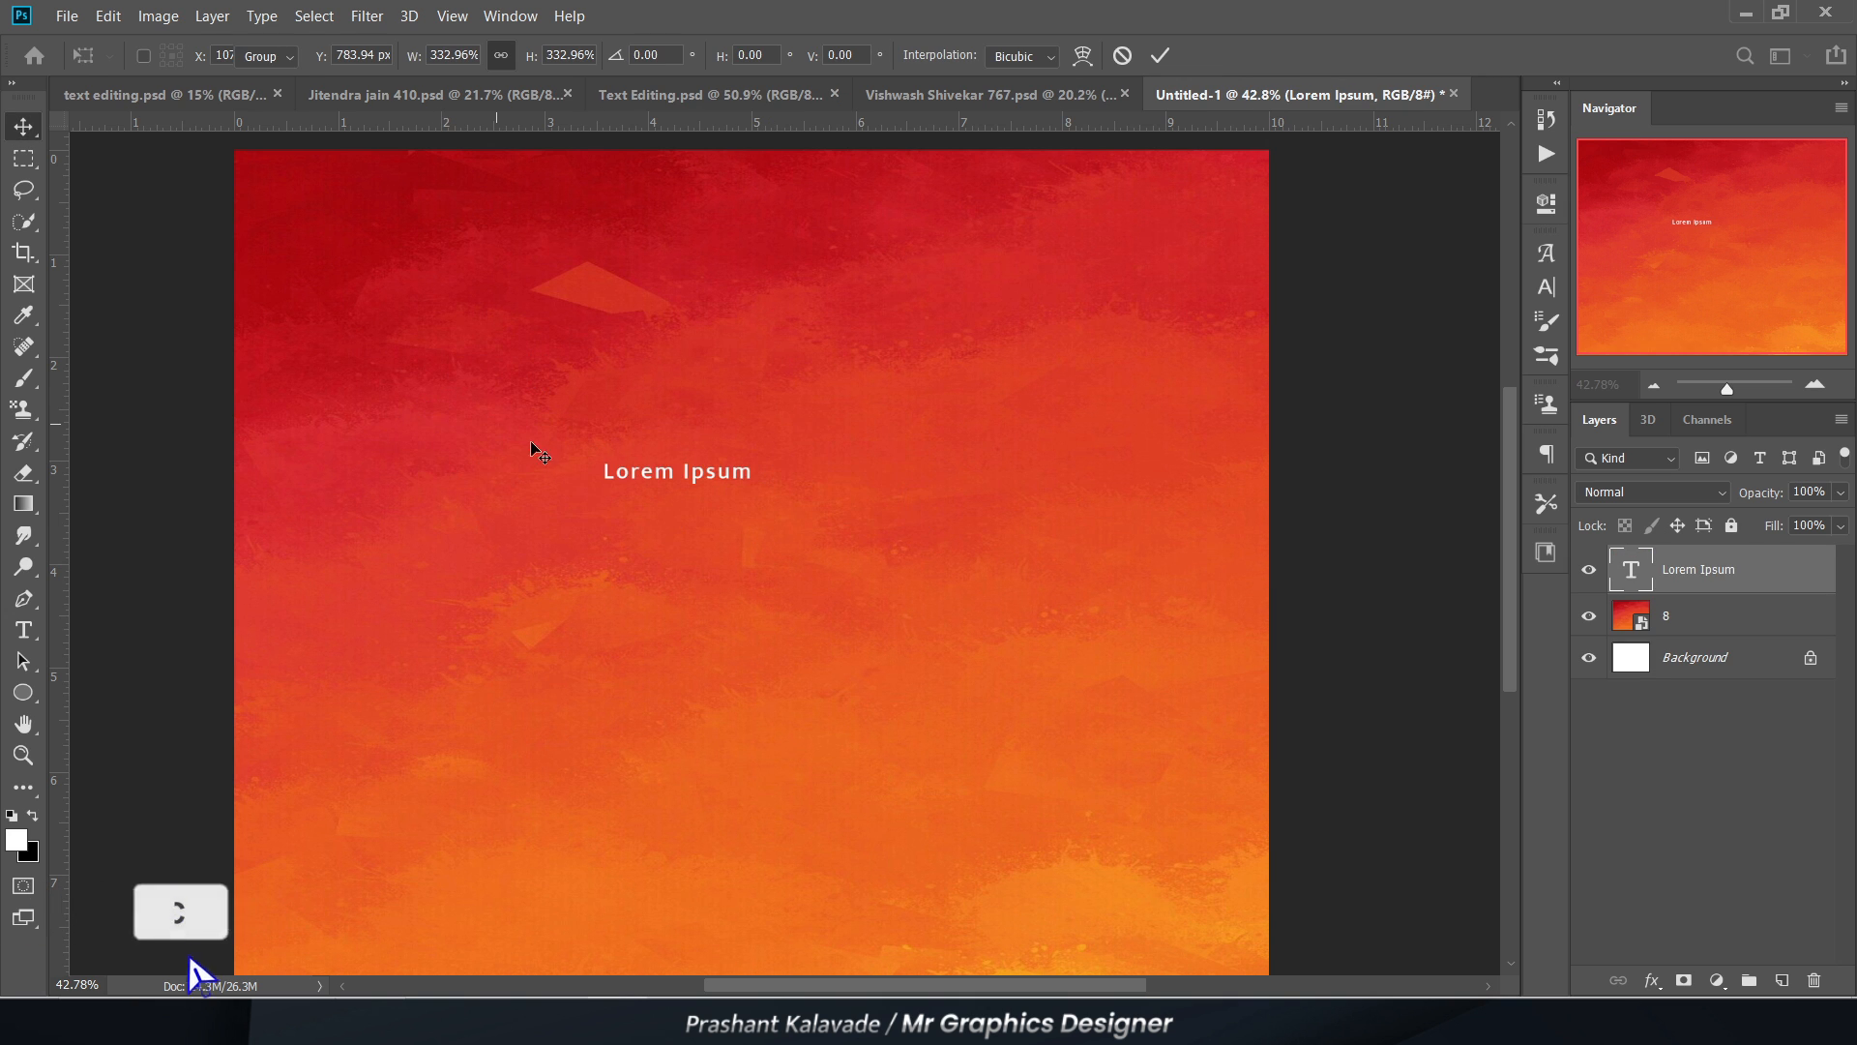
scroll(549, 457, up, 1)
scroll(537, 463, up, 4)
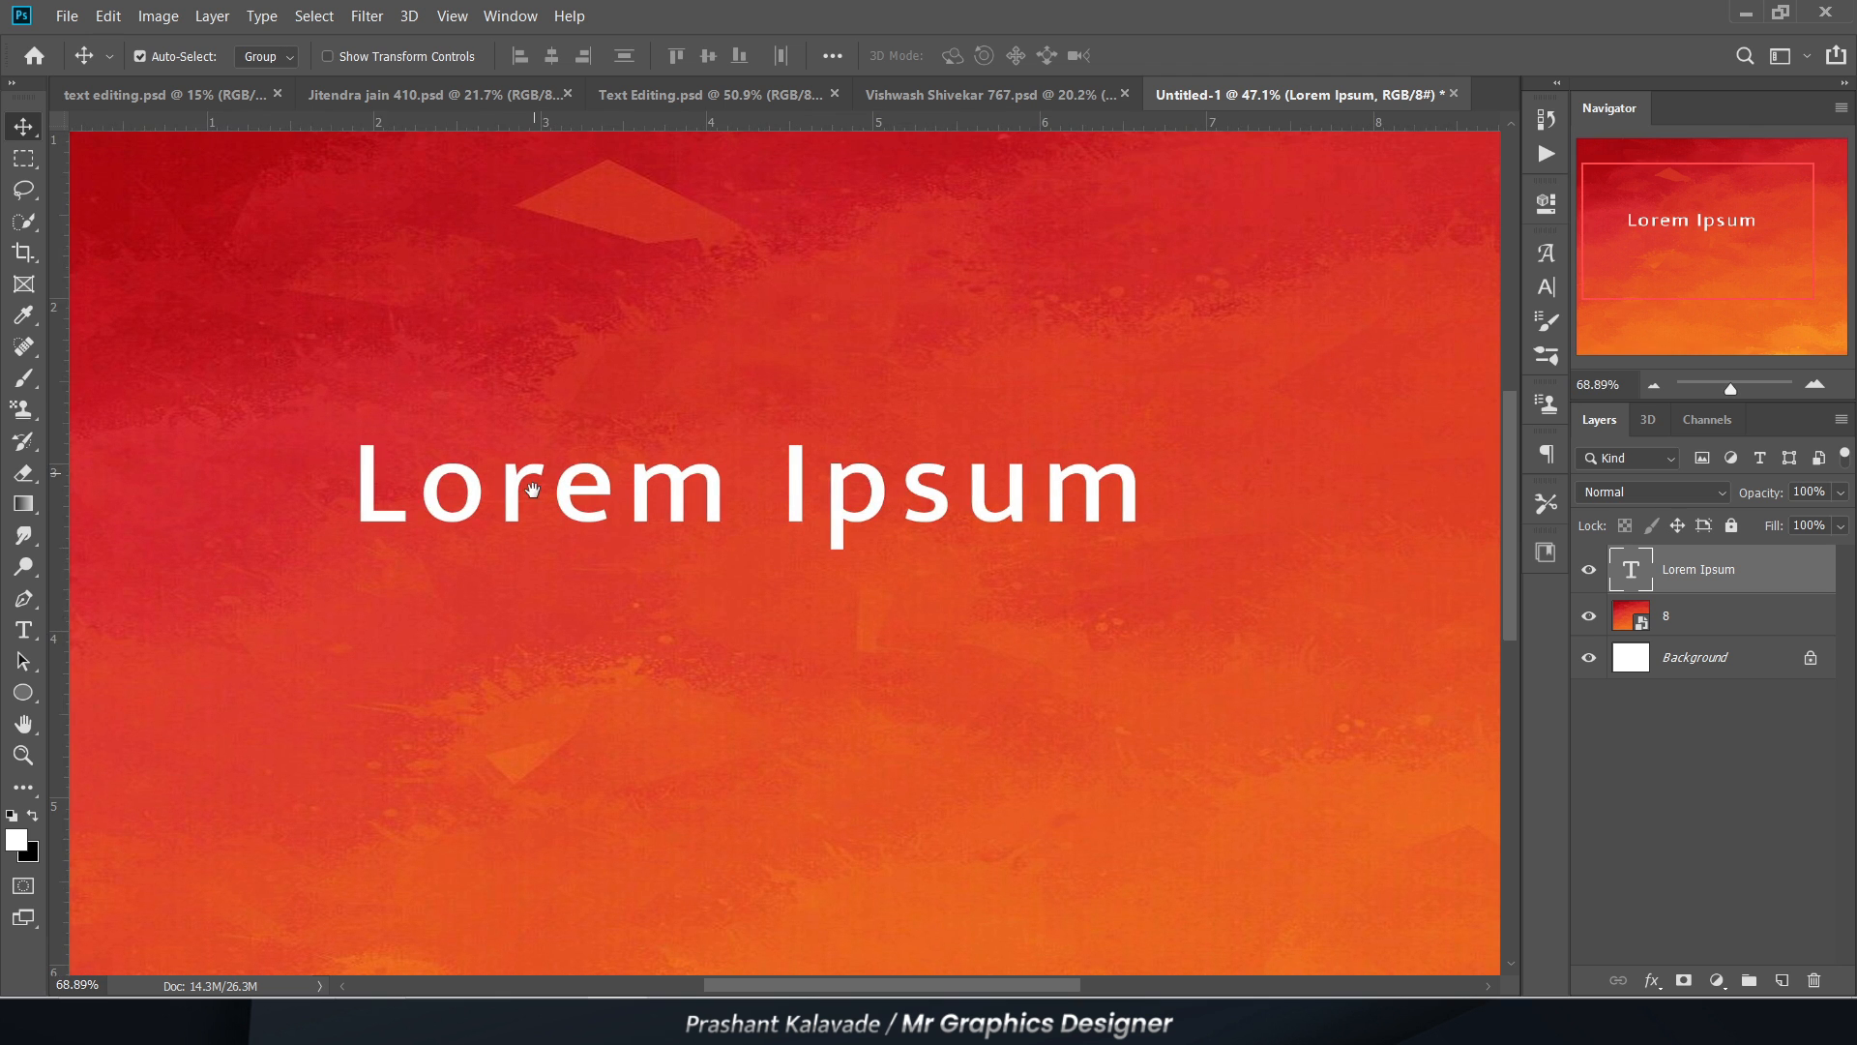
drag(526, 485, 613, 518)
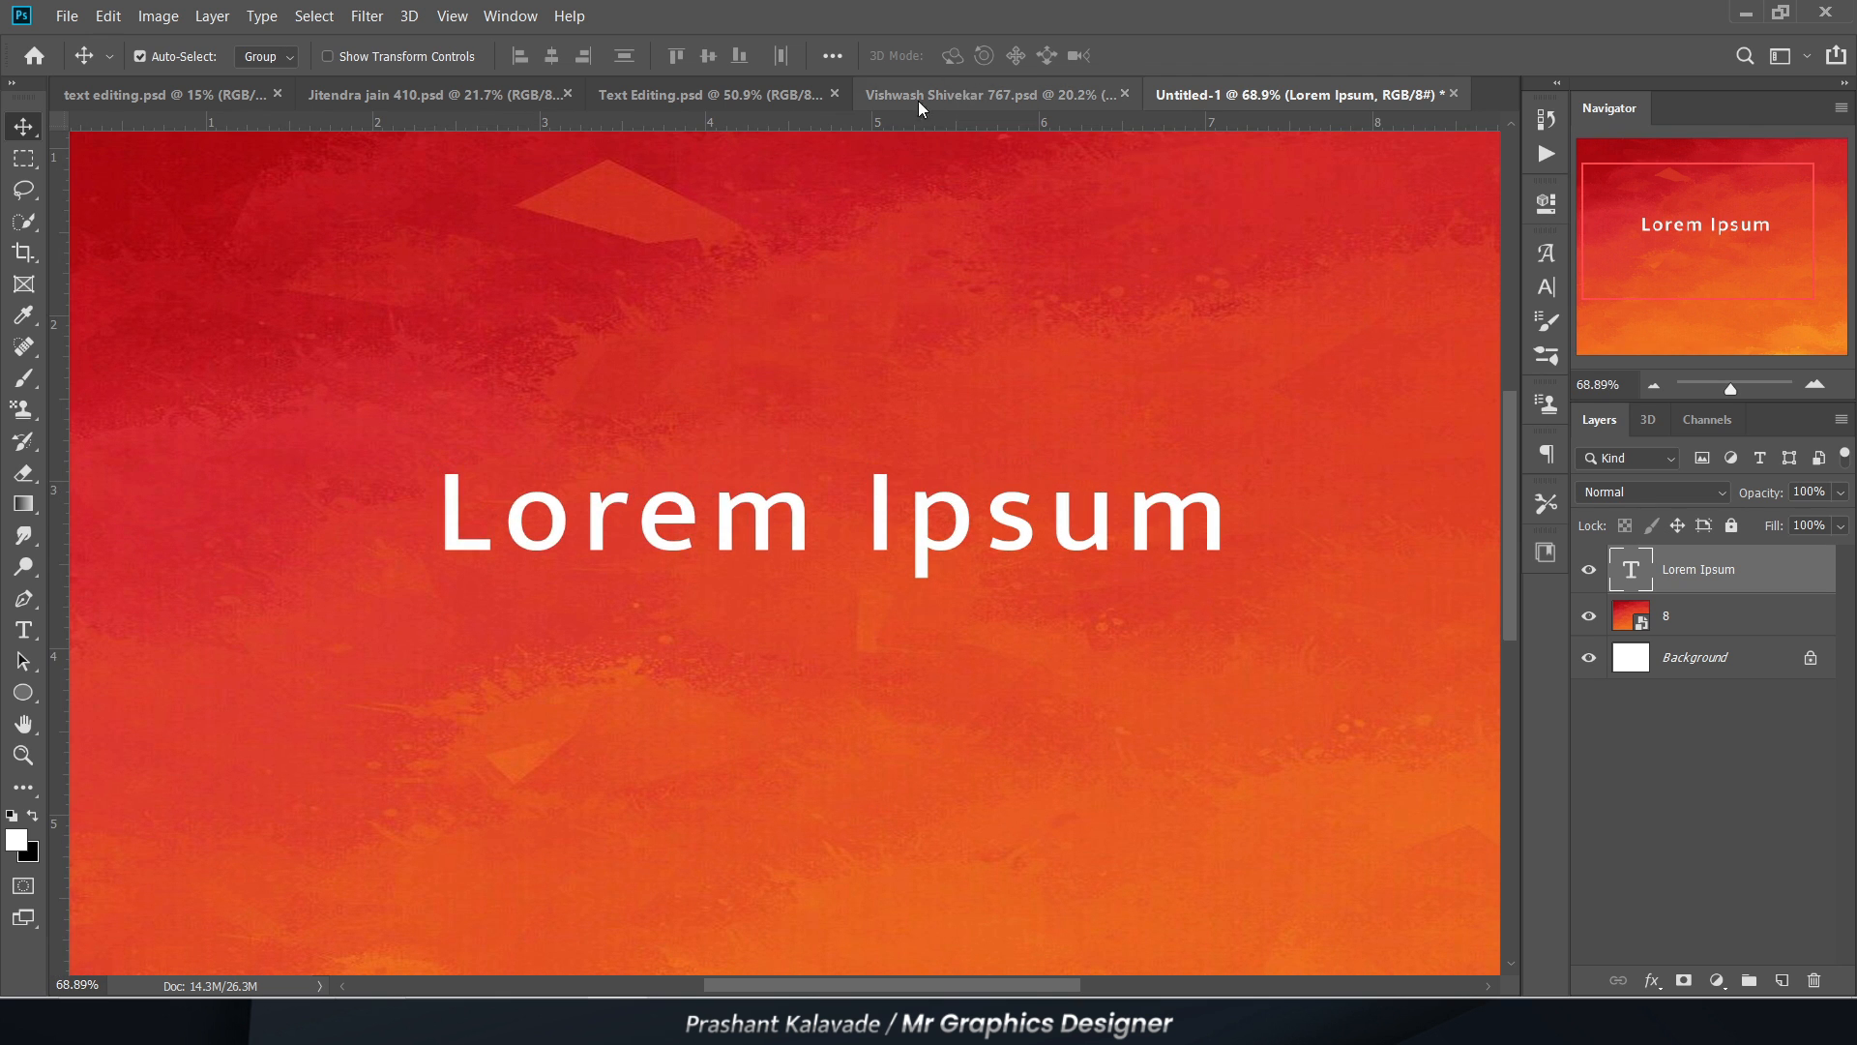
Step: Check the reference lettering in Text Editing.psd, and set the font of the new document's Lorem Ipsum text to Infinity-10 Regular
click(681, 101)
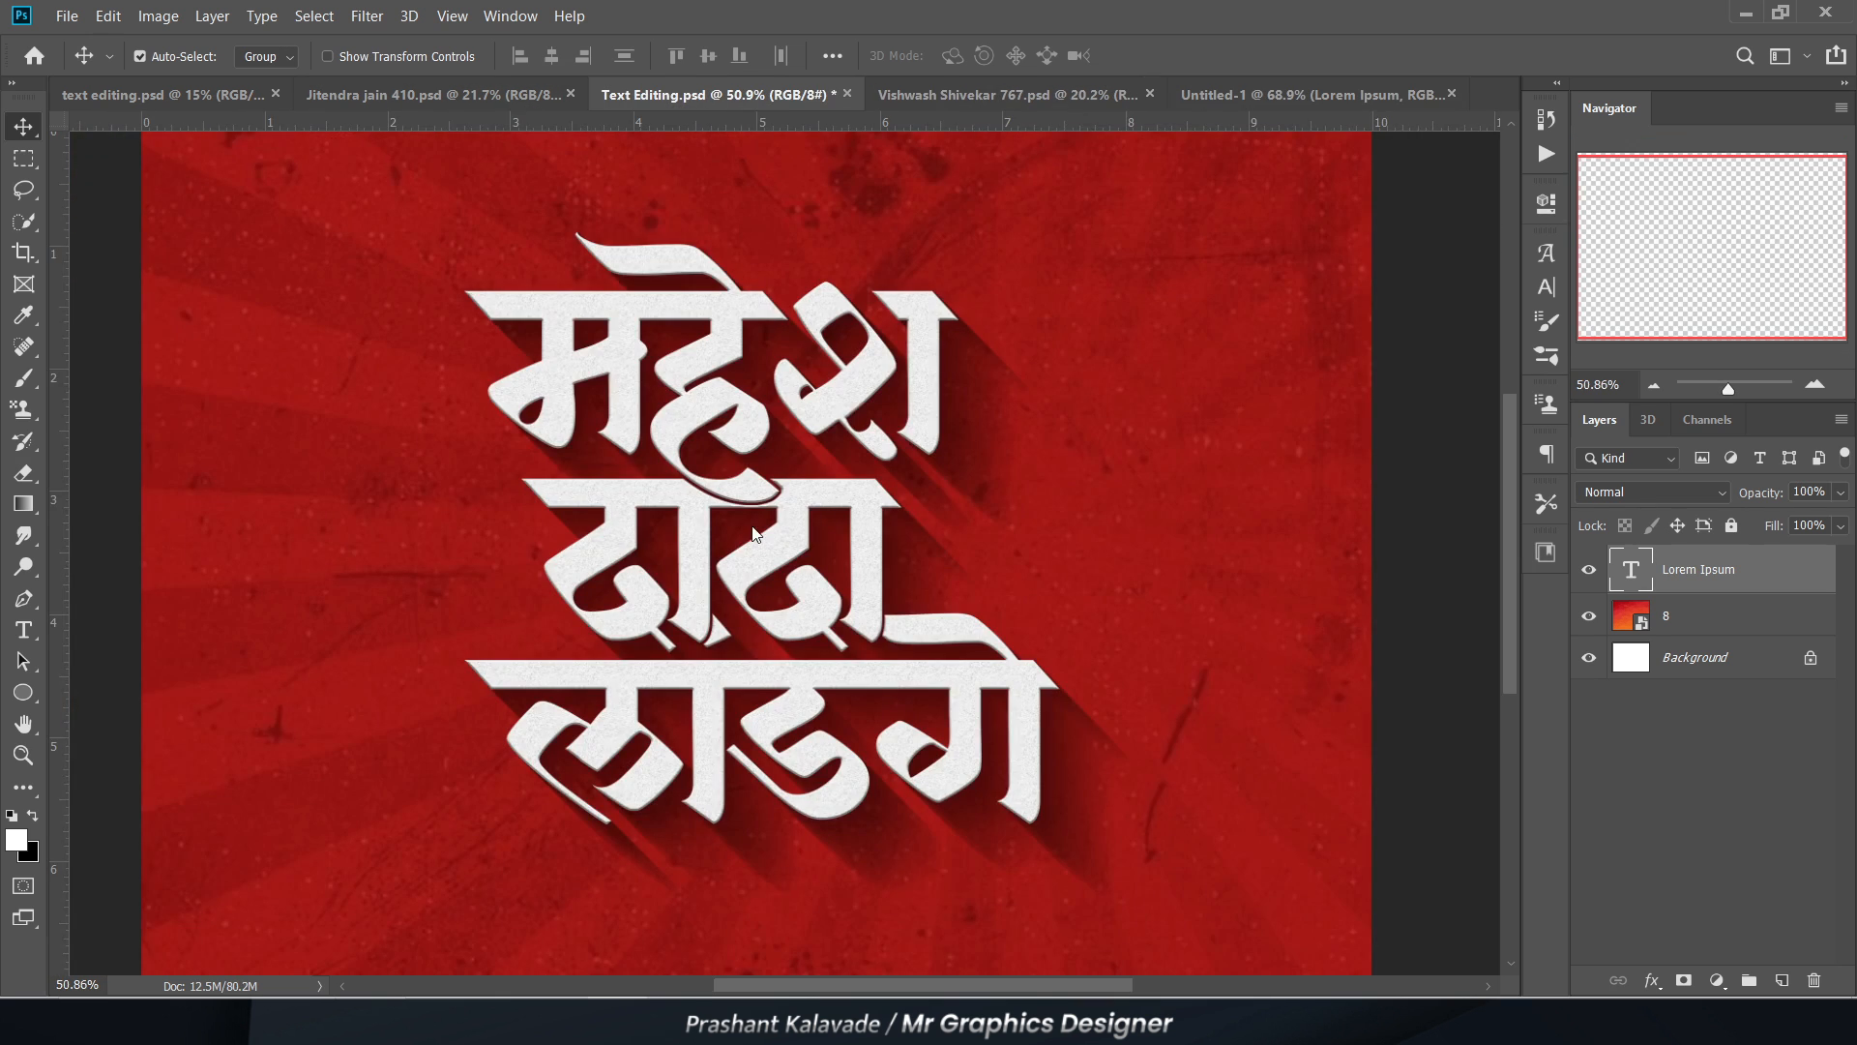
scroll(685, 491, up, 1)
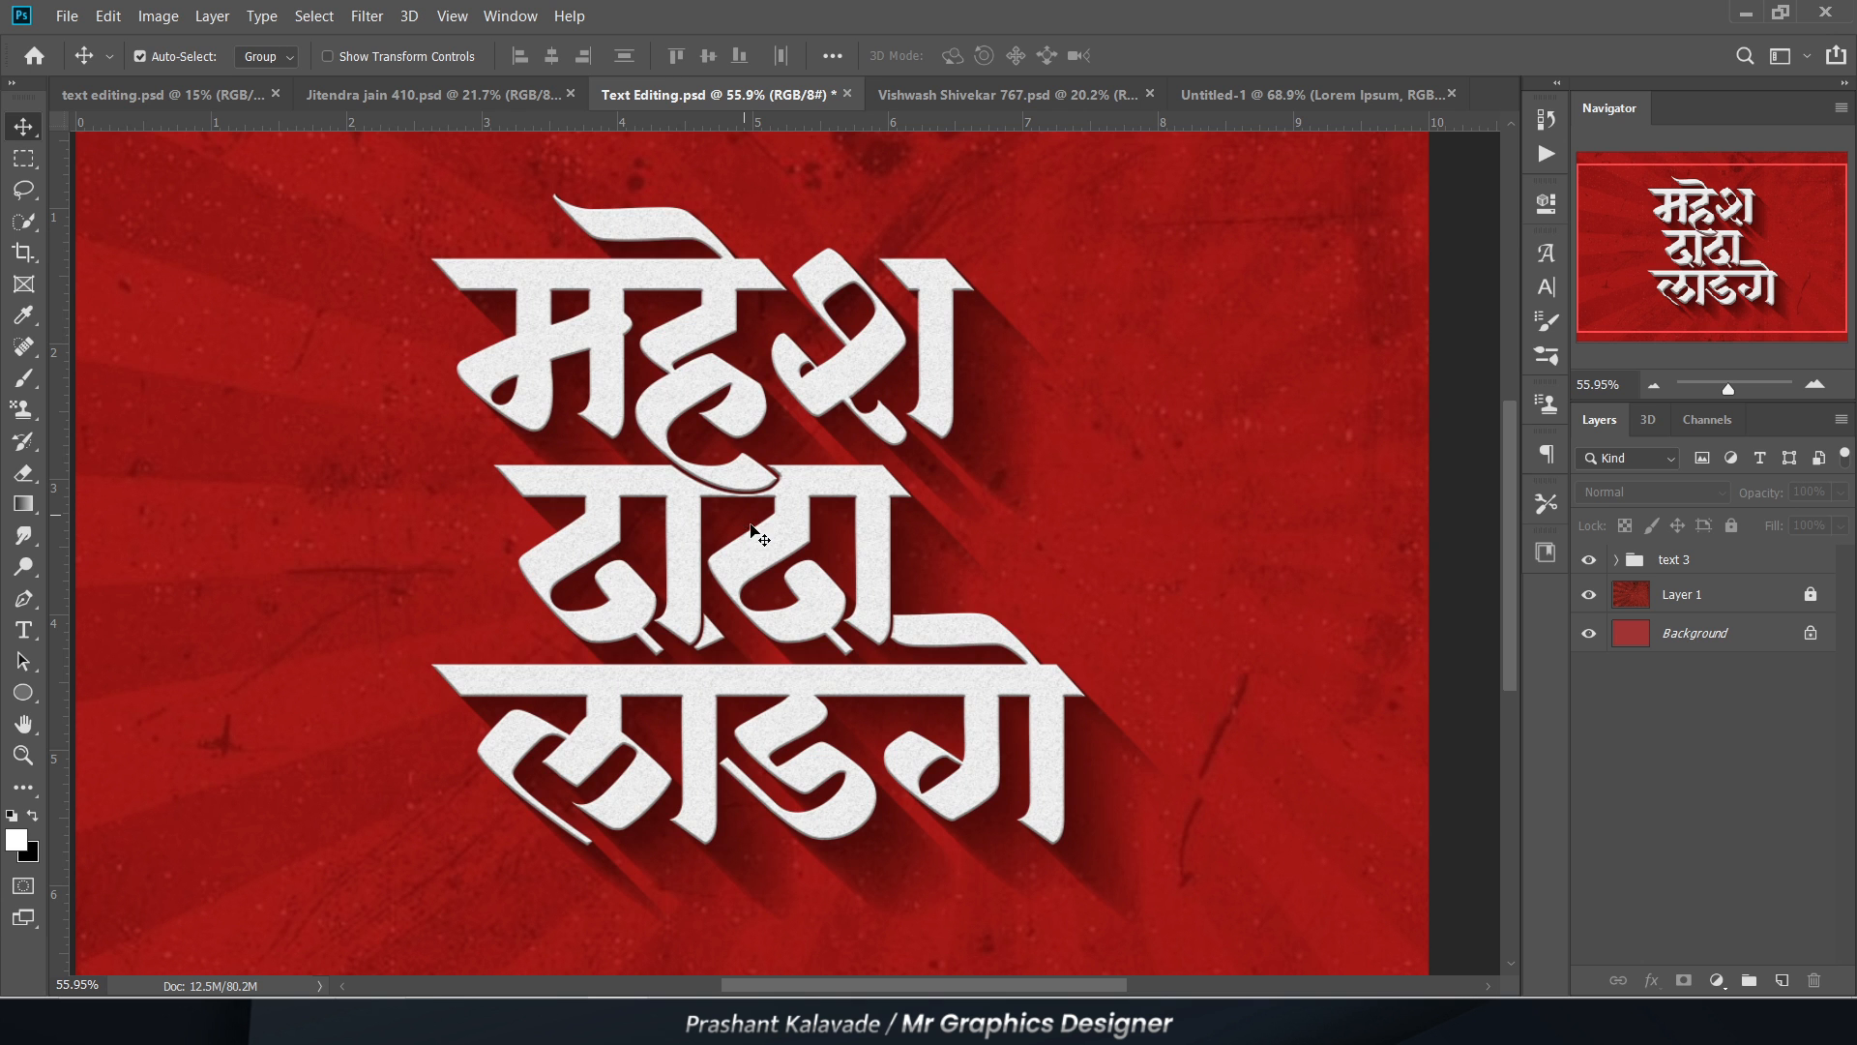
scroll(761, 548, up, 10)
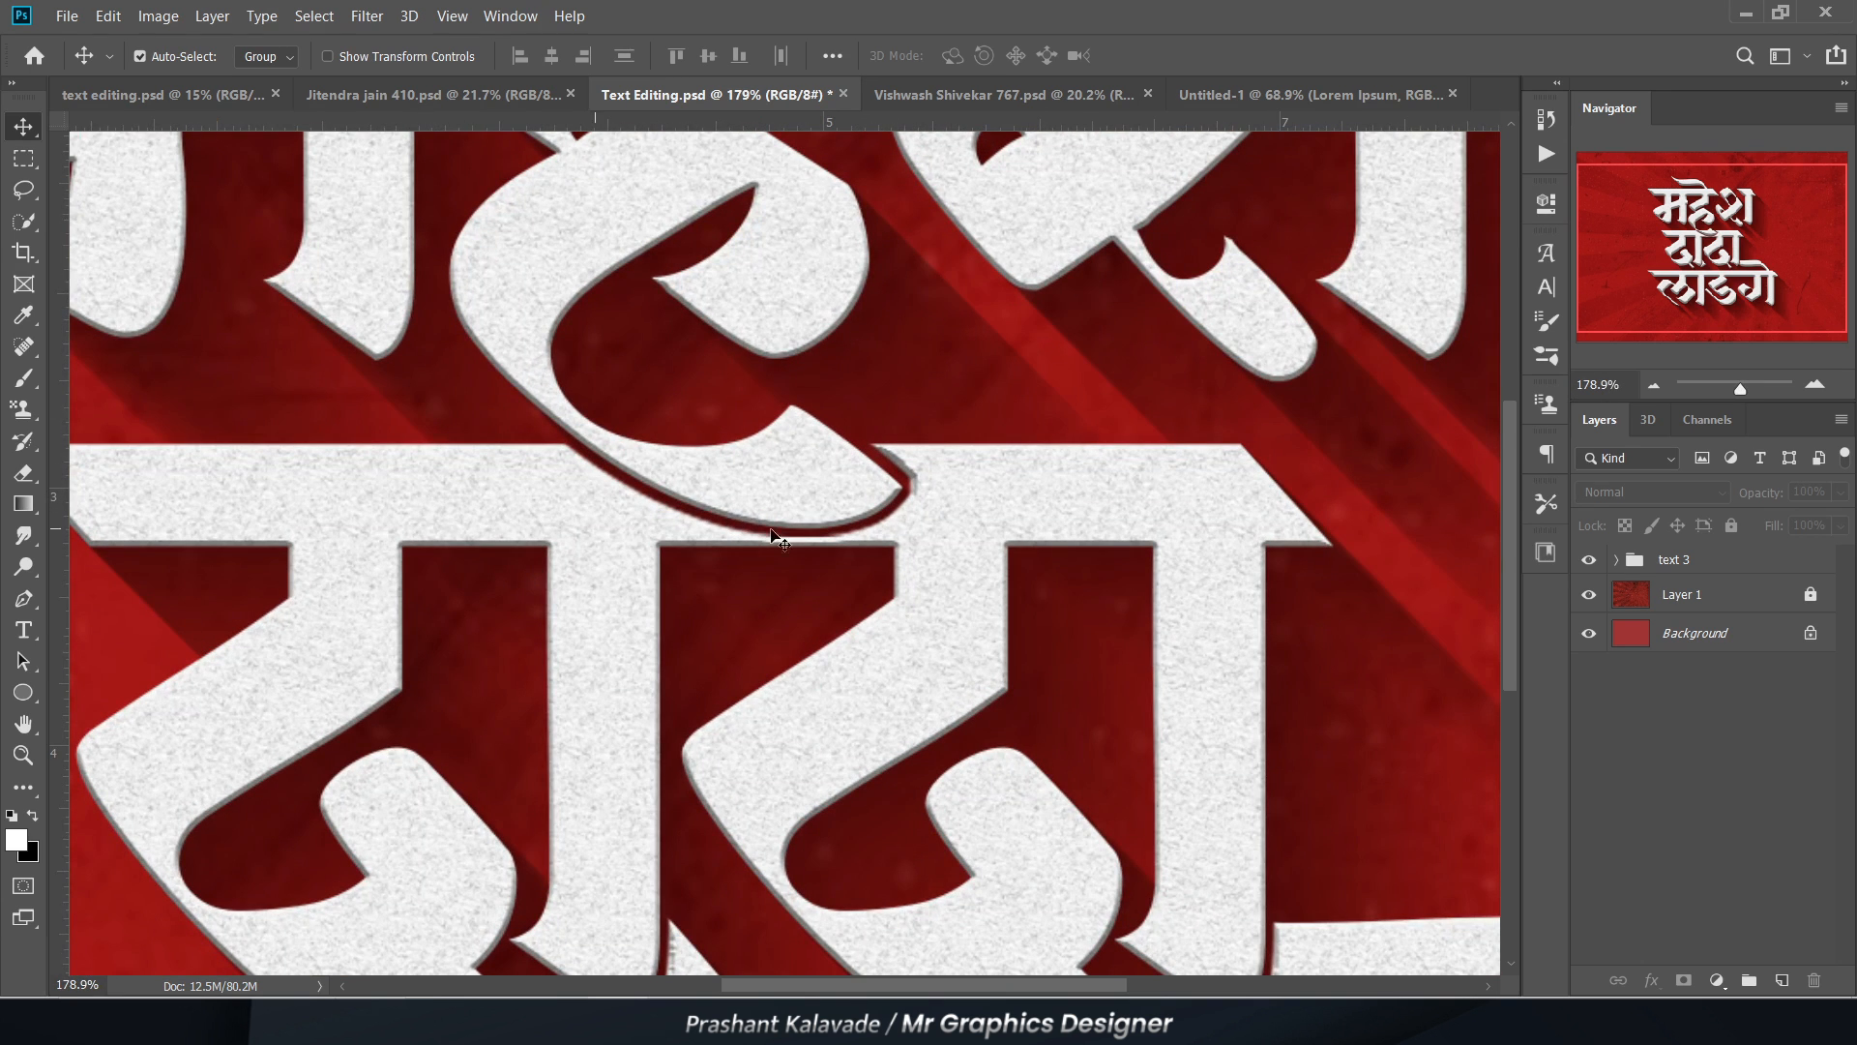
click(1280, 92)
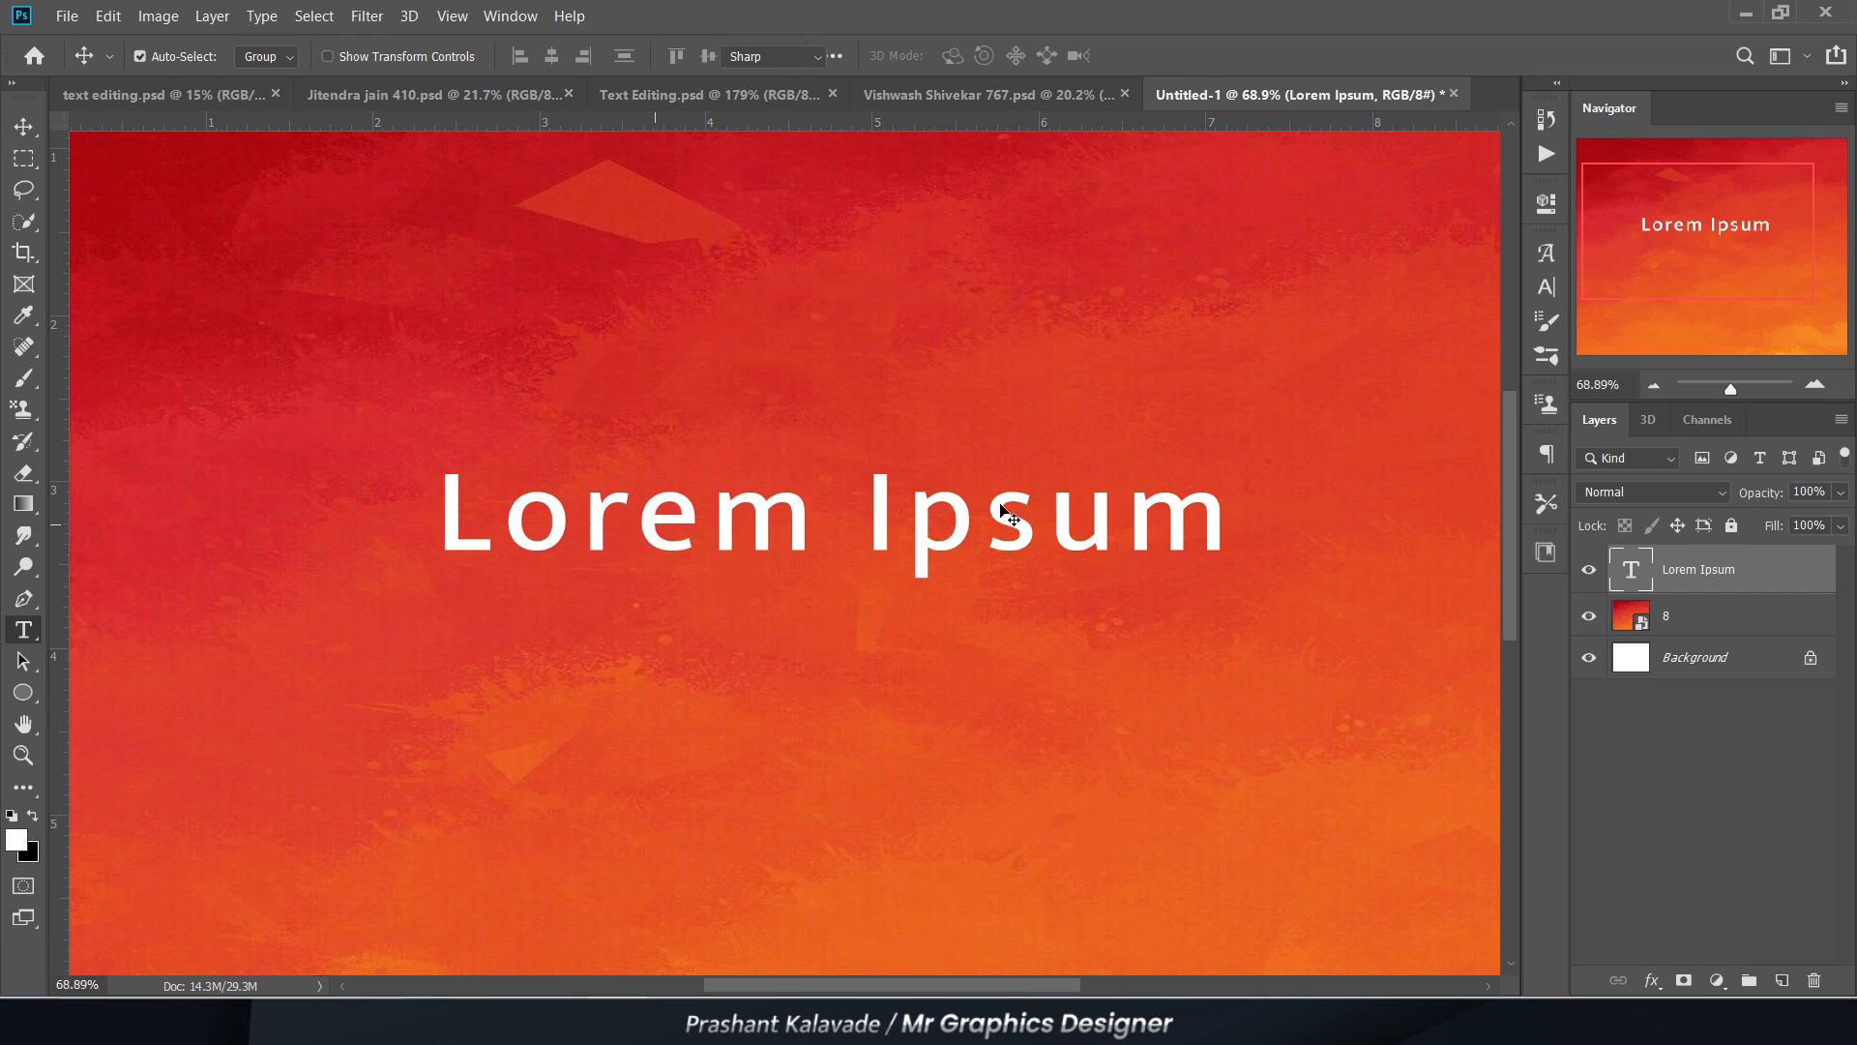
double_click(1010, 519)
click(263, 53)
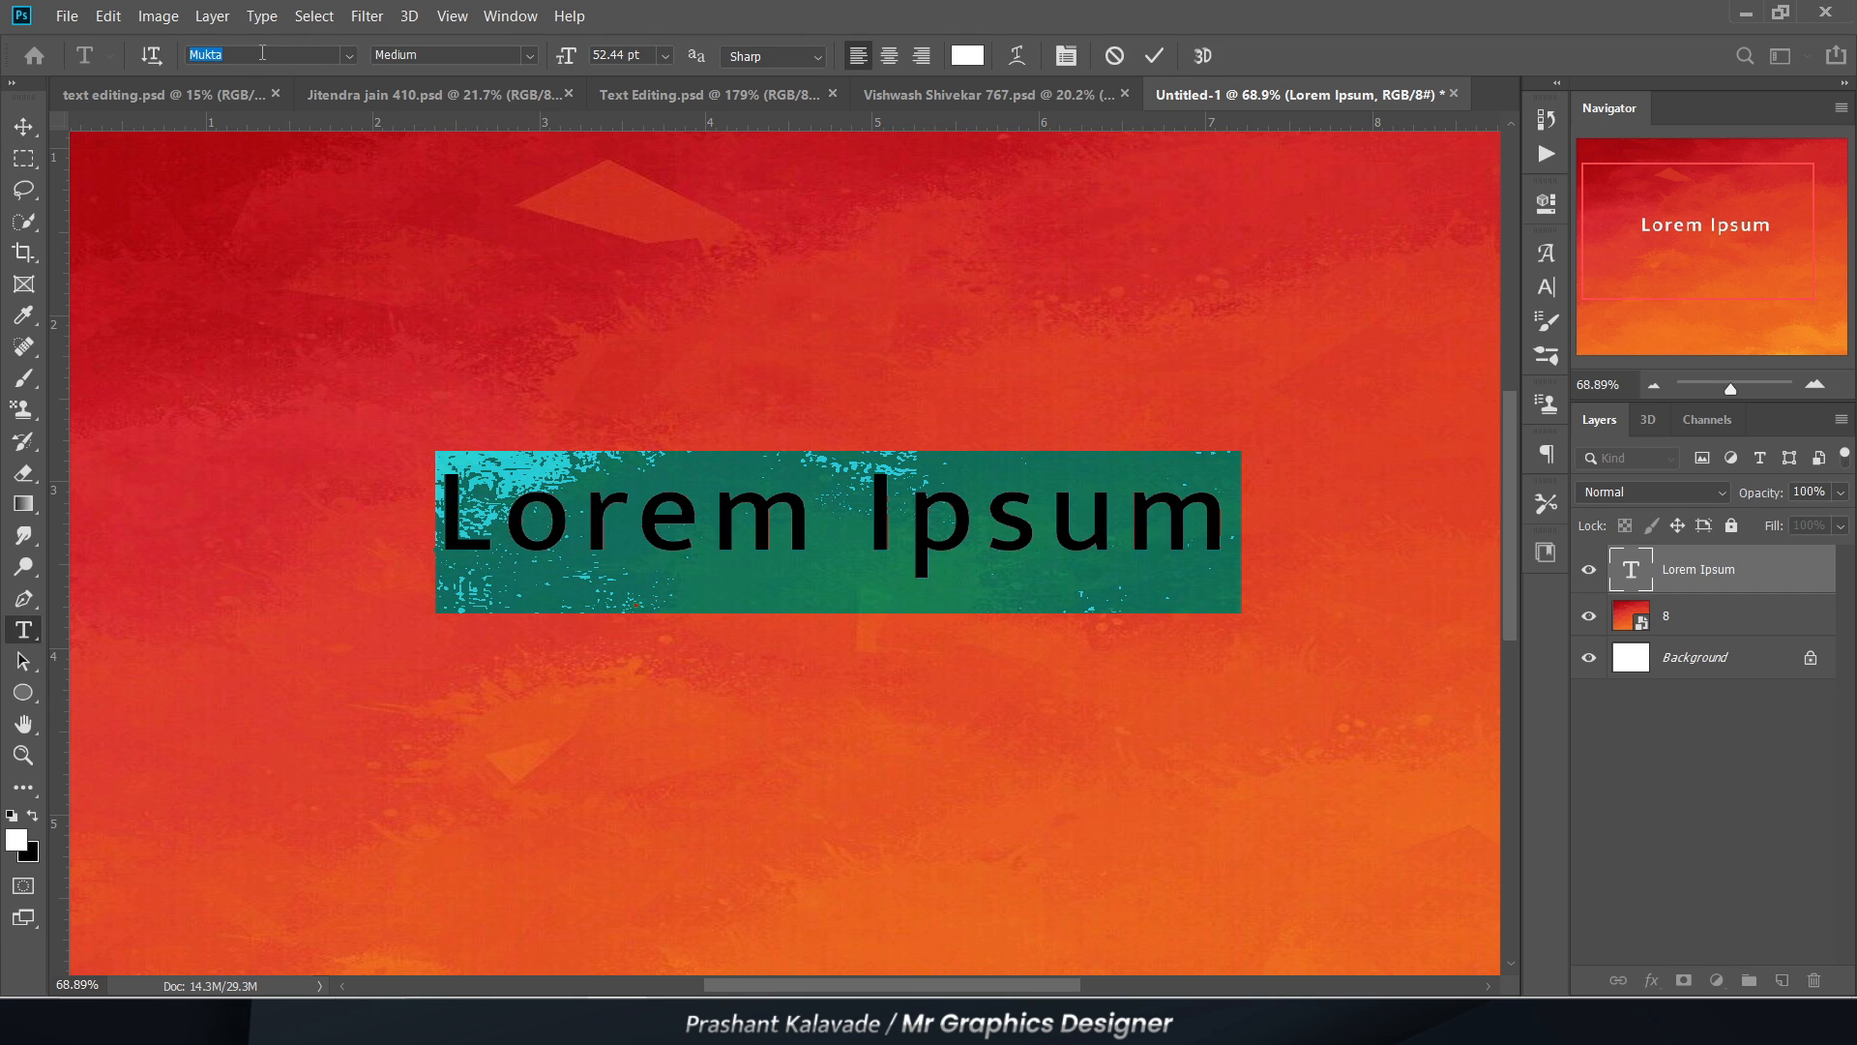
text(infi)
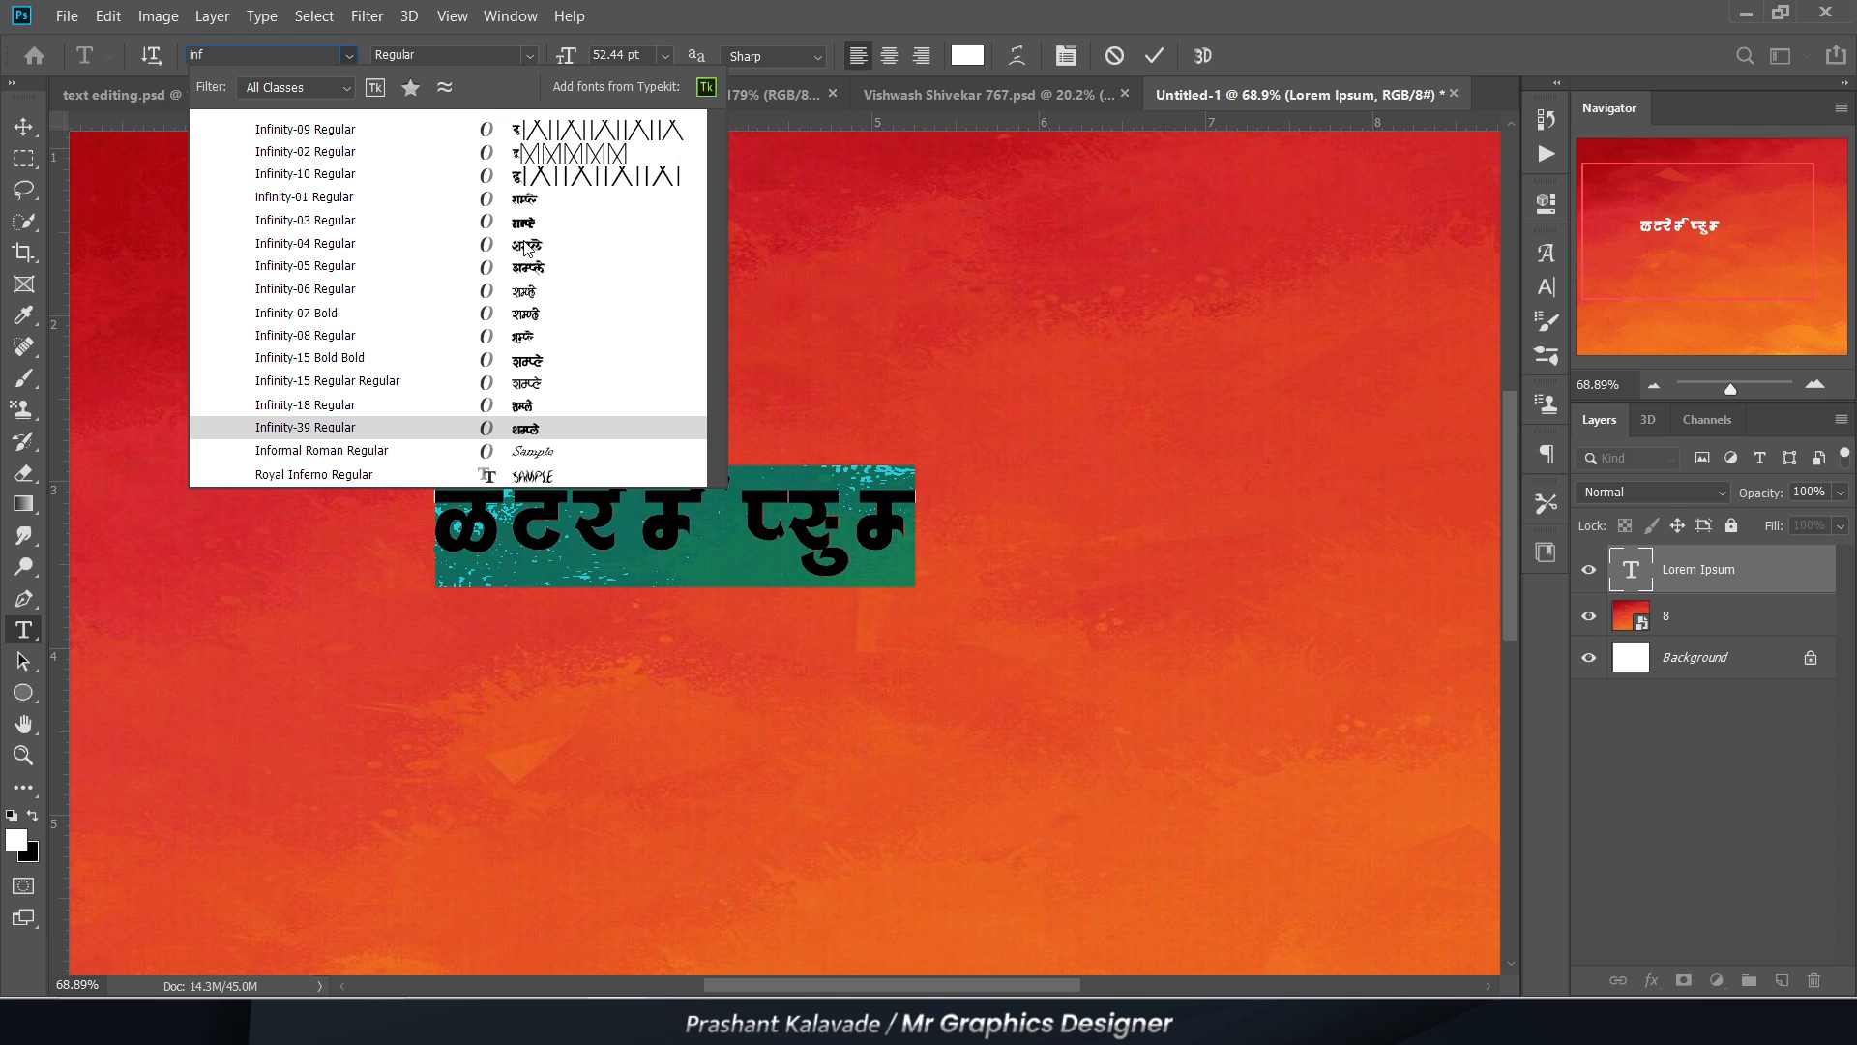
click(521, 175)
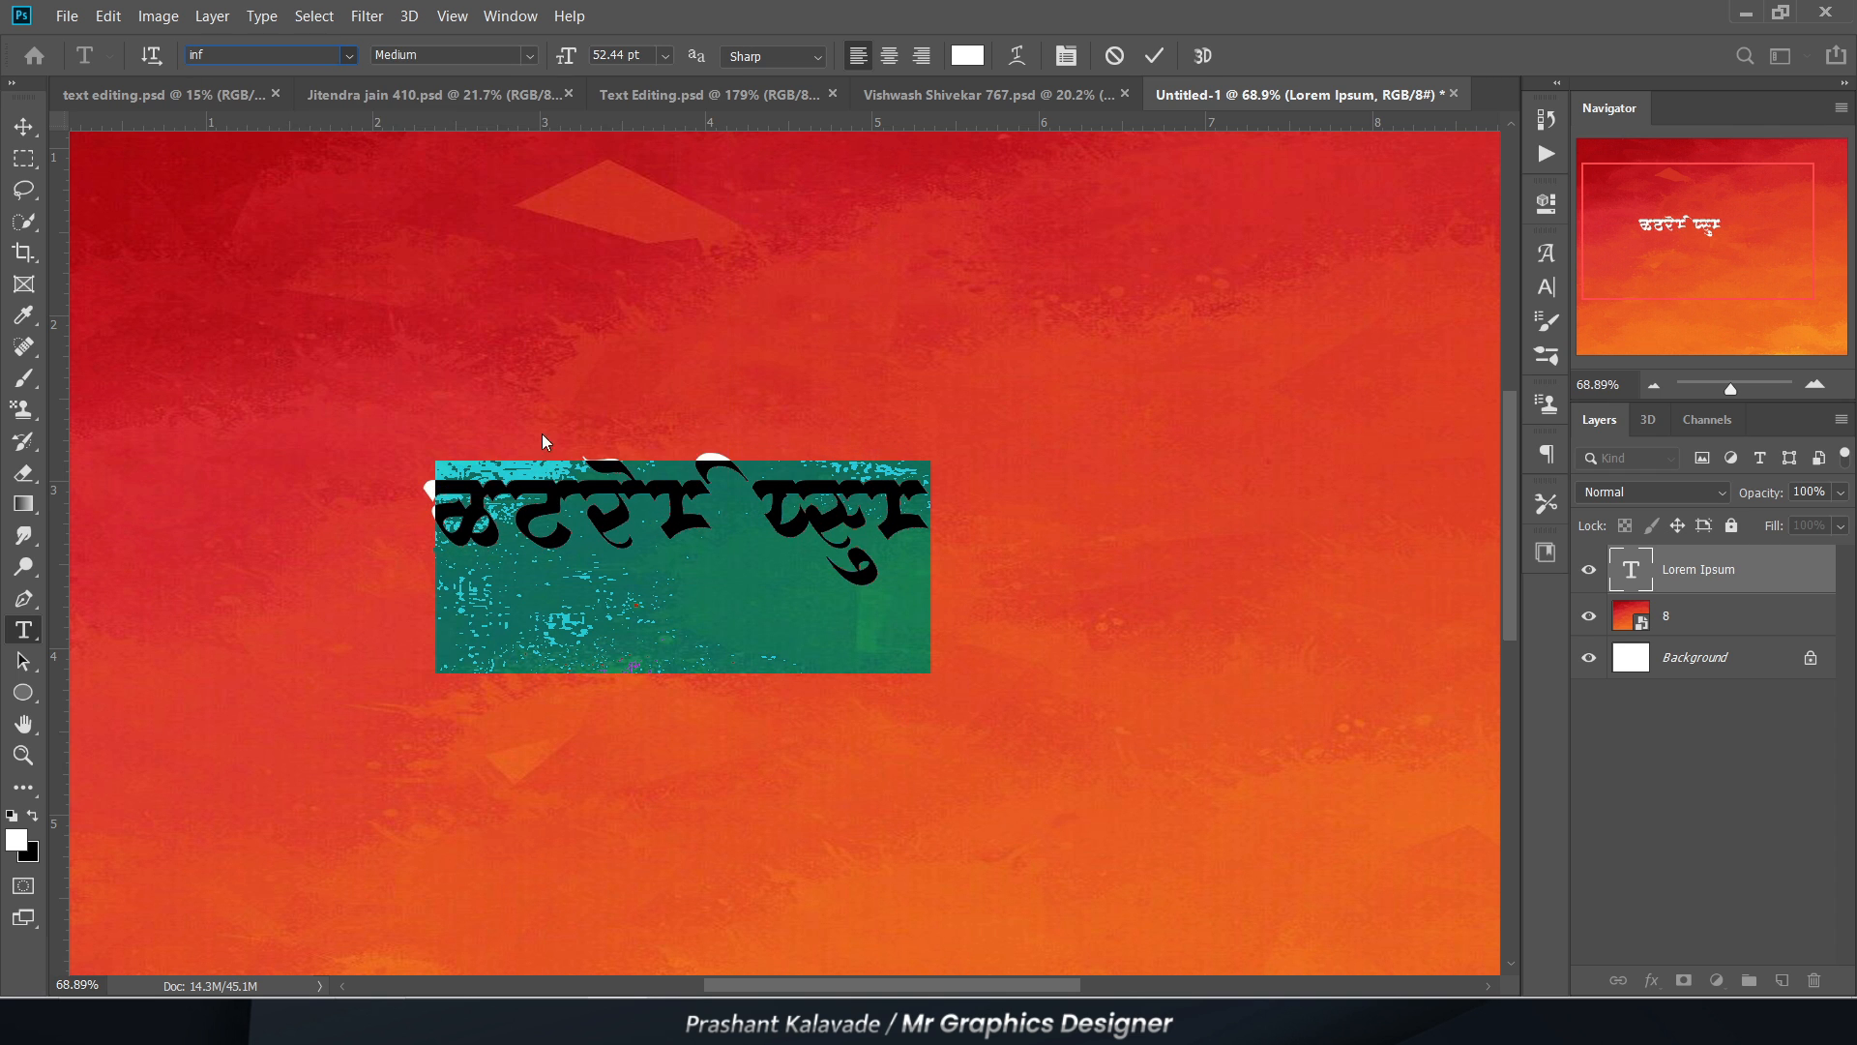
Step: Replace the Lorem Ipsum text with the Devanagari word "महेश"
click(538, 509)
key(ctrl+a)
text(mah)
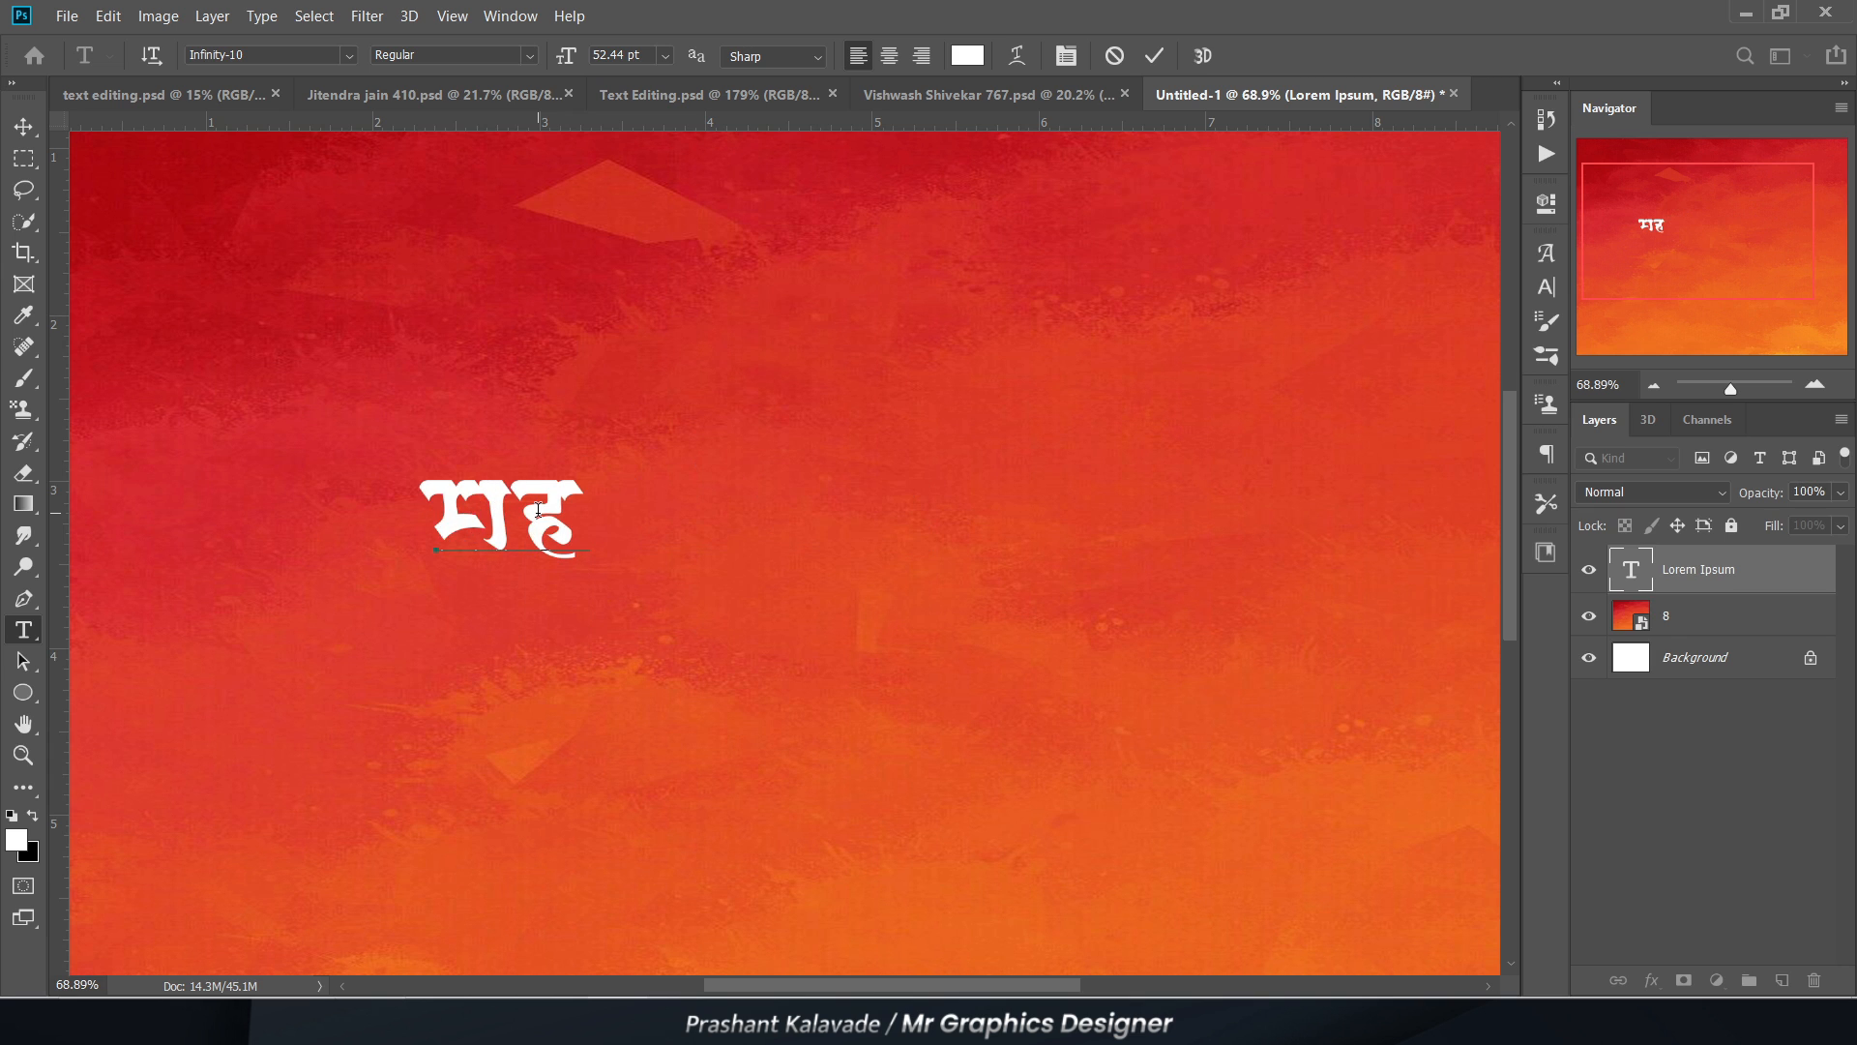
text(a)
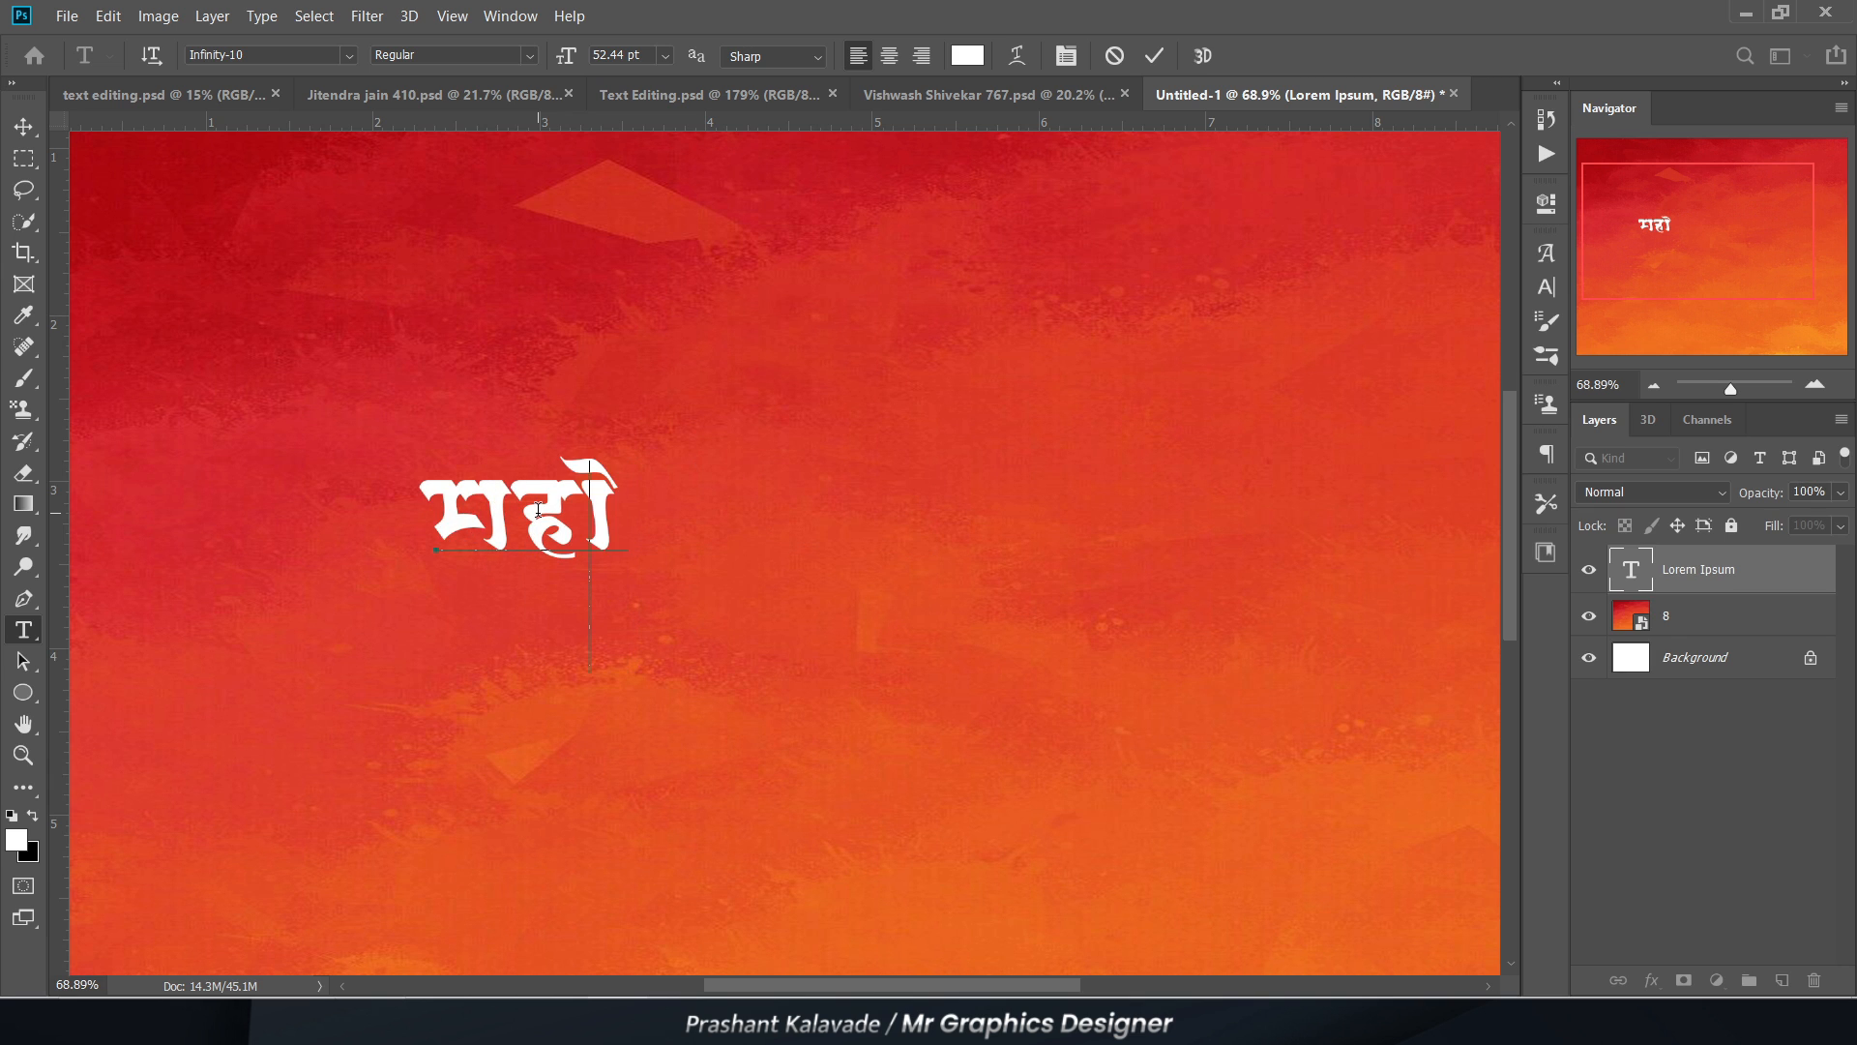
key(BackSpace)
text(श)
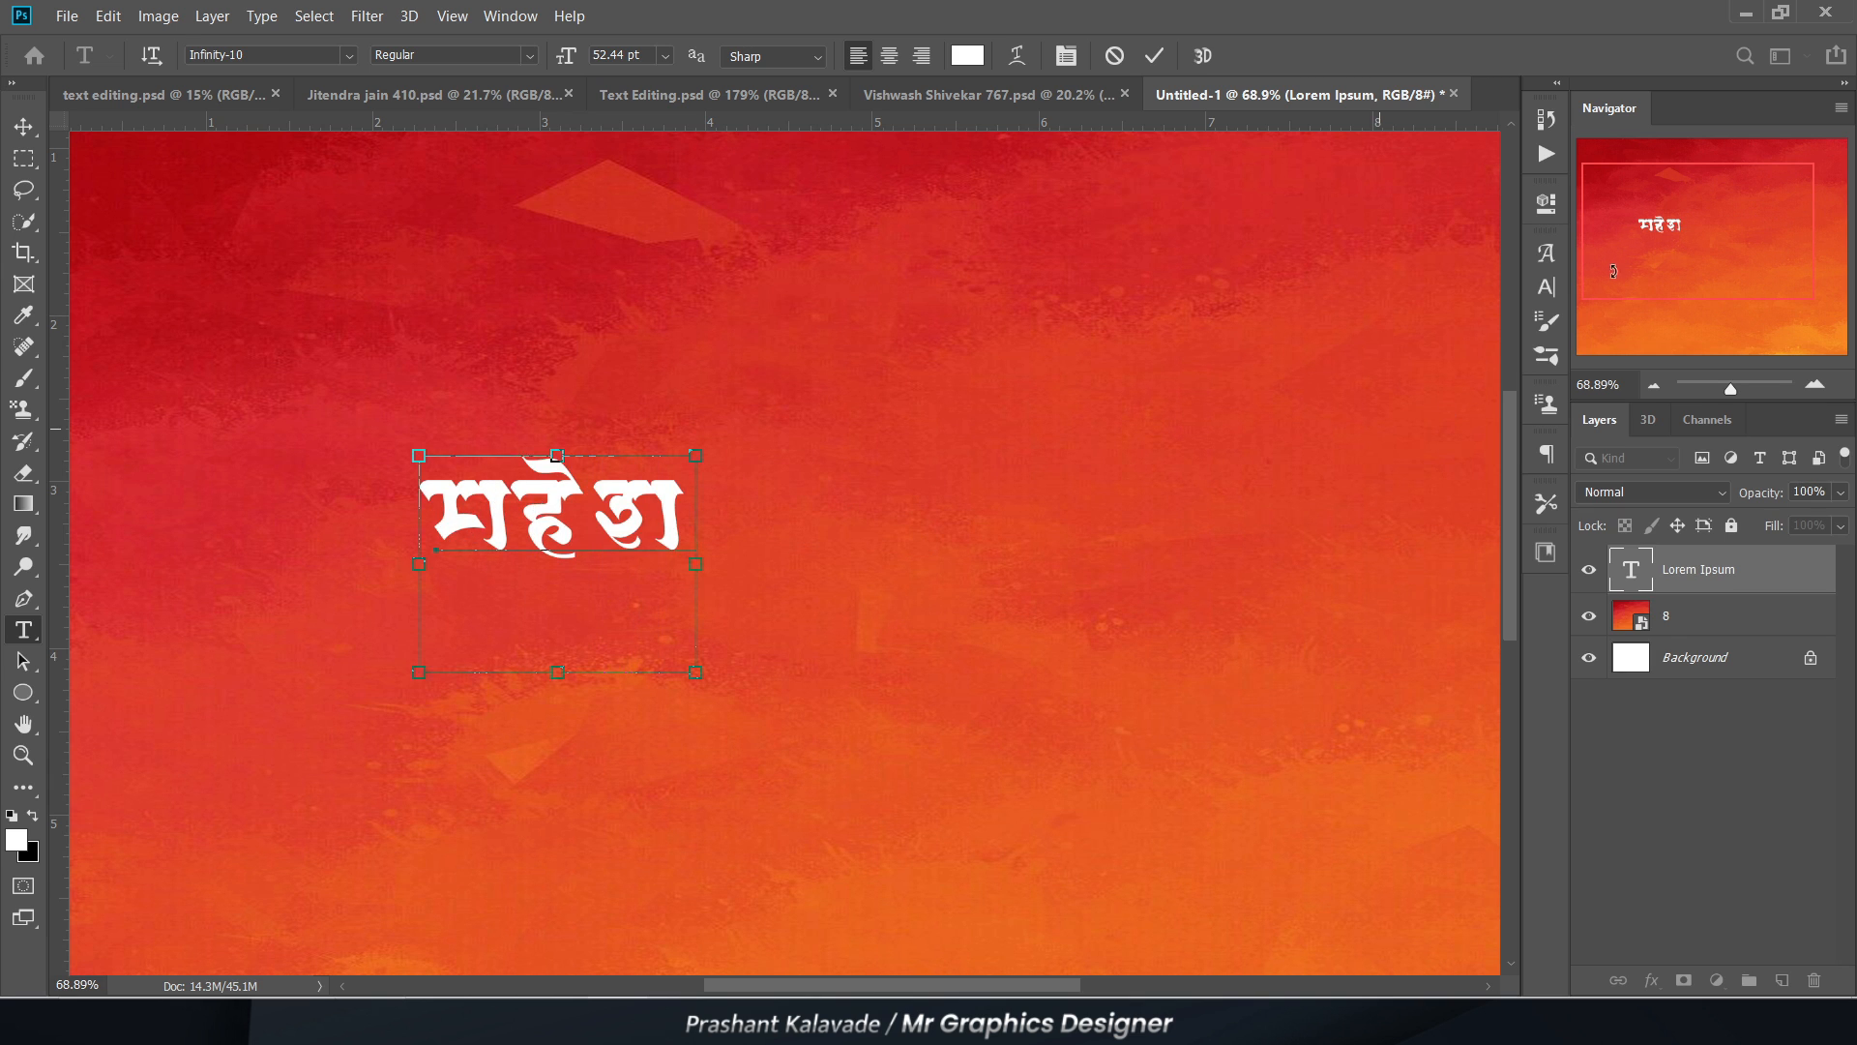
Step: Set the tracking of the whole word to 0
key(ctrl+a)
click(1546, 286)
click(1459, 314)
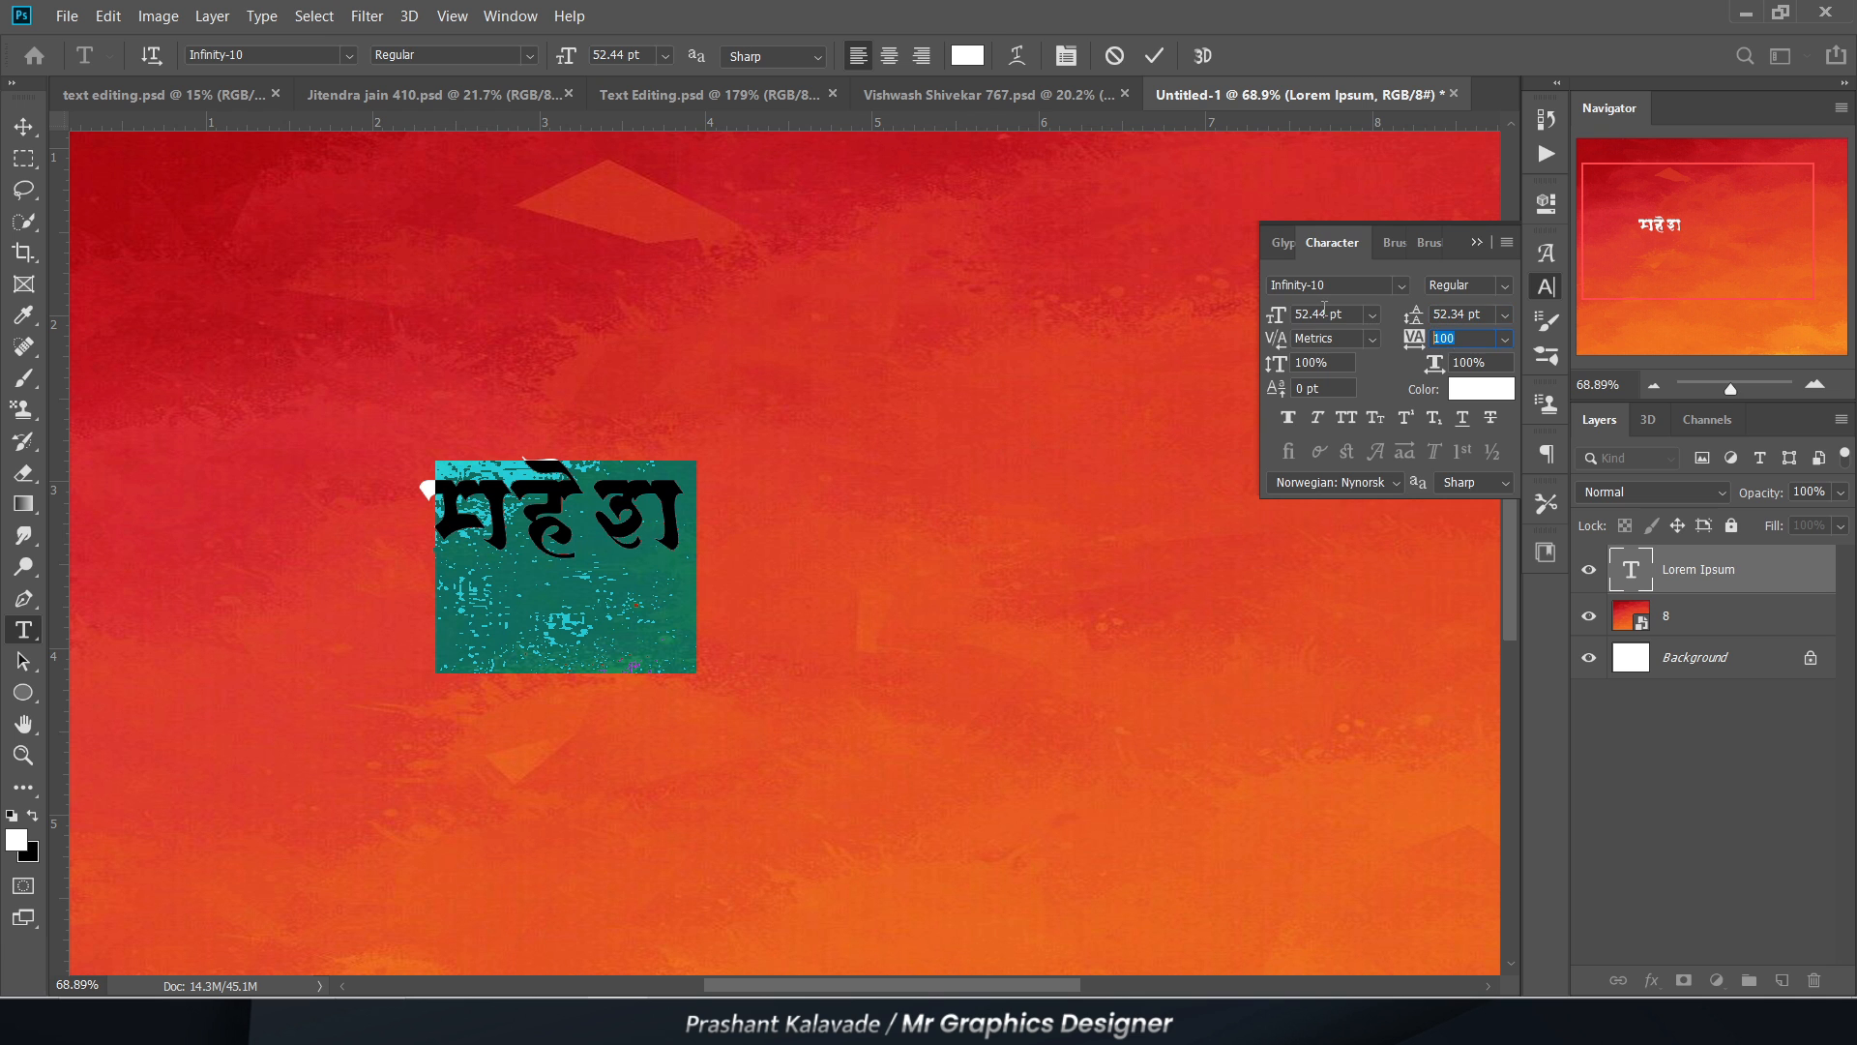
text(0)
click(1477, 244)
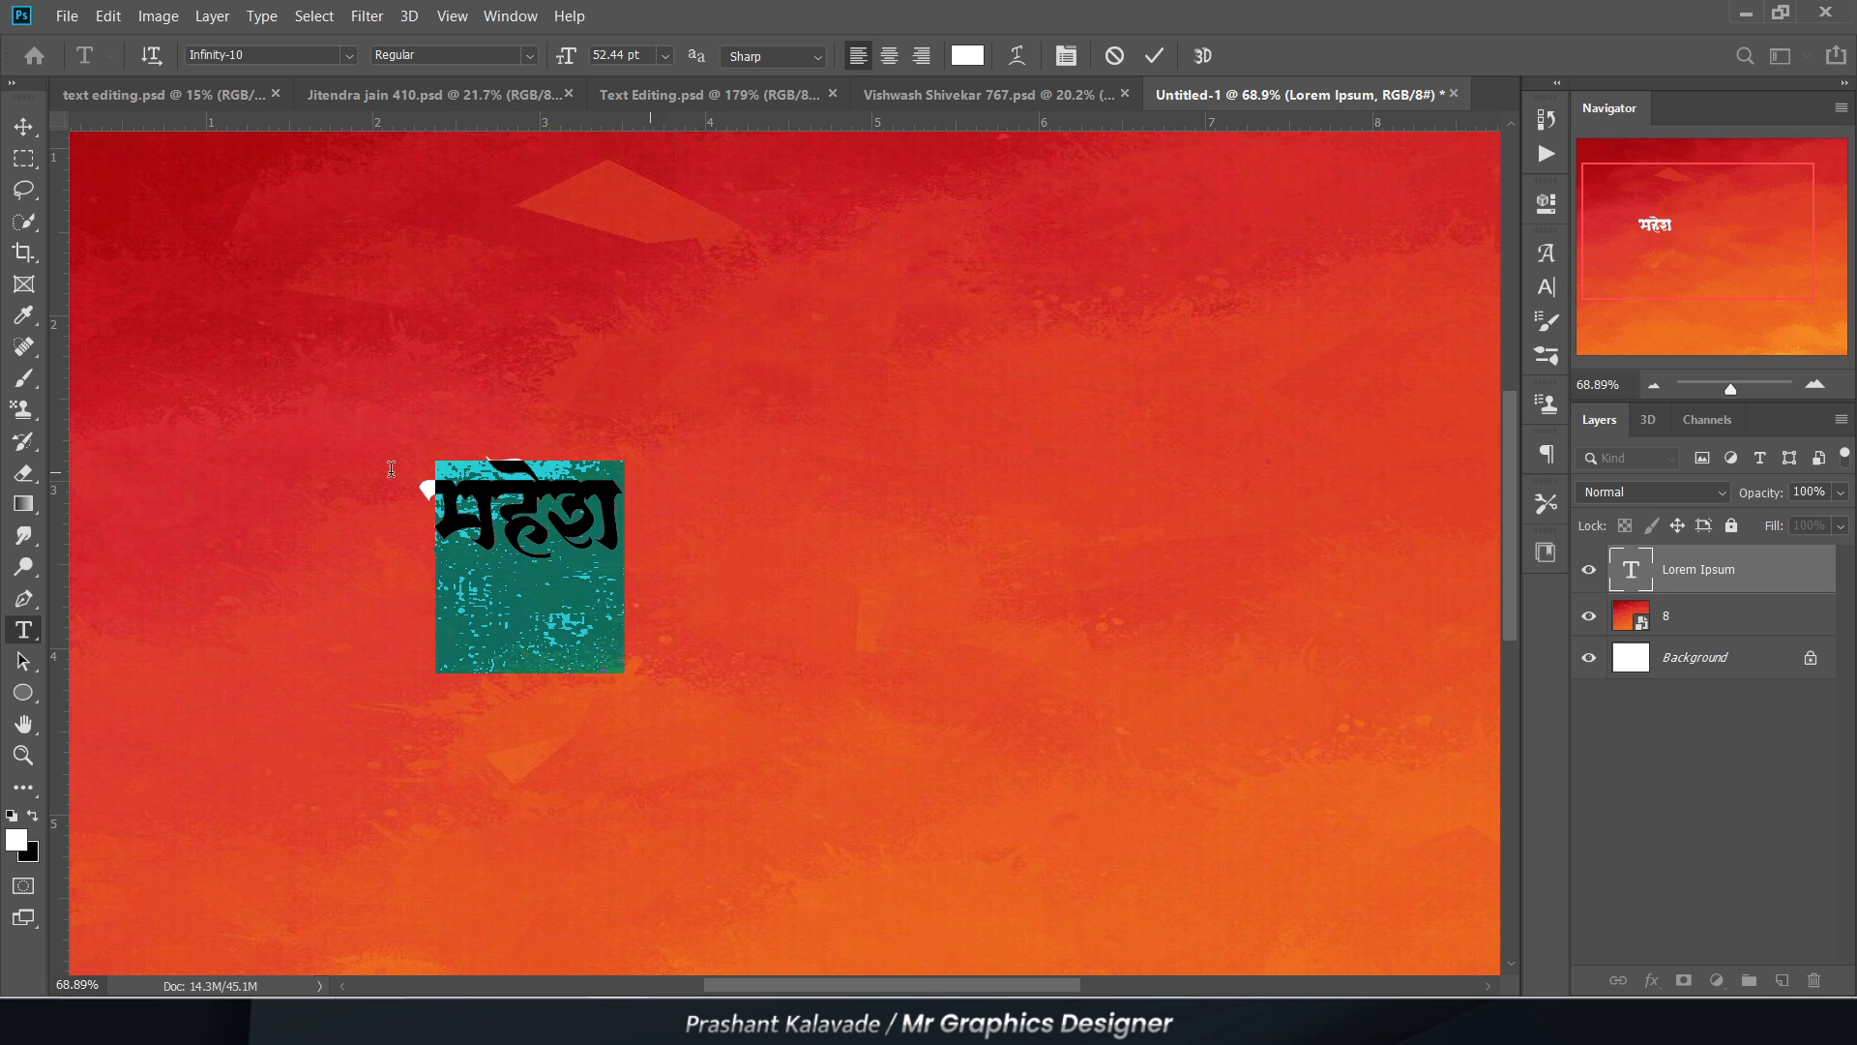
Step: Scale the word up proportionally to about 344%
click(21, 131)
key(ctrl+t)
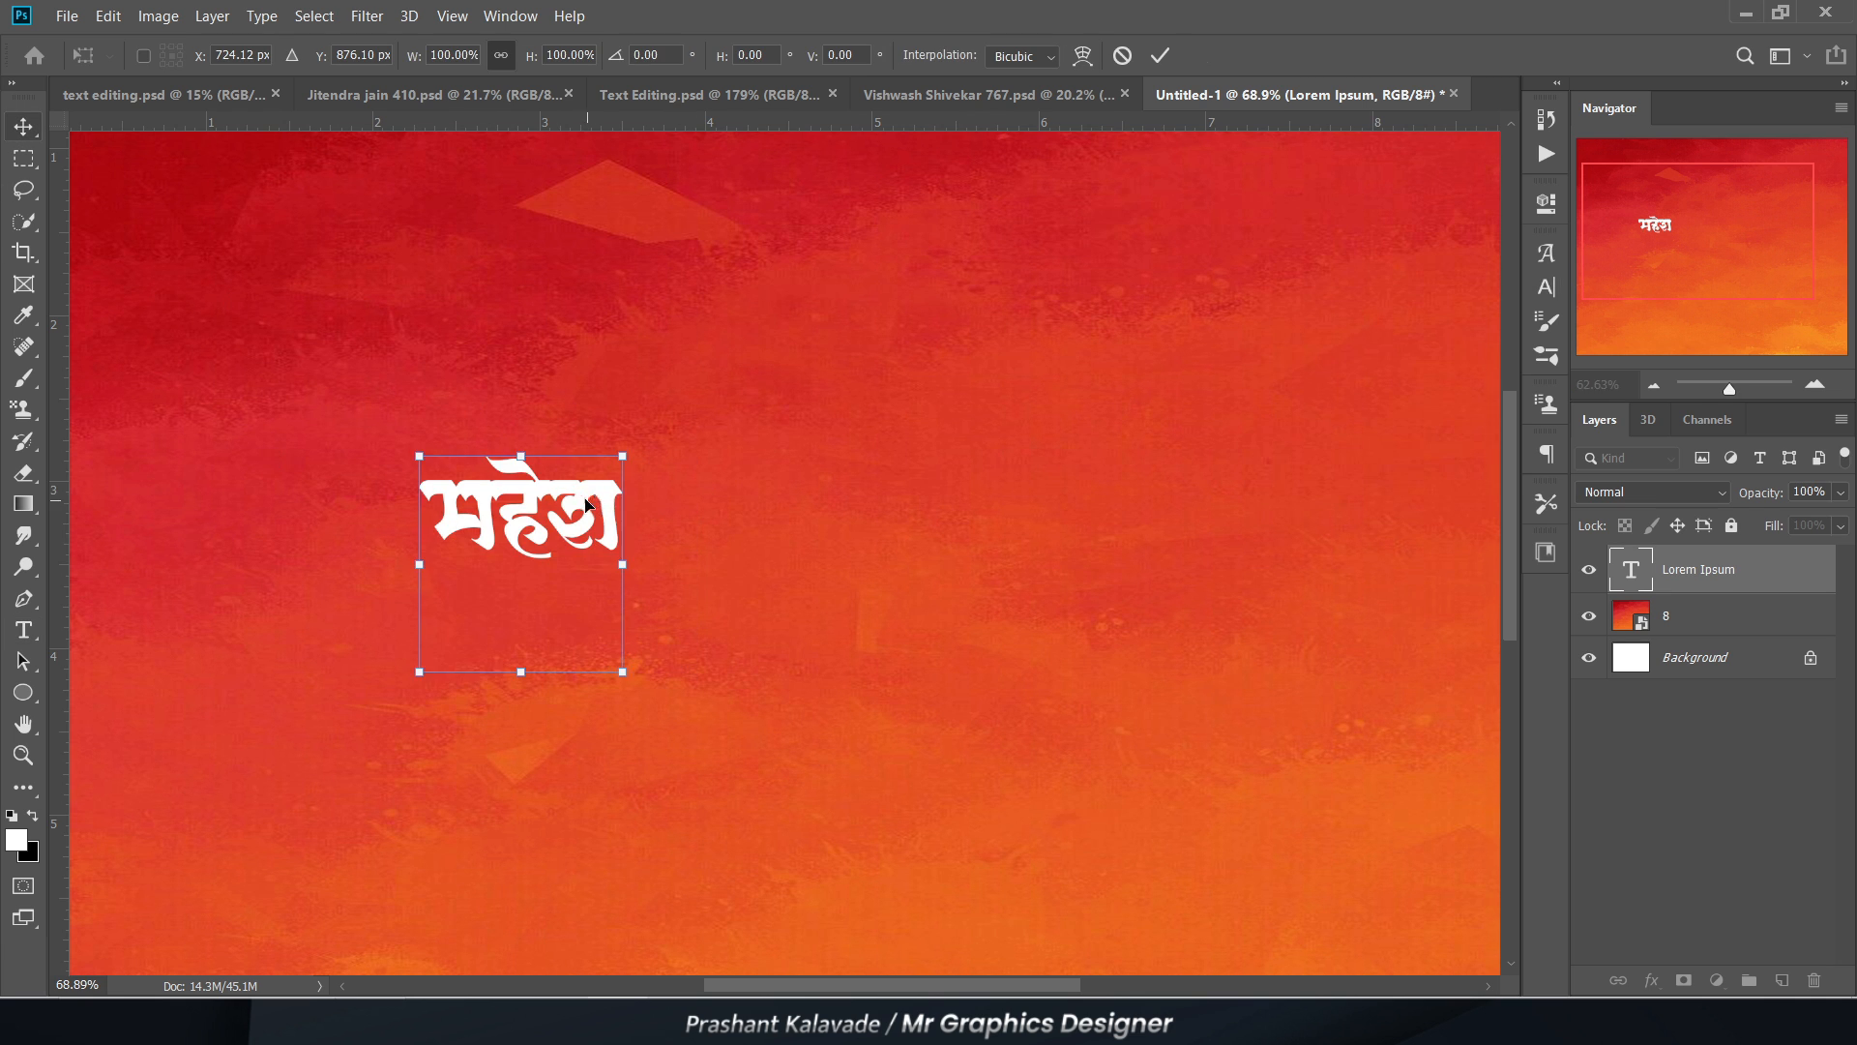
scroll(592, 490, down, 3)
drag(496, 473, 304, 402)
key(Return)
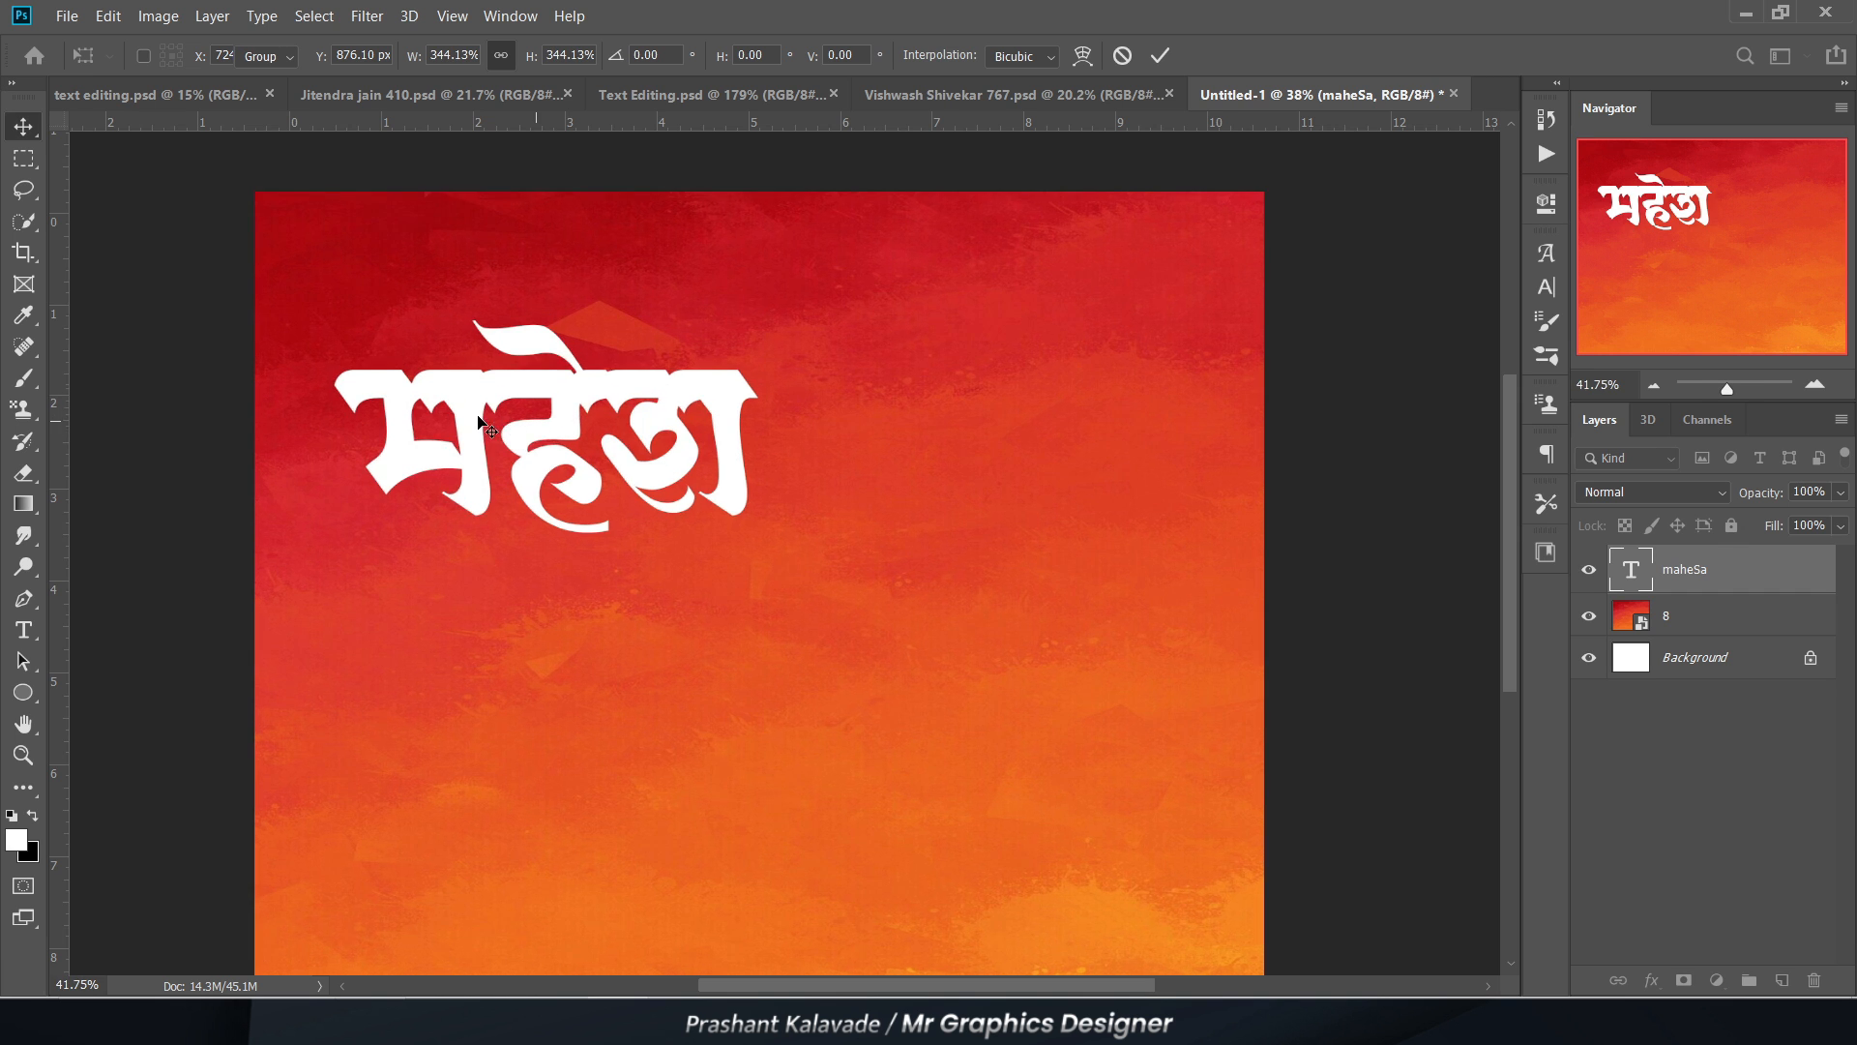
Step: Move the word to the upper centre of the canvas and duplicate its text layer
scroll(612, 414, up, 2)
drag(503, 455, 766, 501)
scroll(693, 525, down, 2)
scroll(694, 525, up, 2)
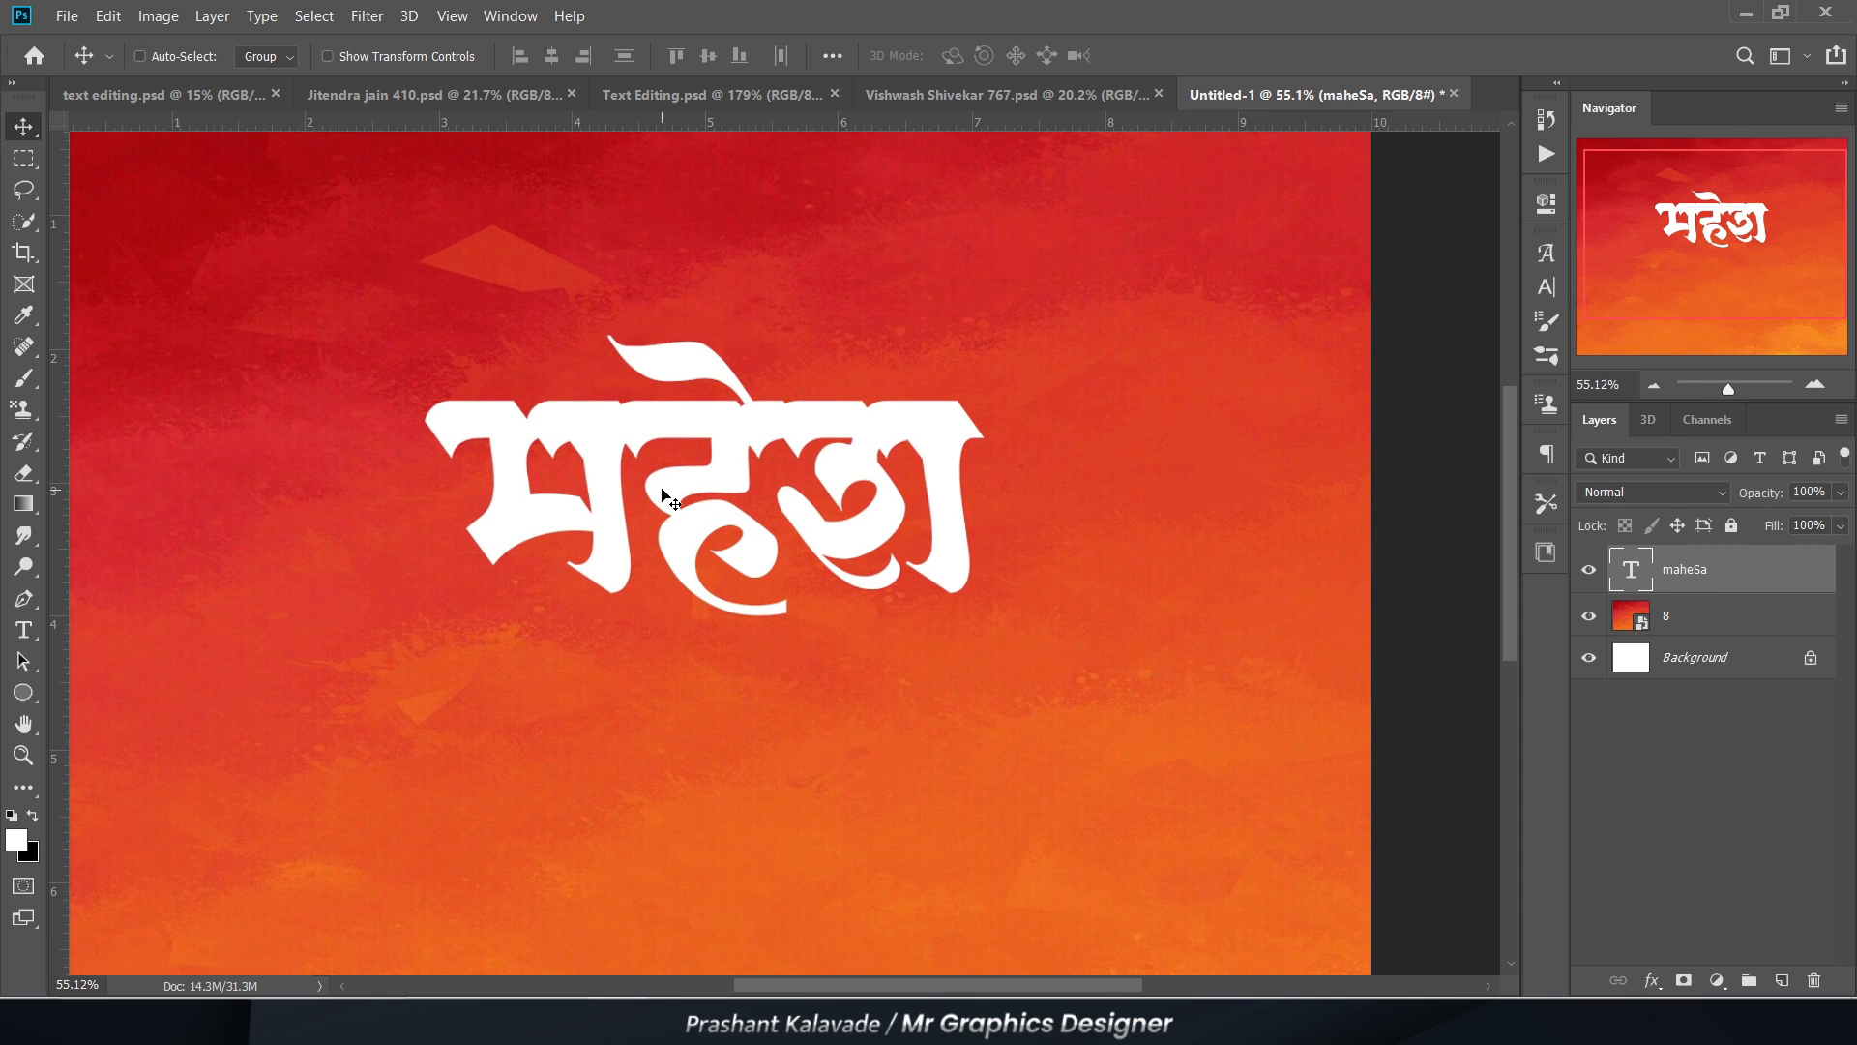
key(ctrl)
key(ctrl+j)
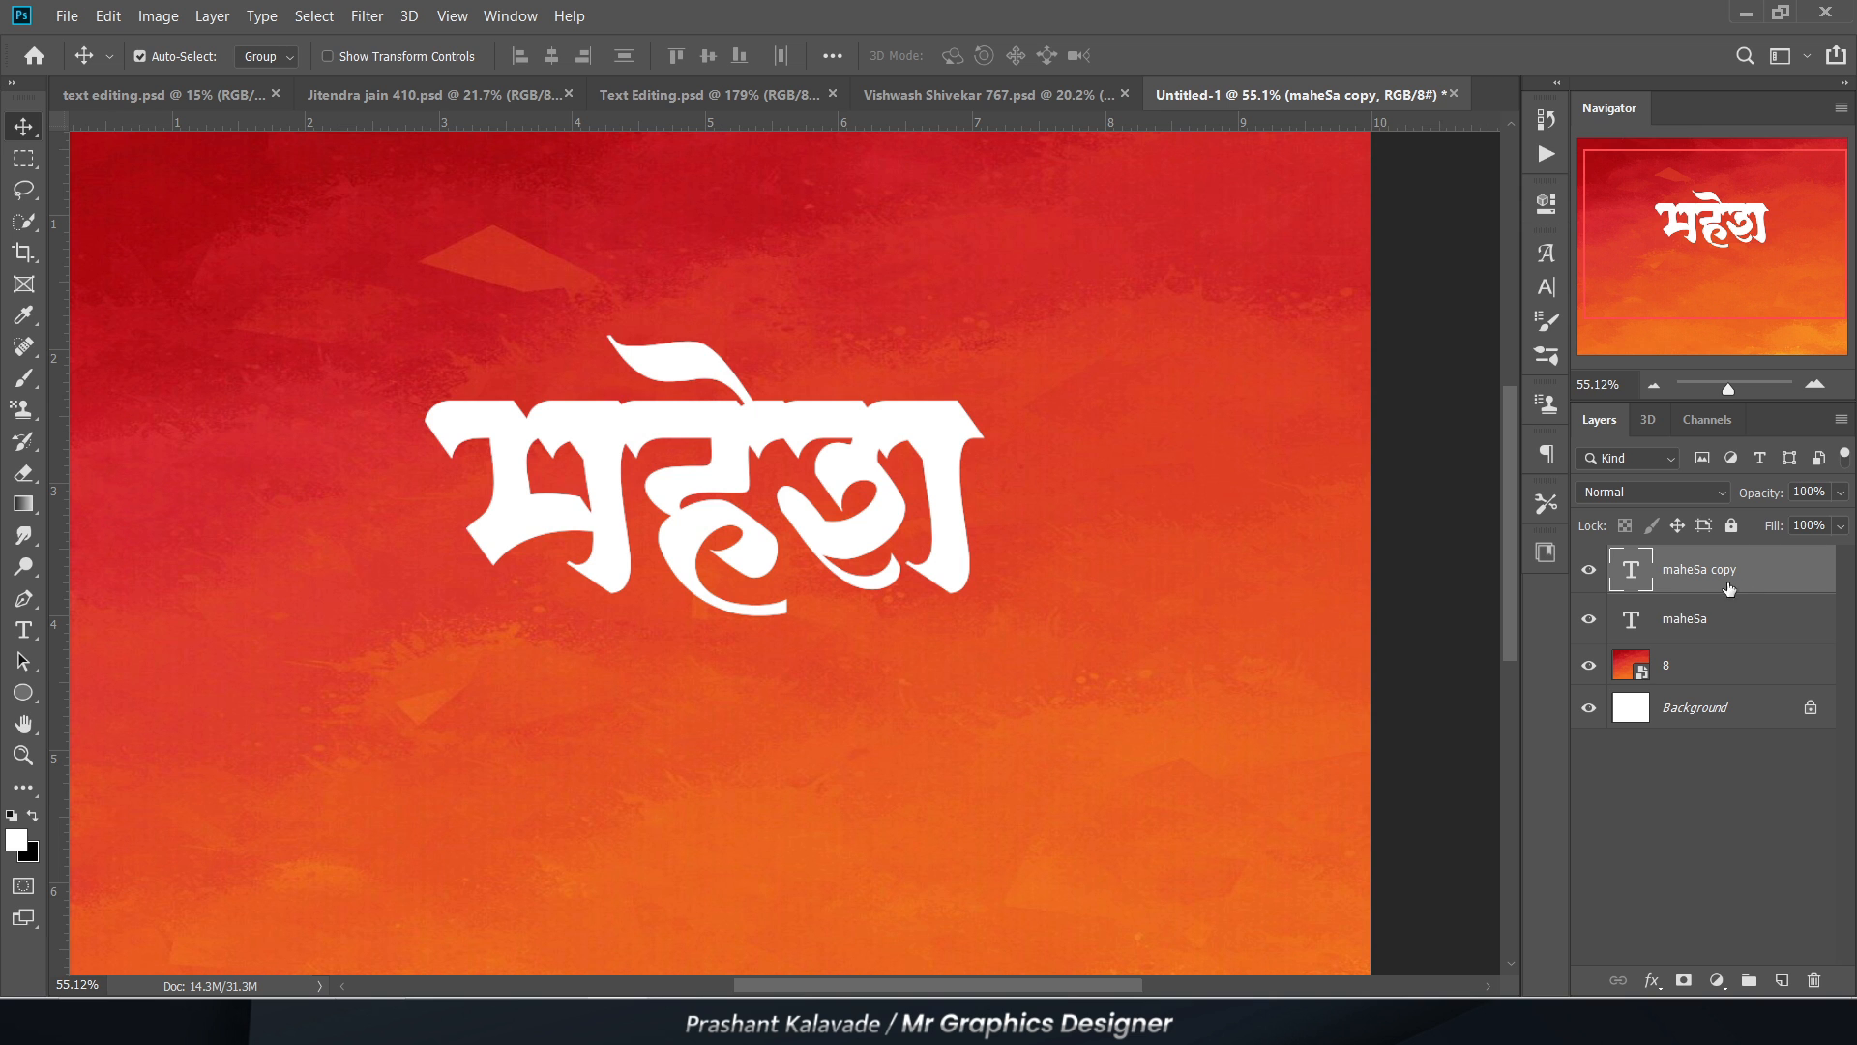
Step: Place the duplicated text directly below the original word and replace its content with "दादा"
drag(563, 462, 569, 712)
key(t)
double_click(569, 712)
click(569, 712)
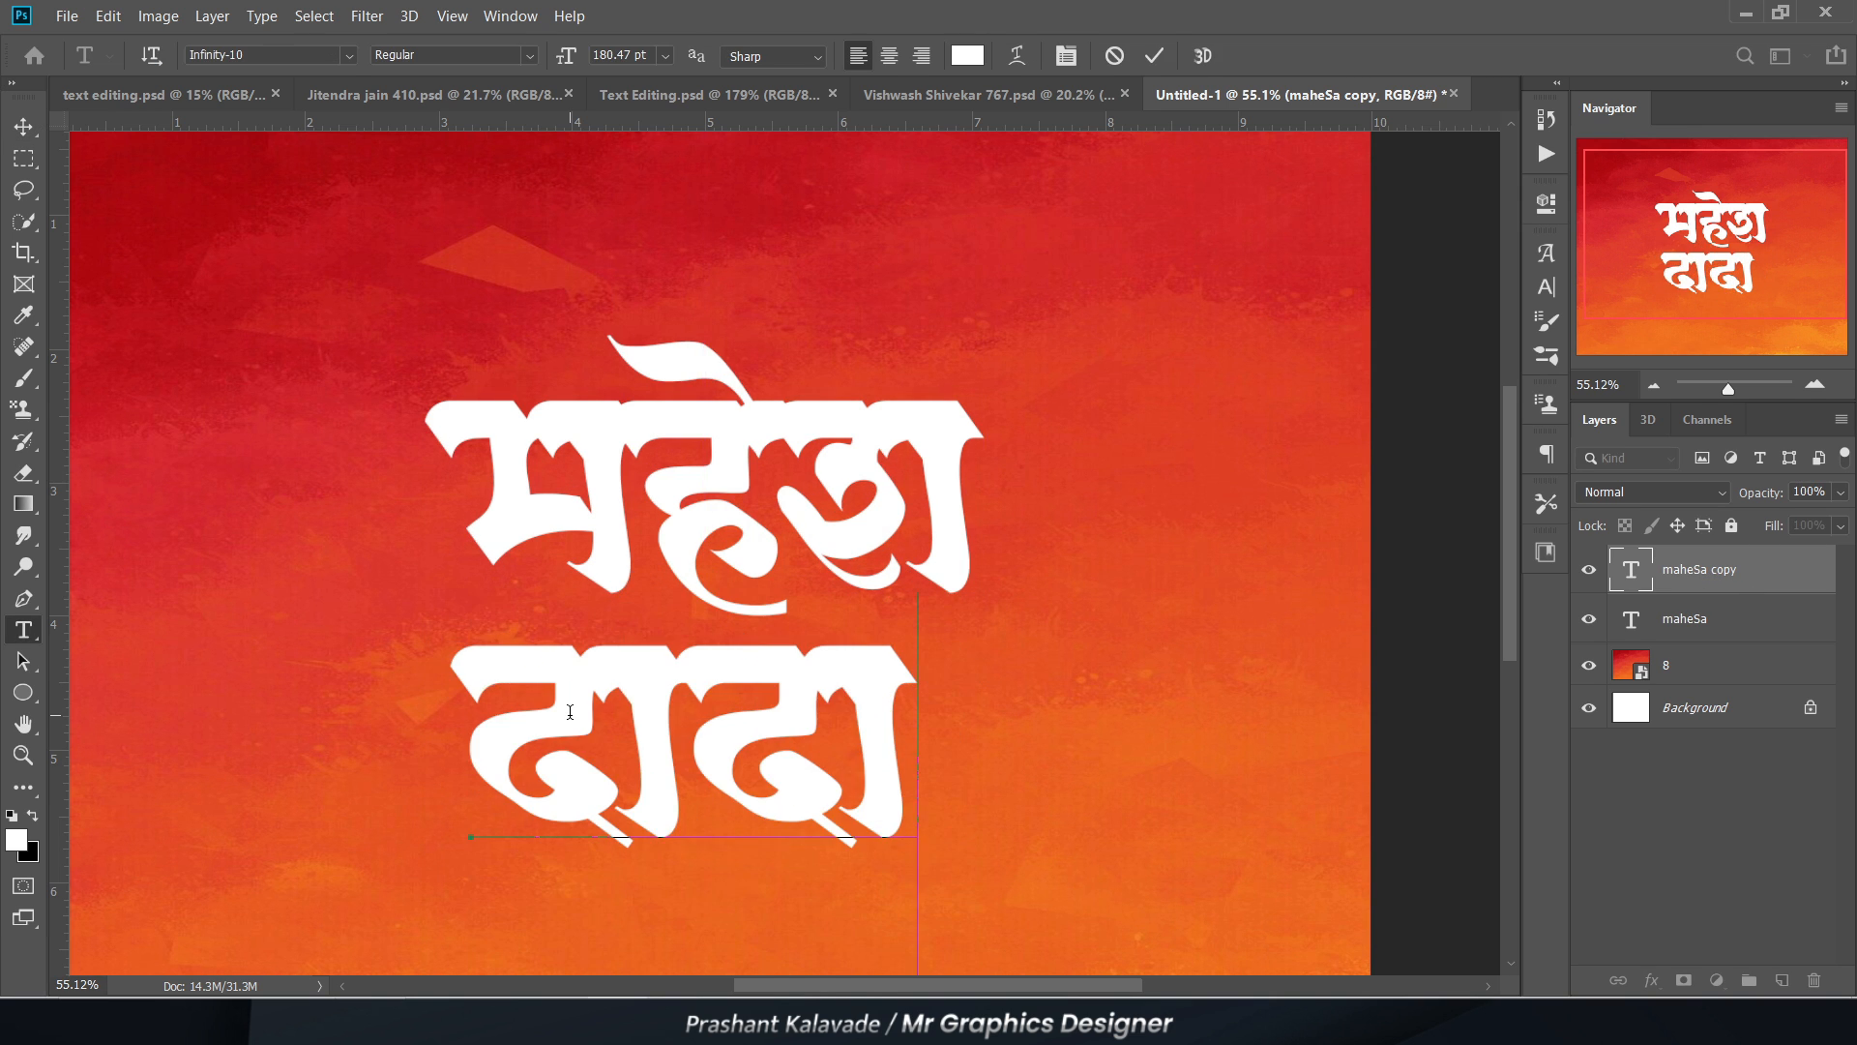
key(ctrl+Return)
Step: Scale the word "दादा" proportionally to about 107% and position it closely beneath the upper word
key(ctrl+t)
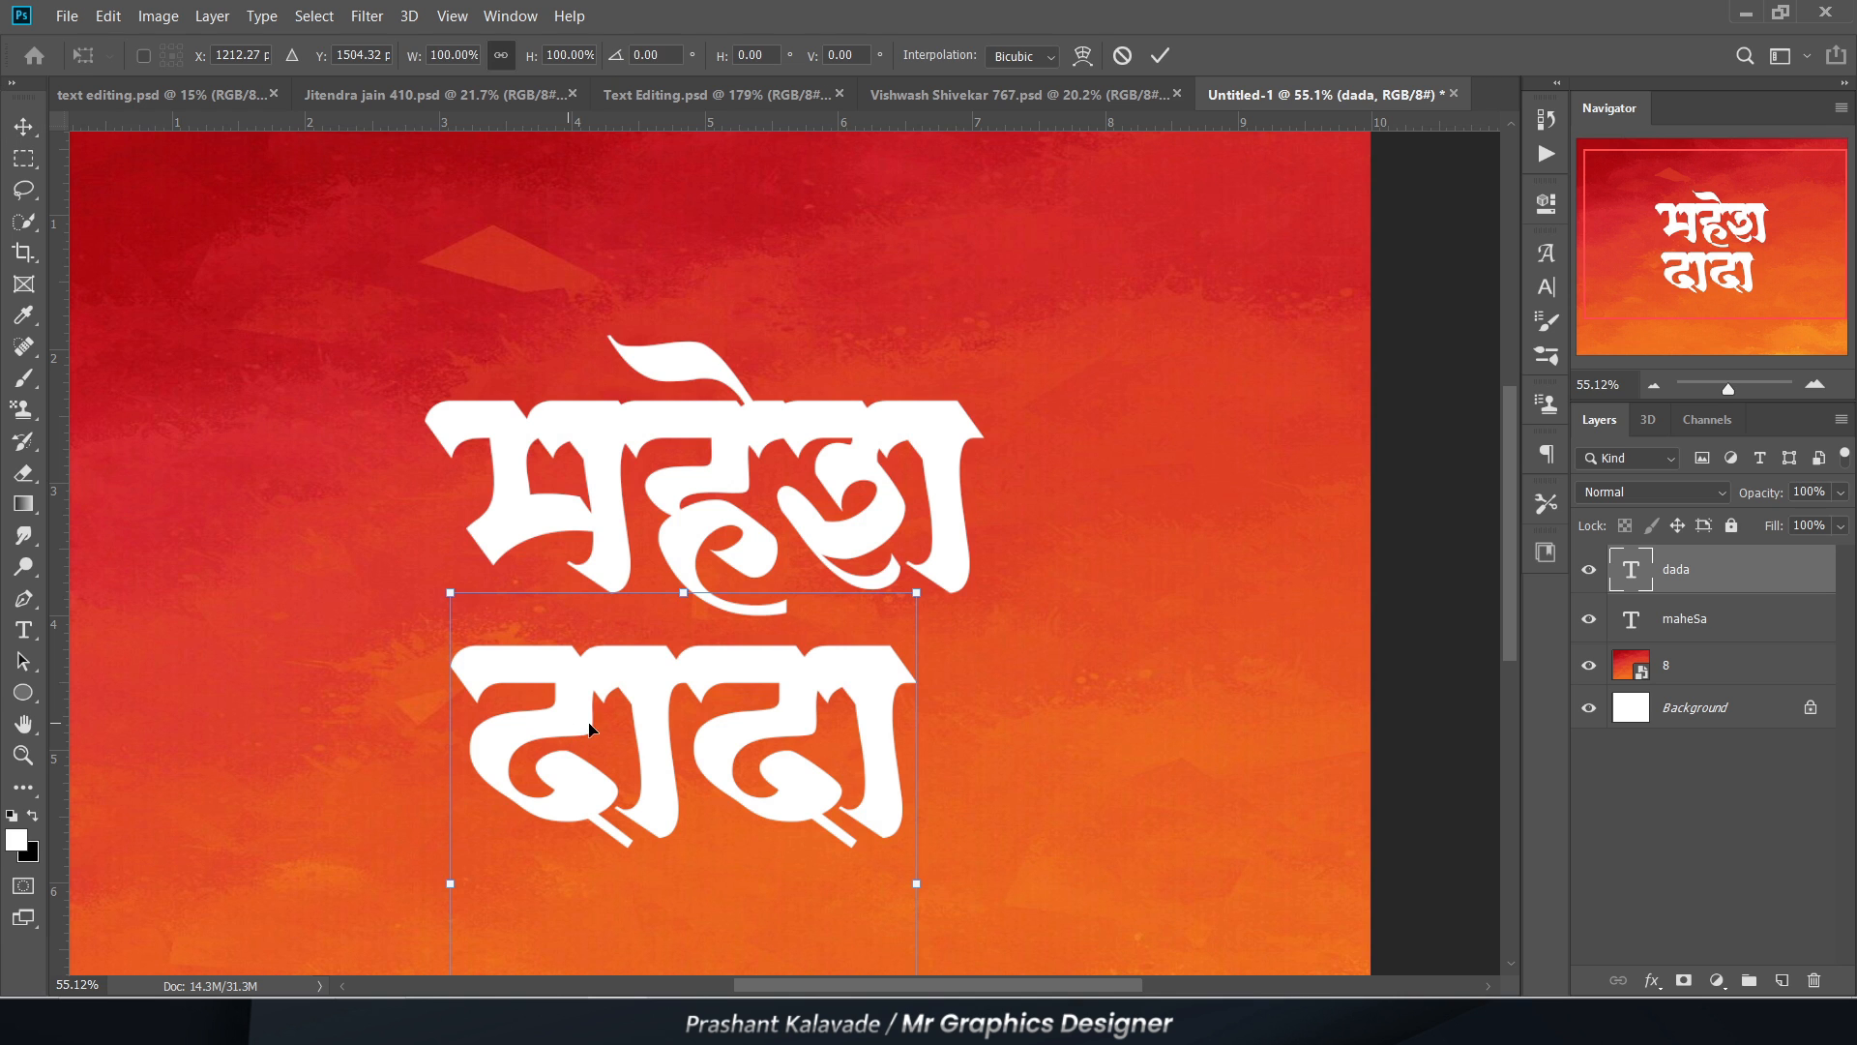
drag(931, 585, 965, 543)
key(Return)
scroll(657, 719, up, 3)
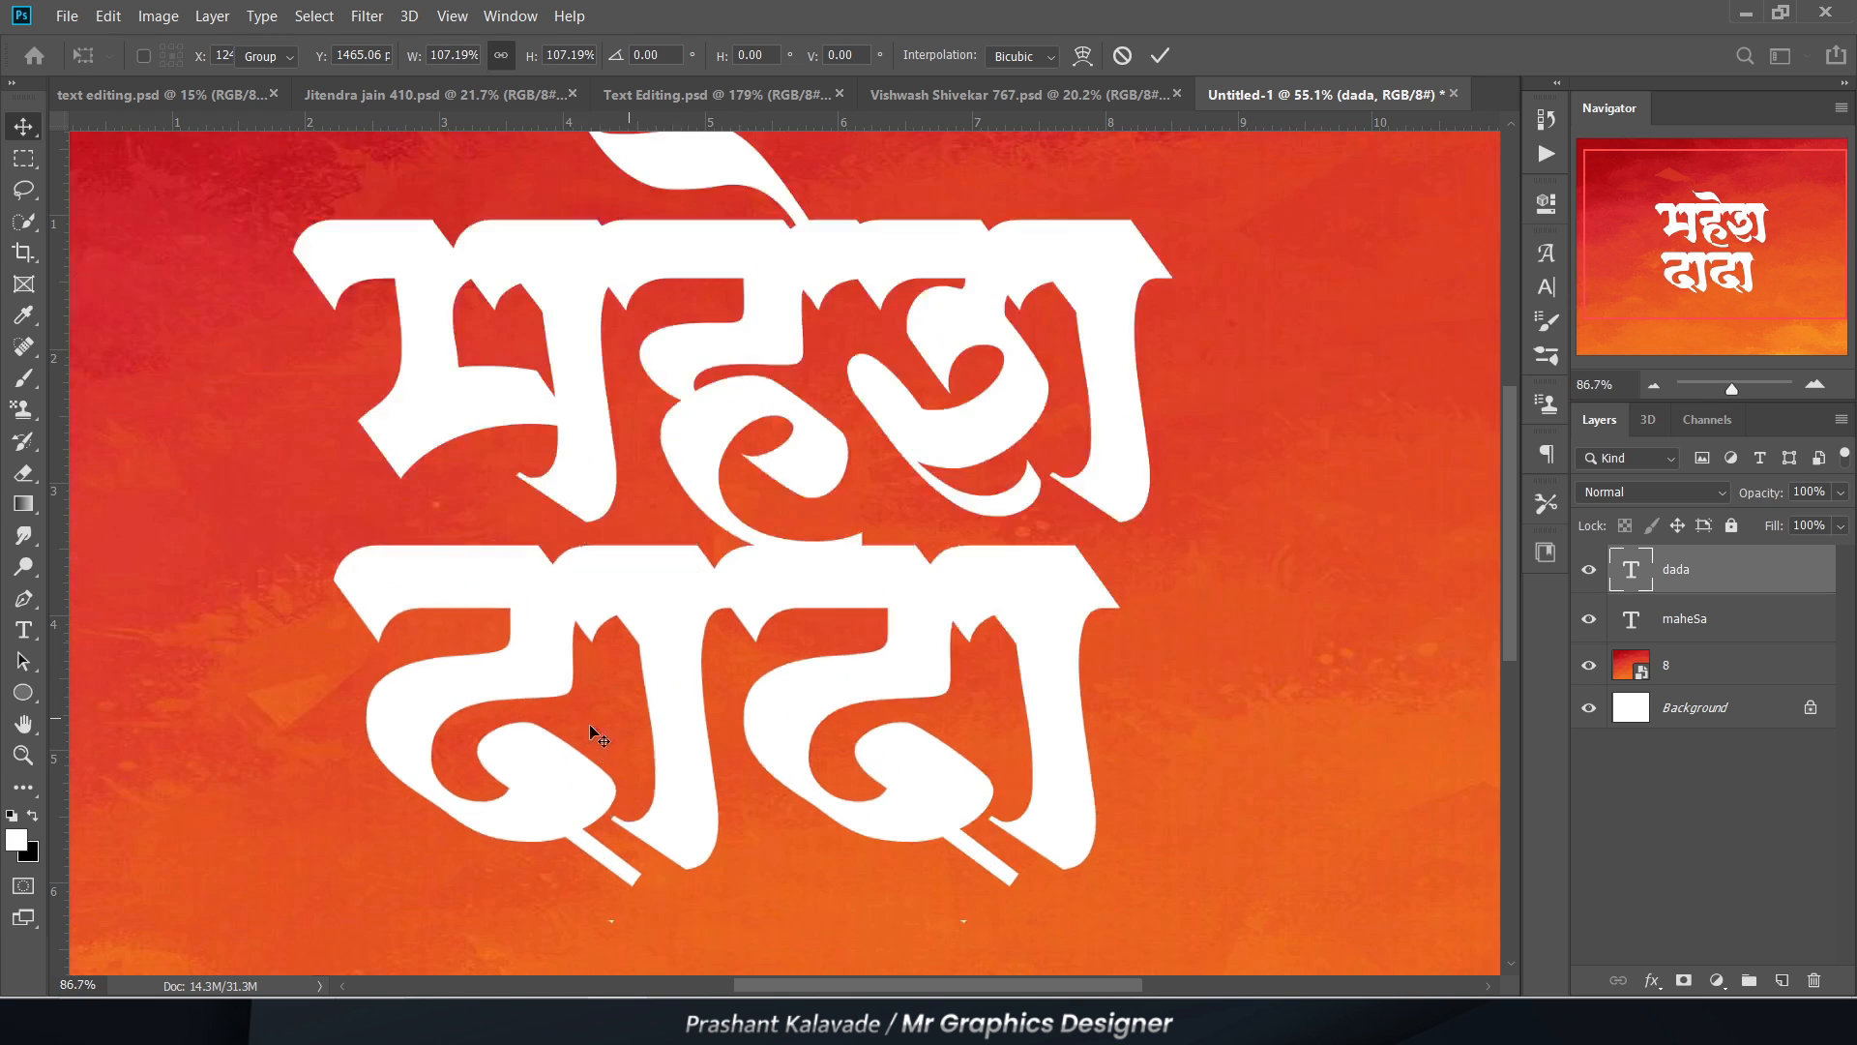
drag(604, 714, 418, 709)
Step: Replace the letter ह in the upper word with the alternate Infinity-10 glyph that has a long curved tail
key(t)
scroll(1364, 291, down, 1)
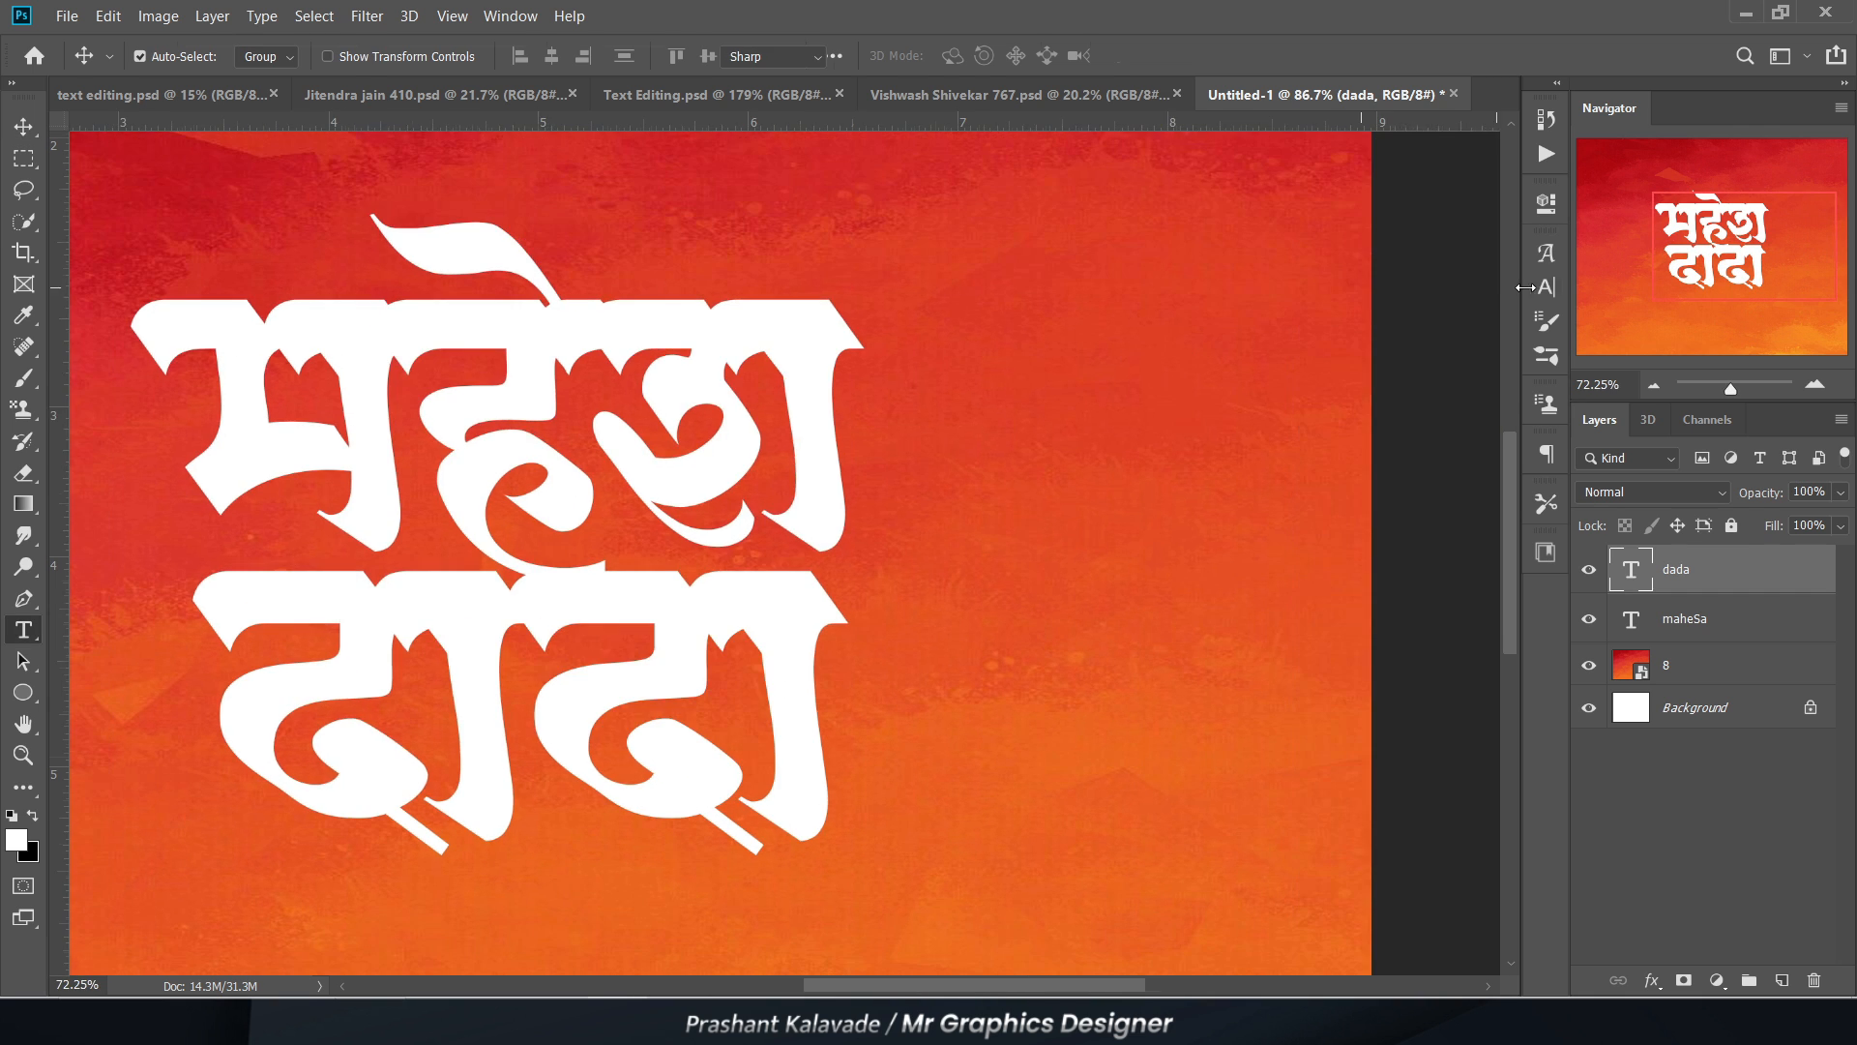
click(1538, 263)
click(423, 458)
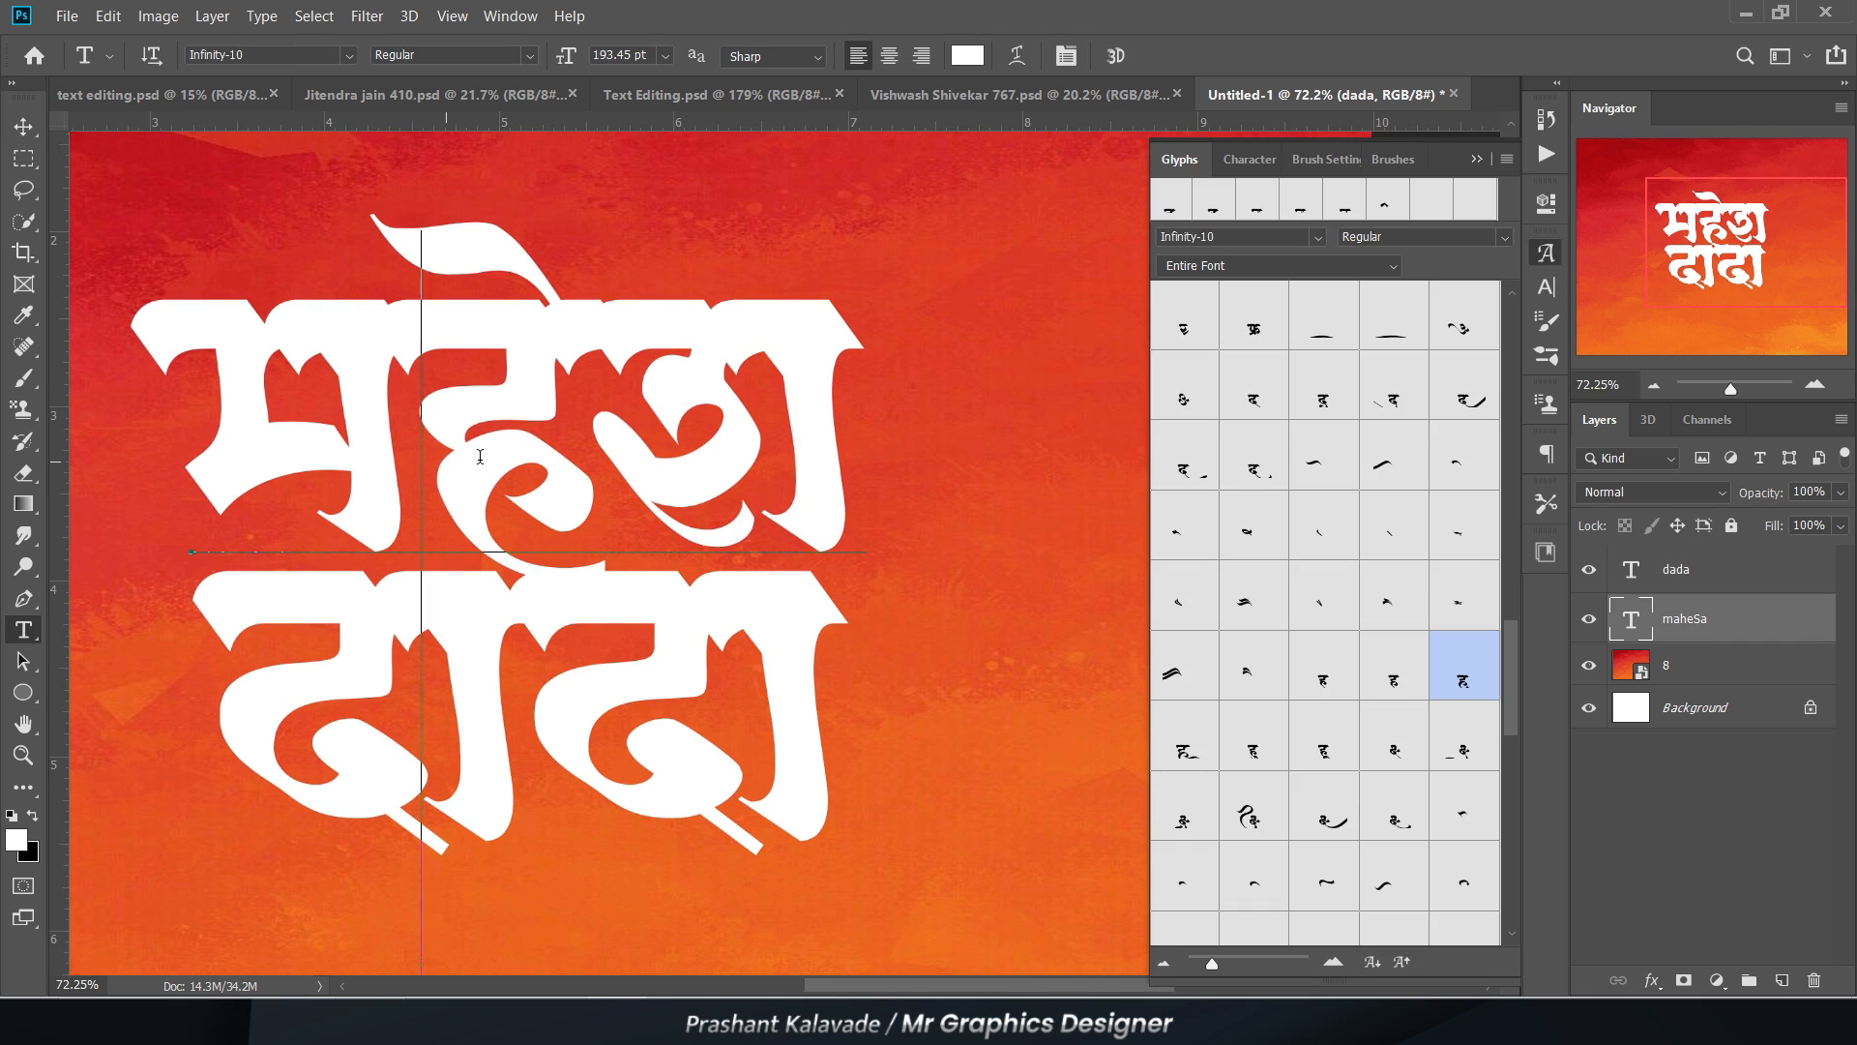
mouse_move(512, 456)
mouse_down()
mouse_move(466, 456)
mouse_move(525, 457)
mouse_up()
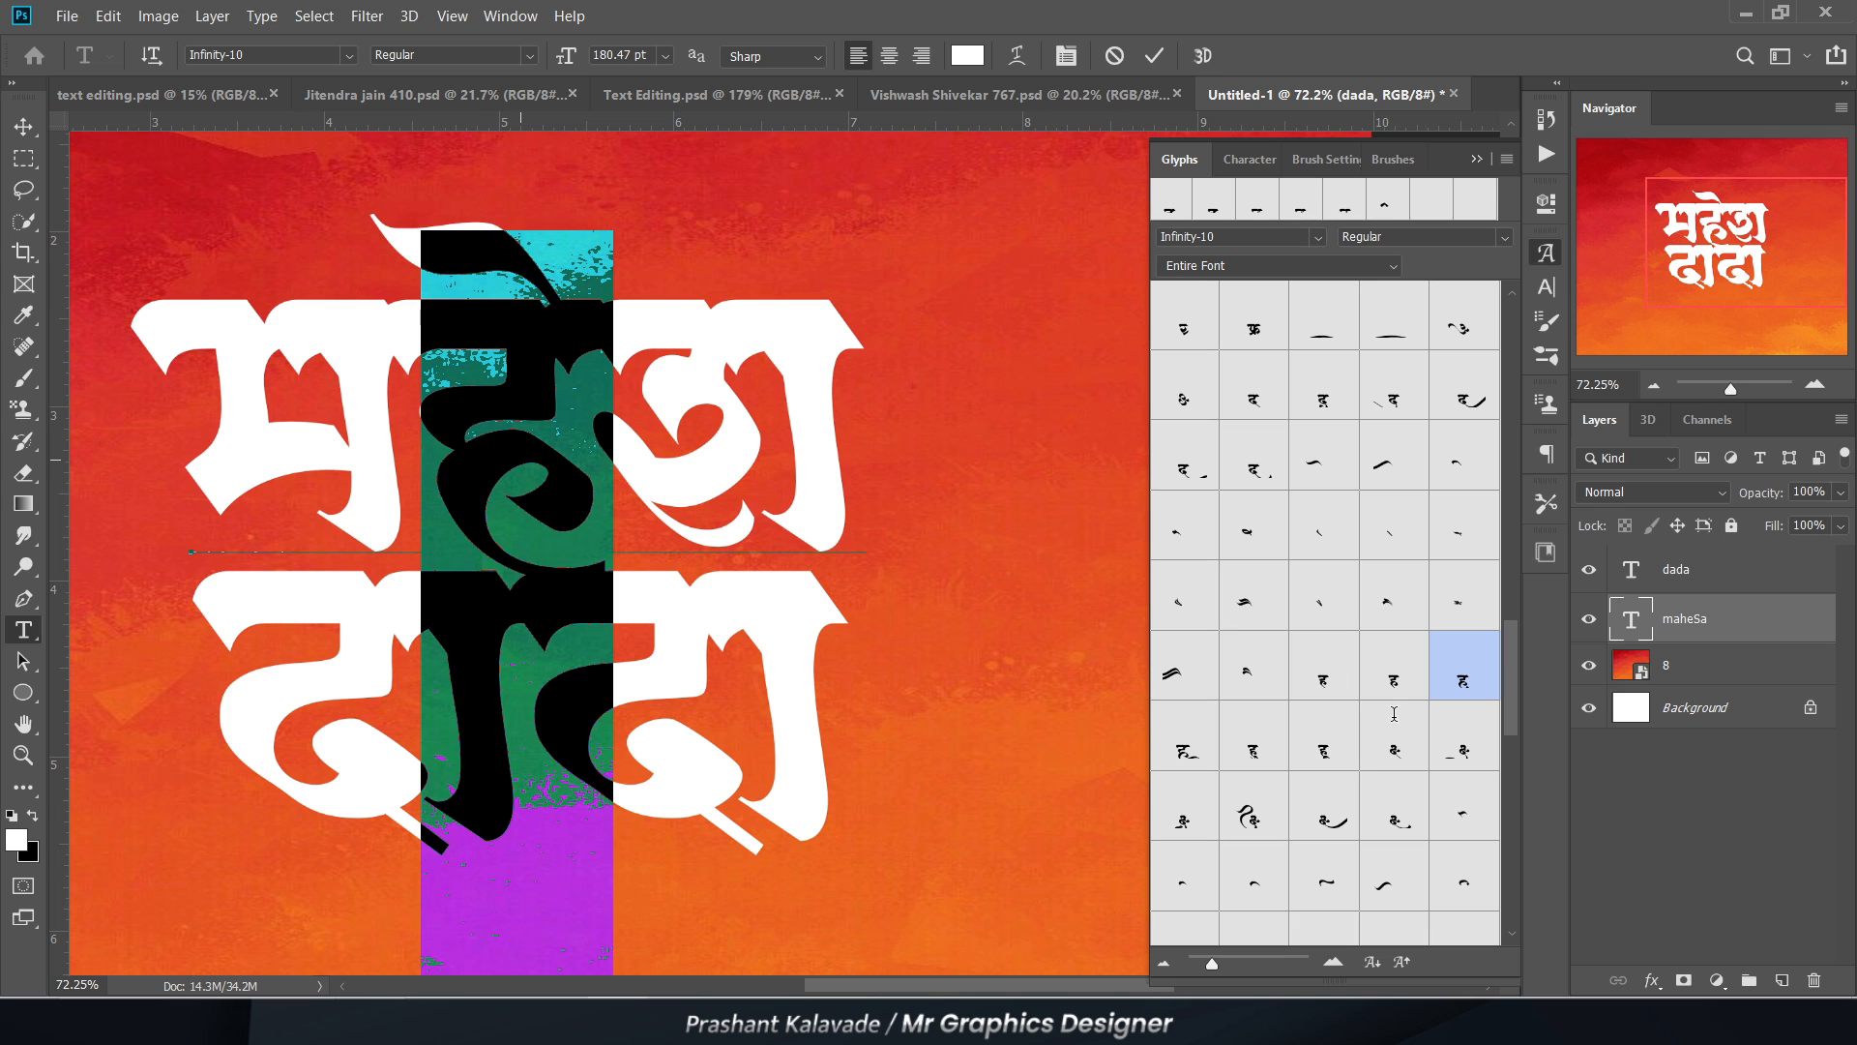
double_click(1463, 684)
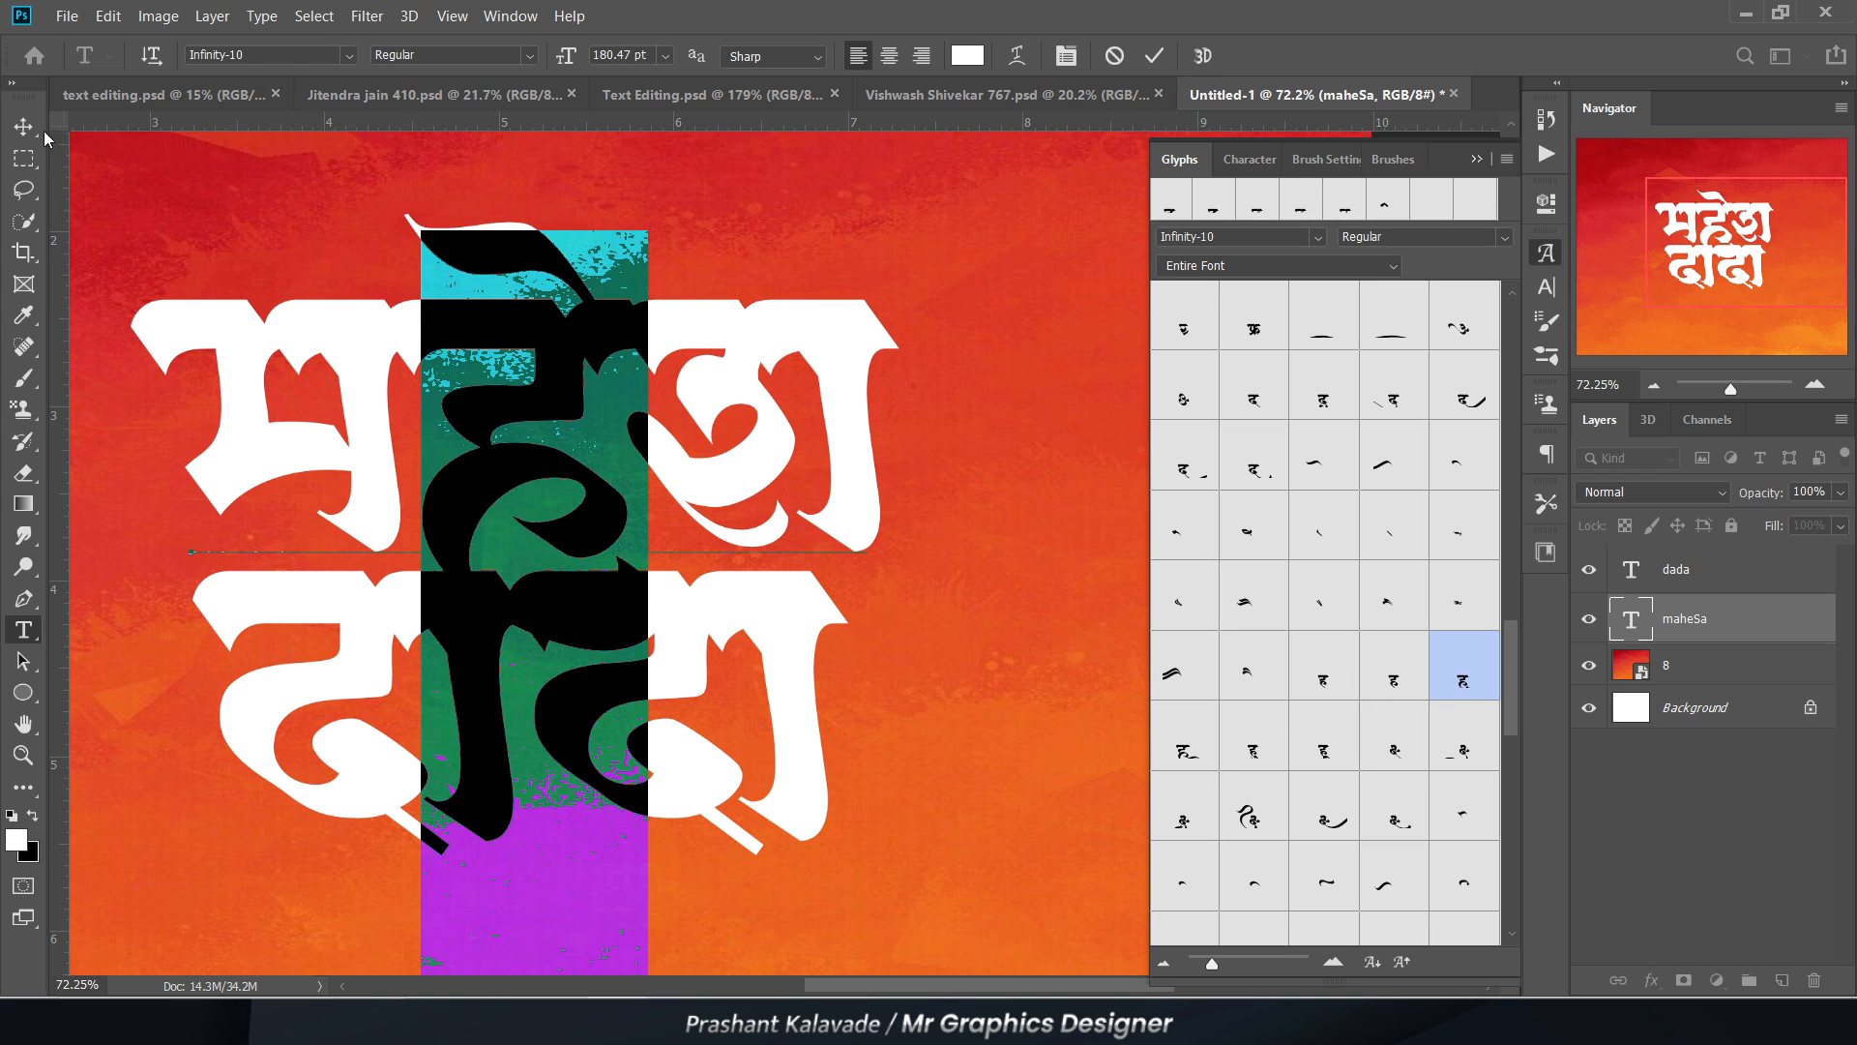
click(25, 127)
click(1483, 163)
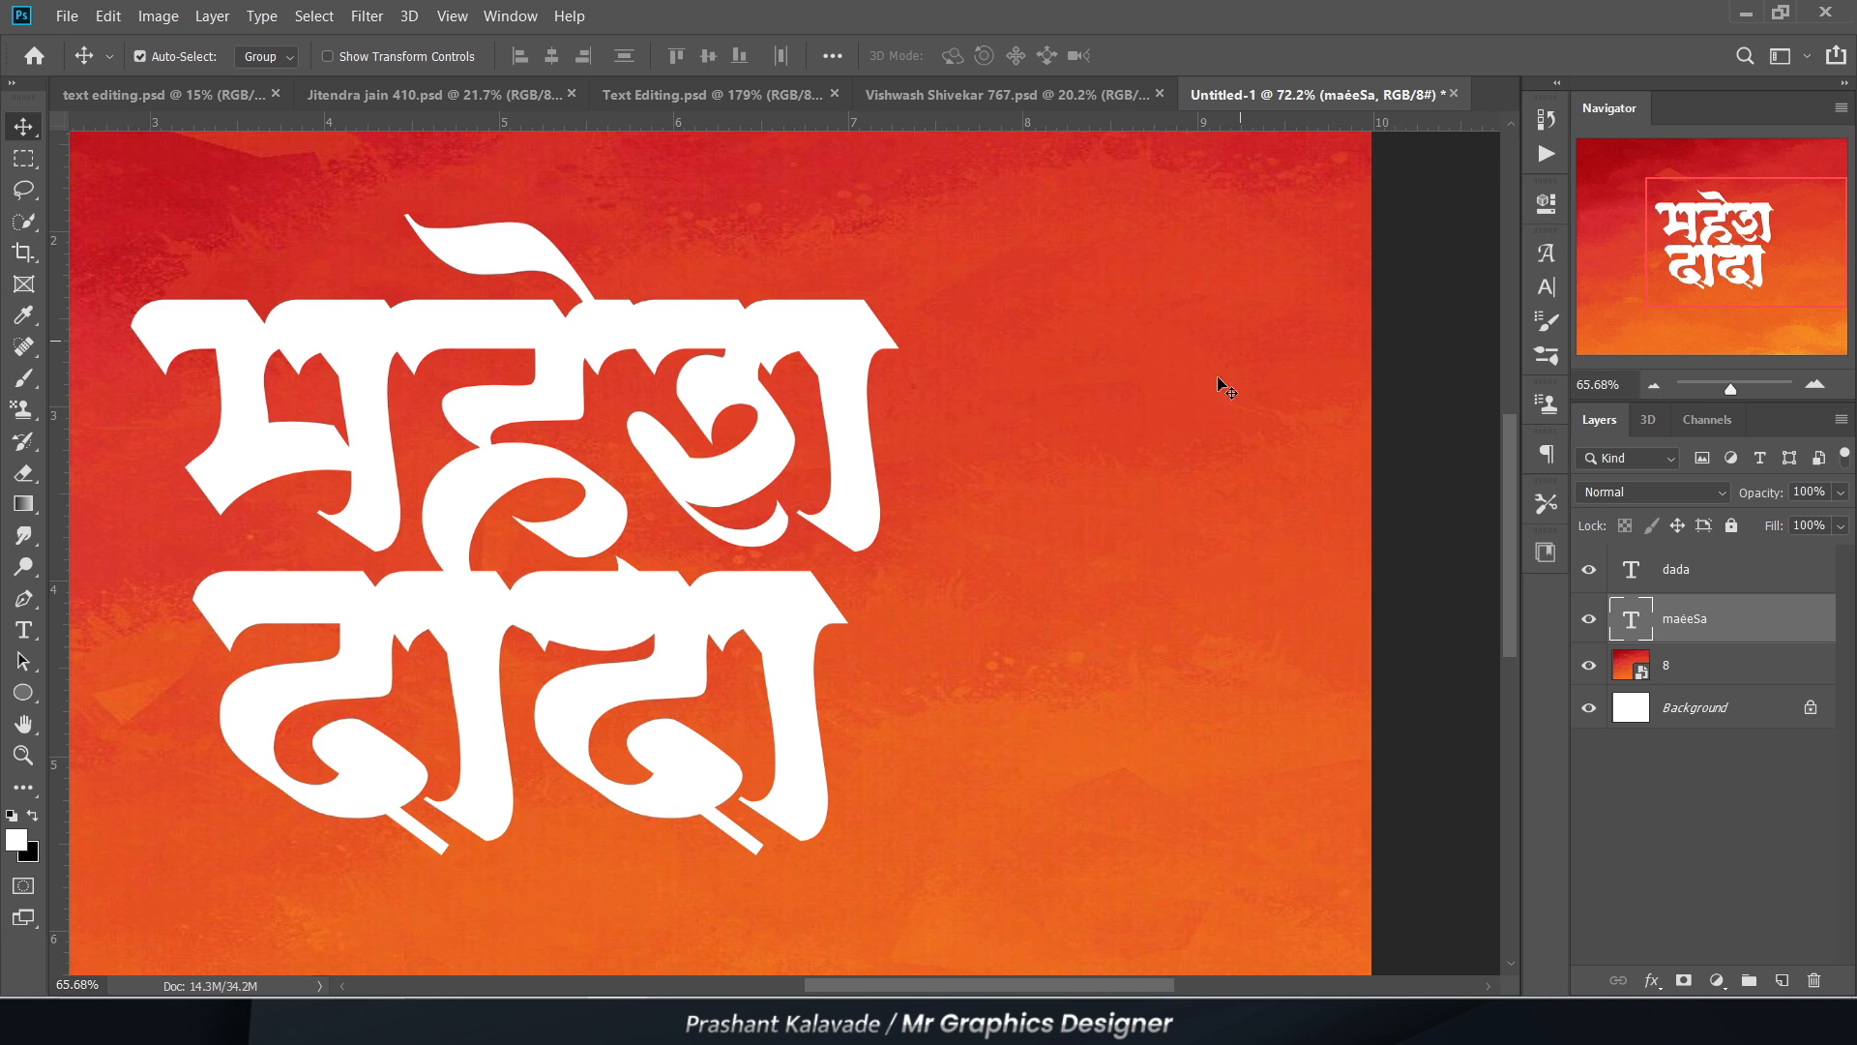
Step: Move the word "दादा" slightly down beneath the curved tail of the upper word
scroll(1219, 381, down, 2)
scroll(660, 538, up, 3)
click(677, 620)
mouse_move(677, 624)
mouse_down()
mouse_move(688, 658)
mouse_move(681, 643)
mouse_up()
scroll(738, 633, down, 3)
scroll(817, 496, up, 3)
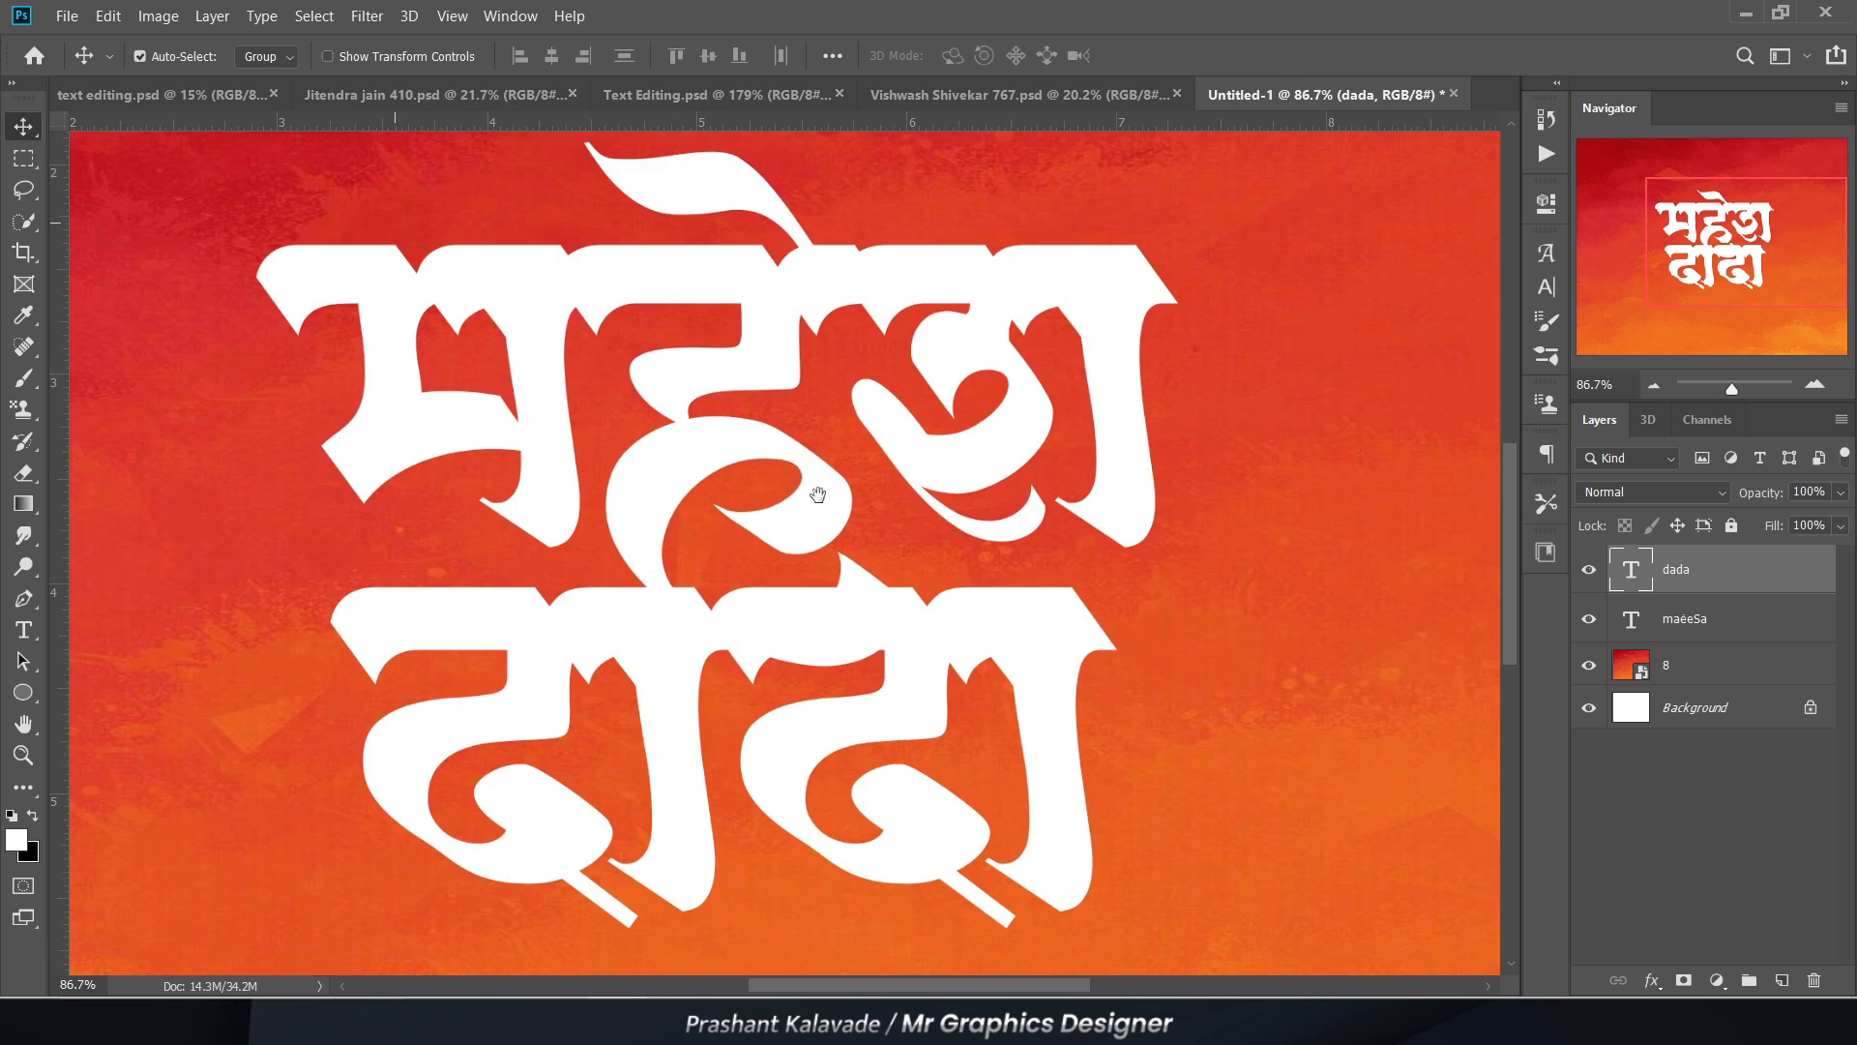
Step: Examine where the ह tail overlaps the word "दादा", briefly hiding and showing the dada layer
drag(774, 508, 759, 499)
scroll(730, 404, up, 2)
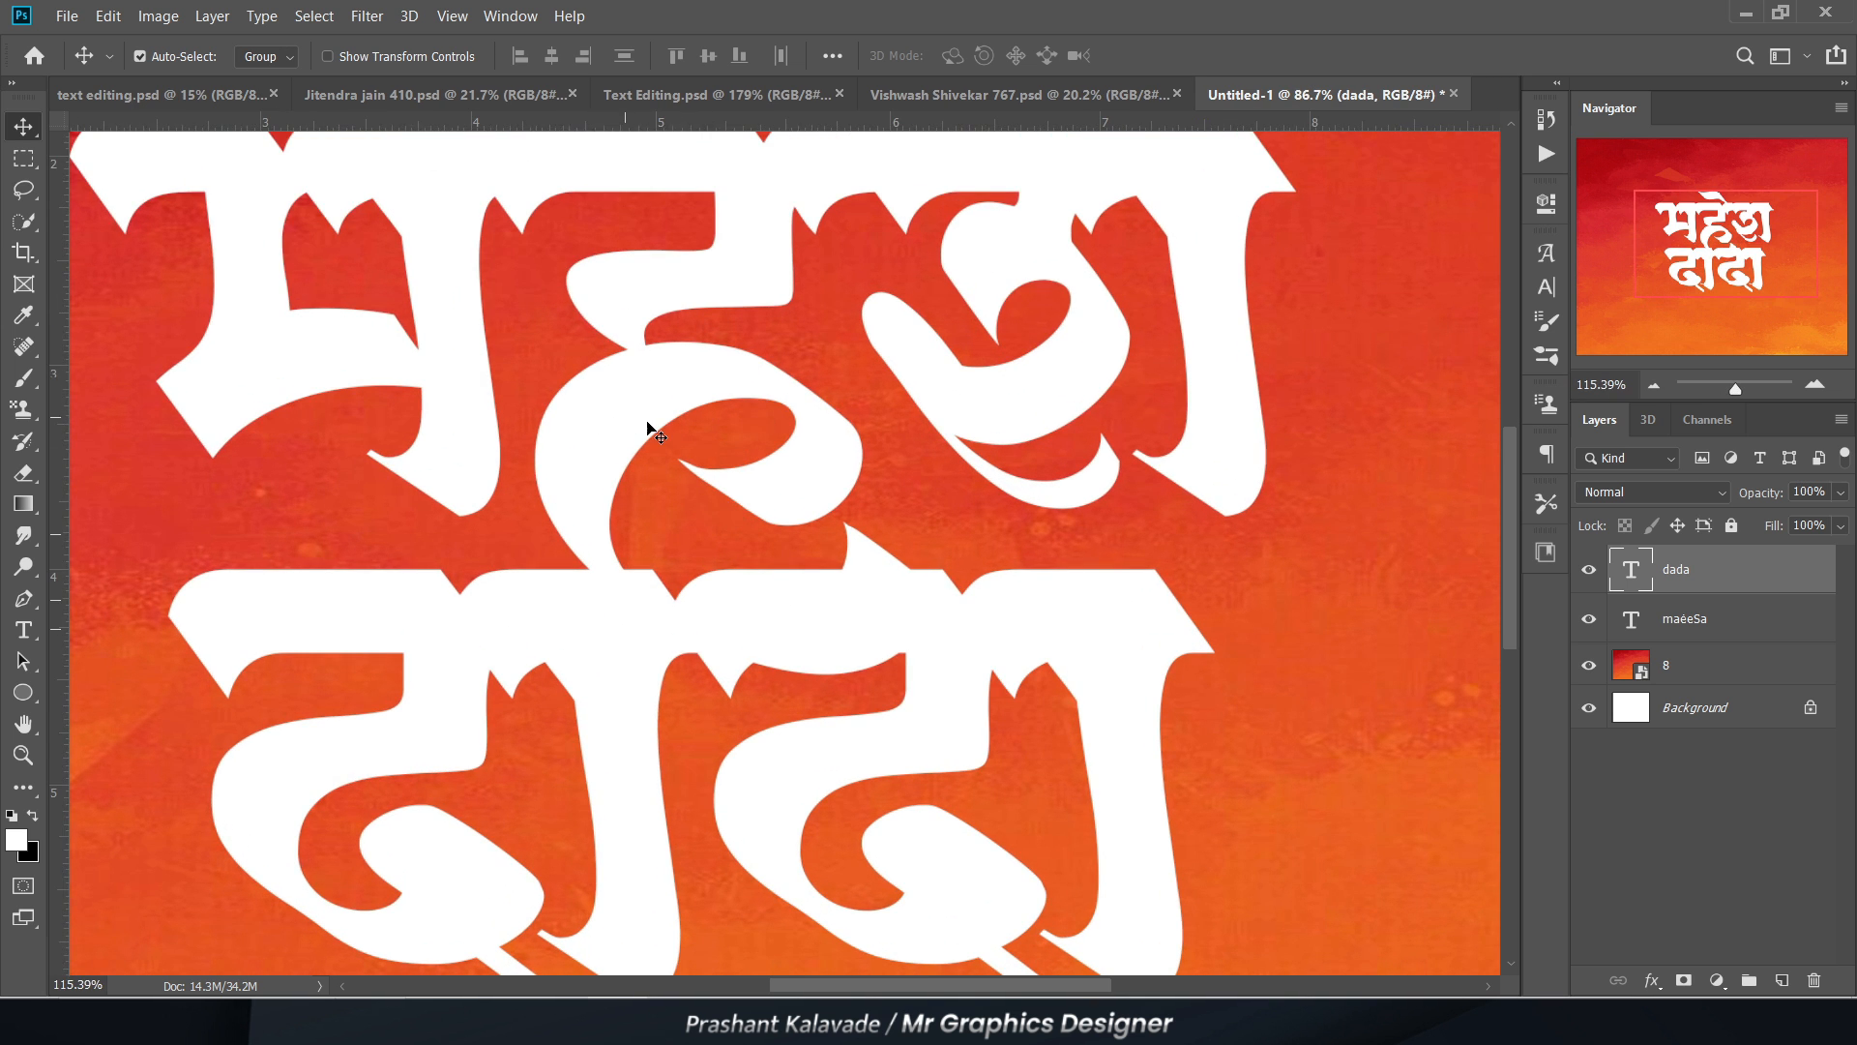
scroll(580, 406, down, 3)
scroll(571, 387, up, 2)
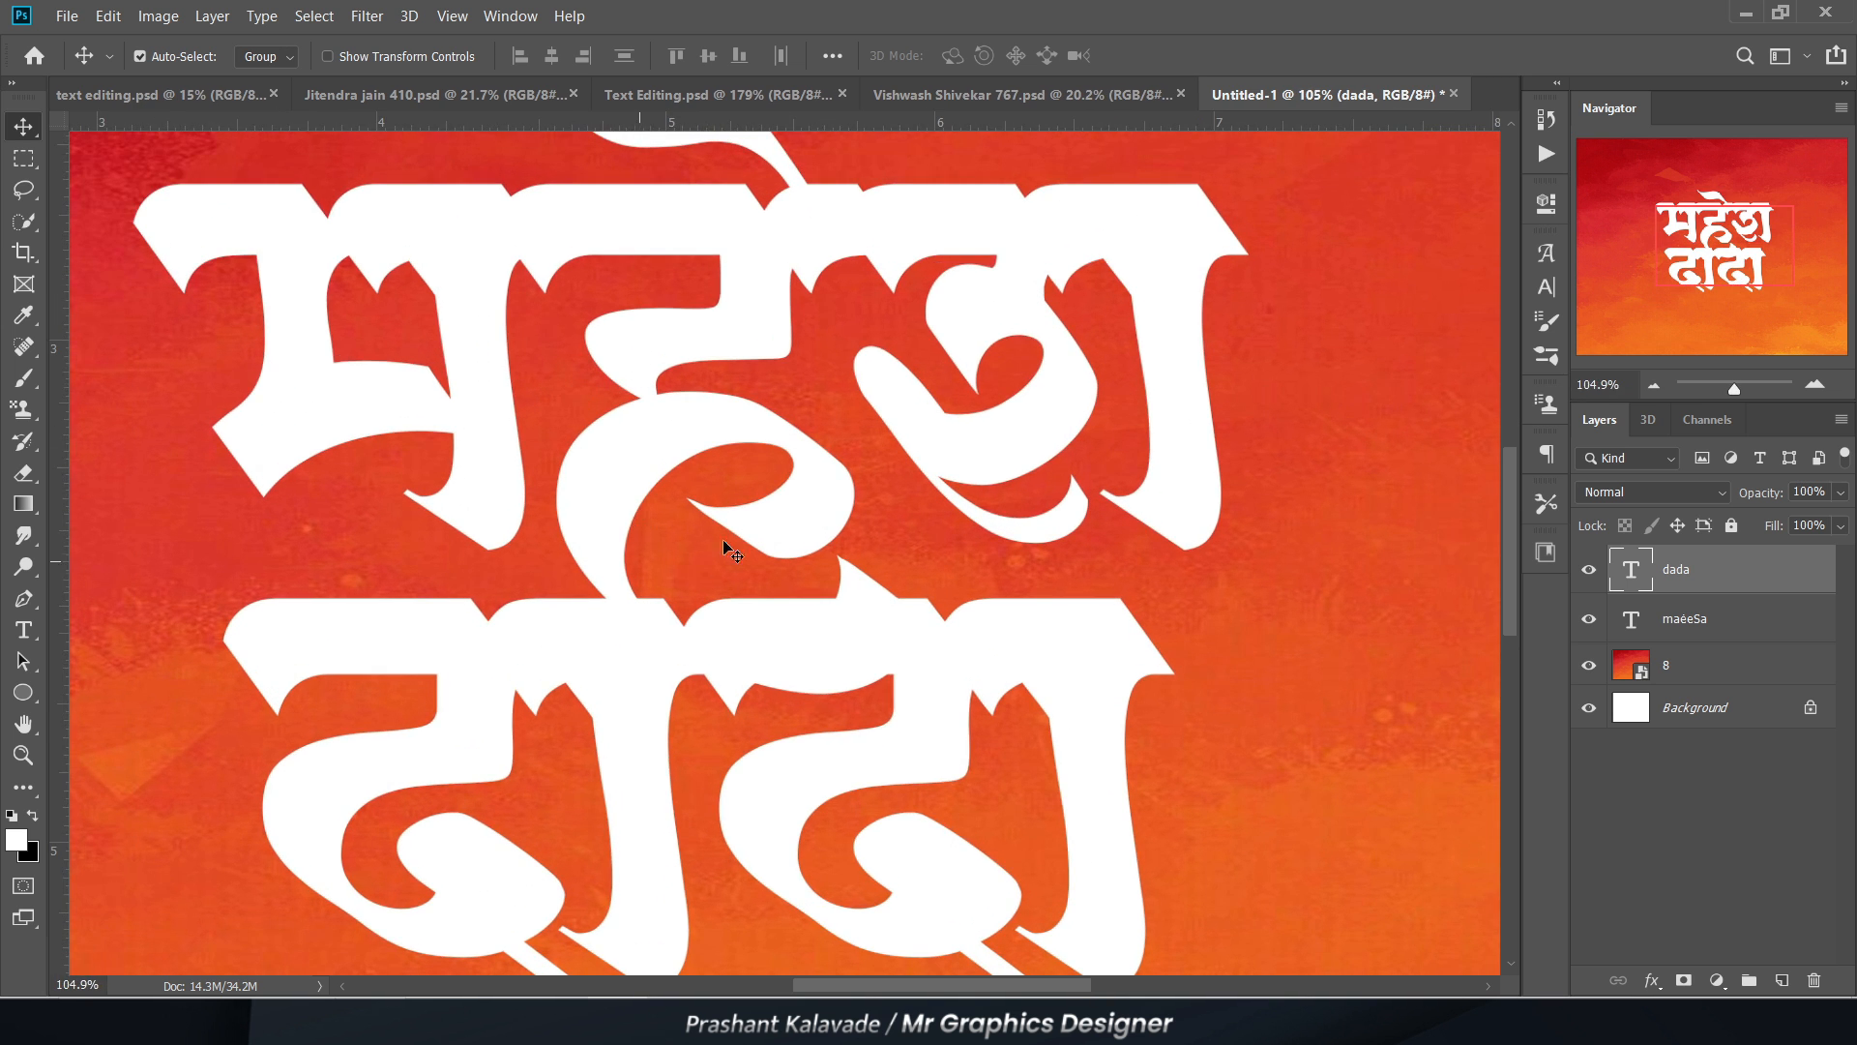
scroll(613, 581, down, 2)
scroll(622, 738, down, 1)
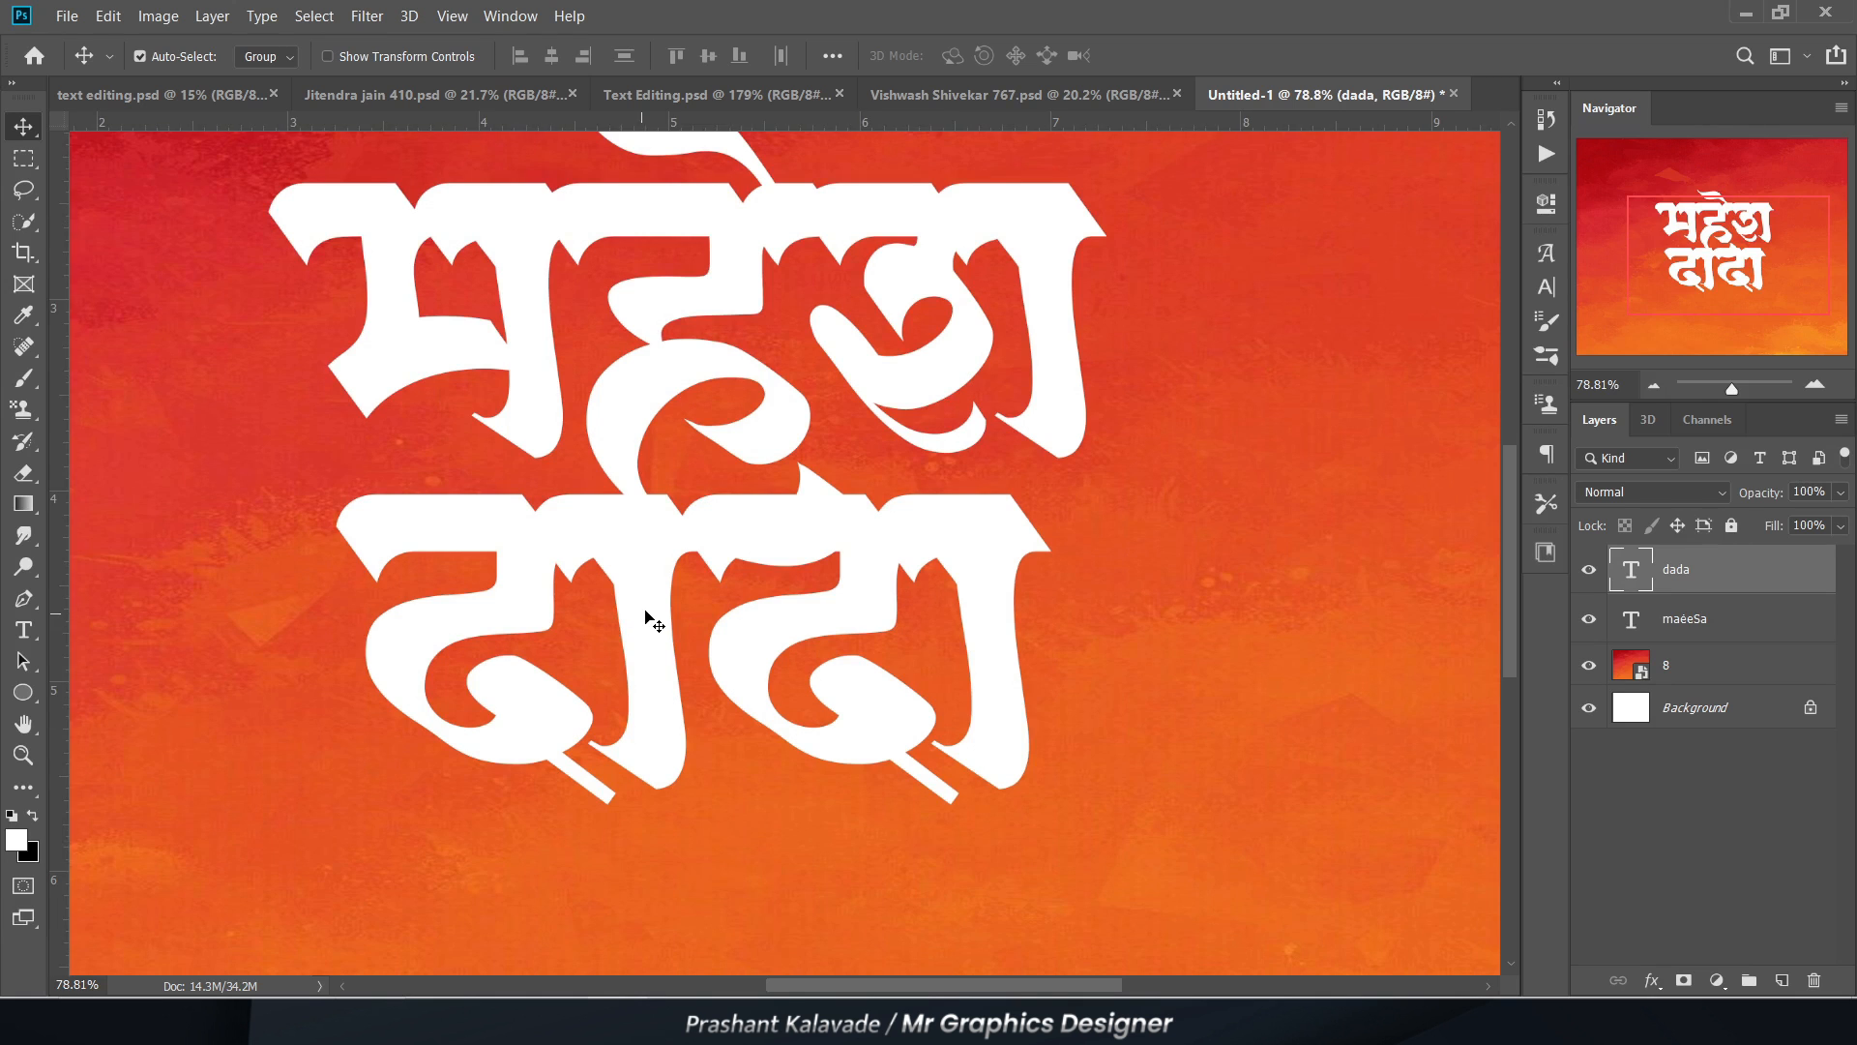
scroll(647, 615, up, 1)
scroll(838, 493, up, 2)
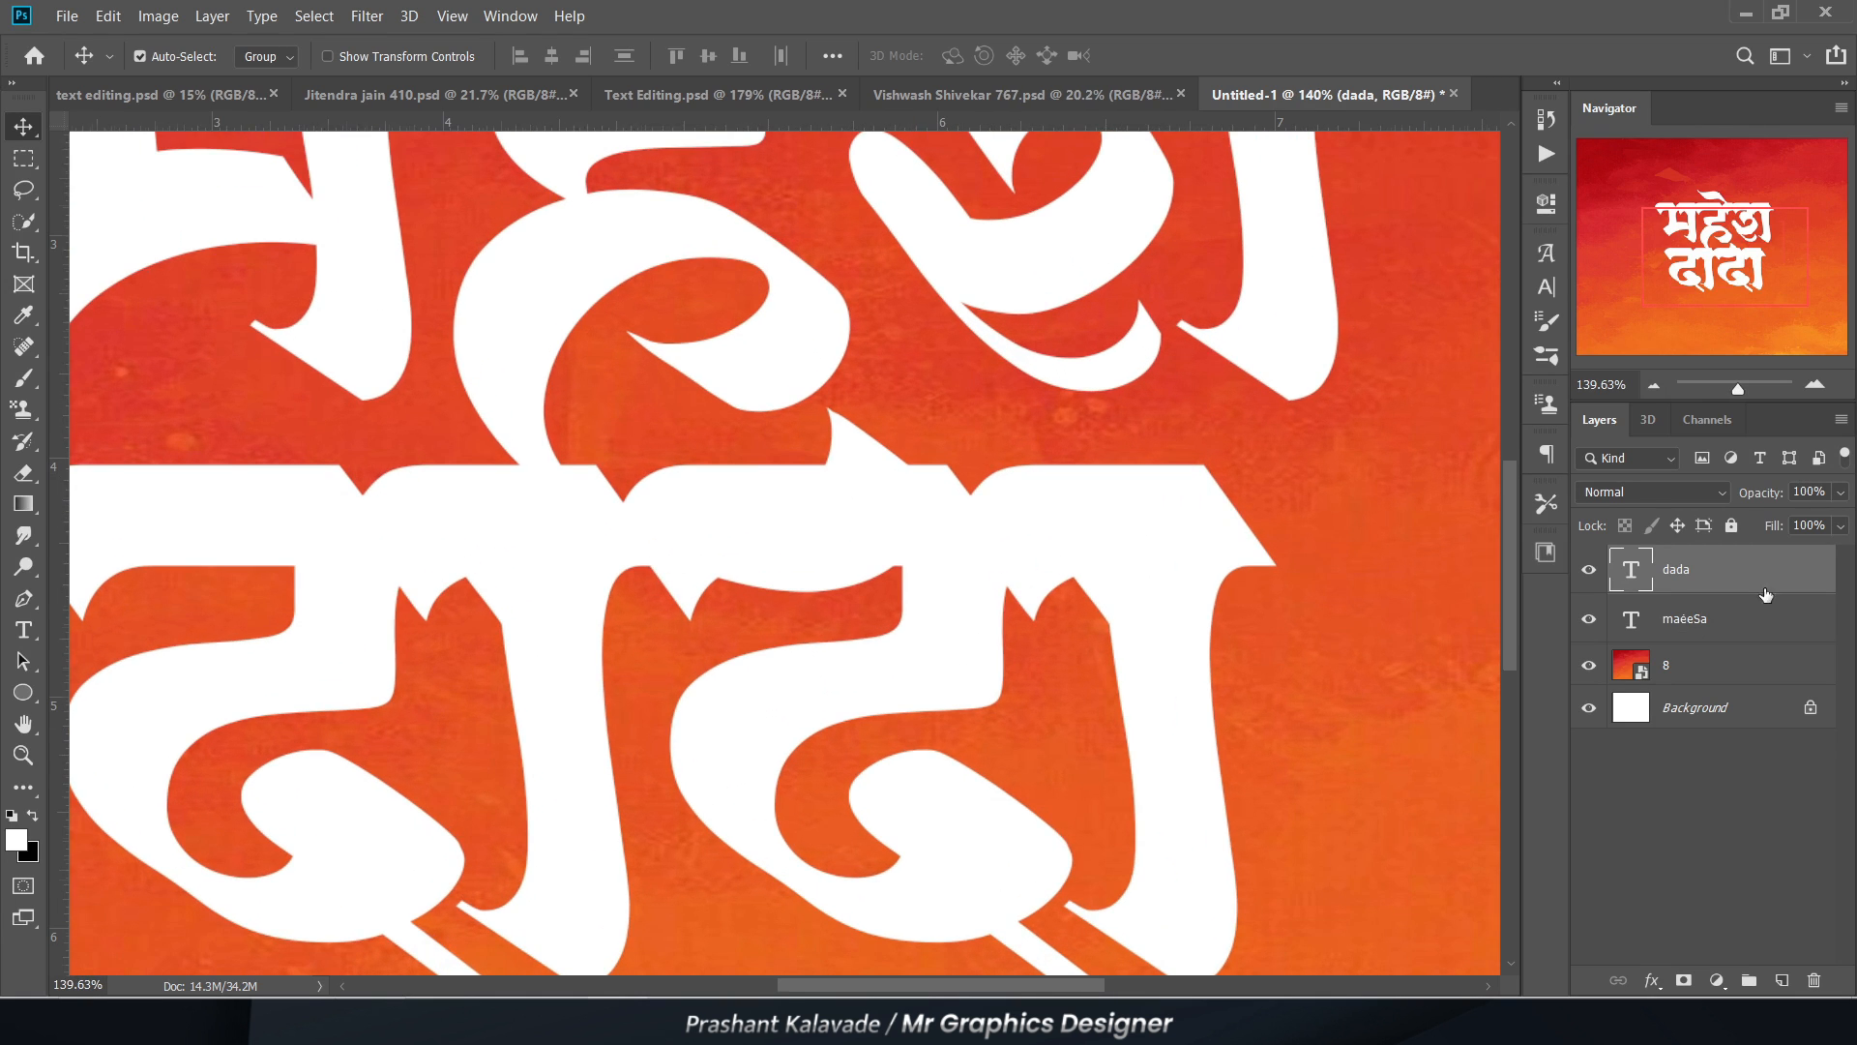
click(1588, 571)
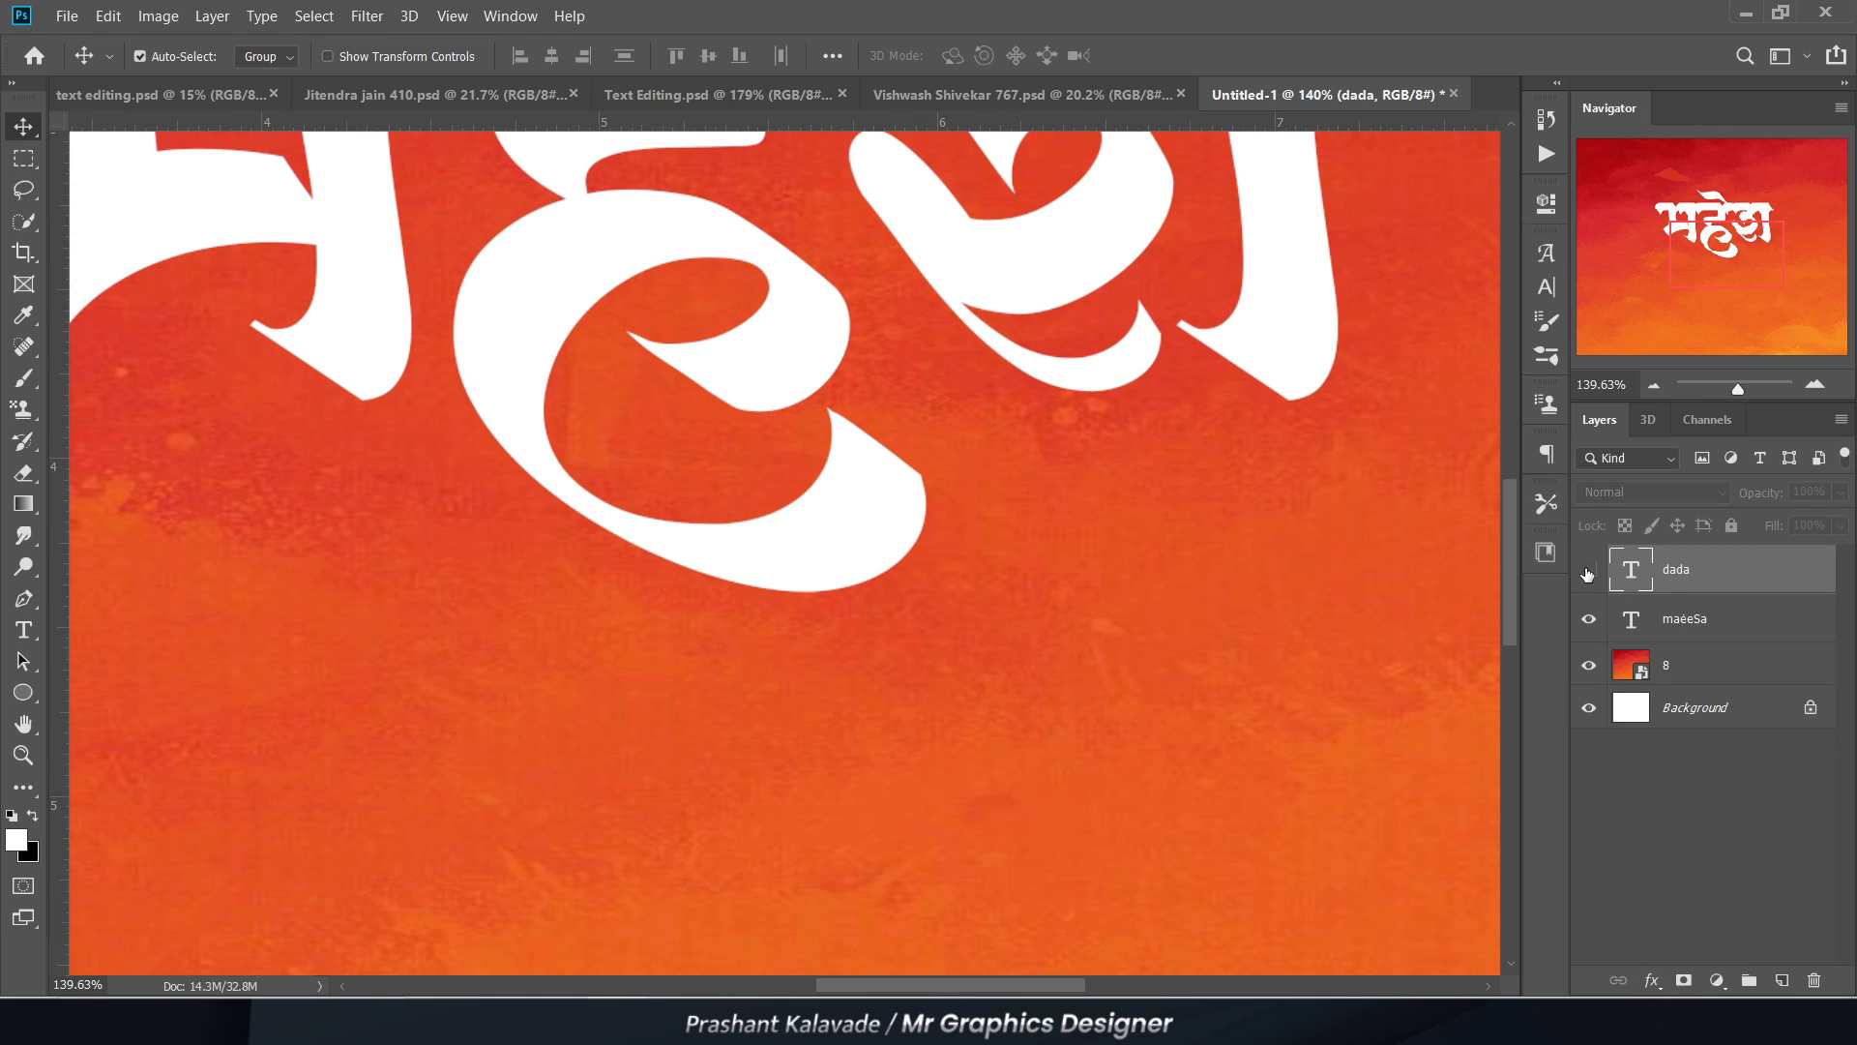
click(1589, 571)
Step: Try erasing "दादा" around the overlapping ह tail on a layer mask, using a soft 60 px eraser
click(1685, 979)
key(e)
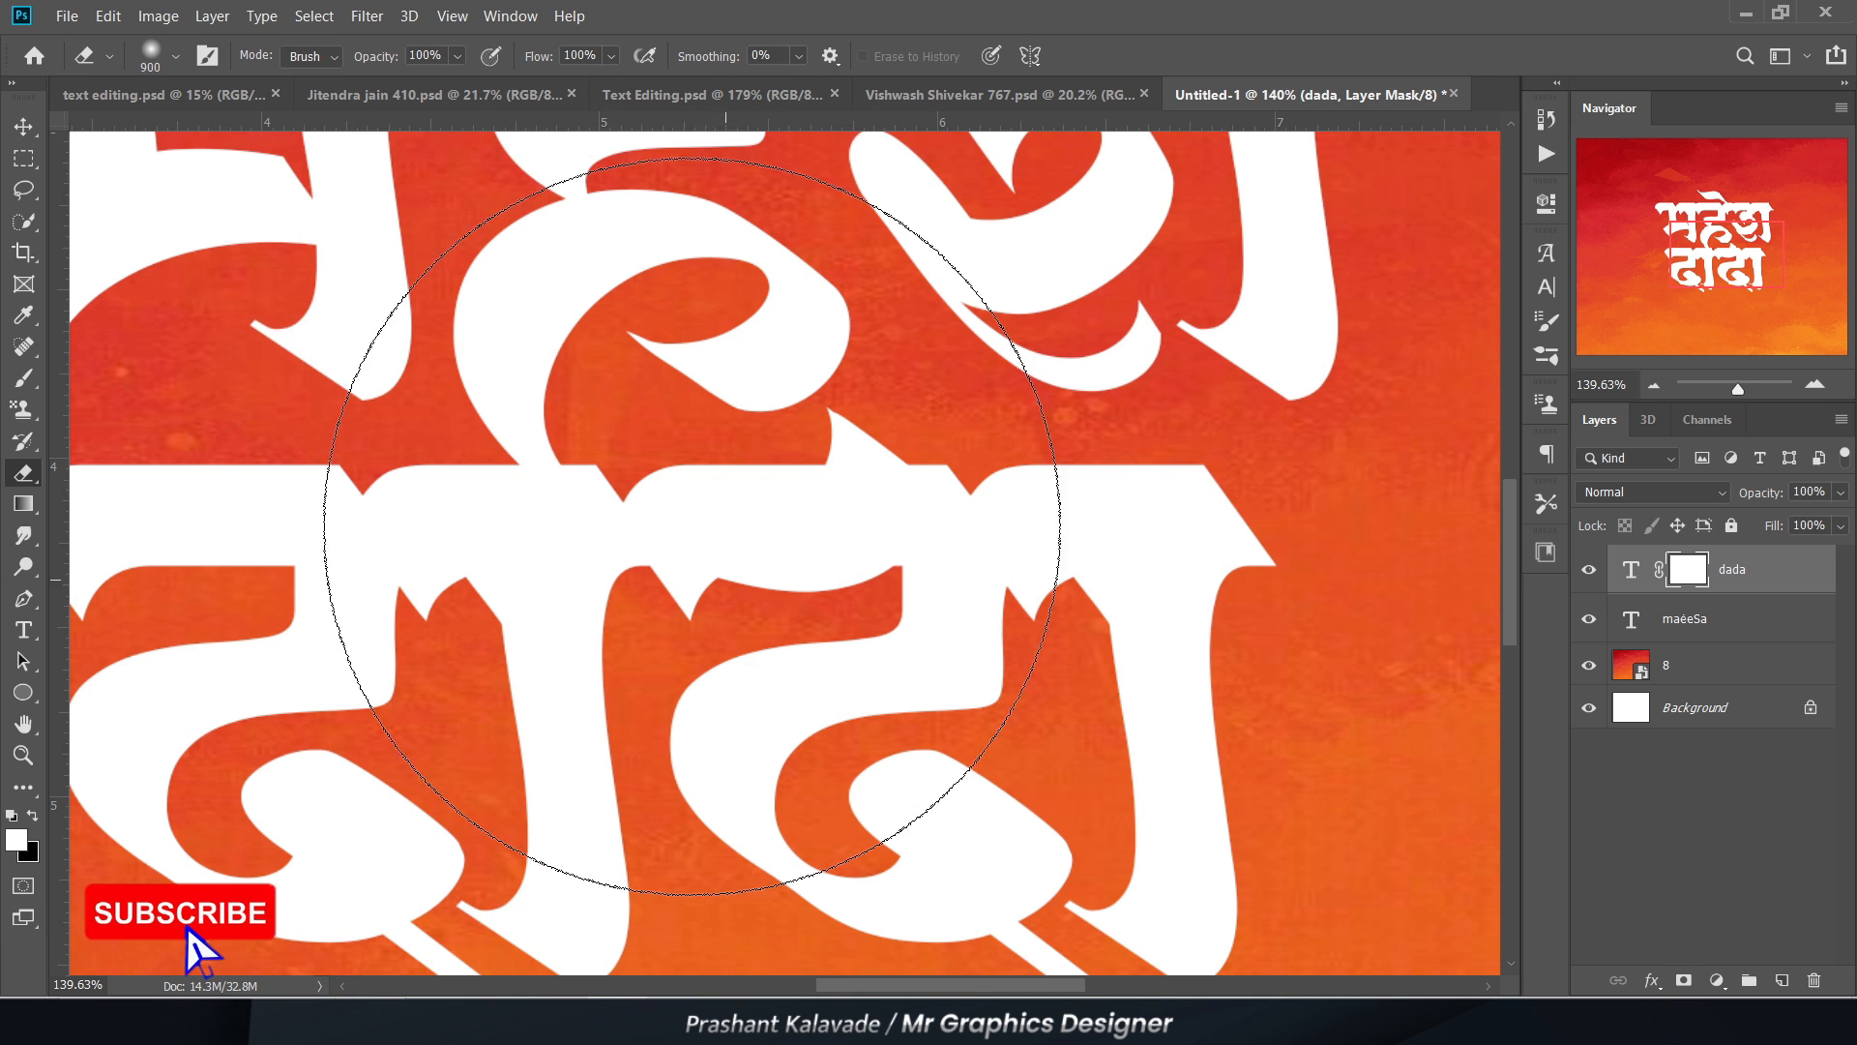
scroll(722, 556, up, 2)
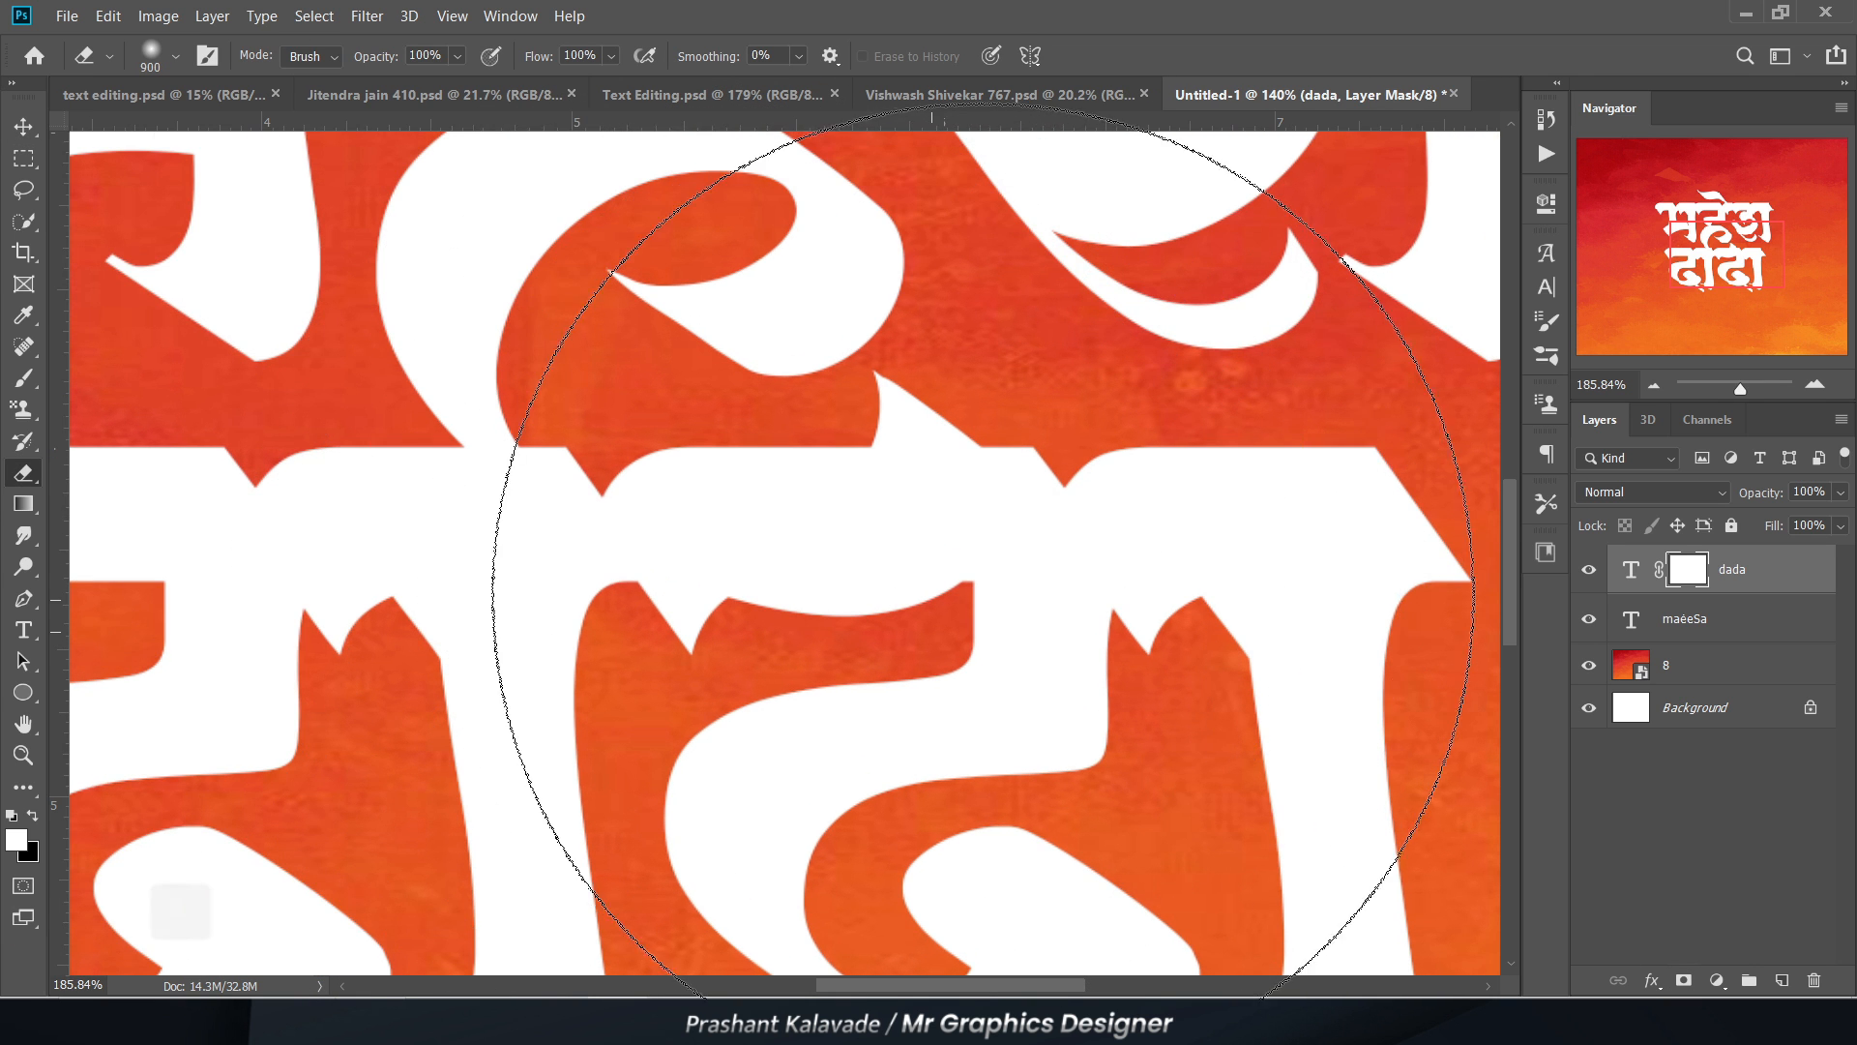
key(bracketleft)
key(bracketleft)
key(bracketleft)
key(bracketleft)
key(bracketleft)
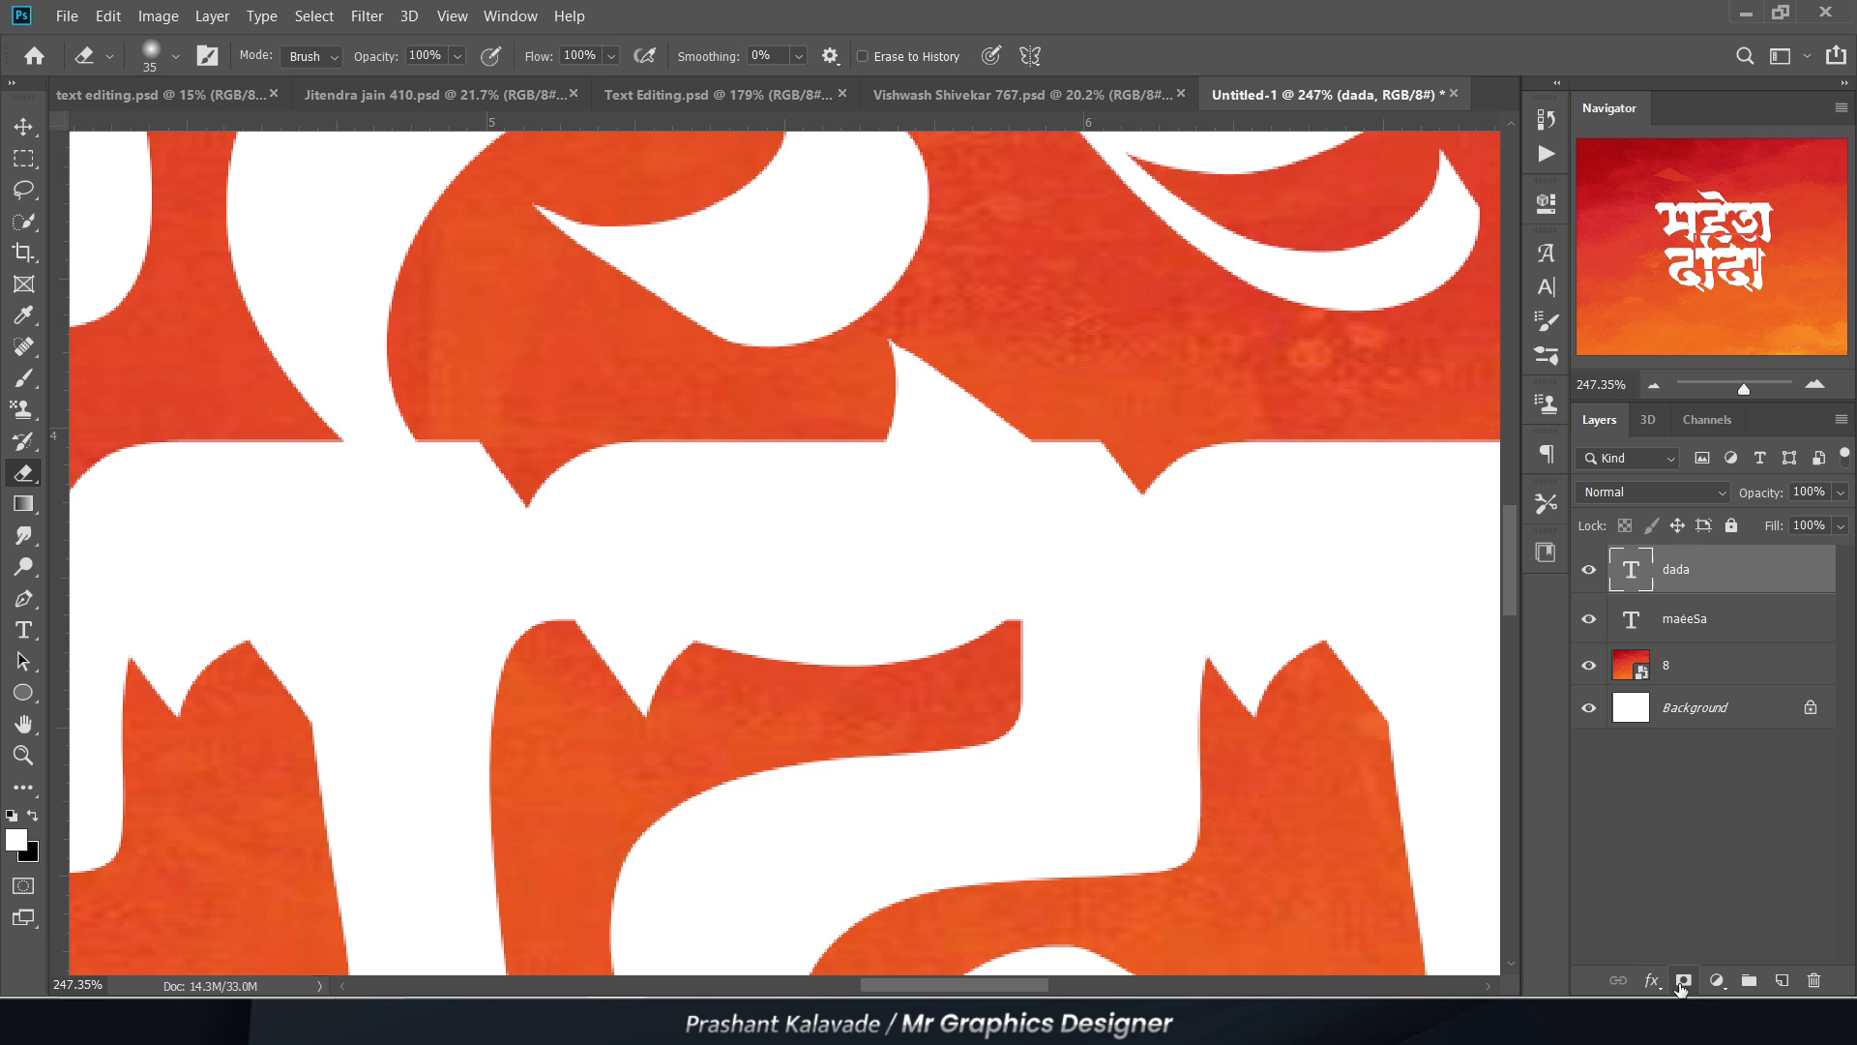
click(1684, 981)
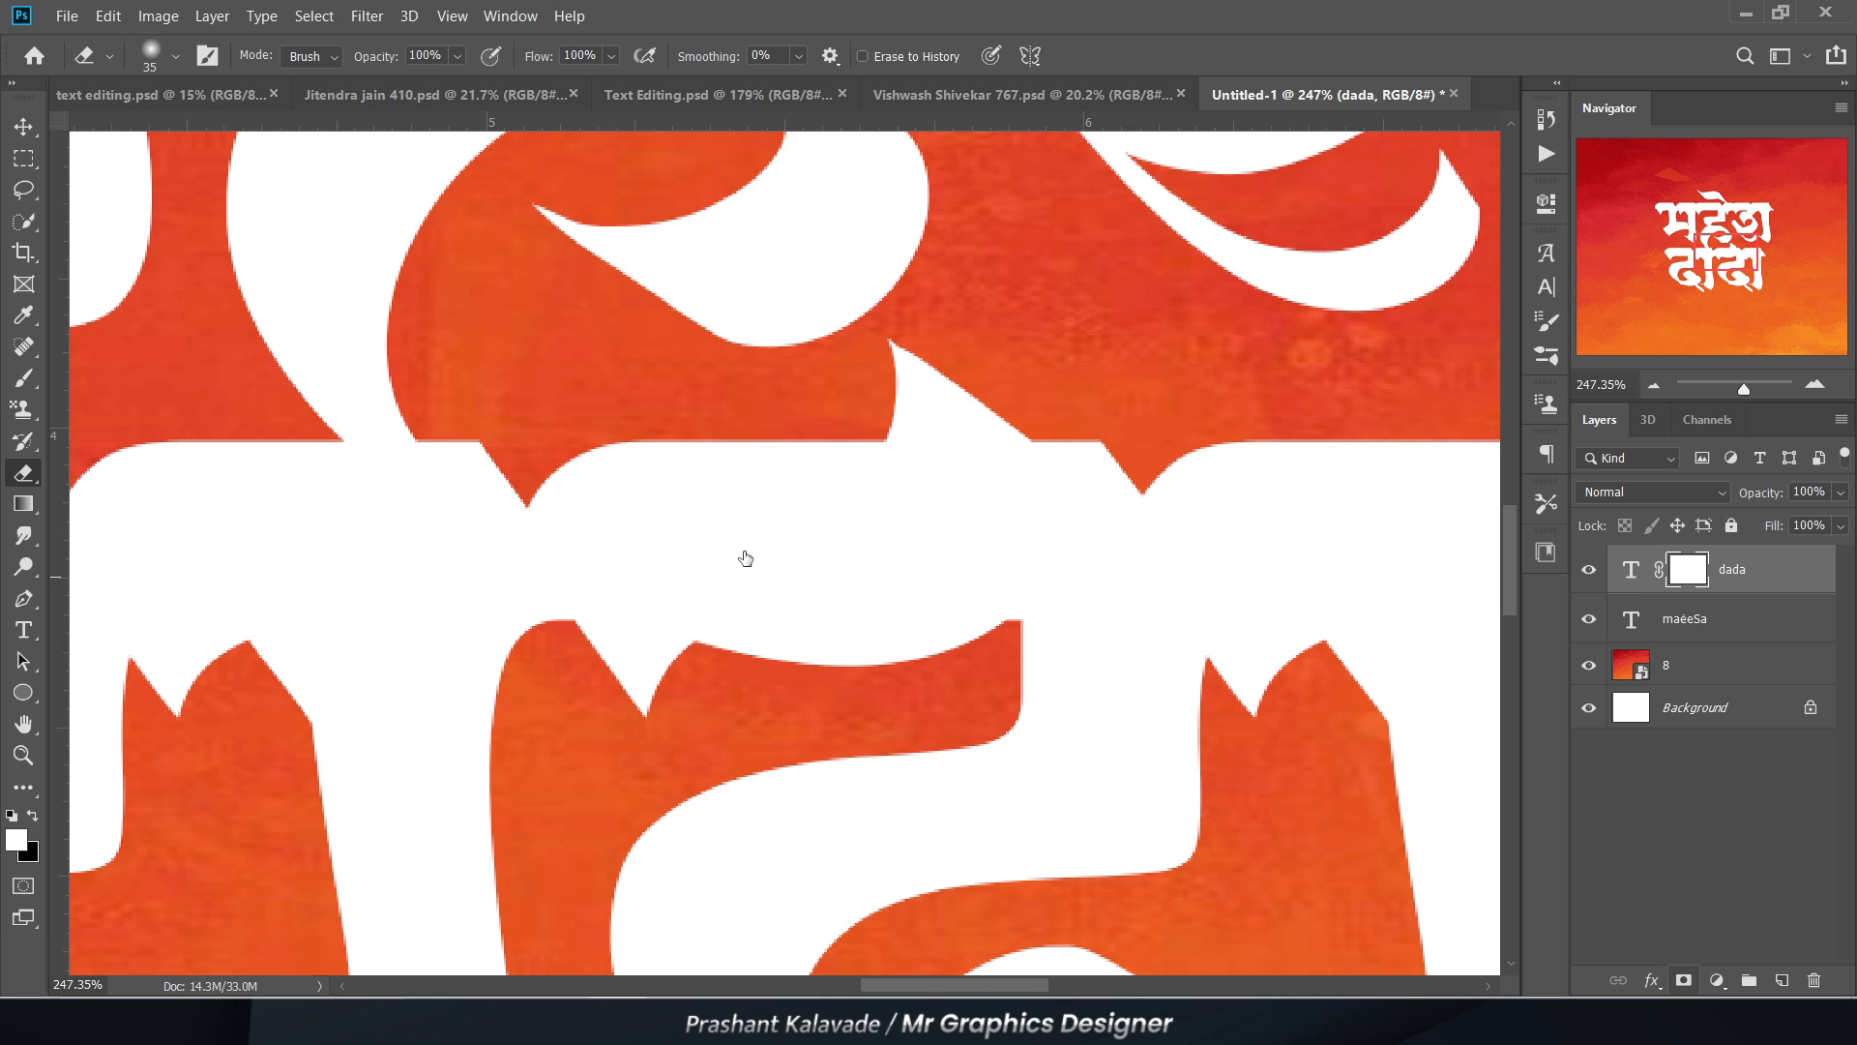
key(bracketright)
key(bracketright)
key(bracketright)
key(bracketright)
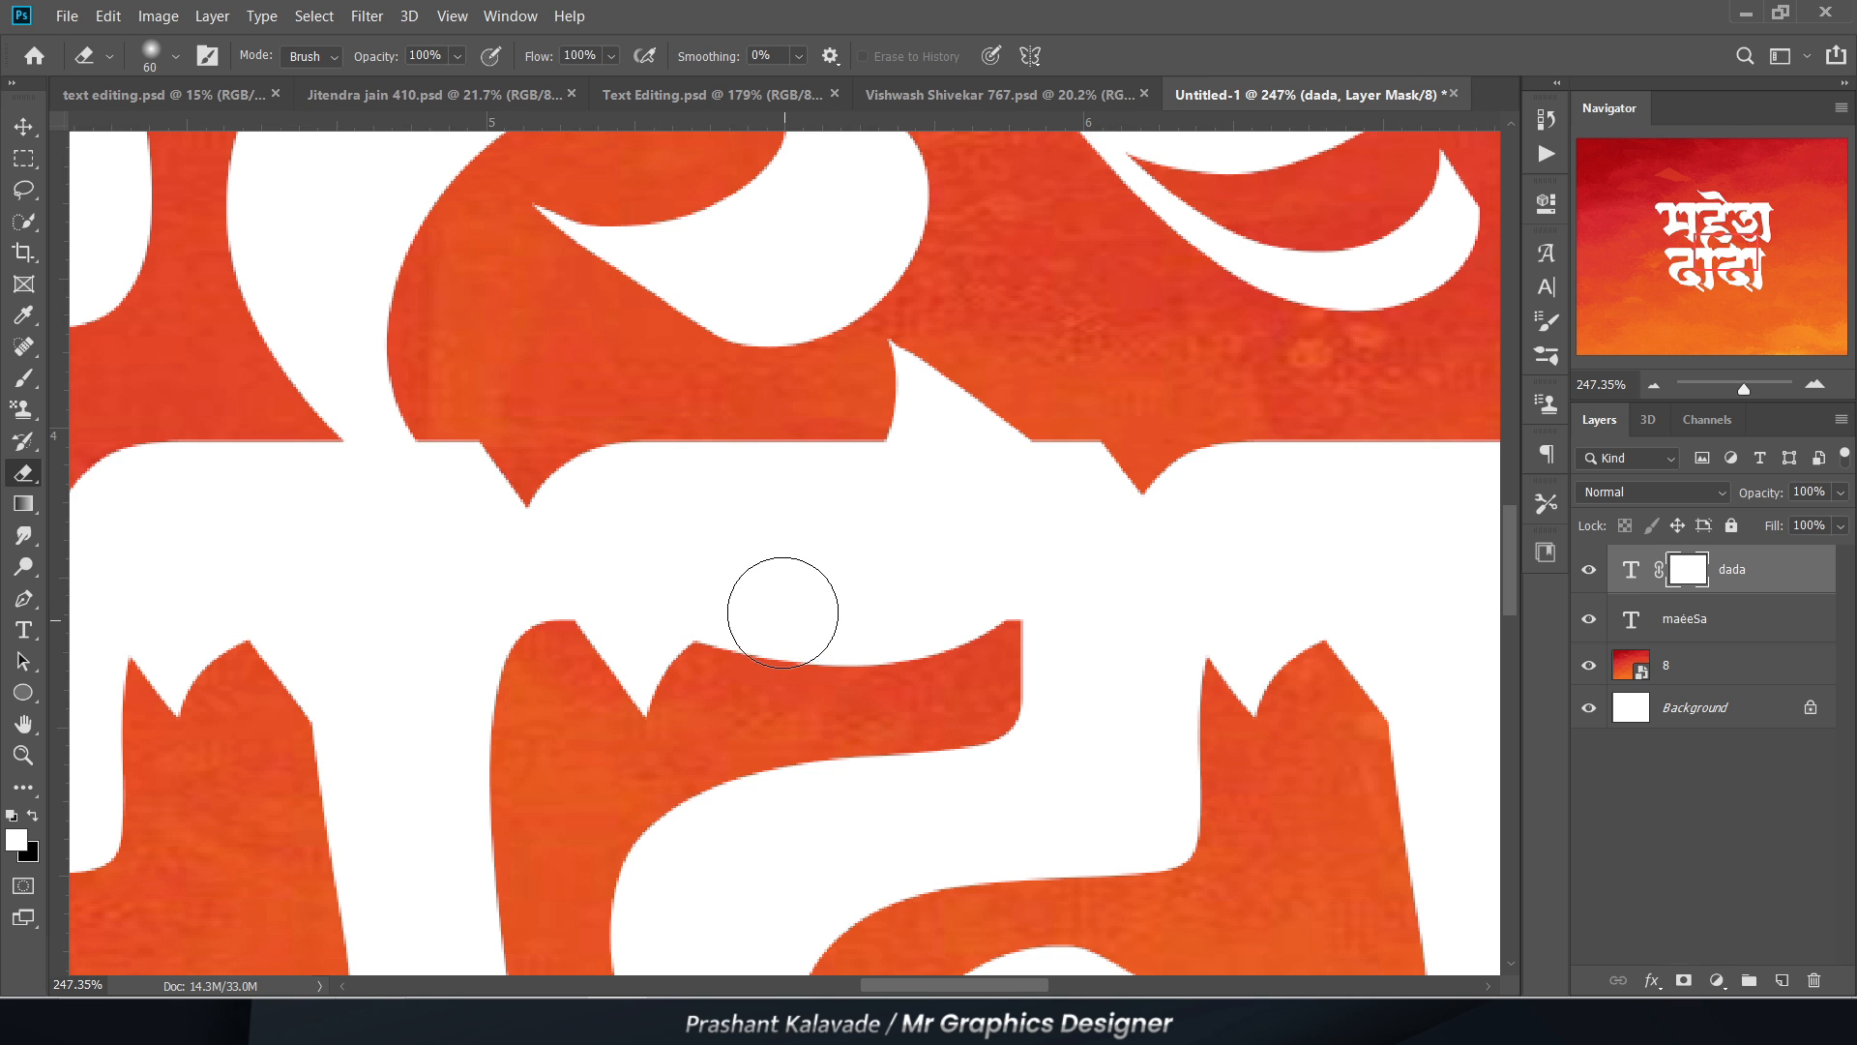
mouse_move(898, 466)
mouse_down()
mouse_move(828, 505)
mouse_move(499, 538)
mouse_move(408, 493)
mouse_move(349, 433)
mouse_move(419, 496)
mouse_move(675, 627)
mouse_move(934, 636)
mouse_move(1032, 592)
mouse_move(1134, 445)
mouse_move(1029, 565)
mouse_move(597, 621)
mouse_move(318, 512)
mouse_move(254, 433)
mouse_move(250, 479)
mouse_up()
mouse_move(750, 402)
mouse_down()
mouse_move(676, 510)
mouse_move(400, 474)
mouse_up()
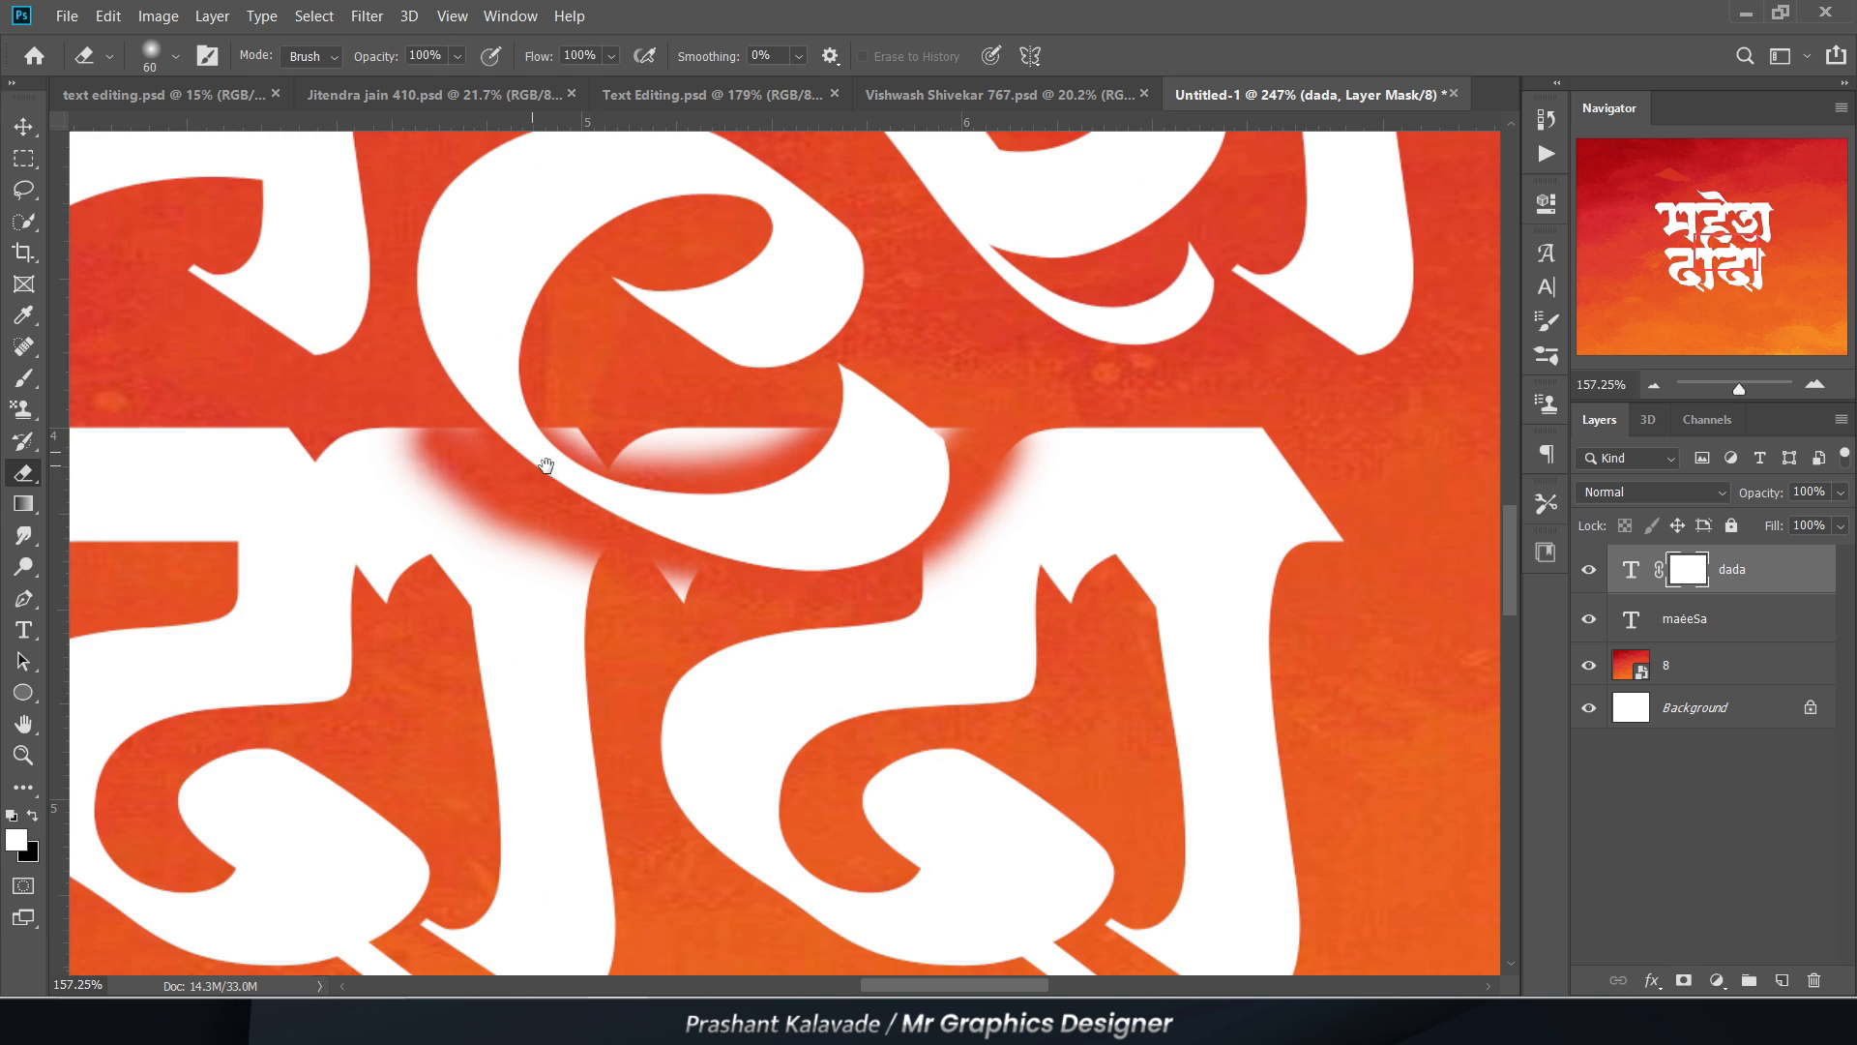
mouse_move(542, 464)
mouse_down()
mouse_move(928, 508)
mouse_move(787, 499)
mouse_up()
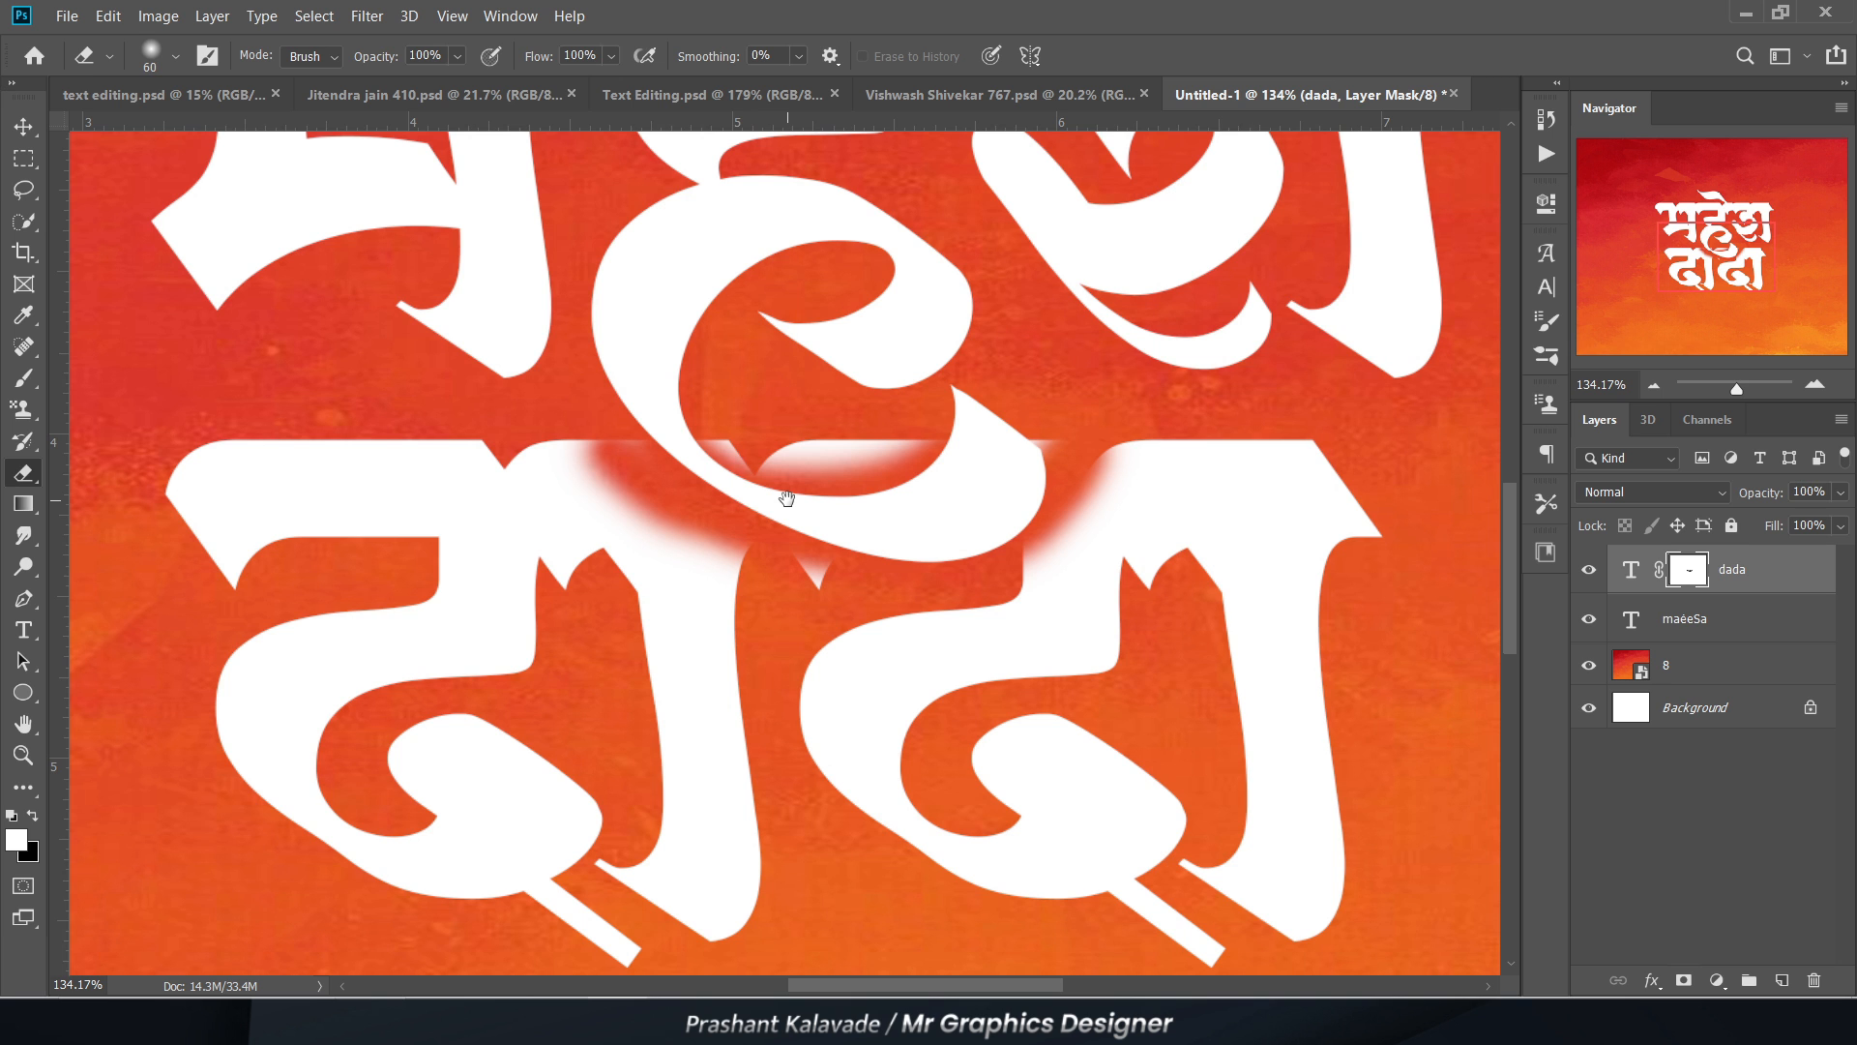
scroll(859, 458, up, 5)
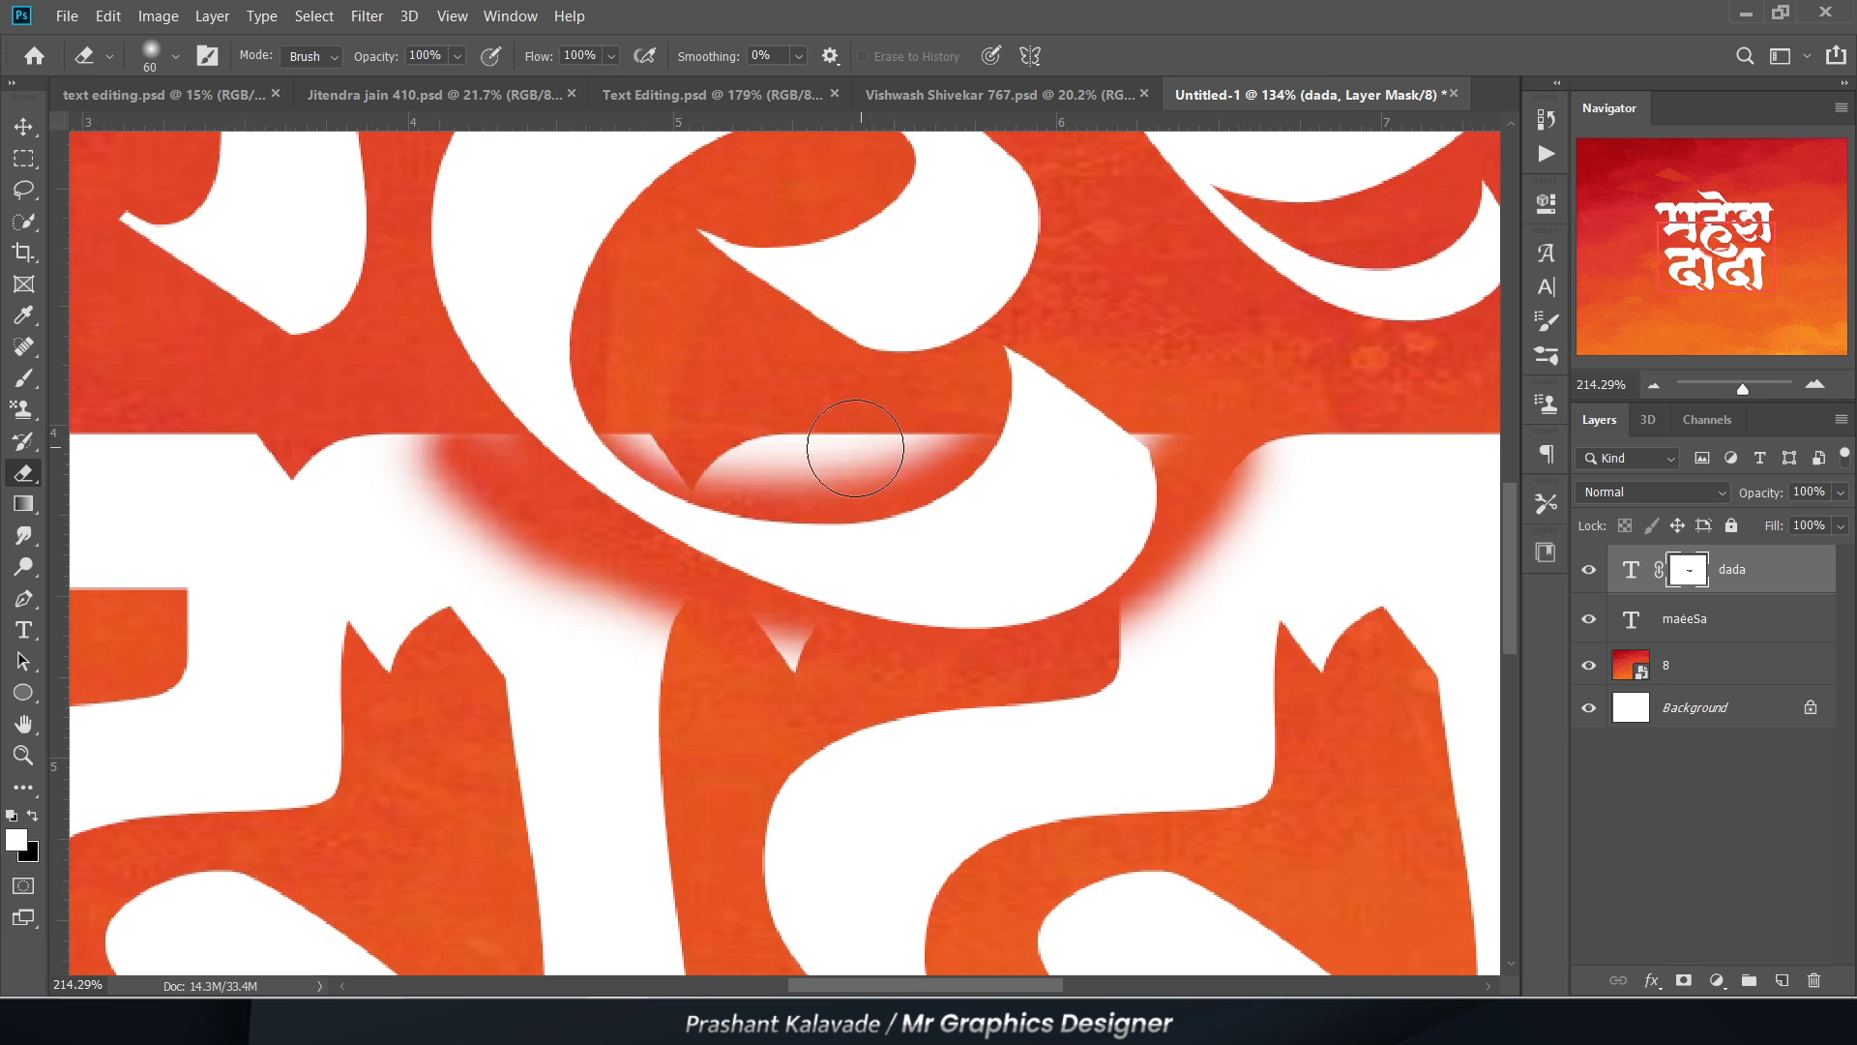
Step: Undo the eraser strokes and the layer mask on the dada layer
key(ctrl+z)
key(ctrl+z)
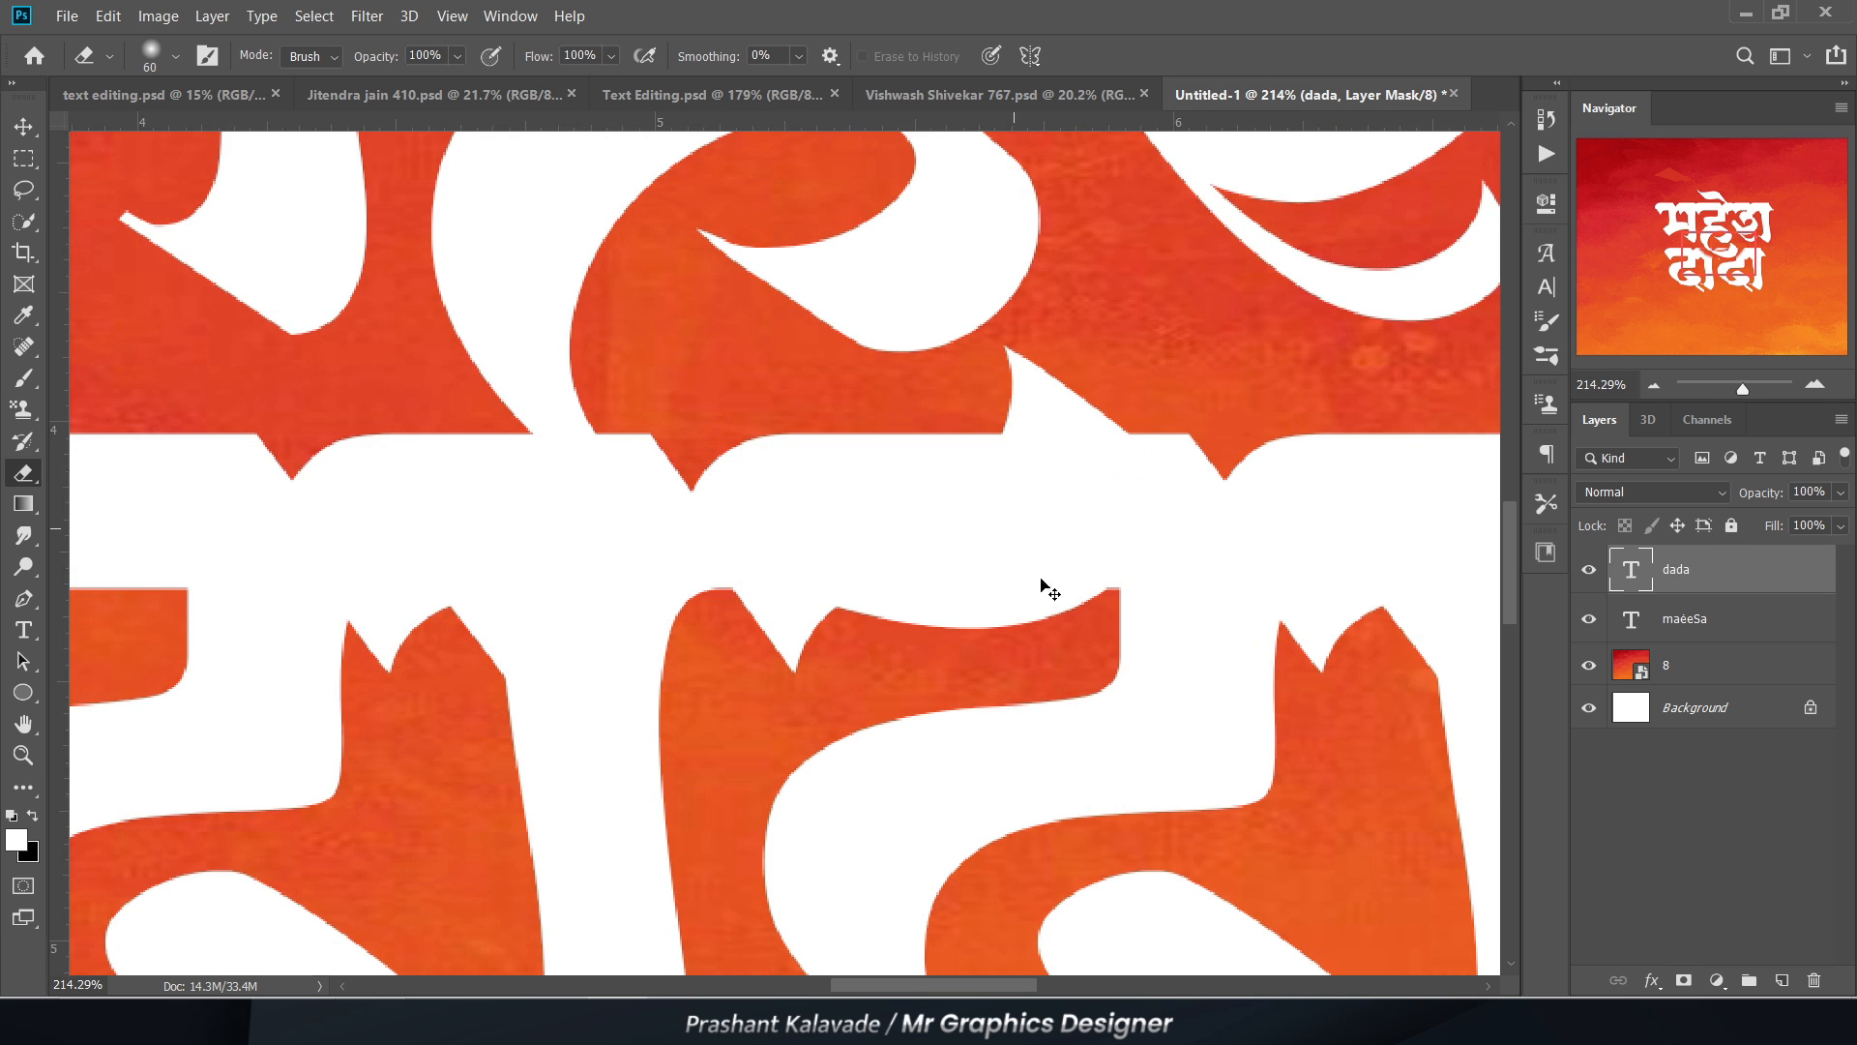
scroll(780, 592, down, 5)
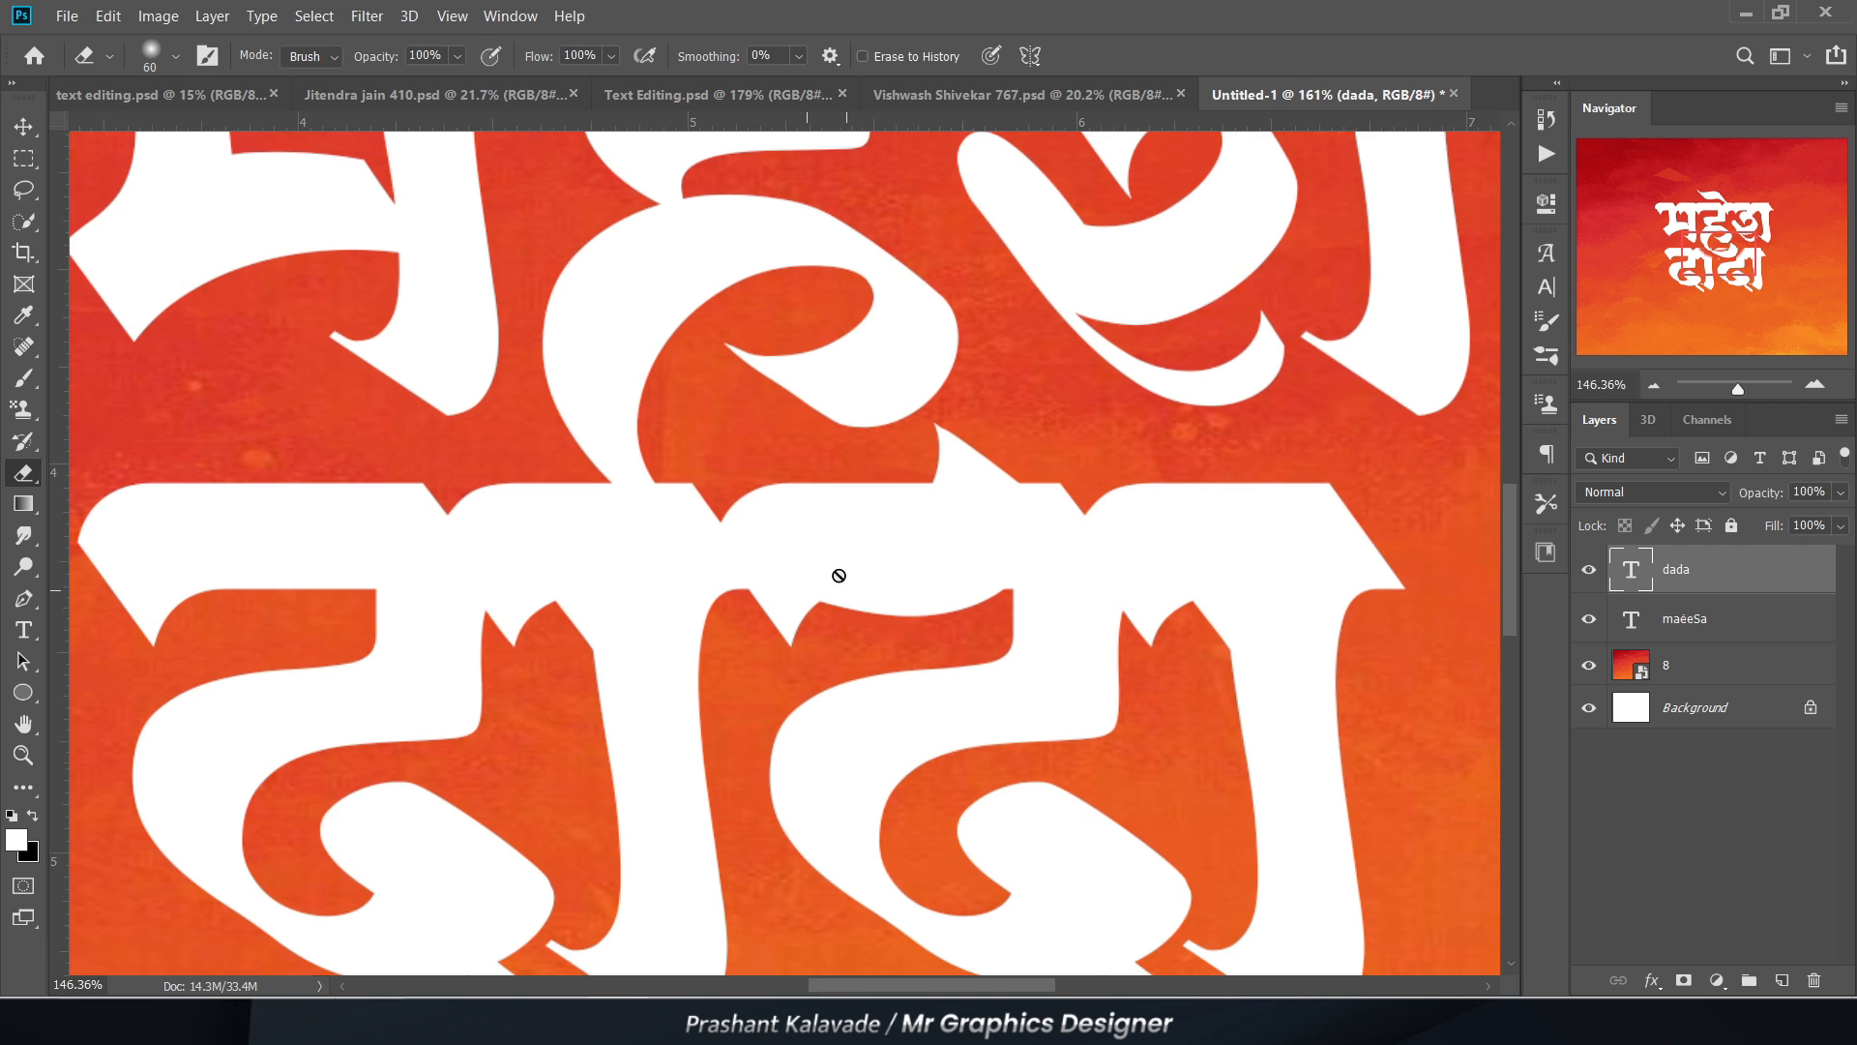
key(v)
scroll(51, 140, up, 3)
scroll(374, 334, down, 4)
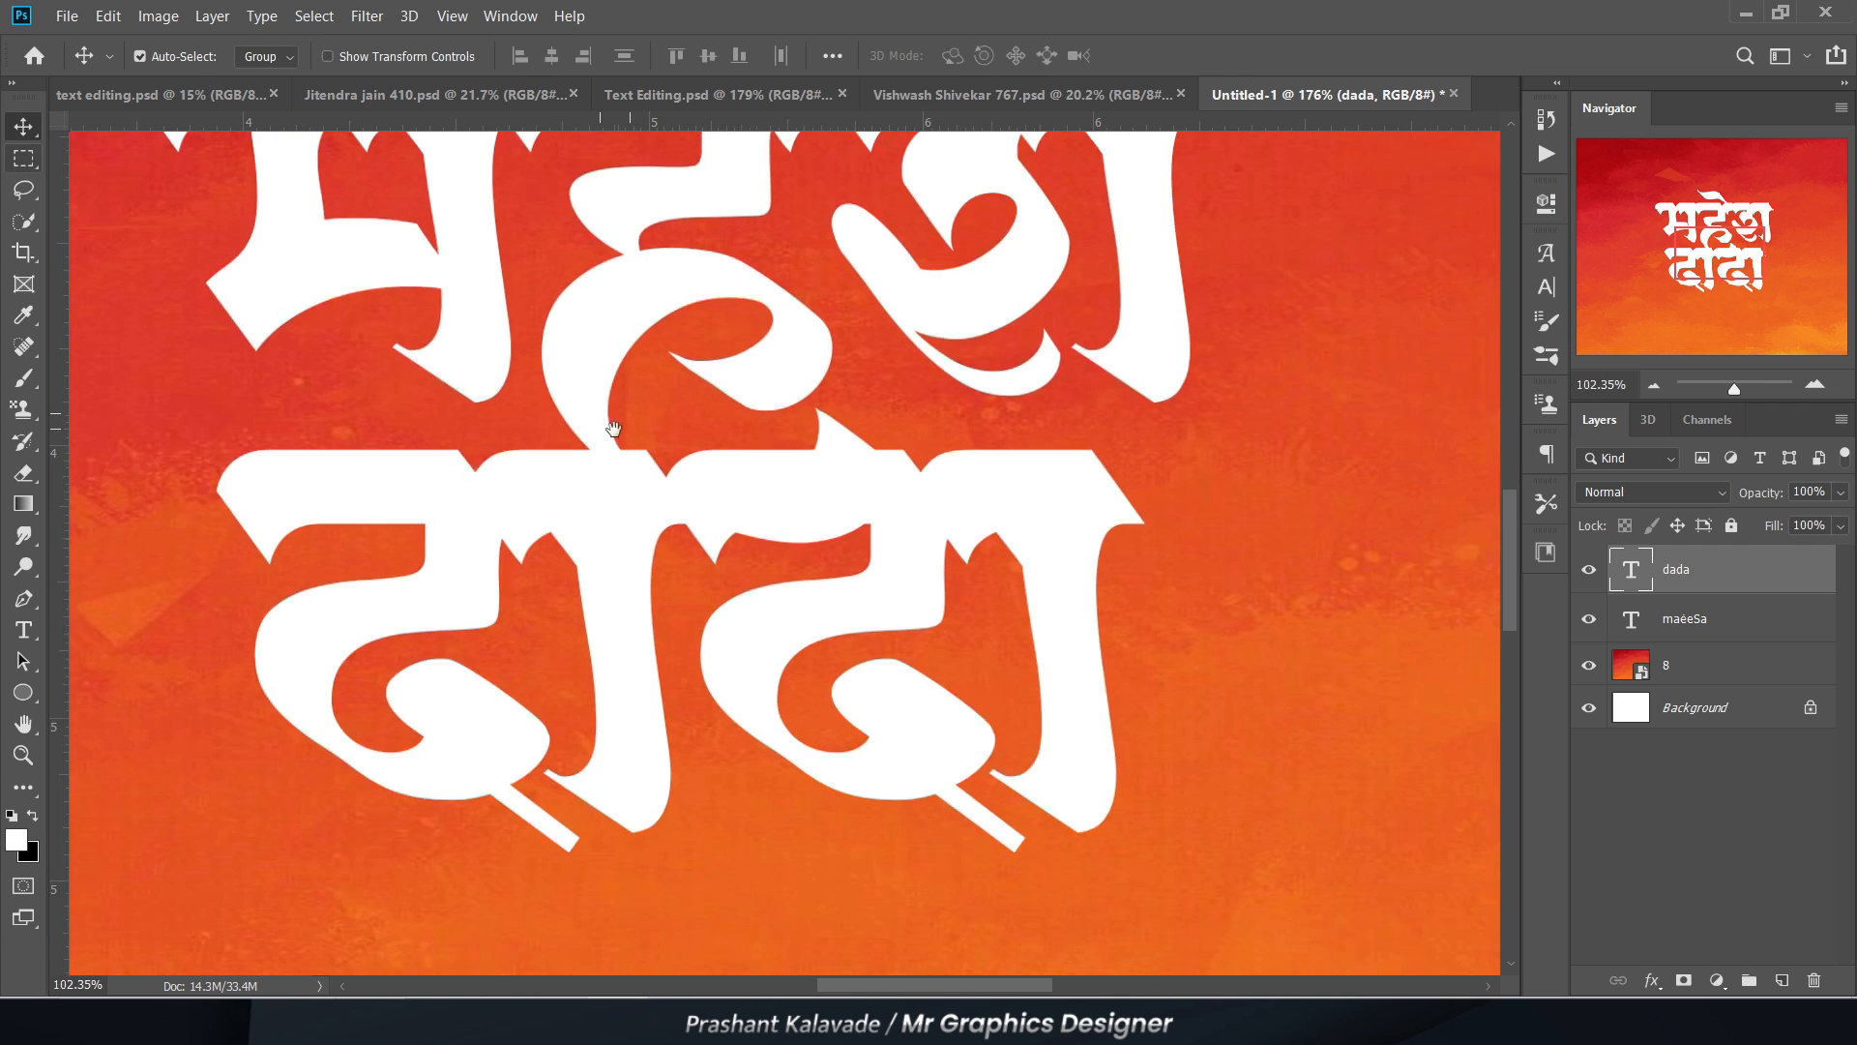
Step: Select the dada layer and add a blank layer mask to it
click(726, 331)
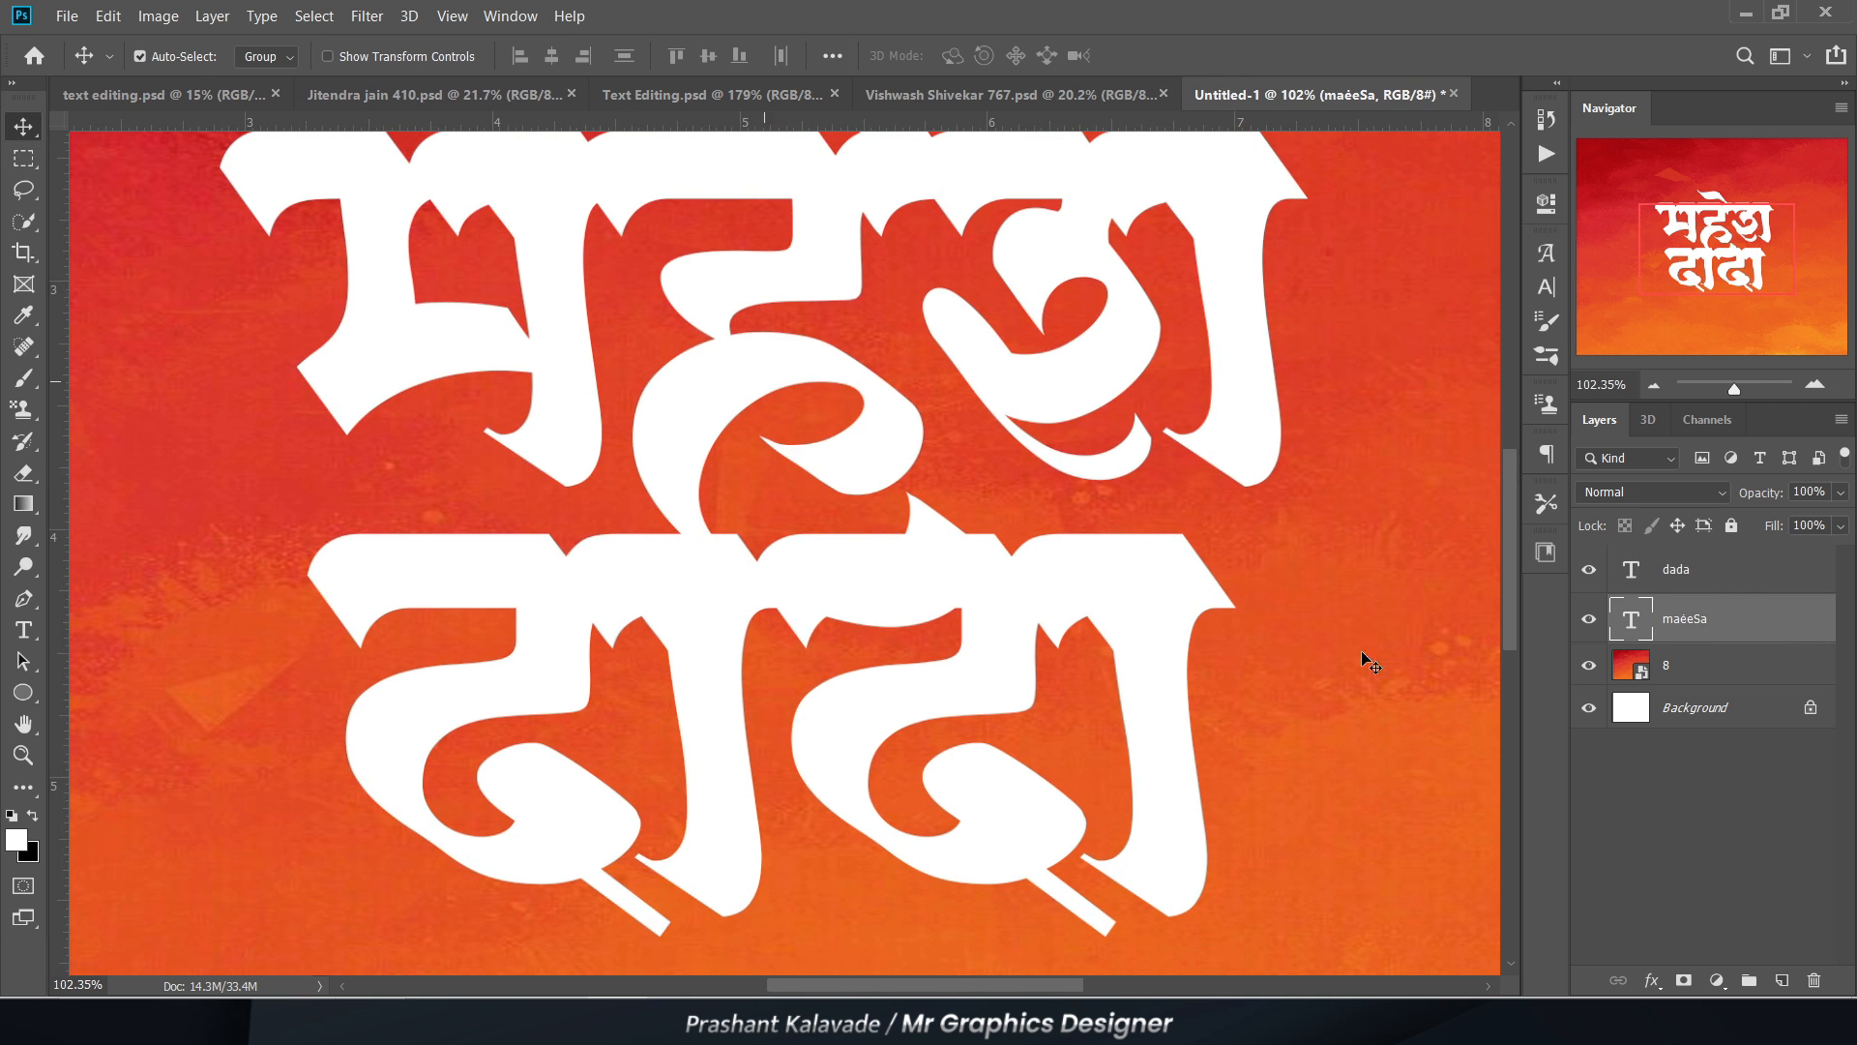
click(1681, 580)
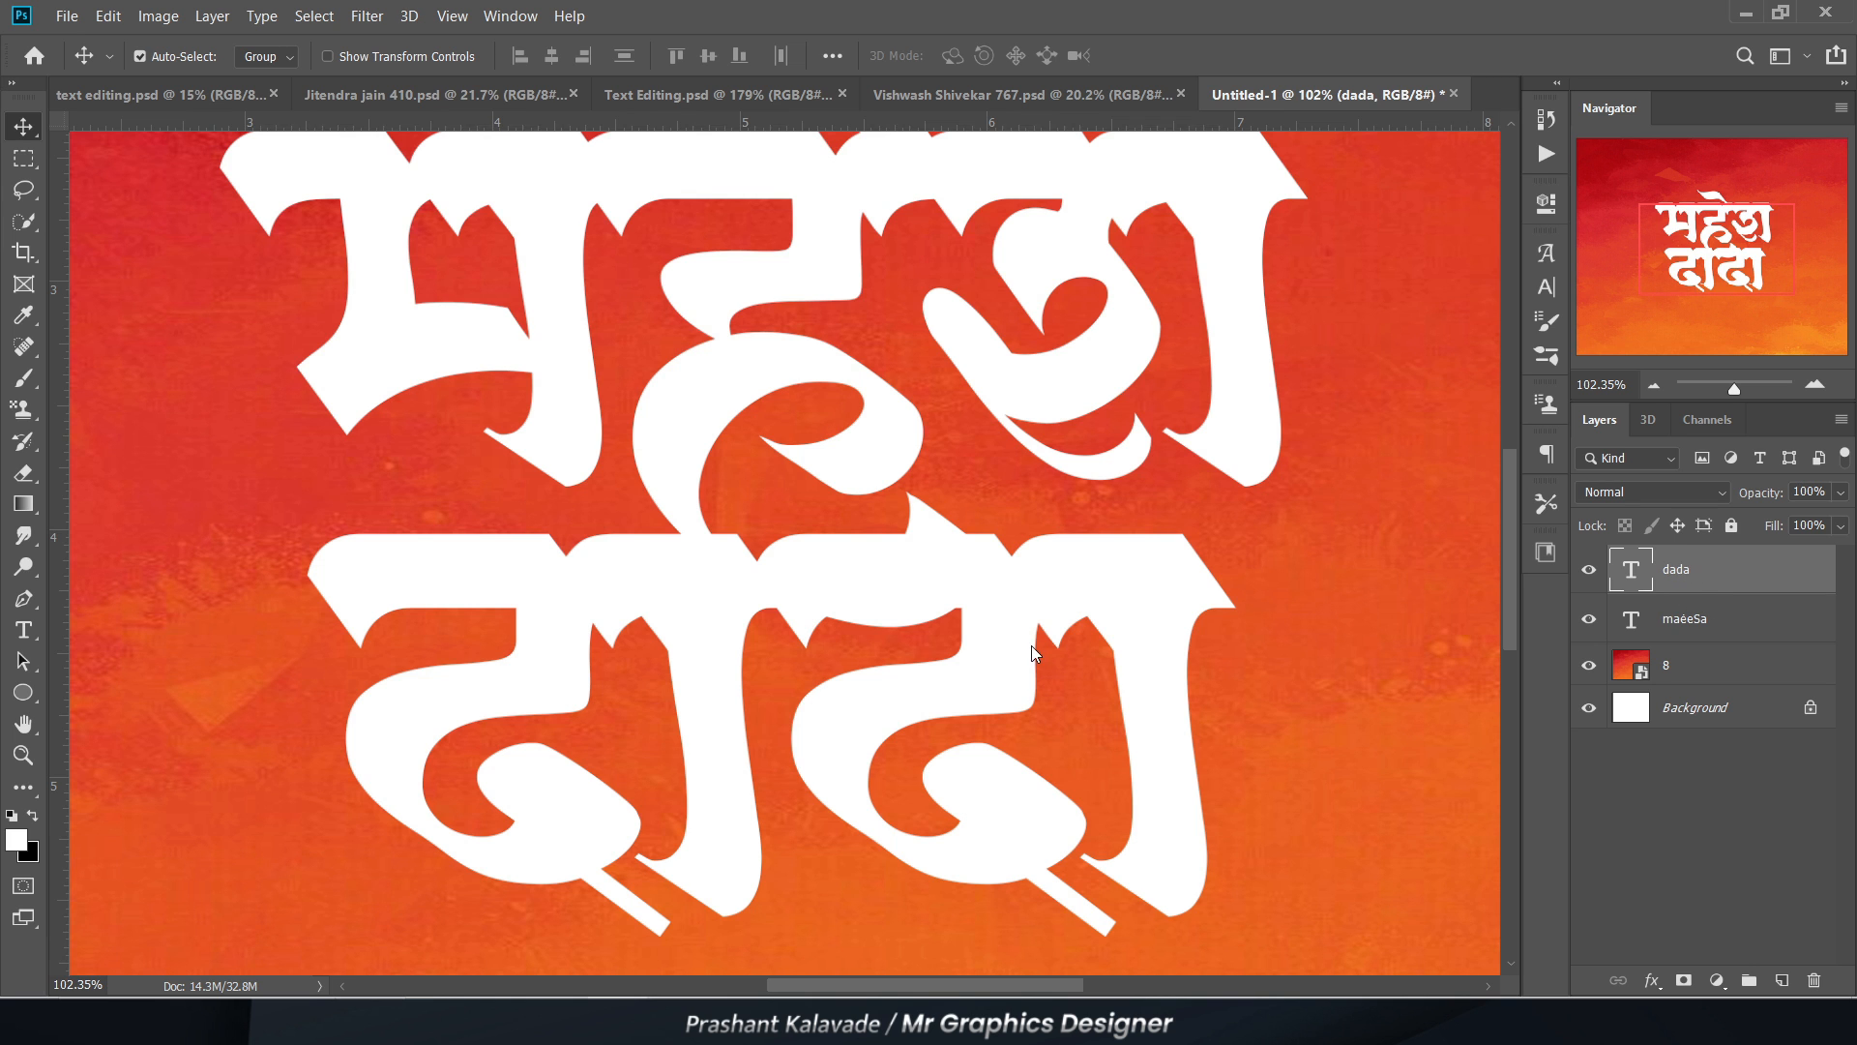
scroll(716, 656, down, 2)
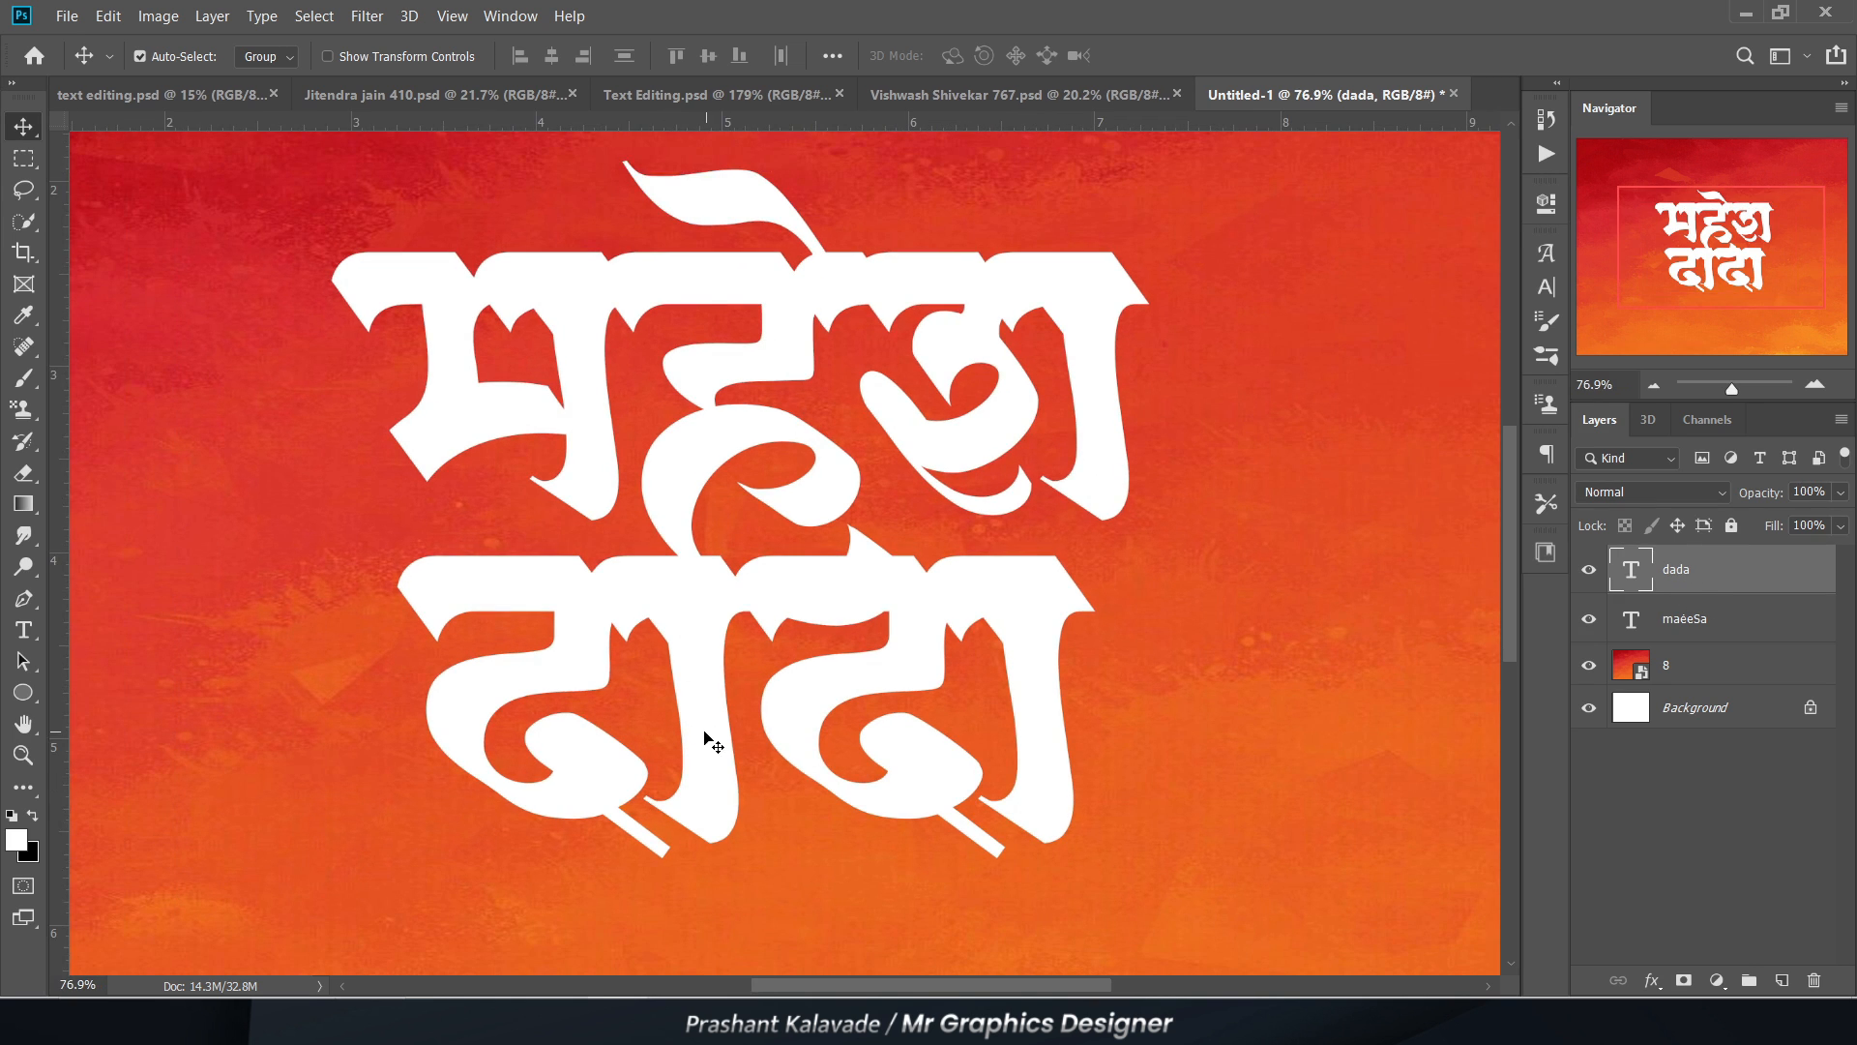
scroll(769, 748, up, 2)
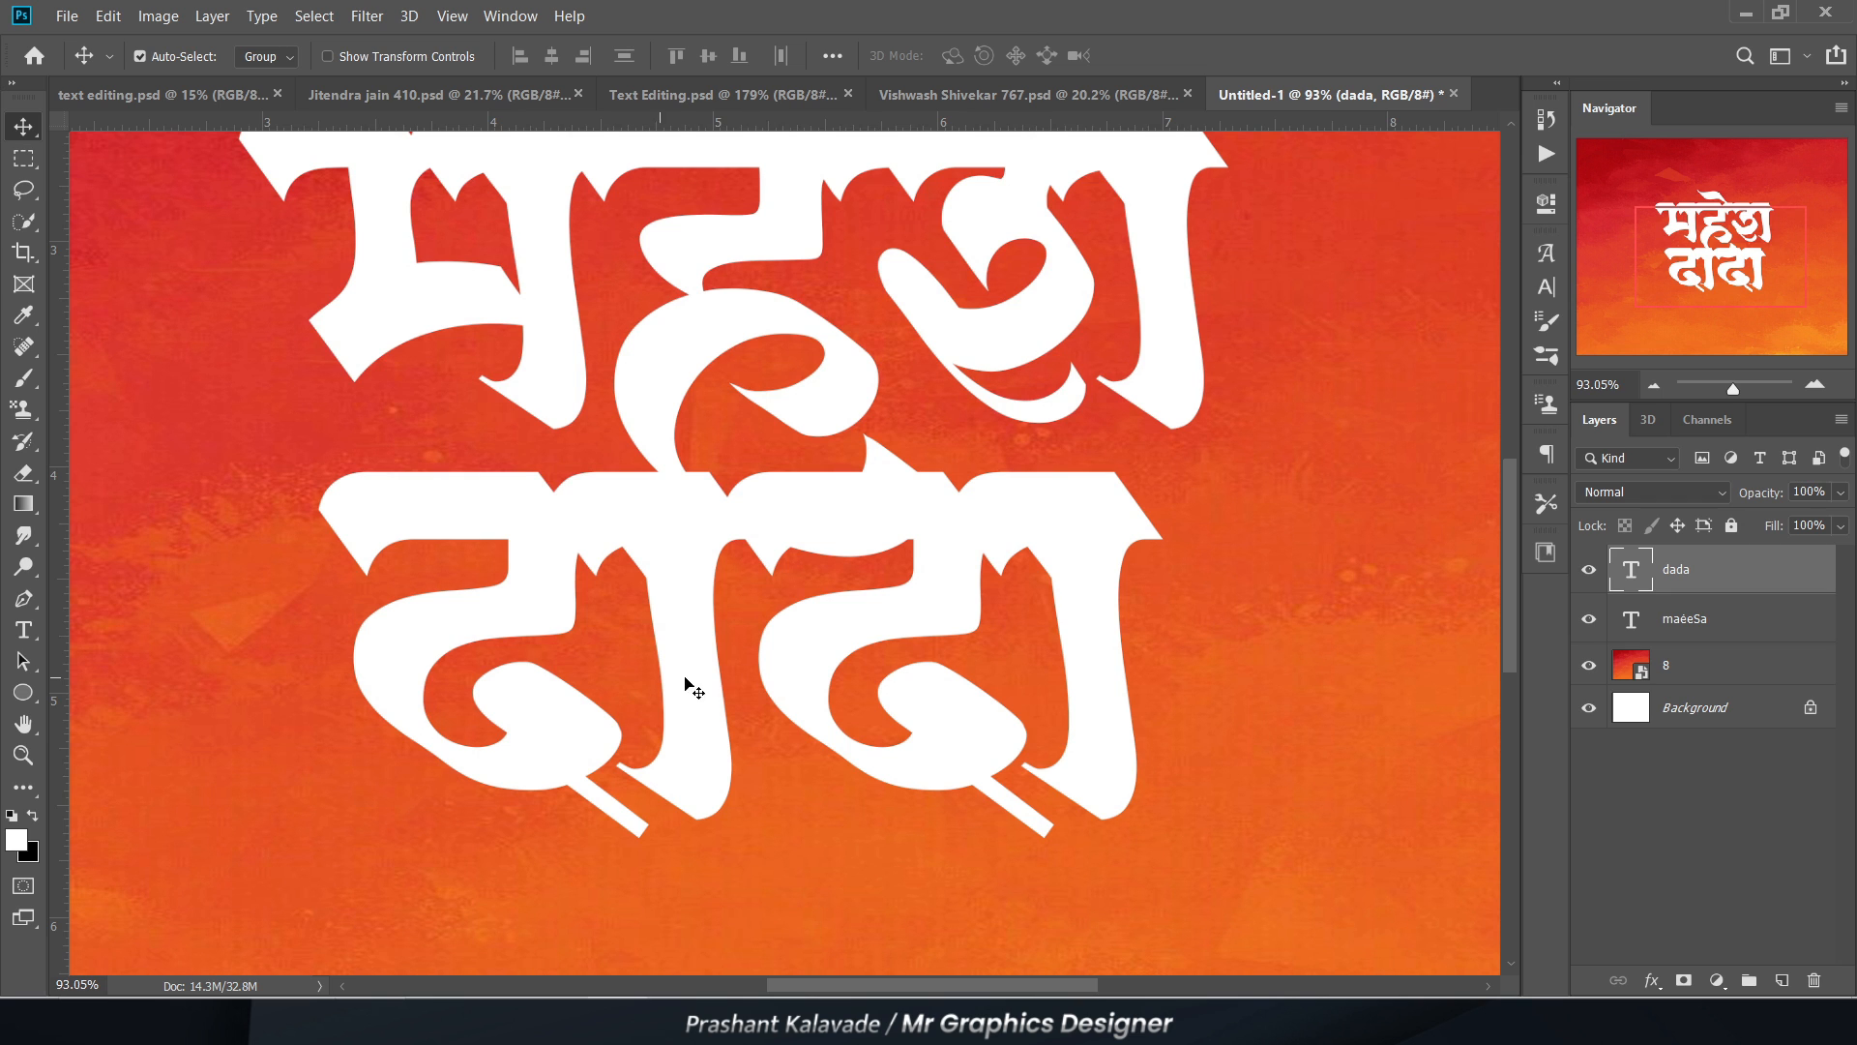
scroll(792, 698, down, 1)
scroll(815, 654, up, 1)
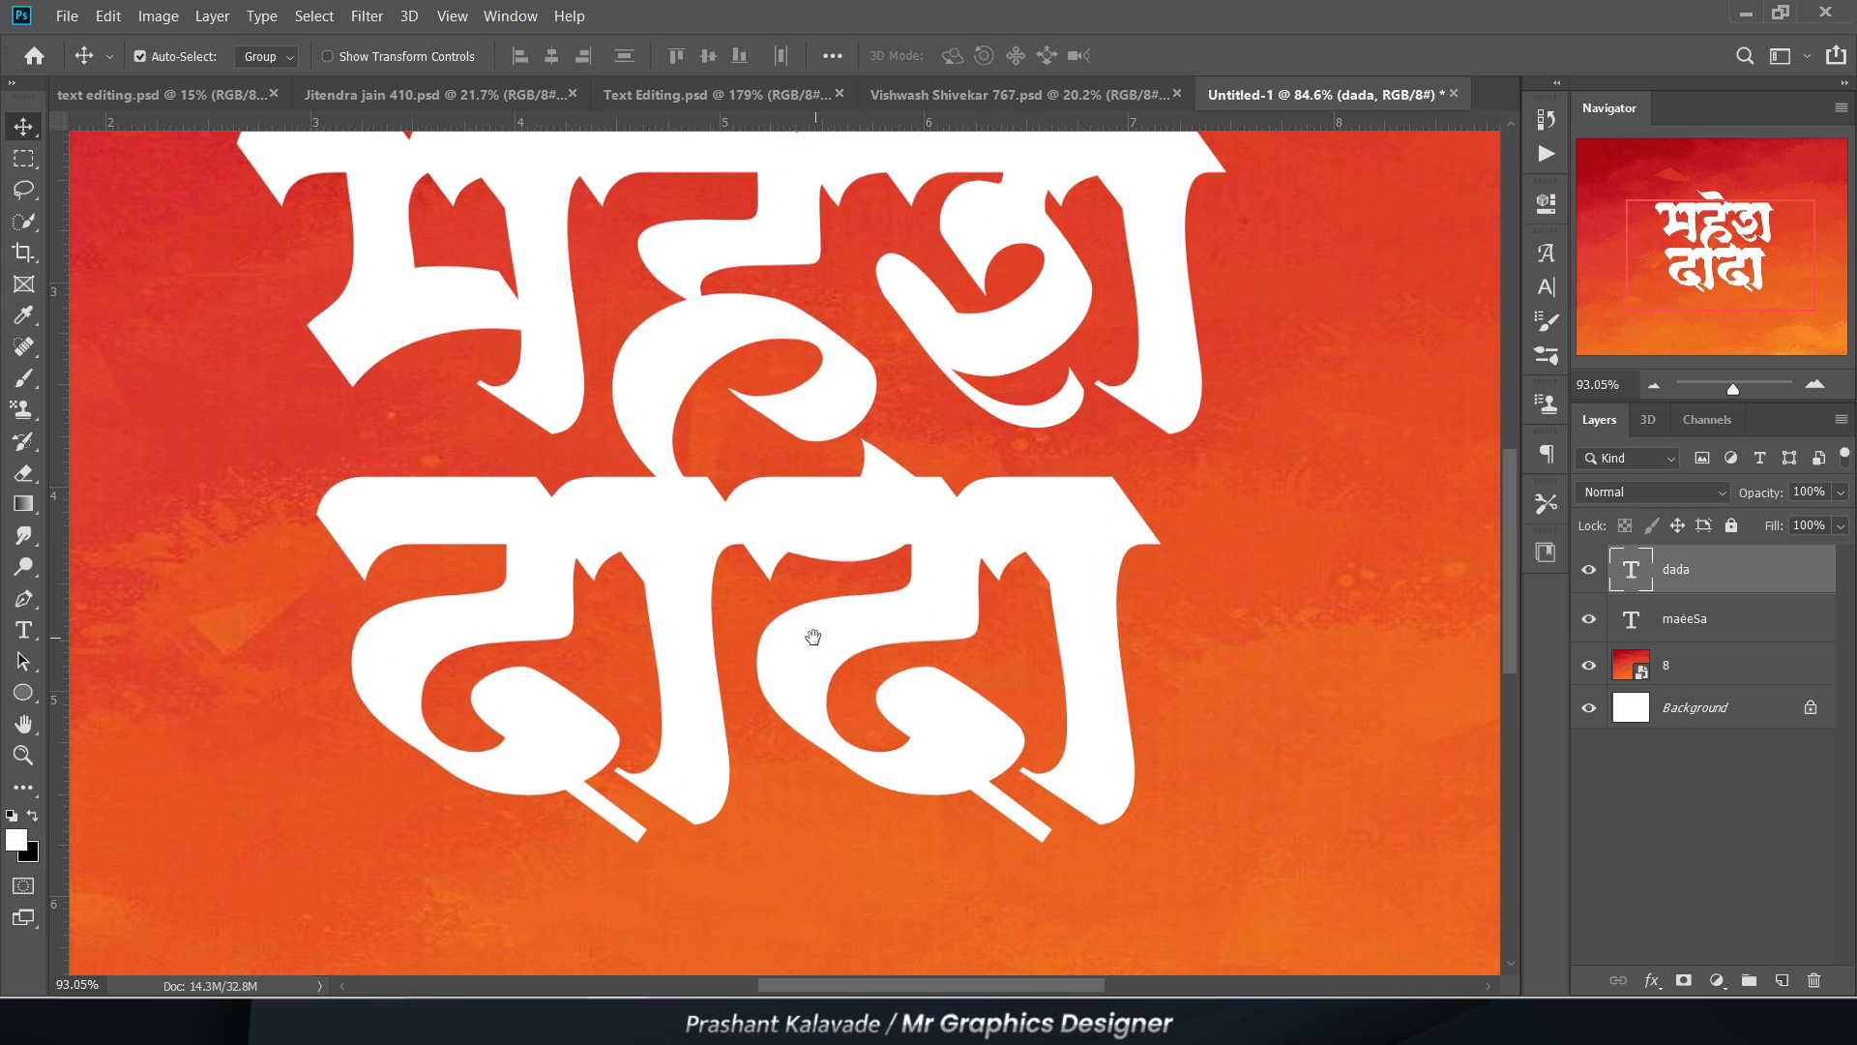
click(1684, 981)
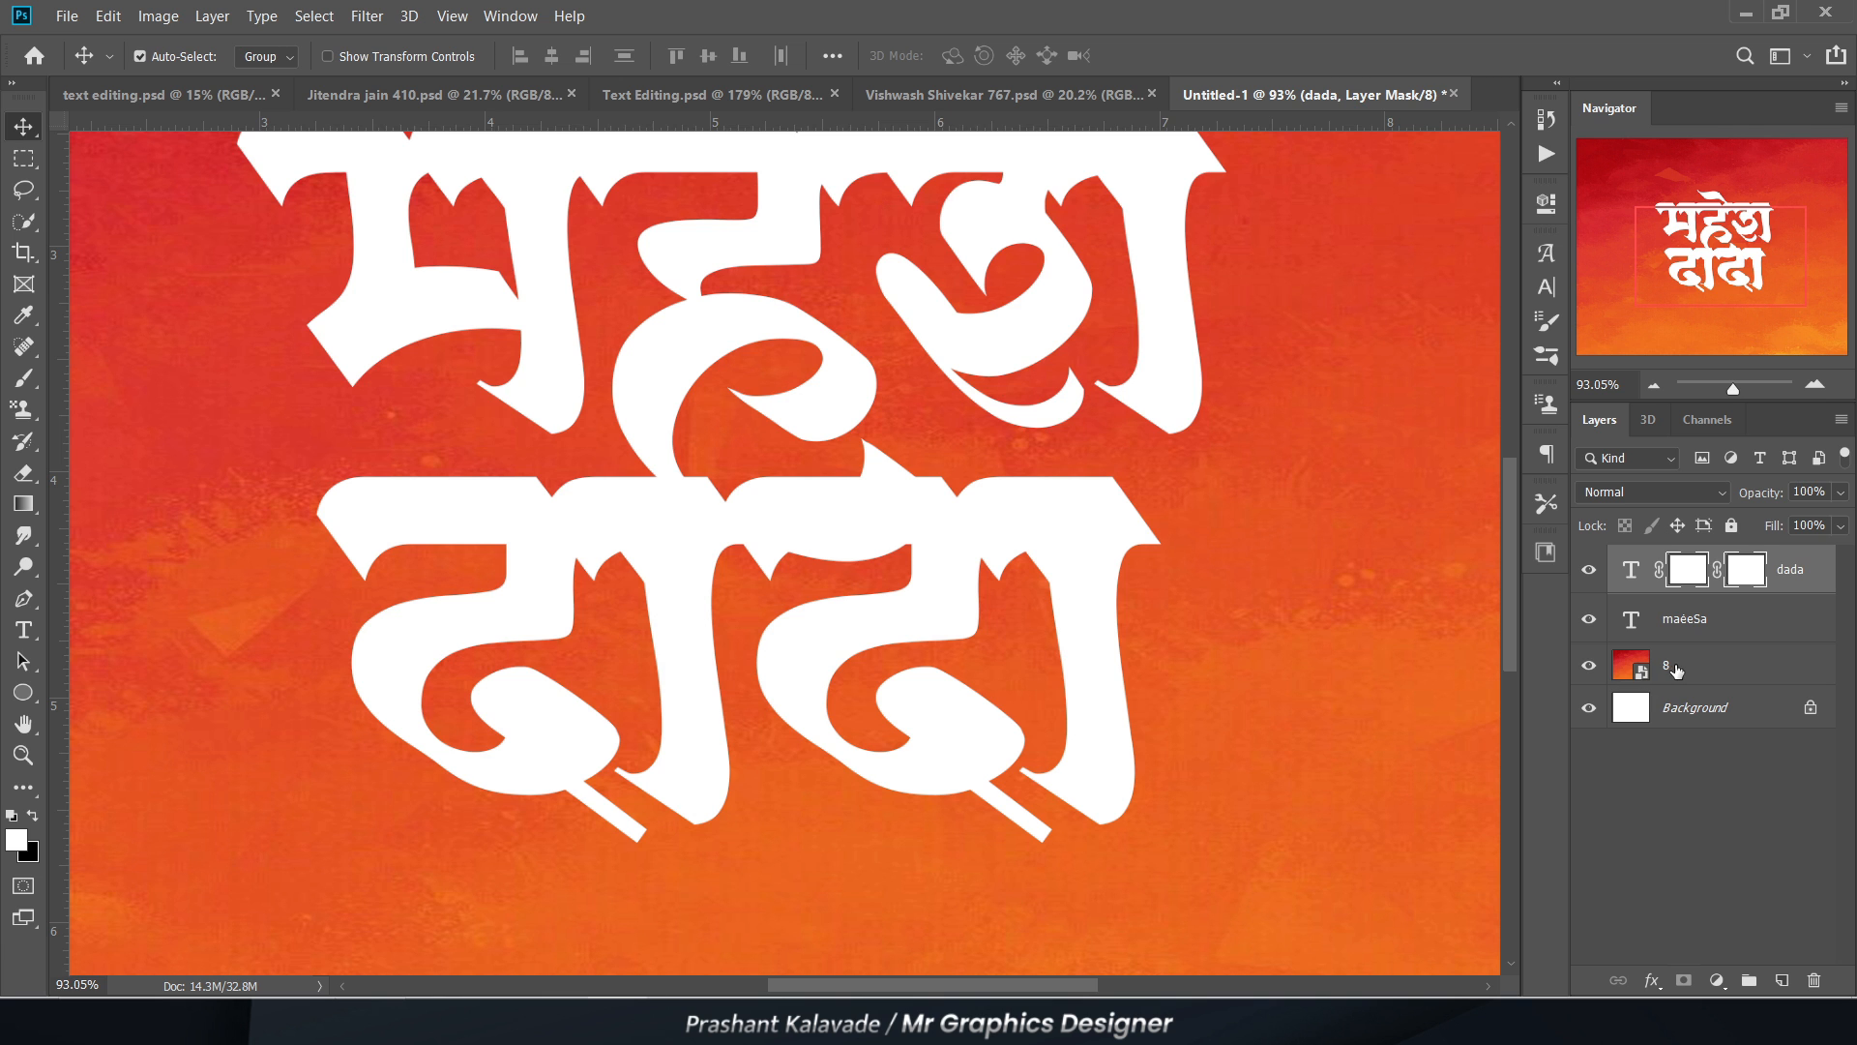
scroll(750, 561, up, 1)
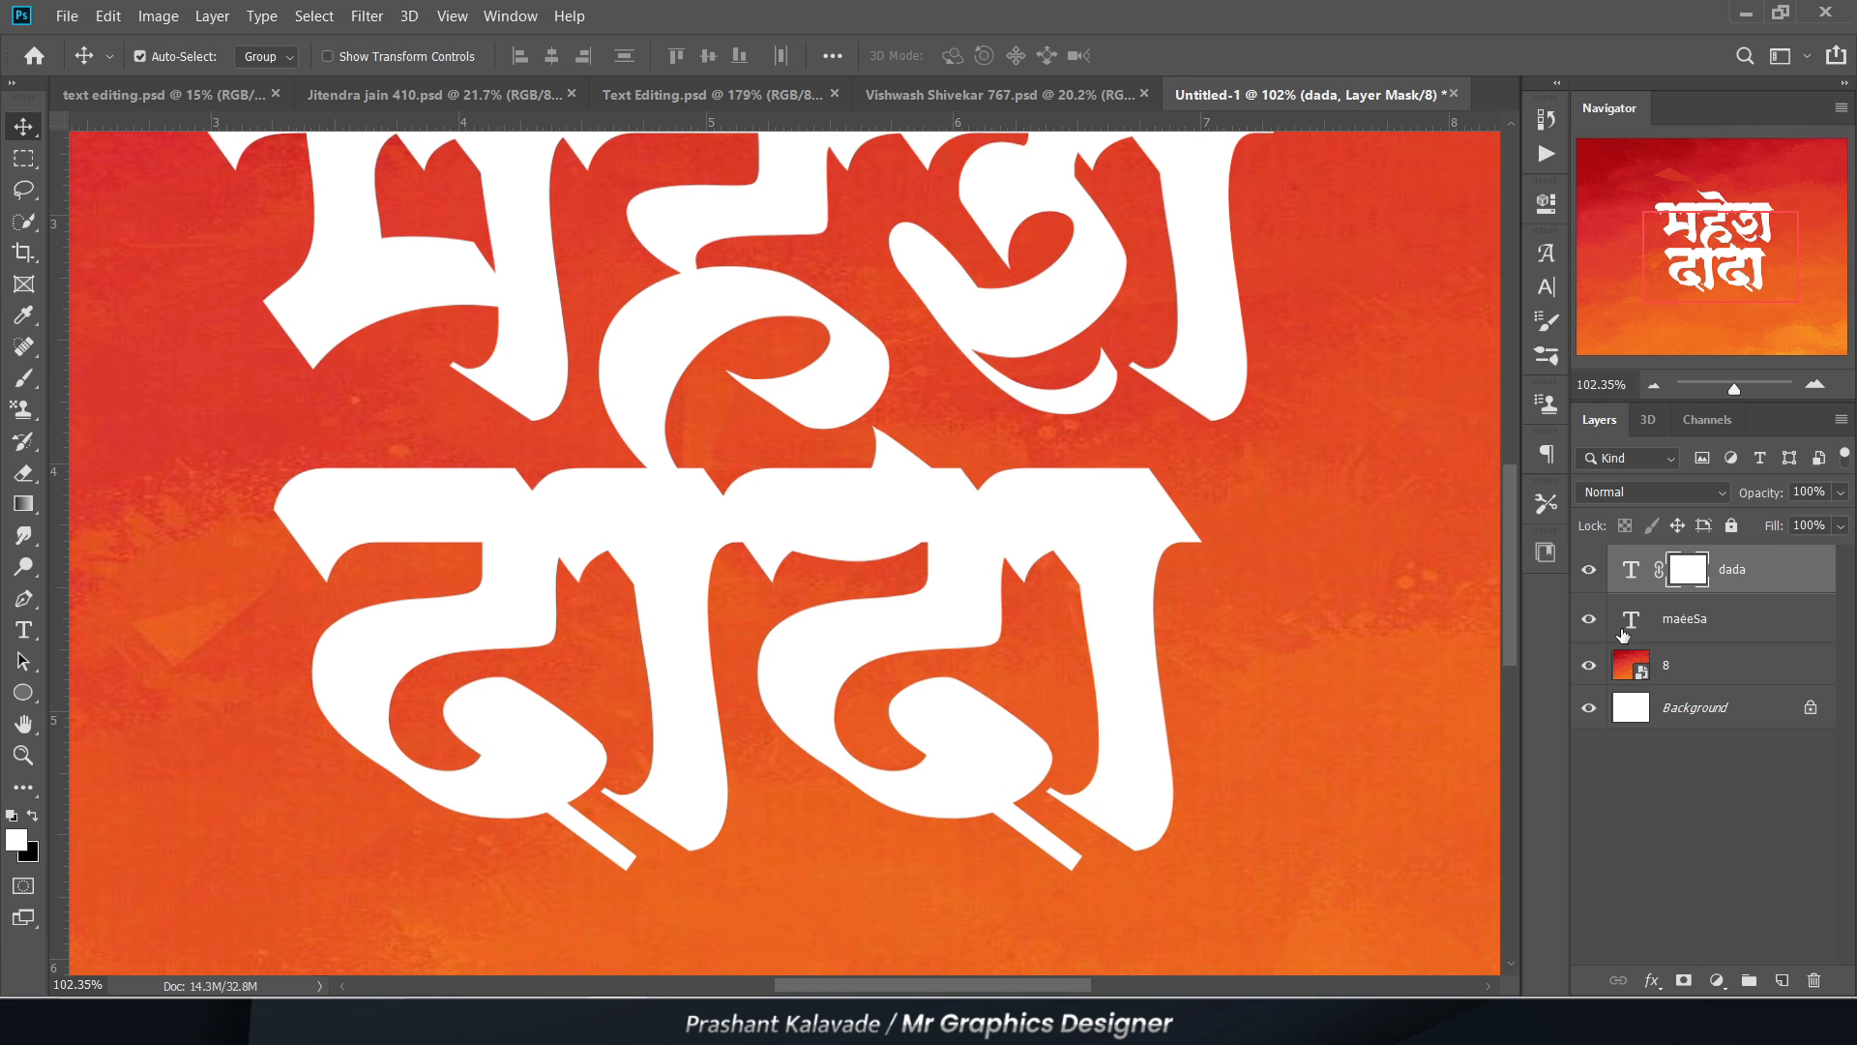
scroll(793, 566, down, 2)
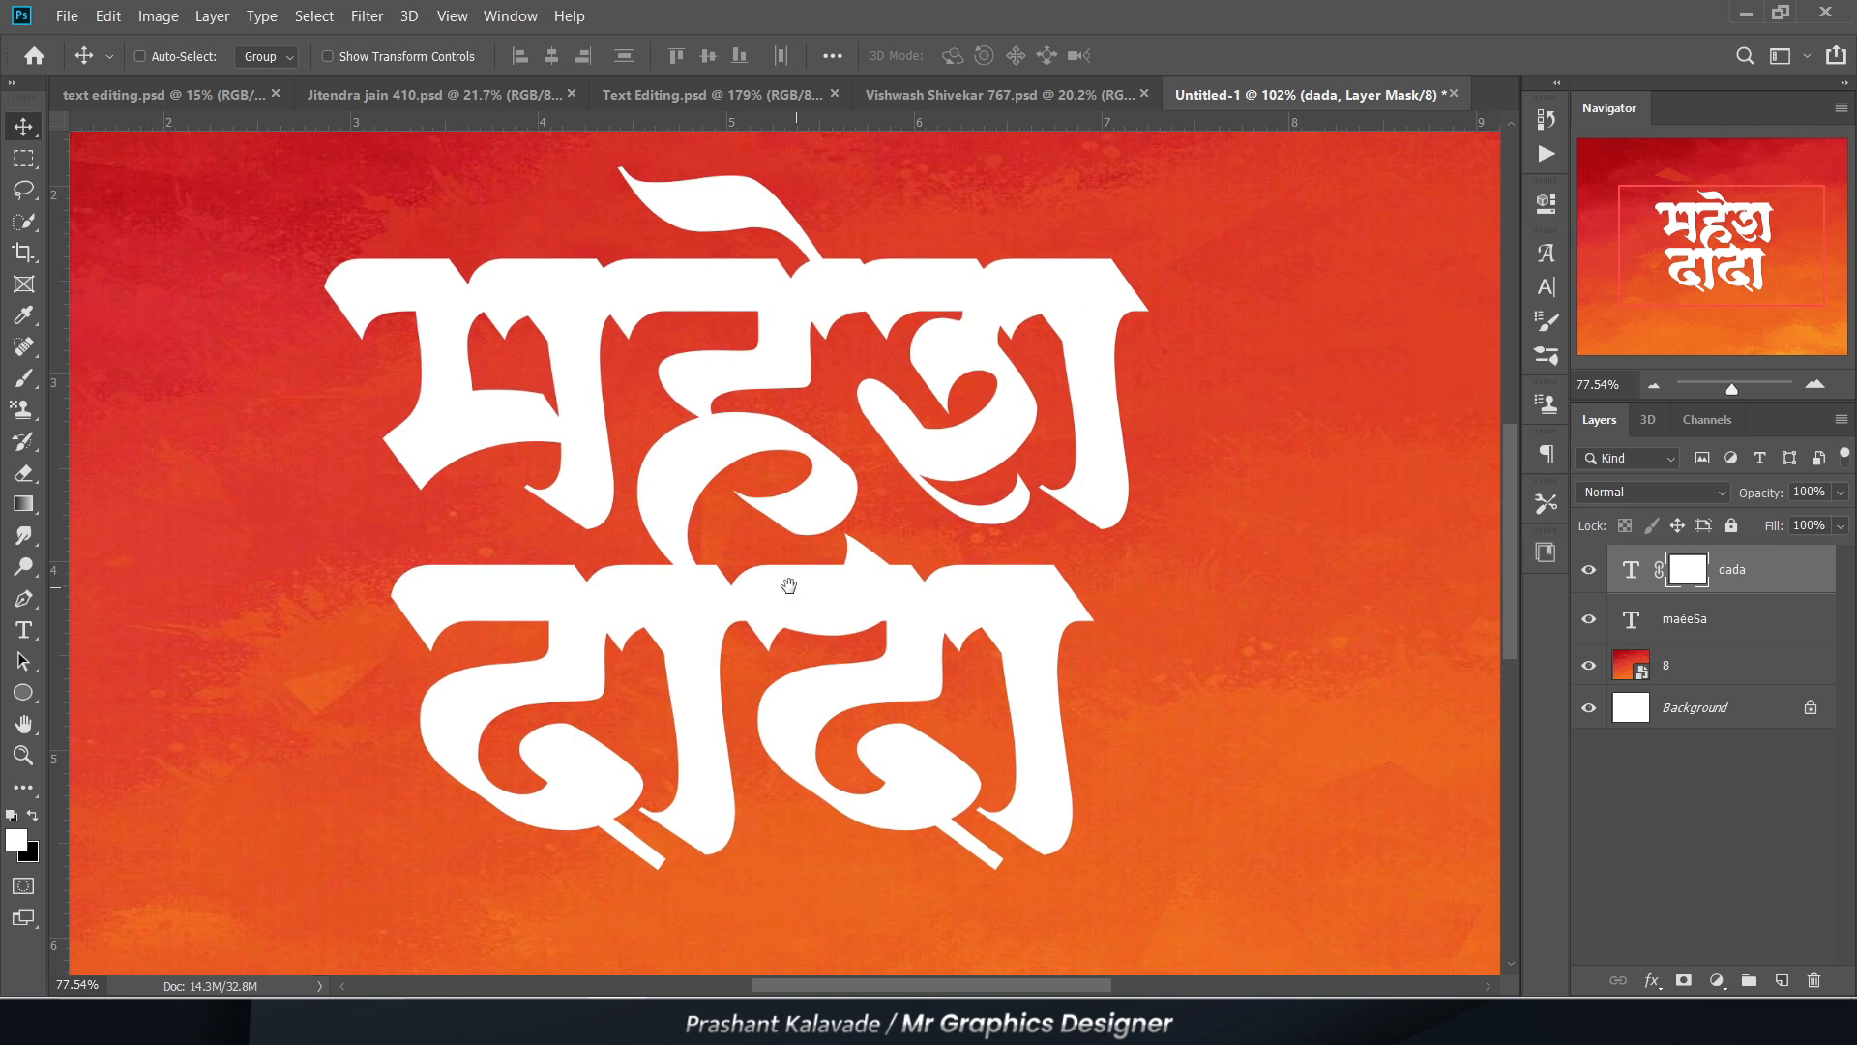
Step: Load the upper word's outline as a selection, contract it by 5 pixels, and fill it with black on the dada layer mask
scroll(789, 585, up, 1)
ctrl+click(1634, 621)
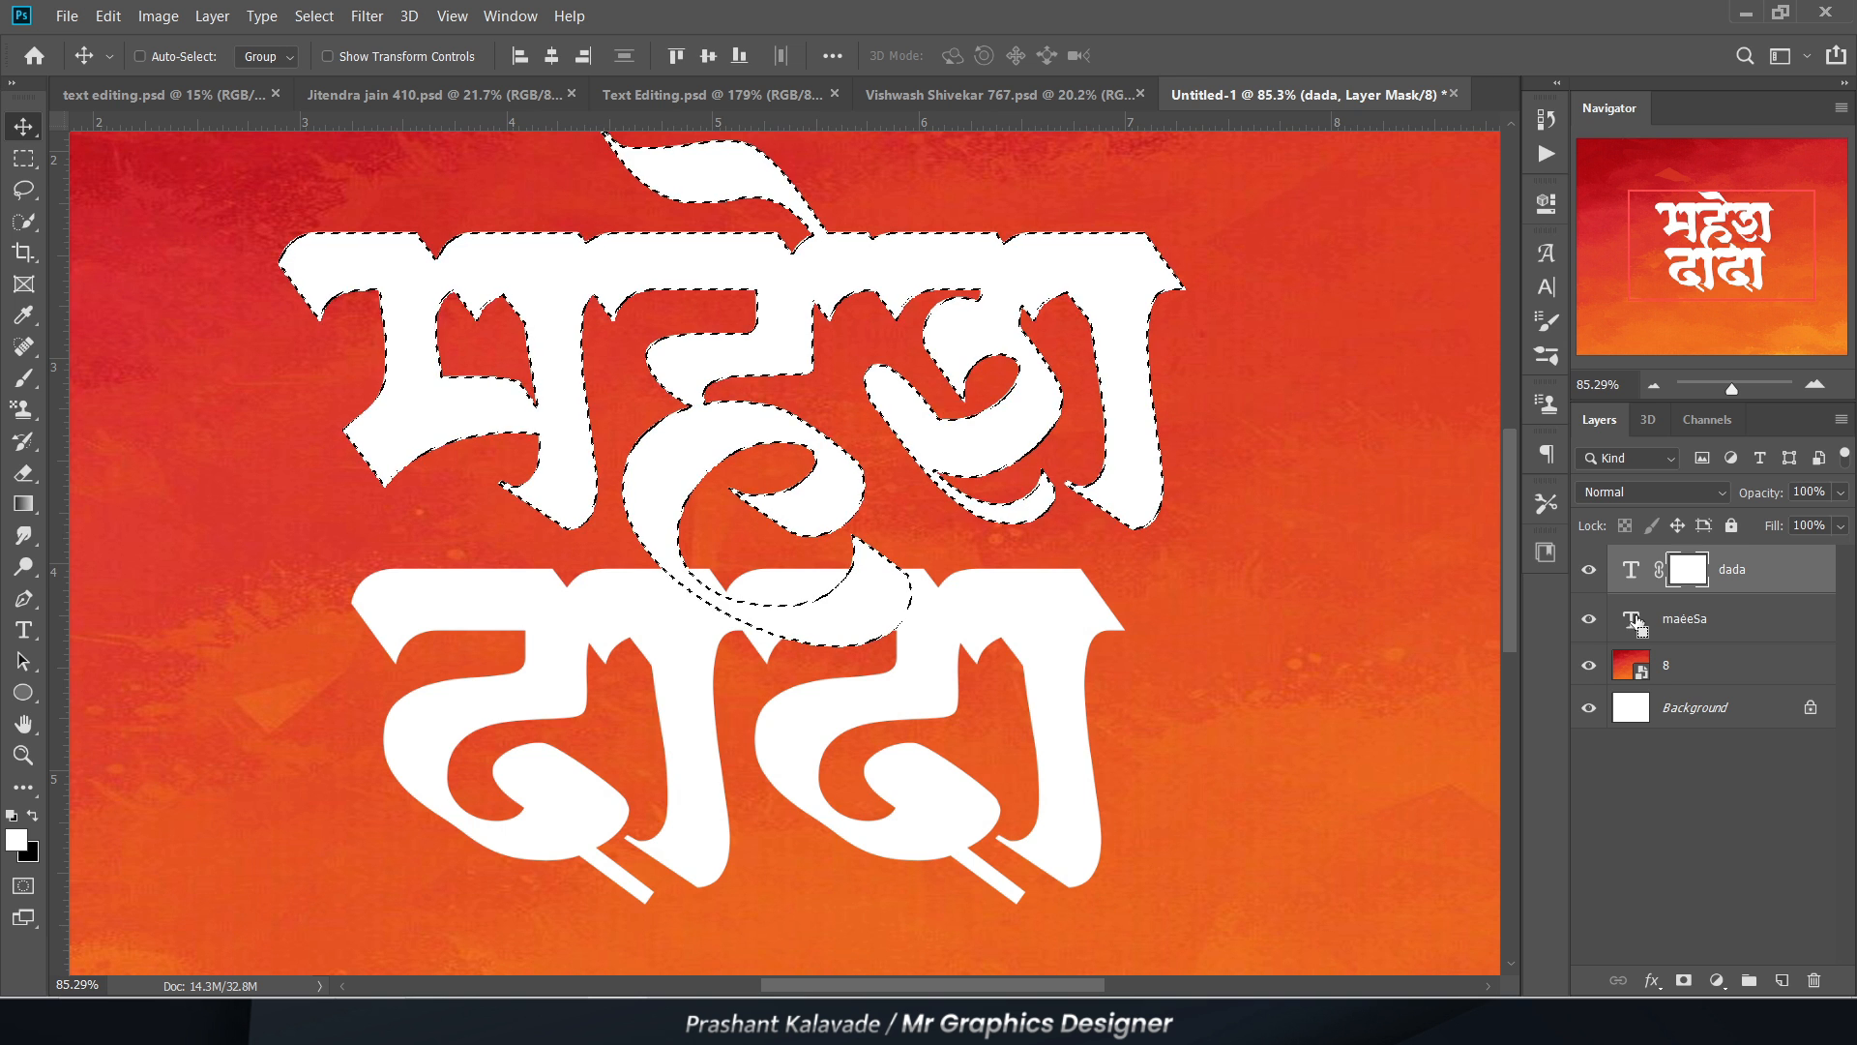
scroll(830, 541, up, 2)
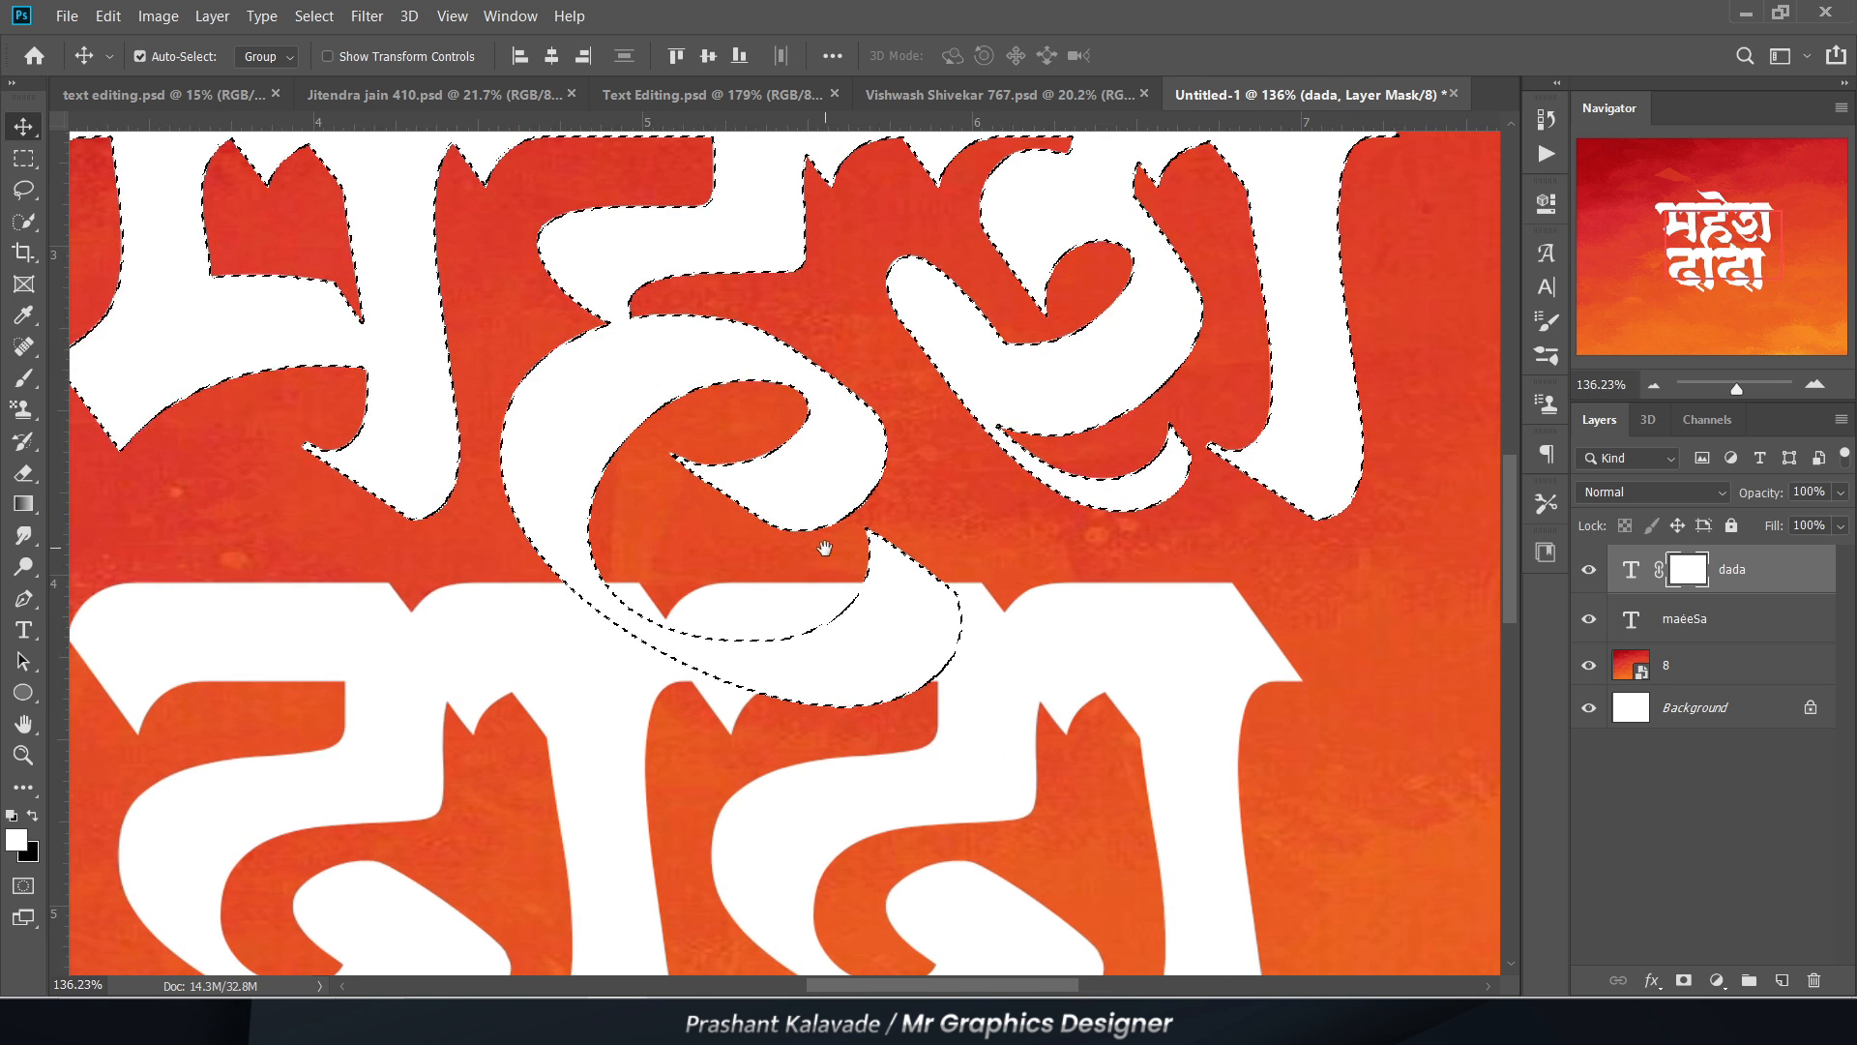
click(314, 16)
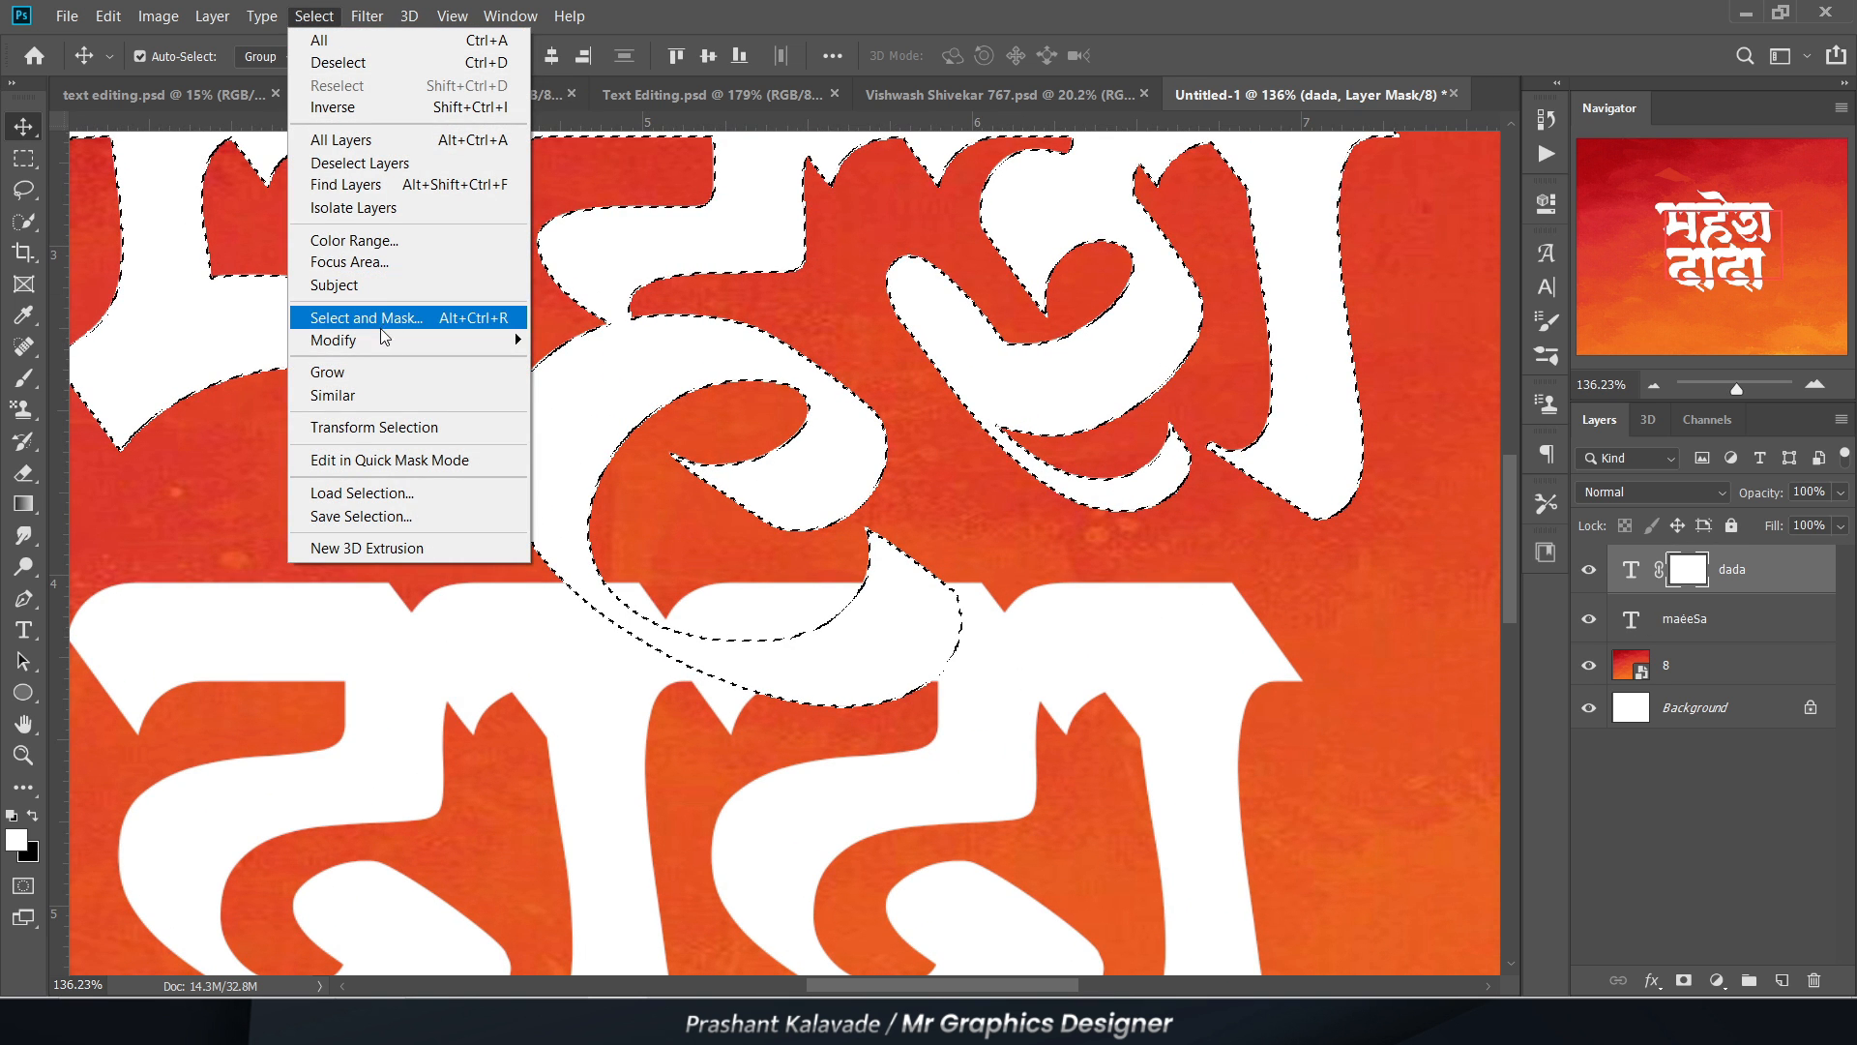
mouse_move(379, 336)
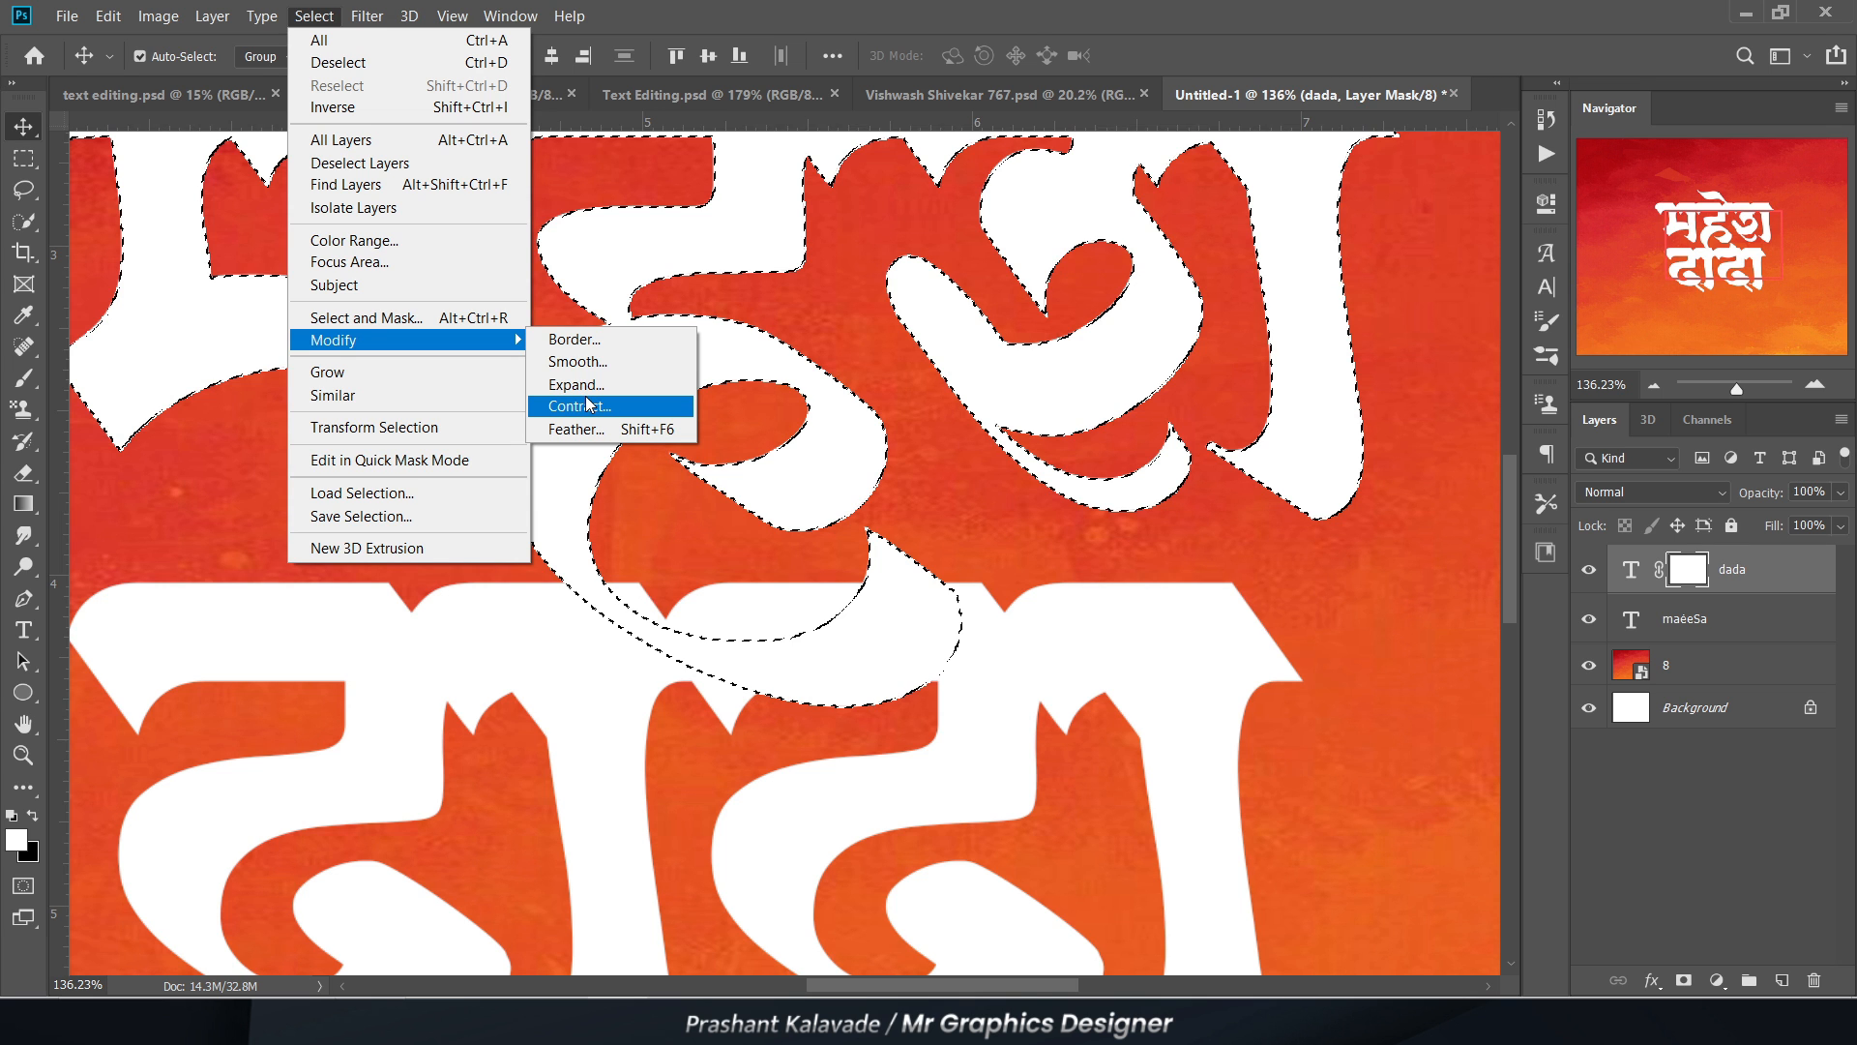
click(587, 406)
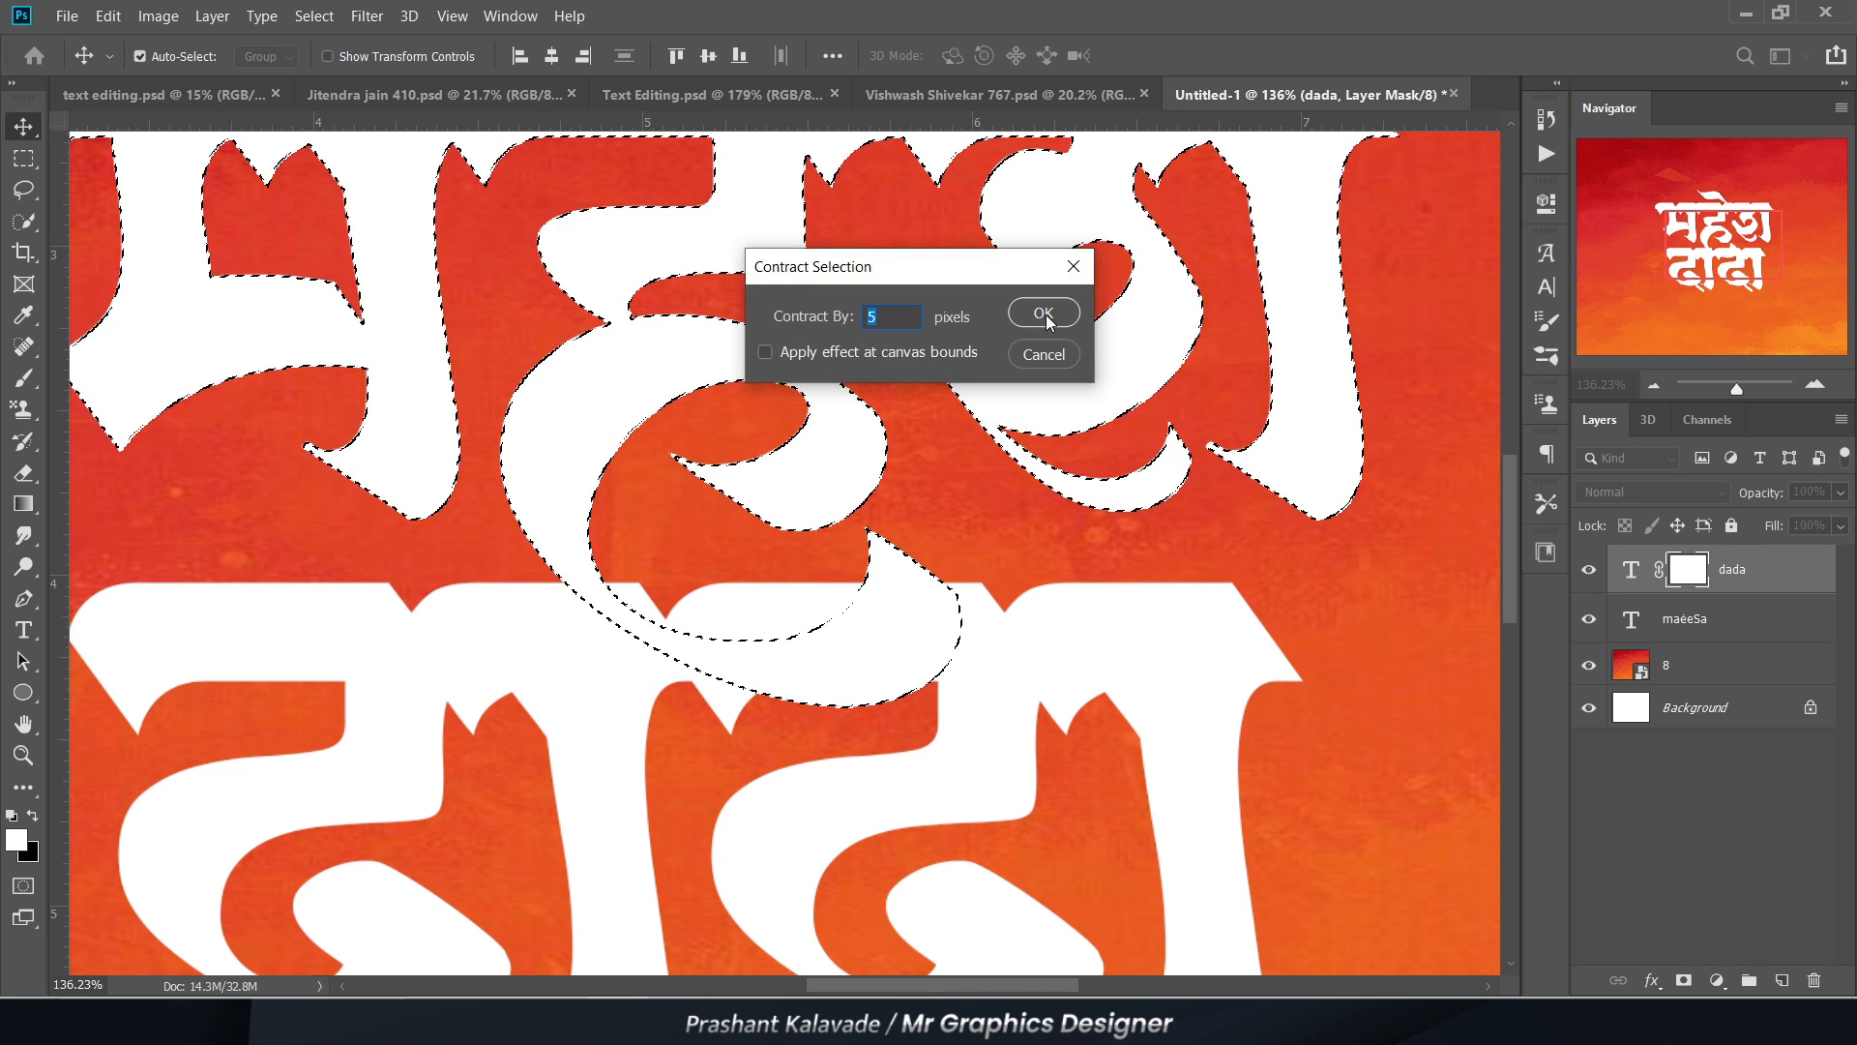
click(1044, 311)
scroll(842, 648, up, 2)
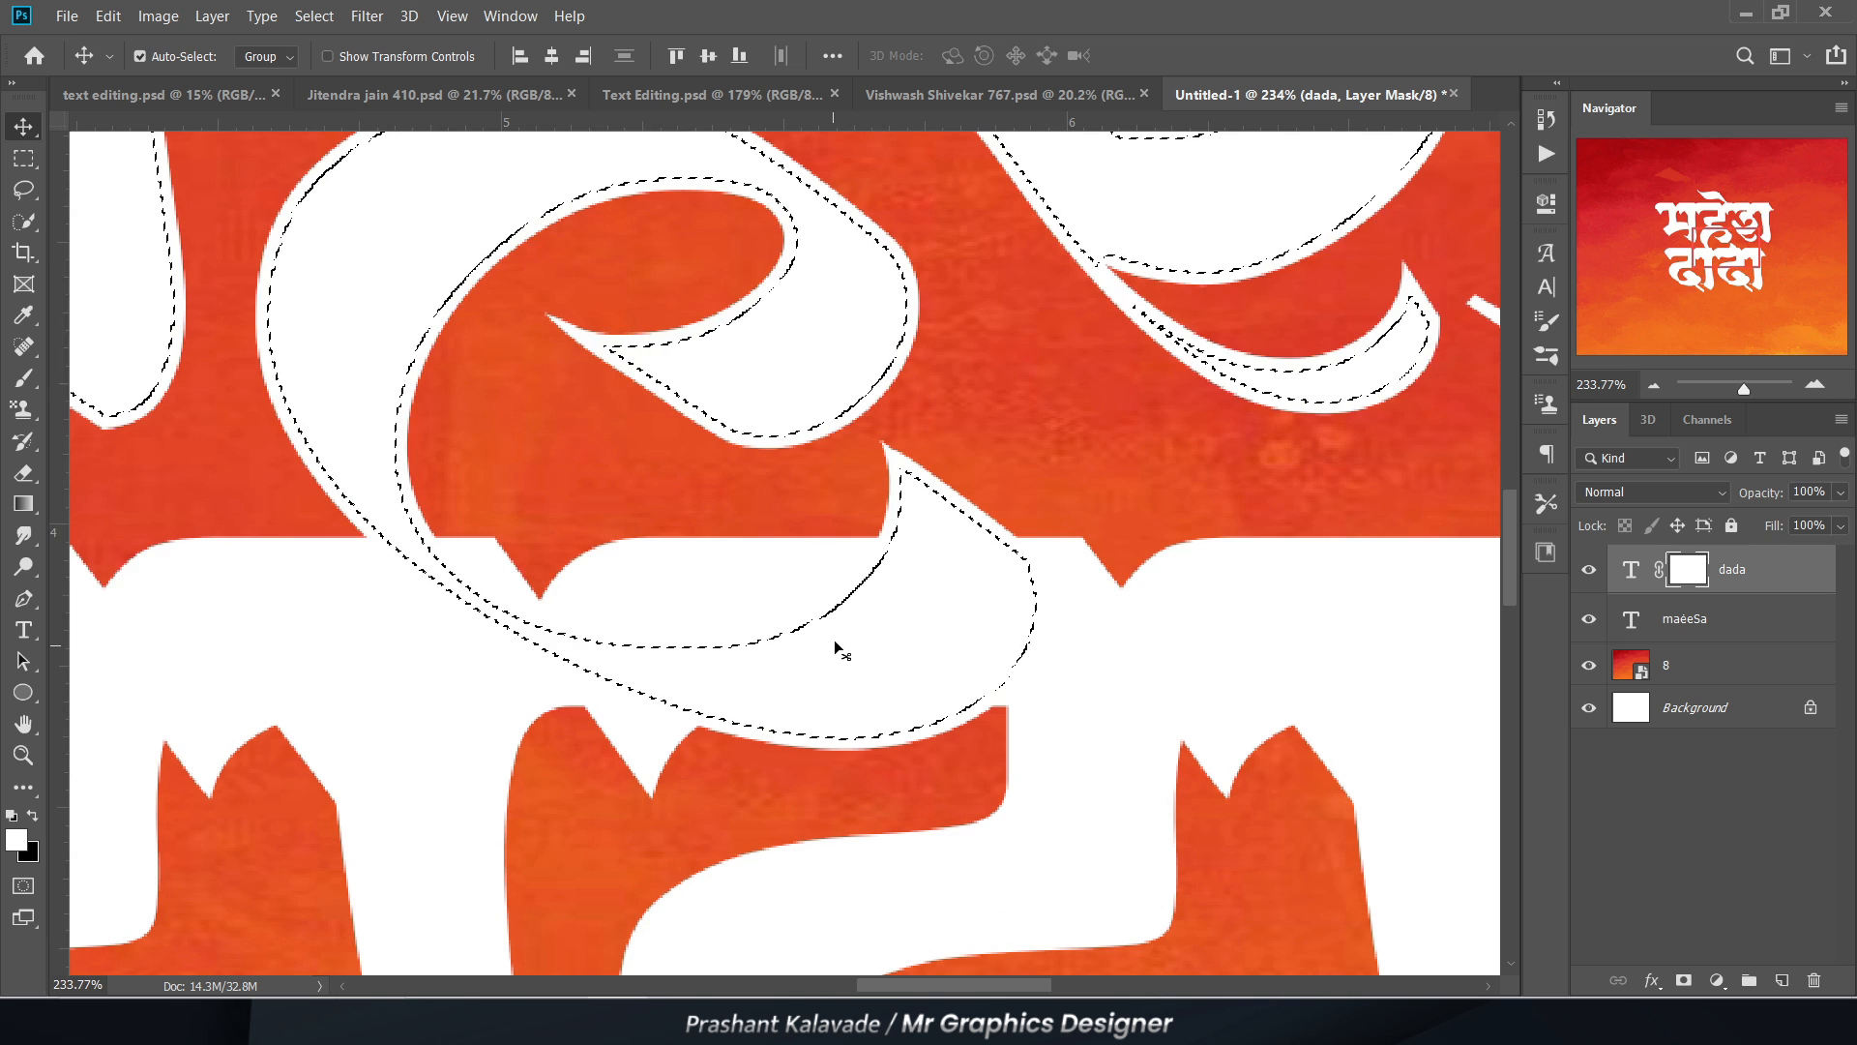
key(ctrl+d)
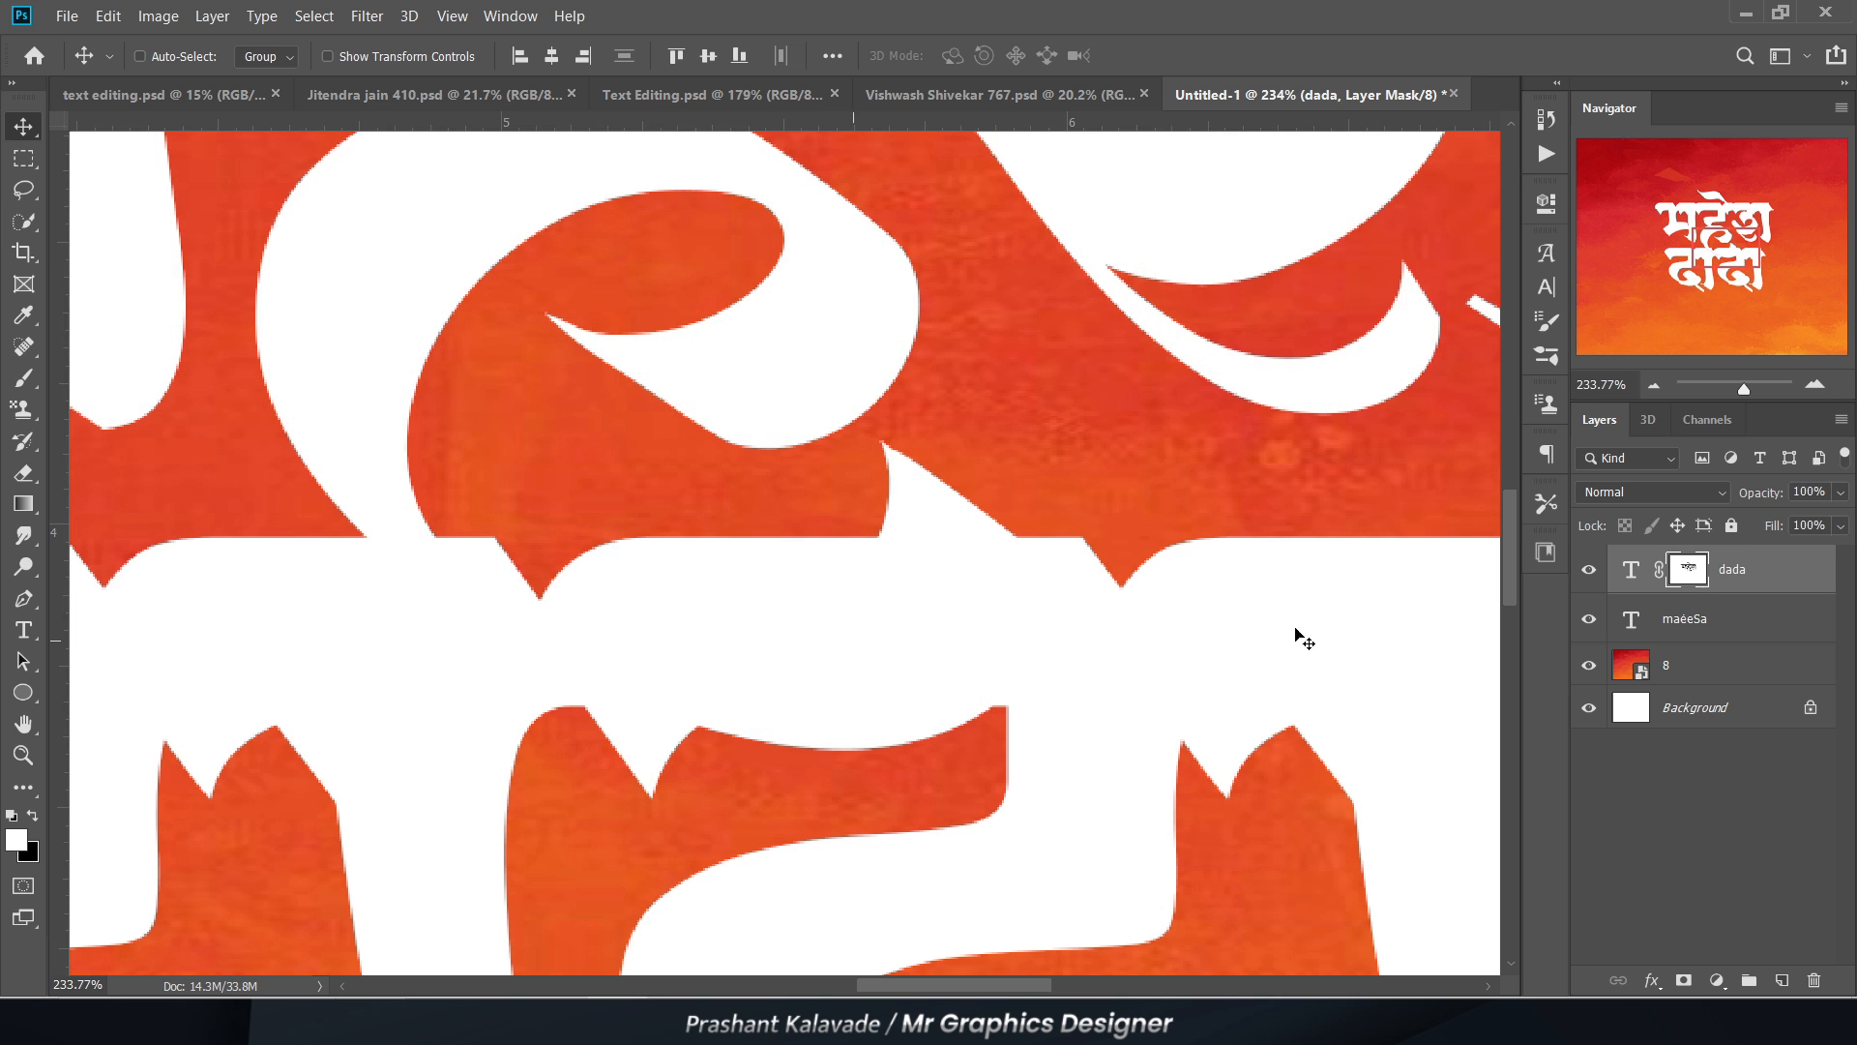
Step: Examine the masked cut in "दादा" by hiding and showing the two text layers in turn
click(1588, 570)
scroll(917, 651, down, 2)
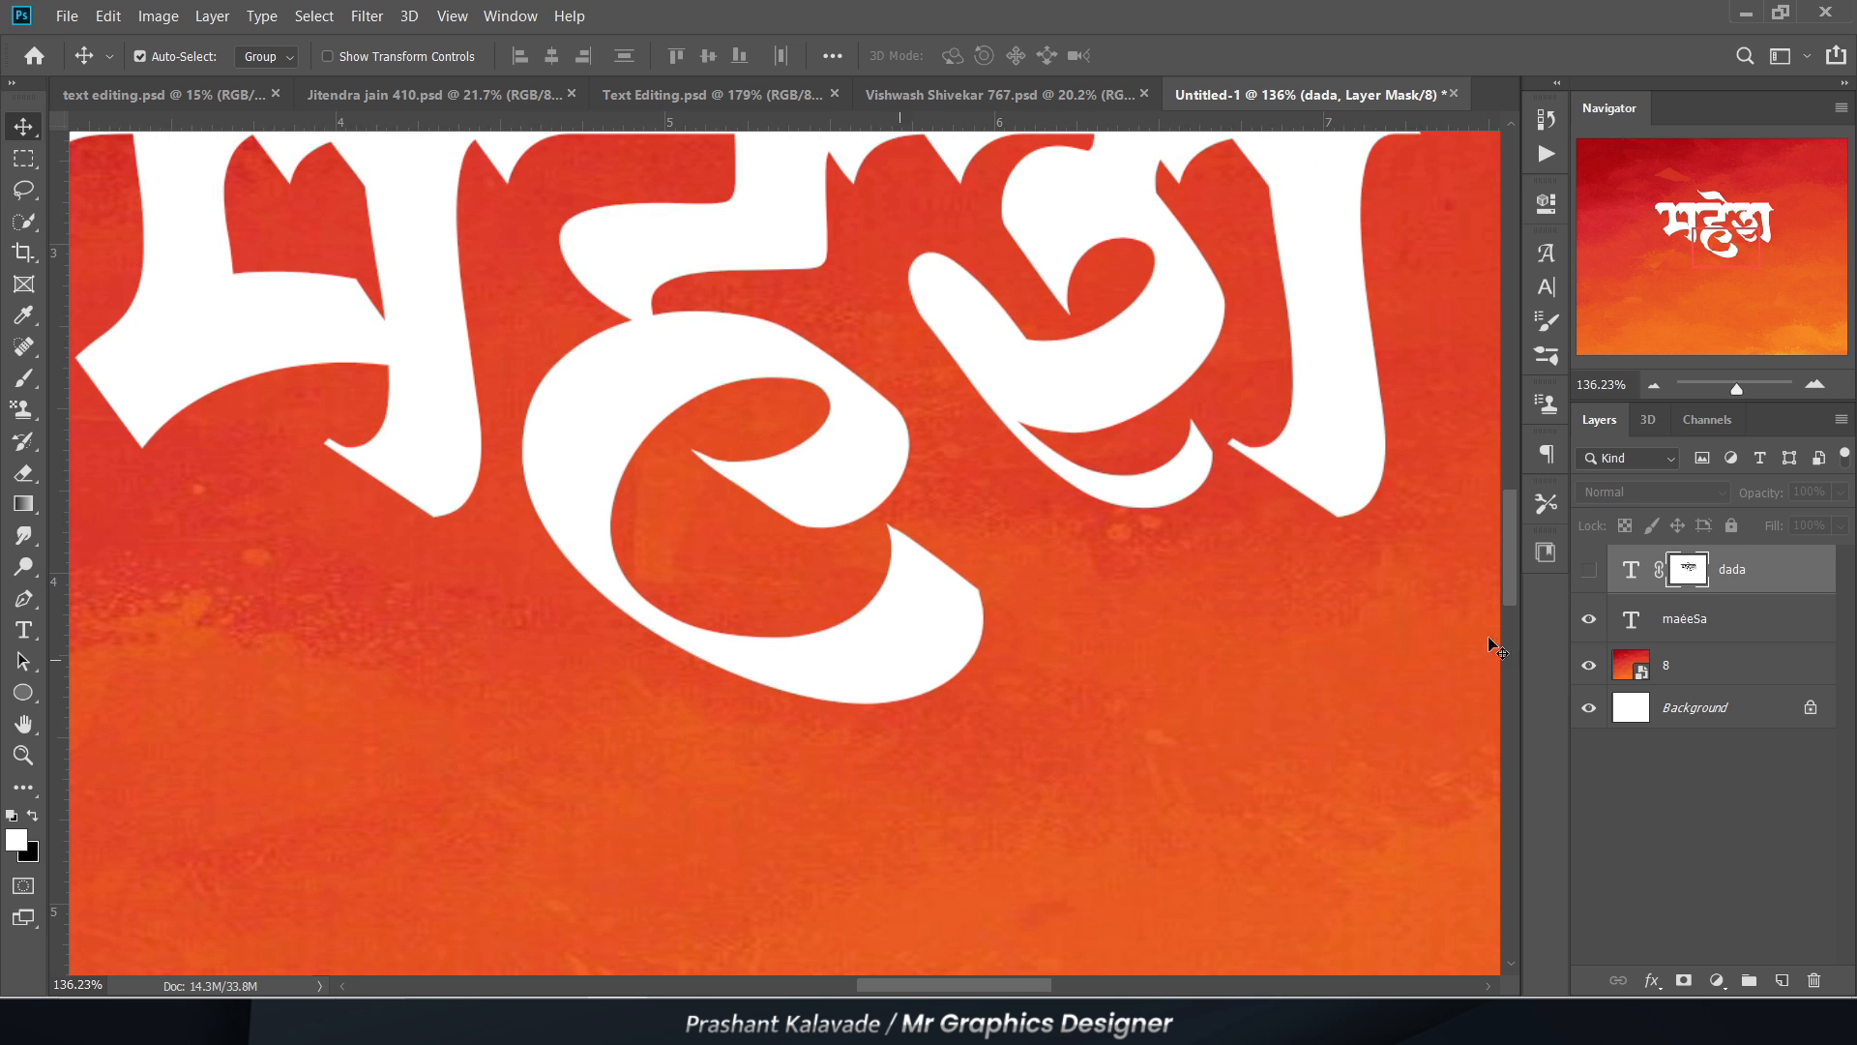
click(1587, 573)
click(1589, 620)
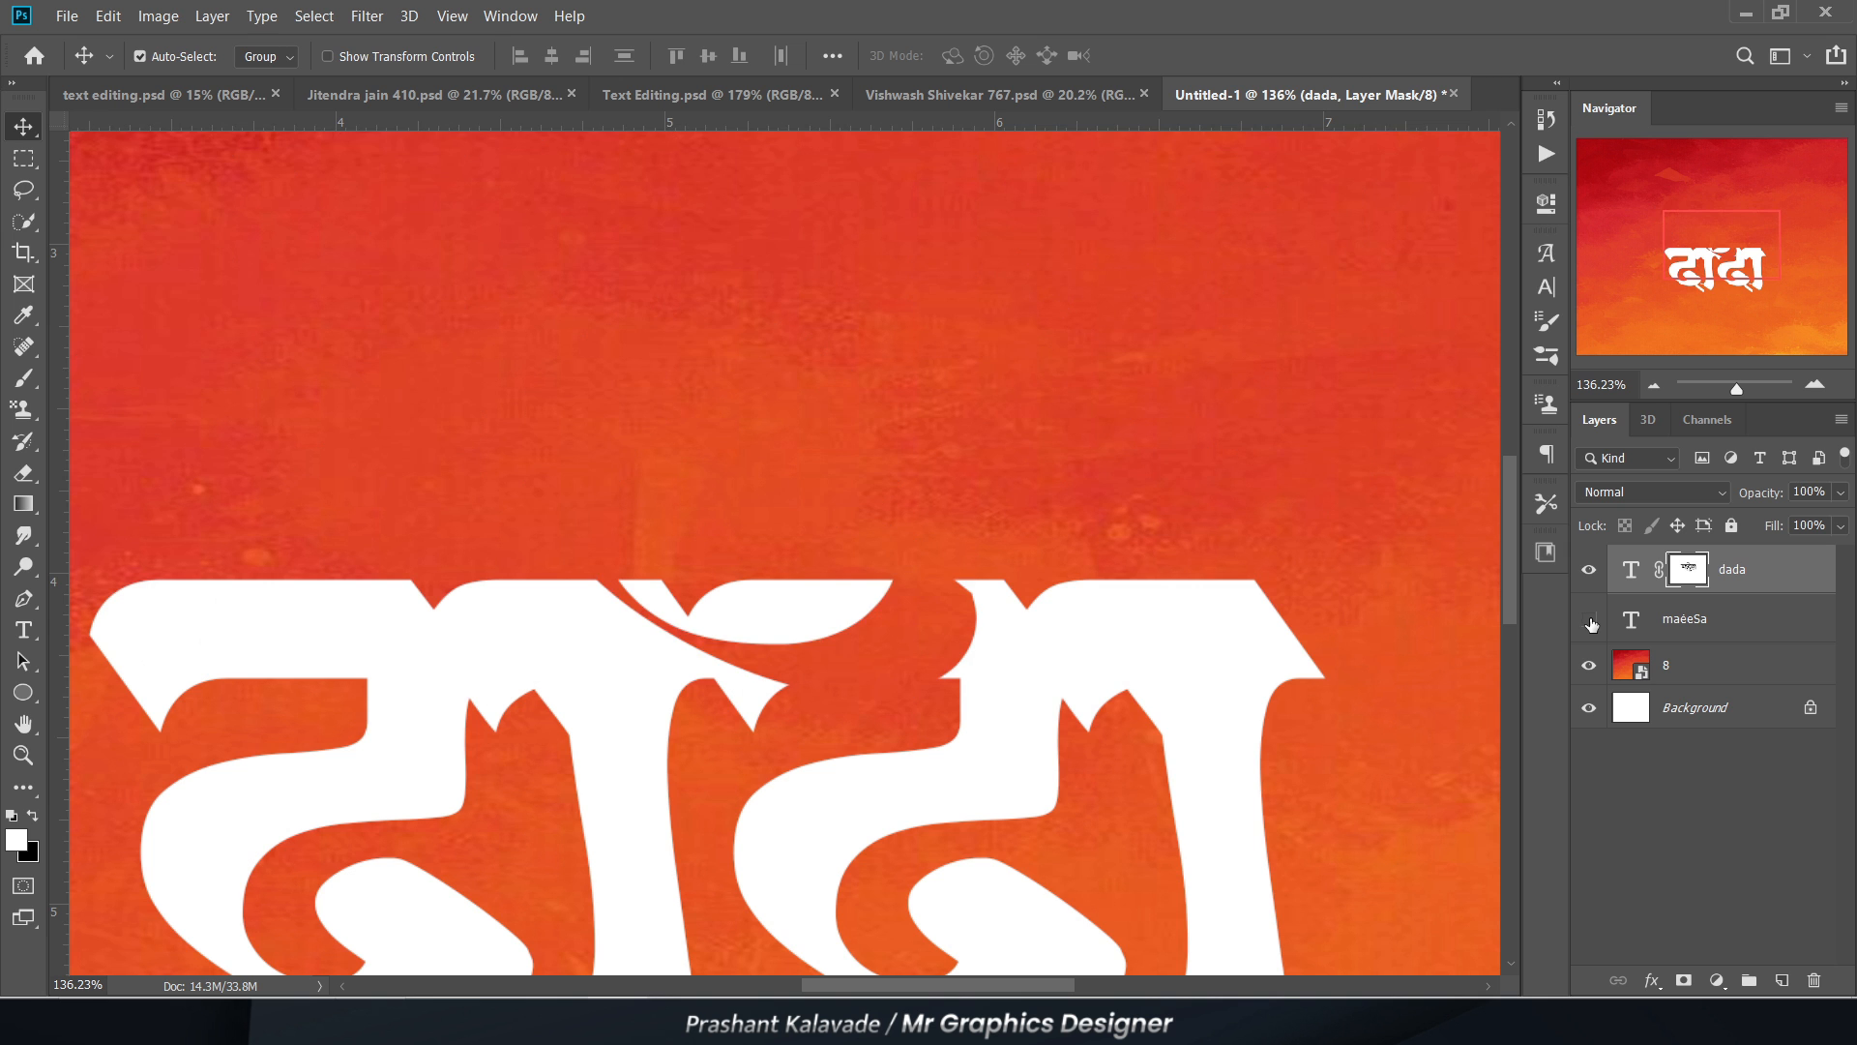
scroll(878, 610, up, 2)
scroll(774, 629, down, 2)
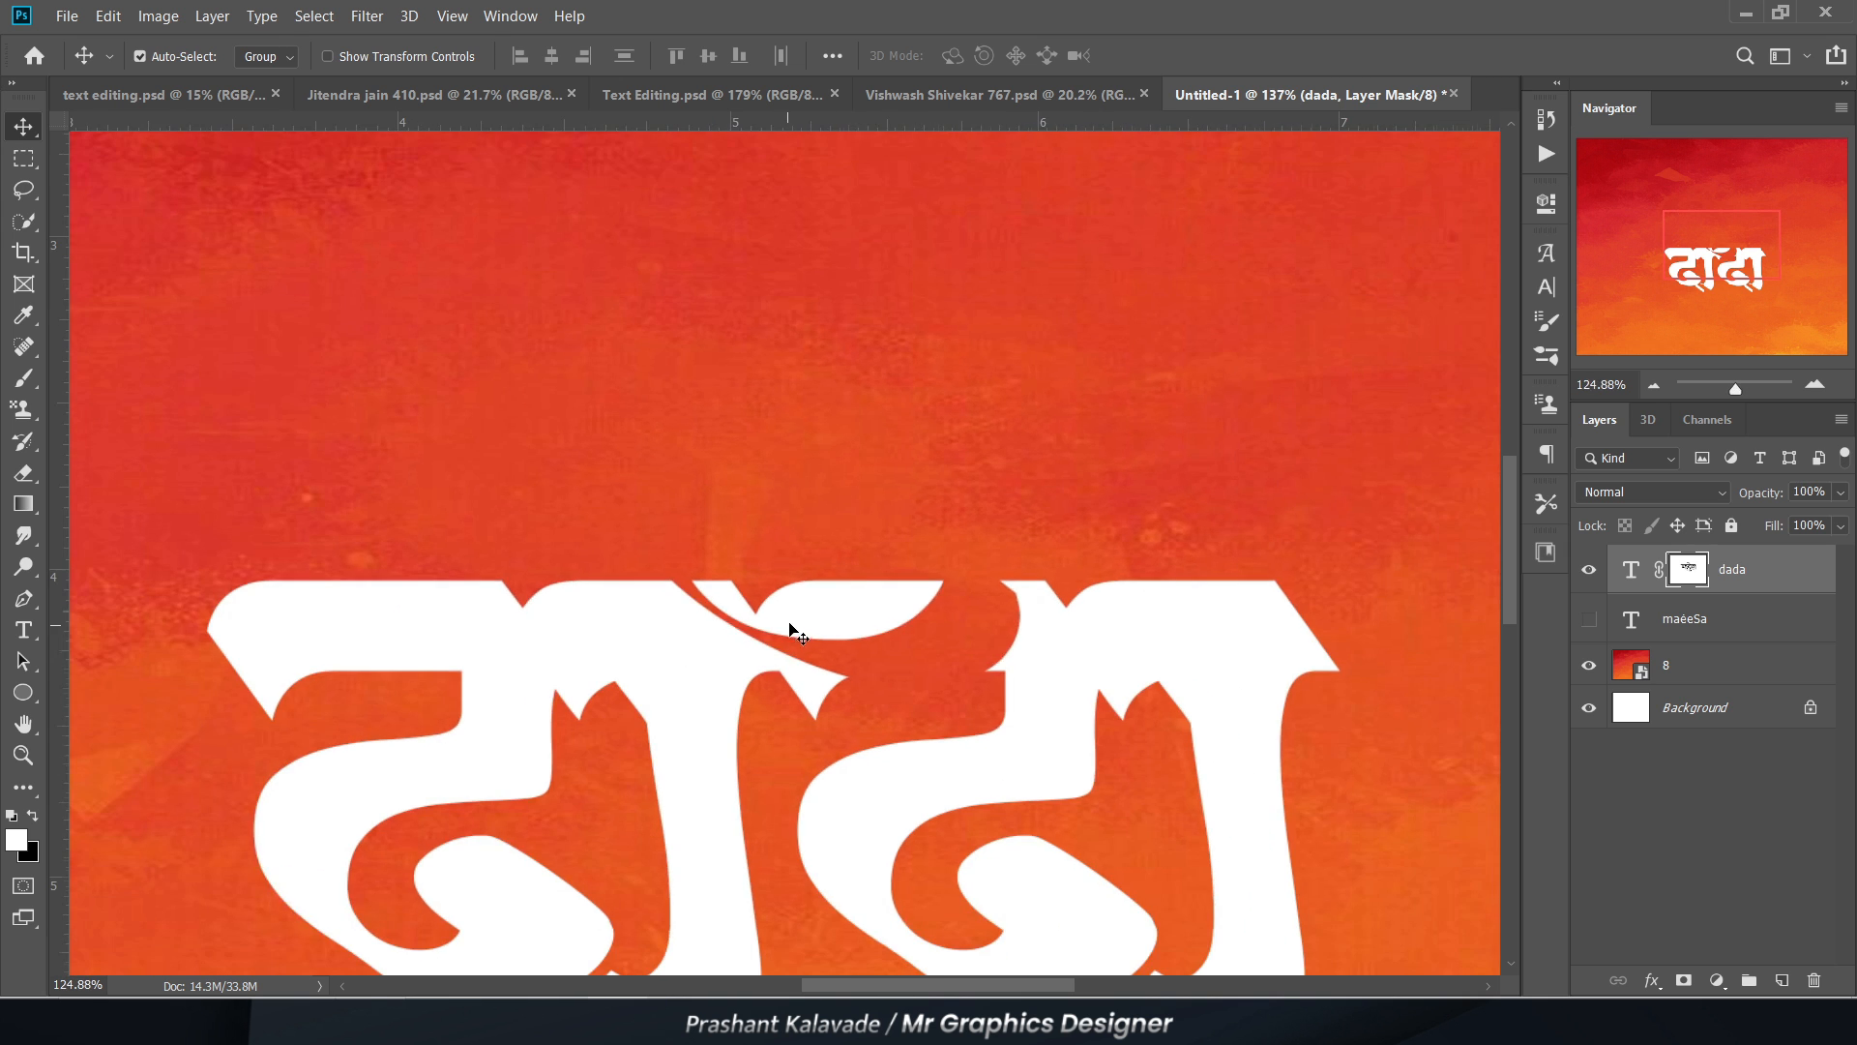
scroll(916, 654, up, 2)
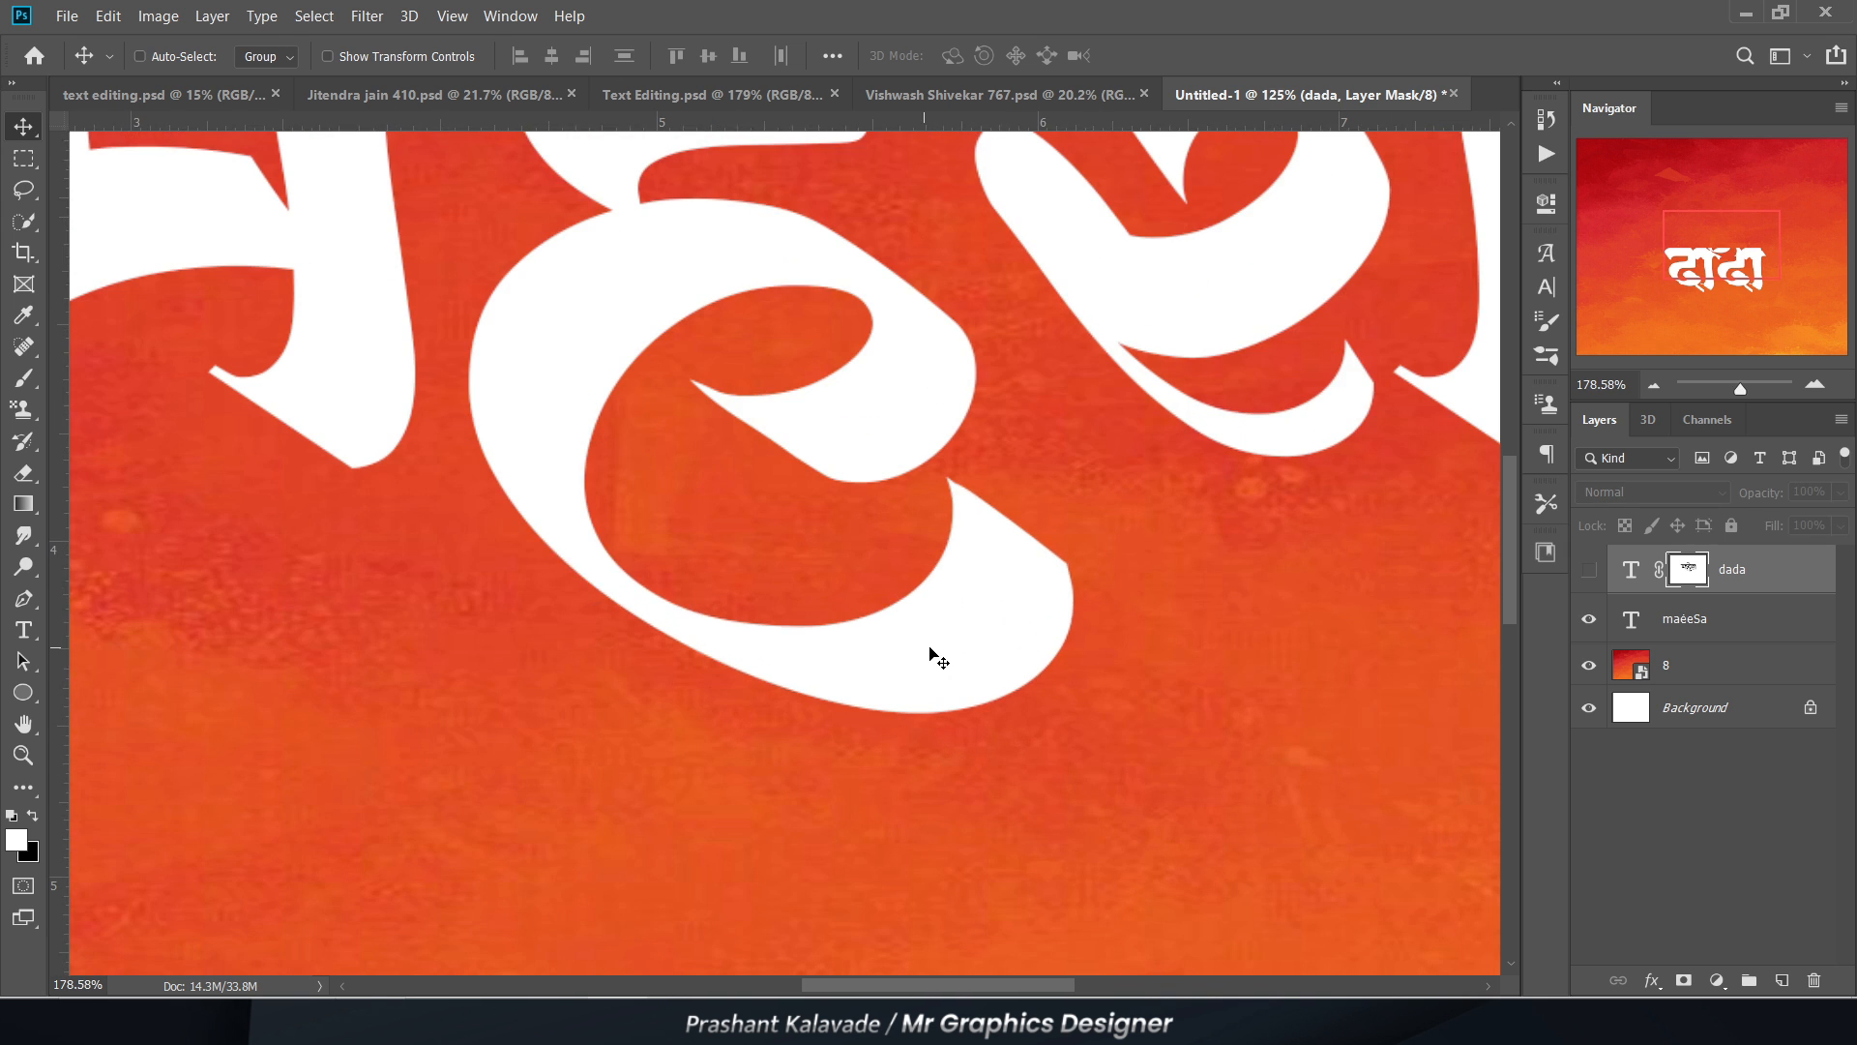
Step: Undo the mask fill and the selection's contraction, then clear the selection
scroll(932, 654, up, 3)
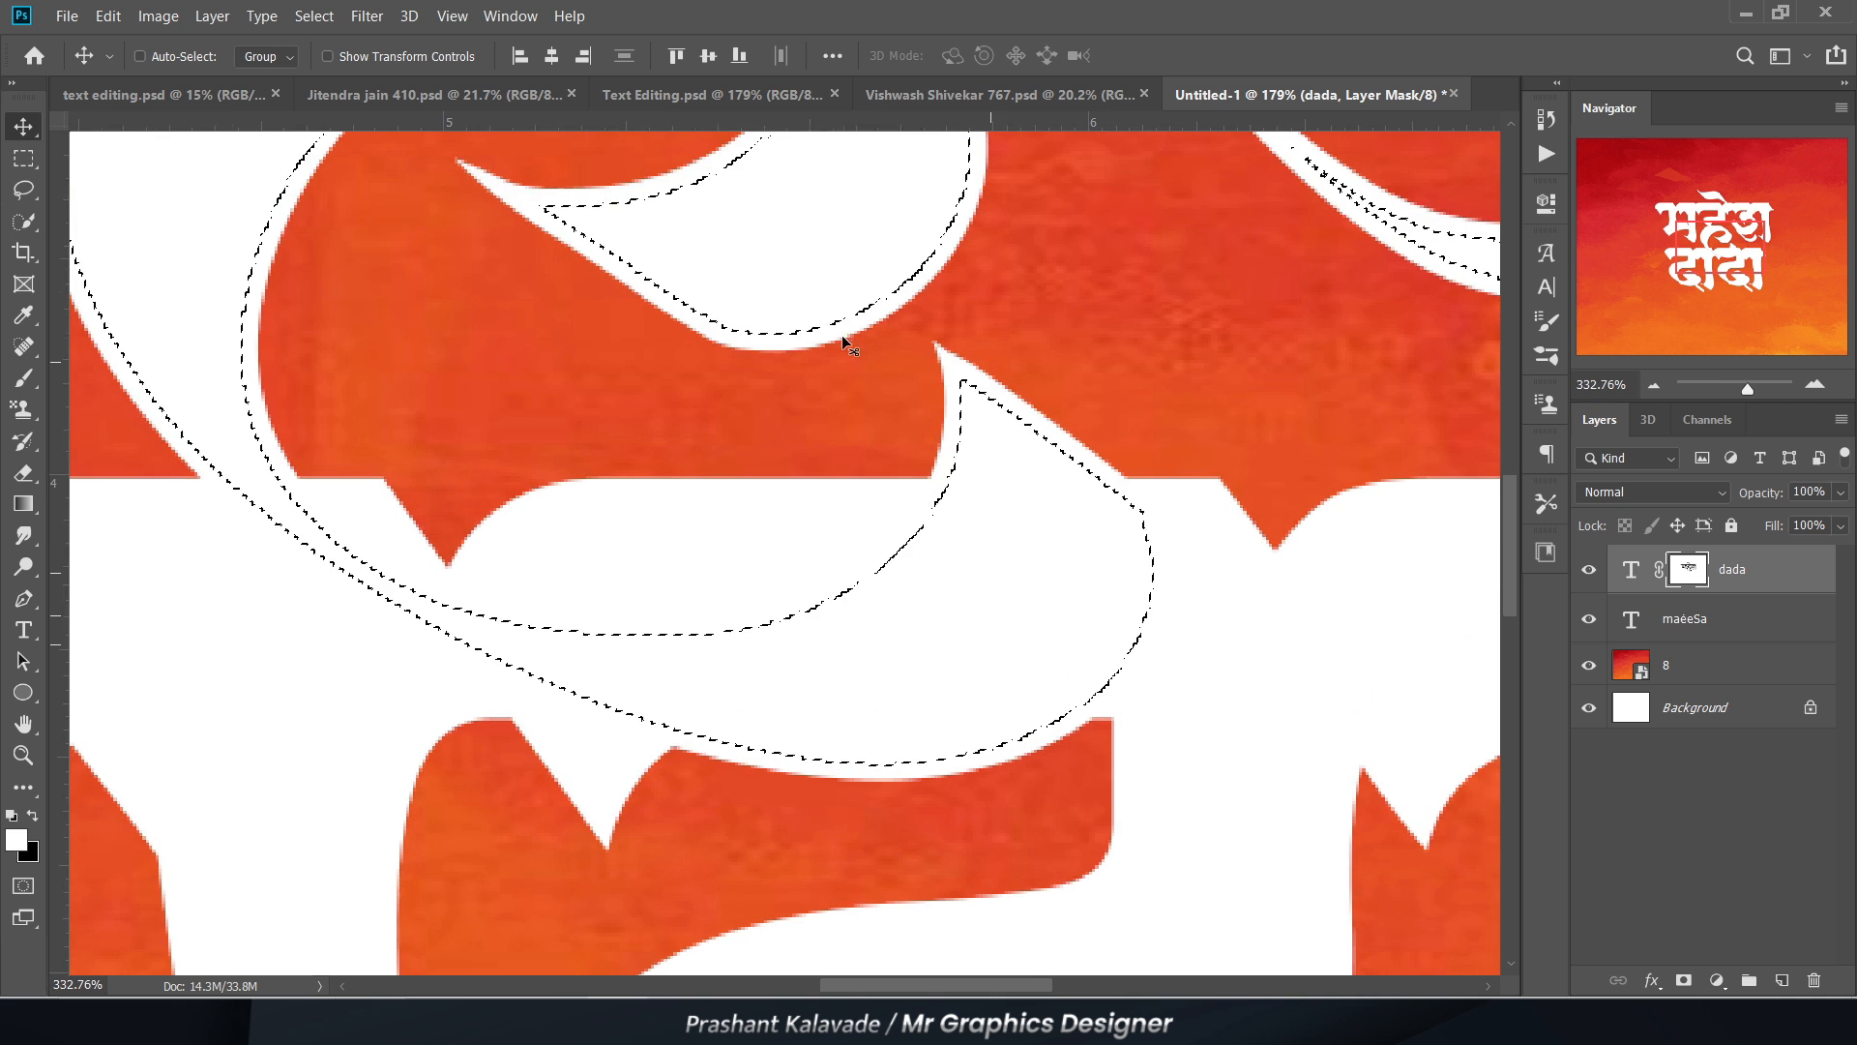
drag(1104, 562, 1101, 606)
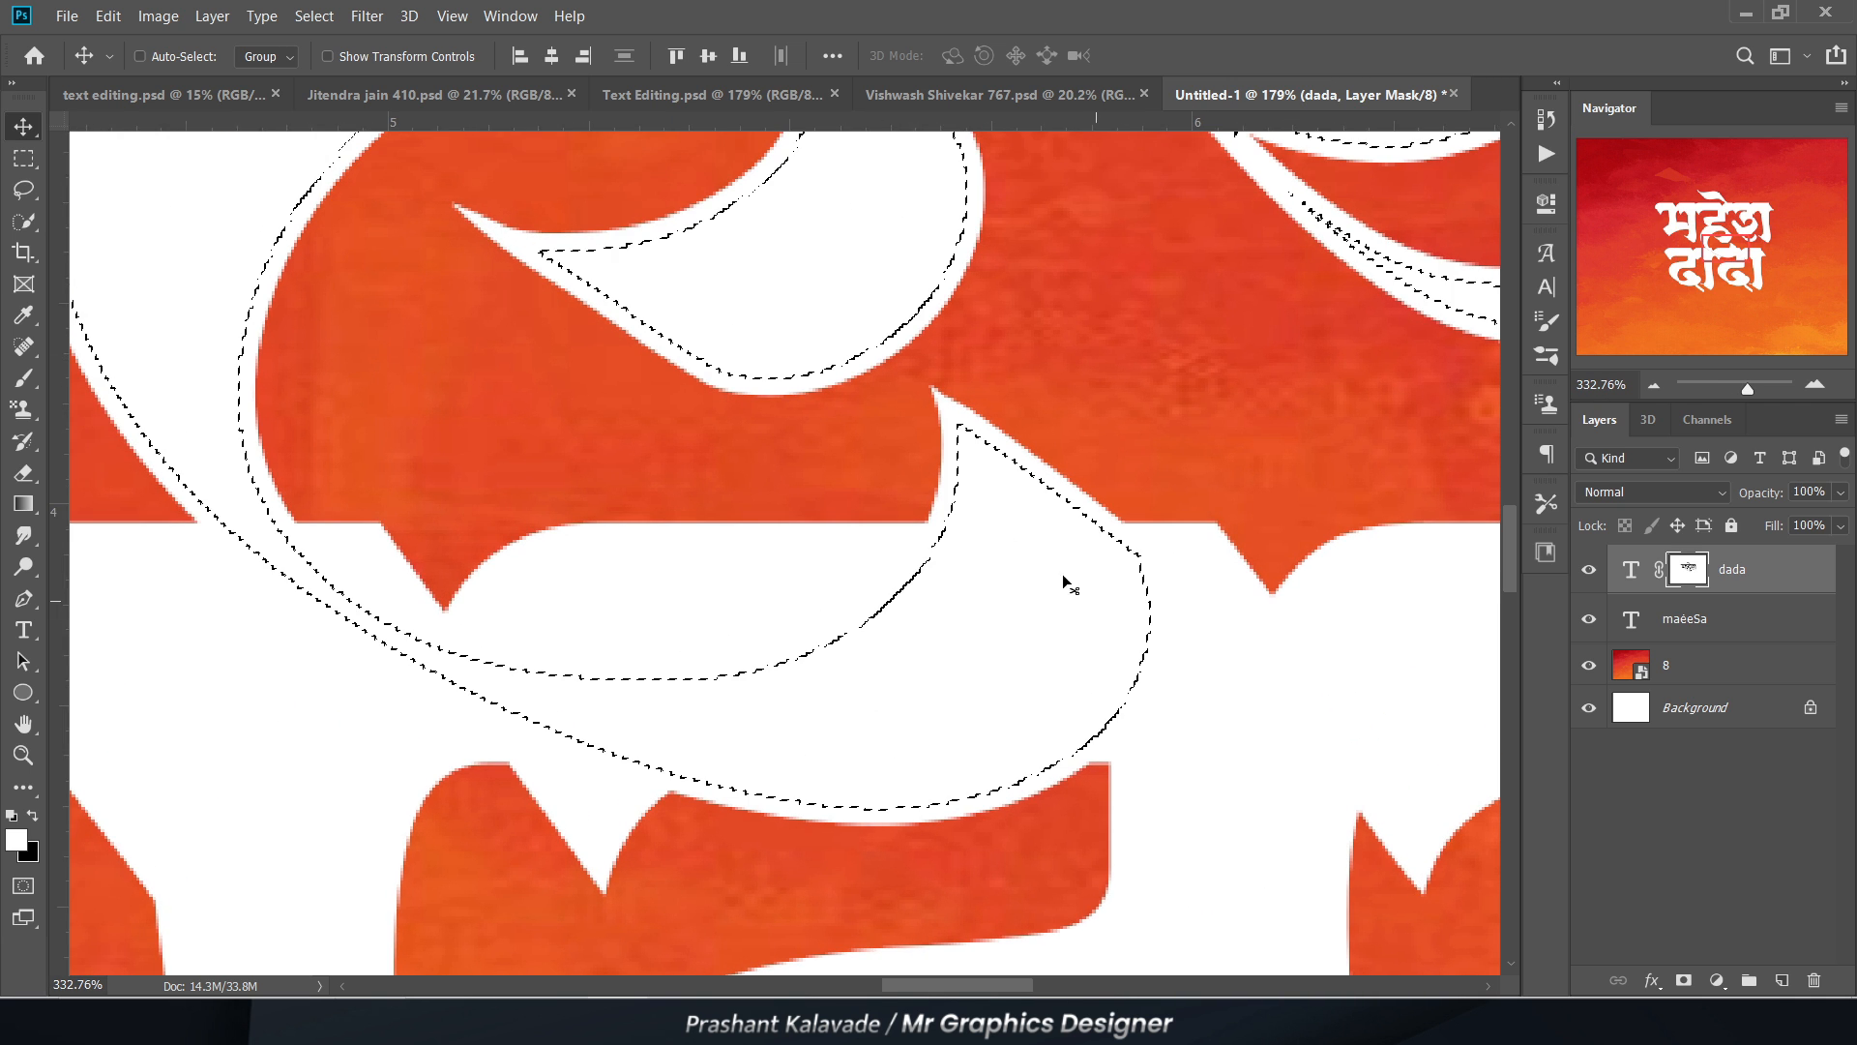
scroll(968, 476, up, 3)
key(ctrl)
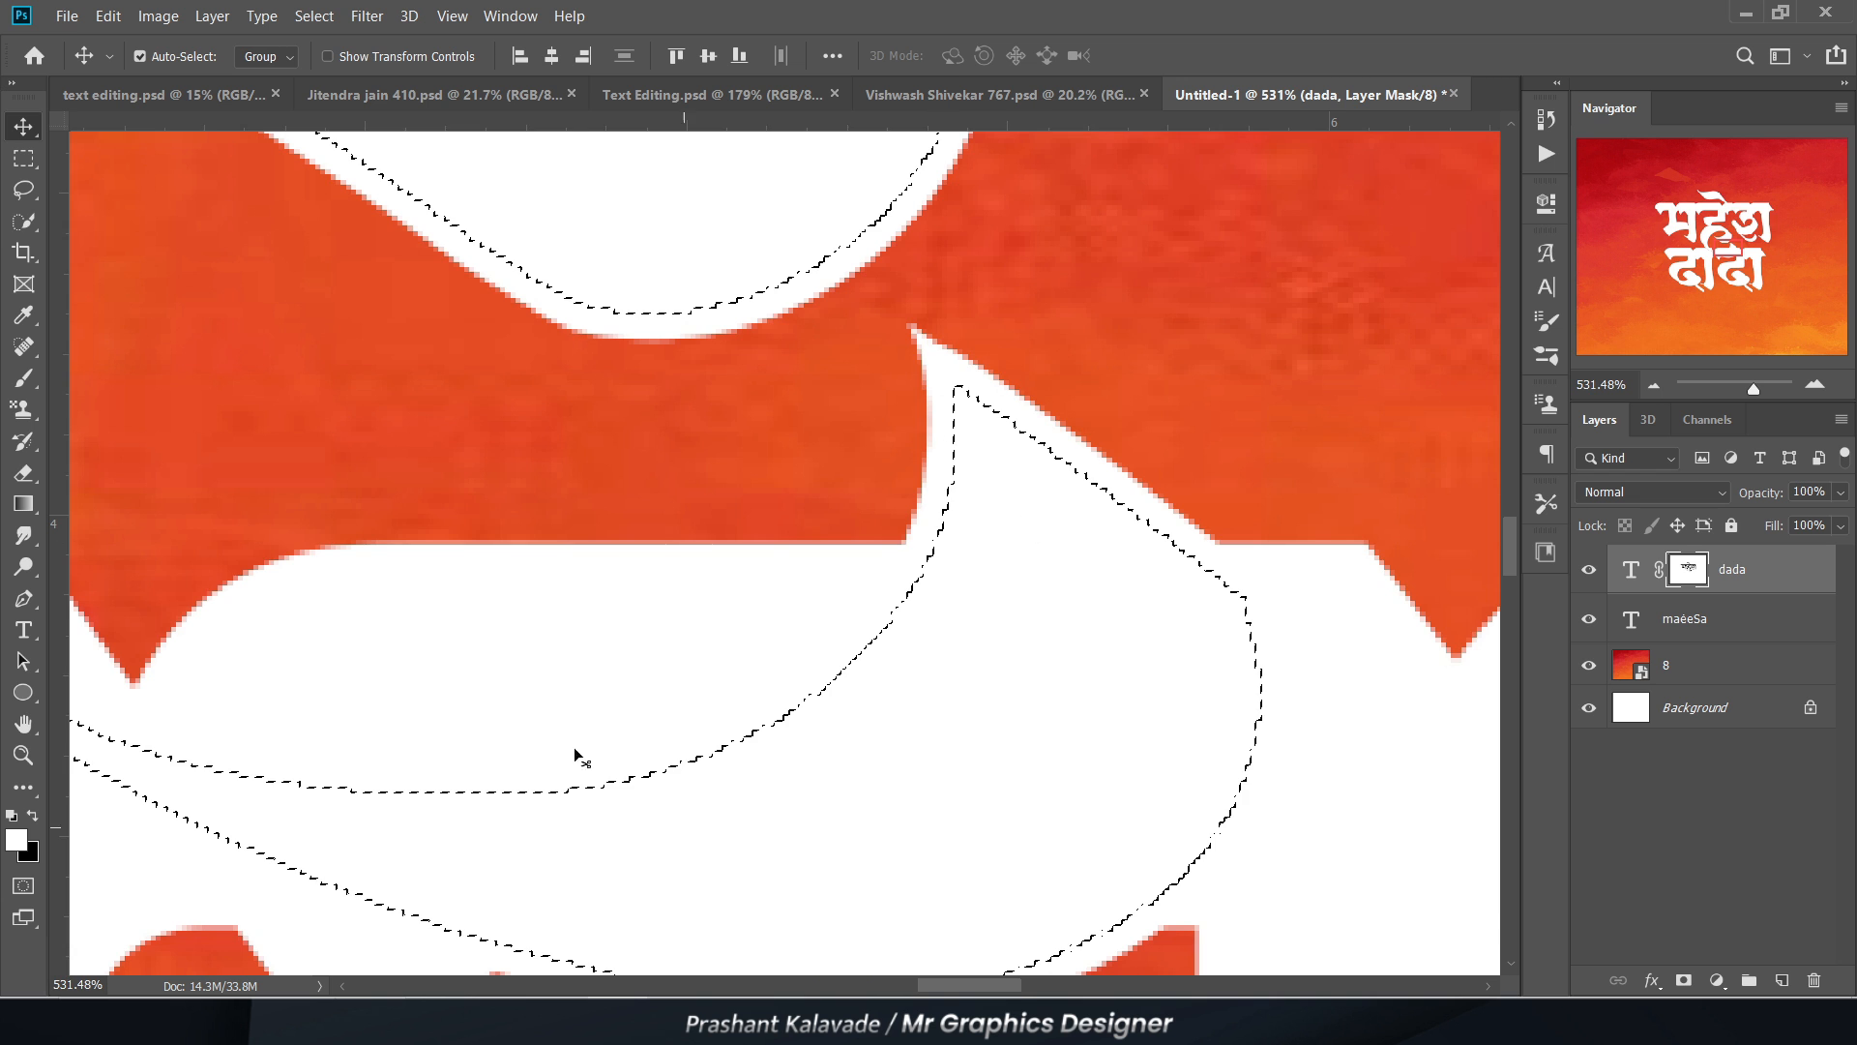
scroll(840, 647, down, 2)
scroll(567, 422, down, 2)
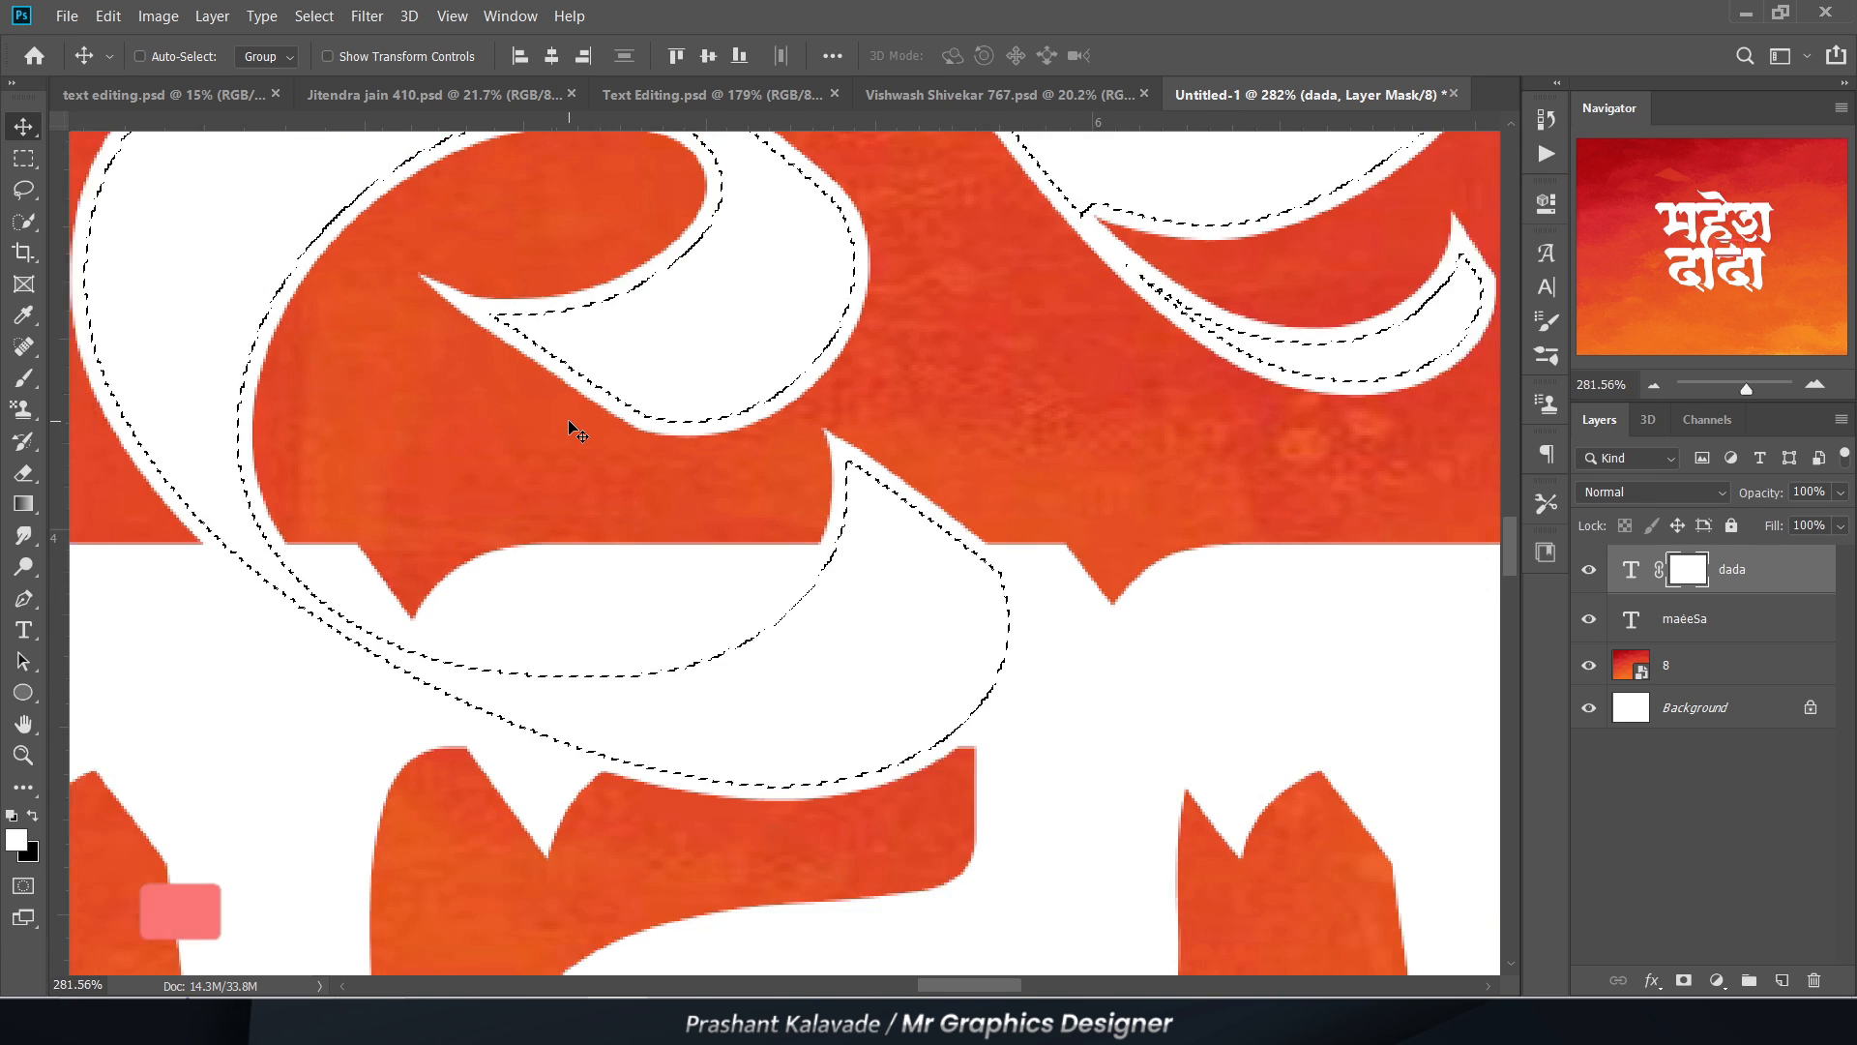
key(ctrl)
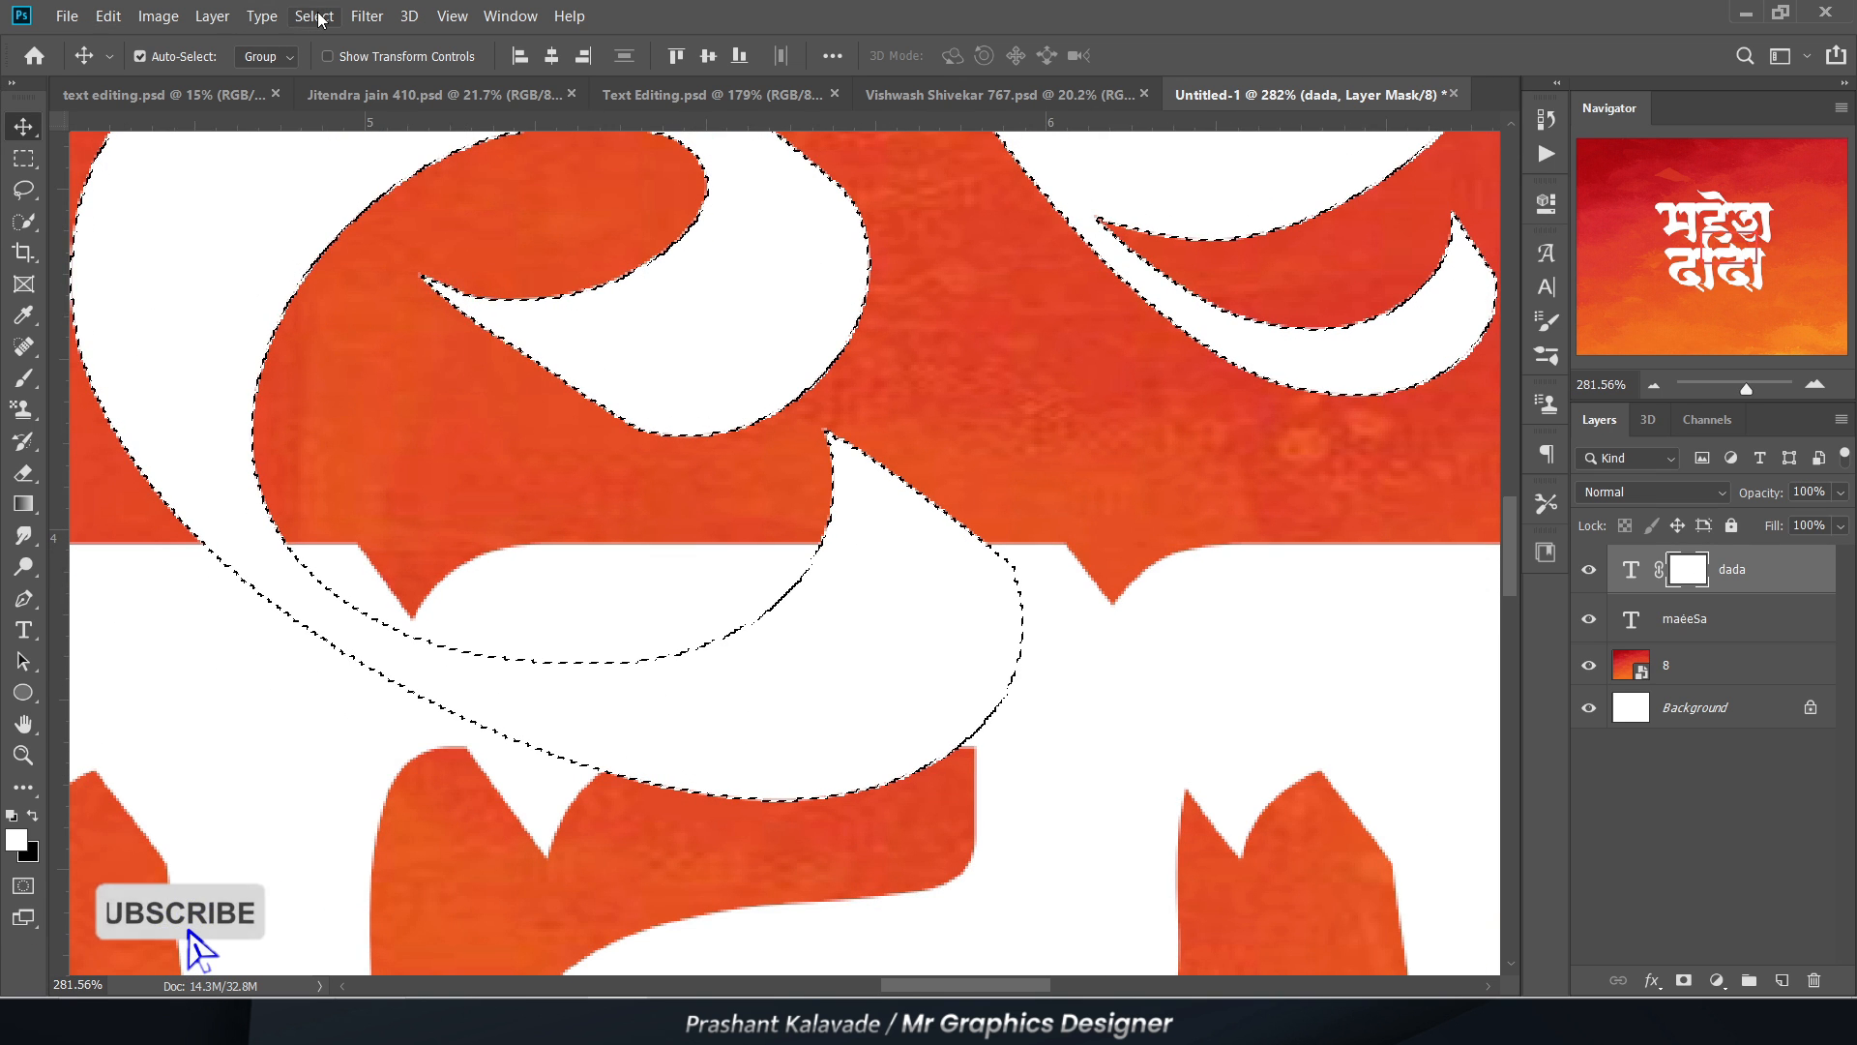
click(314, 16)
click(666, 293)
key(ctrl+d)
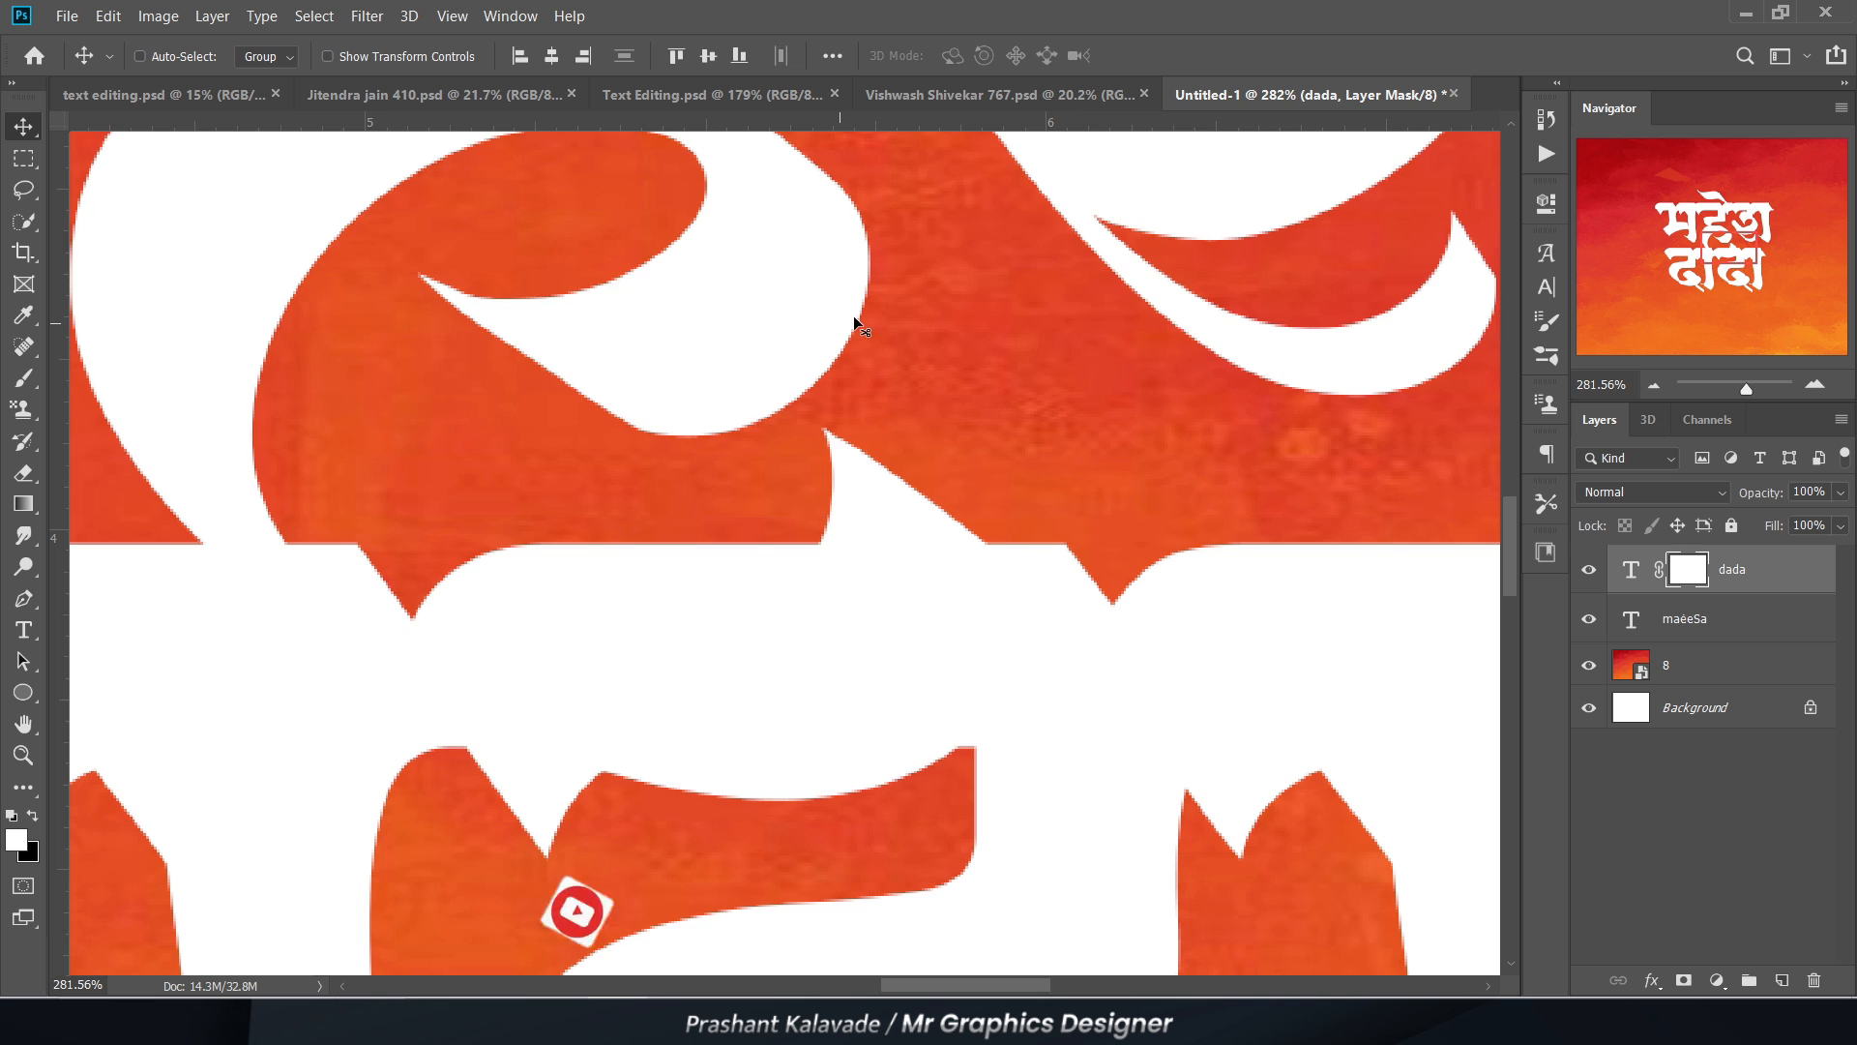
Step: Load the upper word's outline as a selection while keeping the dada layer mask active
ctrl+click(1631, 624)
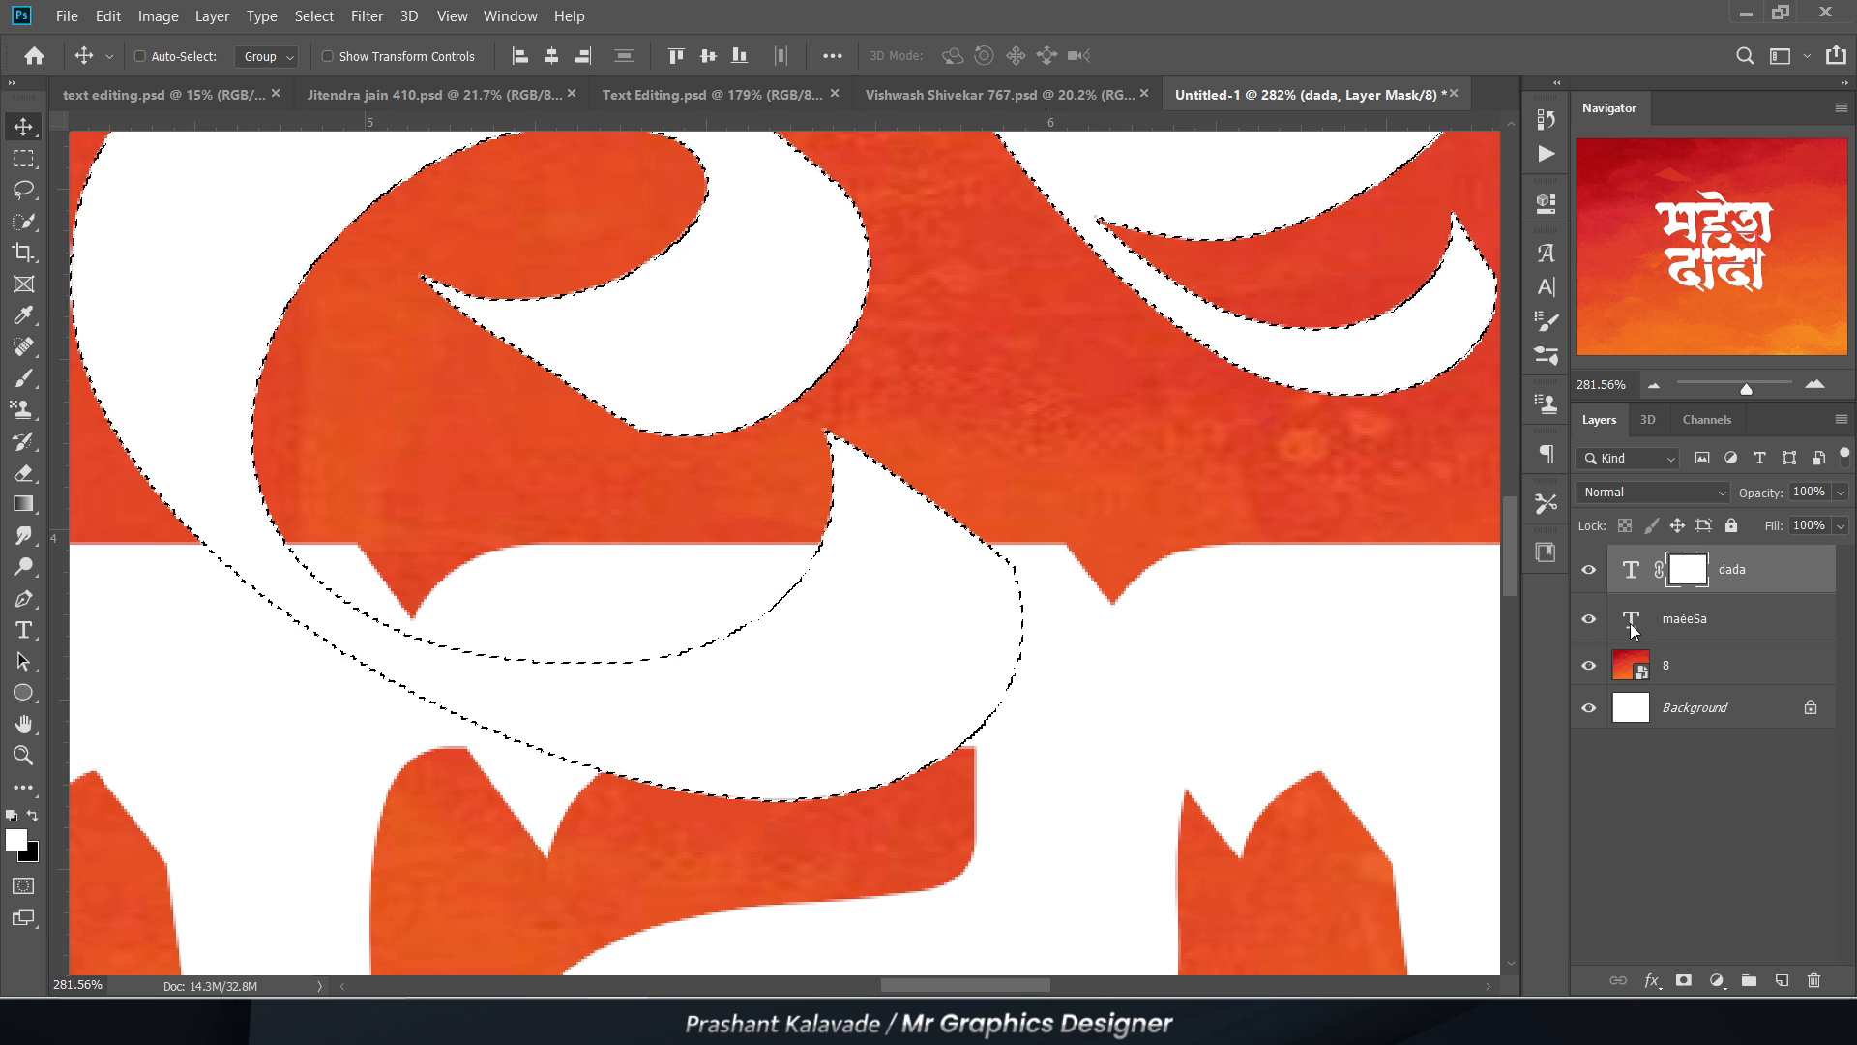
scroll(875, 613, down, 5)
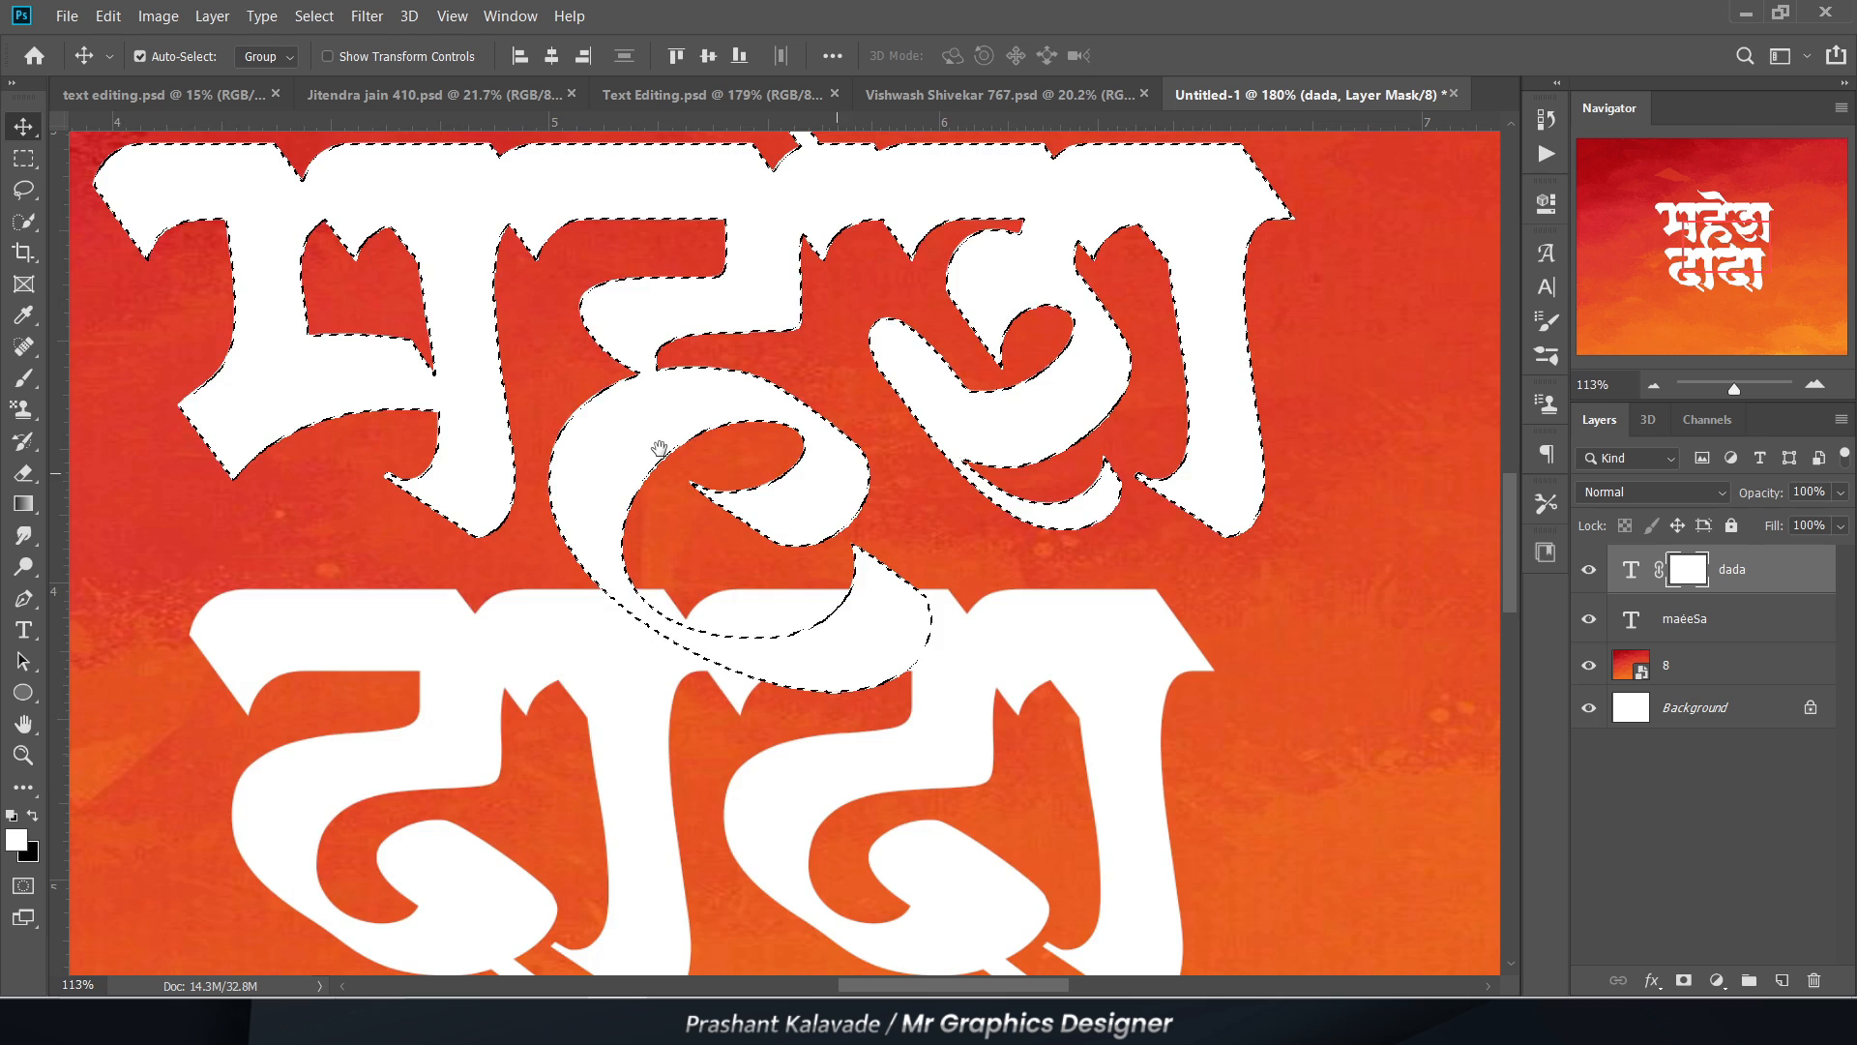
drag(619, 421, 725, 549)
scroll(335, 294, up, 3)
scroll(315, 299, down, 3)
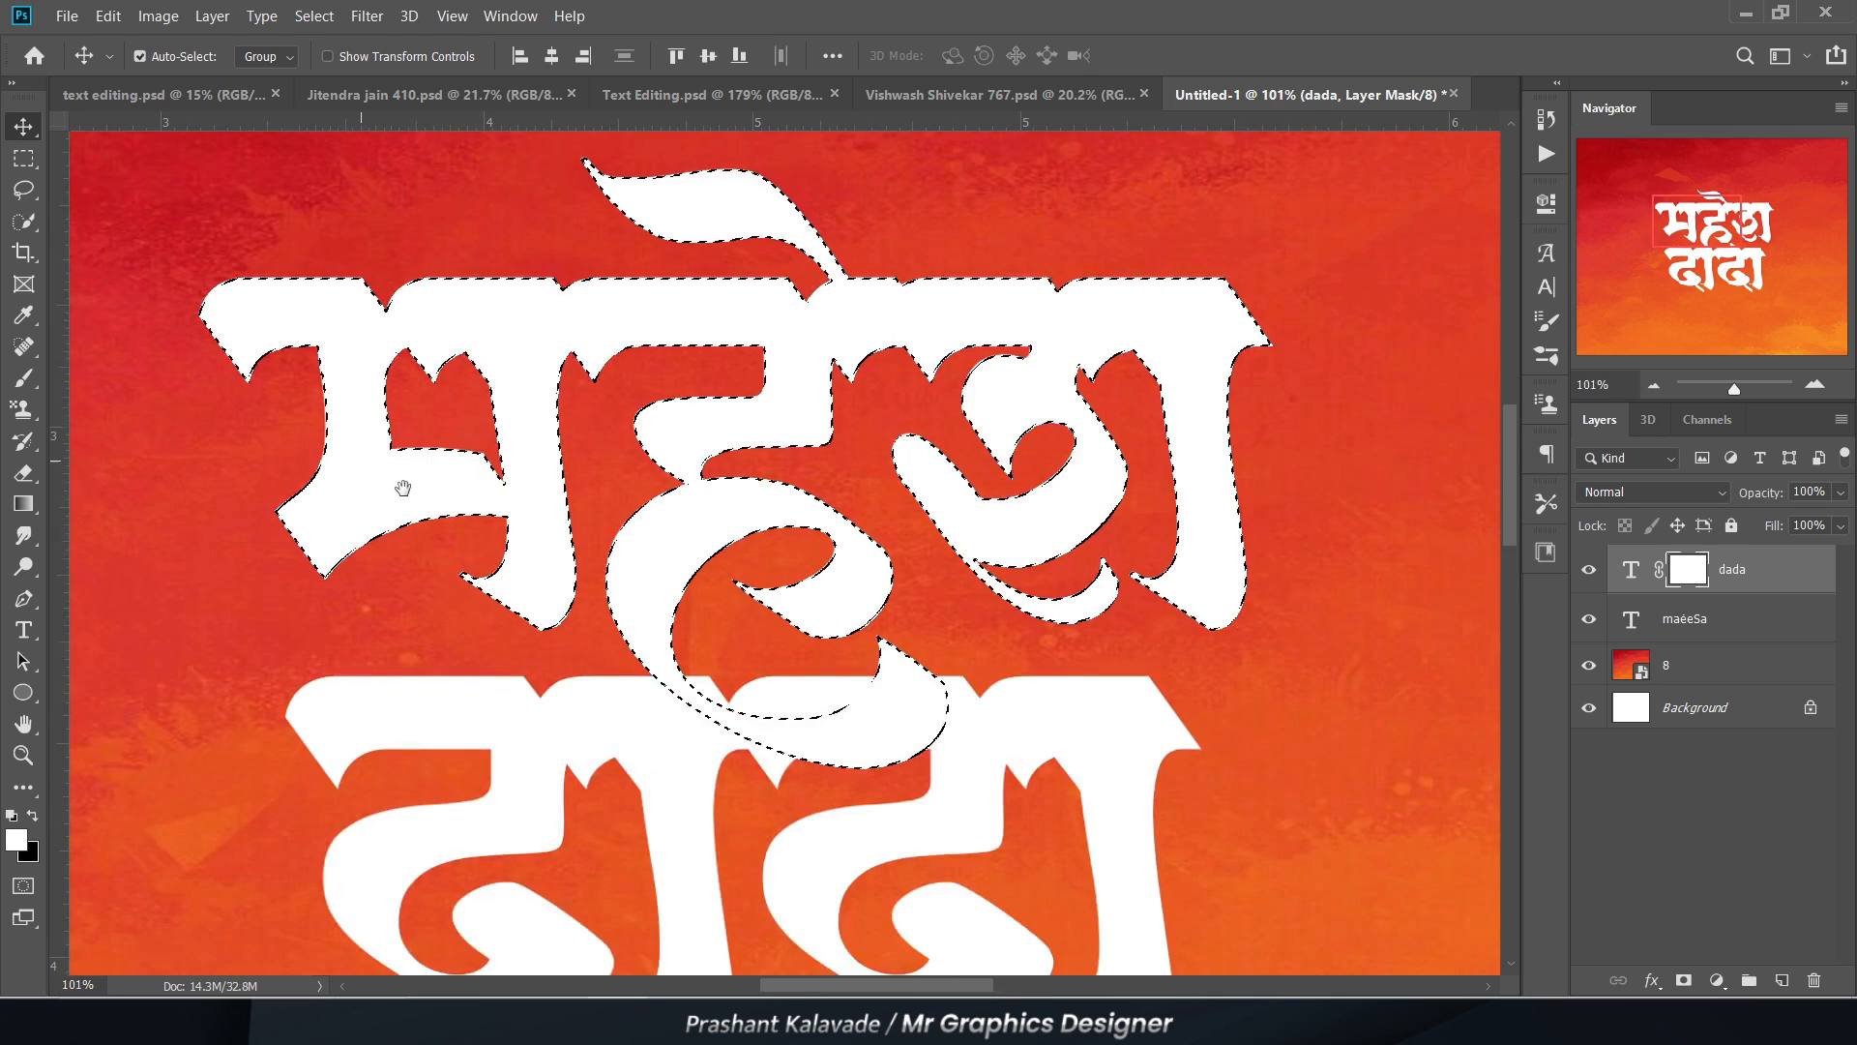
drag(403, 489, 410, 410)
scroll(793, 542, up, 3)
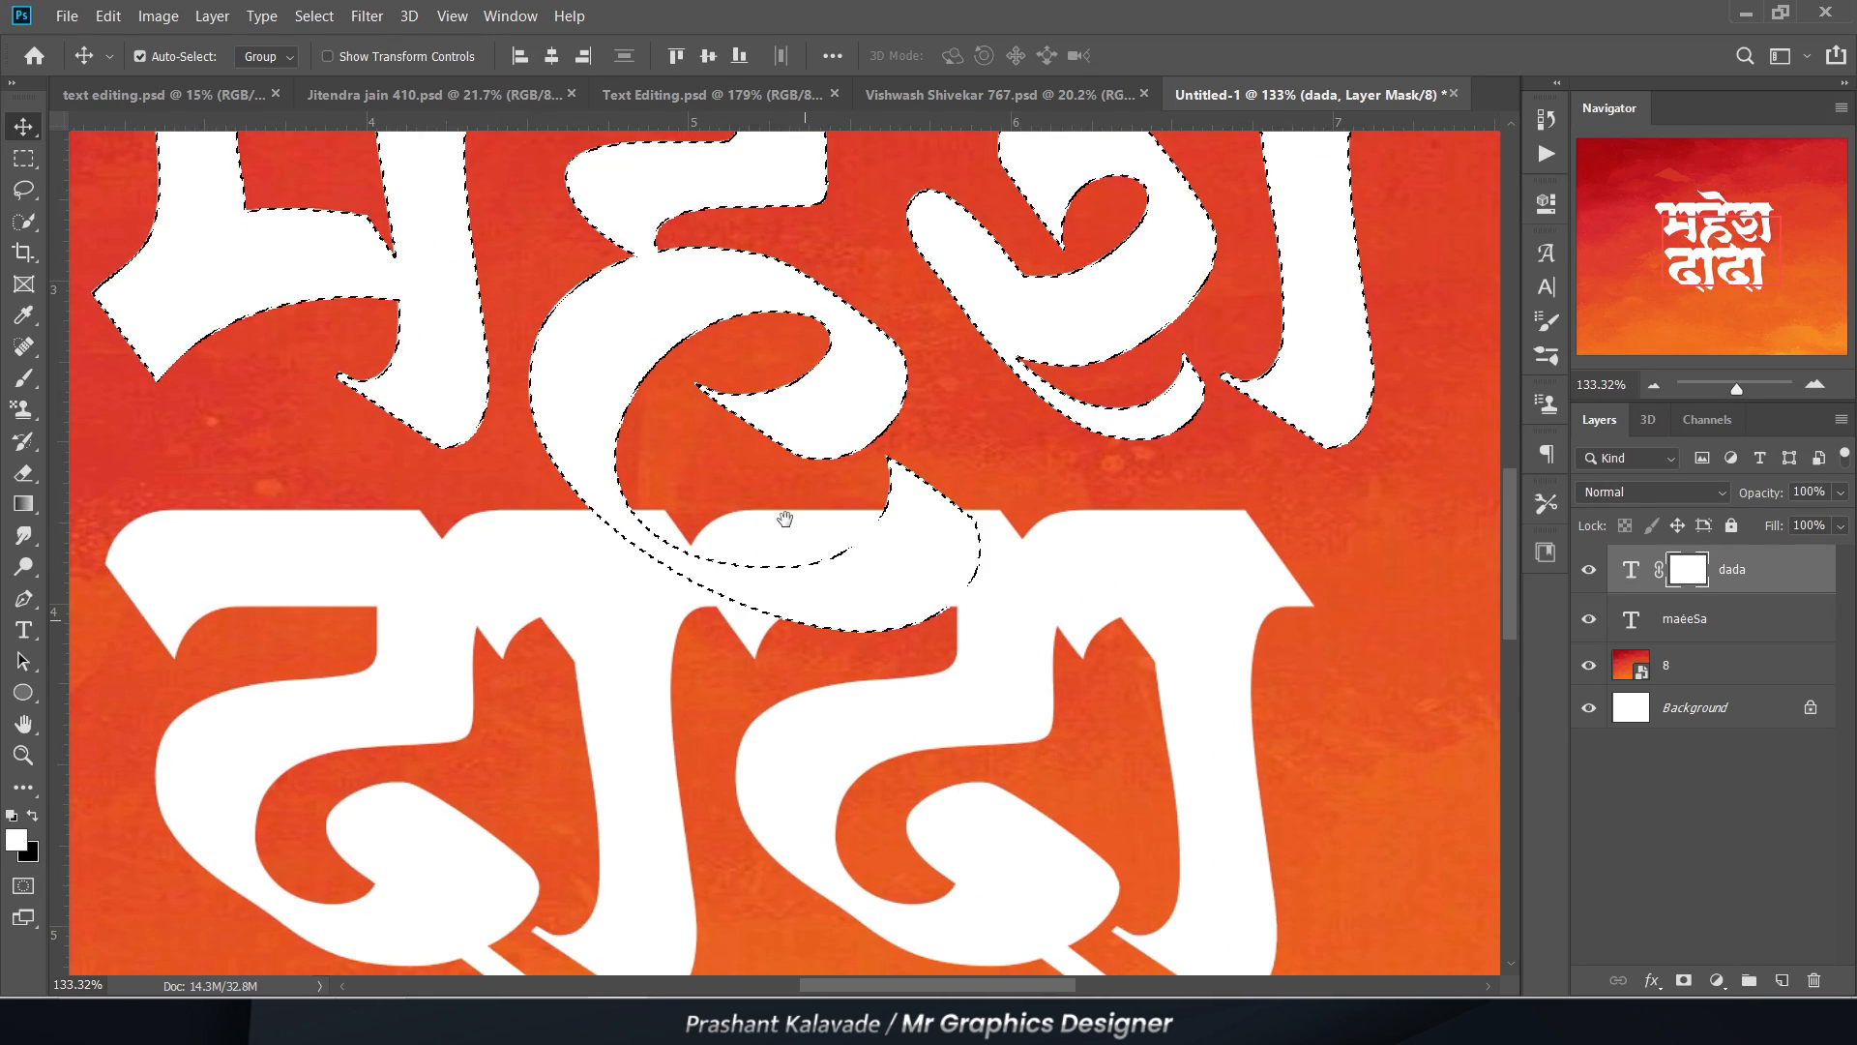
Step: Expand the upper word's outline selection by 5 pixels
click(315, 15)
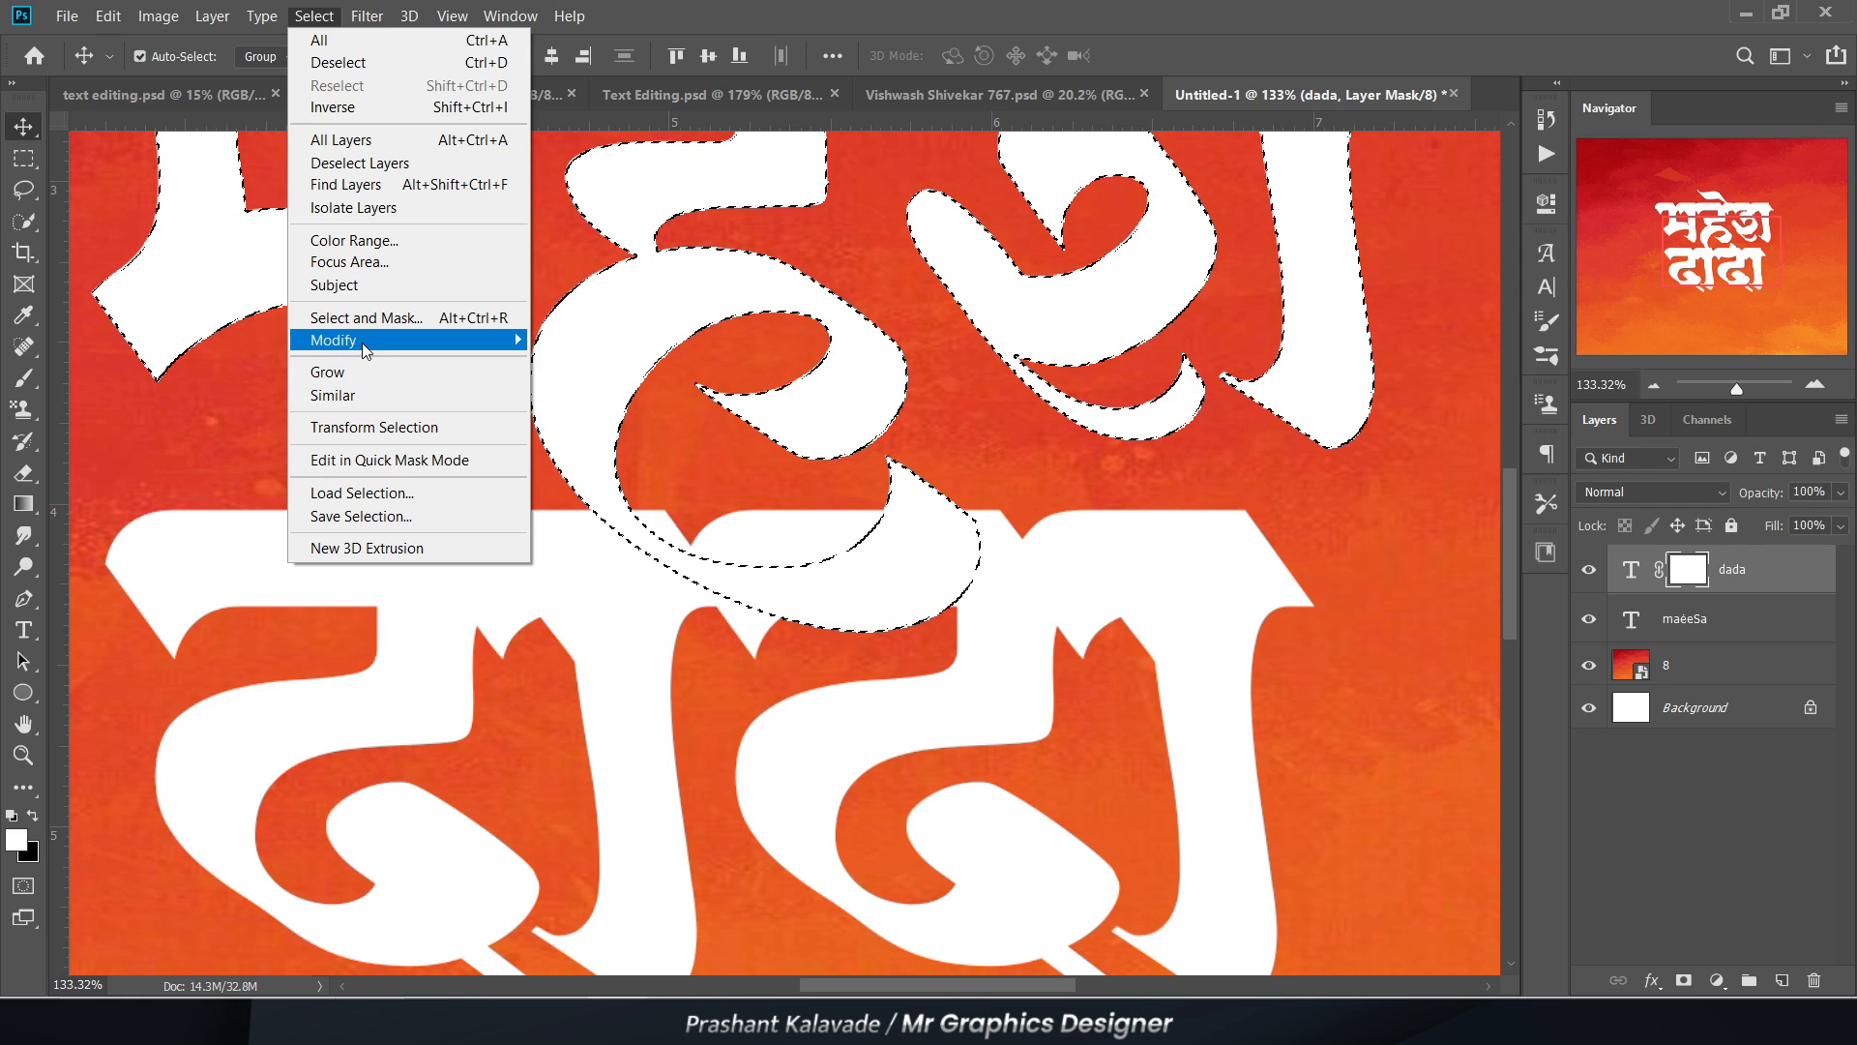
mouse_move(365, 350)
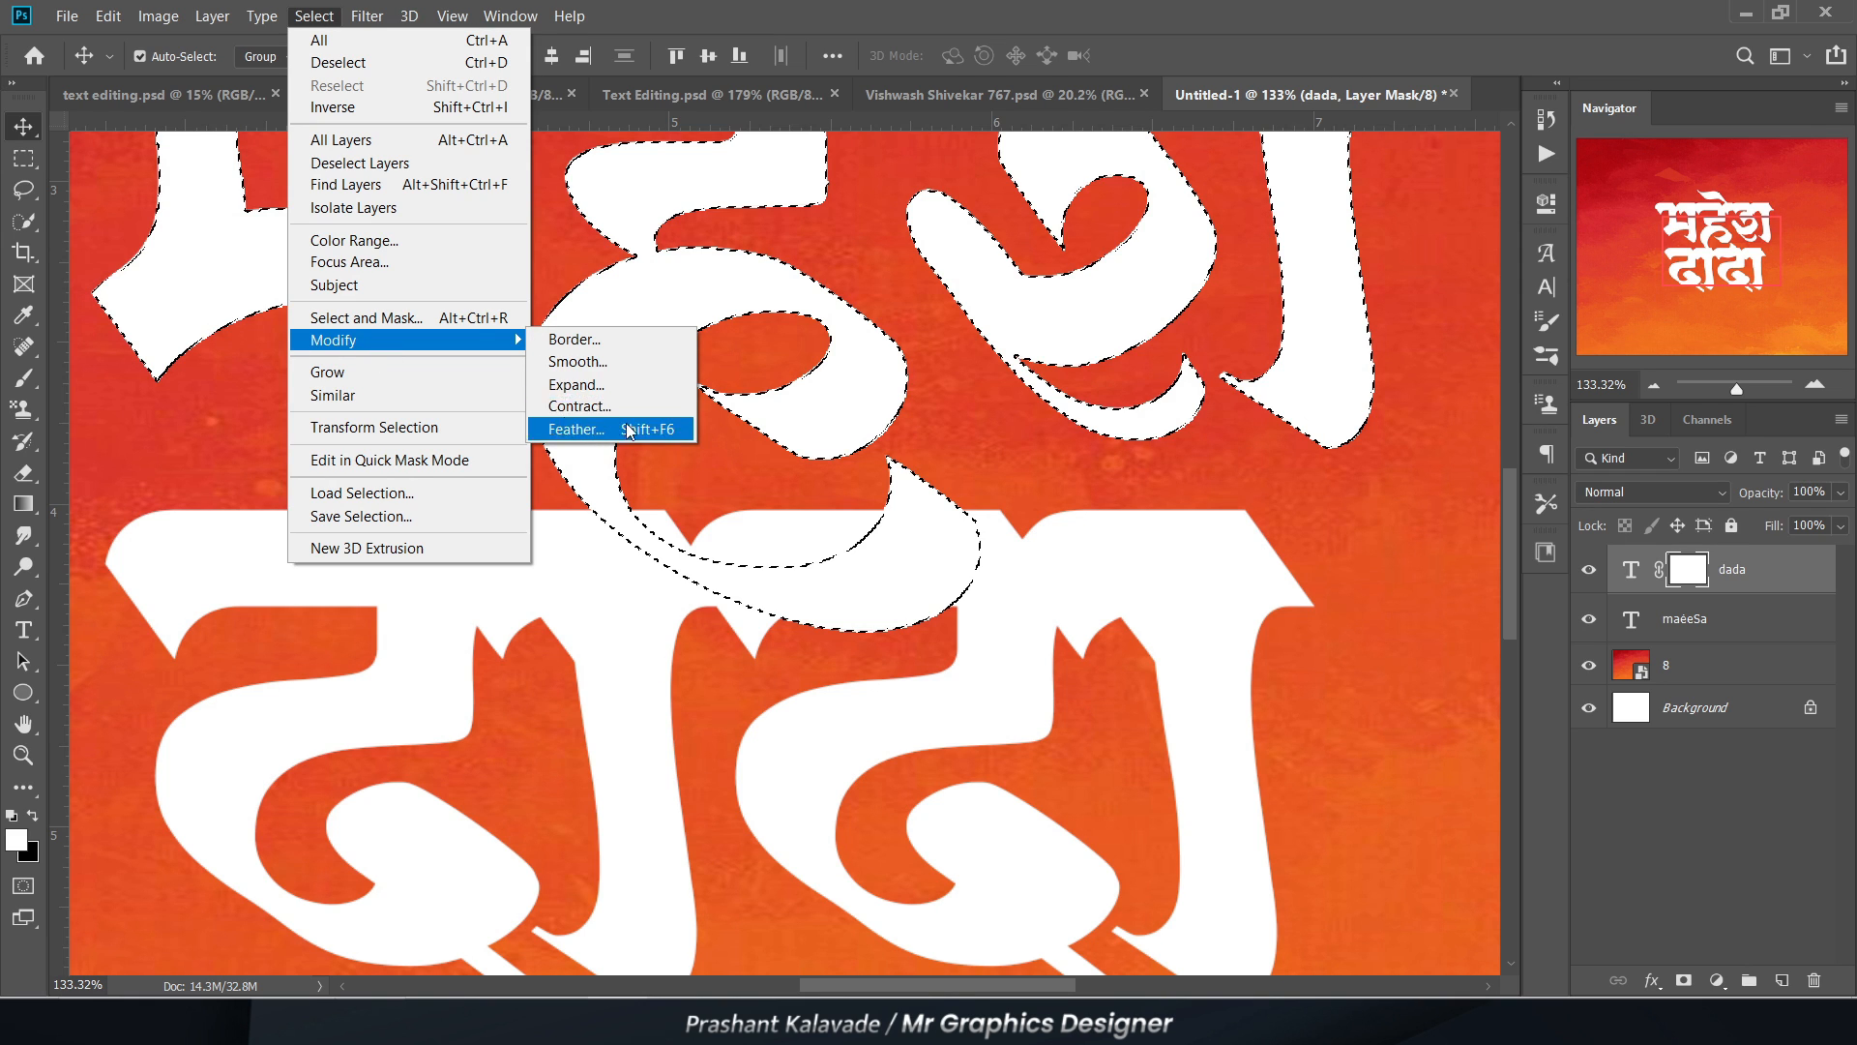
click(571, 385)
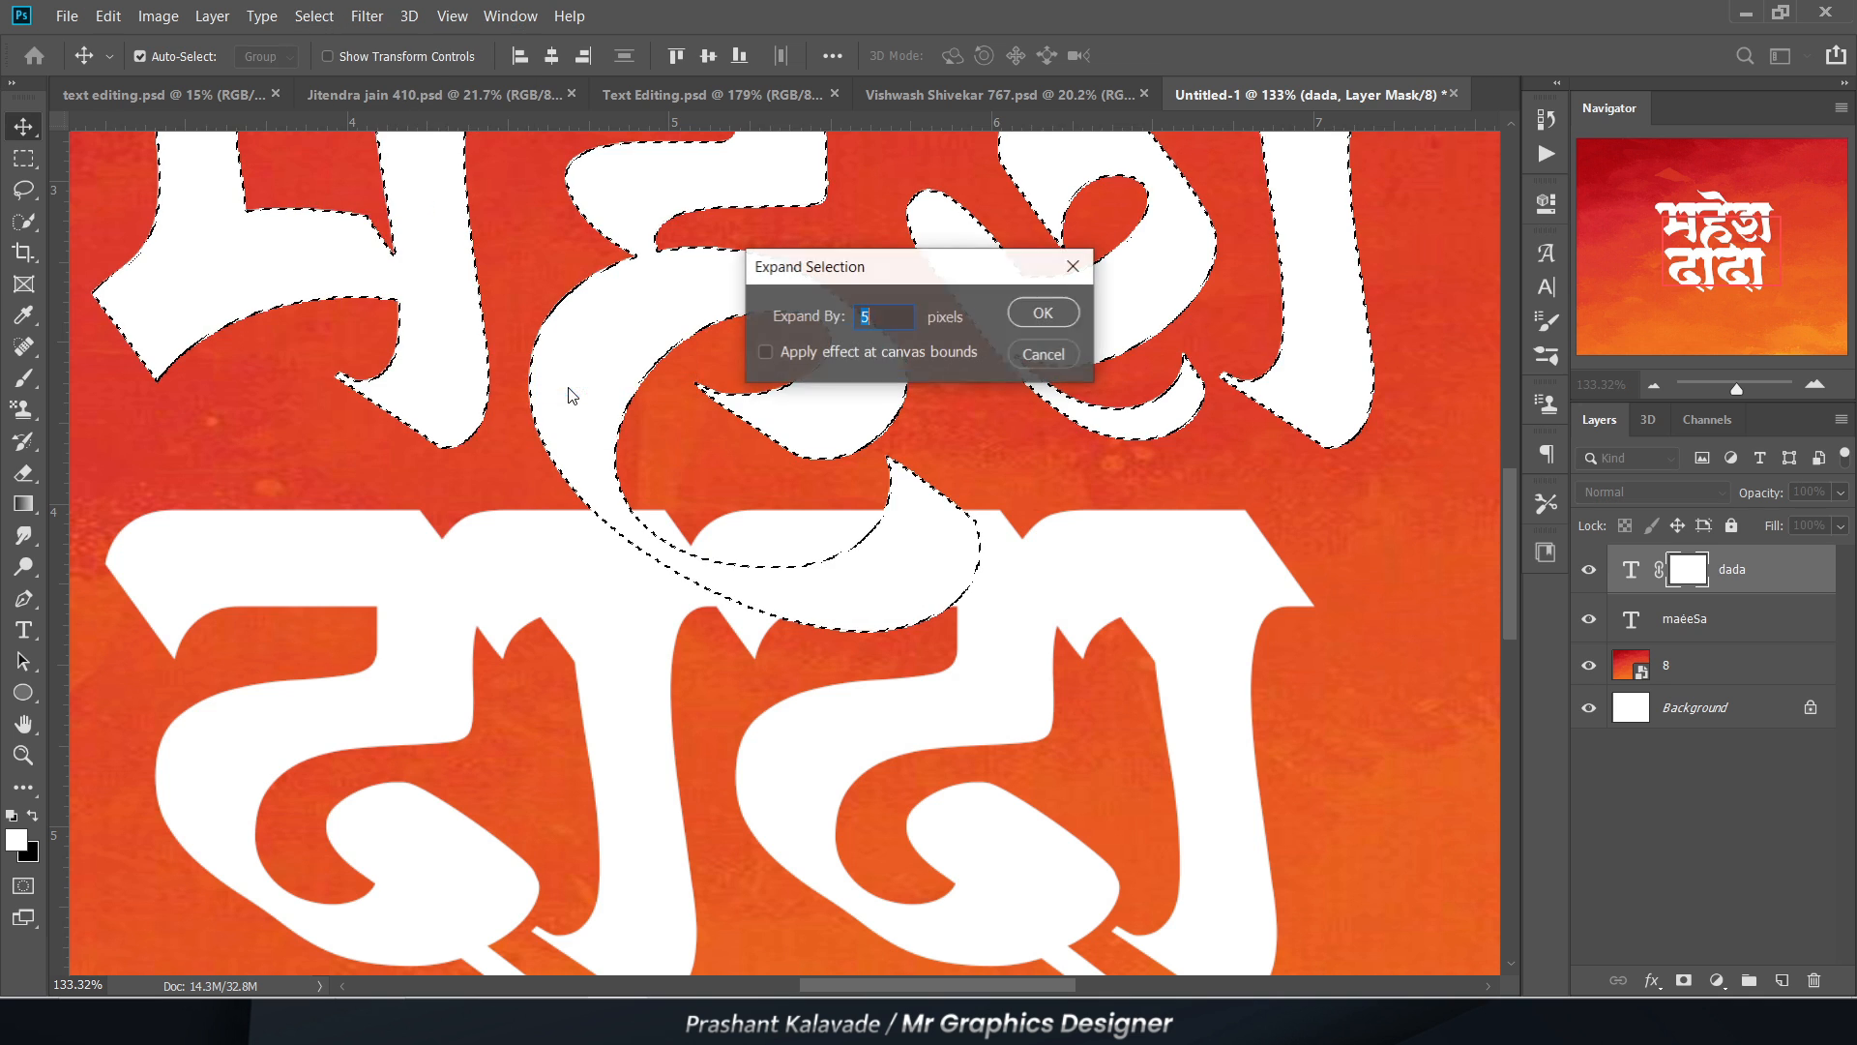
click(1045, 310)
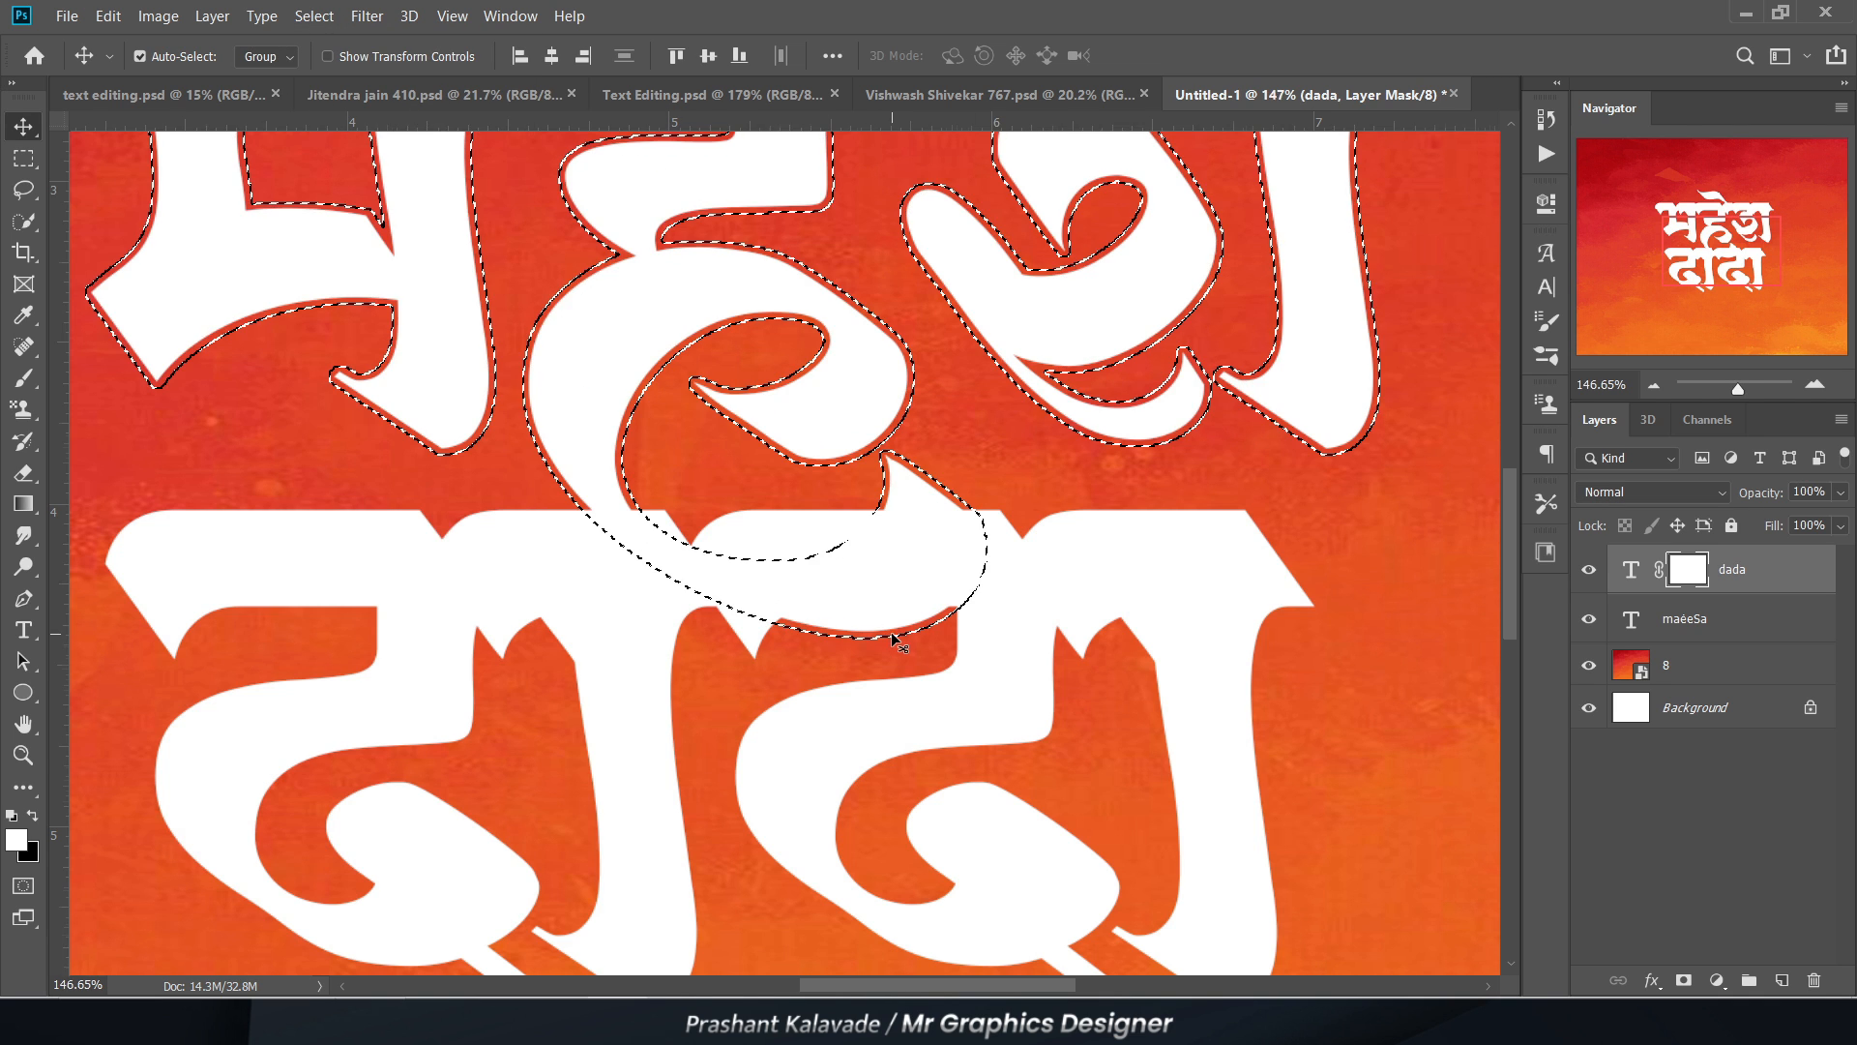
Step: Fill the expanded selection with black on the dada layer mask and deselect
scroll(892, 636, up, 8)
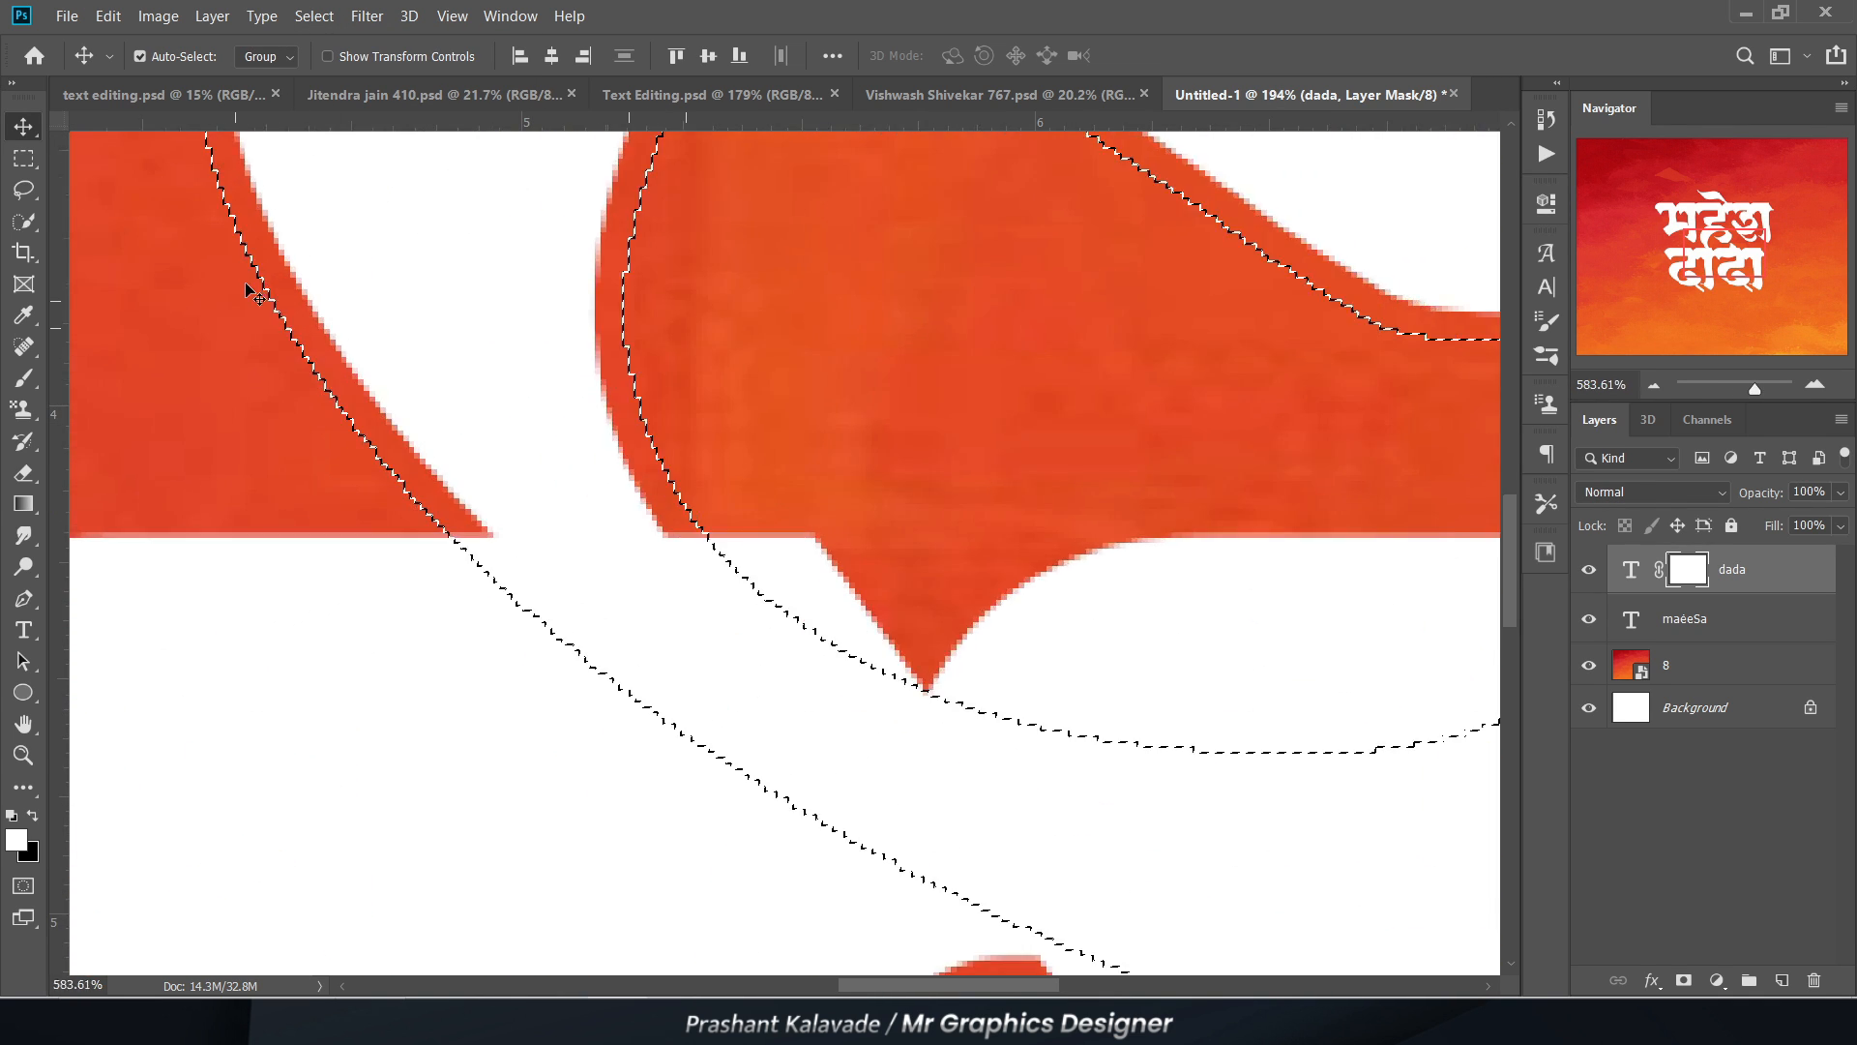
scroll(253, 295, down, 2)
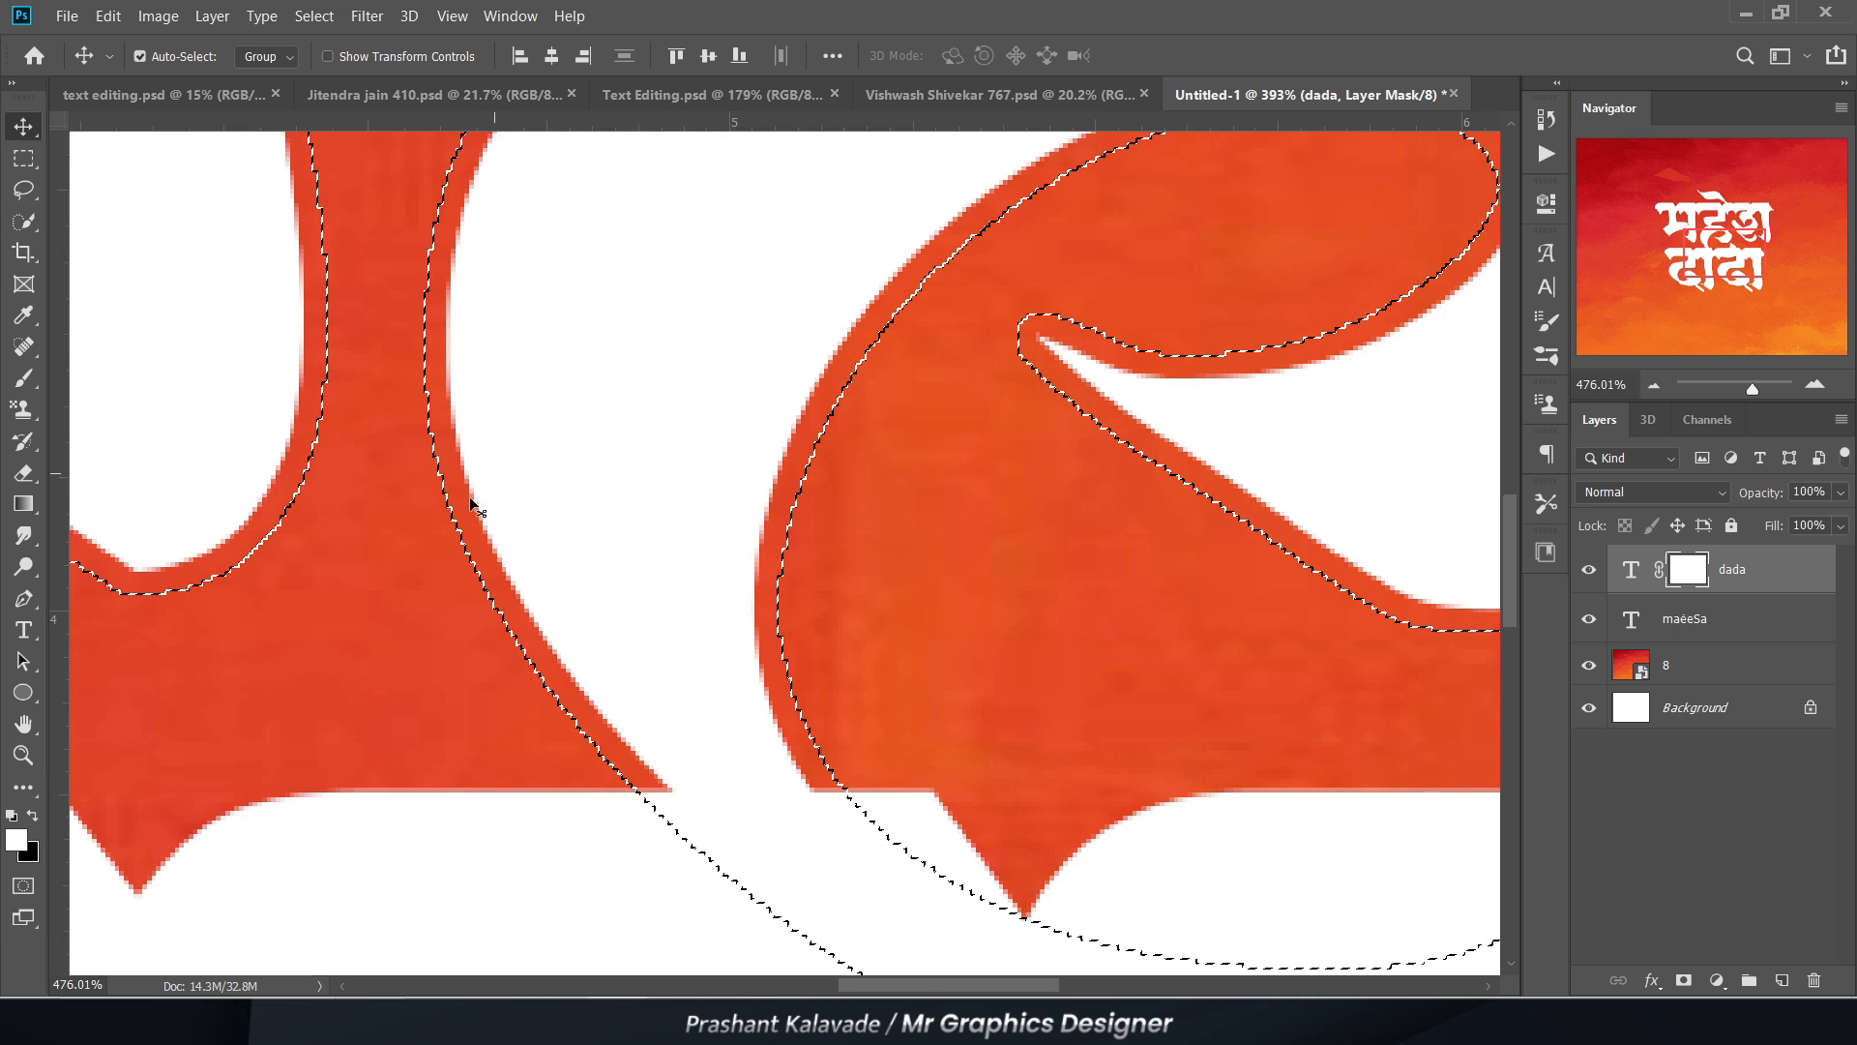
scroll(474, 505, up, 1)
scroll(803, 525, down, 5)
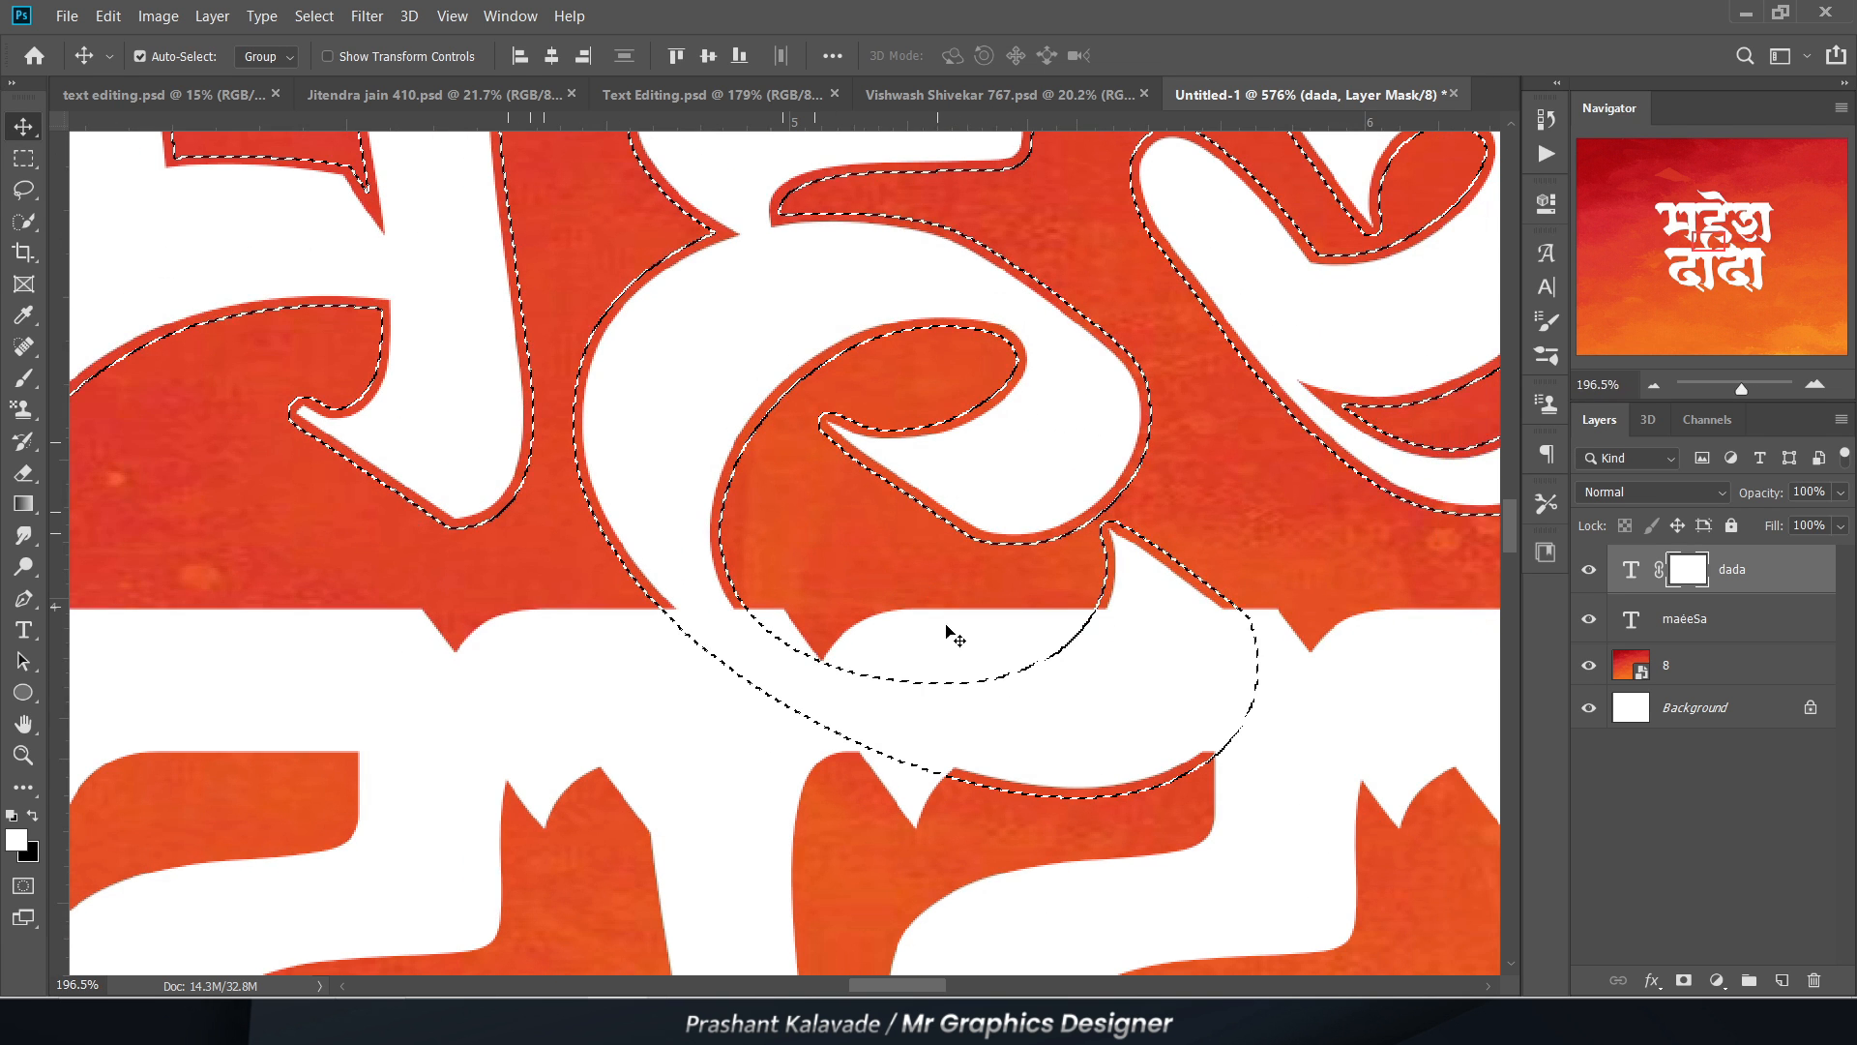
drag(838, 694, 765, 627)
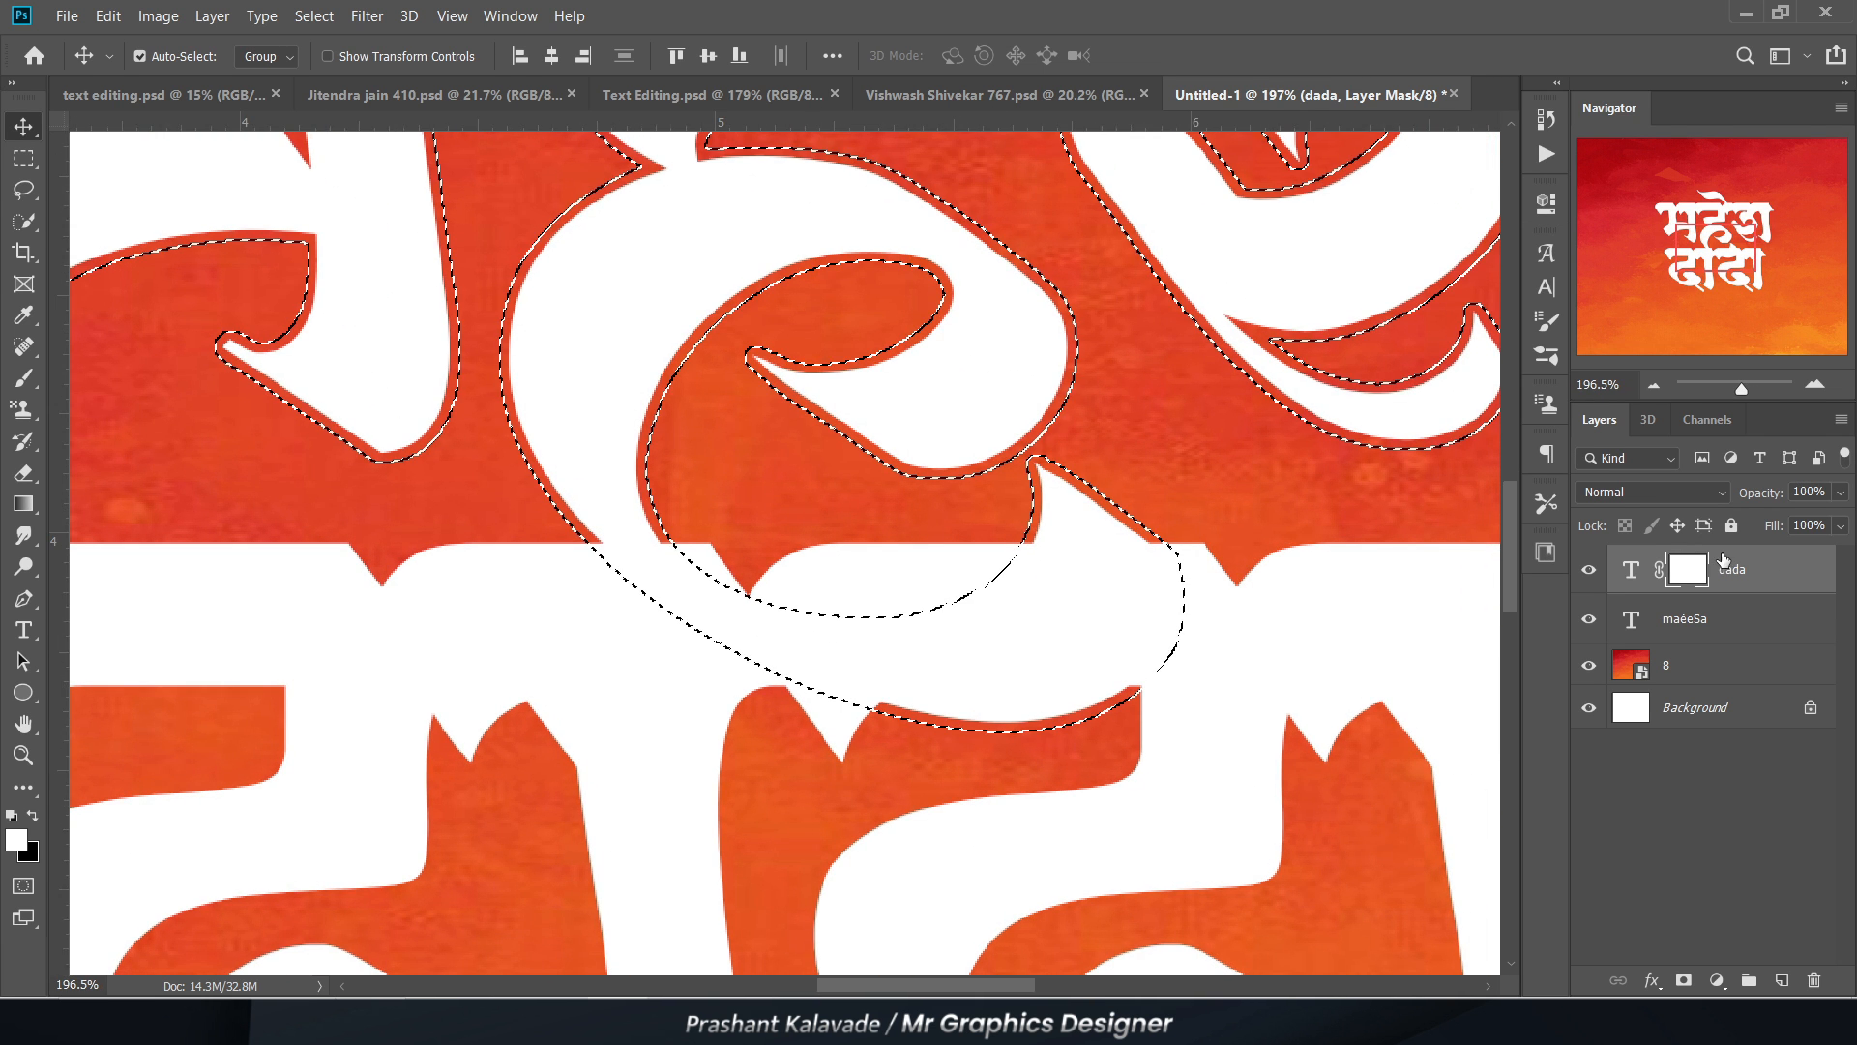
key(ctrl+BackSpace)
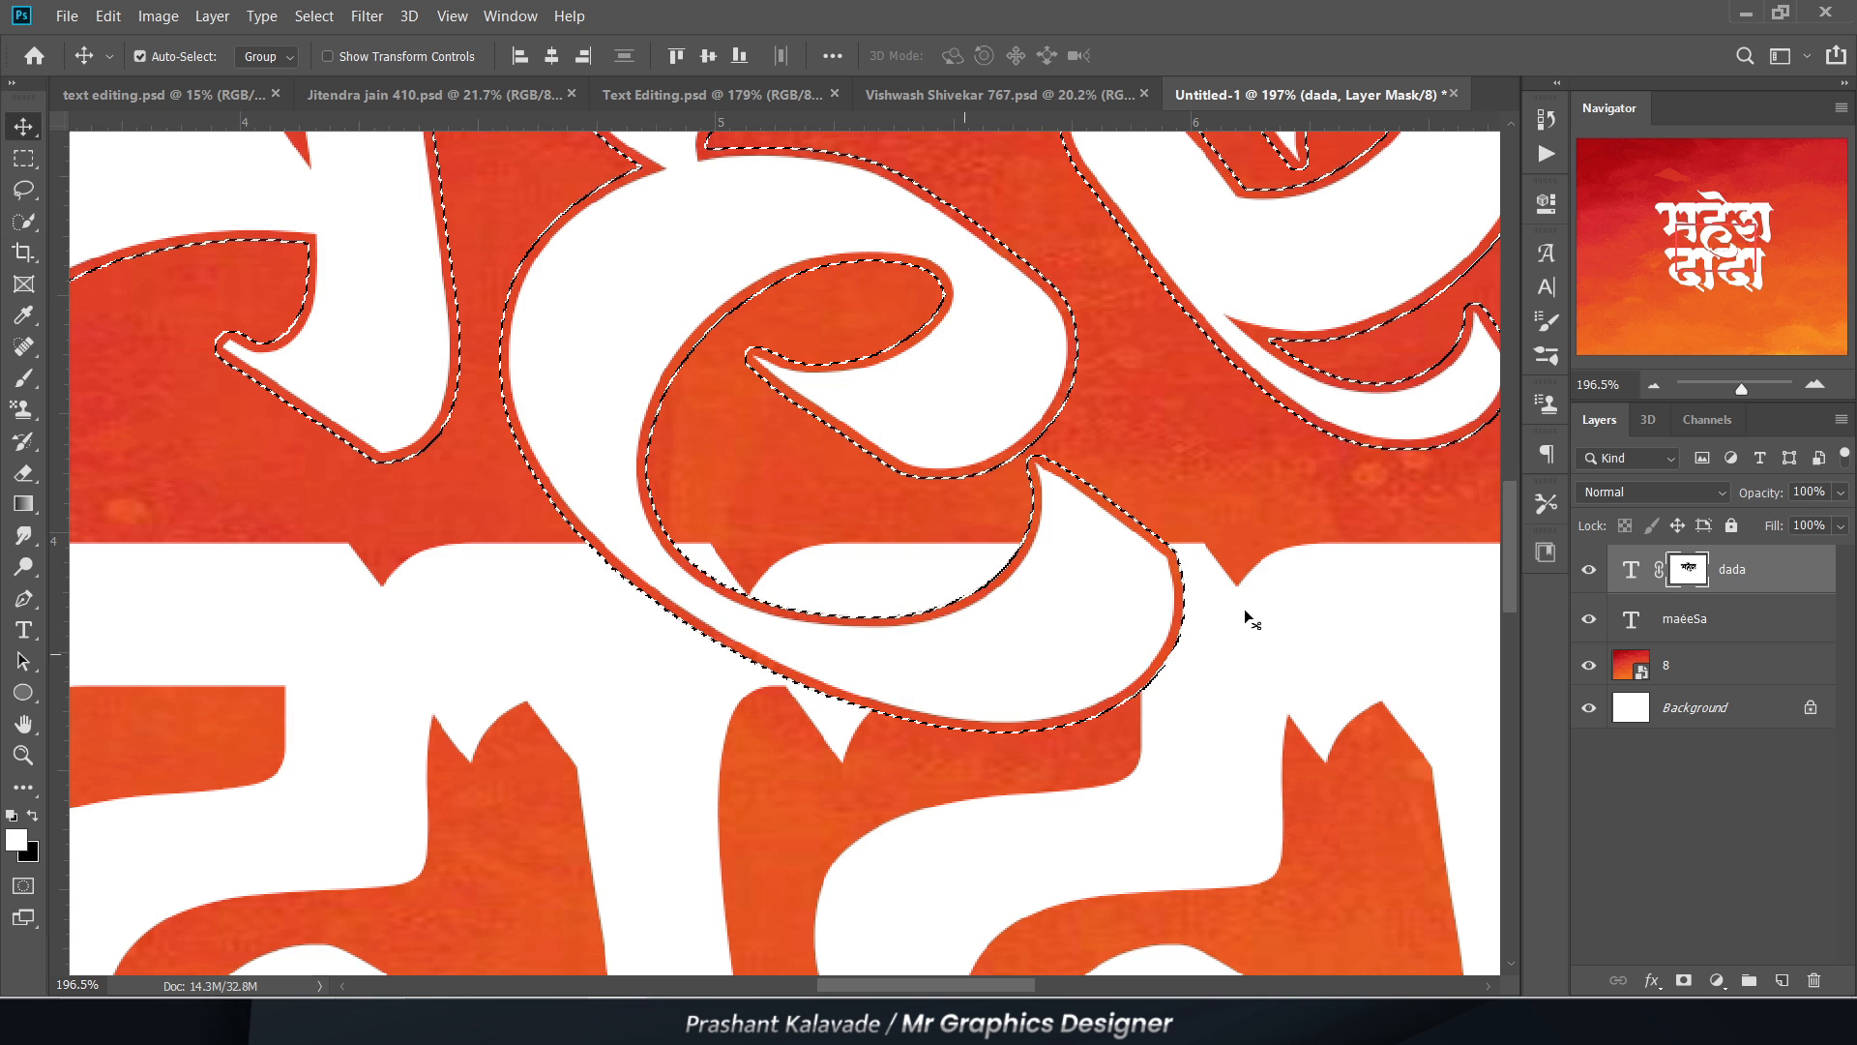
key(ctrl+d)
Step: Undo the mask fill and the selection's 5-pixel expansion, keeping the upper word's plain outline selected
scroll(849, 528, down, 3)
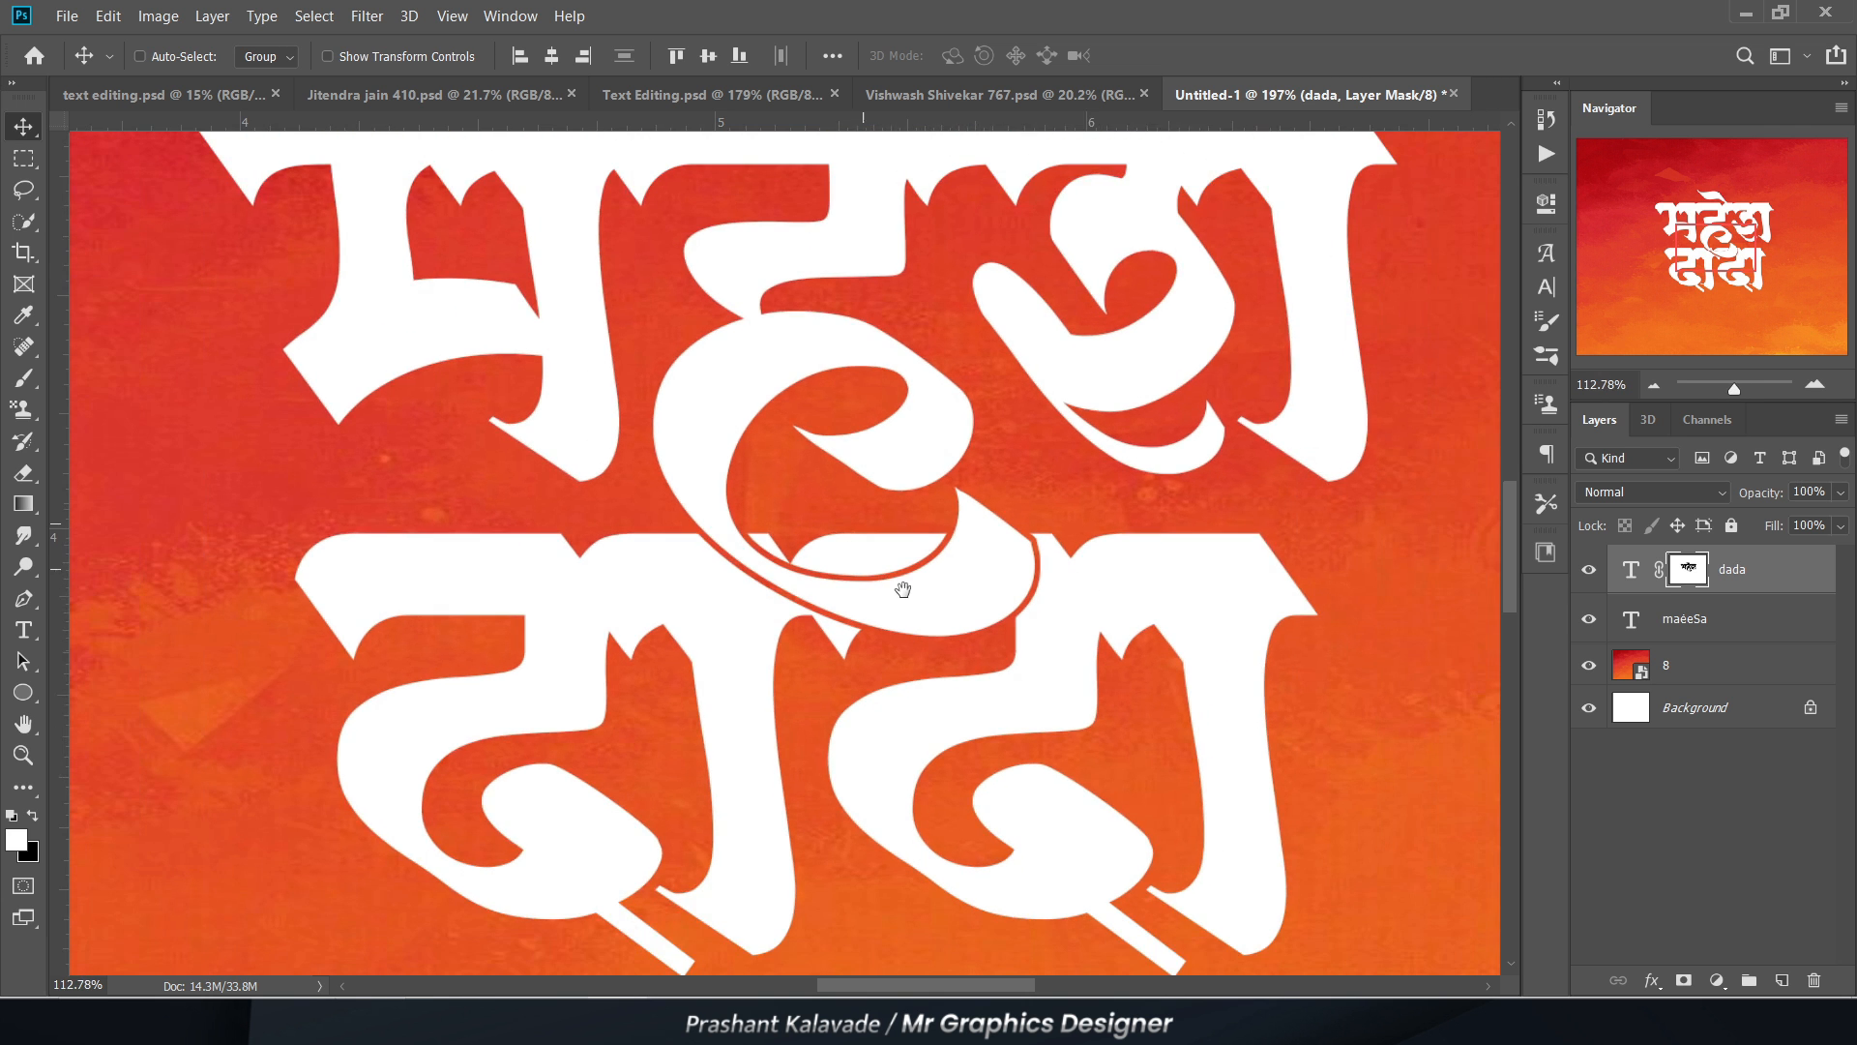
scroll(906, 600, up, 3)
scroll(1119, 614, up, 1)
scroll(1119, 615, down, 6)
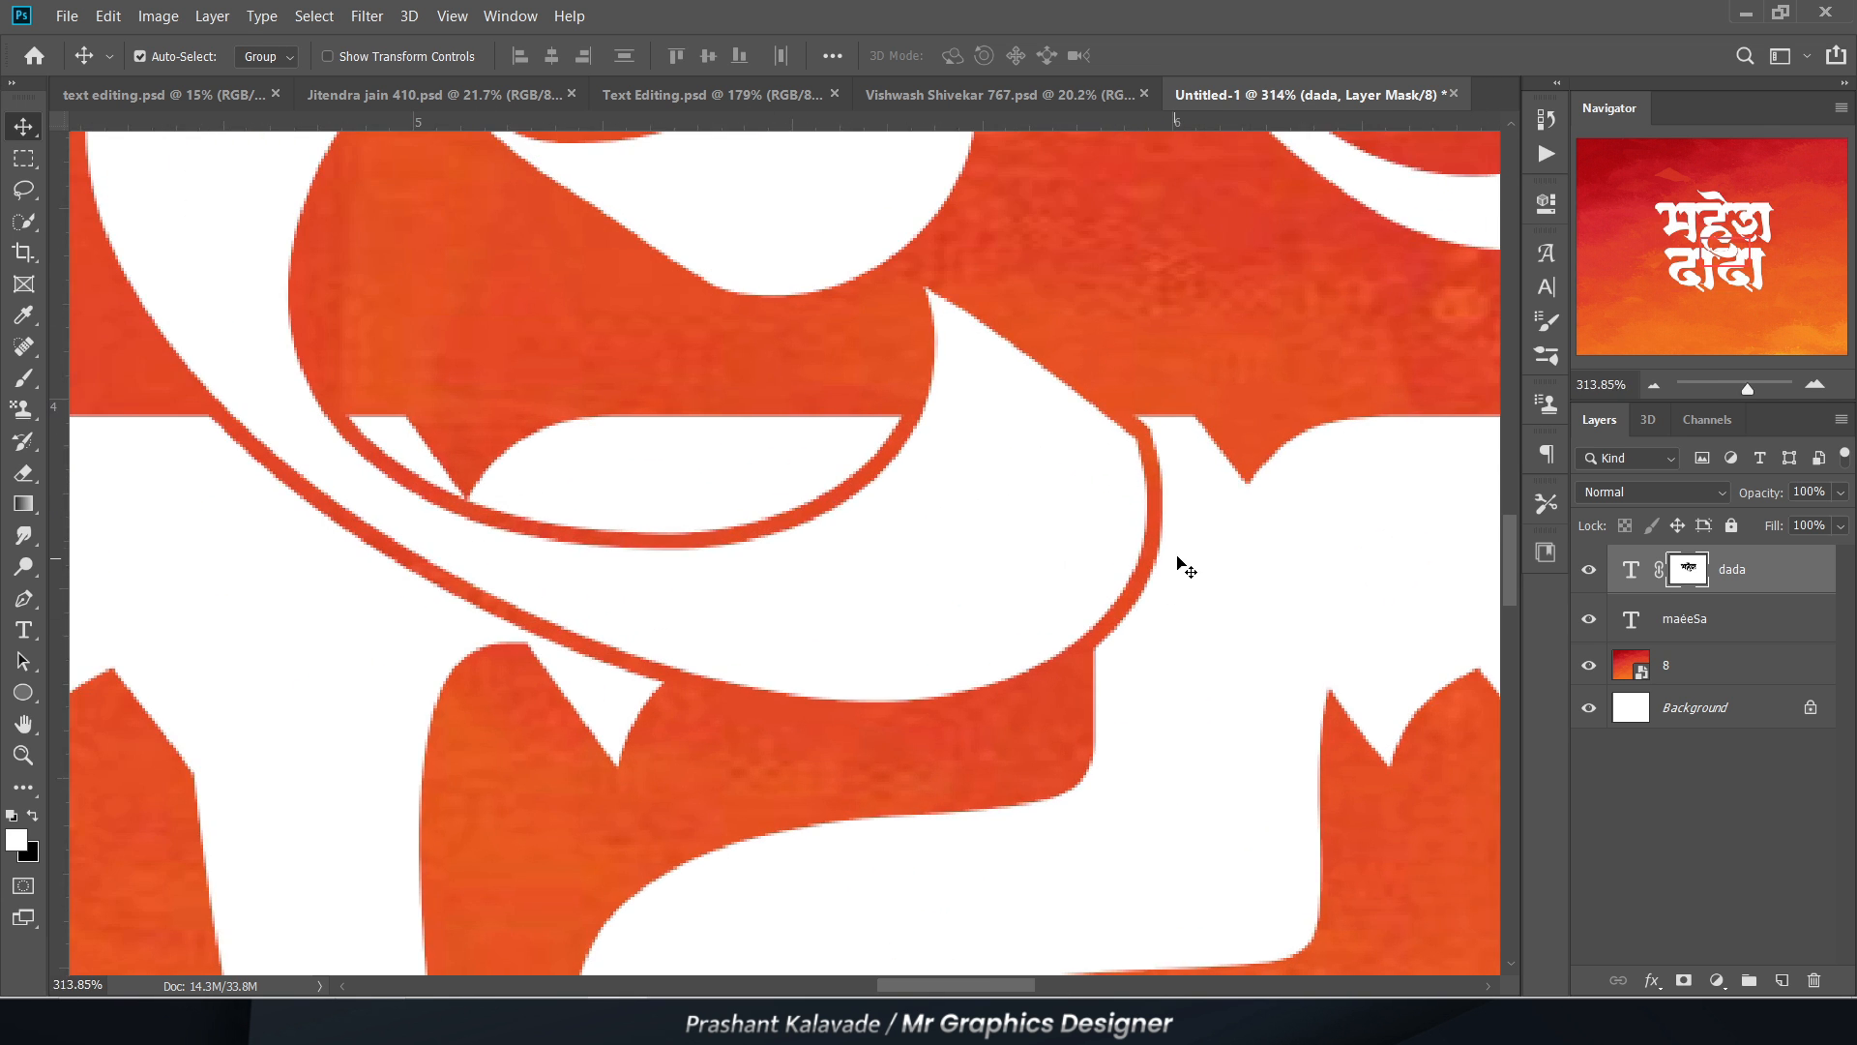
scroll(906, 664, up, 5)
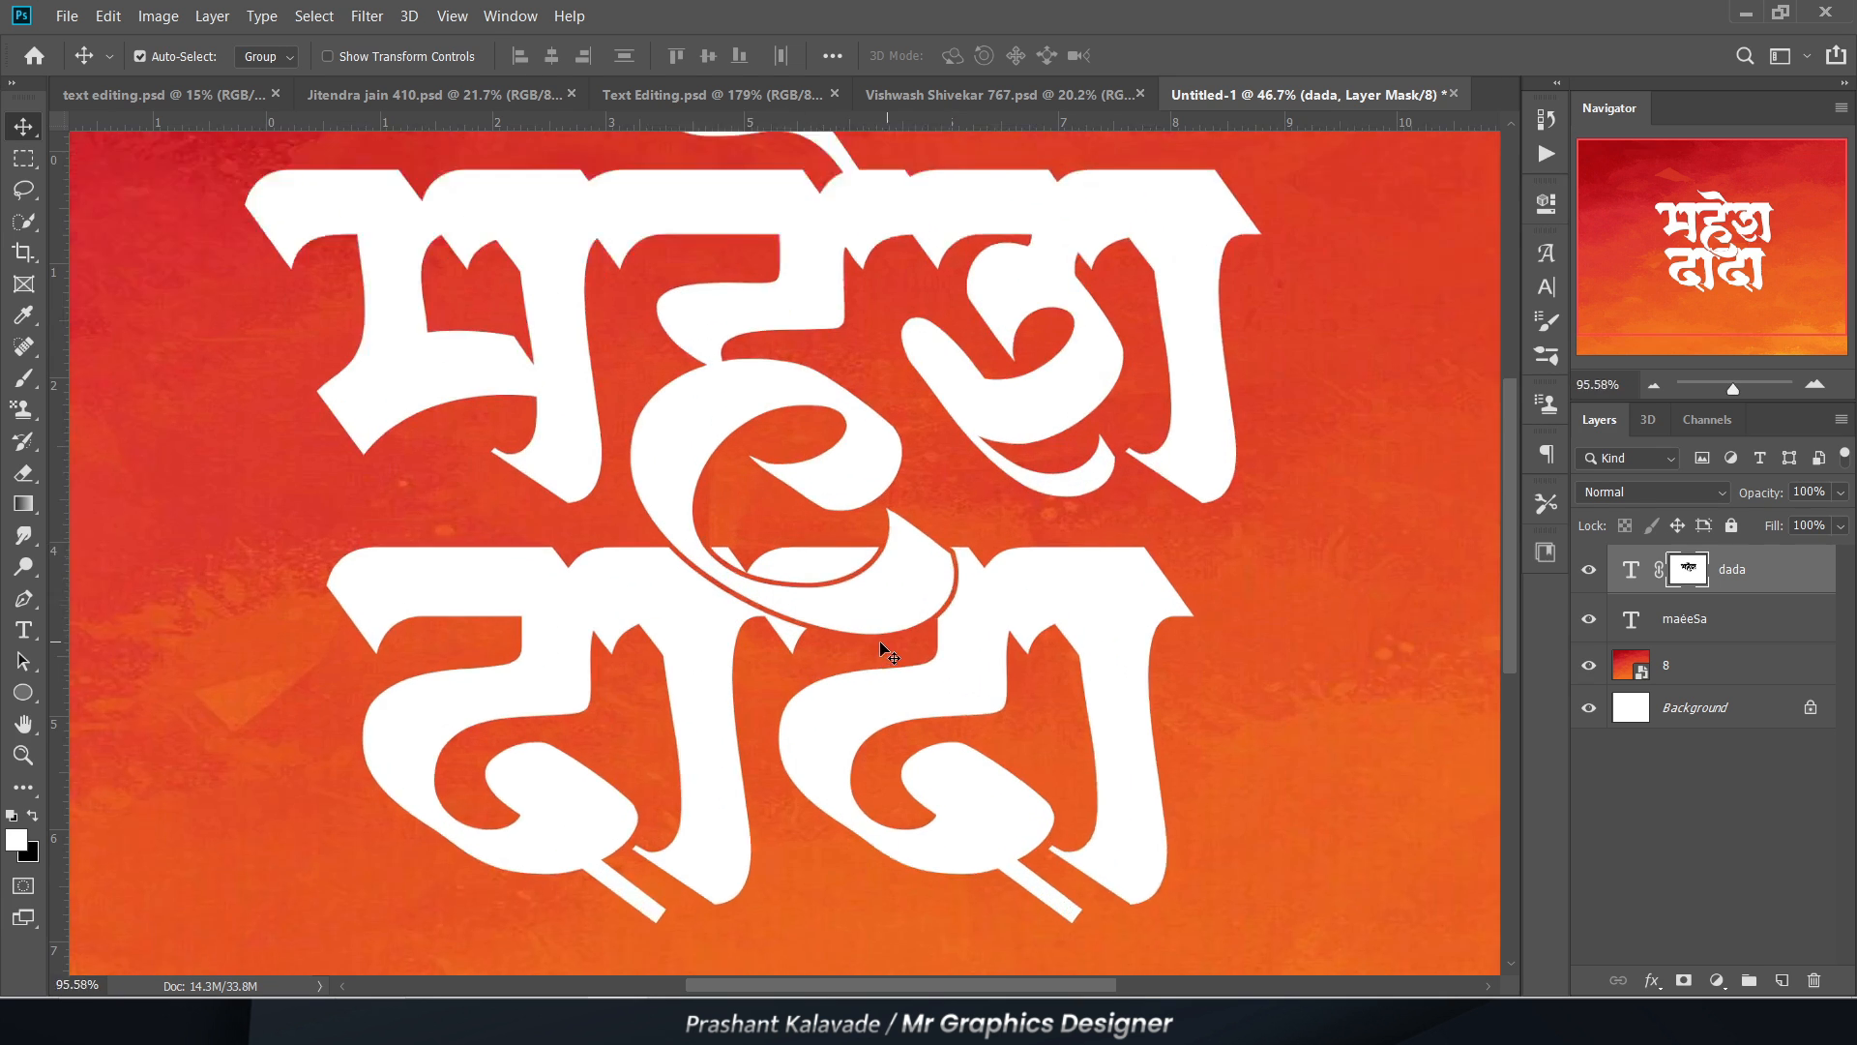
key(ctrl+shift+d)
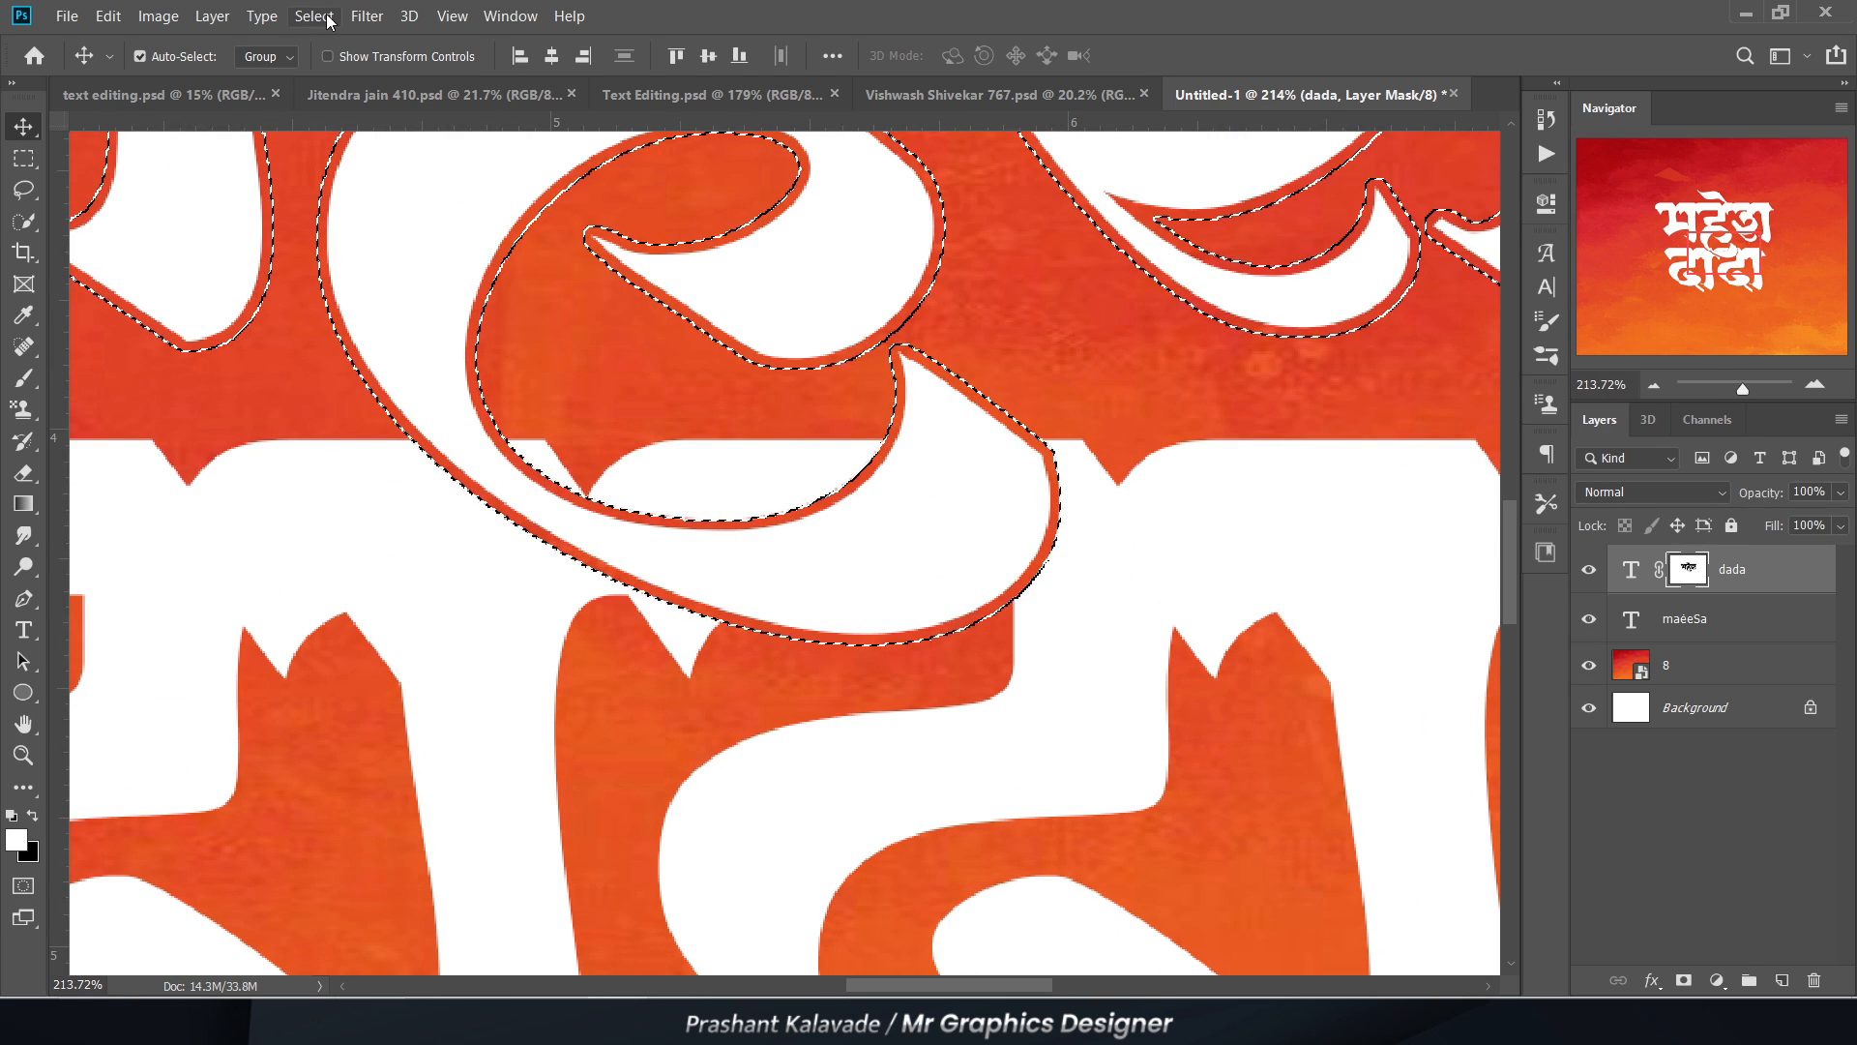
key(ctrl+z)
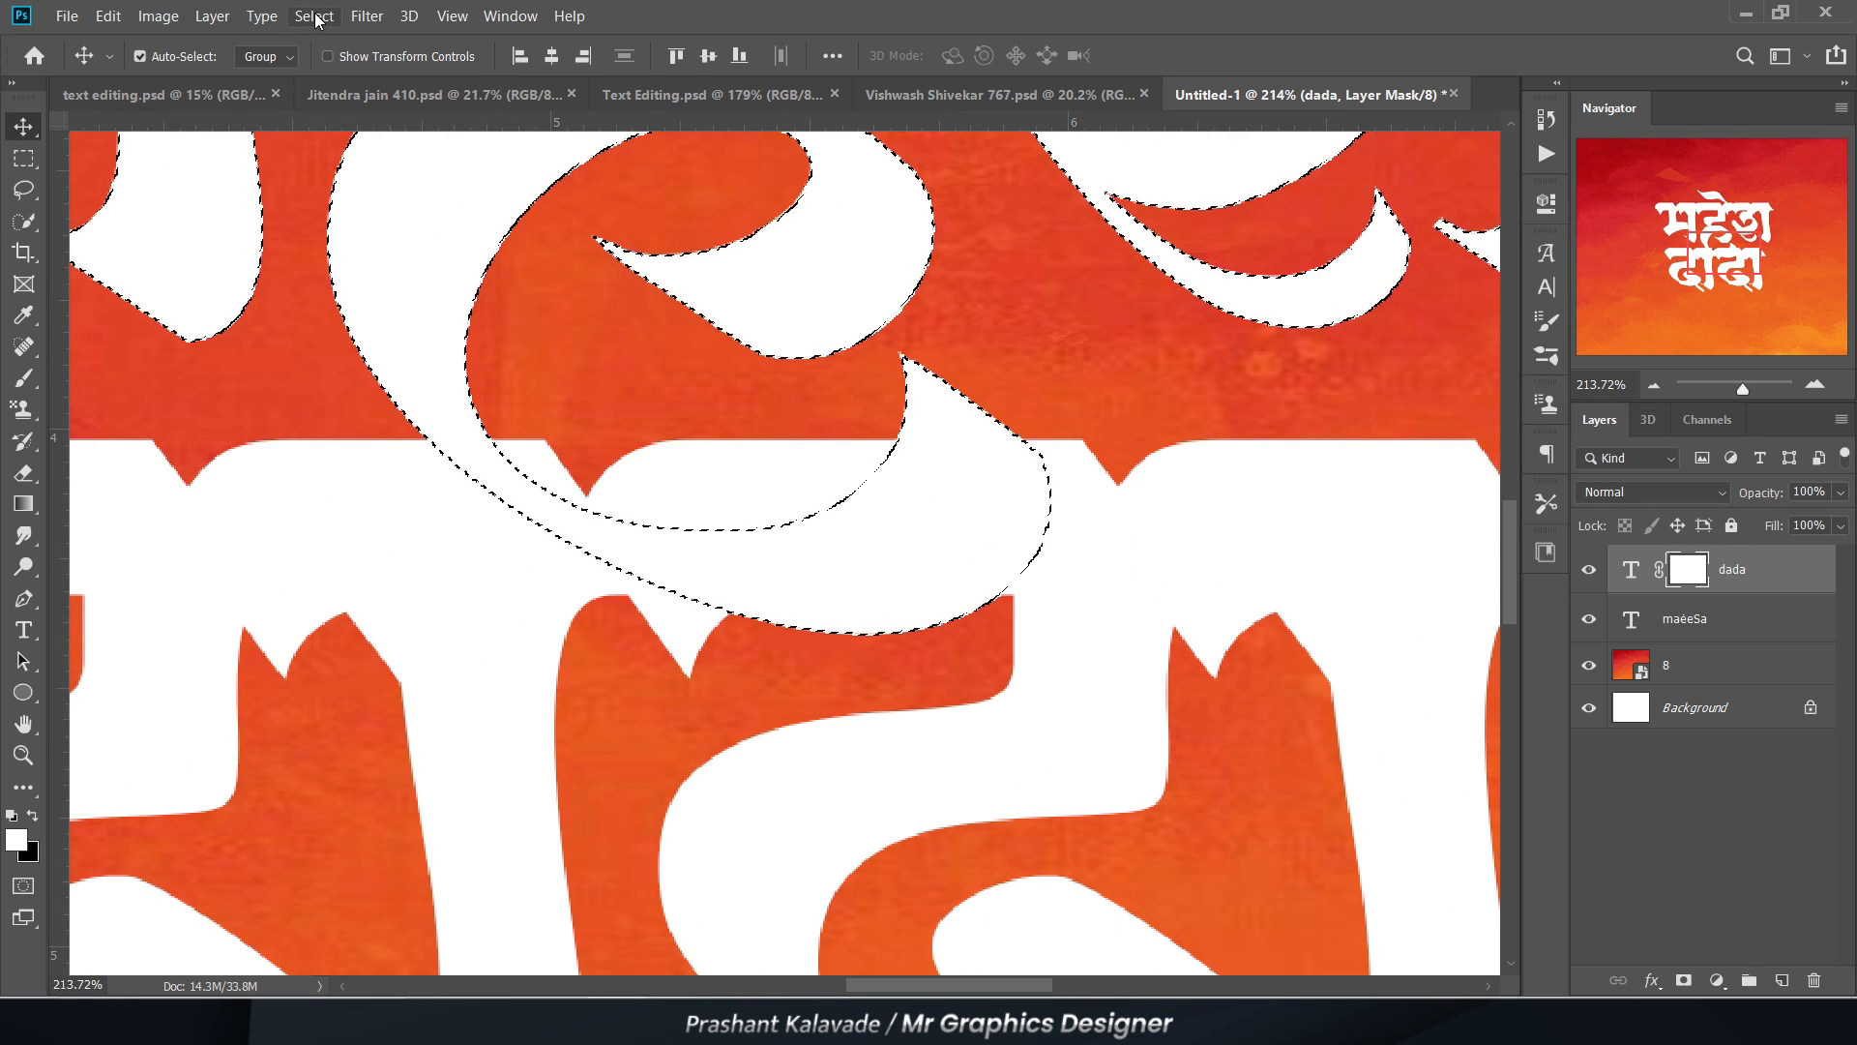
Step: Expand the upper word's outline selection by 8 pixels
click(314, 17)
mouse_move(316, 342)
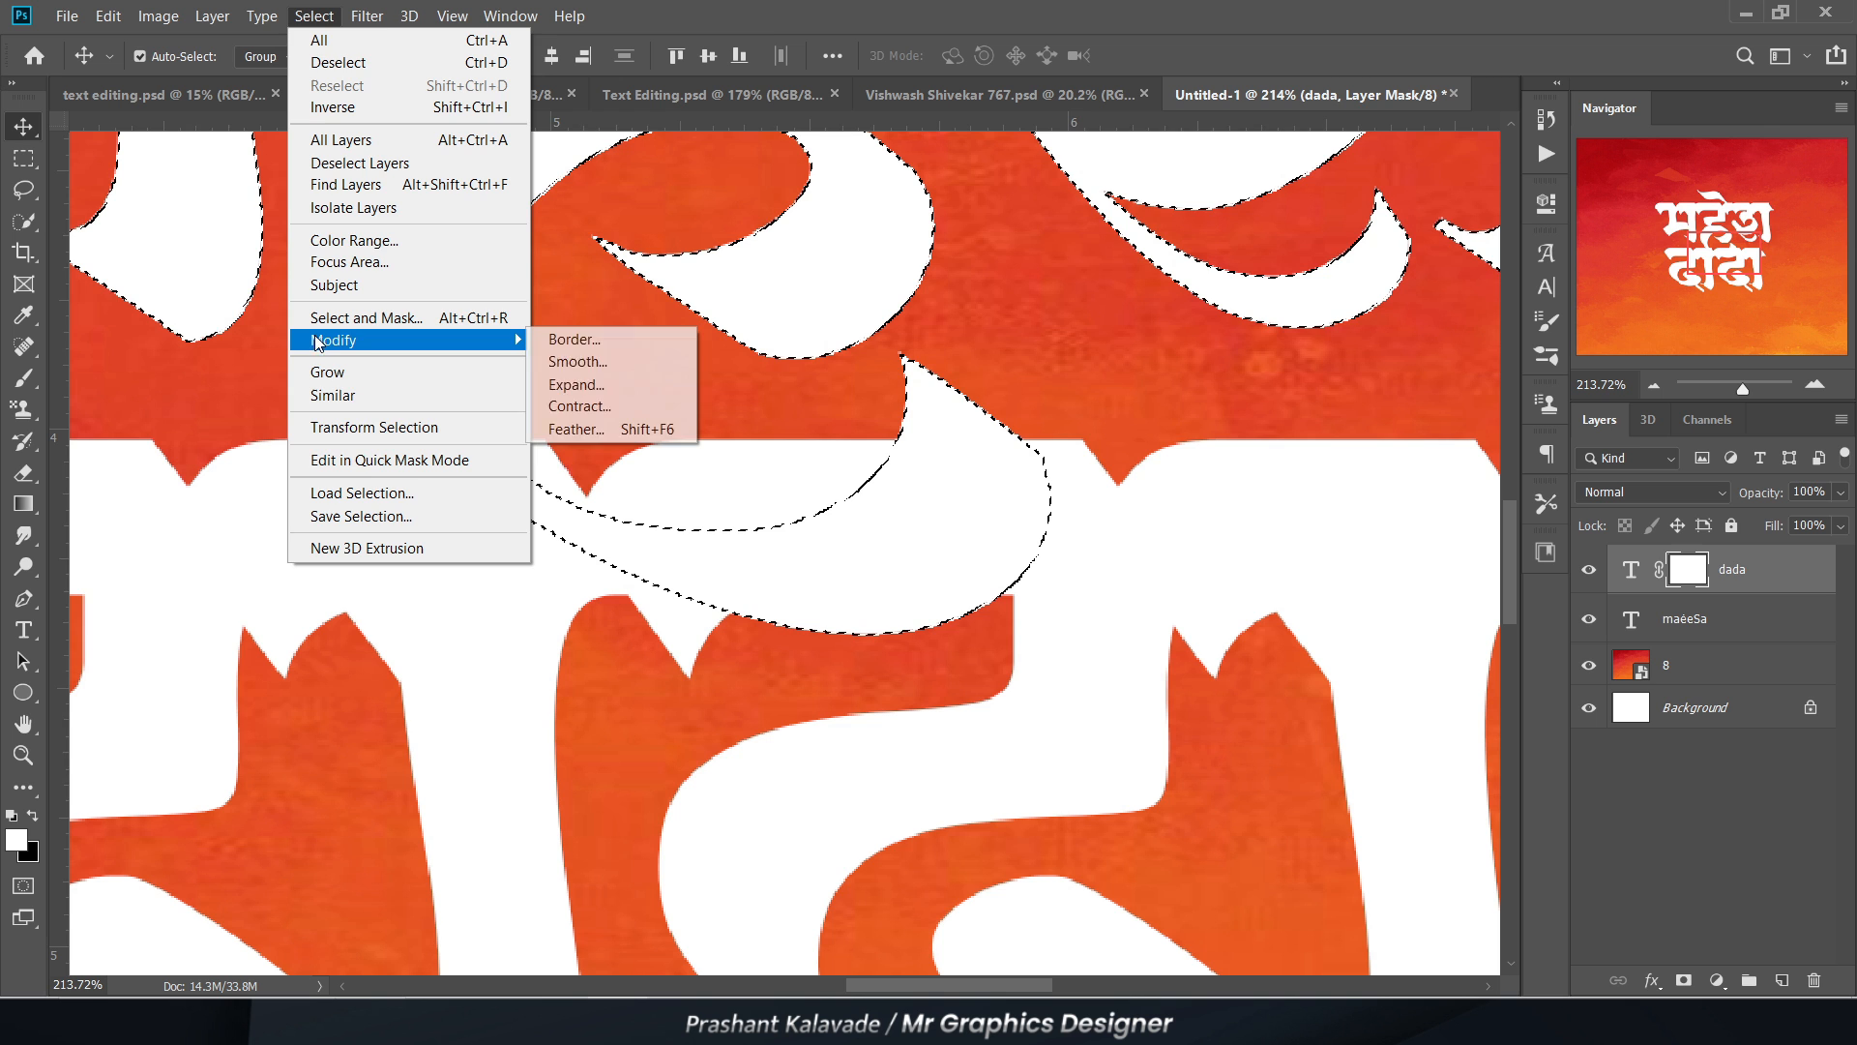
click(576, 384)
key(Return)
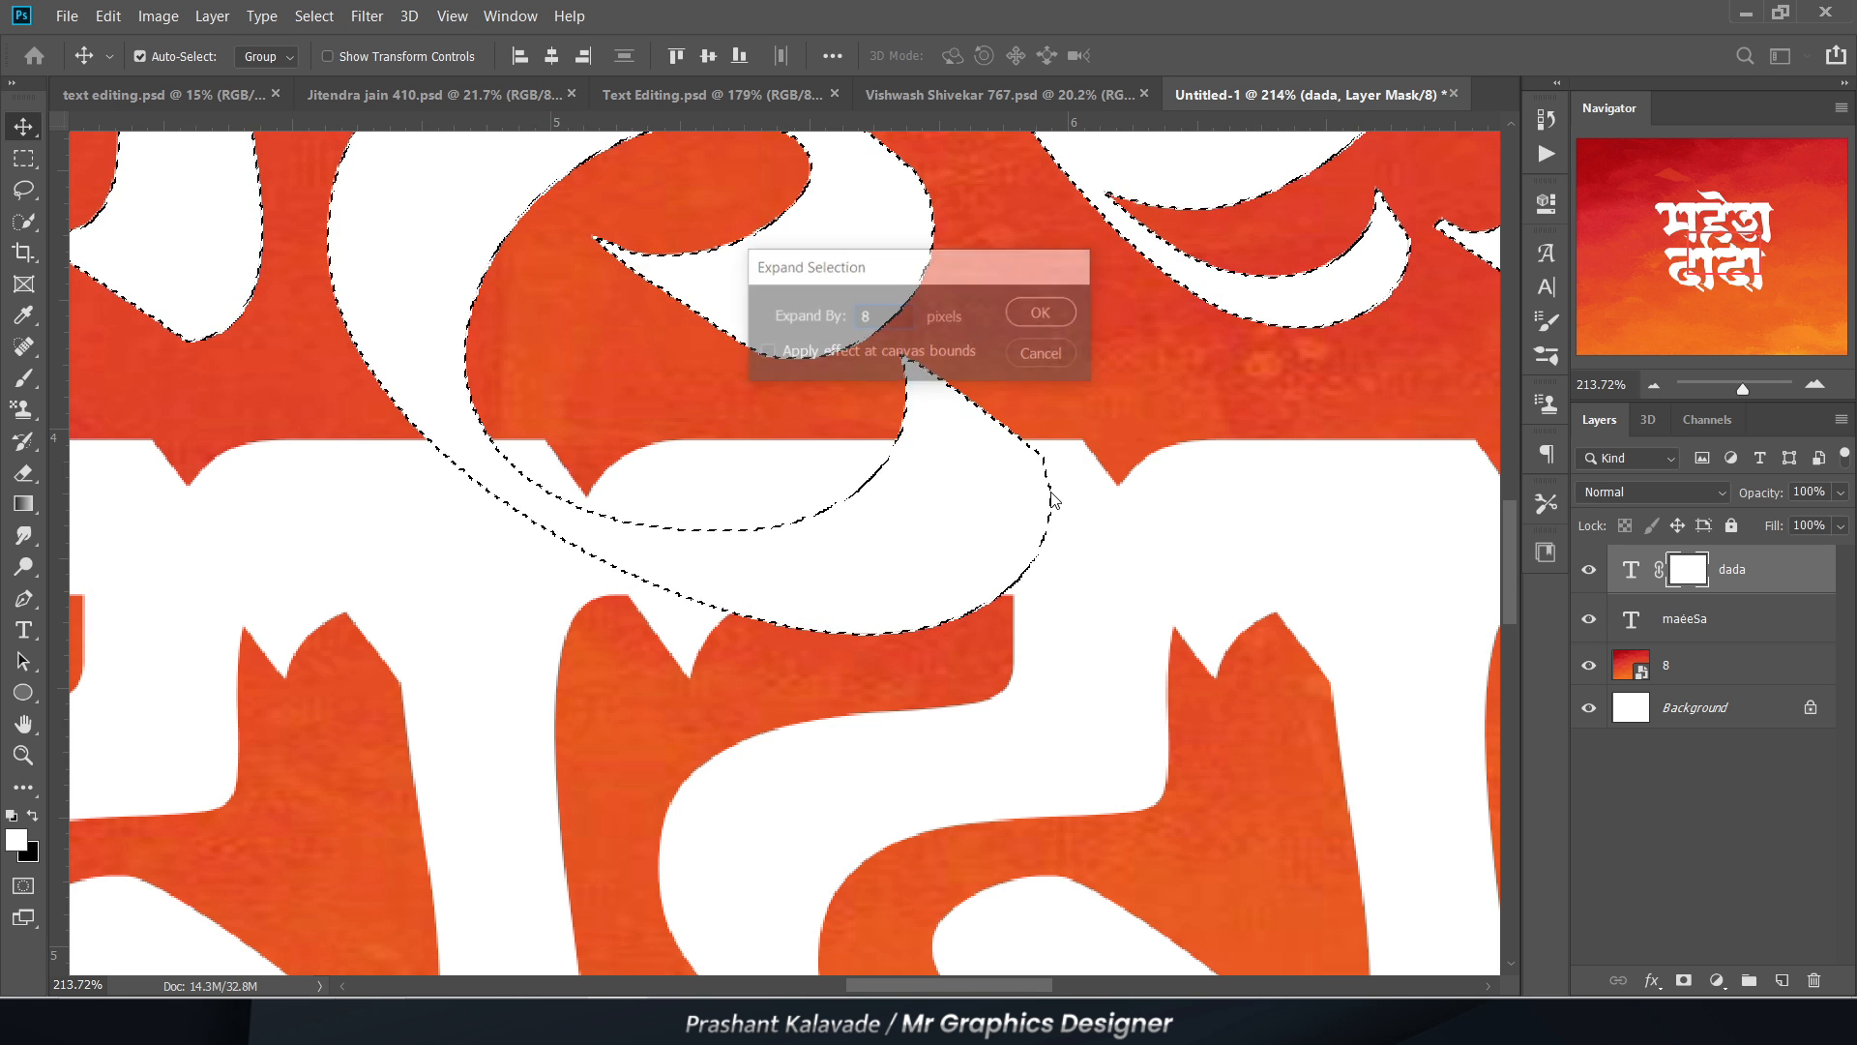
Step: Fill the expanded selection with black on the dada layer mask to cut the gap, and deselect
key(ctrl+BackSpace)
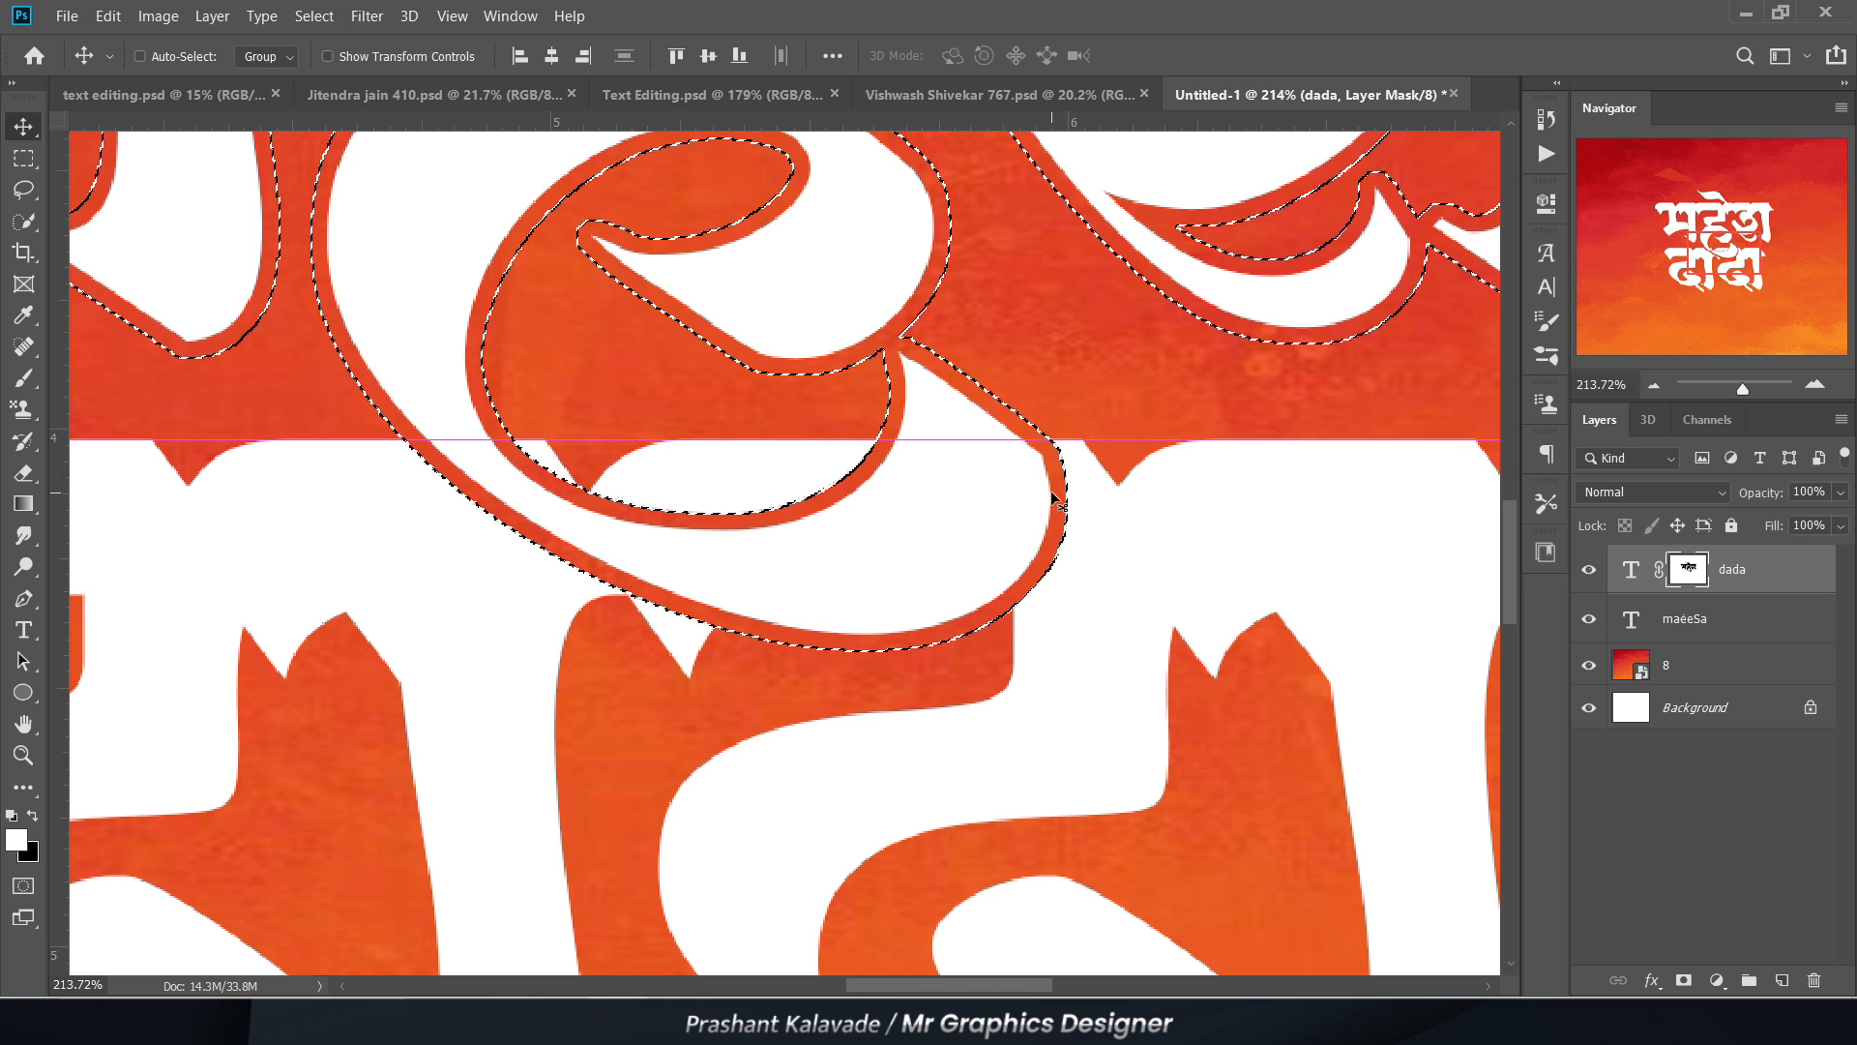
key(ctrl+d)
scroll(967, 581, down, 5)
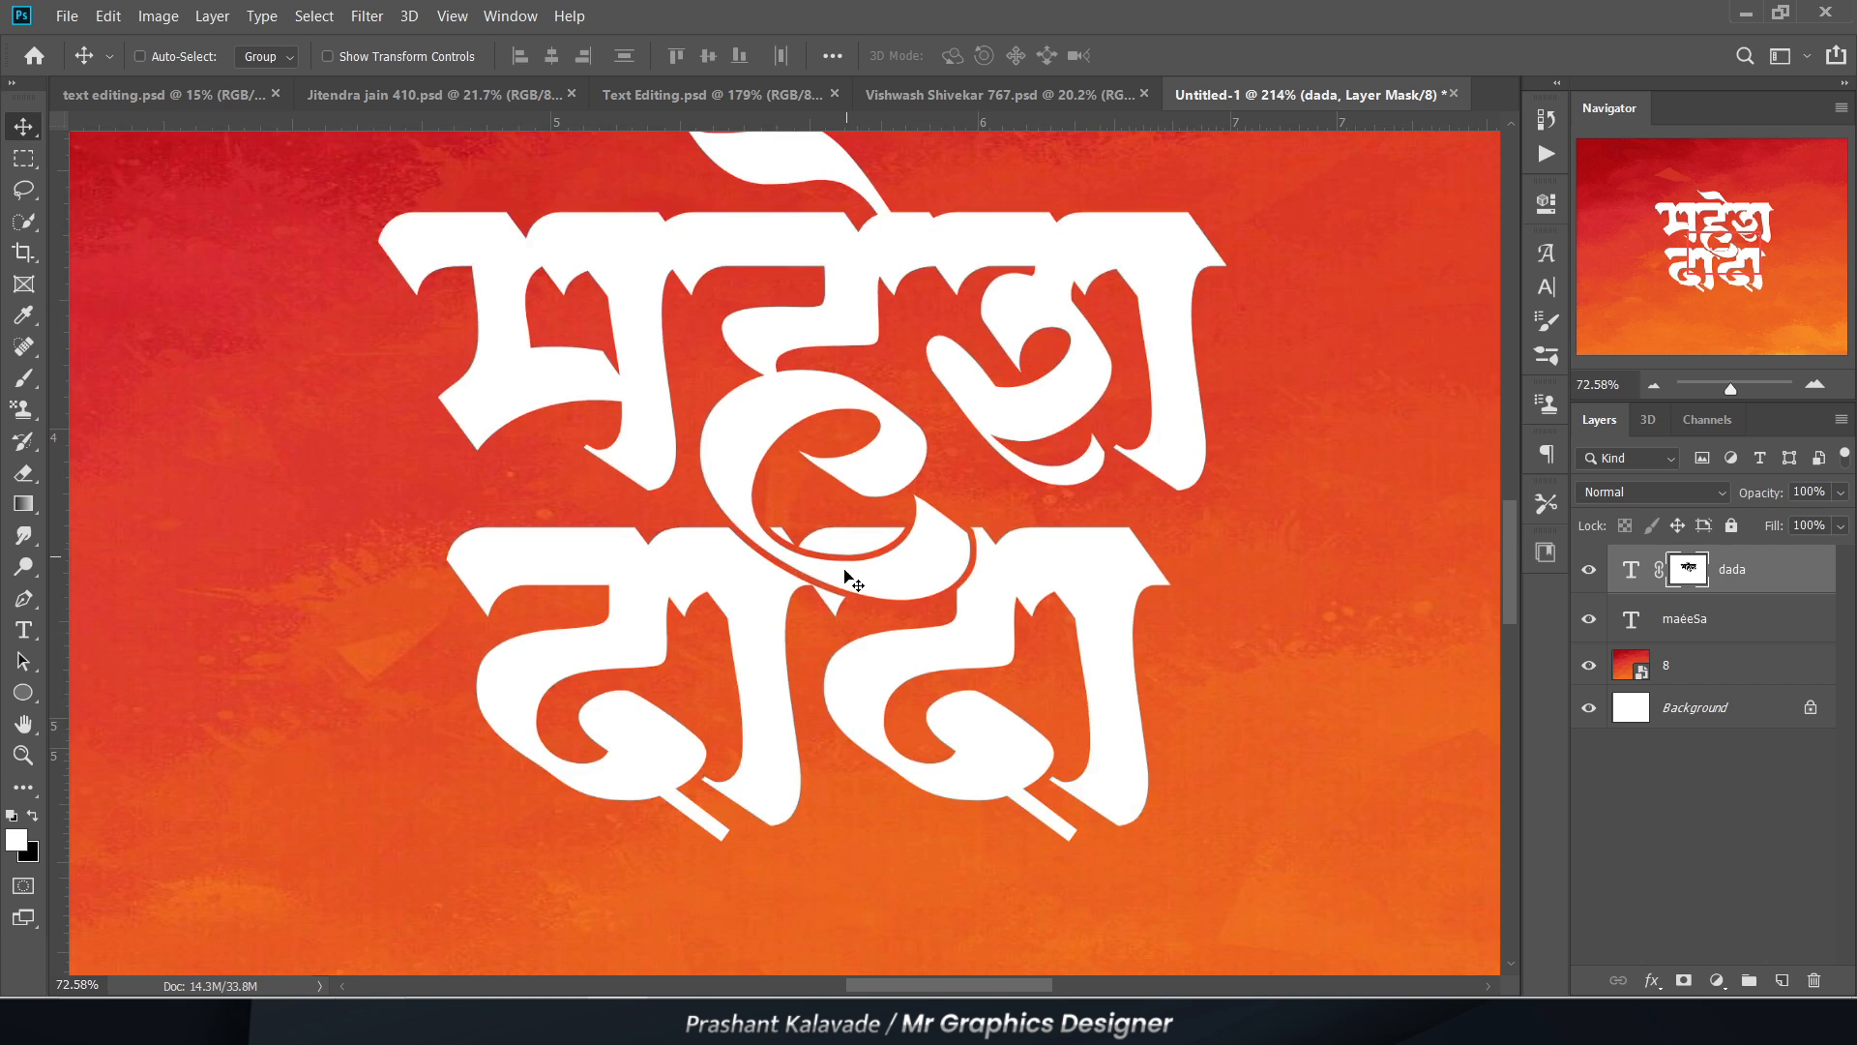
scroll(851, 556, down, 2)
Step: Erase the leftover white headline pieces of दादा inside the upper word's curled tail on the dada layer mask
scroll(851, 556, up, 6)
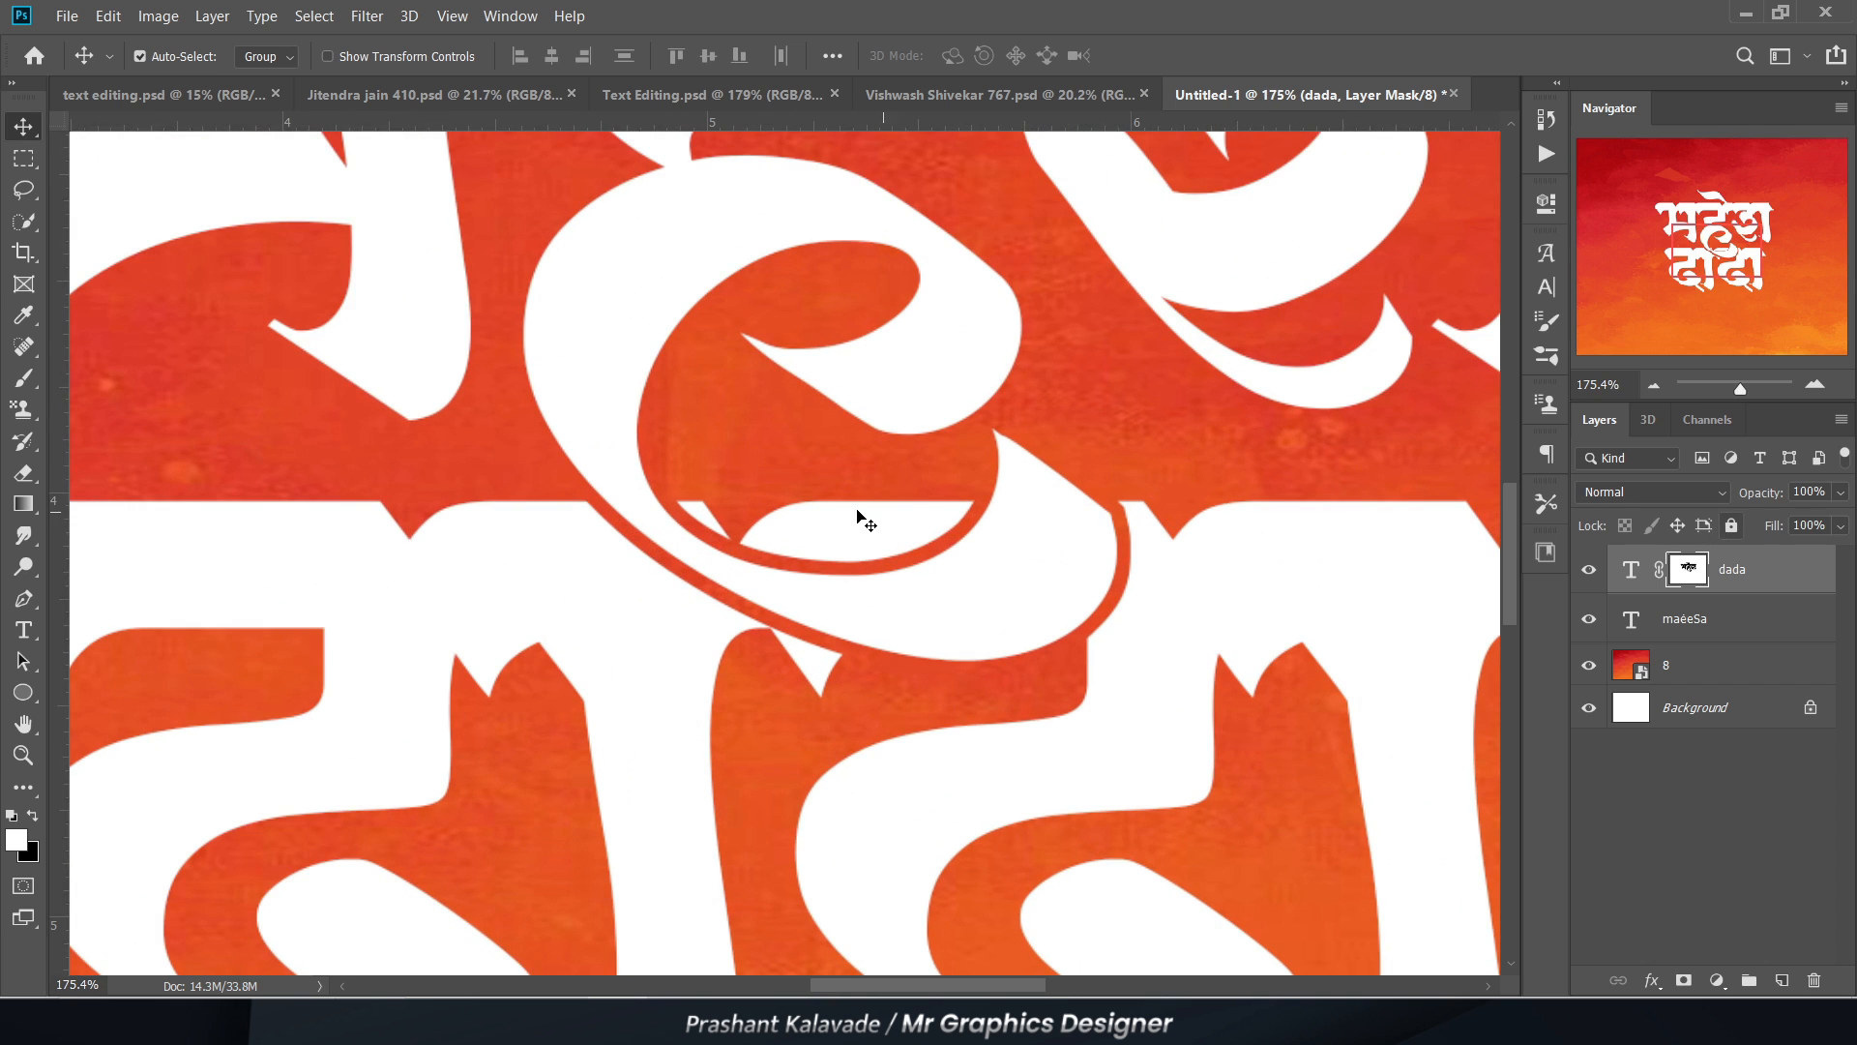
key(e)
key(bracketleft)
key(bracketleft)
scroll(876, 501, up, 4)
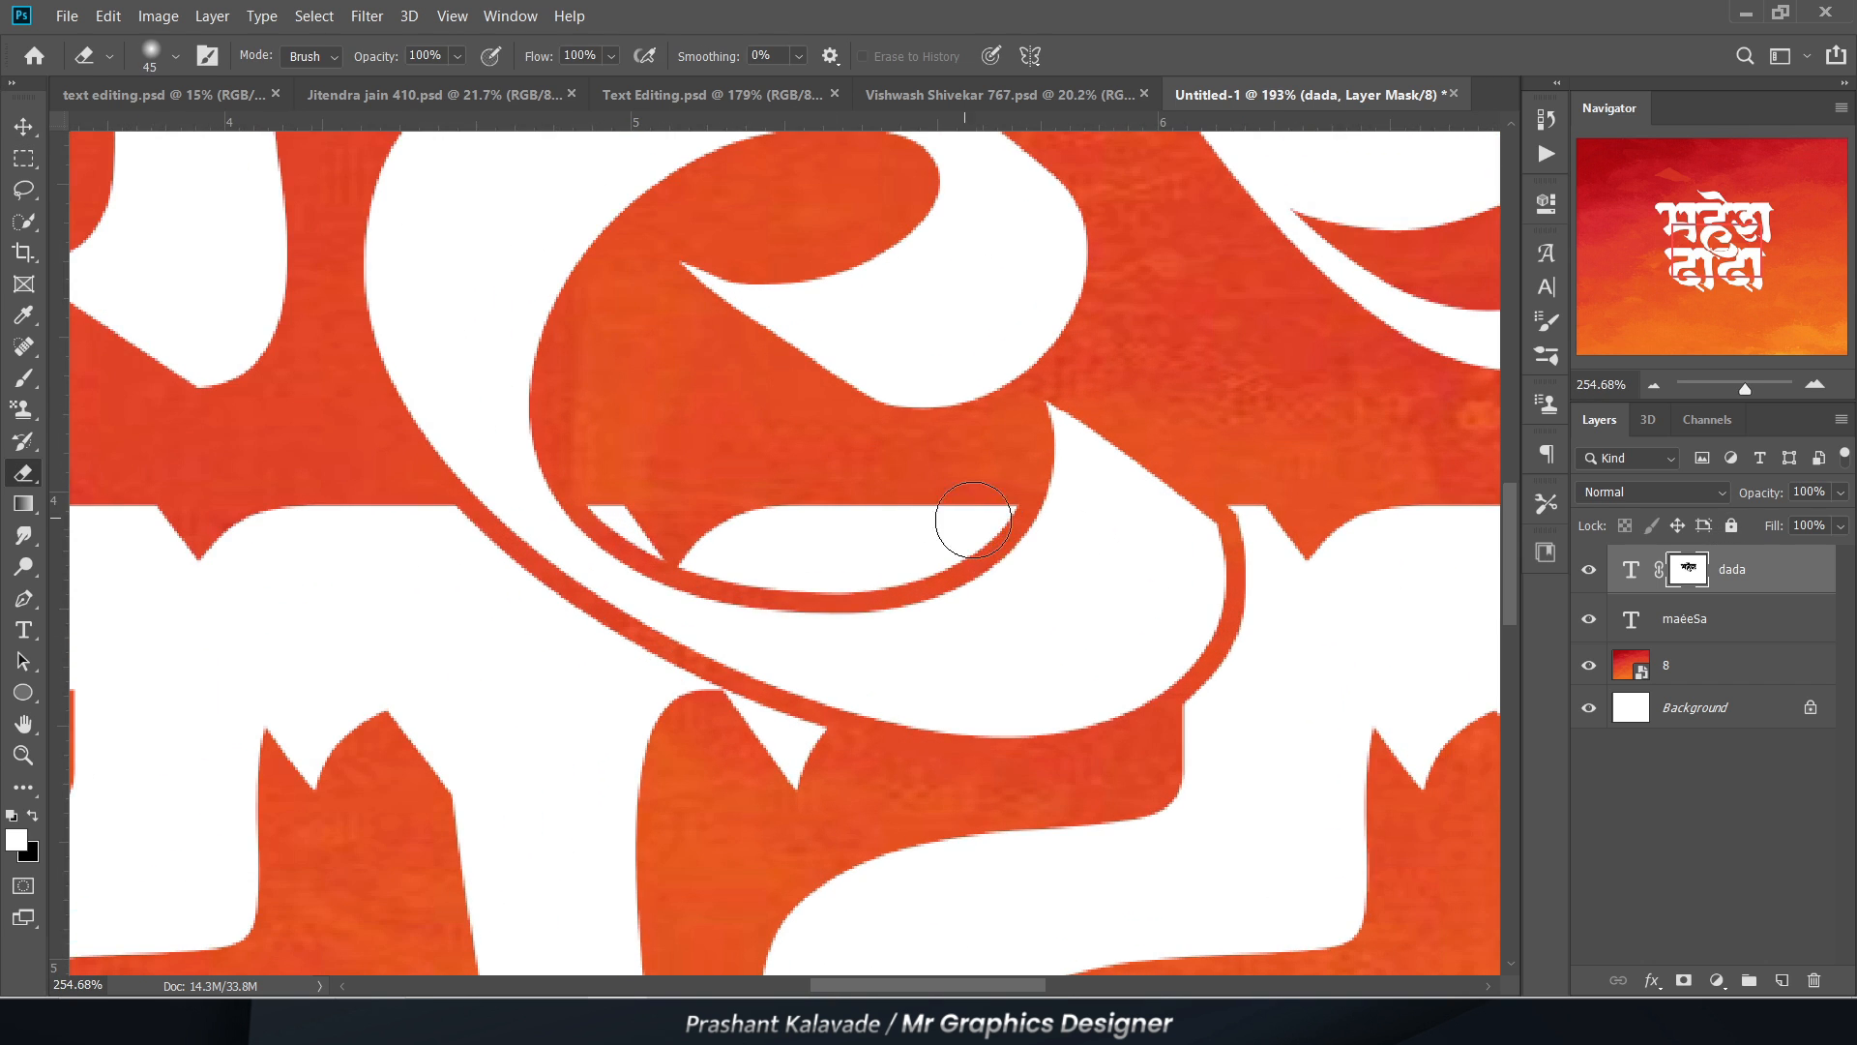
mouse_move(1015, 517)
mouse_down()
mouse_move(883, 540)
mouse_move(986, 527)
mouse_move(977, 539)
mouse_move(852, 547)
mouse_move(965, 541)
mouse_move(872, 560)
mouse_move(713, 544)
mouse_move(603, 499)
mouse_move(874, 601)
mouse_up()
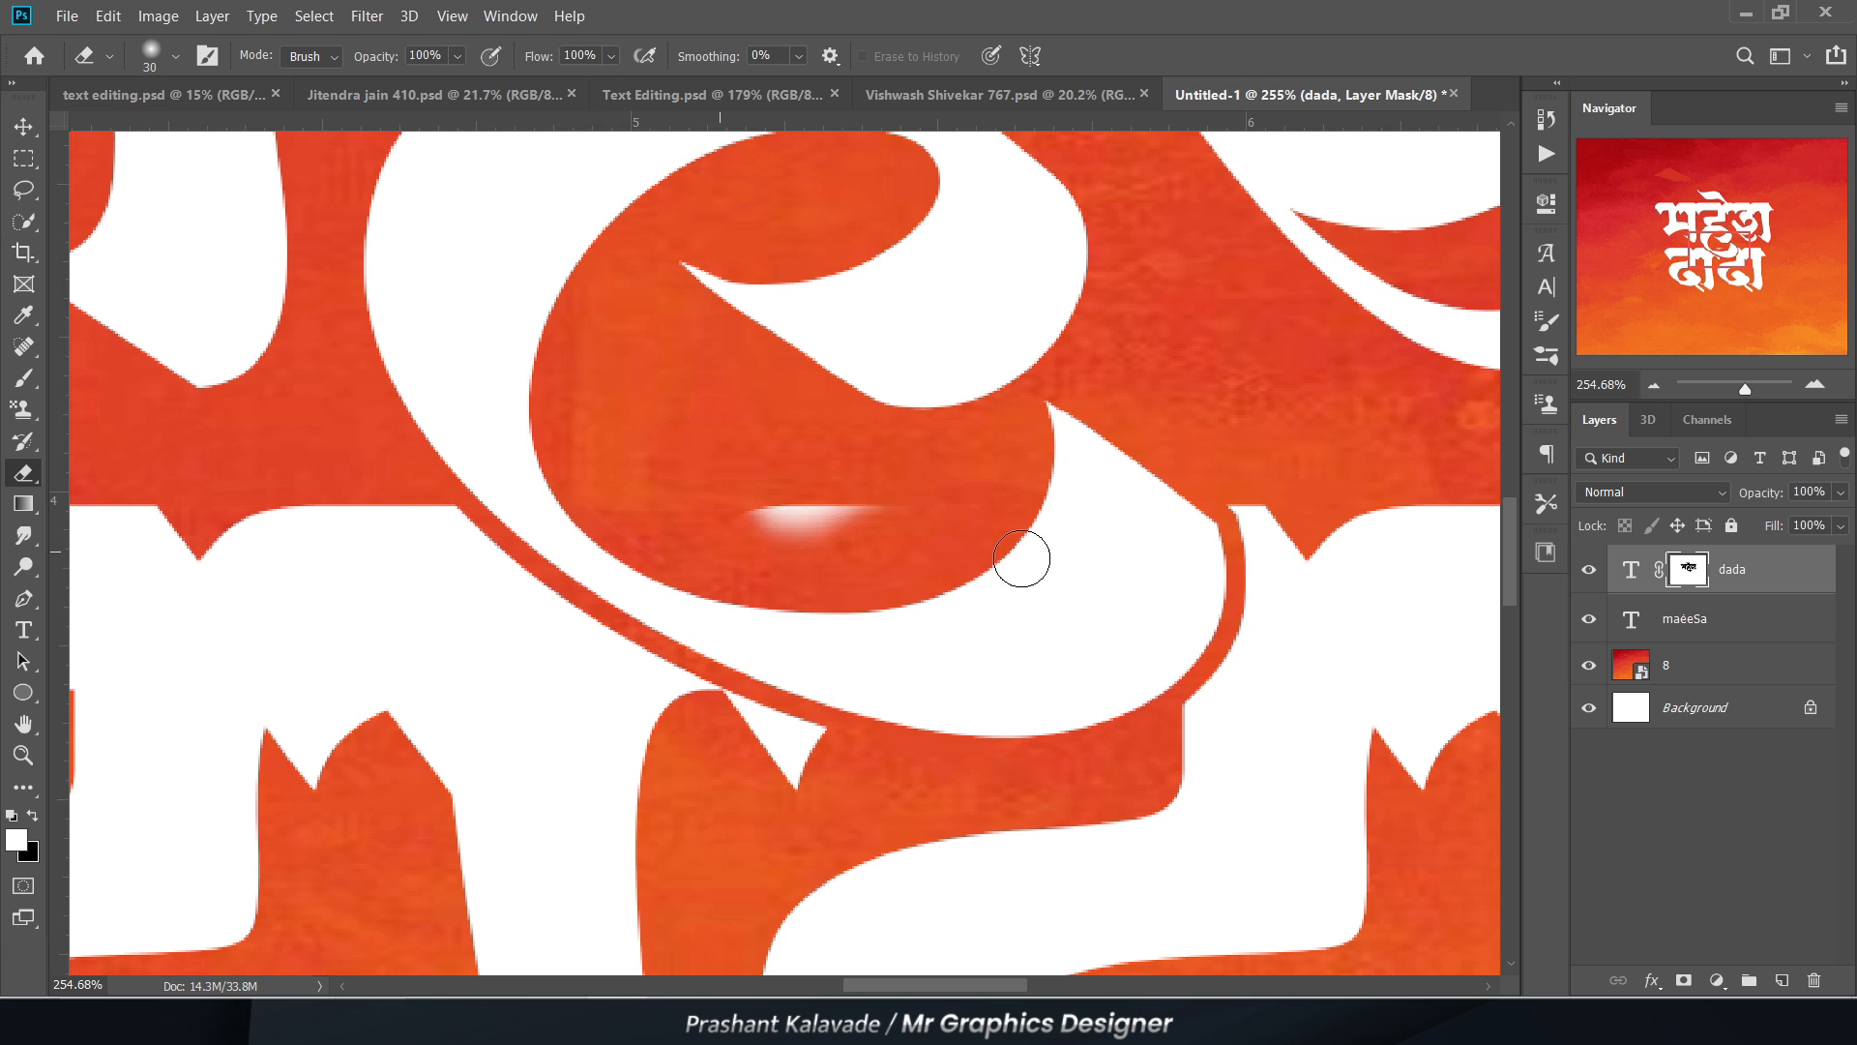
drag(1022, 558, 892, 499)
Step: Erase the small pointed remnant of दादा just beneath the curled tail on the layer mask, using a smaller eraser
scroll(837, 503, down, 1)
scroll(796, 710, up, 2)
key(bracketleft)
key(bracketleft)
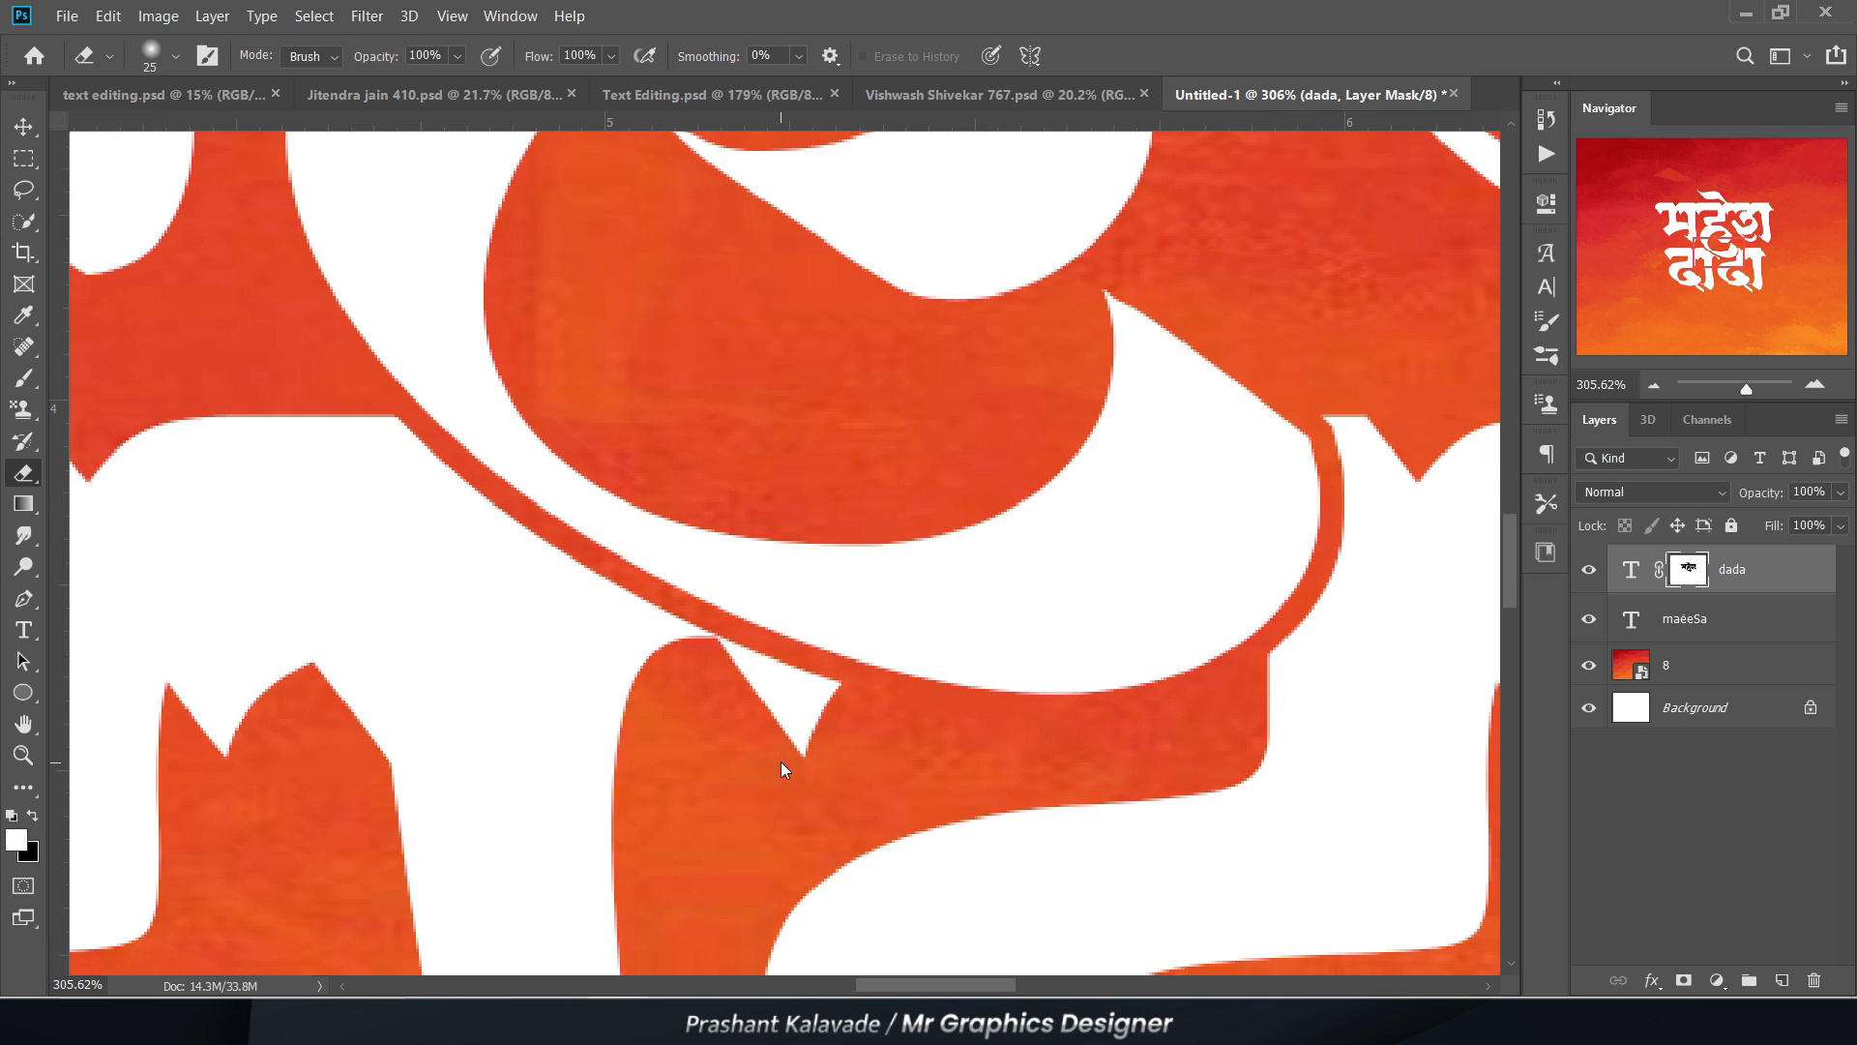
mouse_move(796, 760)
mouse_down()
mouse_move(798, 663)
mouse_move(850, 676)
mouse_up()
key(bracketleft)
key(bracketleft)
key(bracketleft)
key(bracketleft)
scroll(773, 677, up, 2)
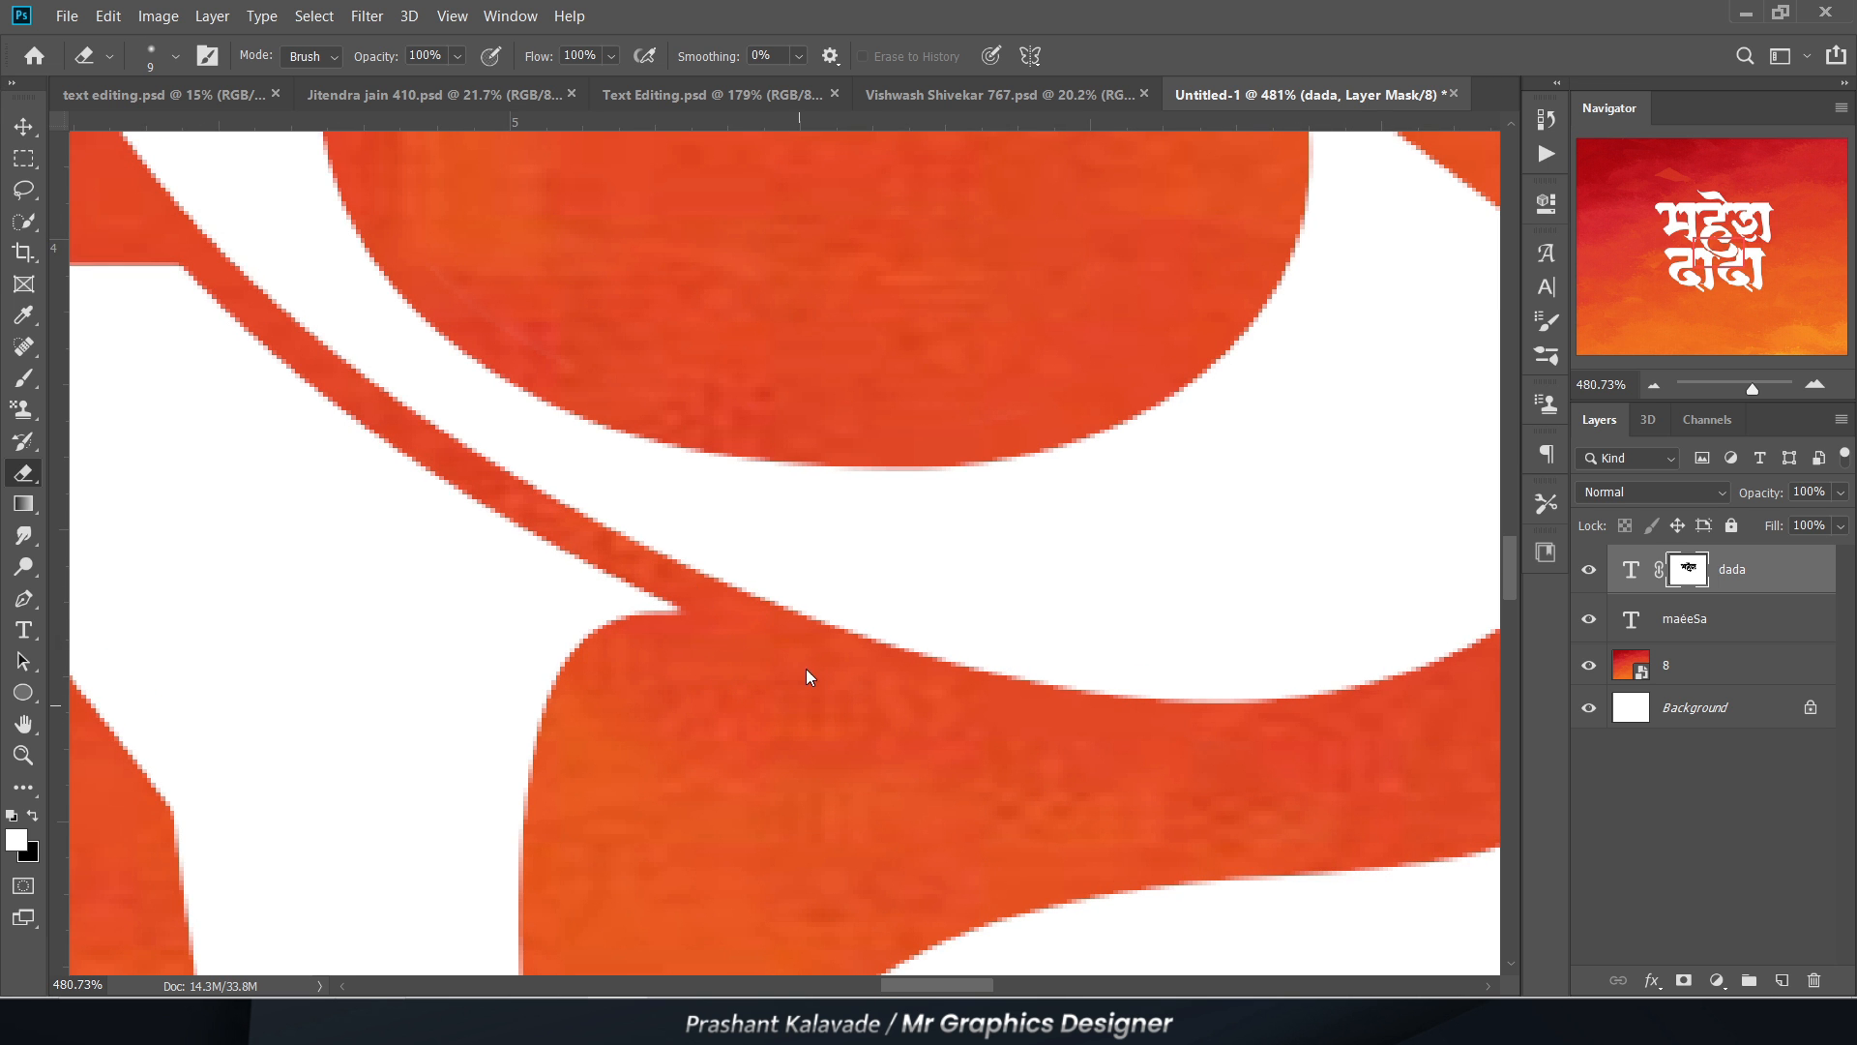
Step: Group the two text layers of the calligraphy
scroll(810, 674, down, 5)
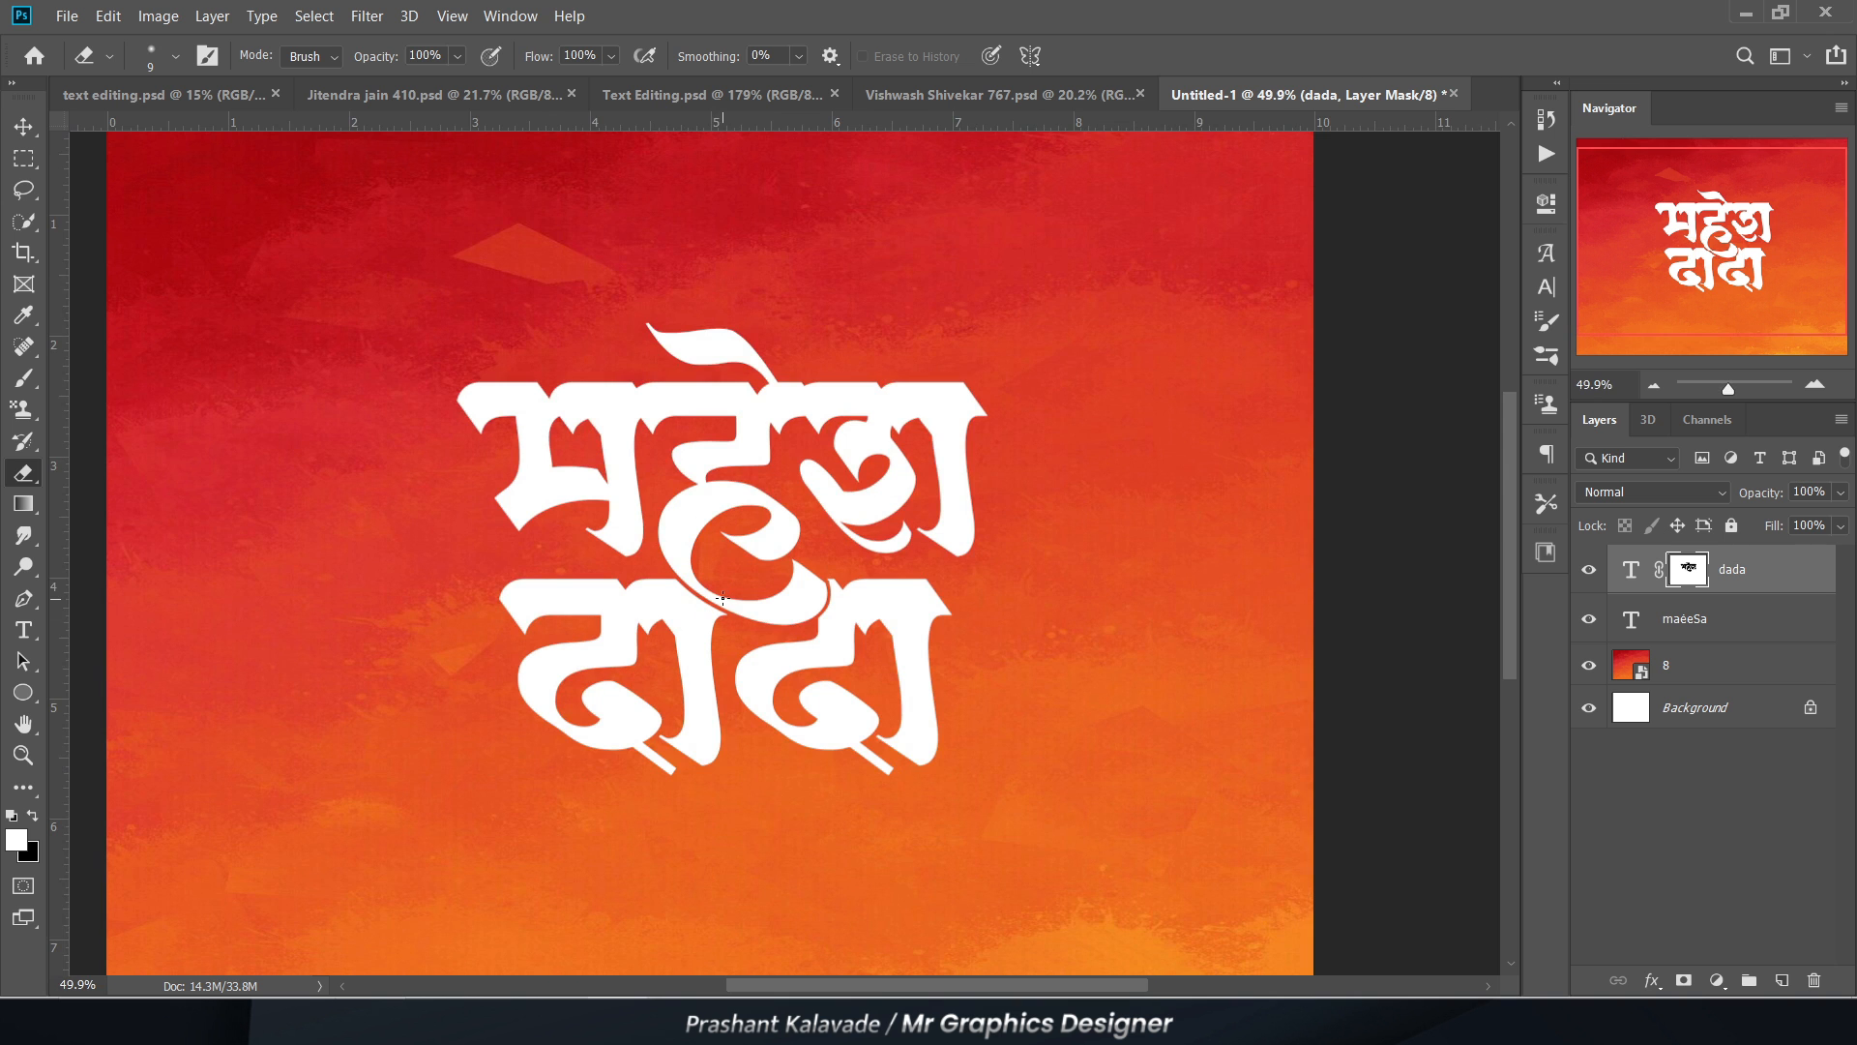
scroll(767, 663, up, 4)
scroll(785, 589, down, 3)
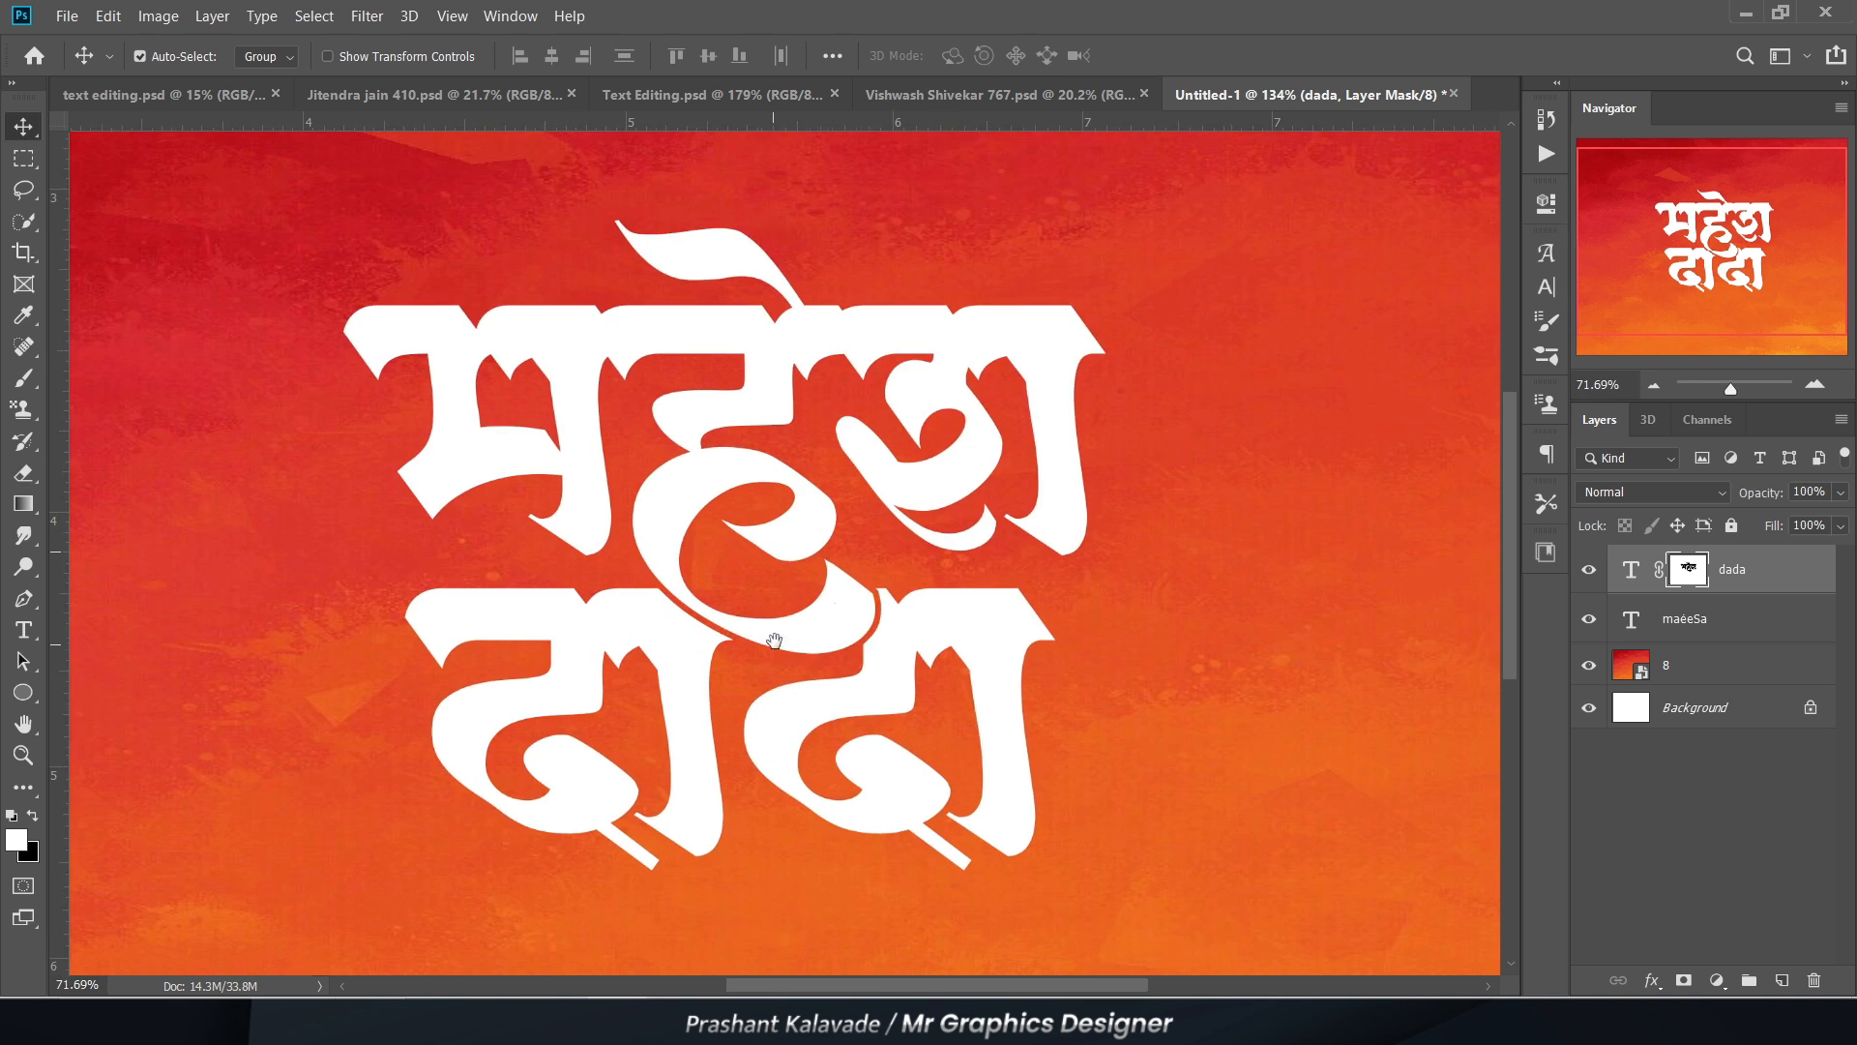
drag(822, 596, 785, 589)
scroll(714, 593, up, 3)
scroll(817, 505, down, 3)
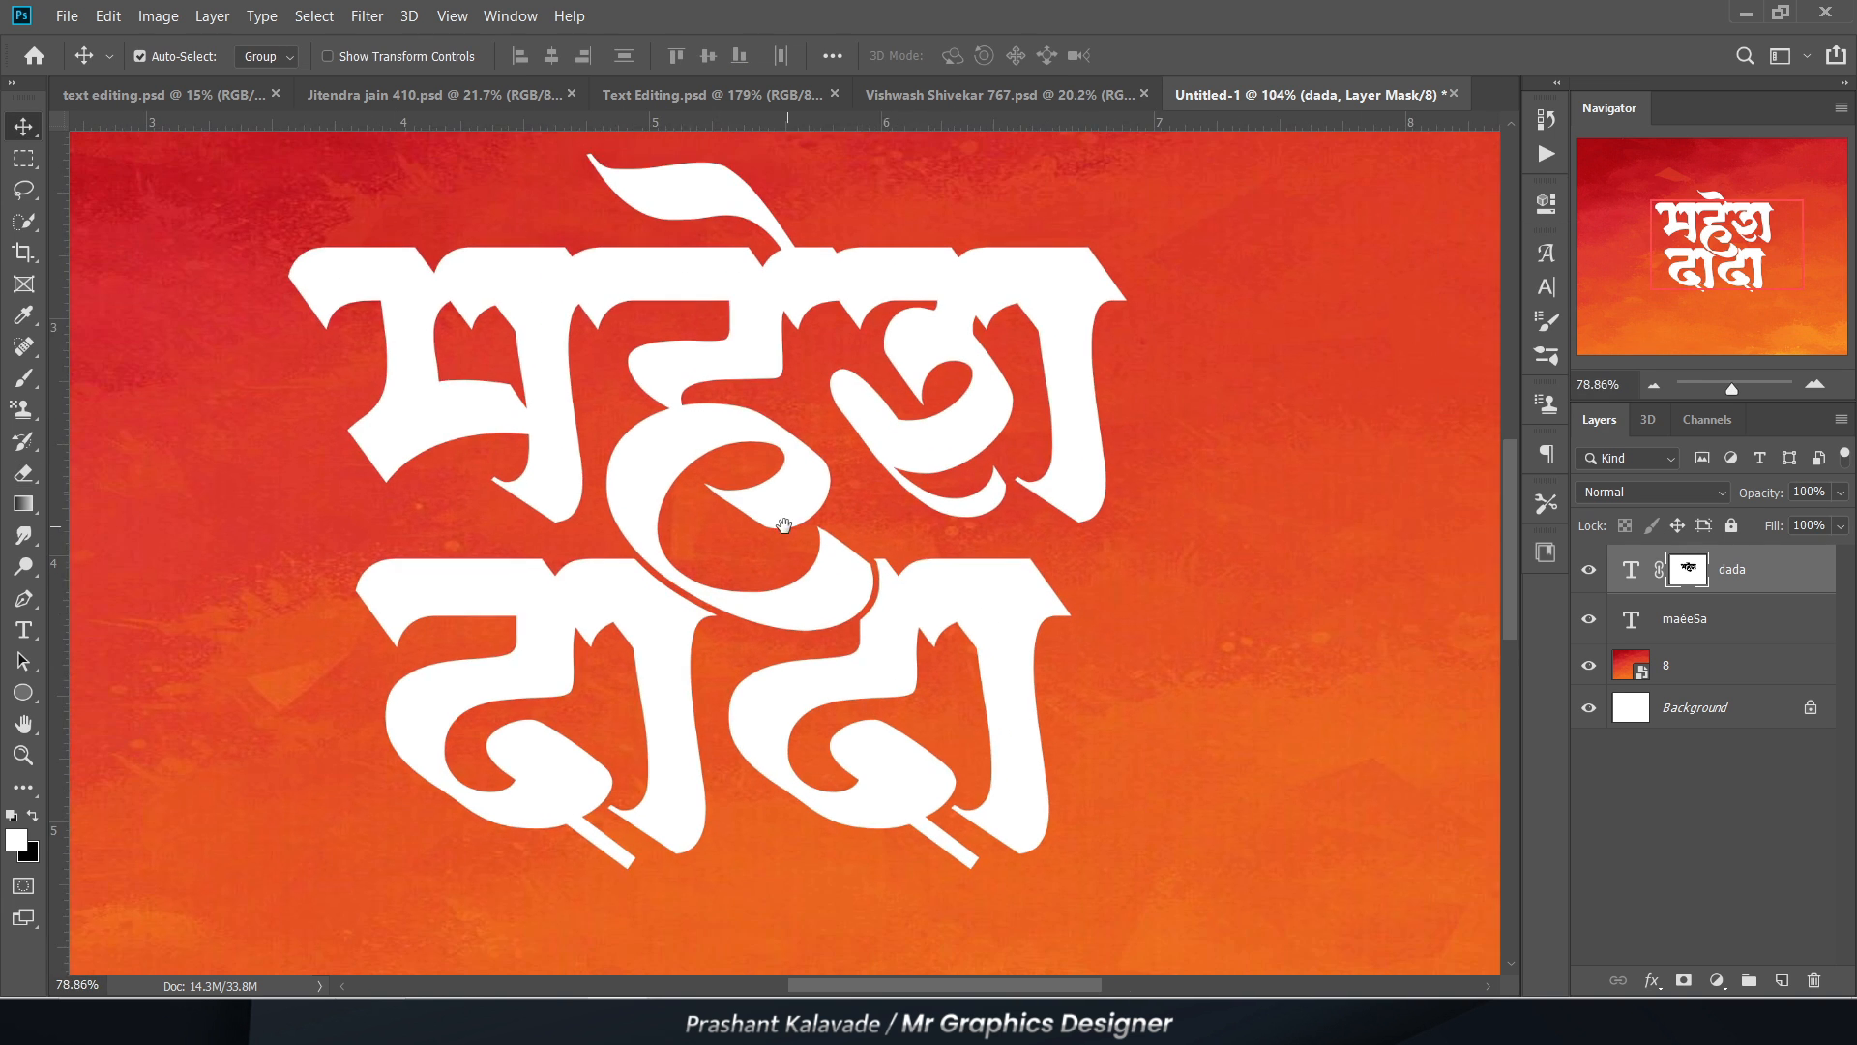
scroll(721, 552, up, 2)
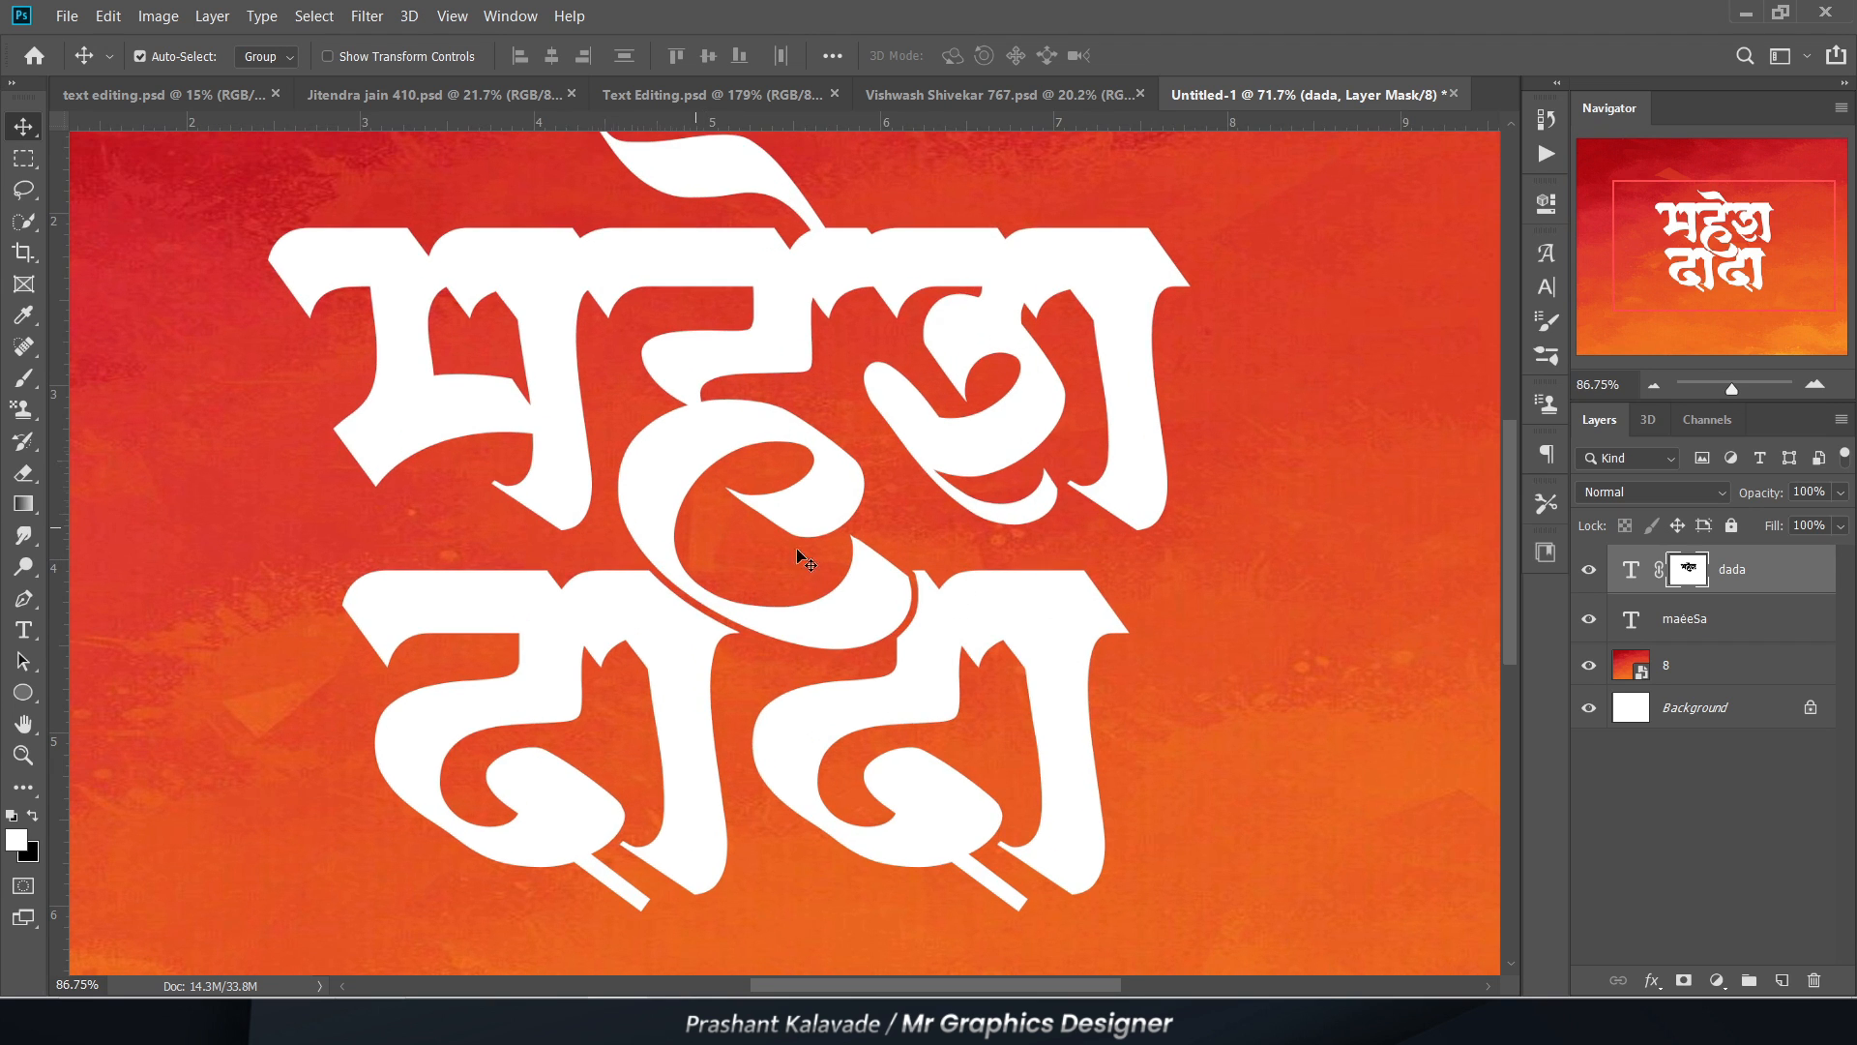
ctrl+click(1773, 627)
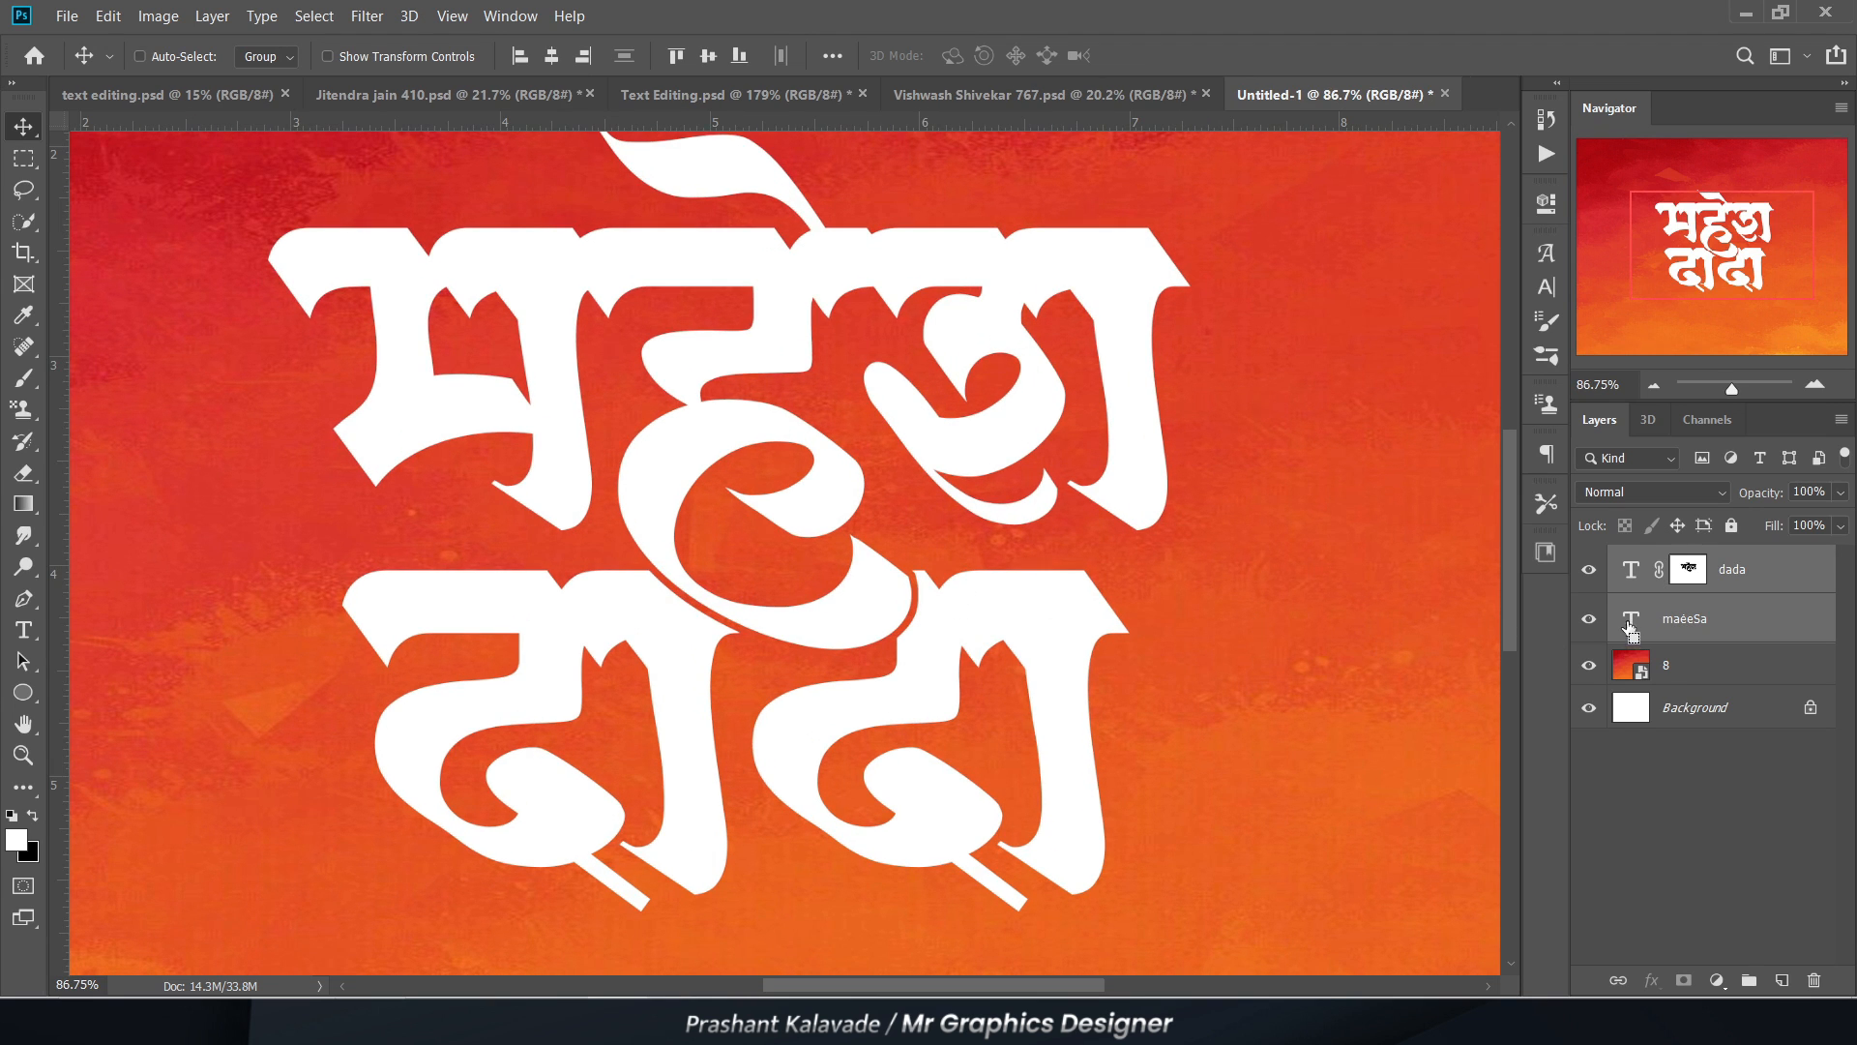
key(ctrl+g)
Step: Run the "long 255px 45°" long shadow action on the grouped lettering
scroll(651, 531, down, 3)
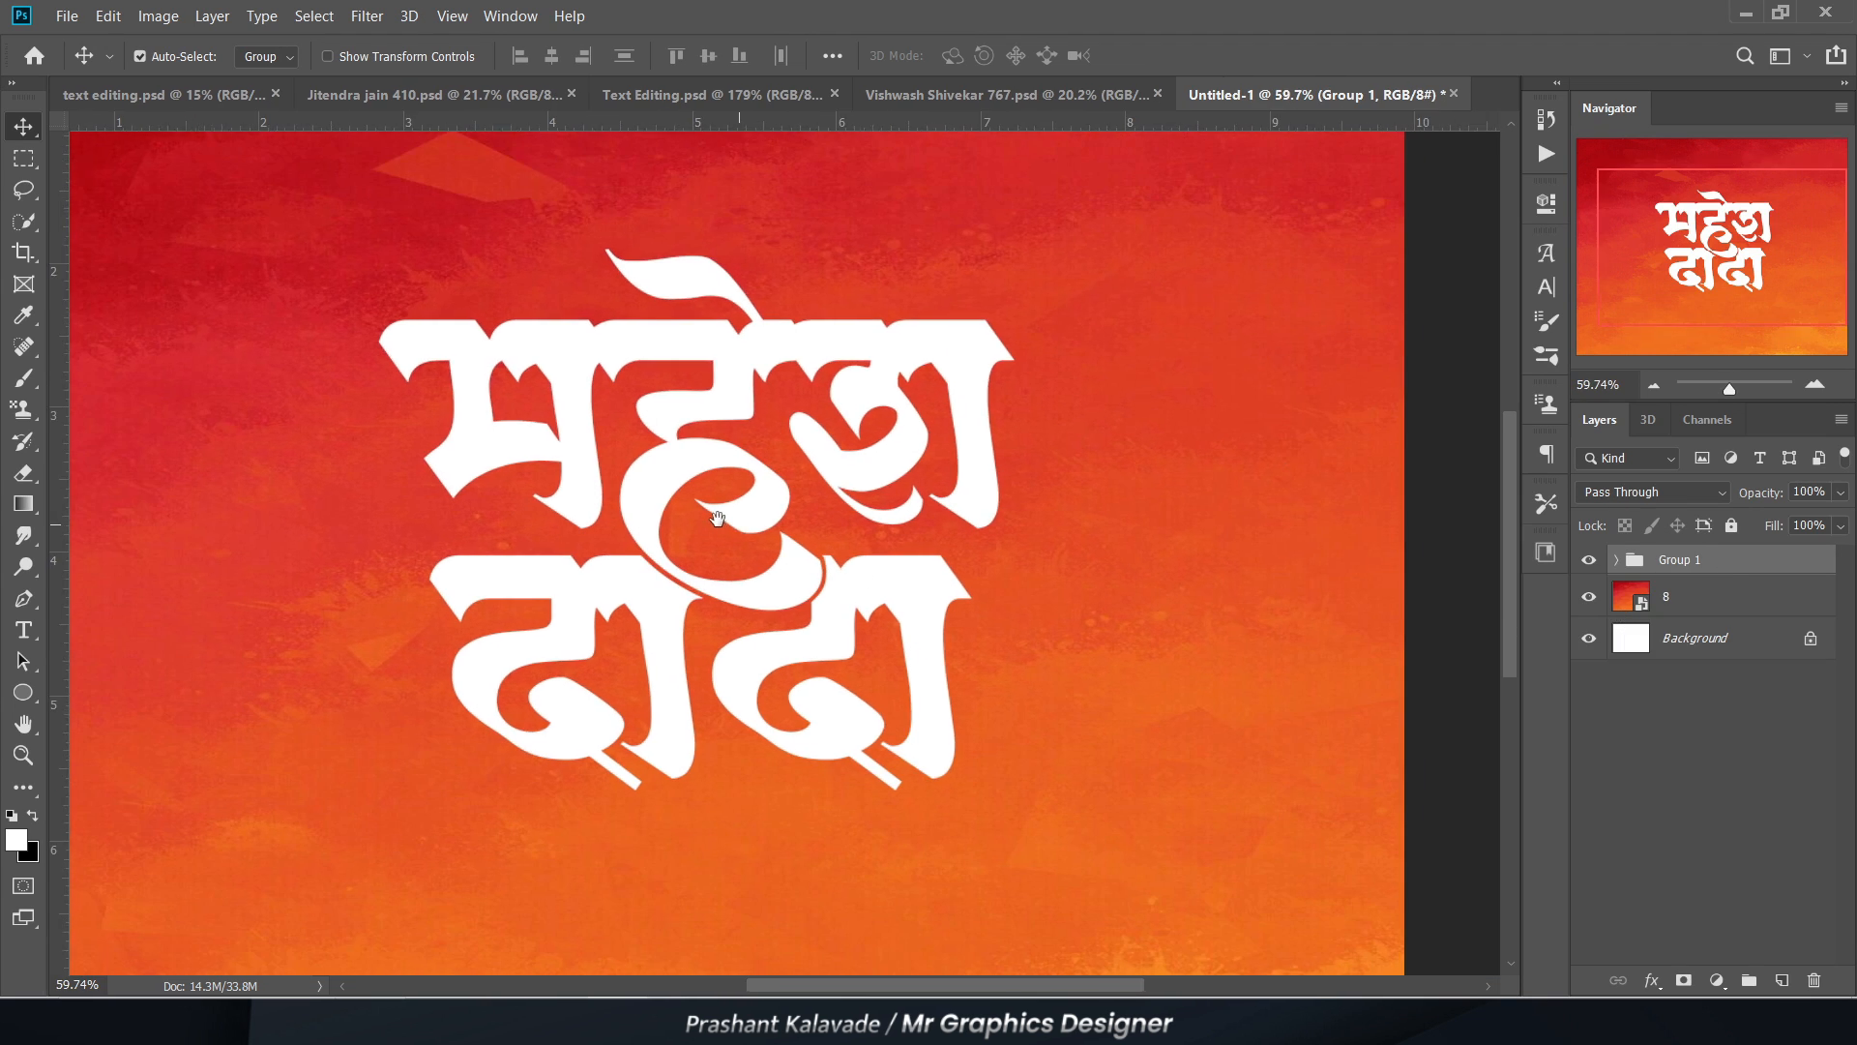
drag(717, 519, 699, 510)
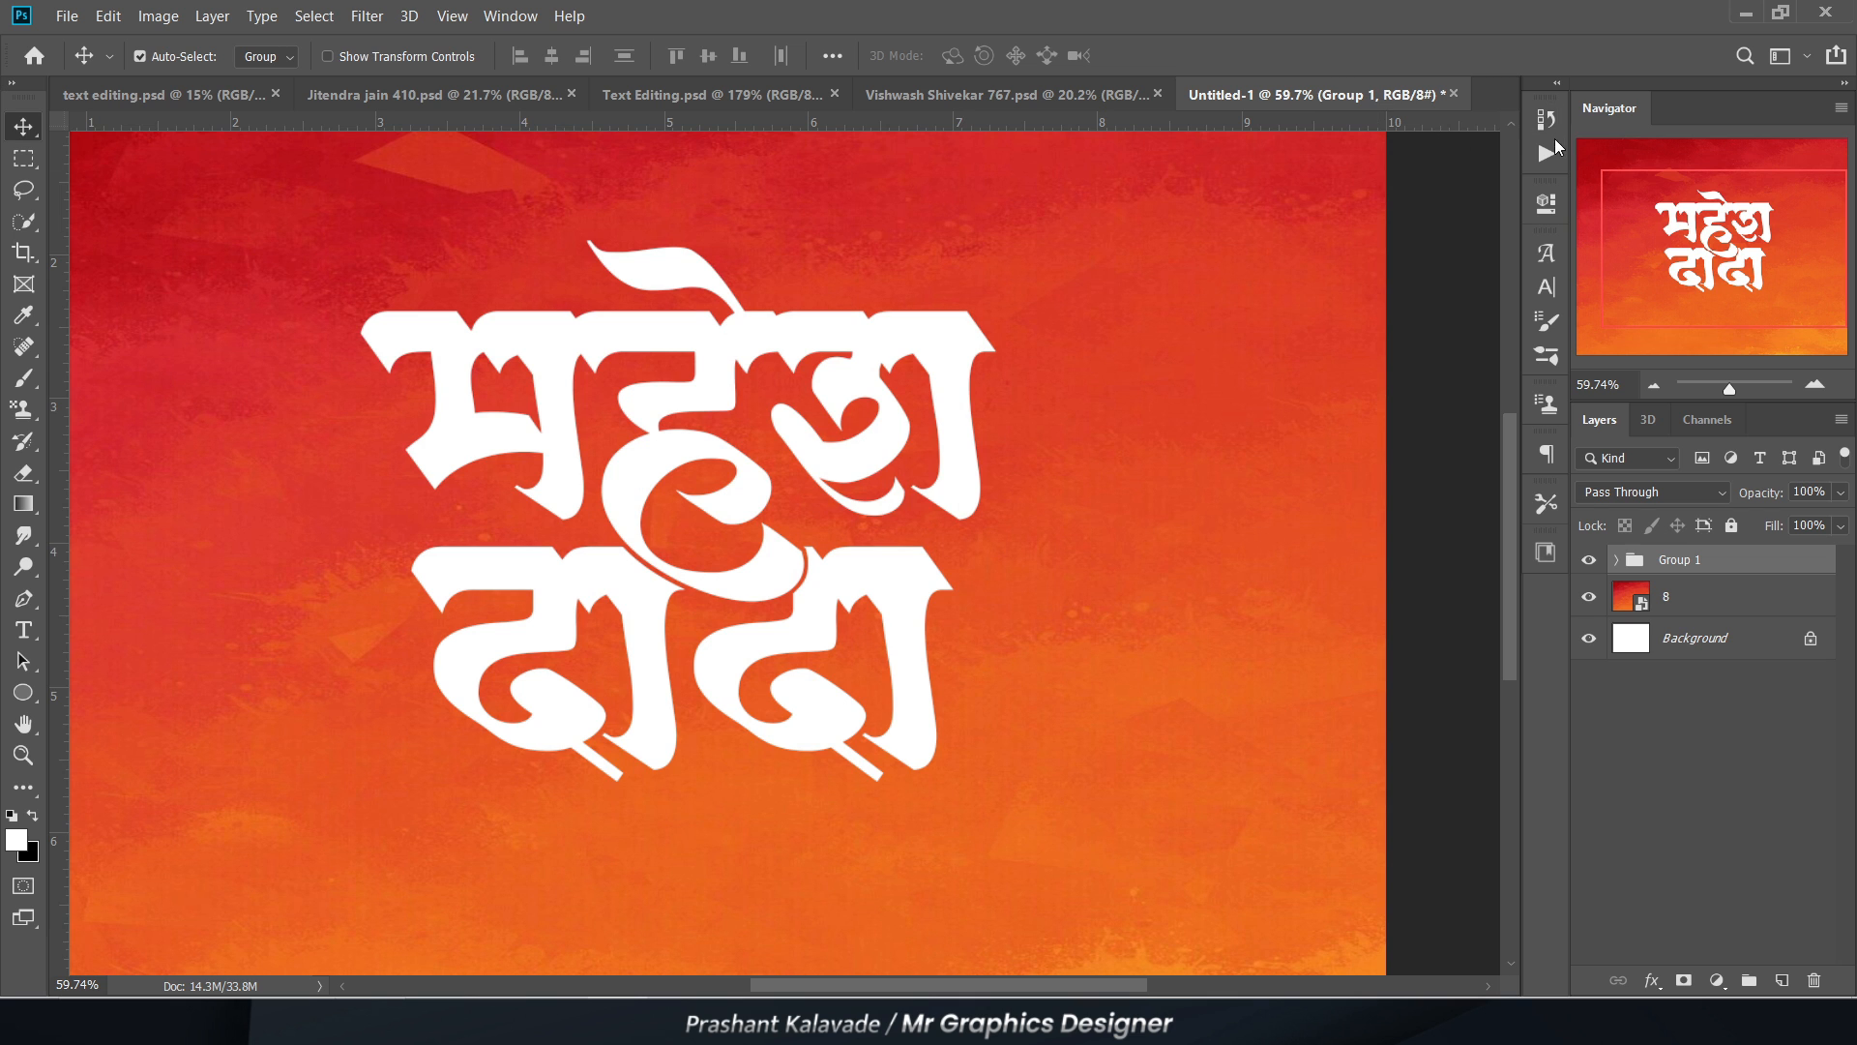
click(1547, 154)
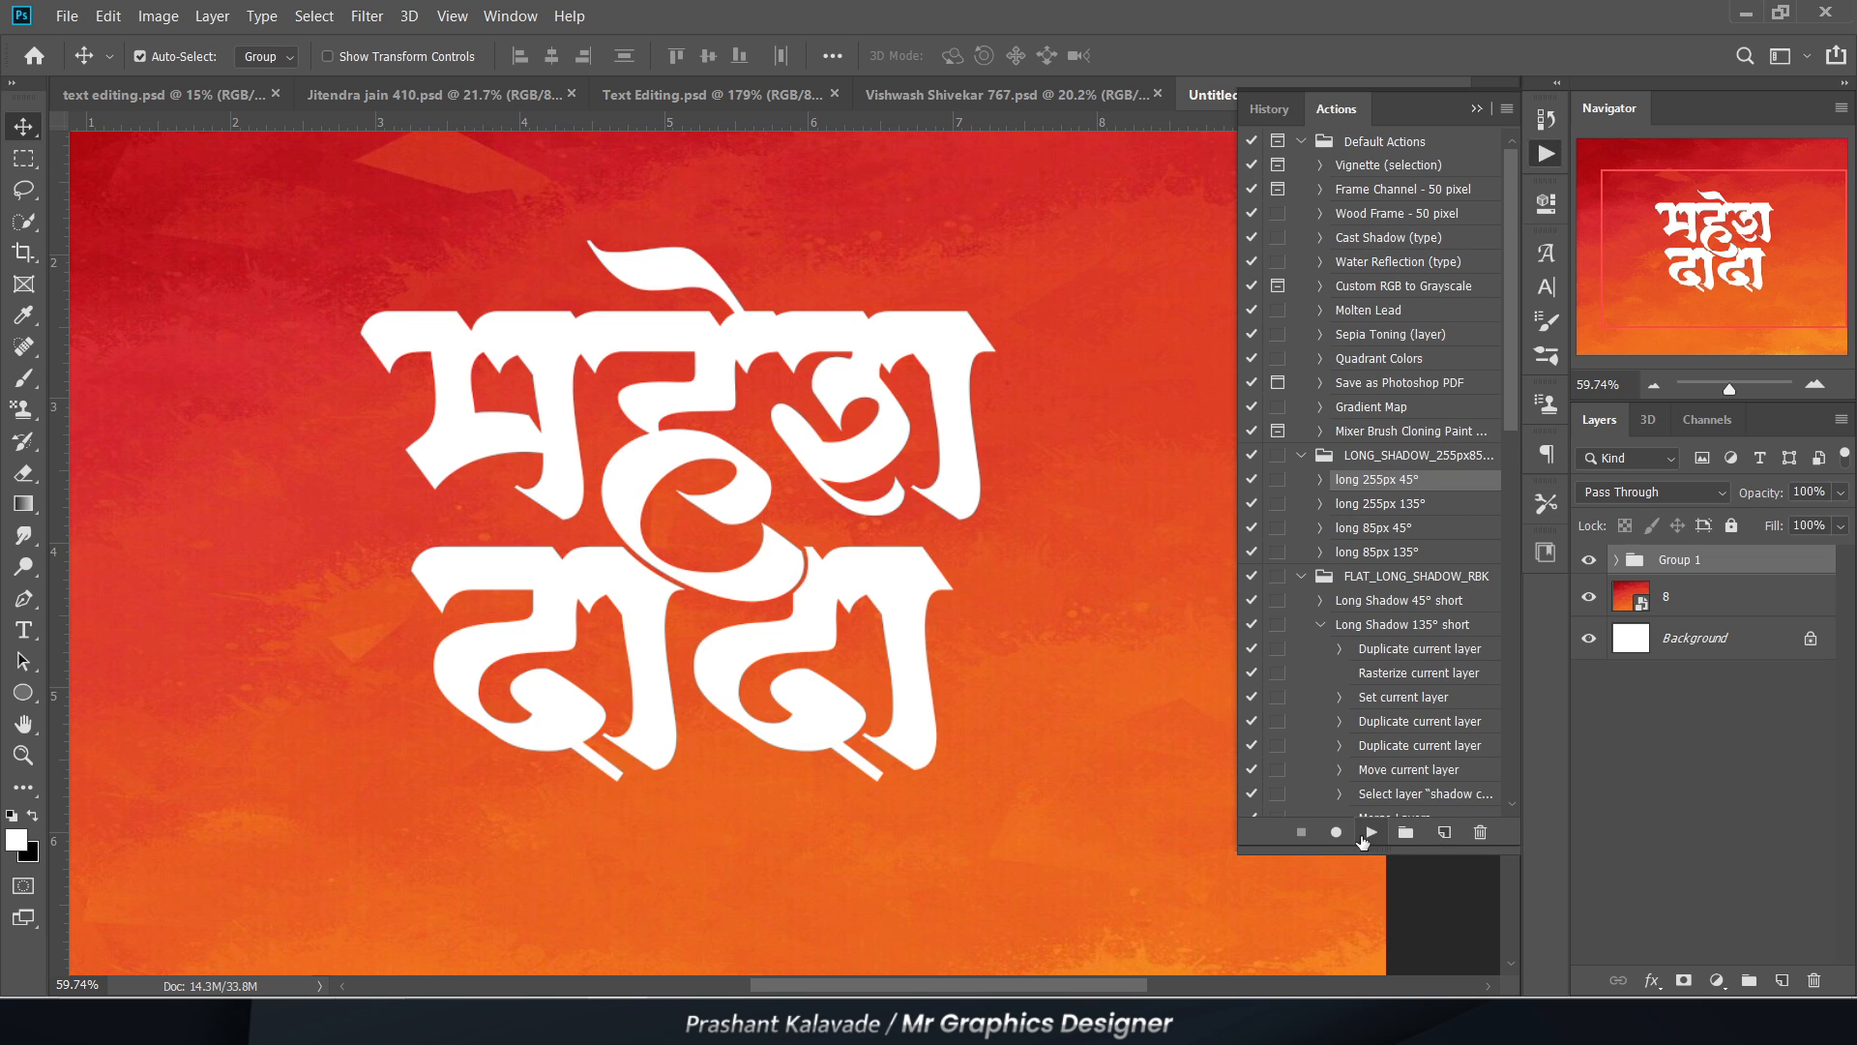
click(1370, 833)
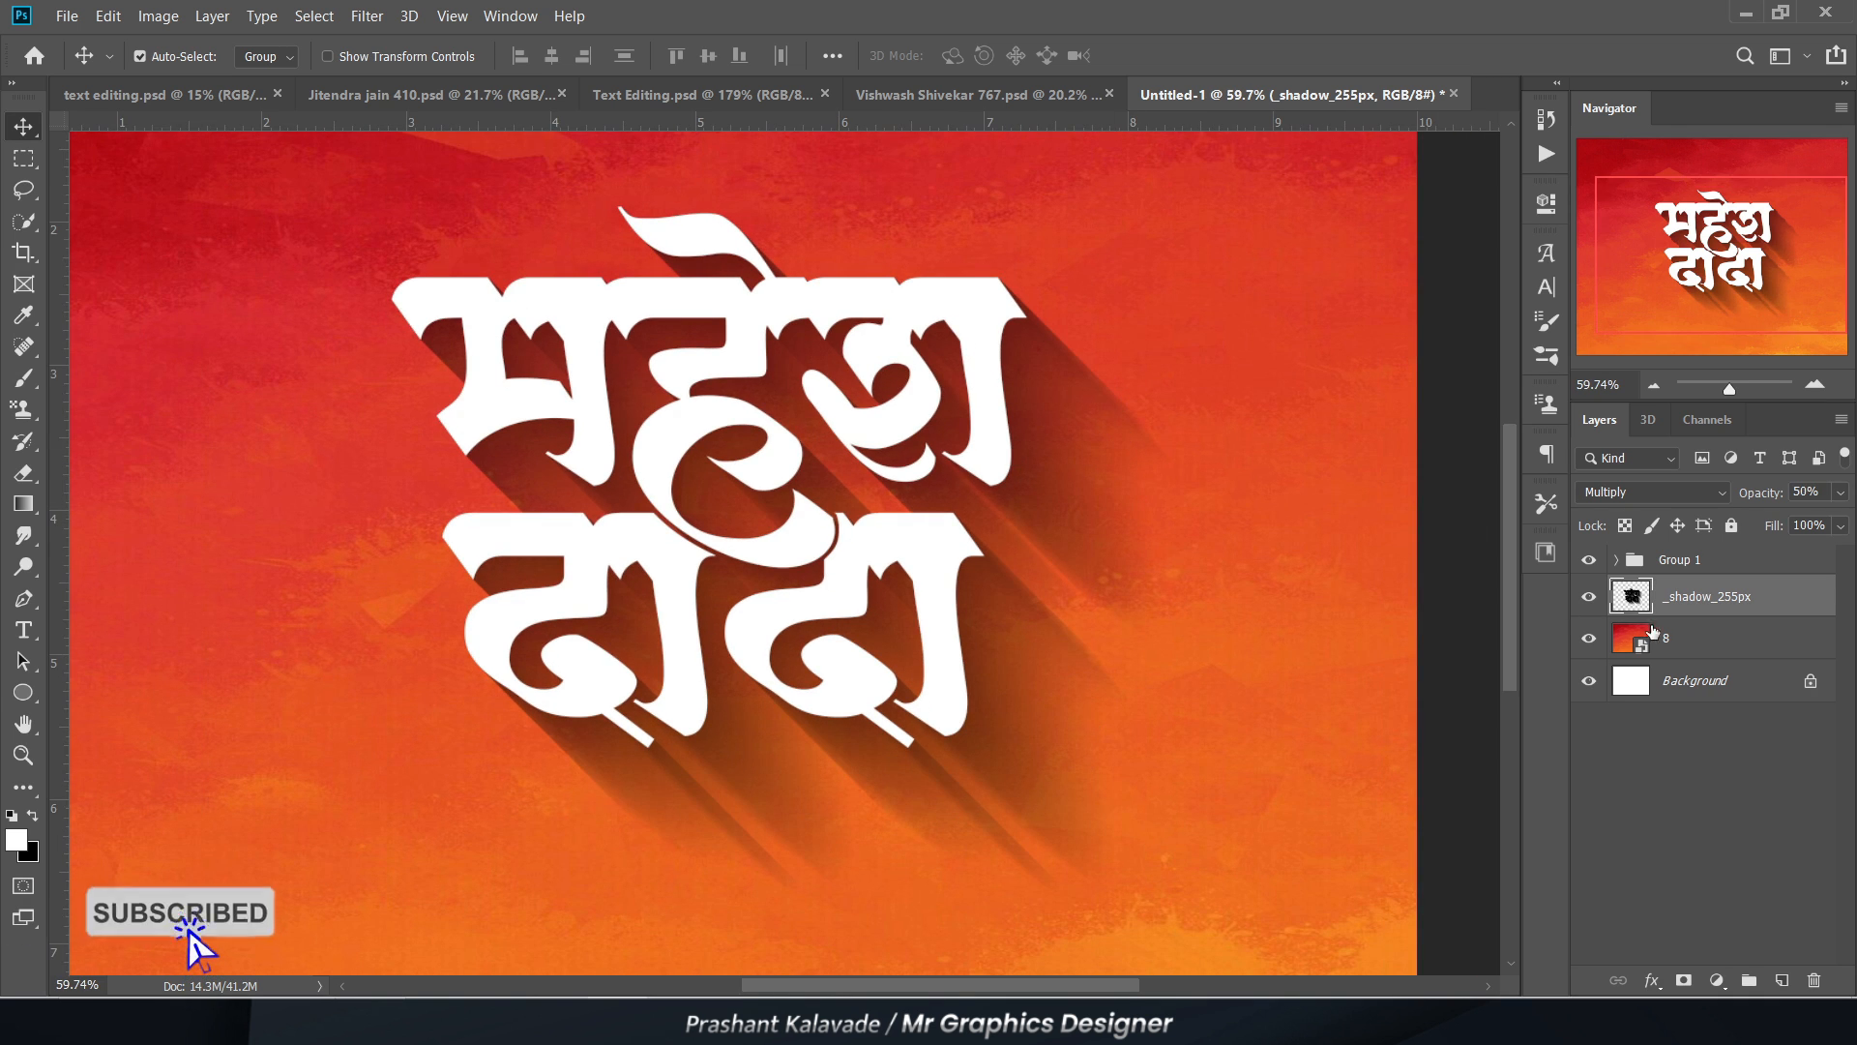
Step: Add a layer mask to the _shadow_255px layer
scroll(706, 590, down, 2)
drag(682, 601, 639, 572)
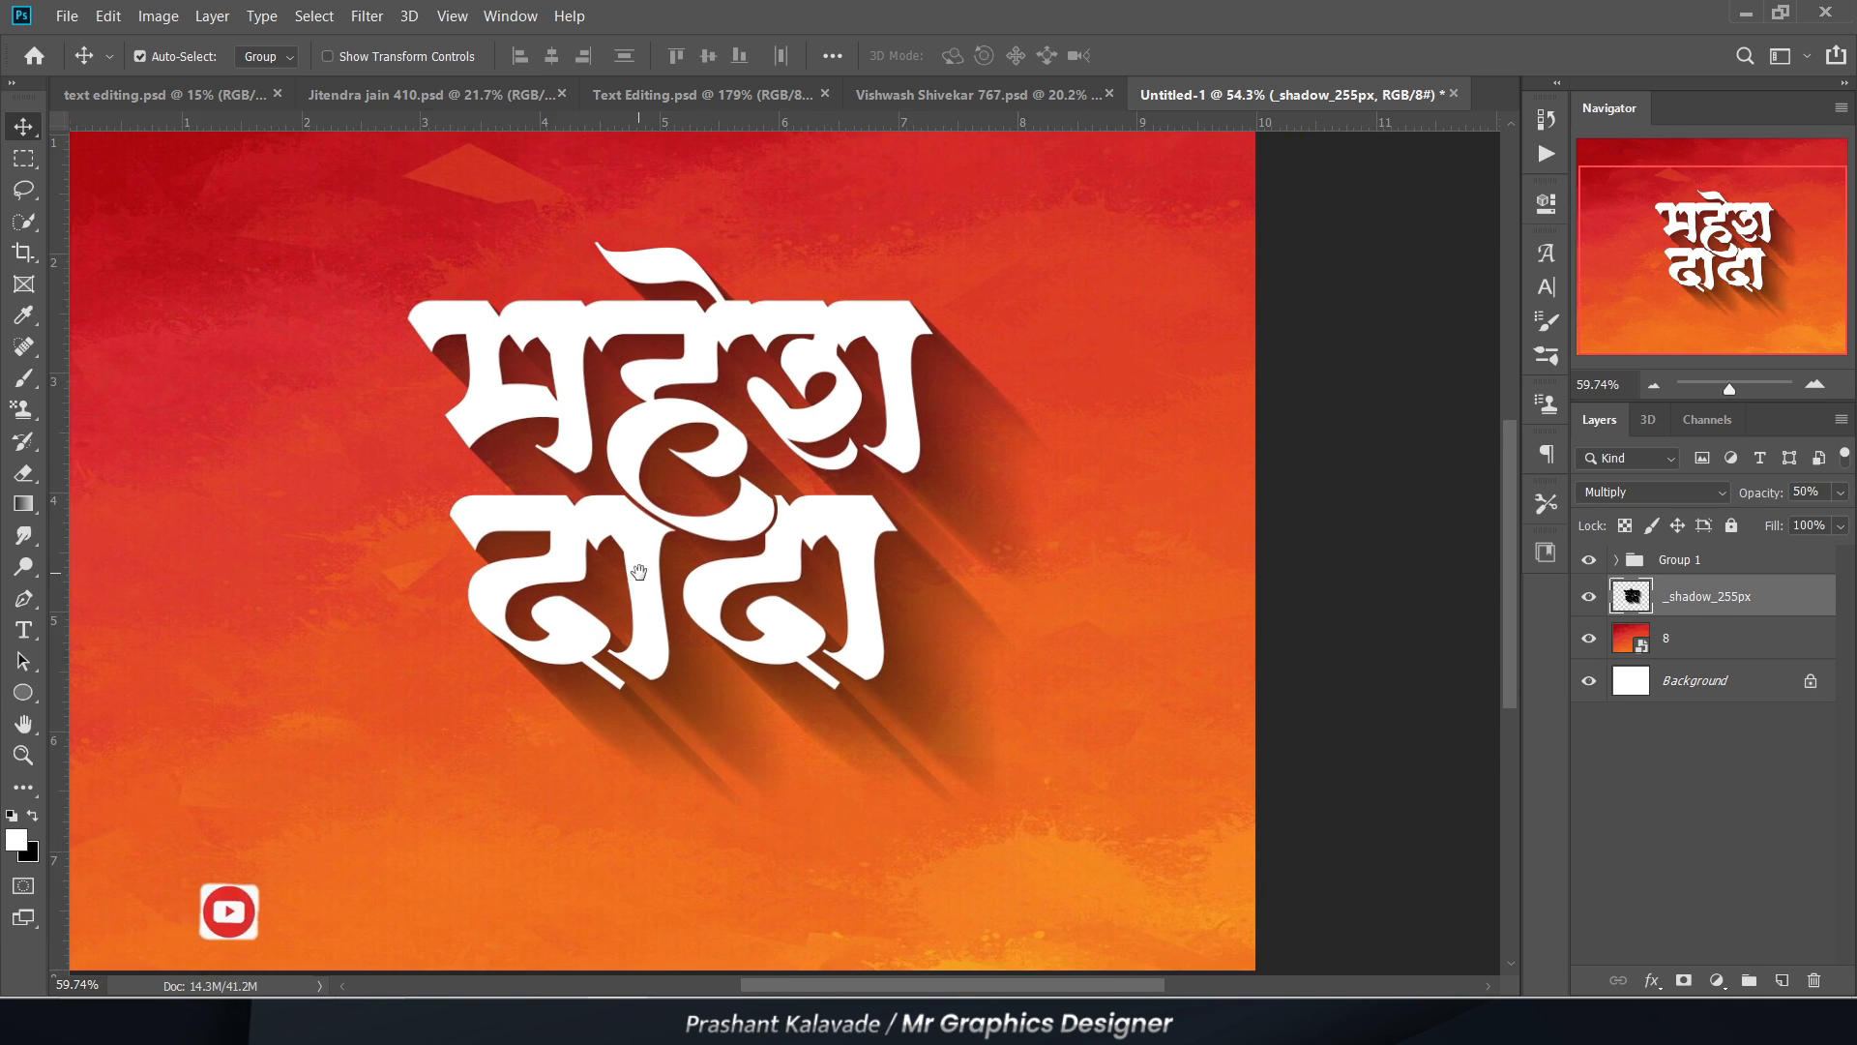
scroll(639, 572, up, 2)
click(1682, 982)
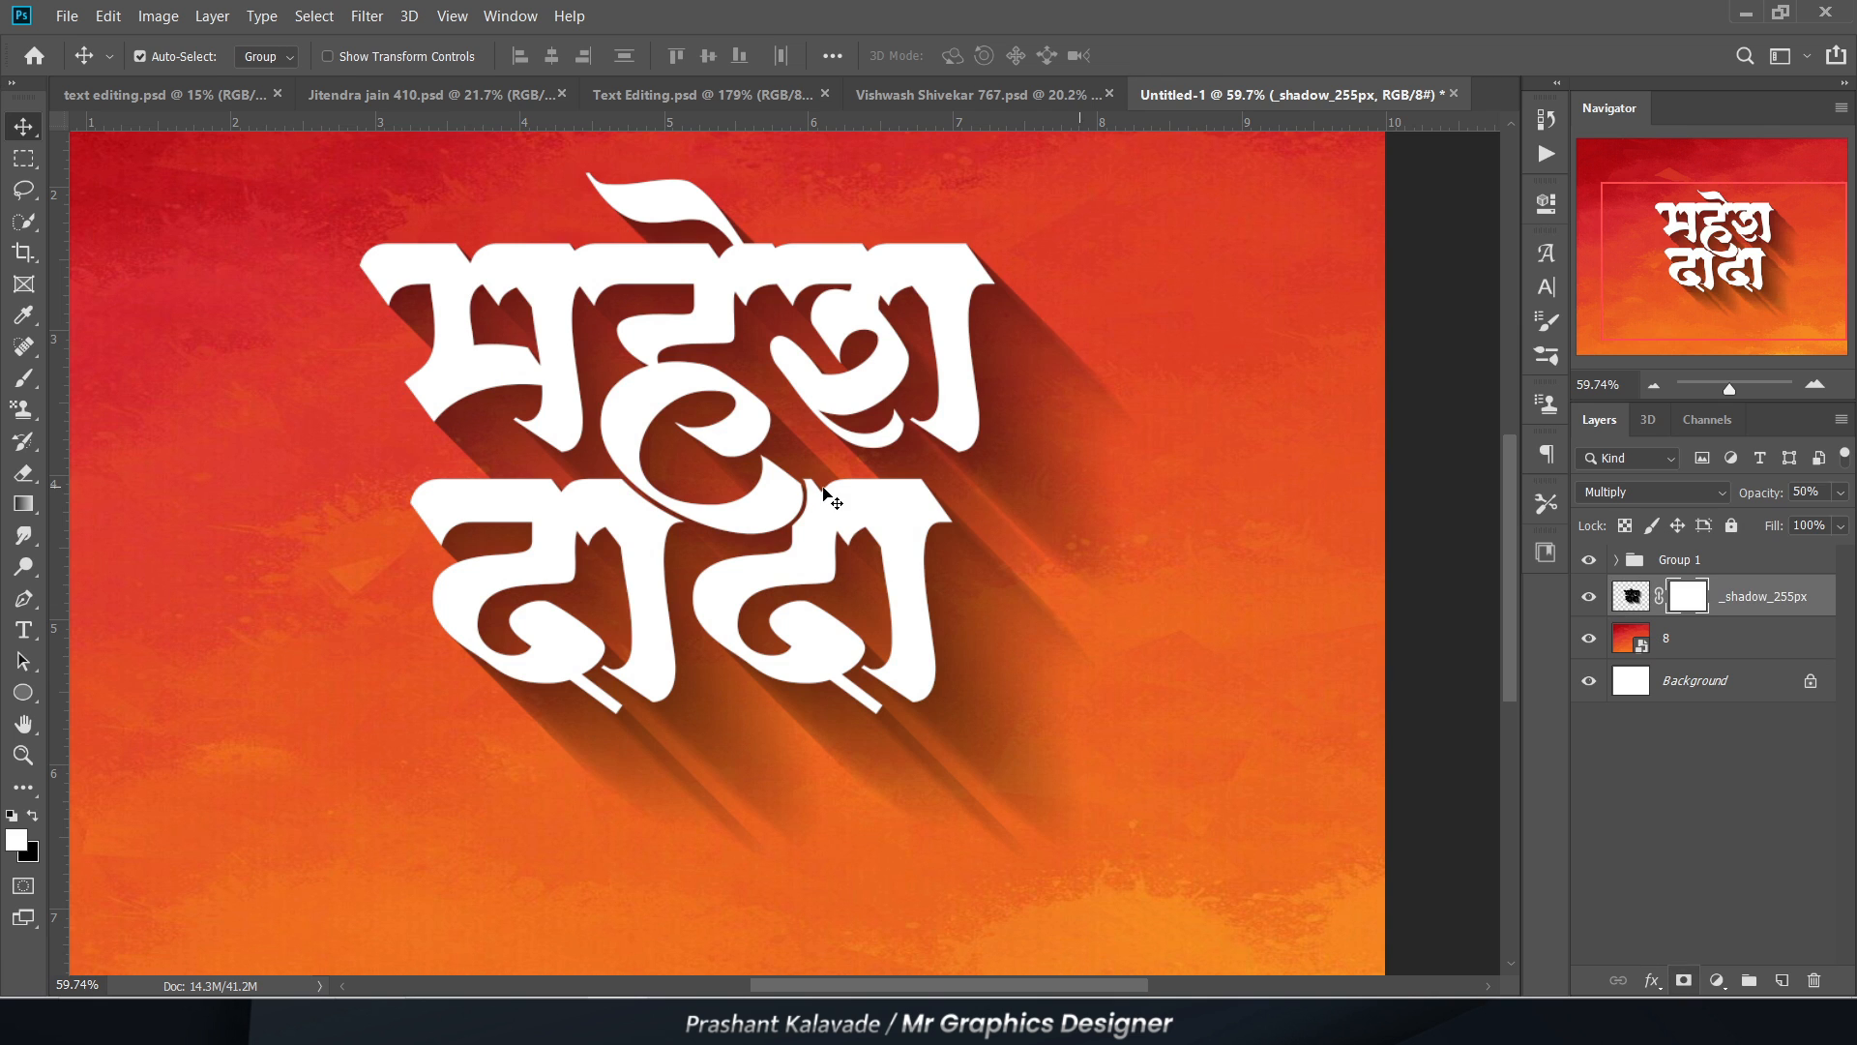
Step: Fade the outer ends of the lettering's right-hand shadow on the mask with a 1000 px Eraser at 48% opacity
key(e)
scroll(614, 533, down, 1)
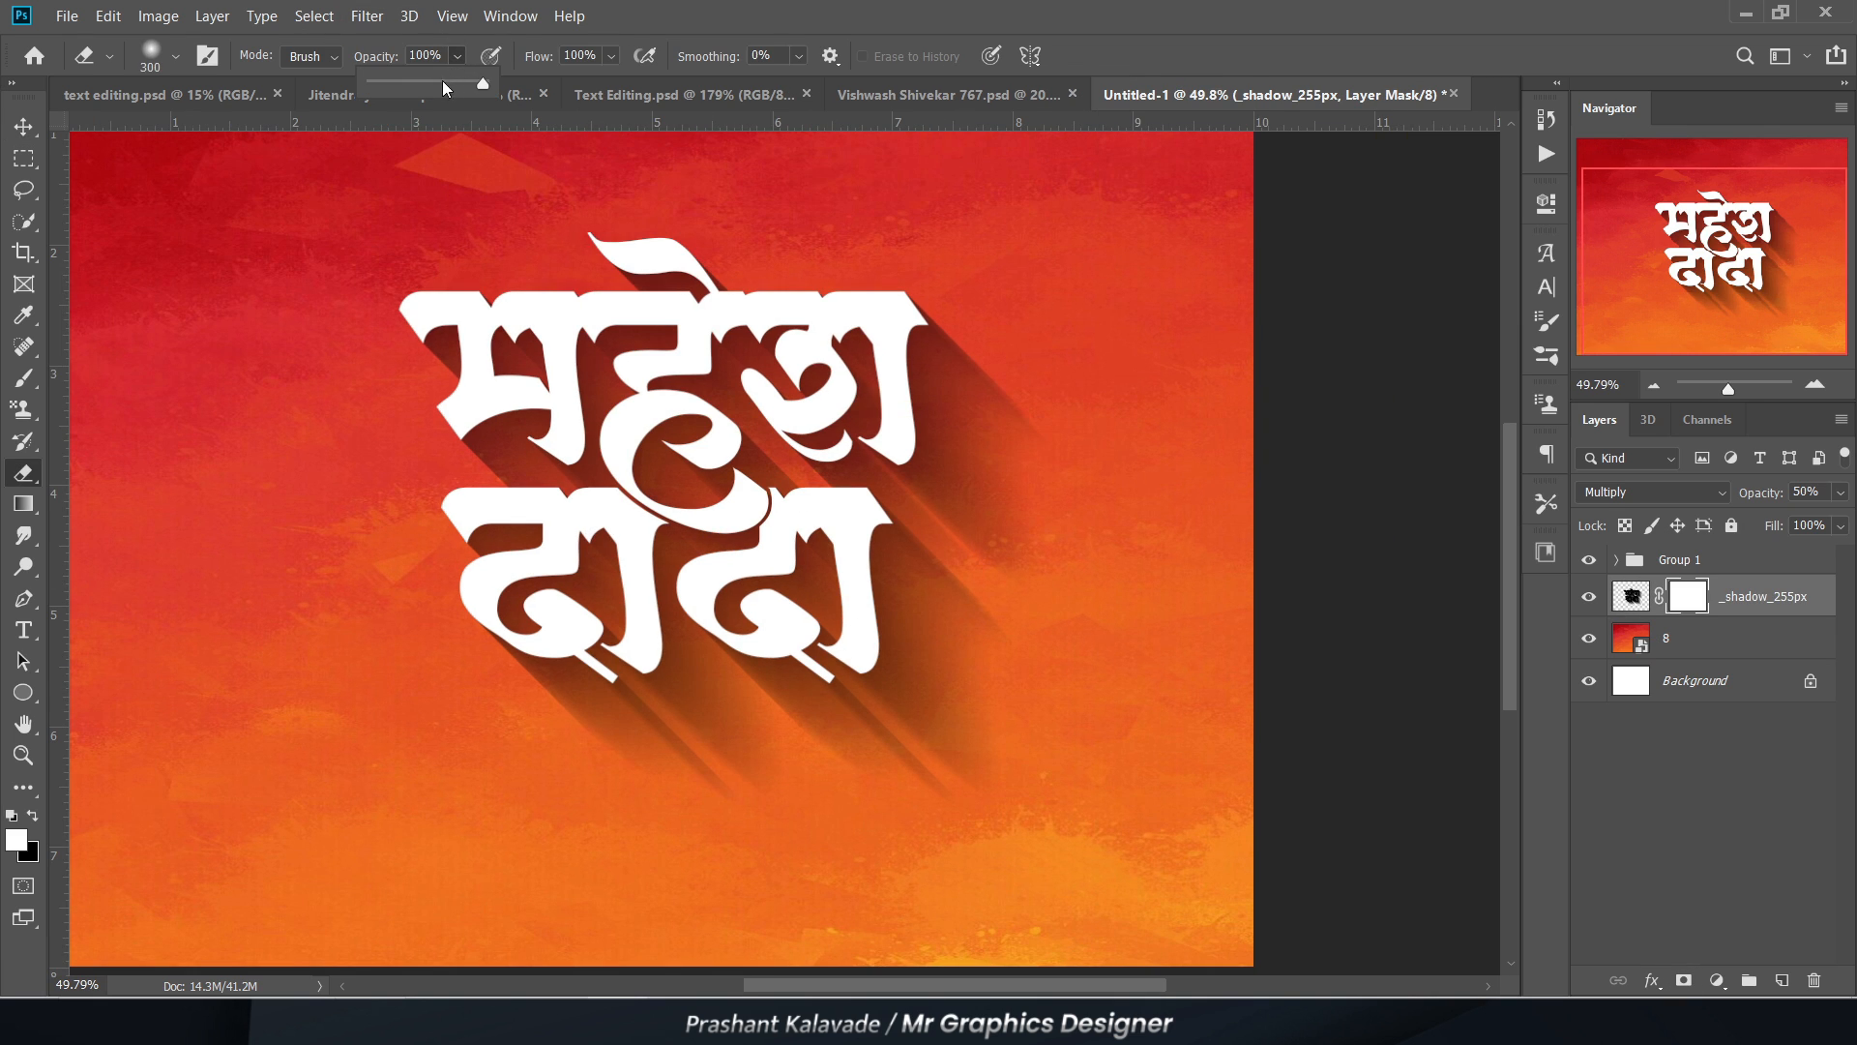
click(425, 83)
key(bracketright)
key(bracketright)
key(bracketright)
key(bracketright)
key(bracketright)
key(bracketright)
key(bracketright)
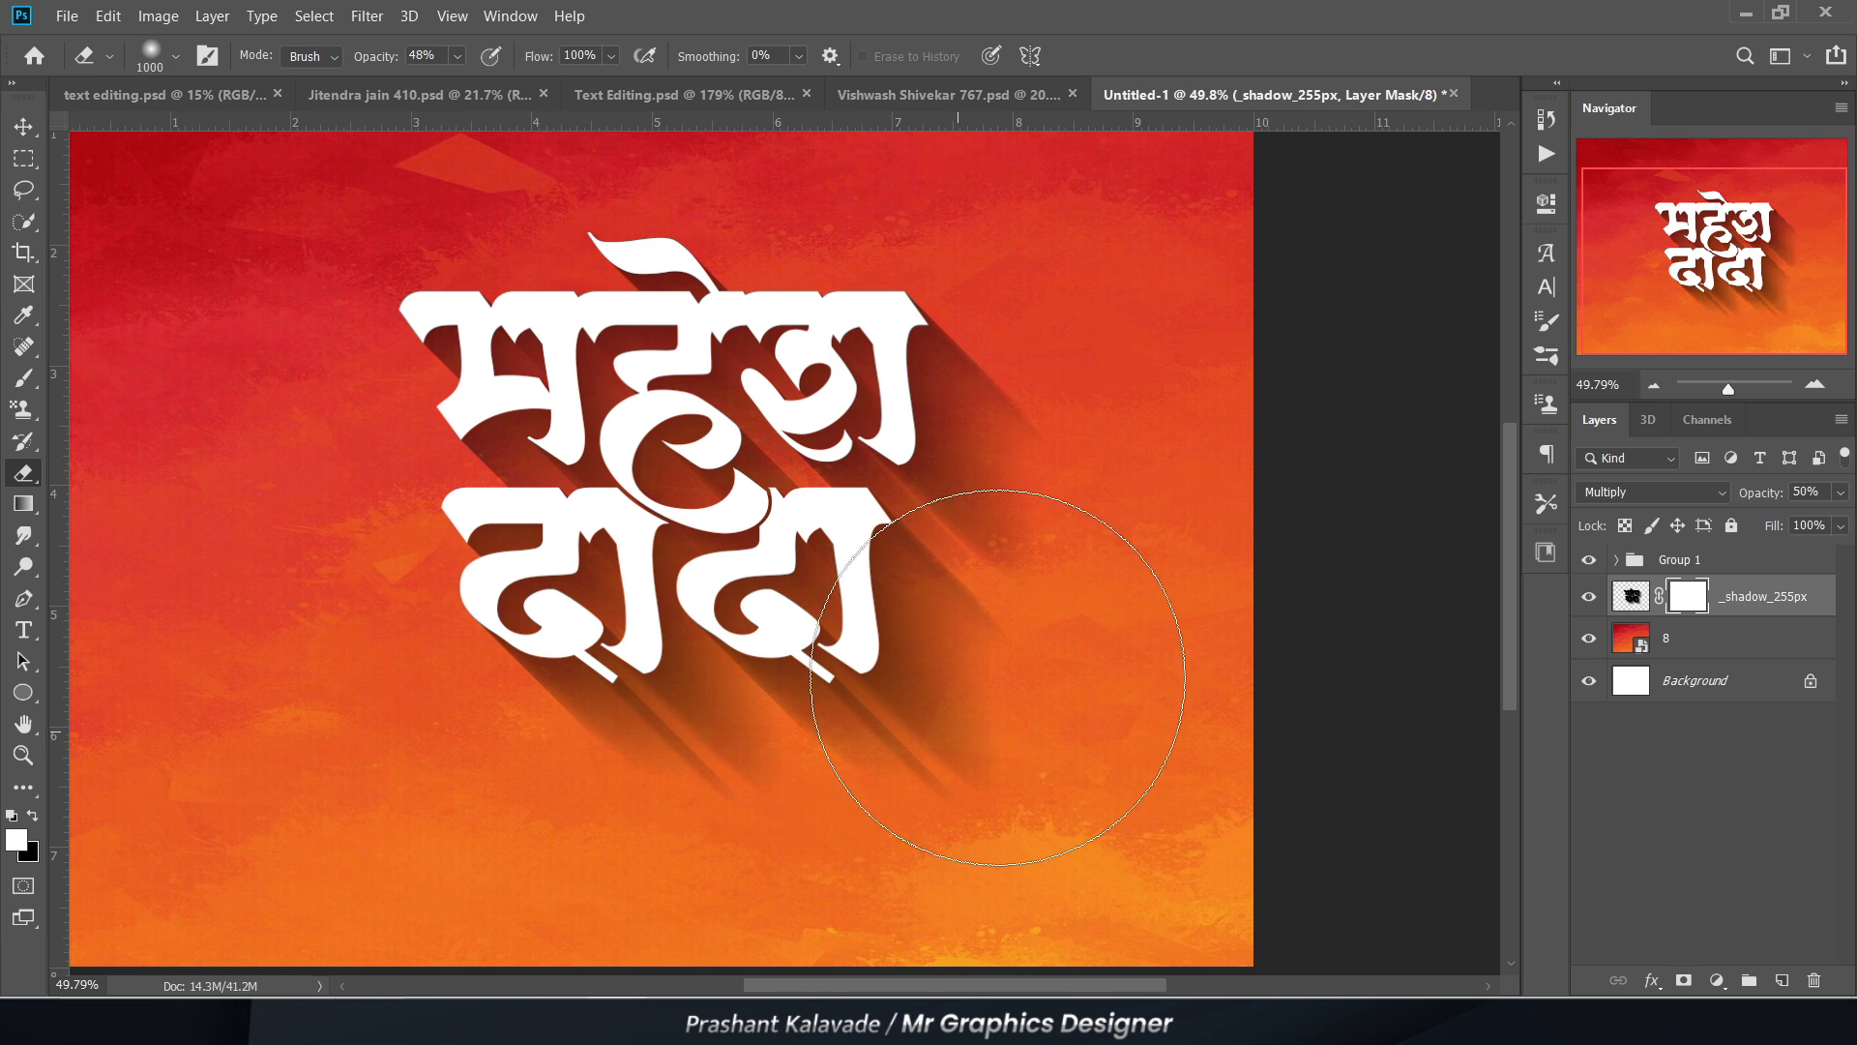
mouse_move(998, 677)
mouse_down()
mouse_move(1055, 529)
mouse_move(1059, 410)
mouse_move(1110, 422)
mouse_up()
drag(980, 735, 914, 767)
Step: Fade the shadow below the lower word on the mask with a 700 px Eraser
key(bracketleft)
key(bracketleft)
key(bracketleft)
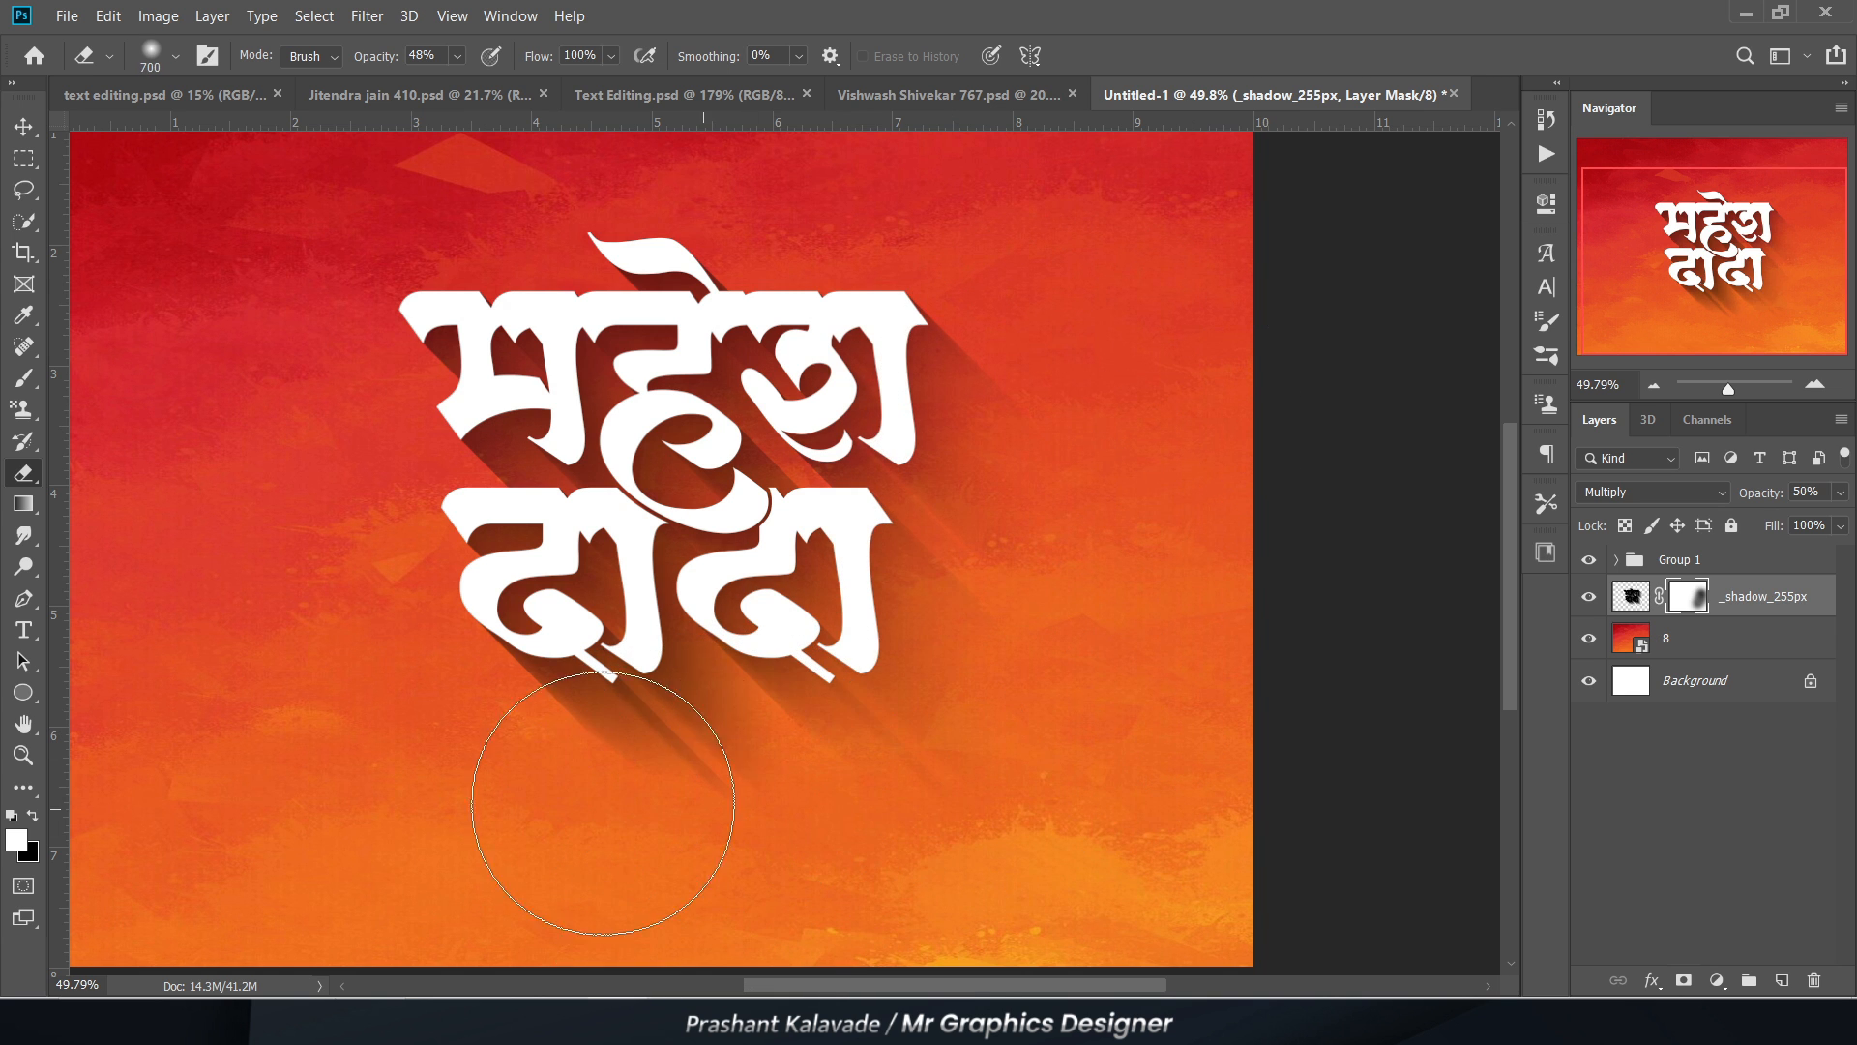
mouse_move(604, 803)
mouse_down()
mouse_move(424, 792)
mouse_move(964, 826)
mouse_move(775, 840)
mouse_move(335, 821)
mouse_up()
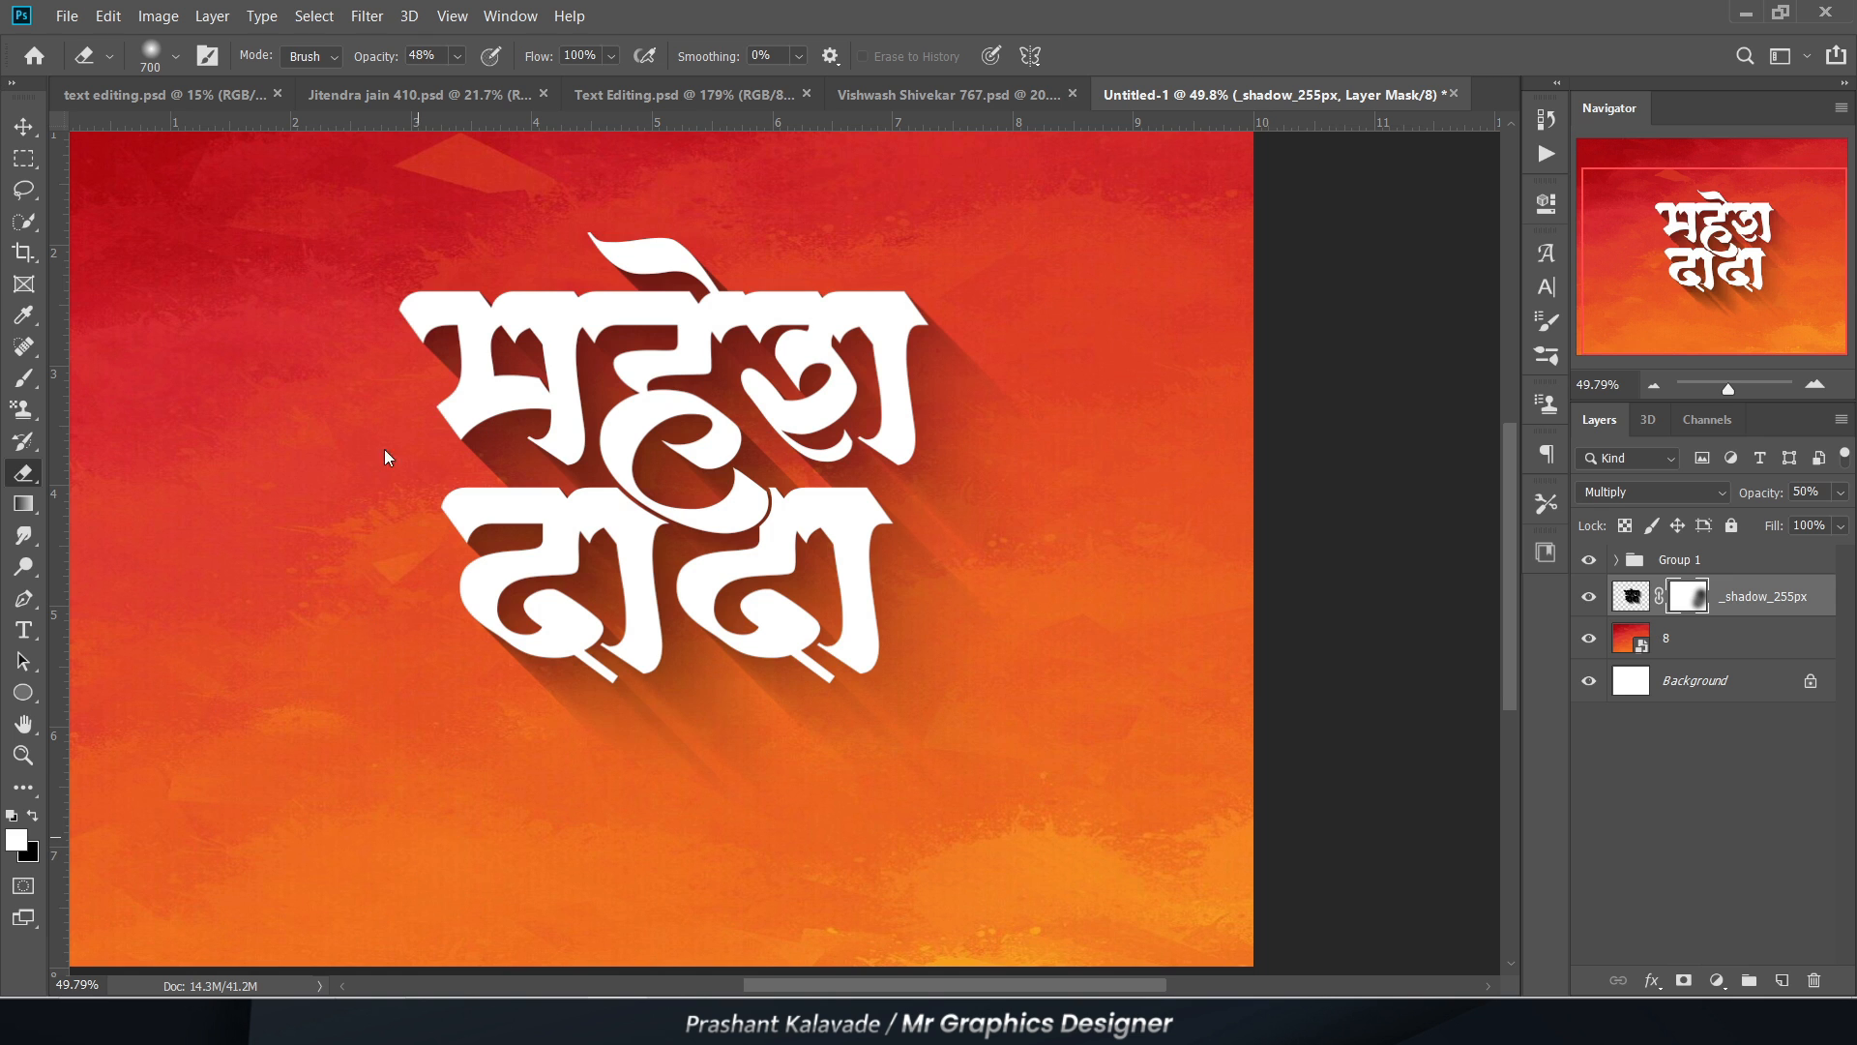
Step: Set the Eraser's opacity to 9% and its brush size to 800 px for softening the shadow mask
click(456, 56)
drag(435, 84, 428, 84)
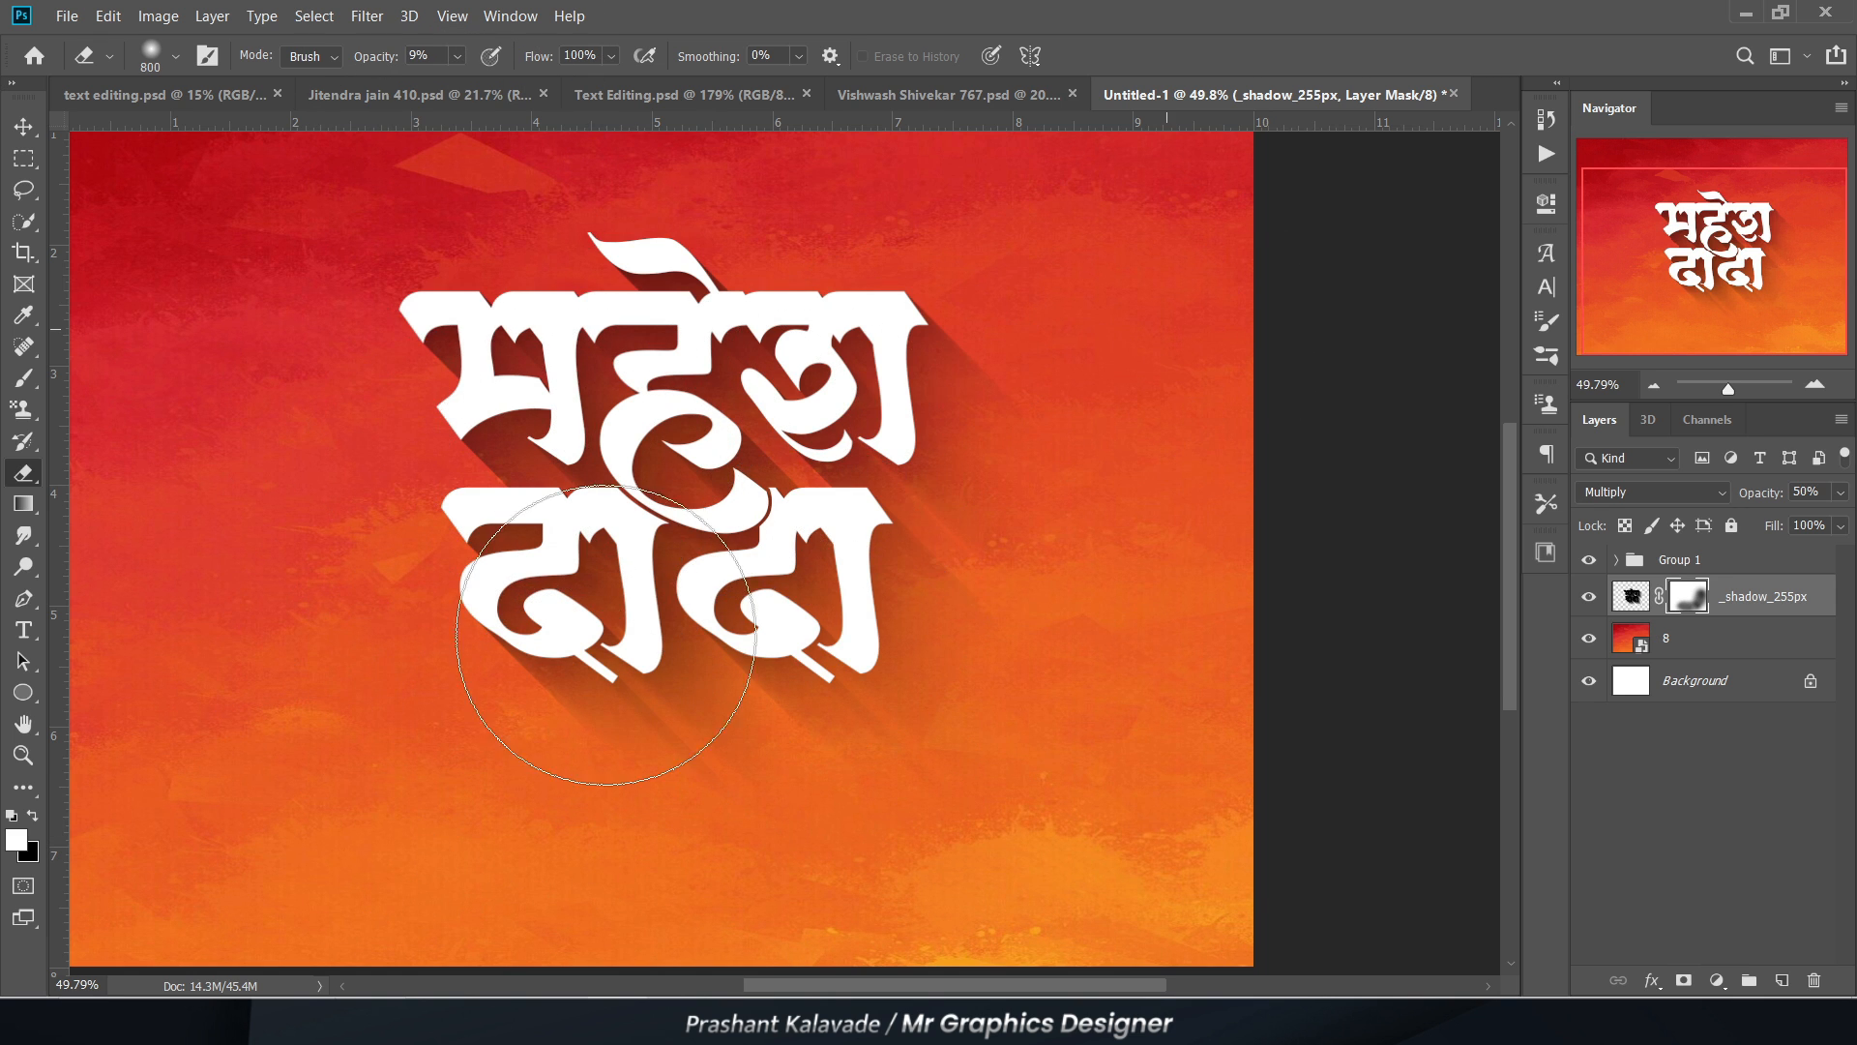
key(v)
scroll(613, 491, down, 2)
scroll(612, 490, up, 3)
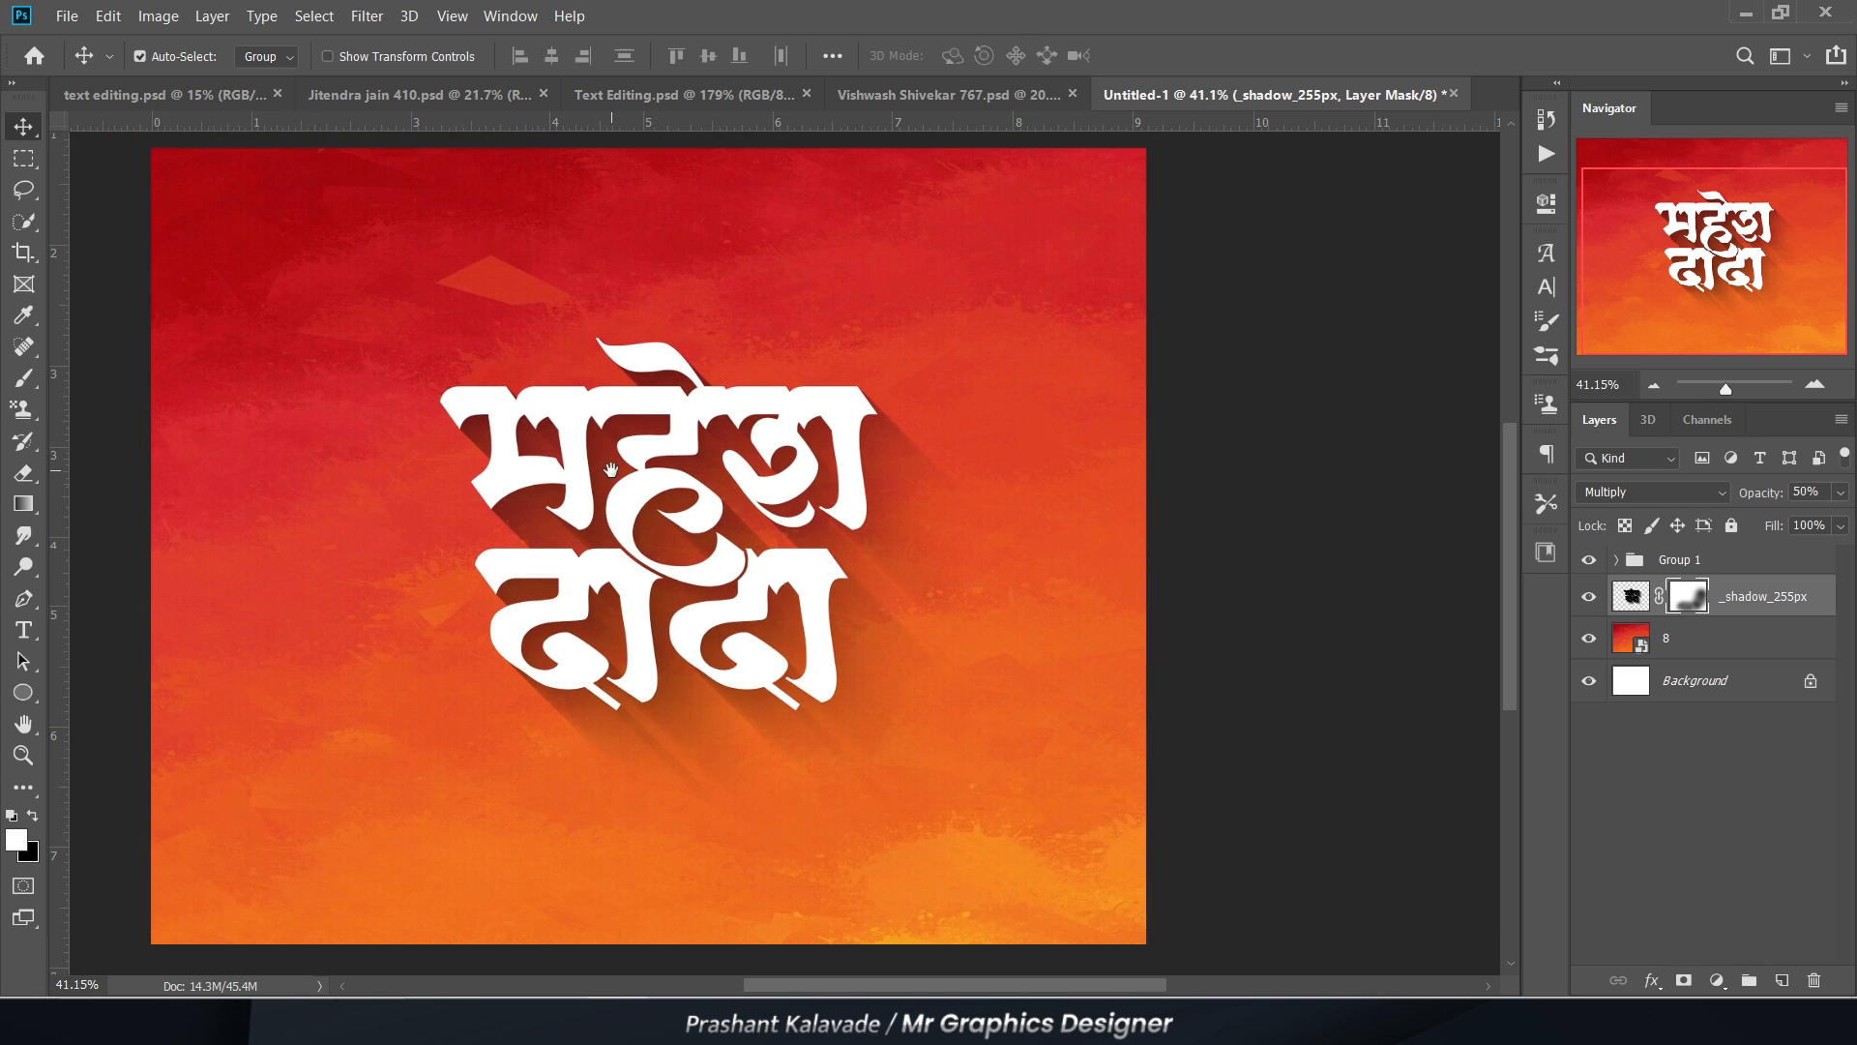
scroll(1063, 648, up, 1)
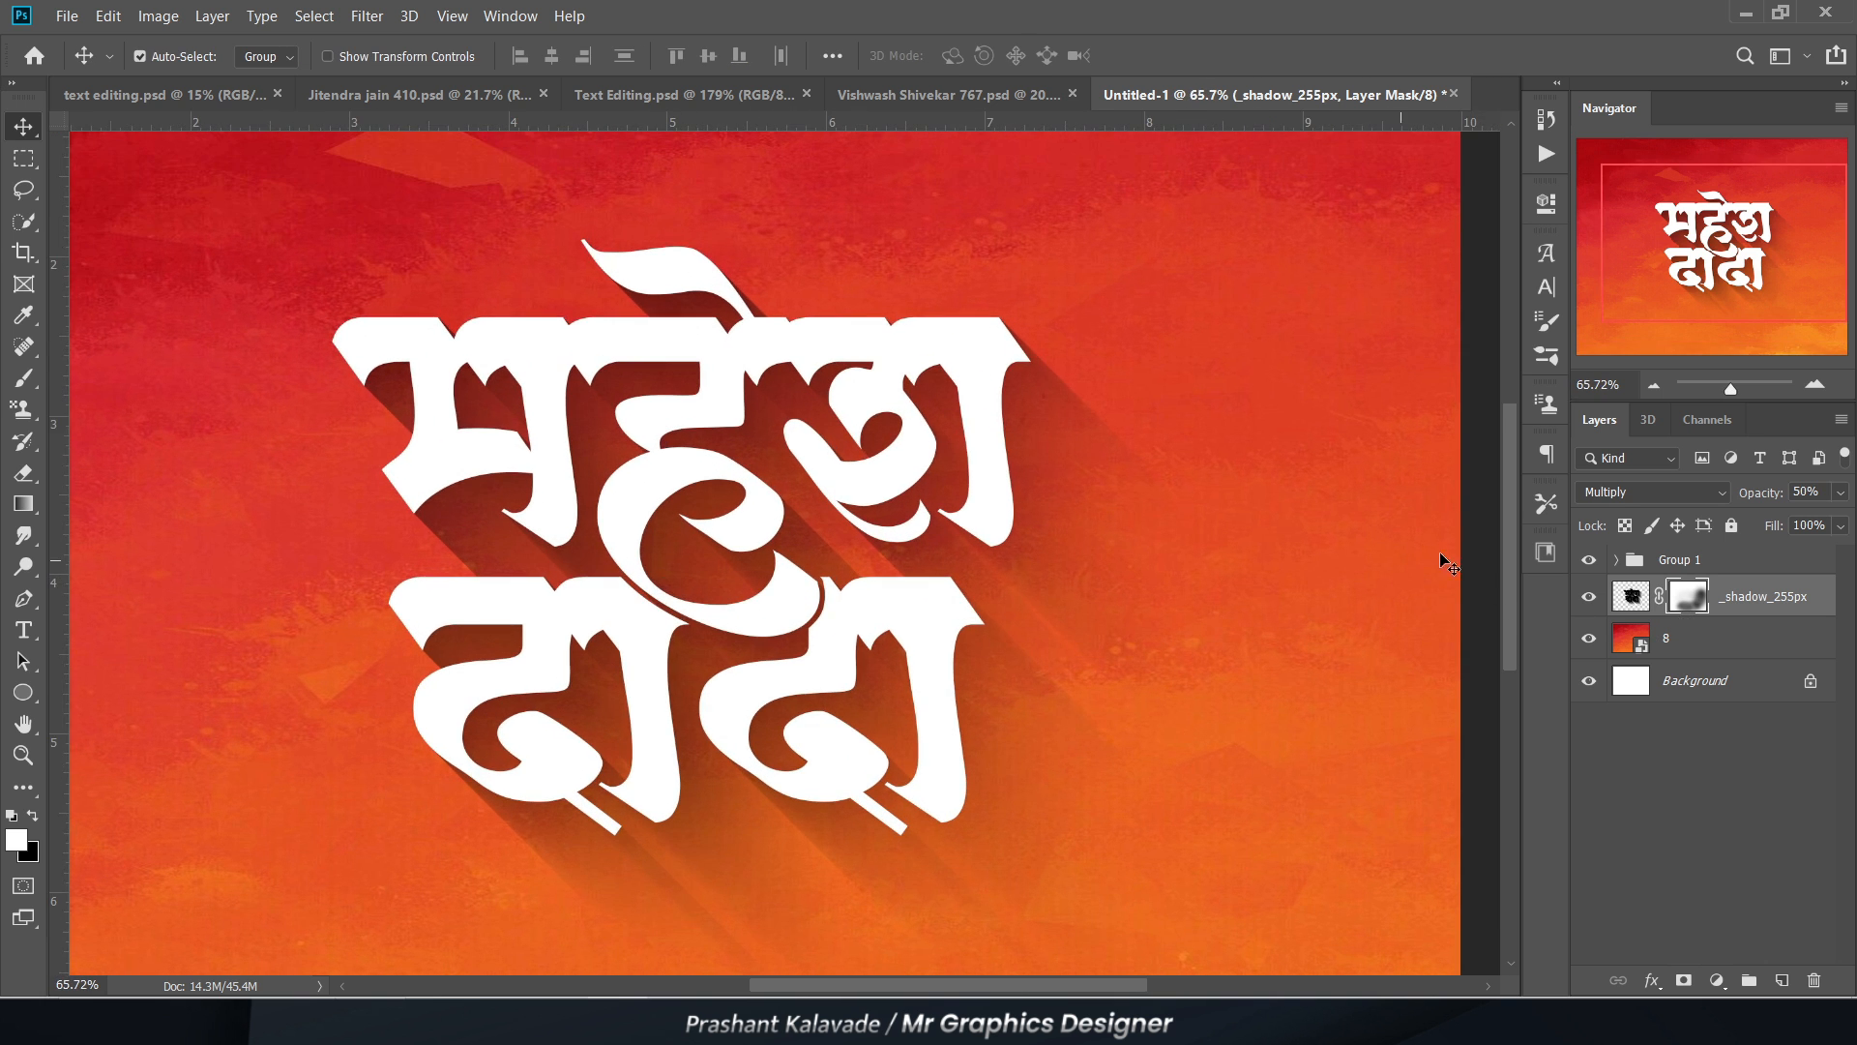
Step: Copy Layer 30 and the Exposure 2 adjustment layer from Group 62 of the orange poster document into Untitled-1, above Group 1
click(1789, 571)
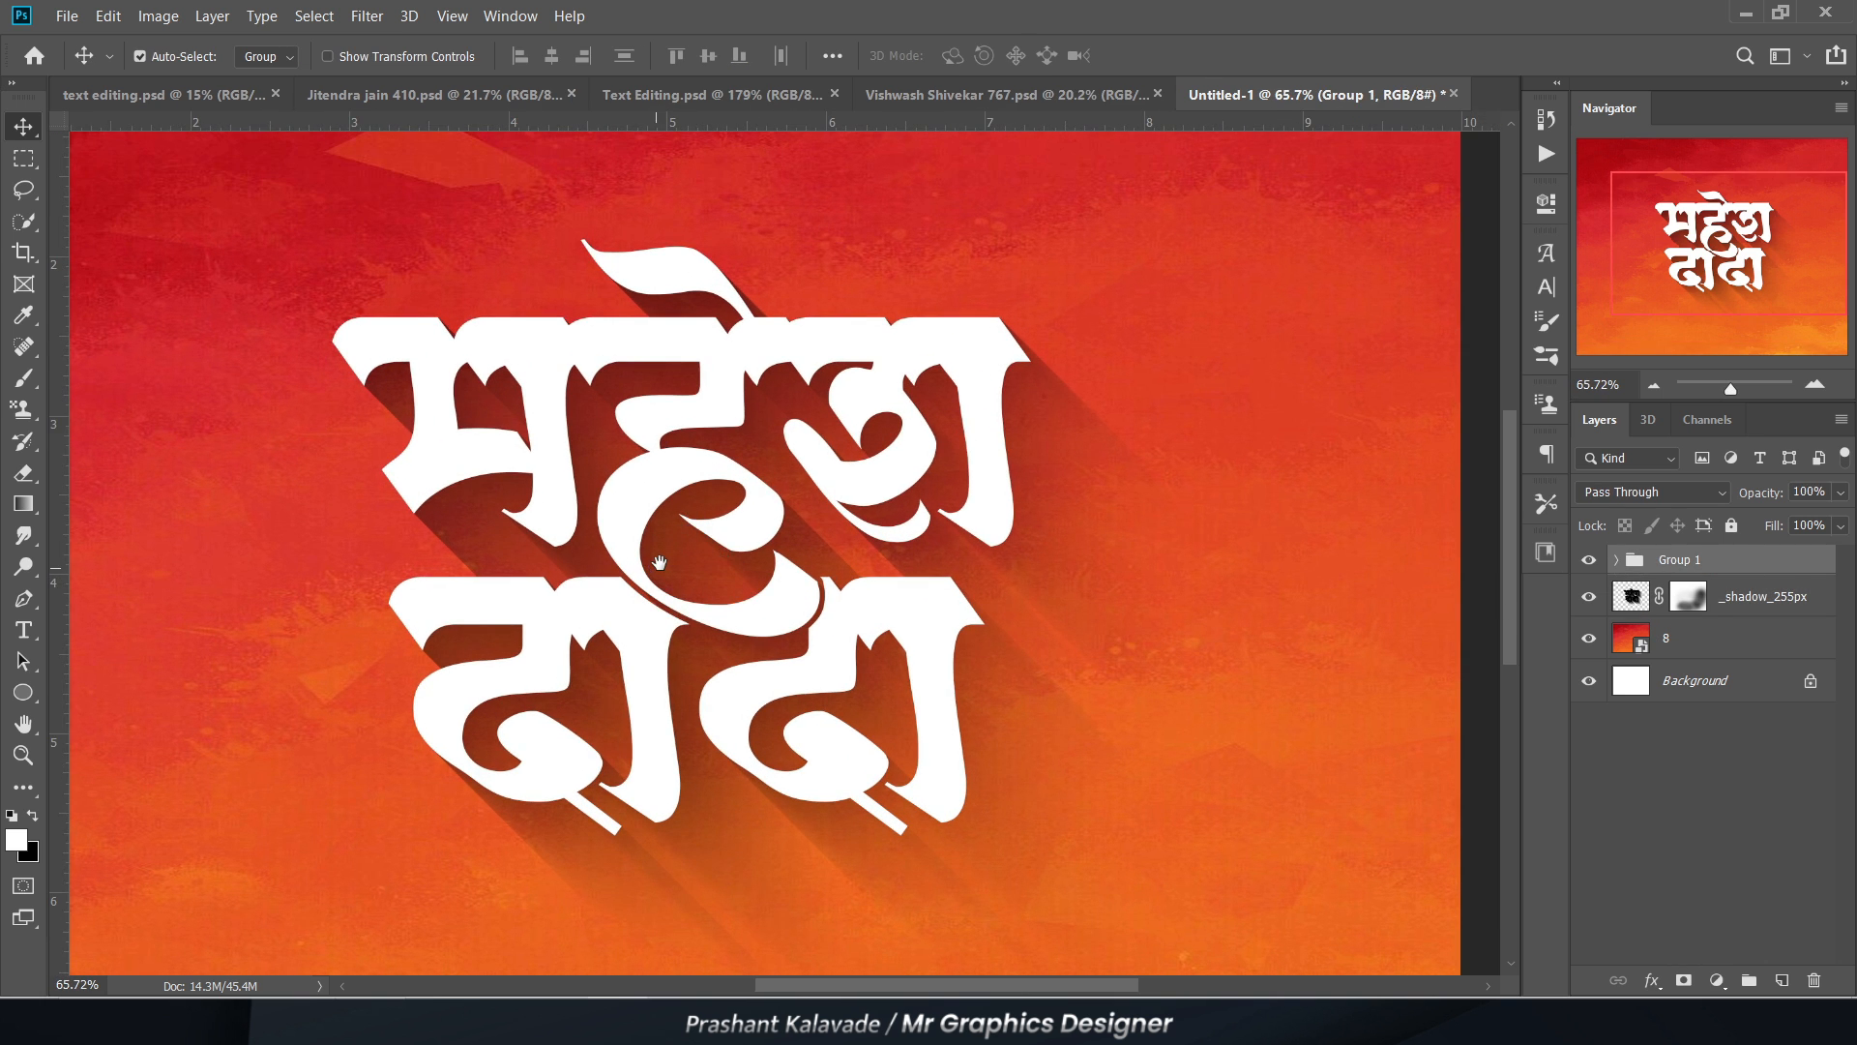
drag(658, 563, 681, 443)
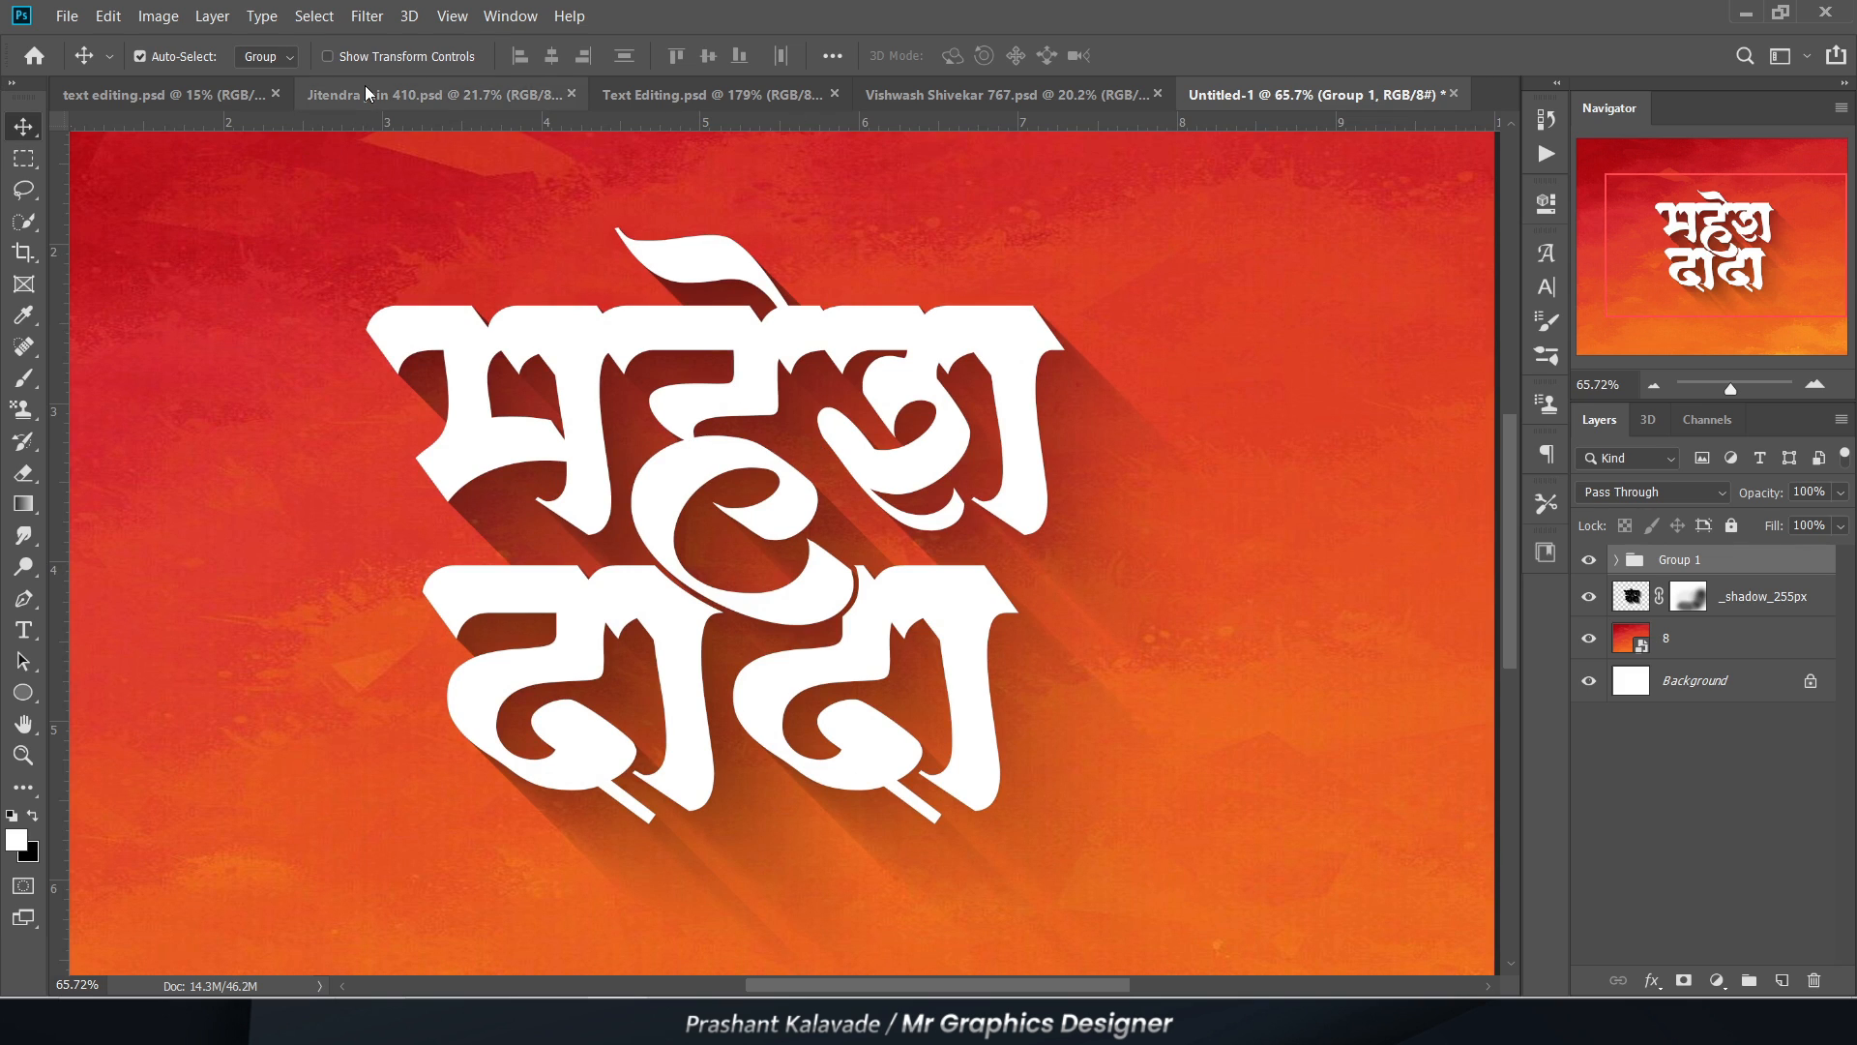
click(425, 94)
scroll(619, 373, up, 2)
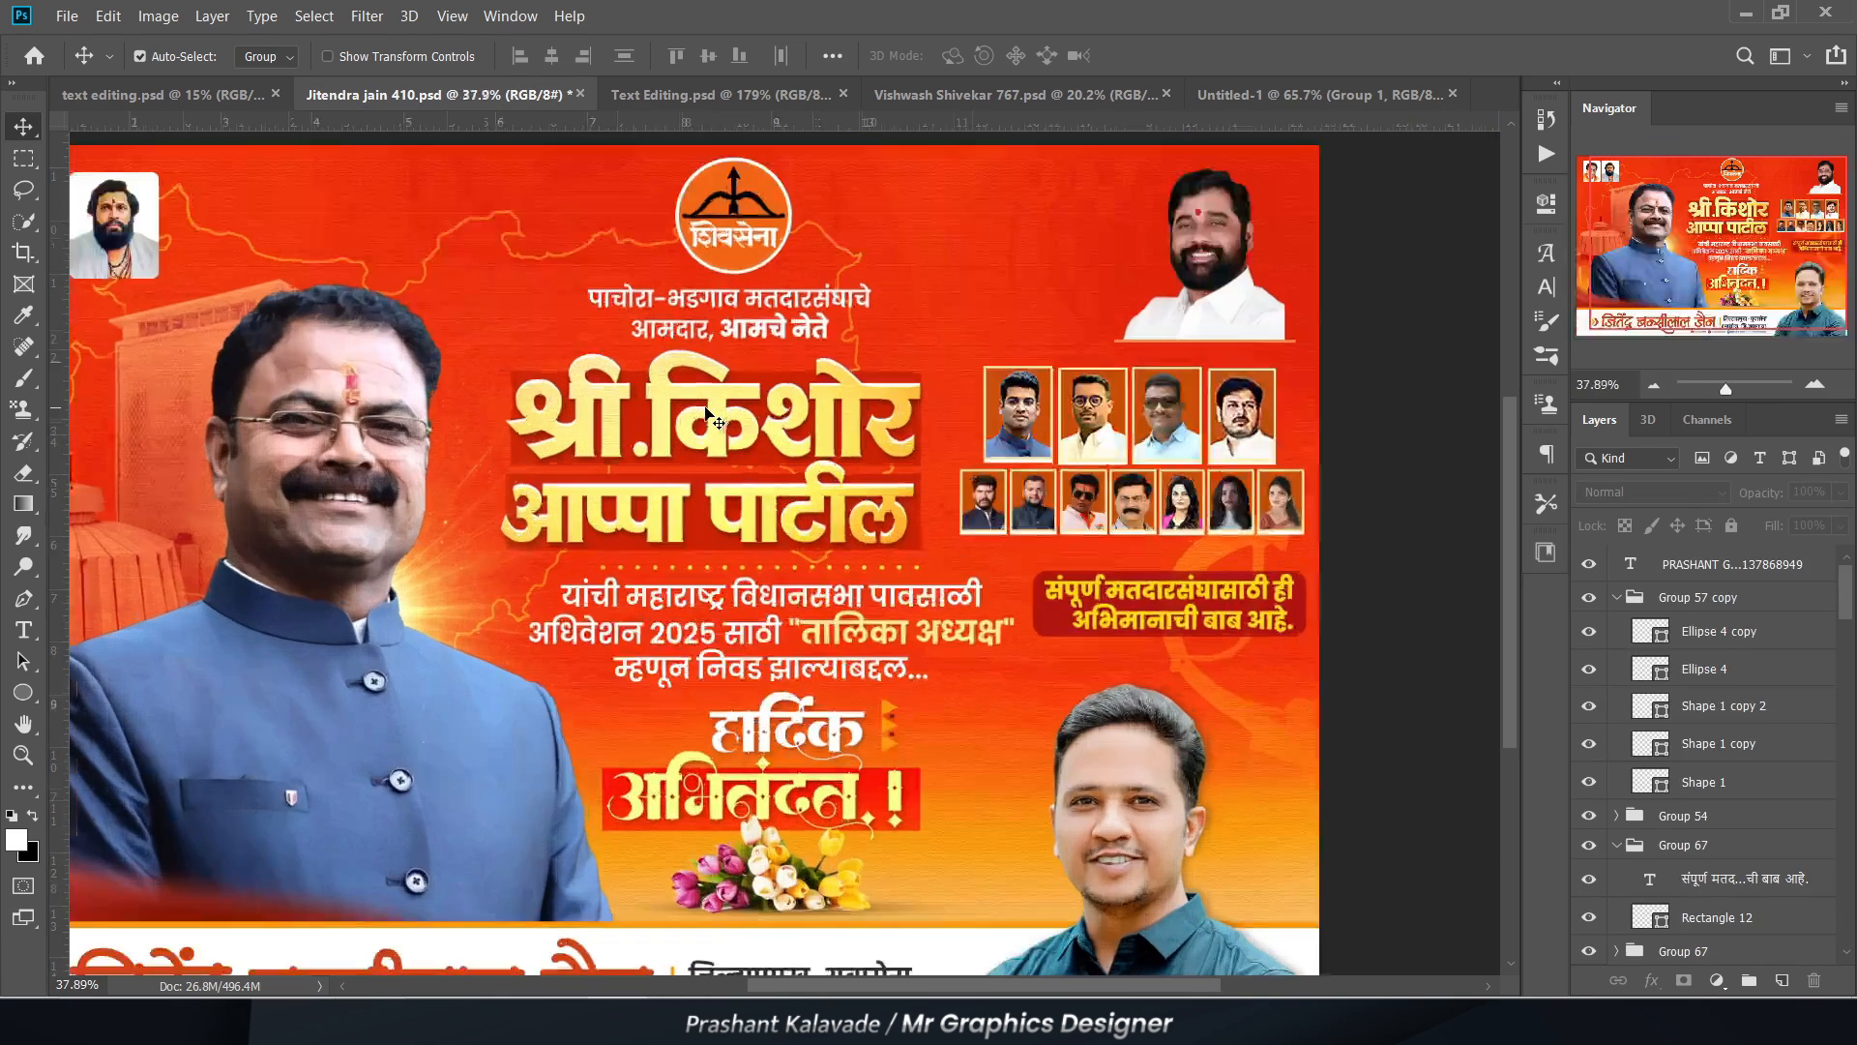
scroll(619, 372, up, 1)
scroll(1737, 702, down, 2)
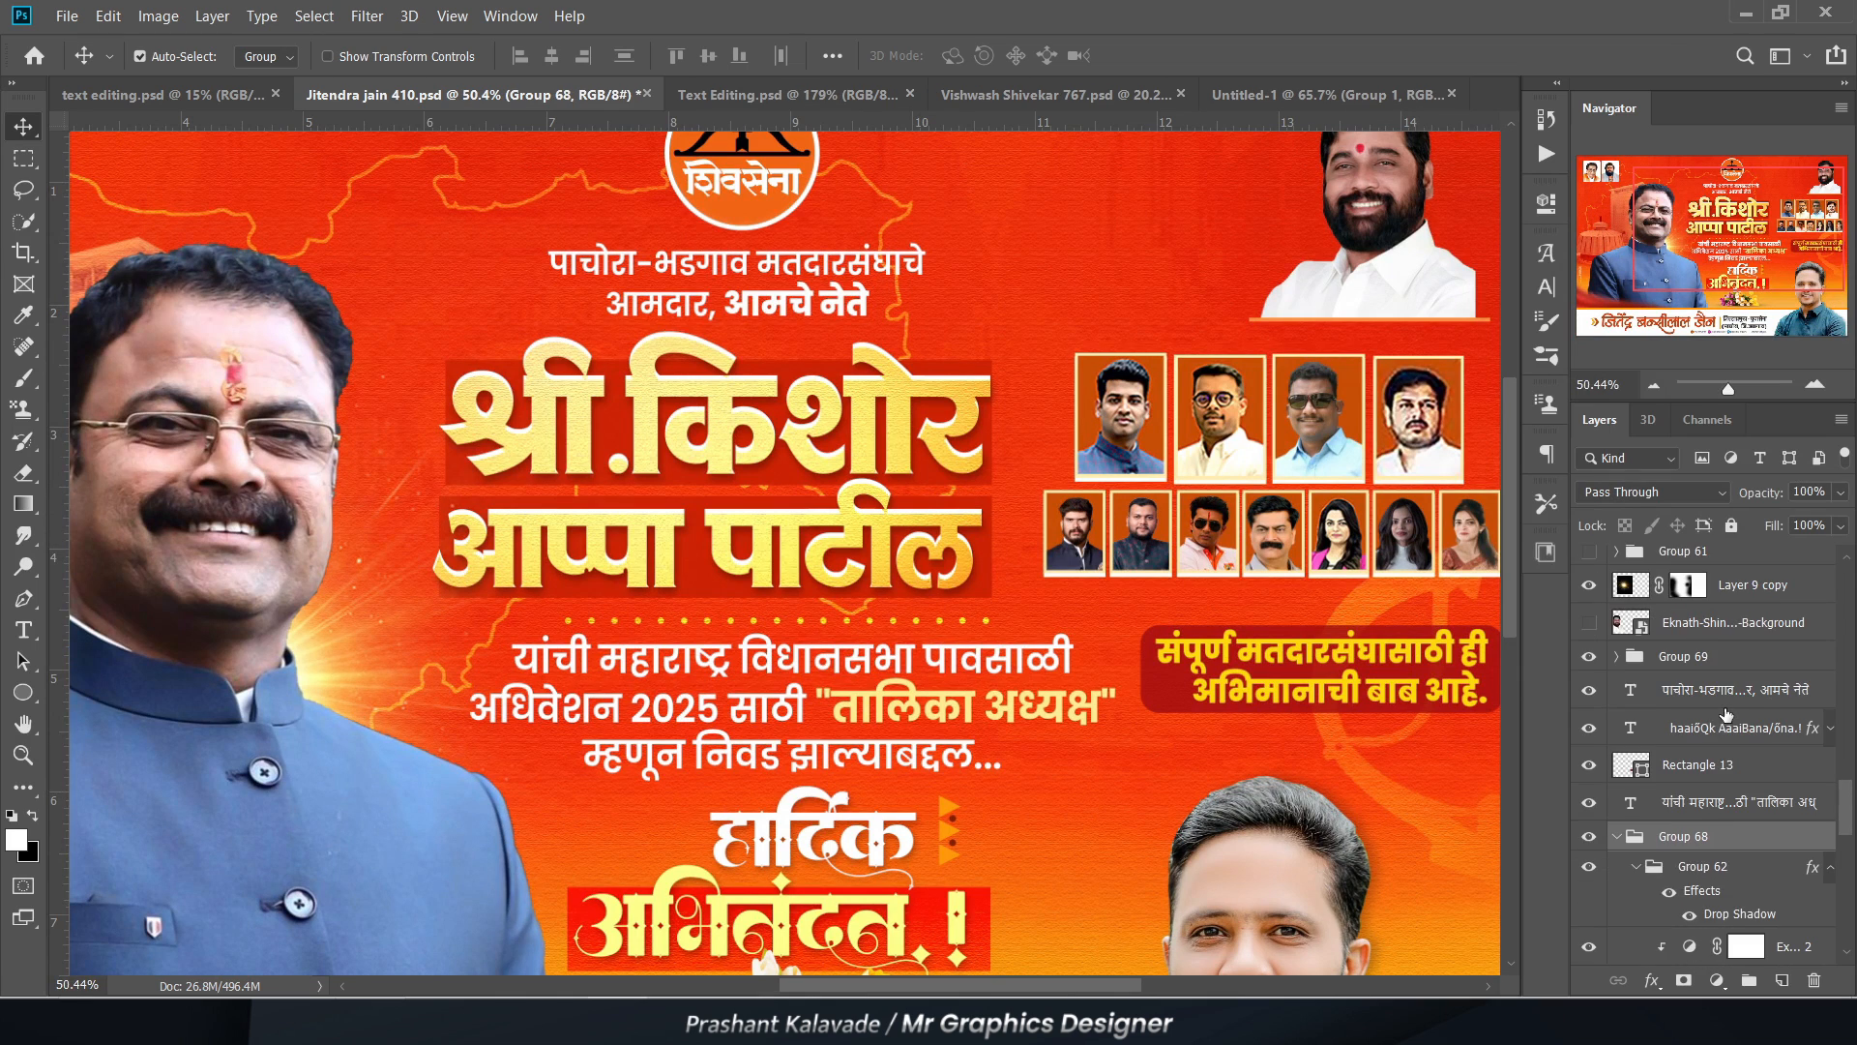
scroll(1730, 829, down, 3)
click(1760, 842)
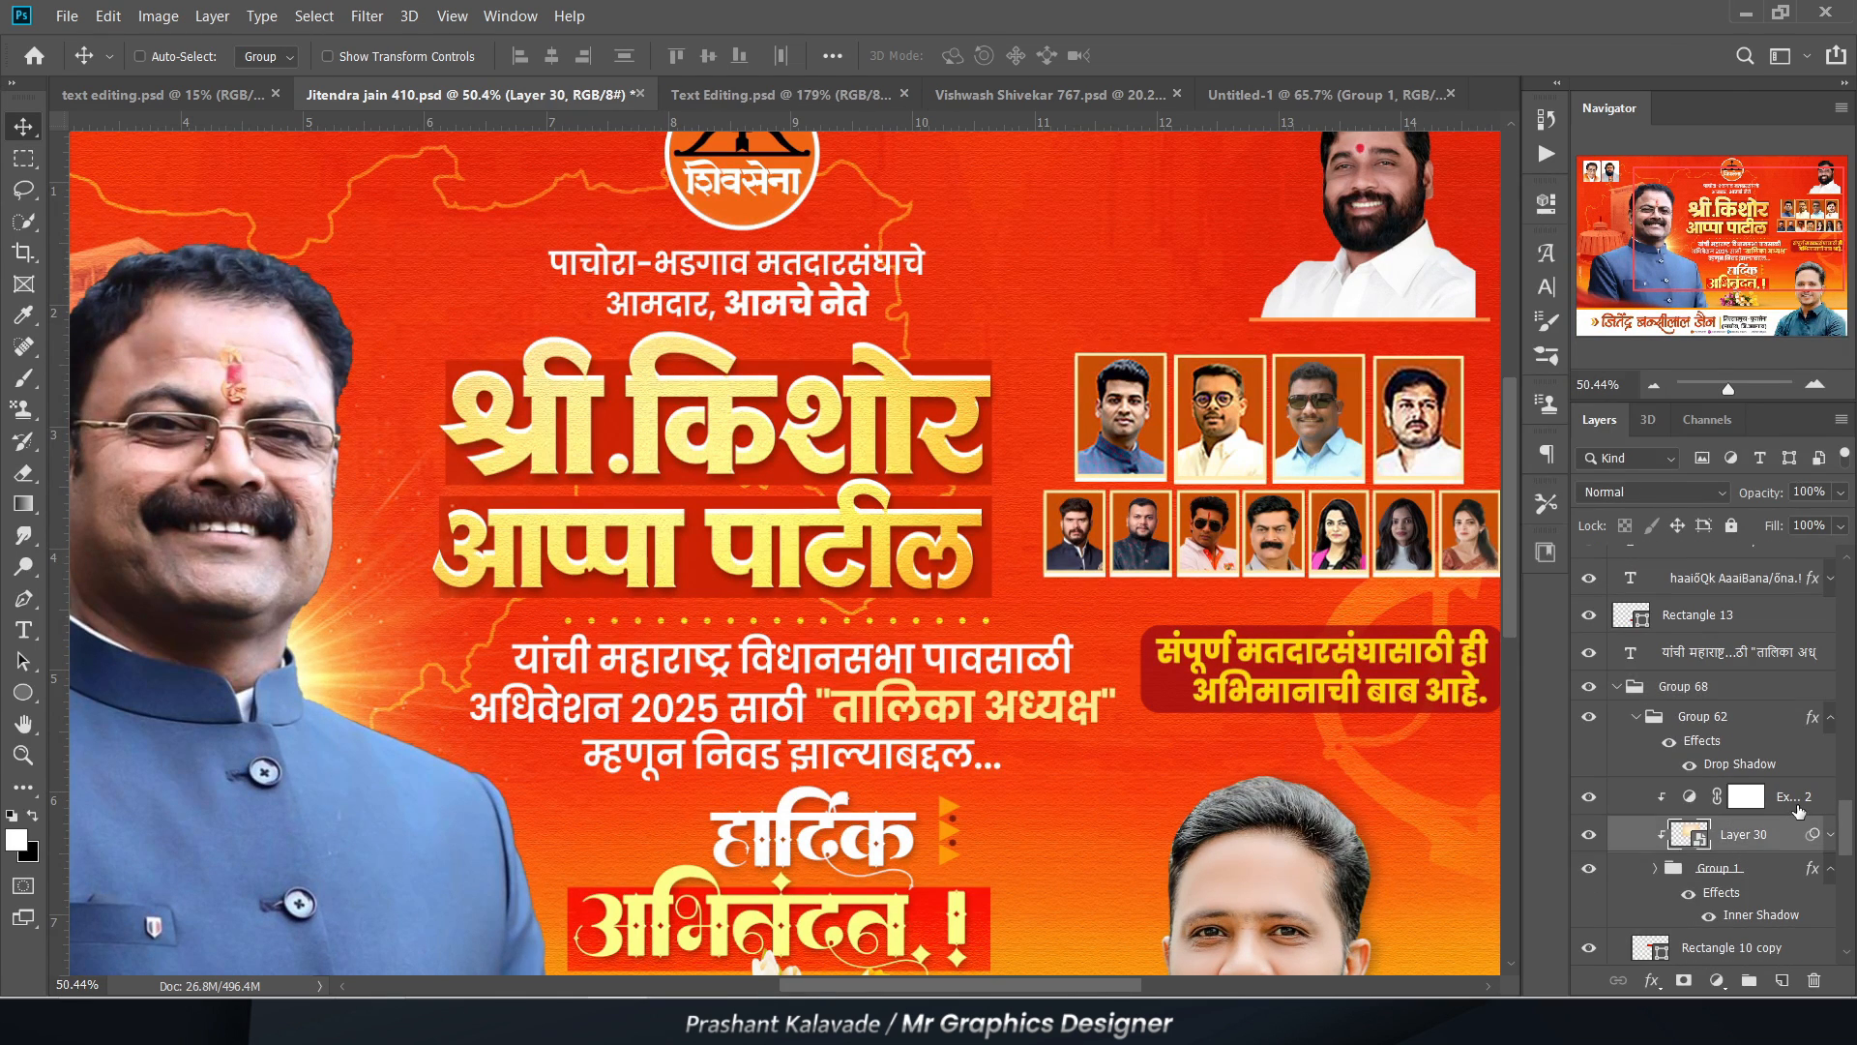
ctrl+click(1817, 799)
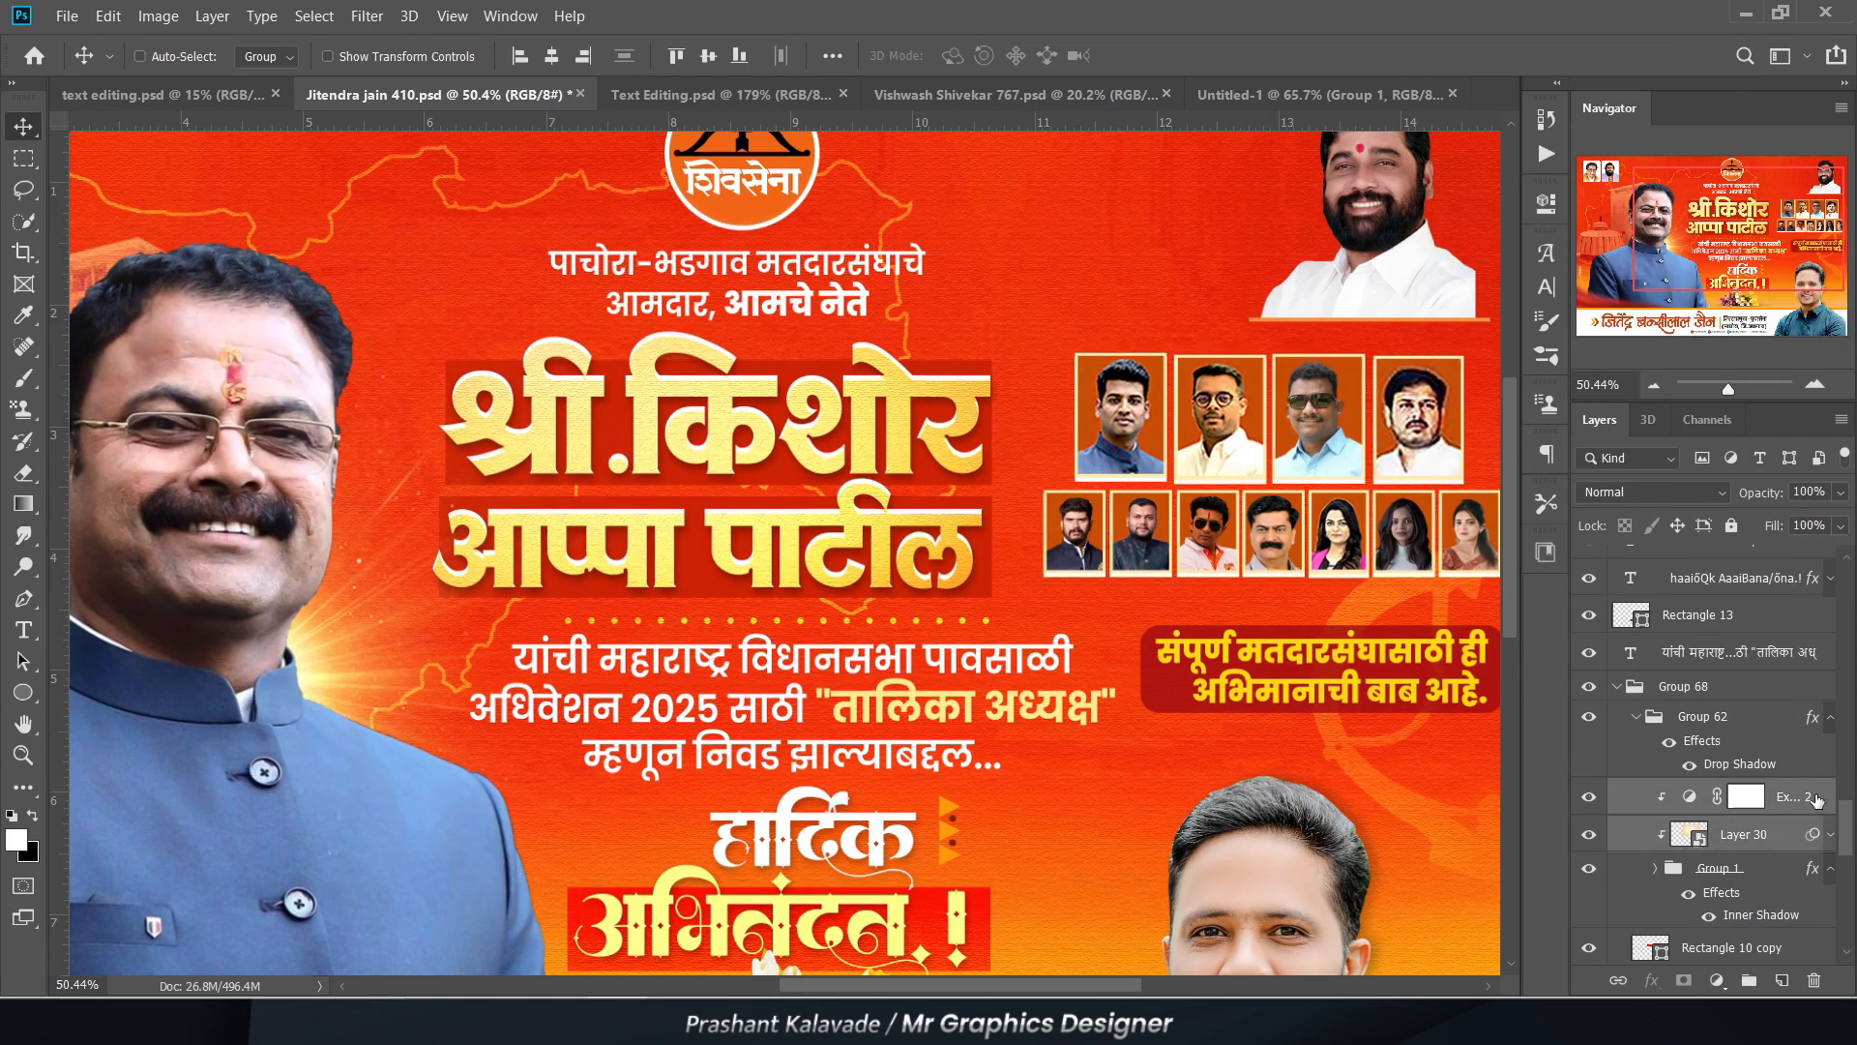
click(1302, 96)
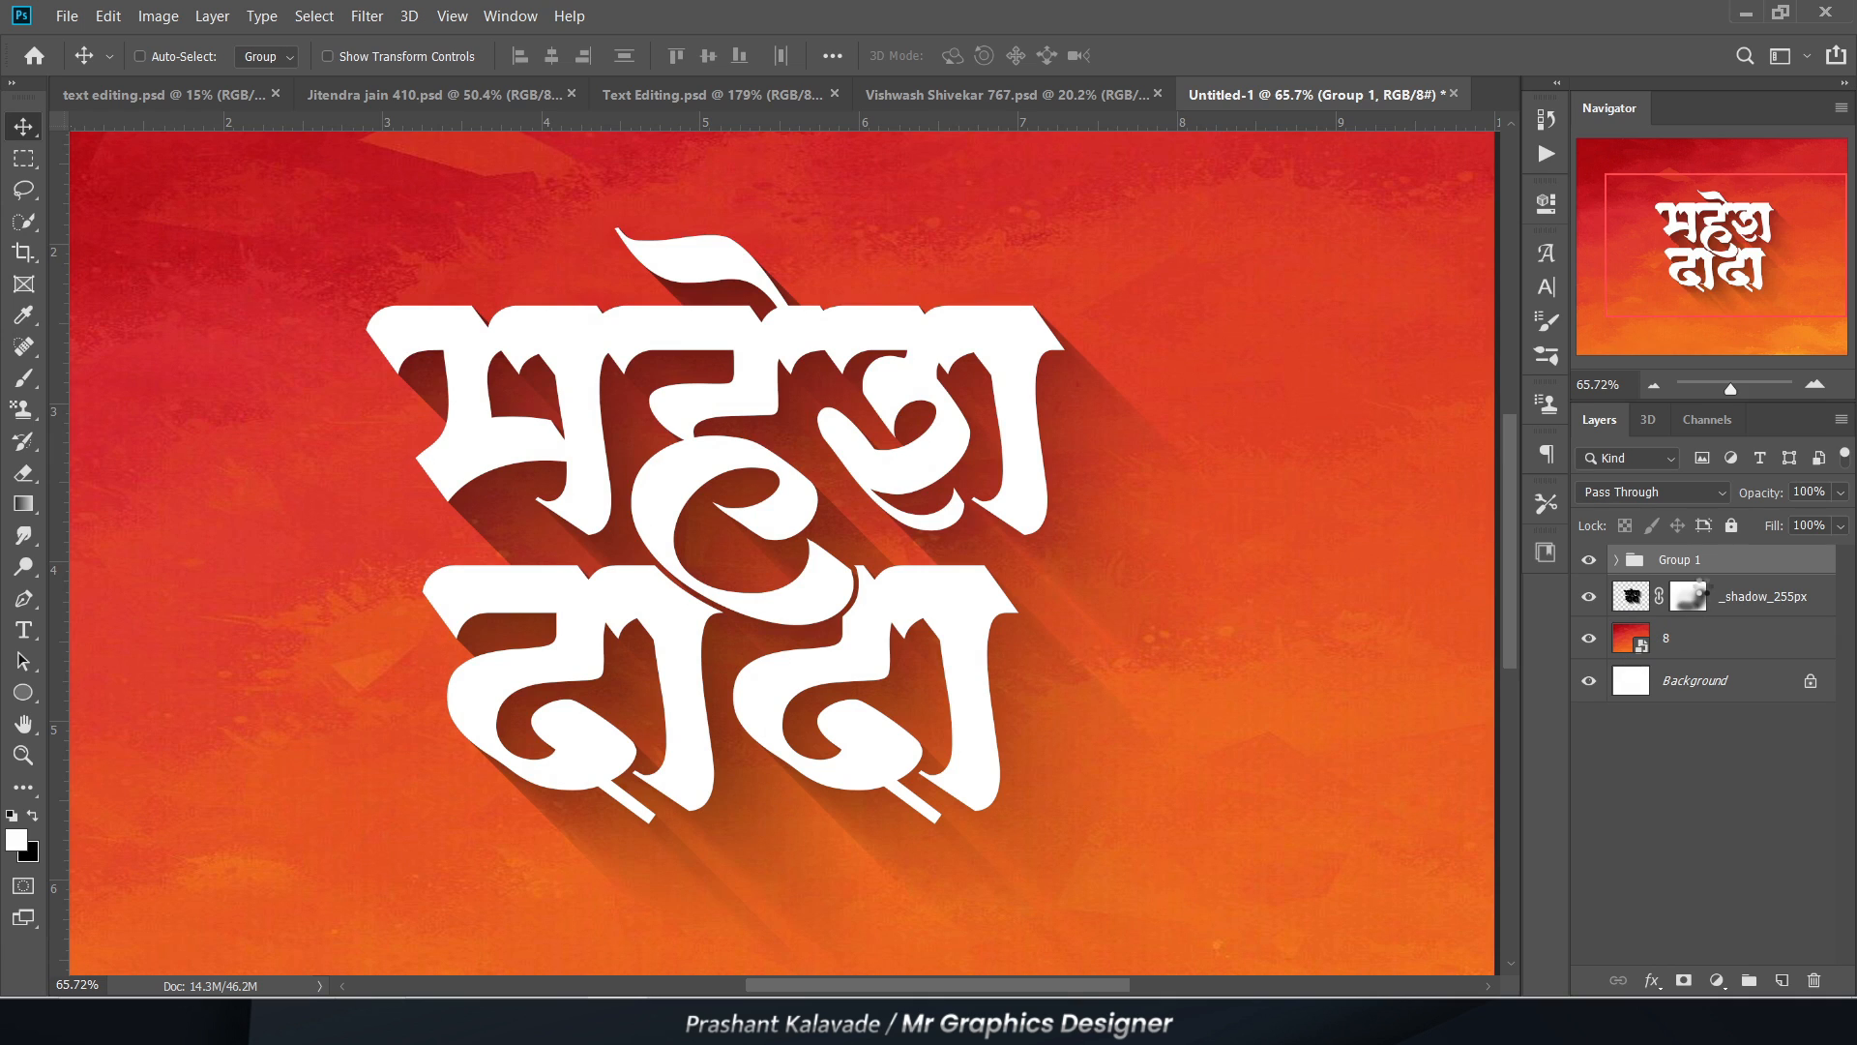
key(ctrl+v)
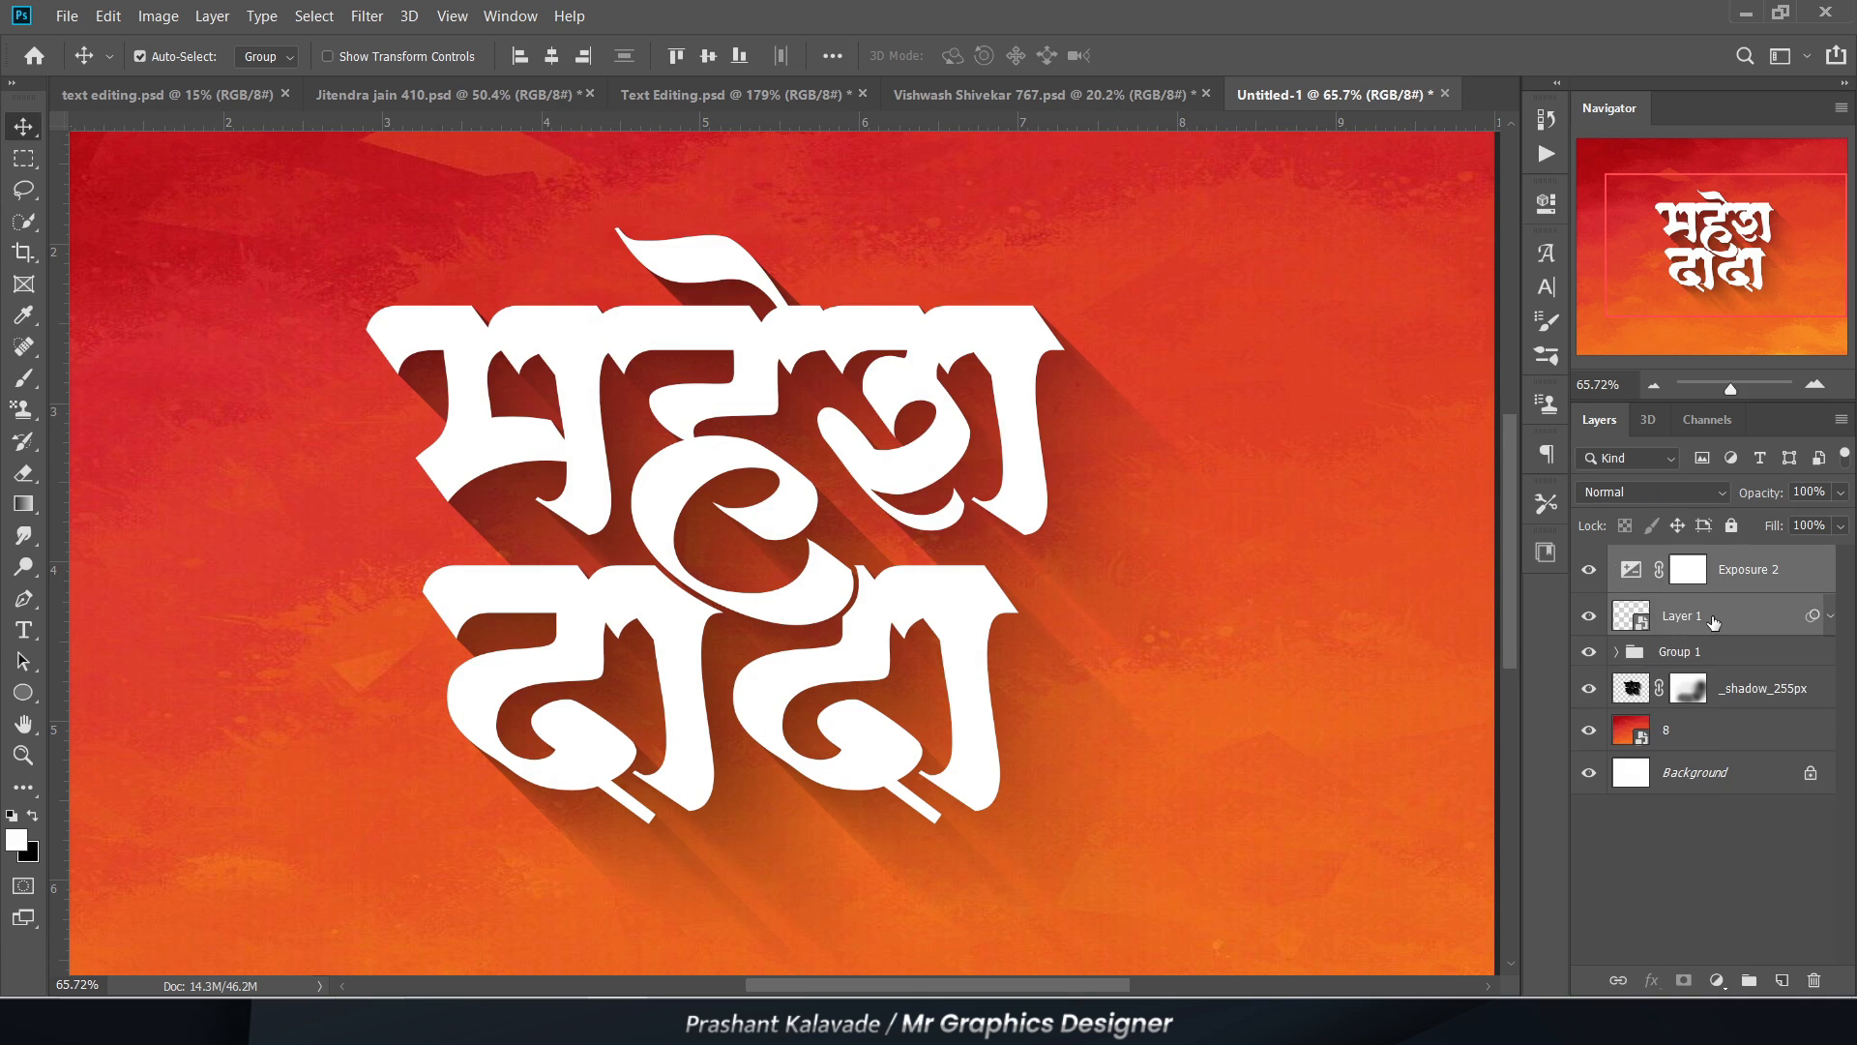
Step: Clip Exposure 2 and the texture Layer 1 to the lettering in Group 1
right_click(1712, 617)
click(1461, 500)
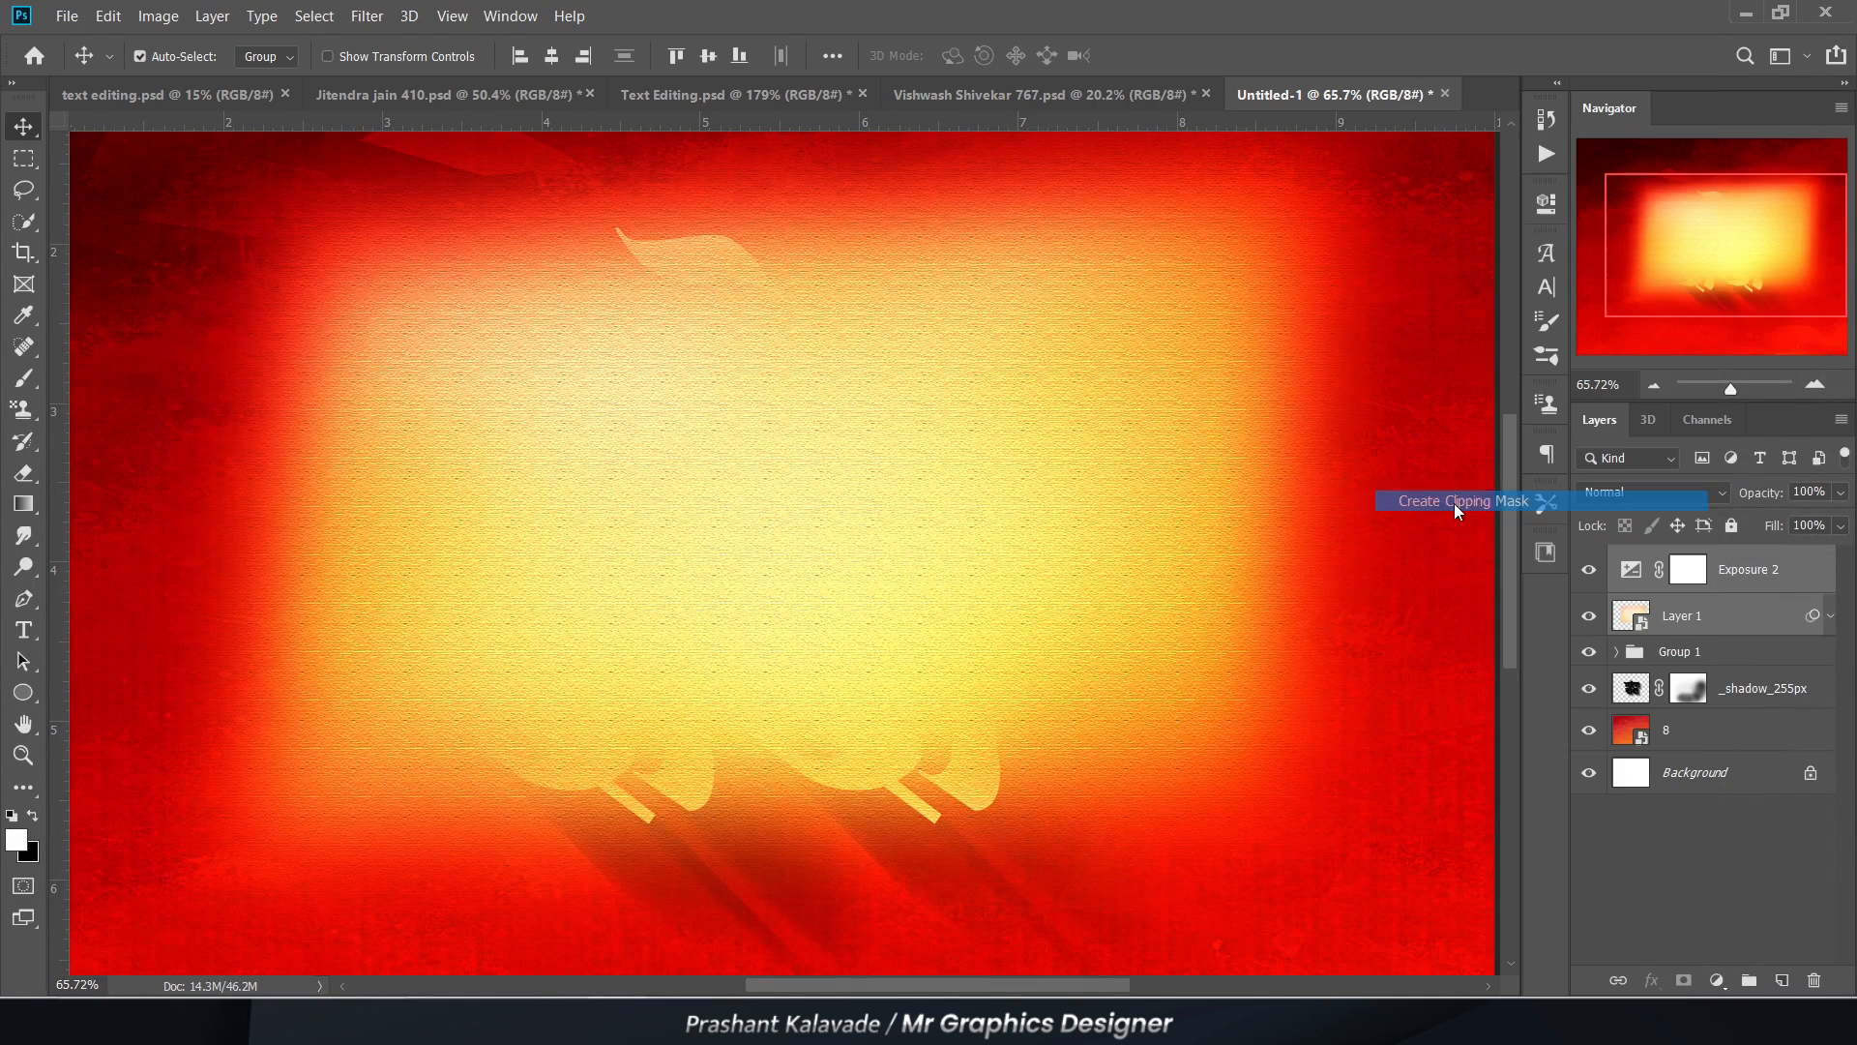
scroll(602, 505, down, 2)
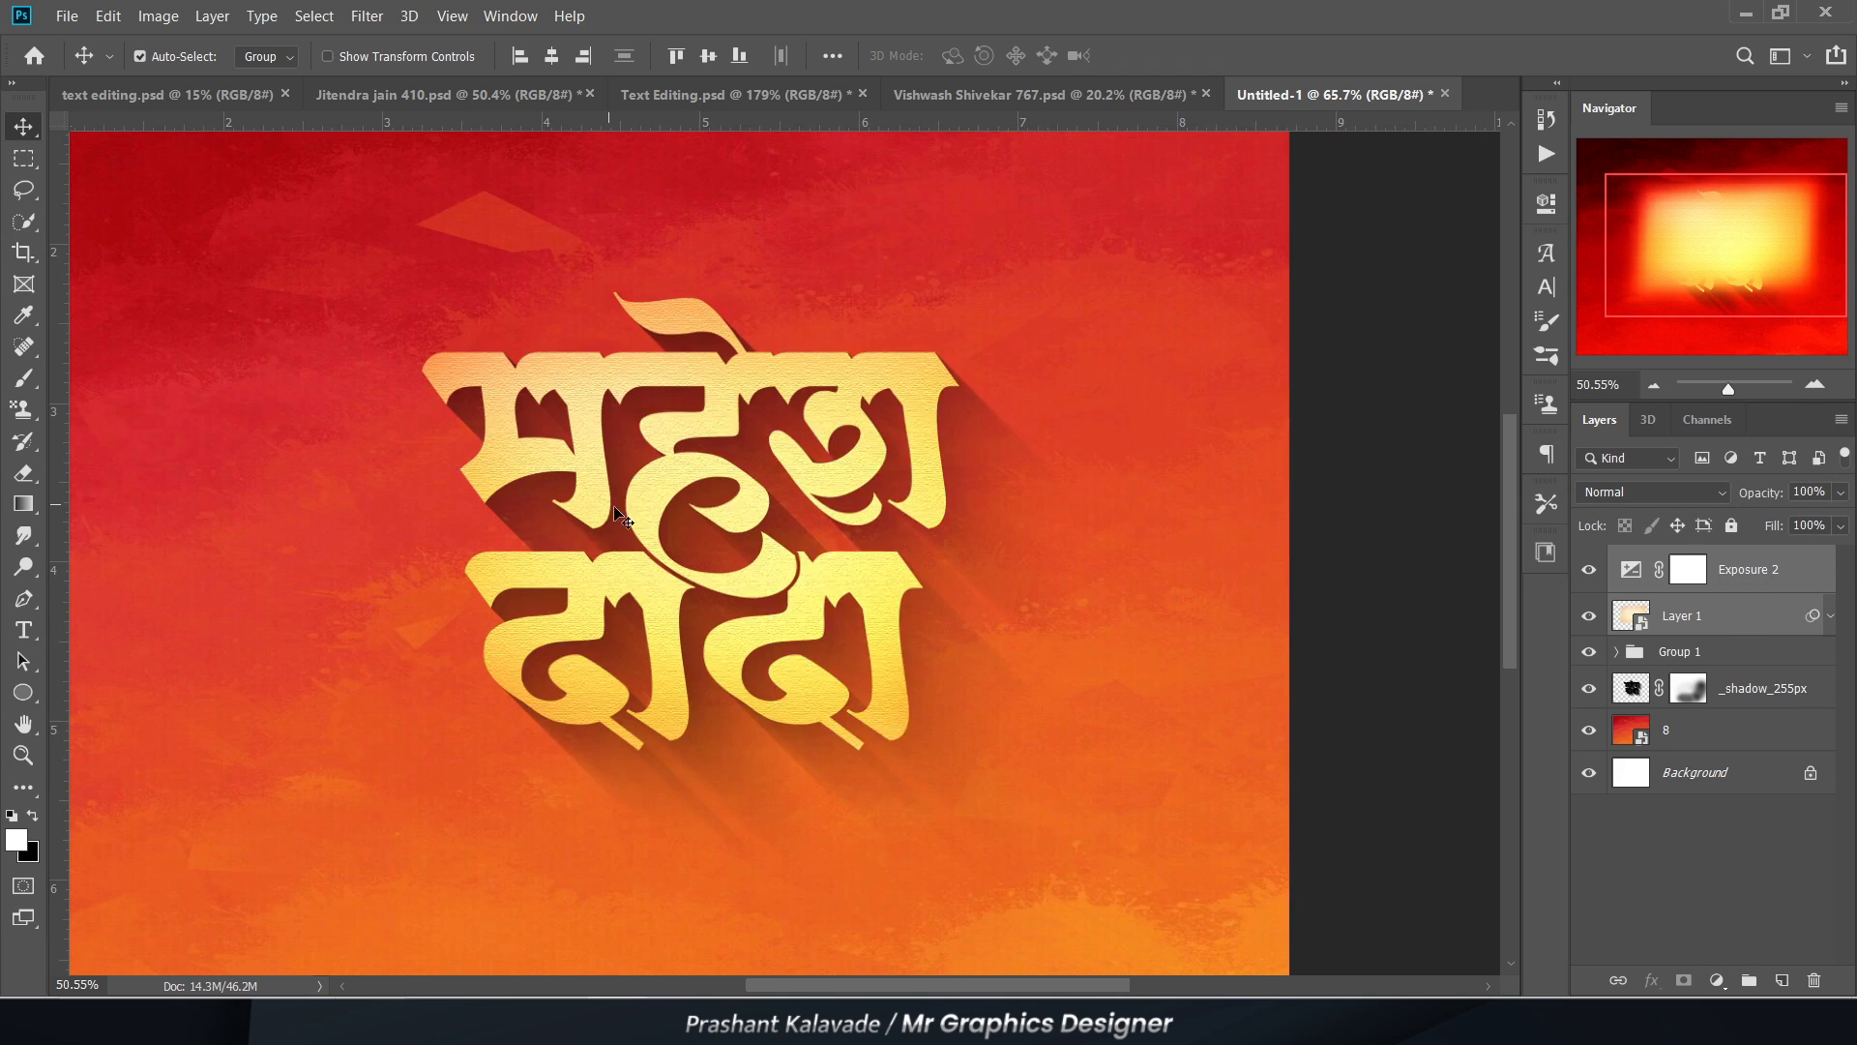
scroll(577, 520, up, 1)
scroll(735, 477, up, 1)
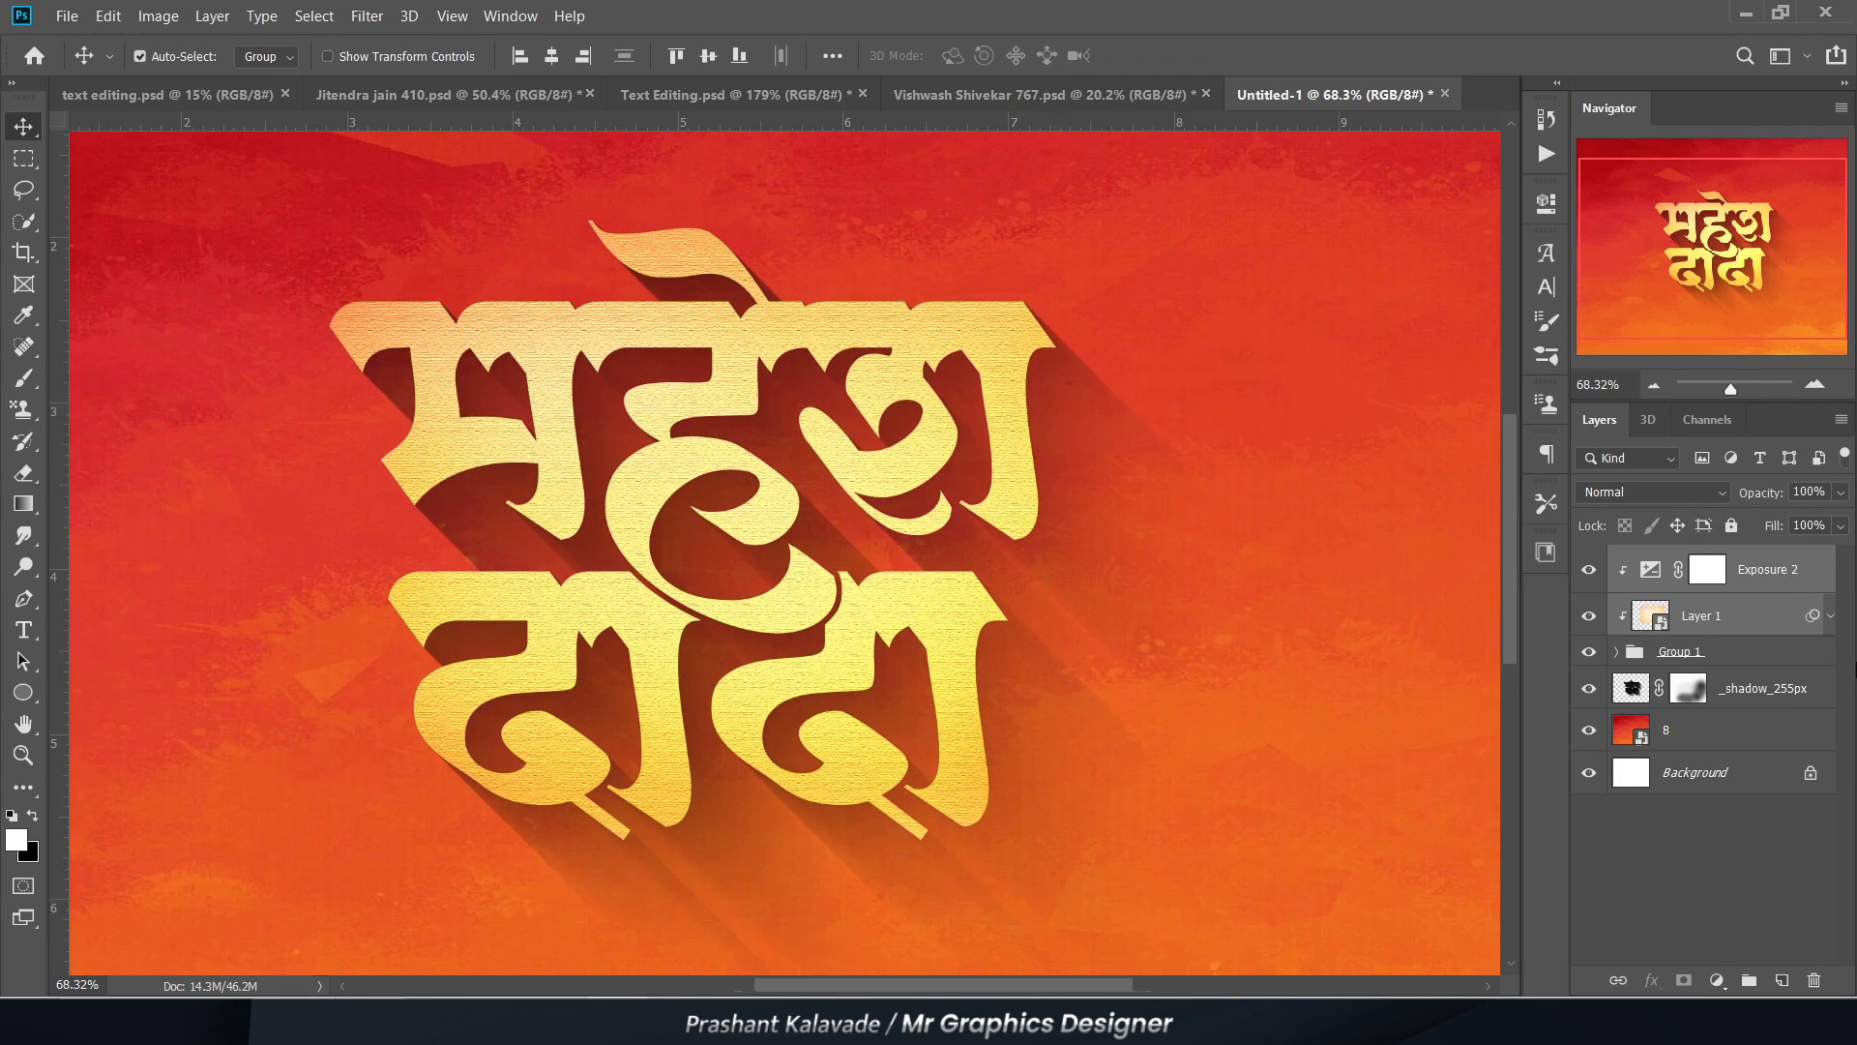
Step: Open the layer style settings of Group 1 and uncover the lettering behind the dialog
click(1732, 651)
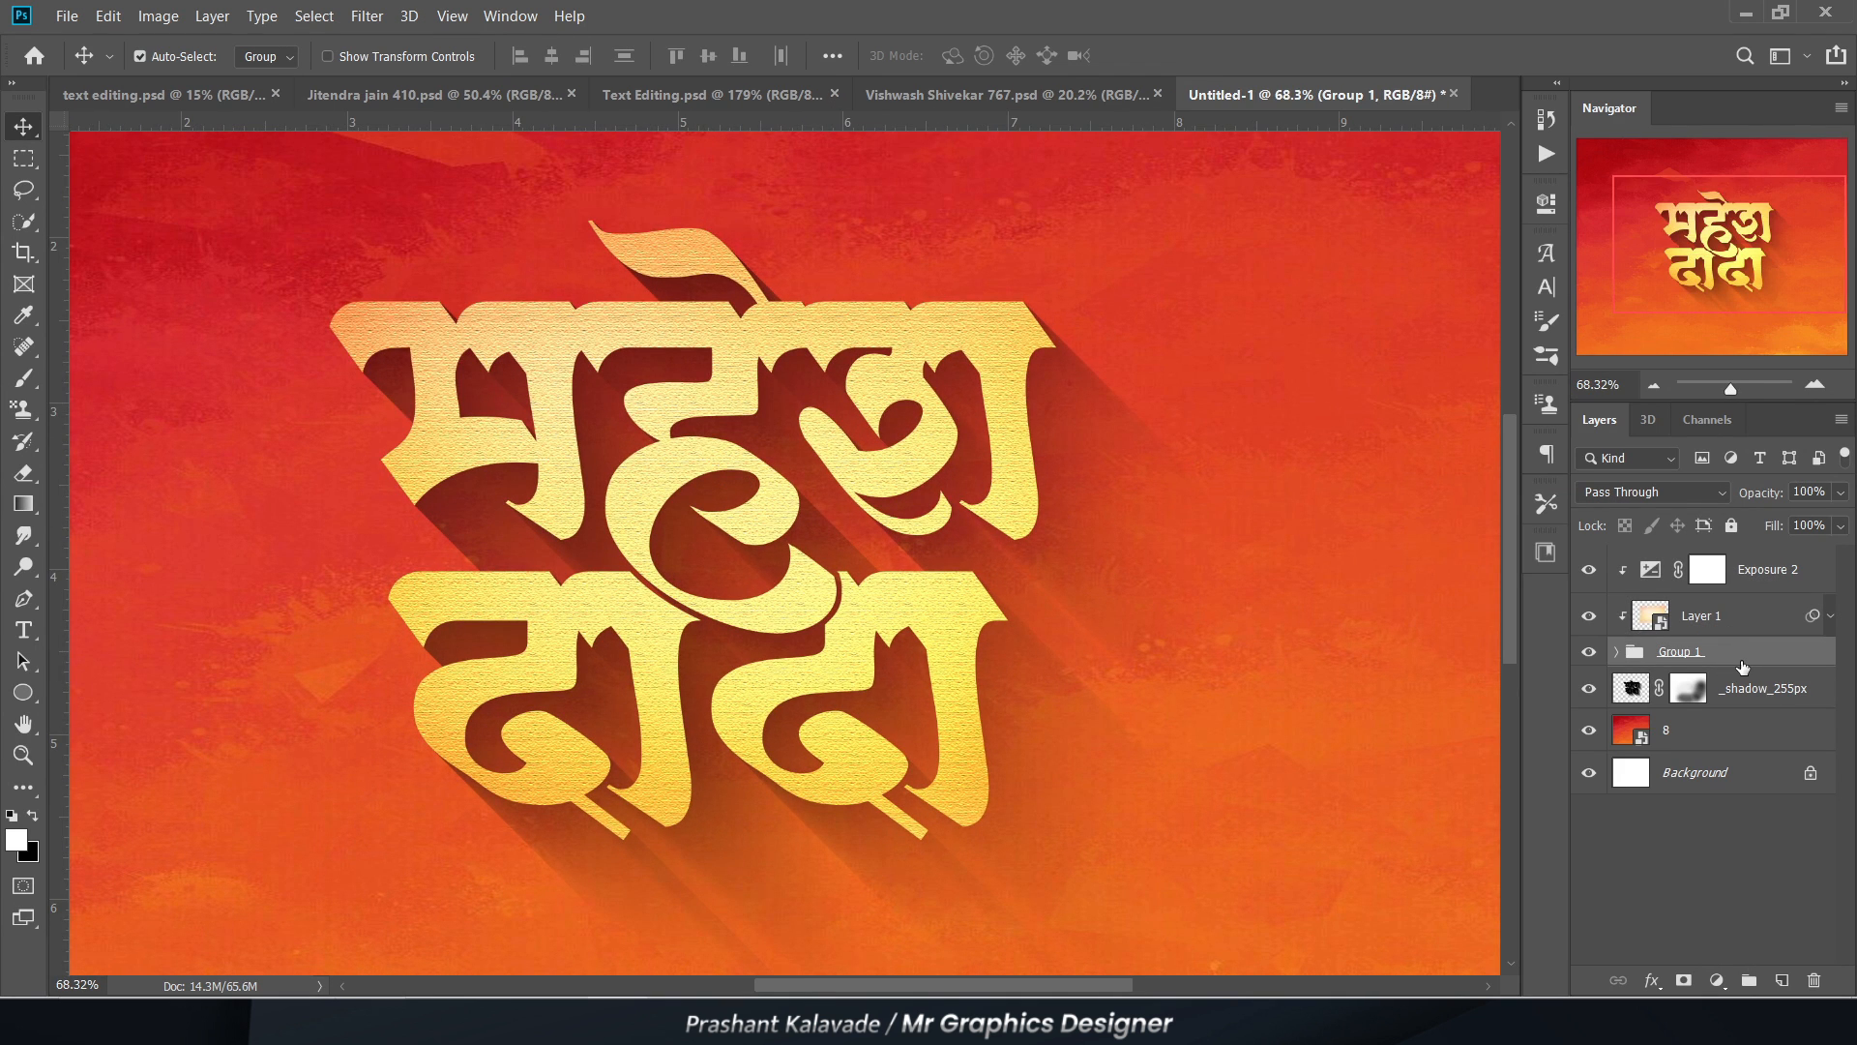
double_click(1740, 665)
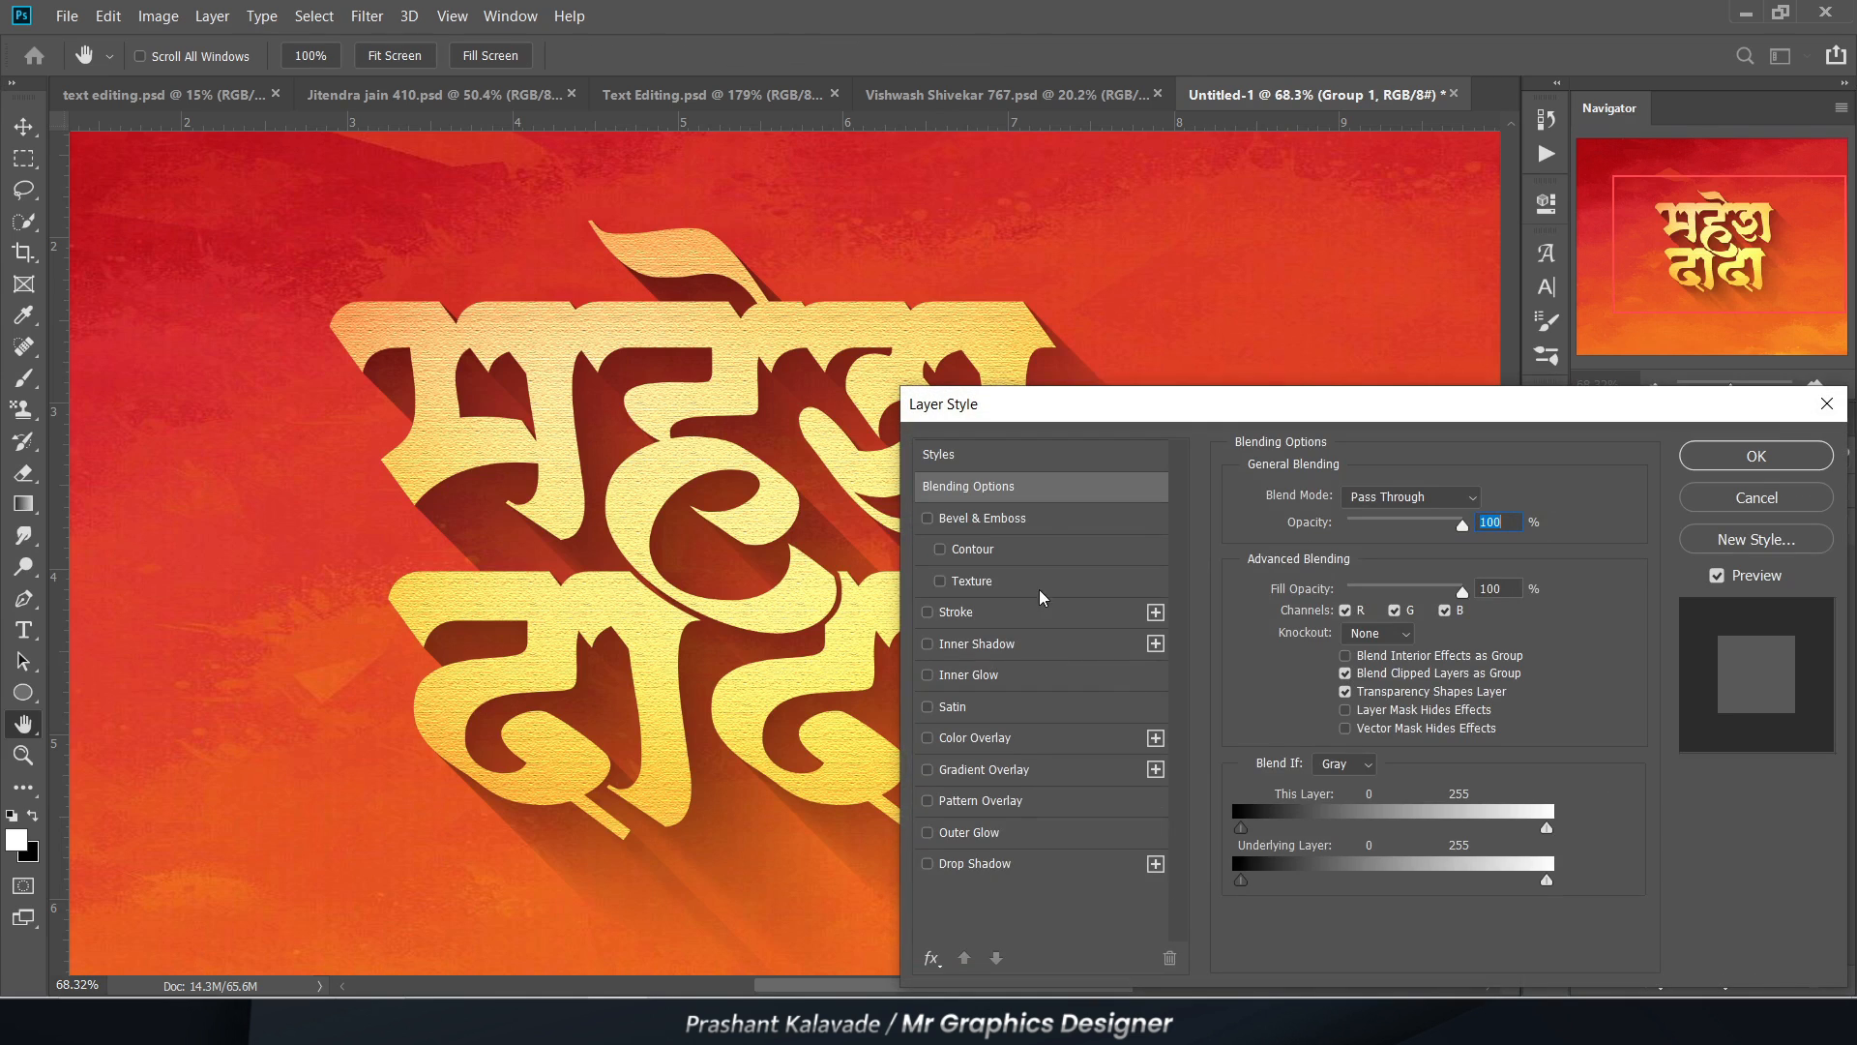
drag(974, 418, 980, 213)
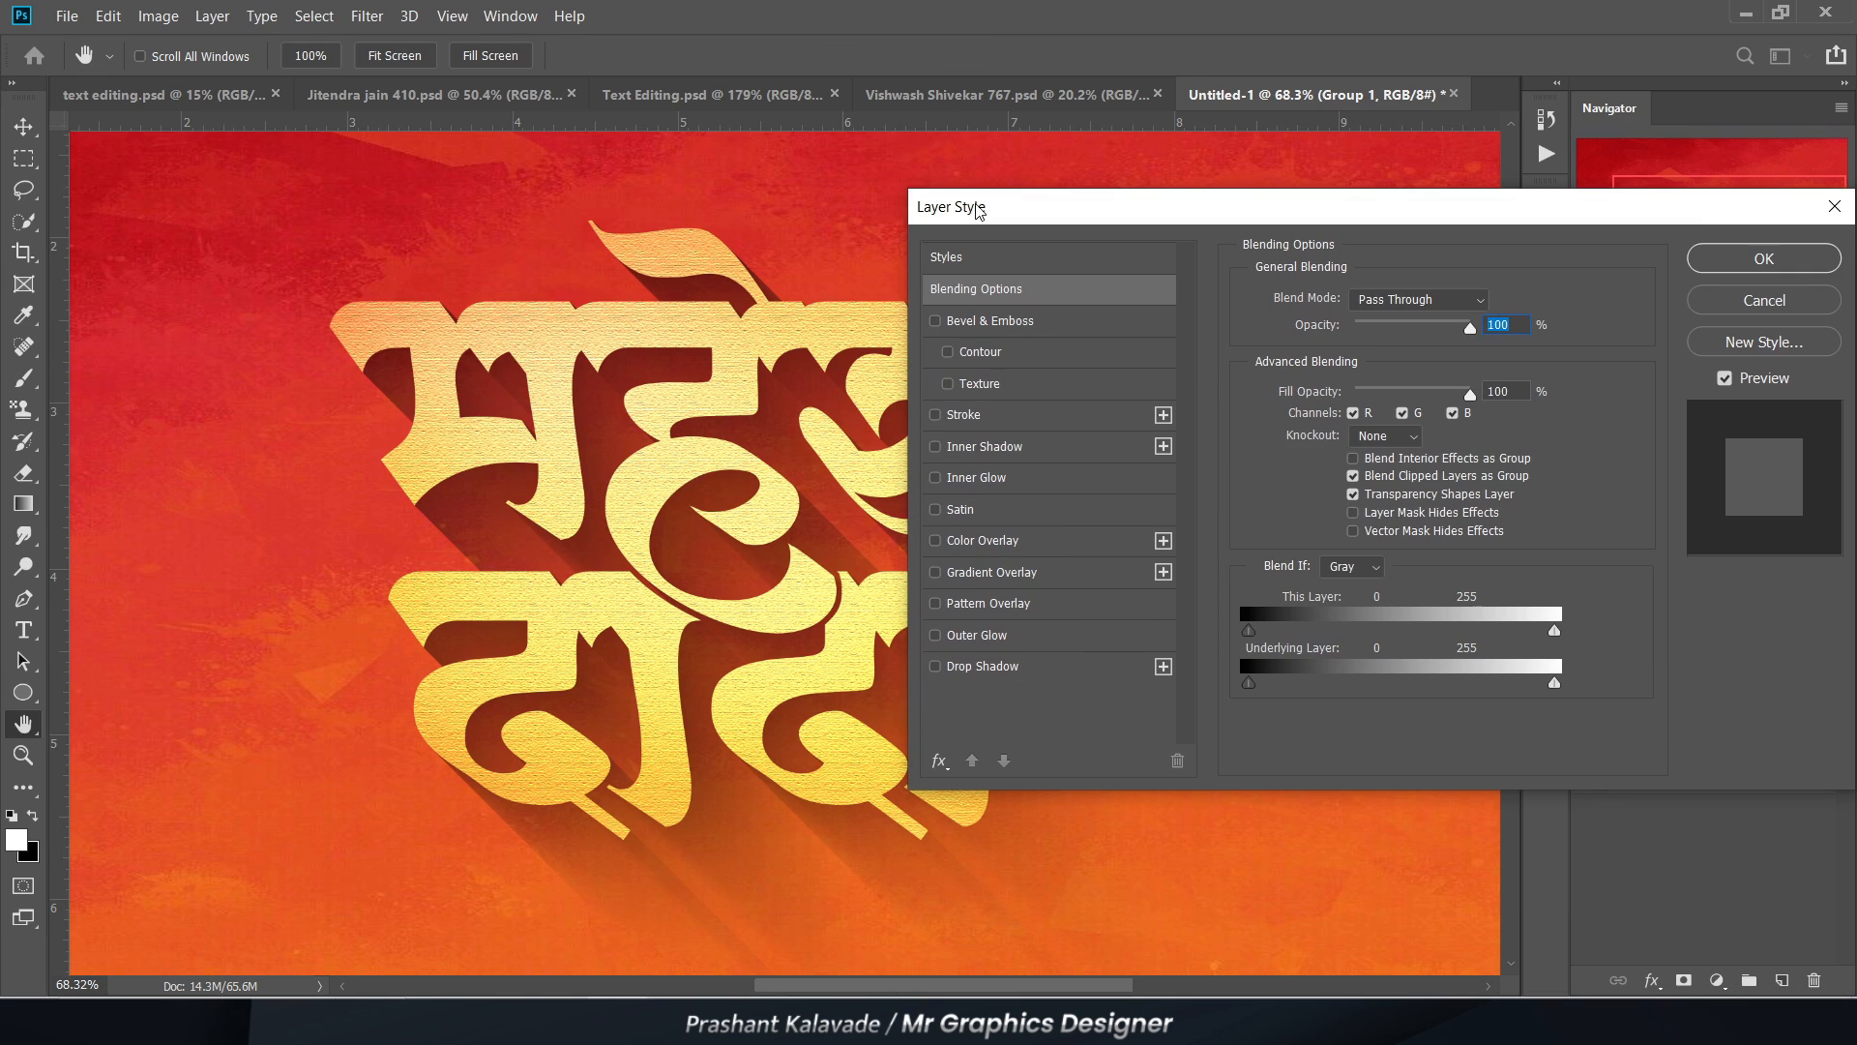
Step: Try a Bevel & Emboss with the Chisel Hard technique on Group 1
click(977, 321)
drag(1092, 184, 1200, 171)
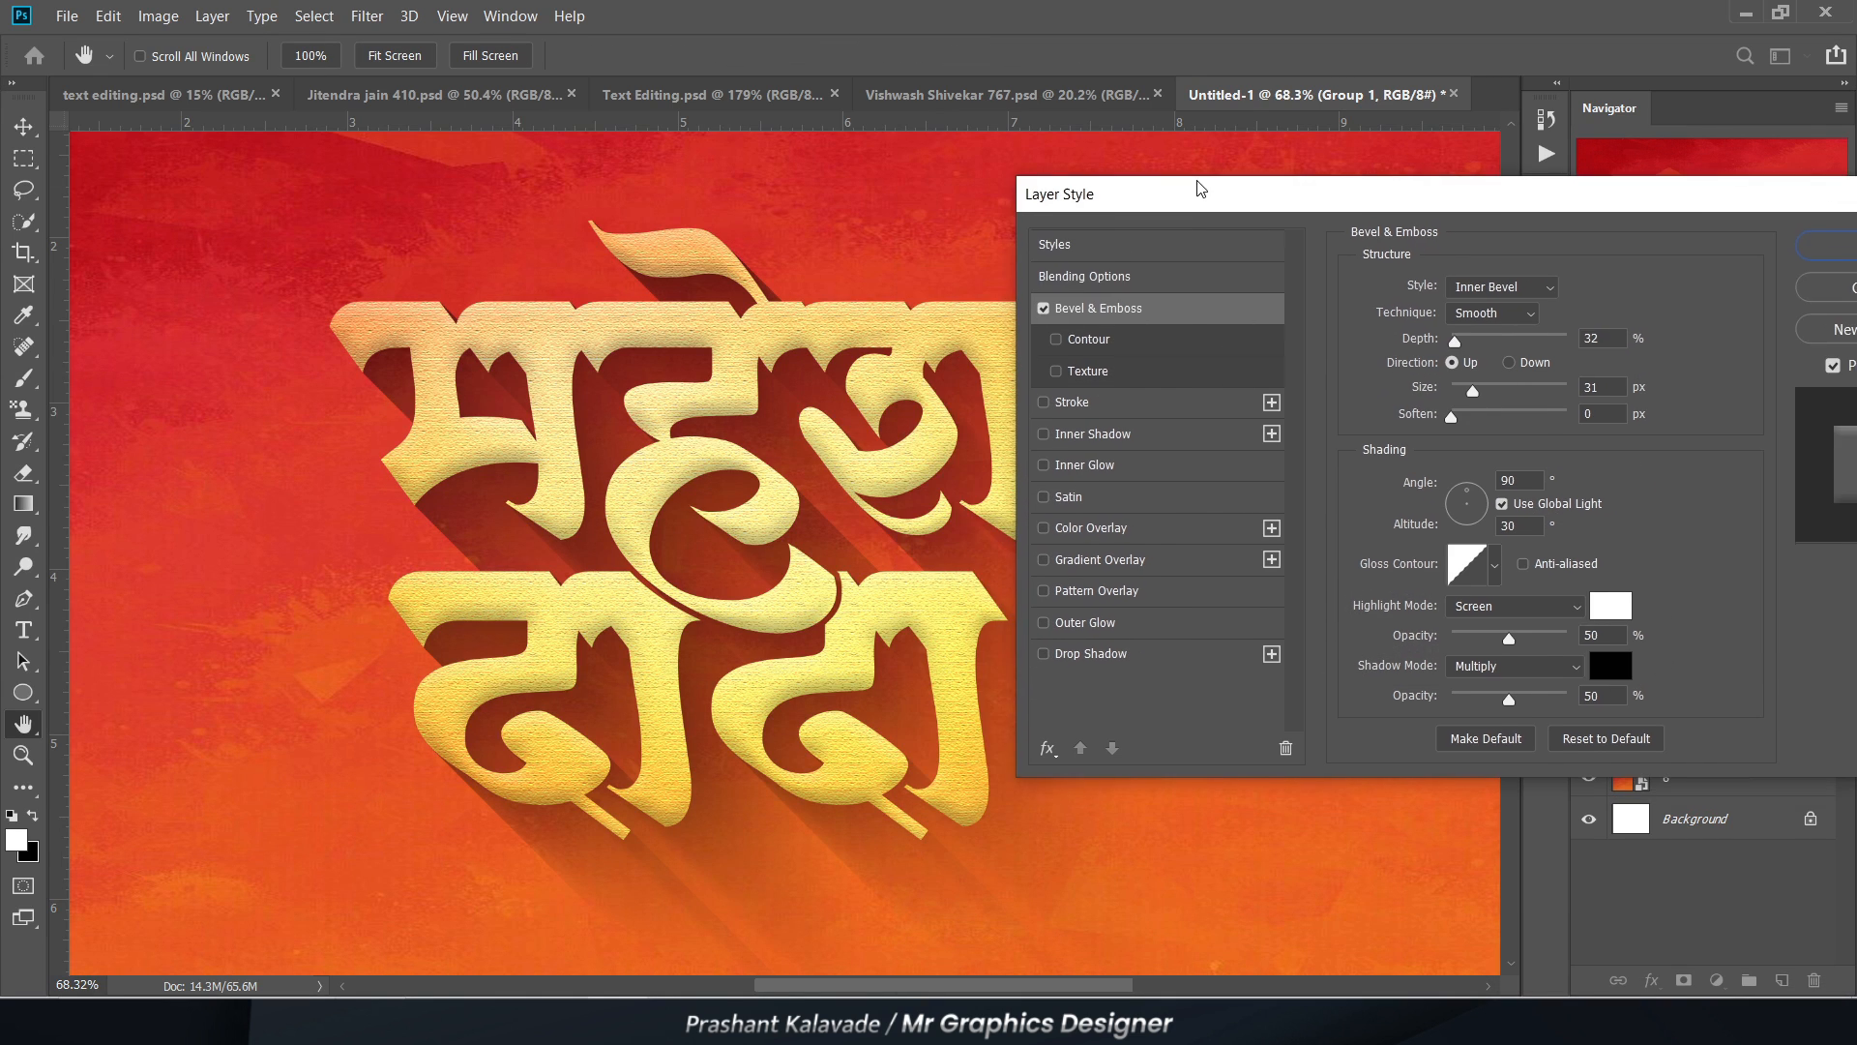
click(1467, 314)
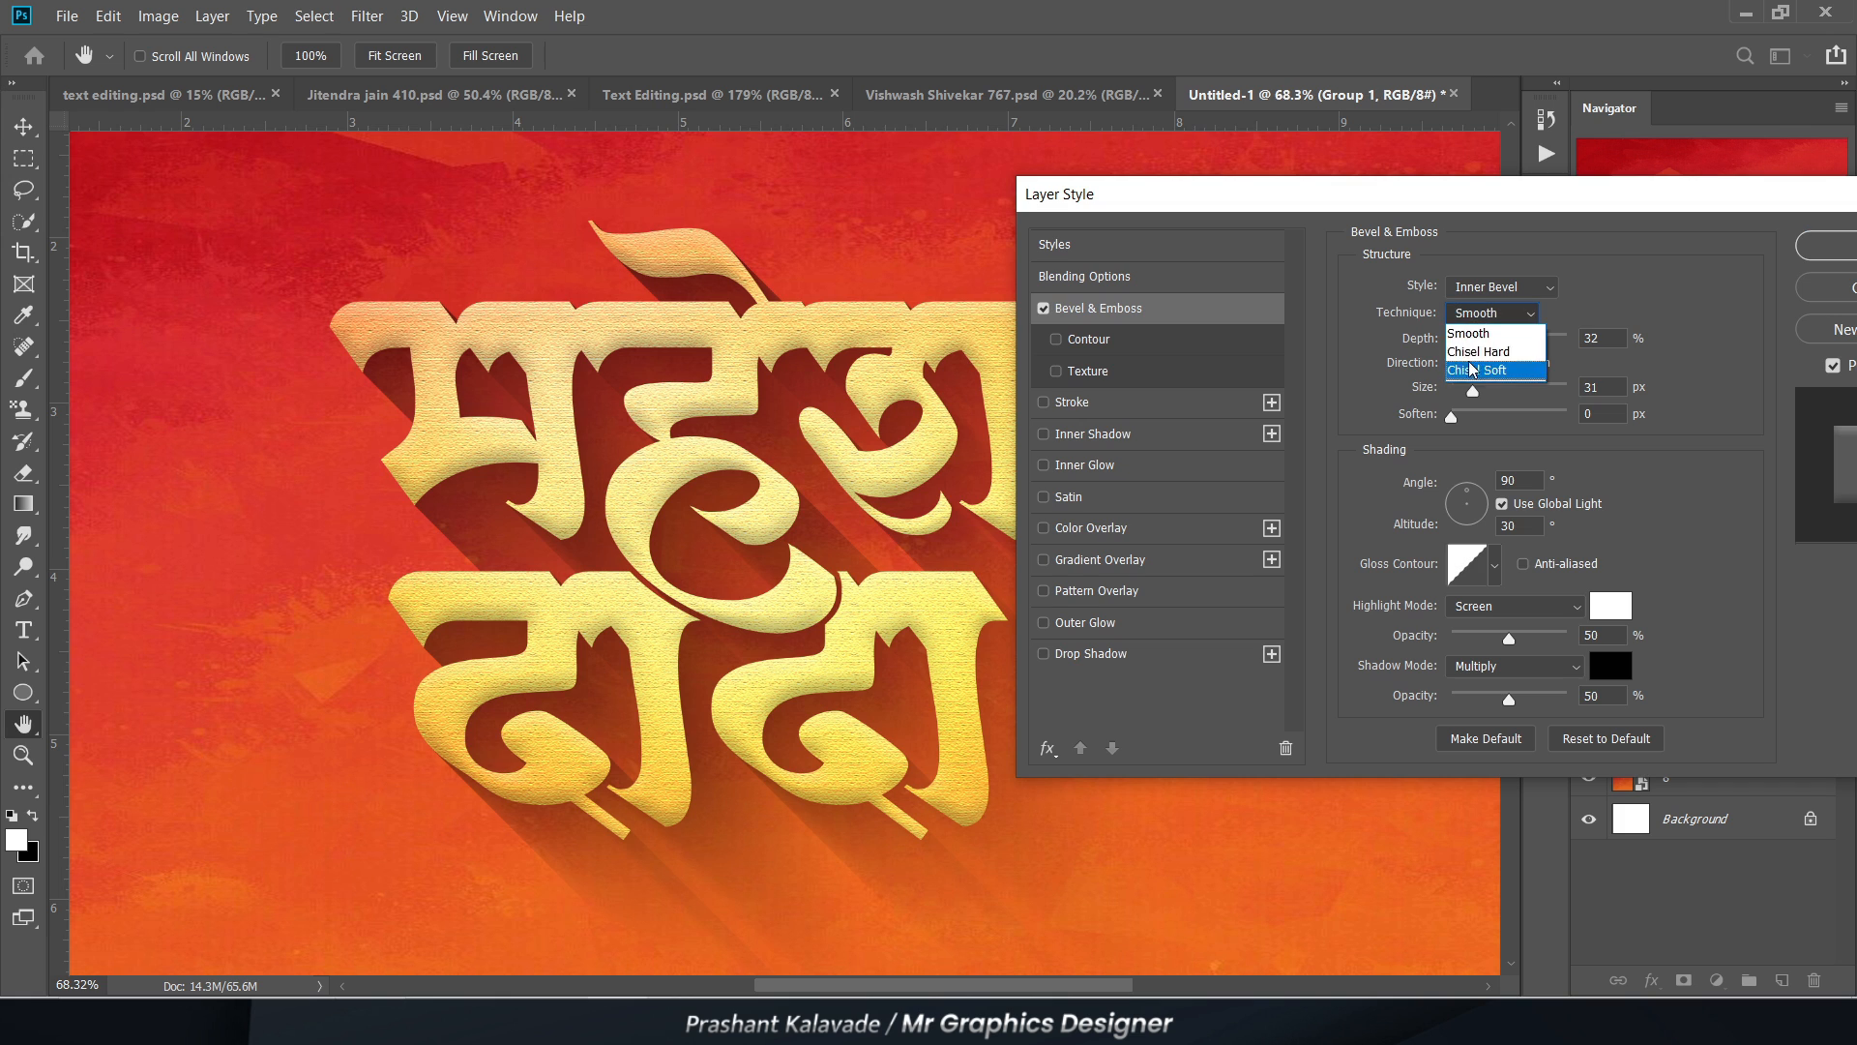
click(1485, 345)
click(1043, 310)
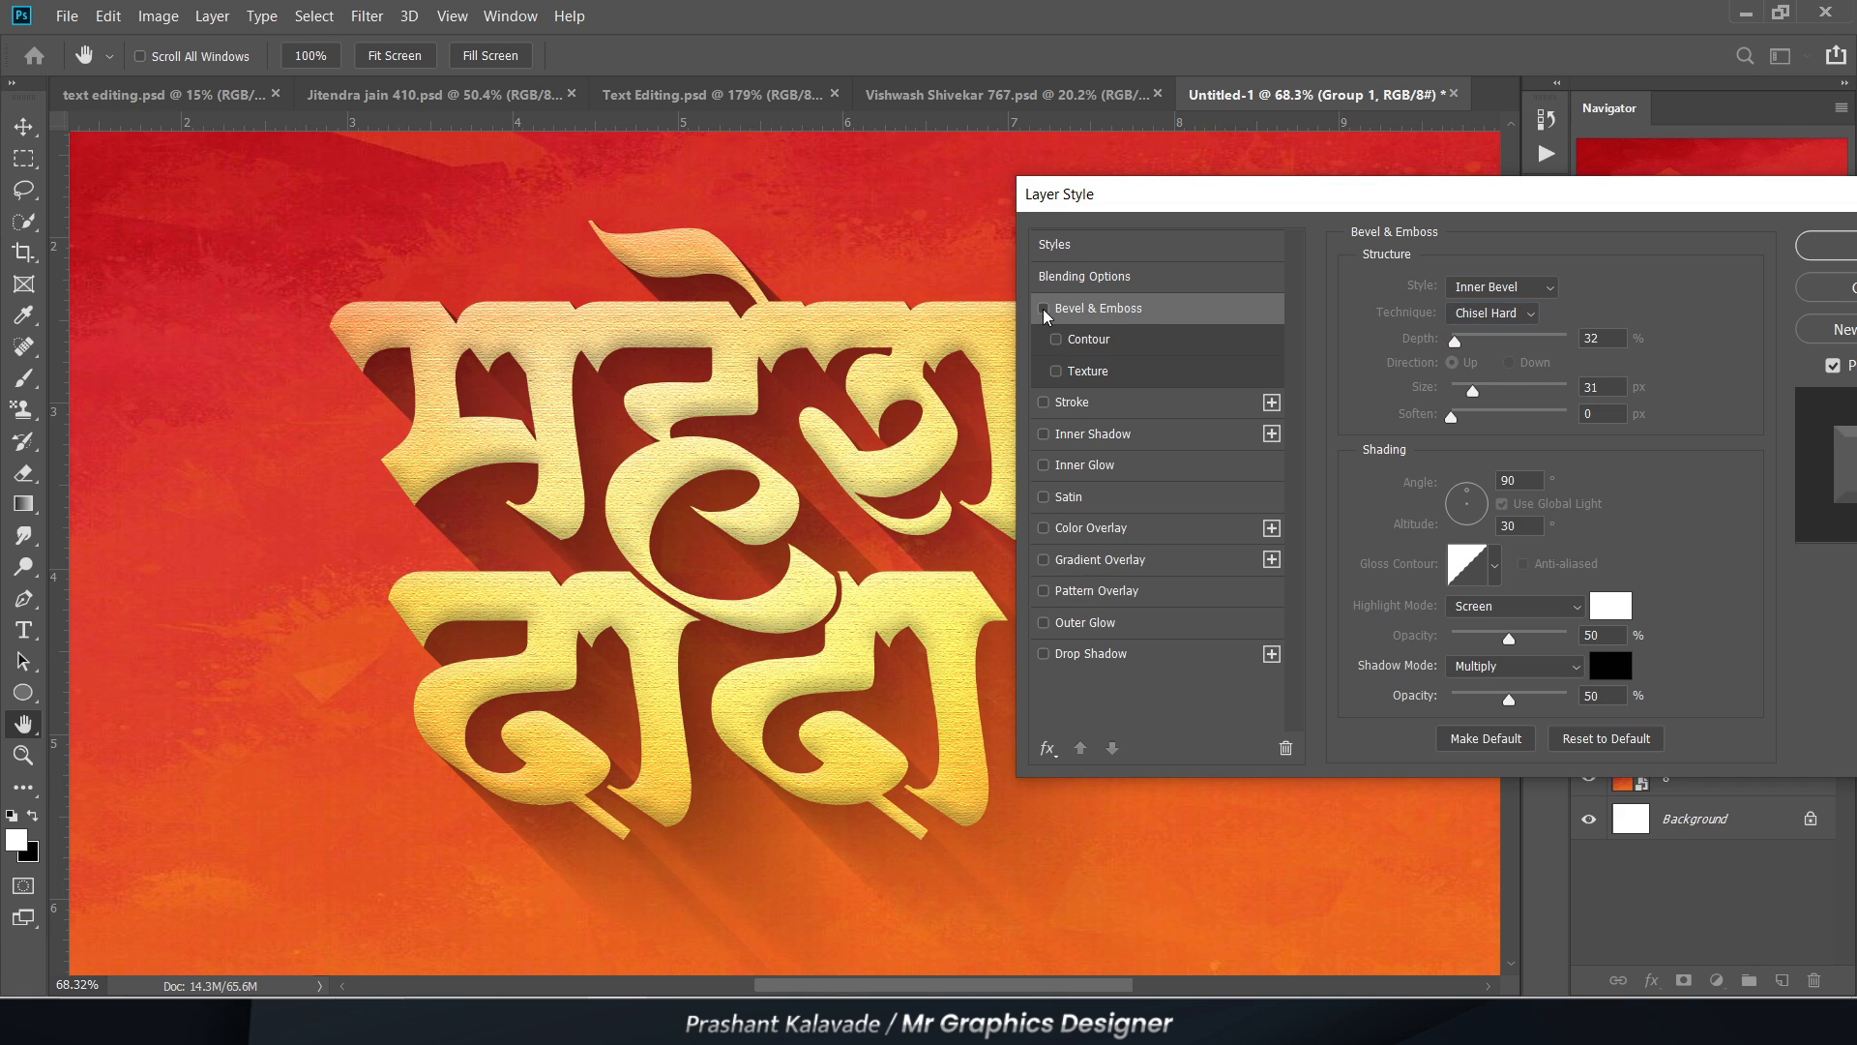
Step: Give Group 1 a white Linear Dodge (Add) Inner Shadow at 90°, with size 0 px and distance about 11 px
click(1085, 436)
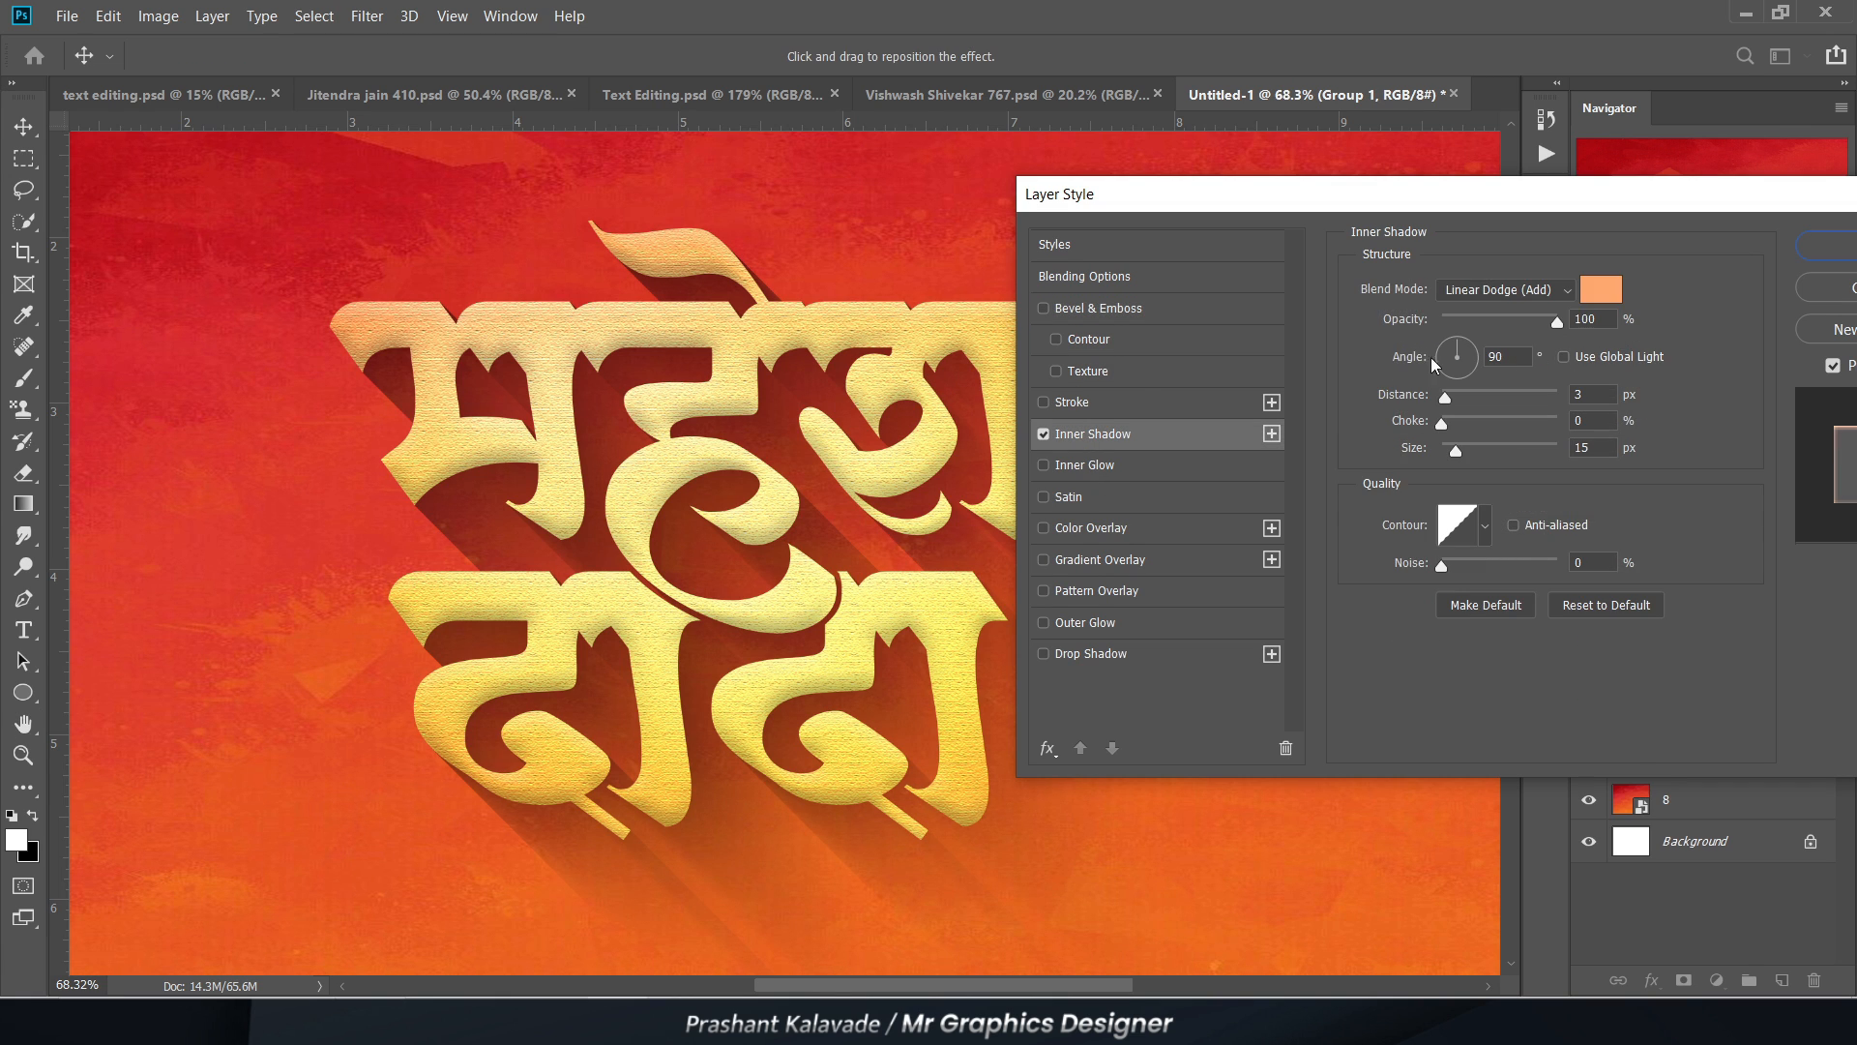
click(1601, 290)
drag(1410, 455, 1548, 412)
click(1733, 408)
drag(1453, 452, 1456, 395)
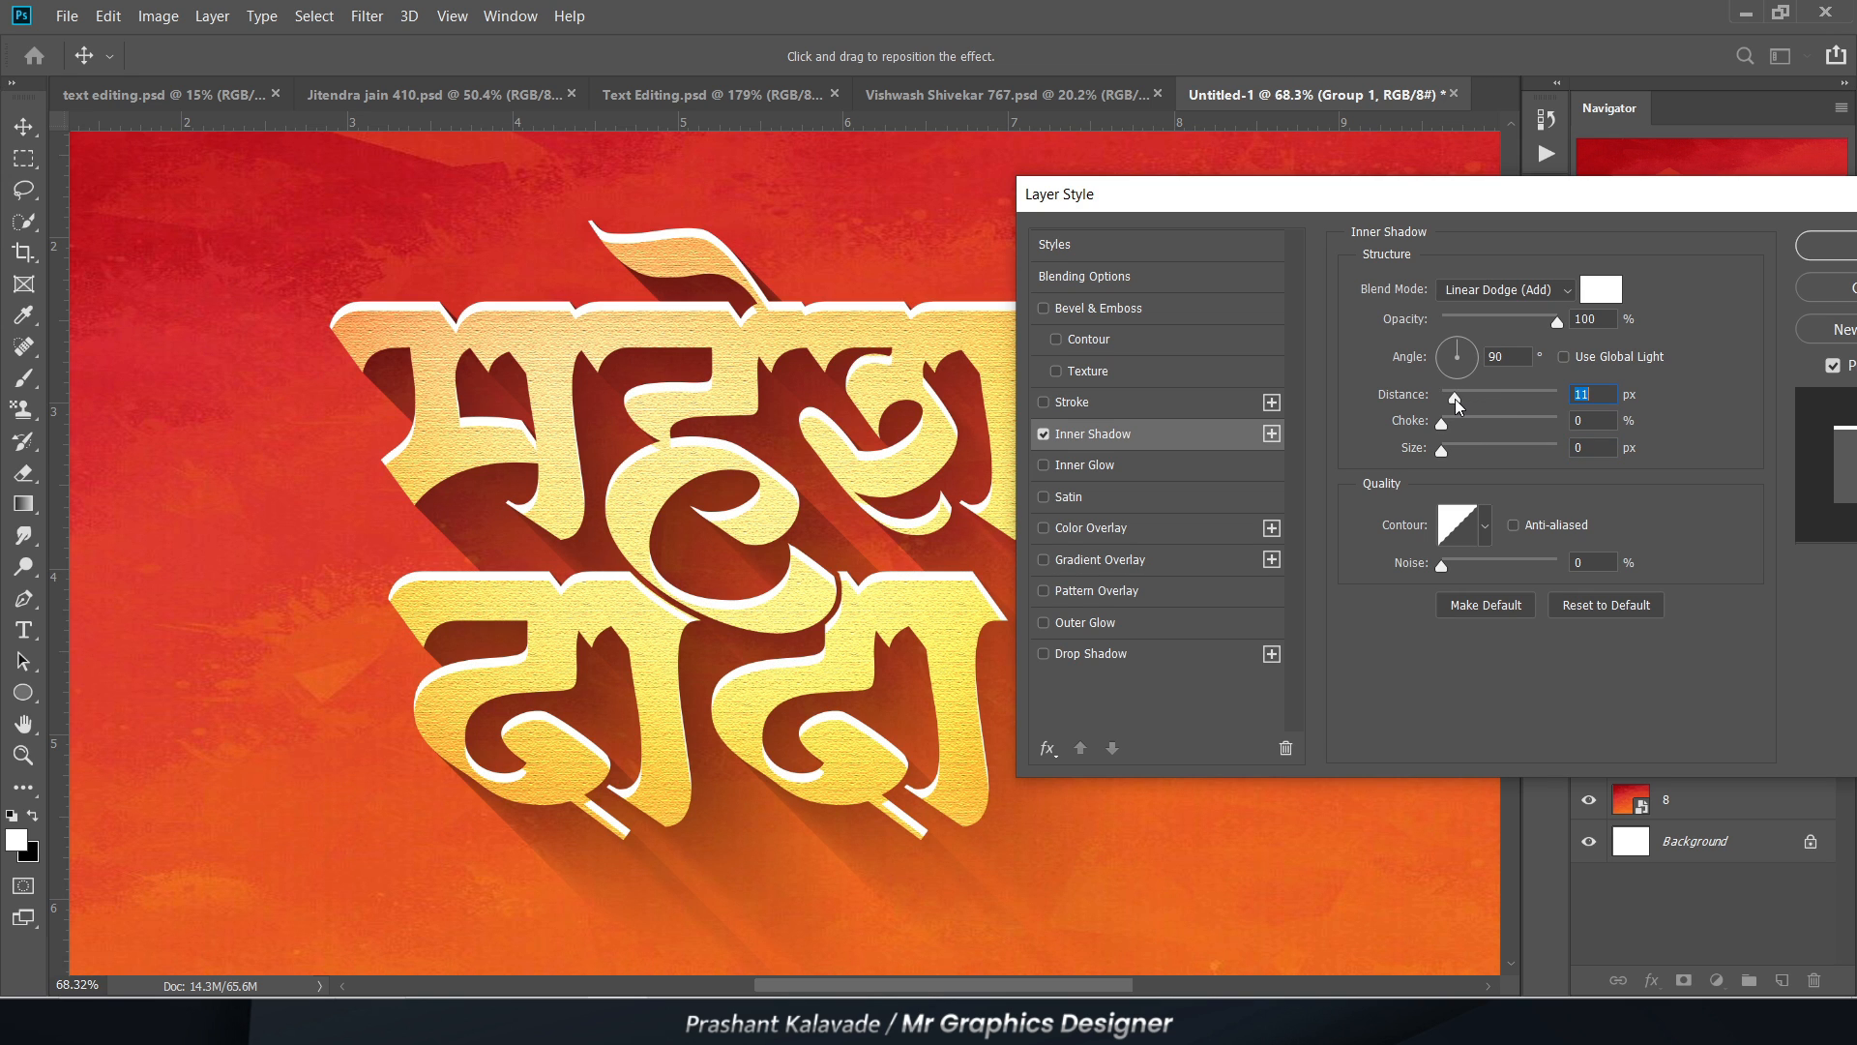
drag(1456, 396, 1454, 397)
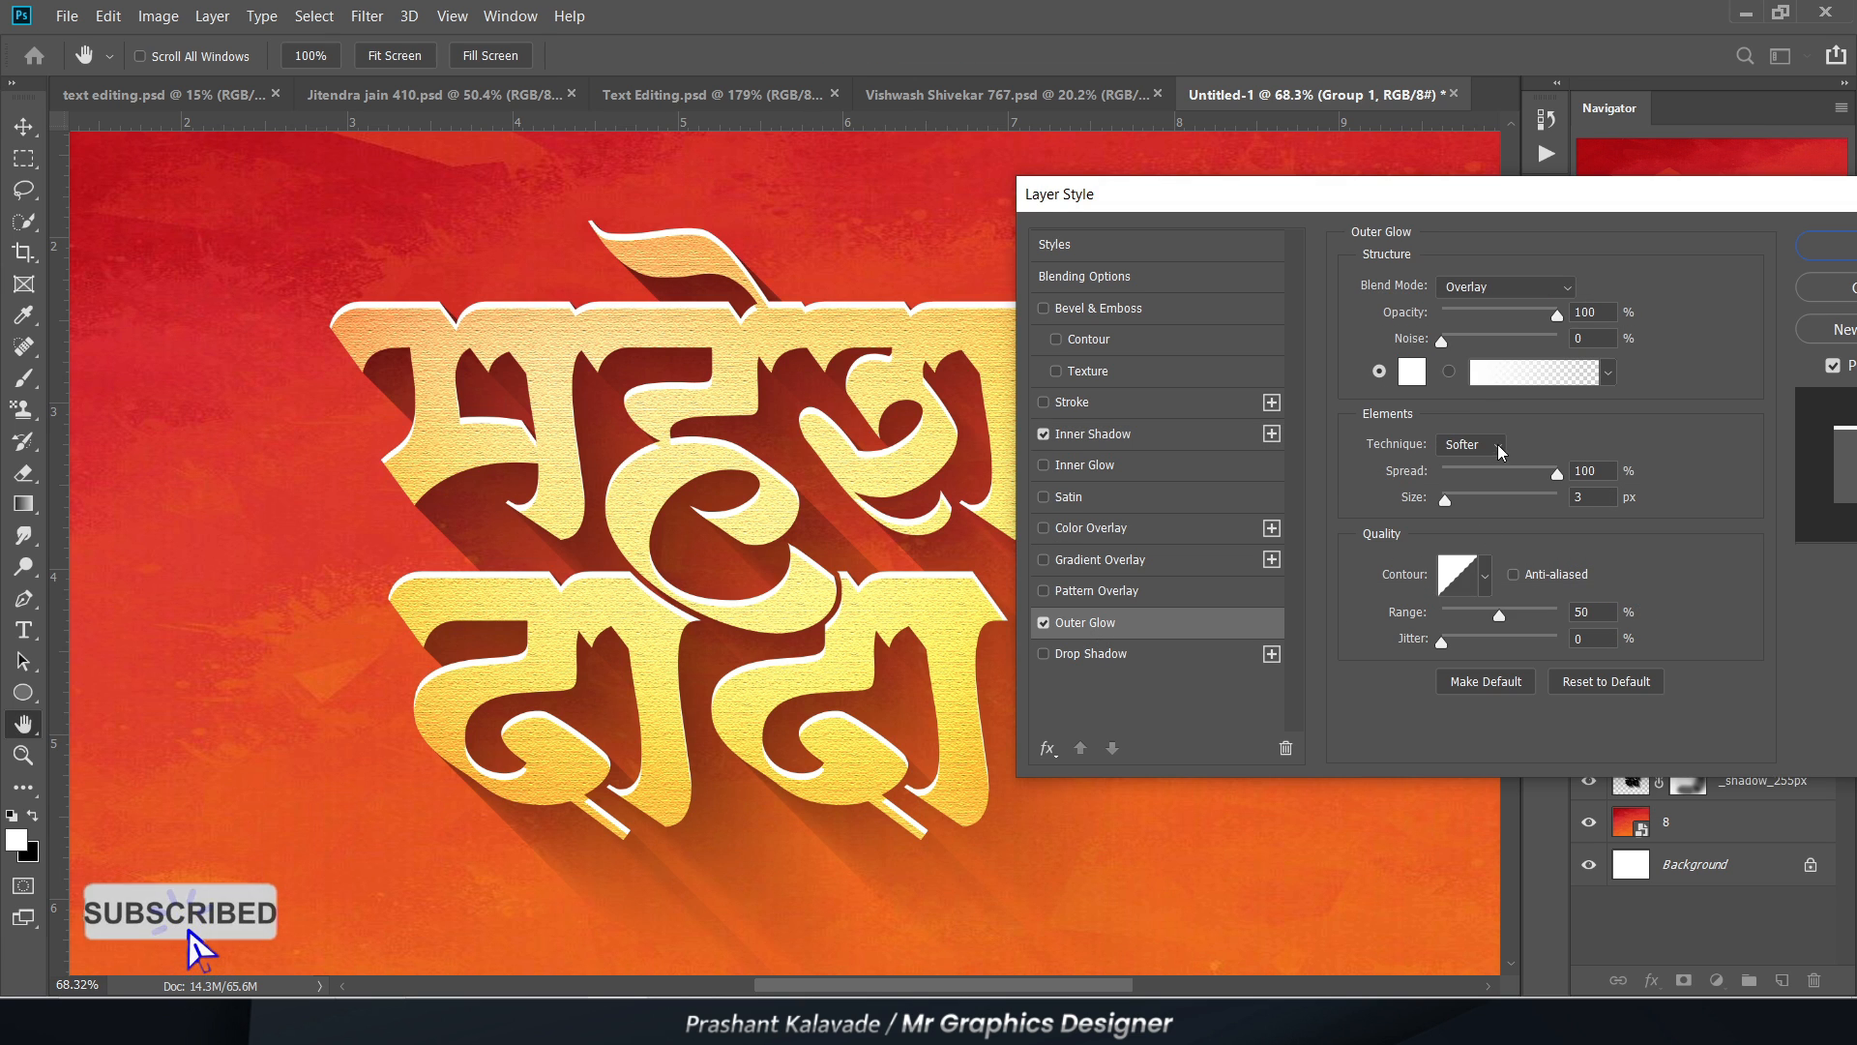
Step: Add a white Overlay Outer Glow to Group 1 with 34% opacity, 49% spread and 35 px size
click(1085, 622)
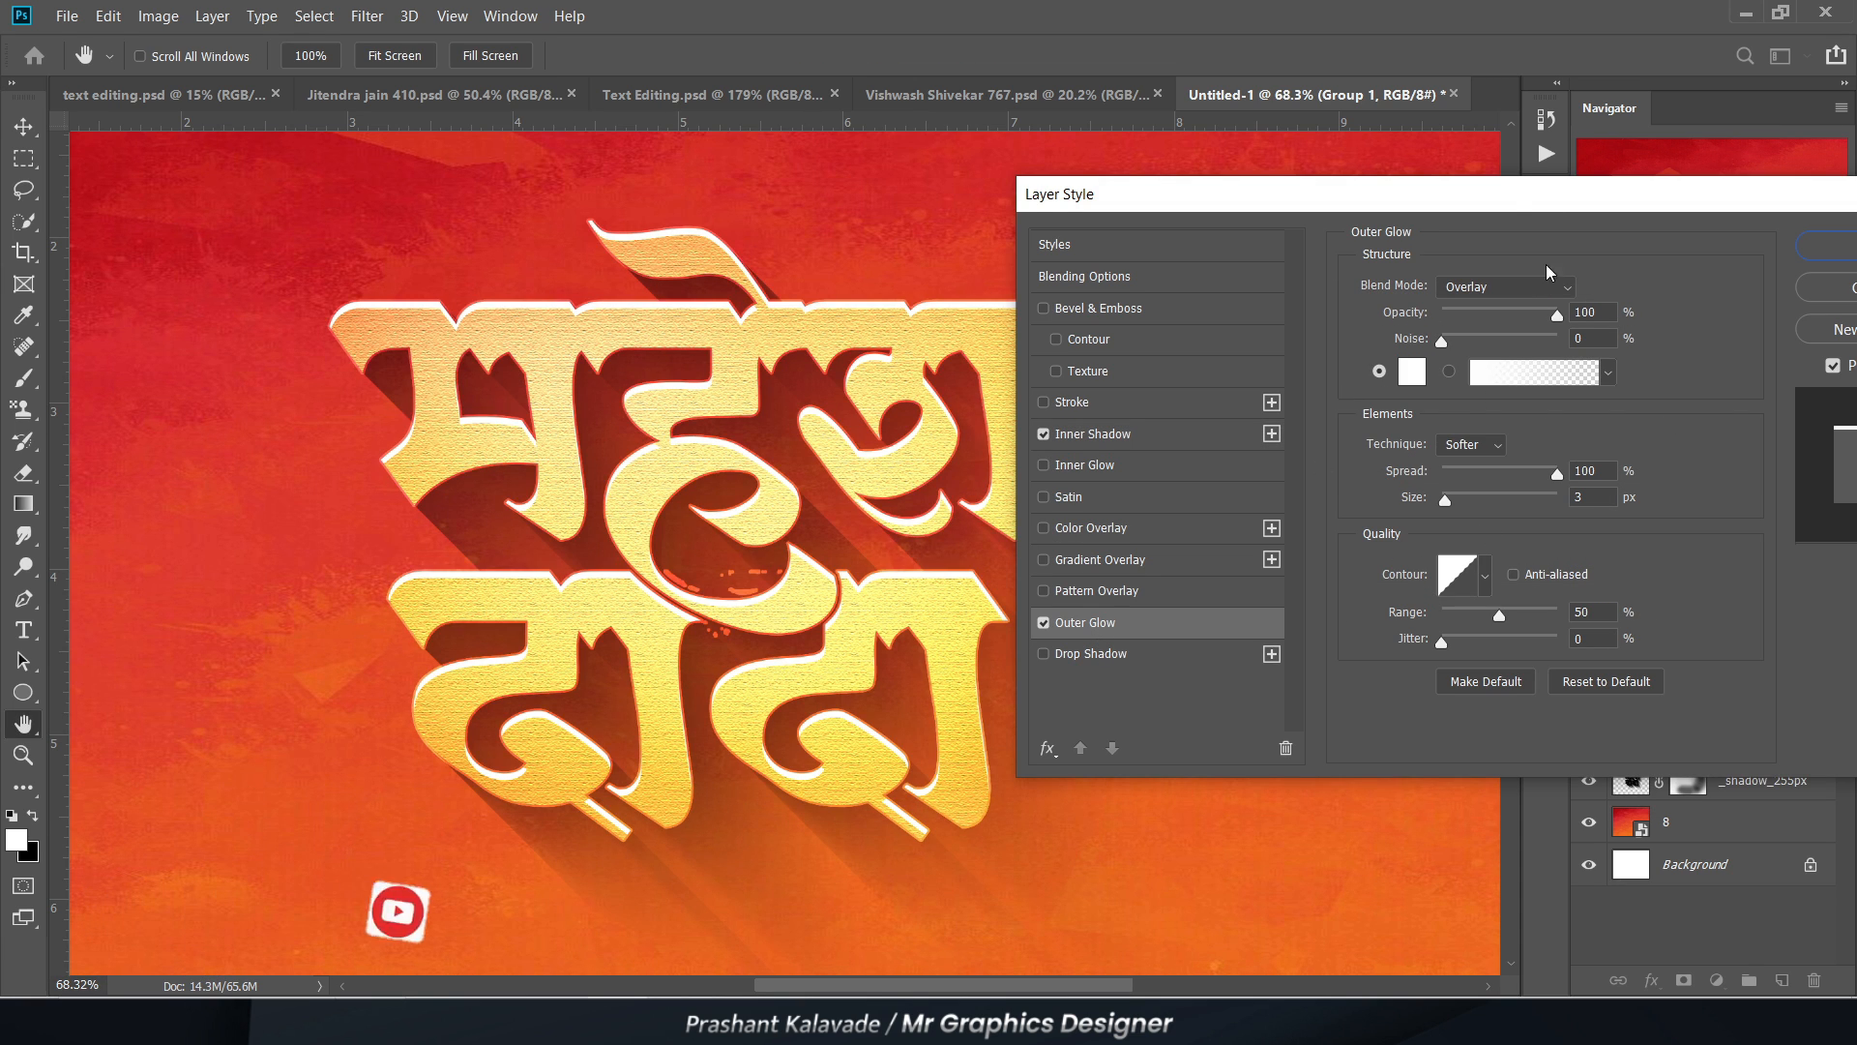
drag(1445, 500, 1462, 506)
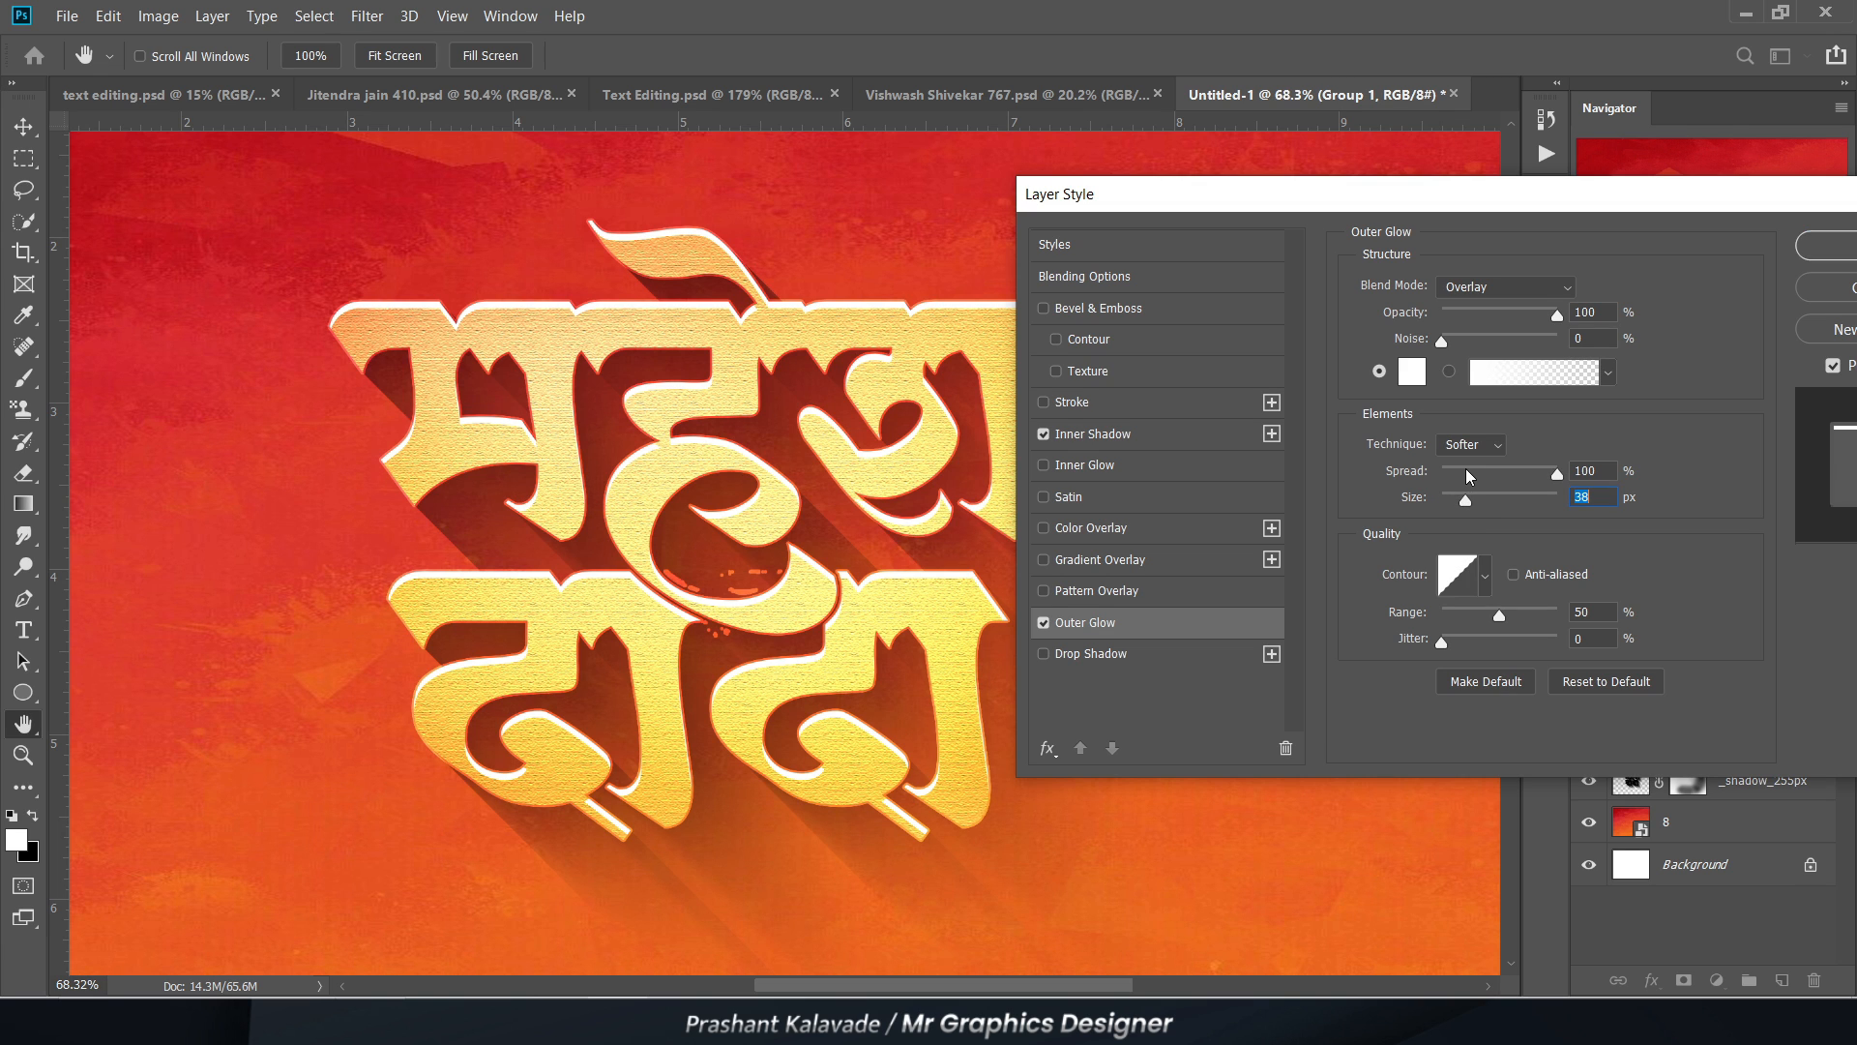
click(1467, 473)
drag(1466, 500, 1457, 501)
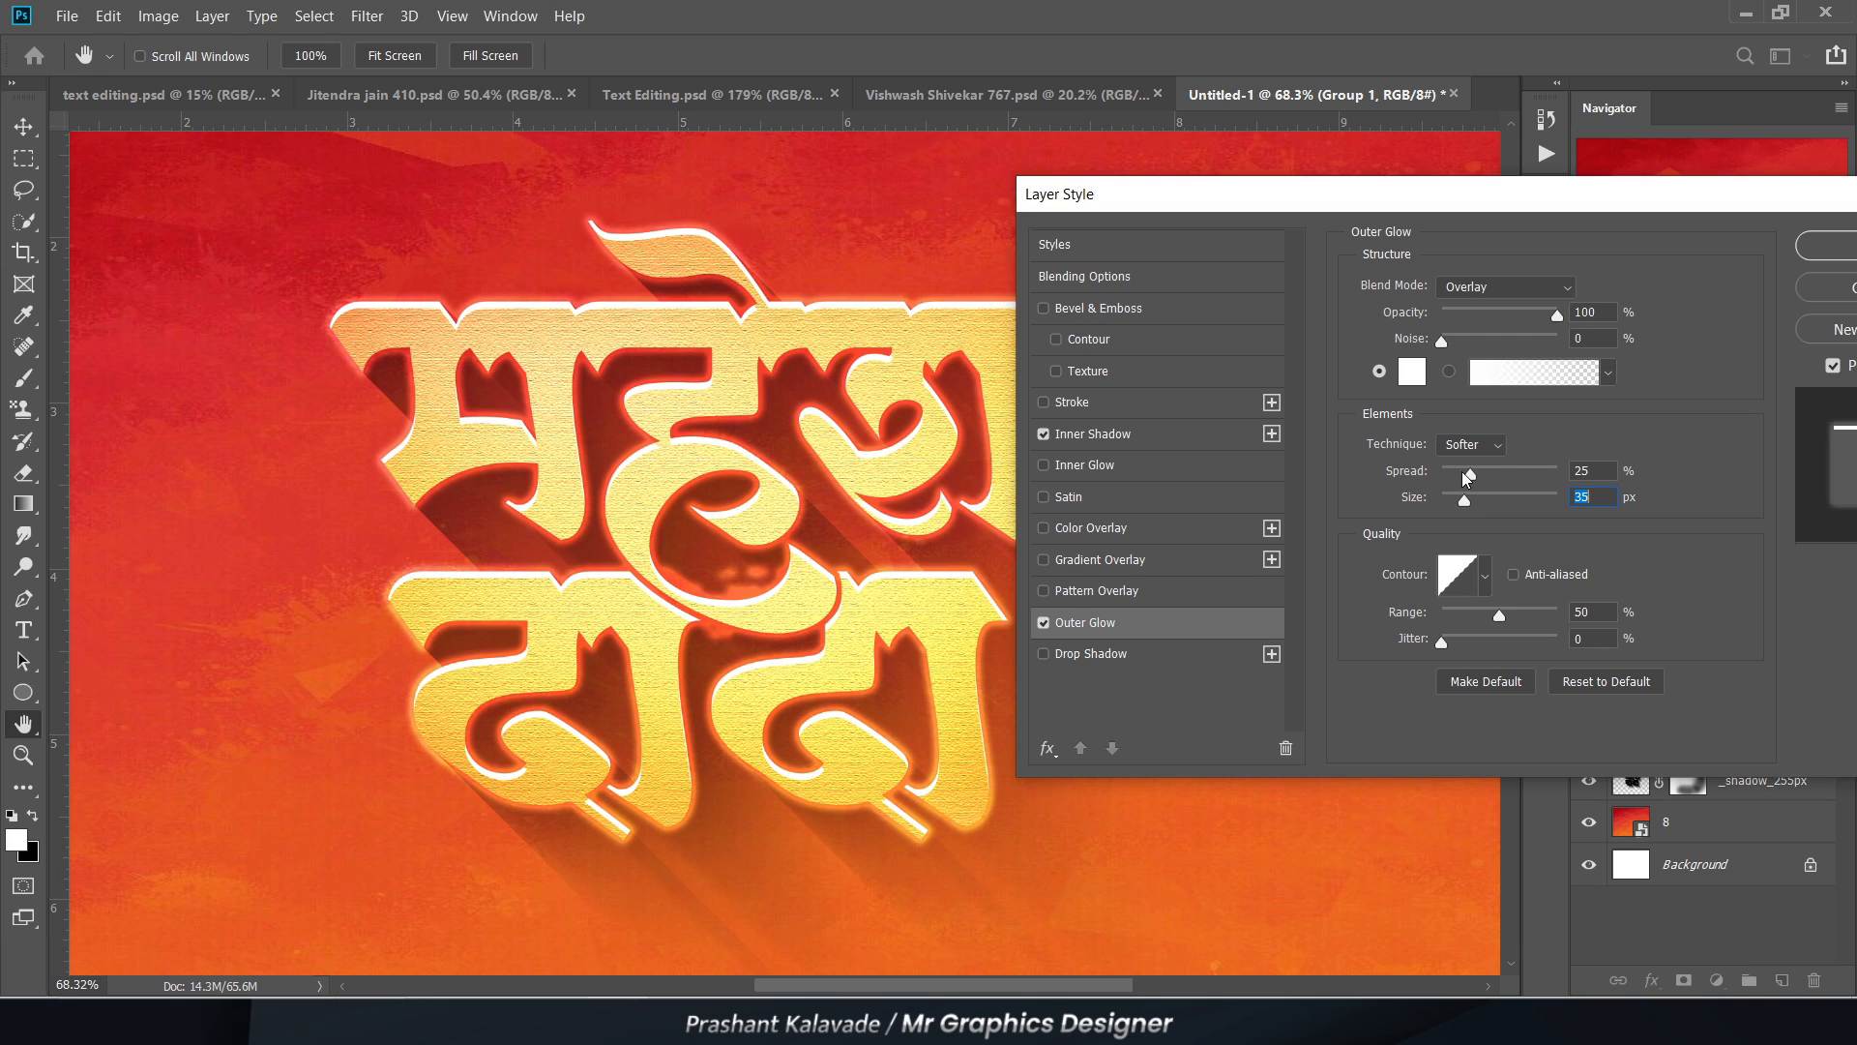
drag(1470, 474, 1500, 481)
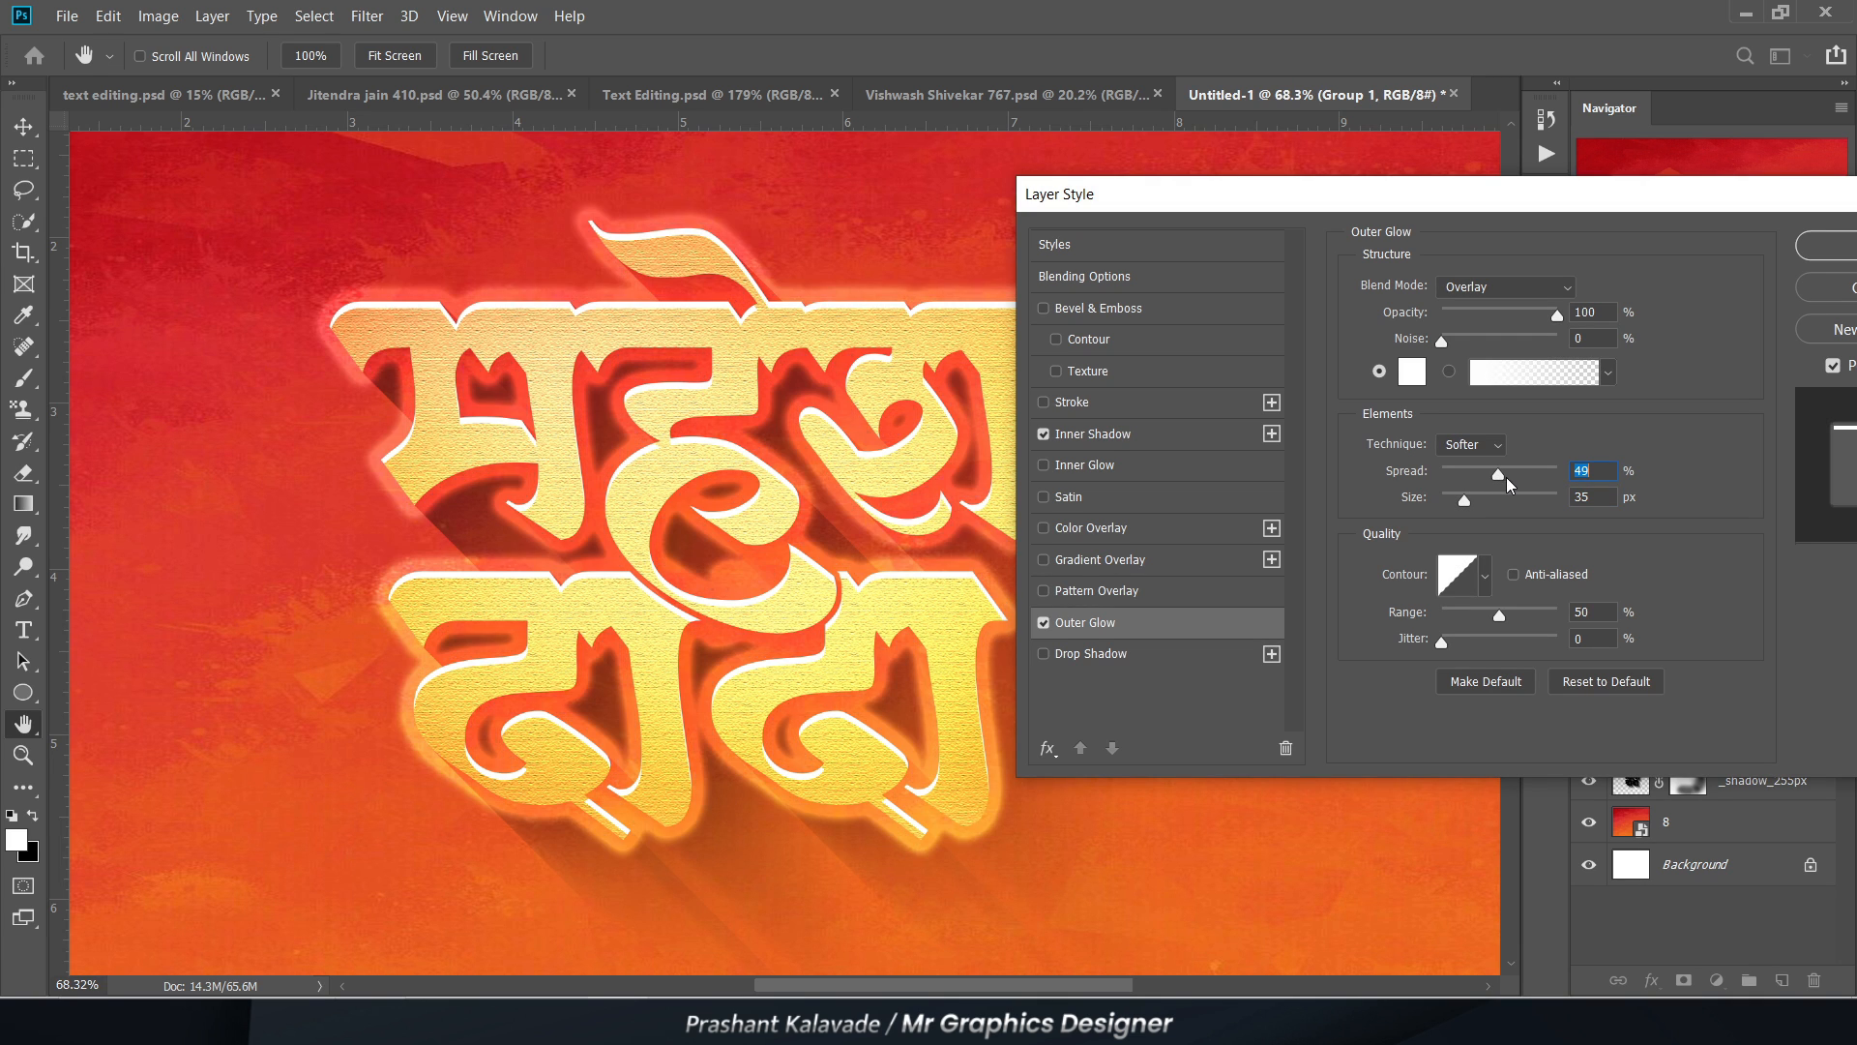
drag(1476, 312, 1461, 312)
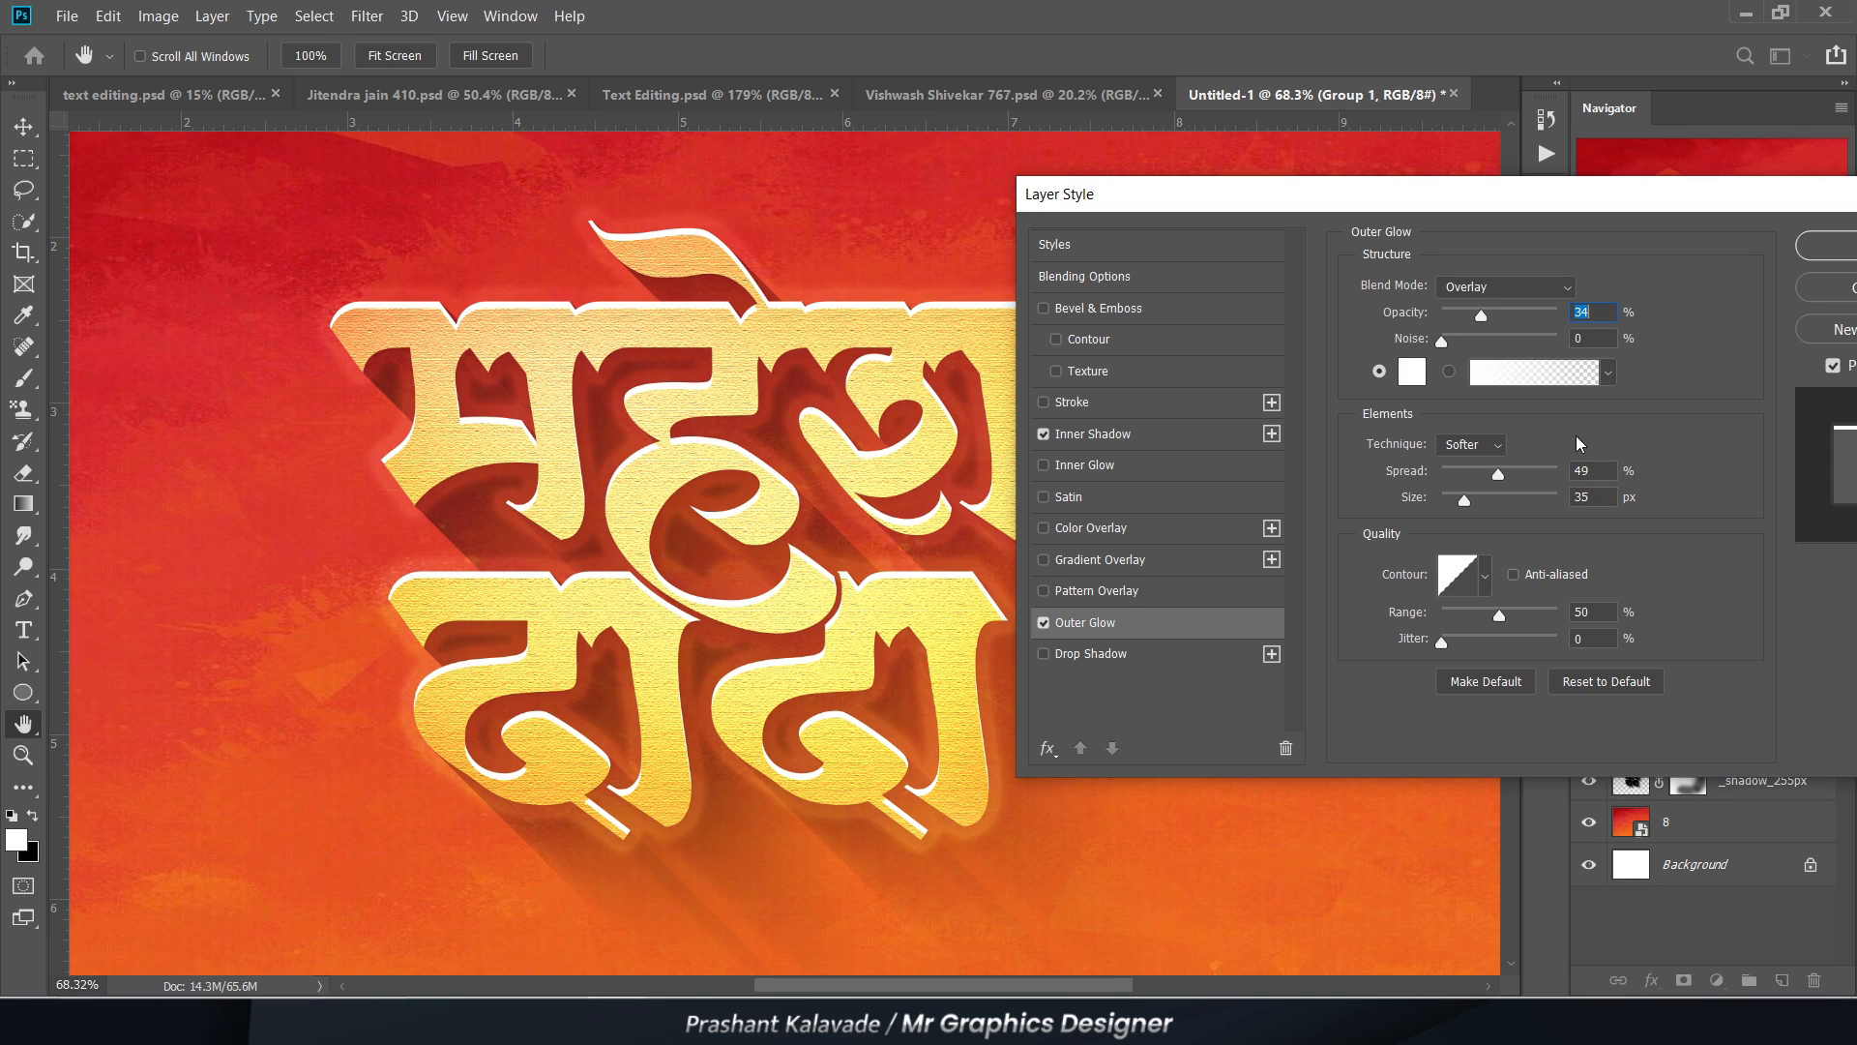
click(1824, 254)
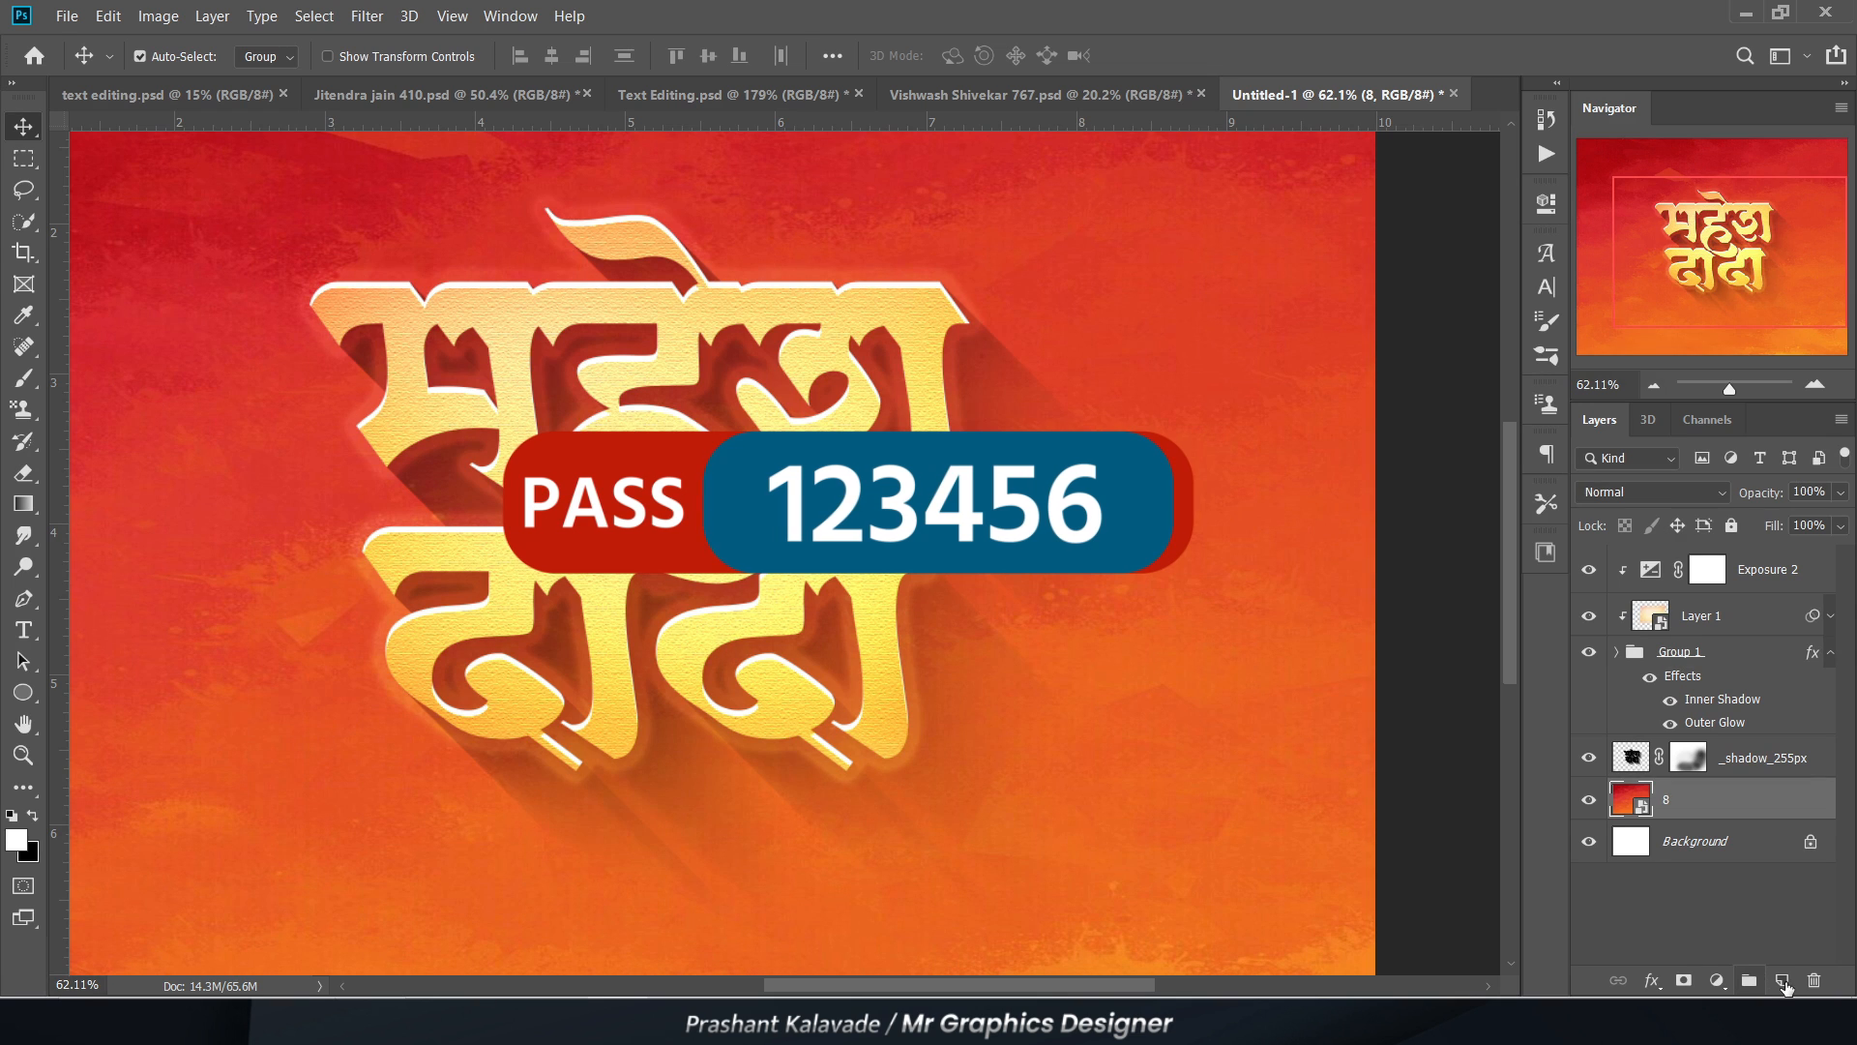
Step: Create a new layer above background layer 8 and sample the background red da3227 as the foreground colour
click(1782, 981)
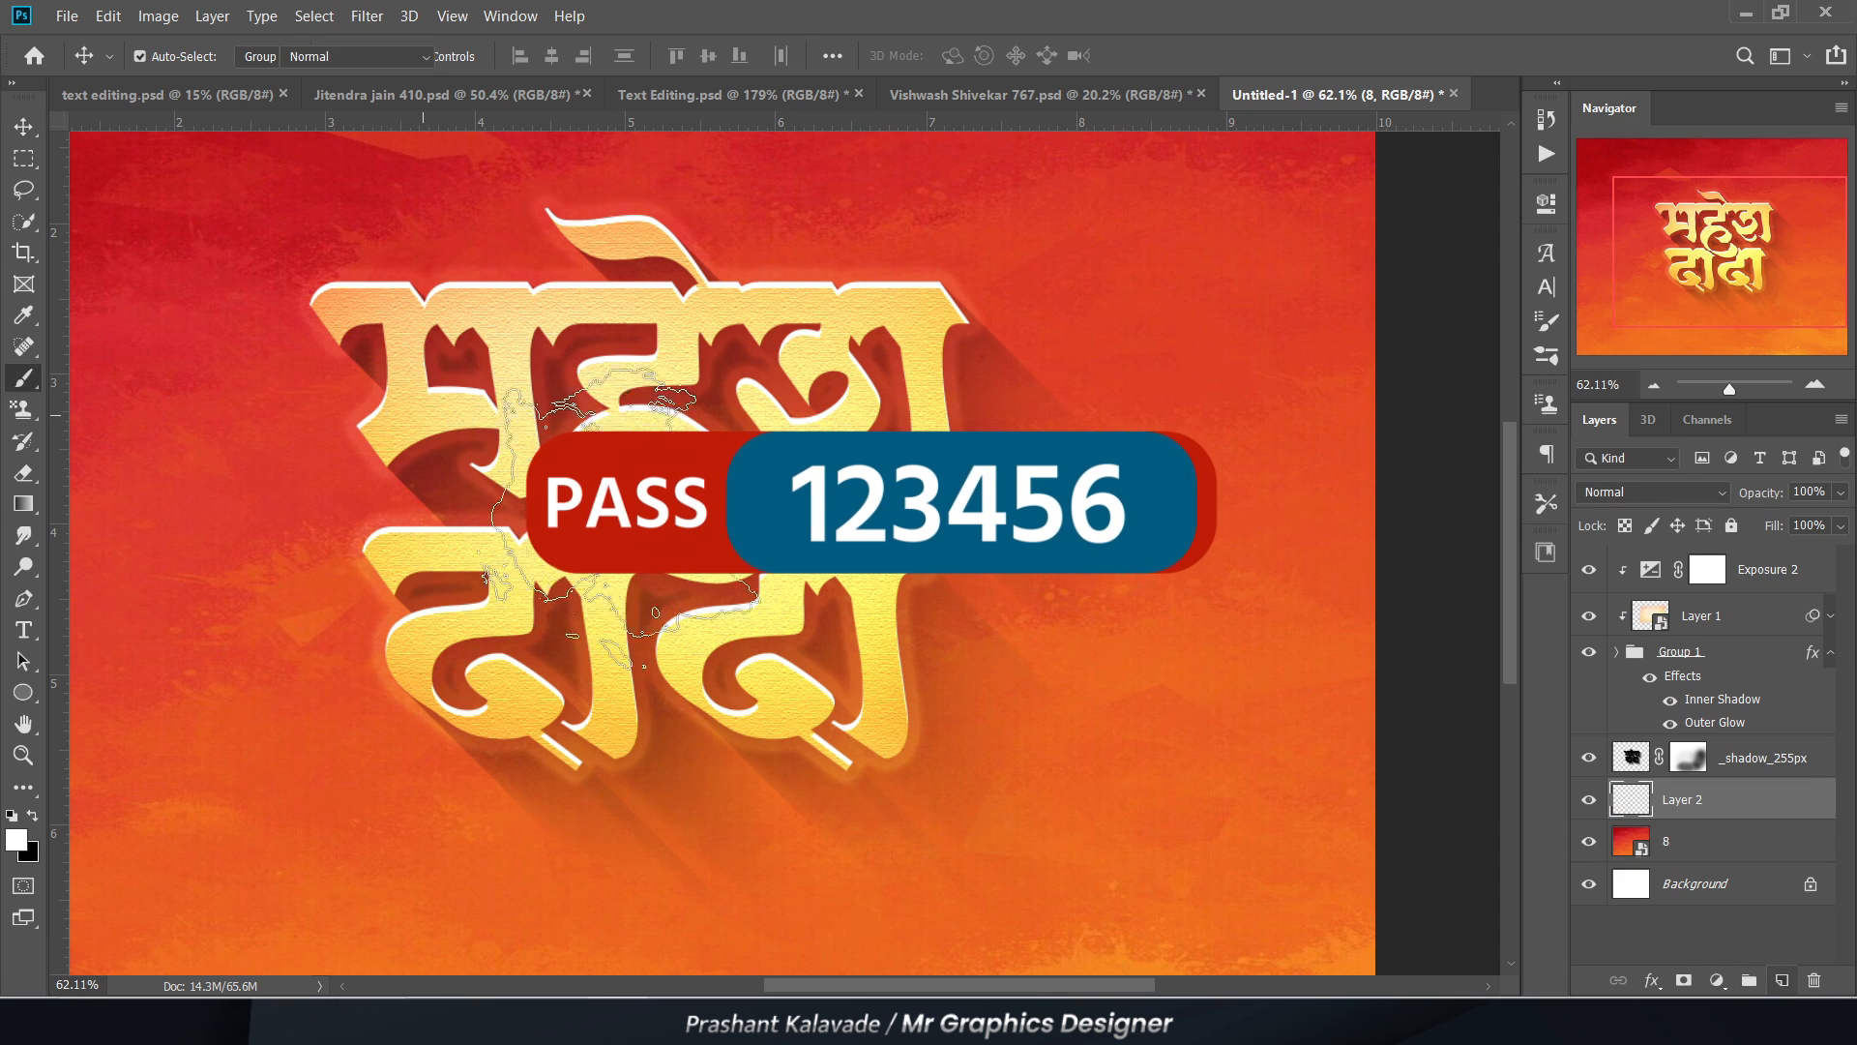
click(14, 836)
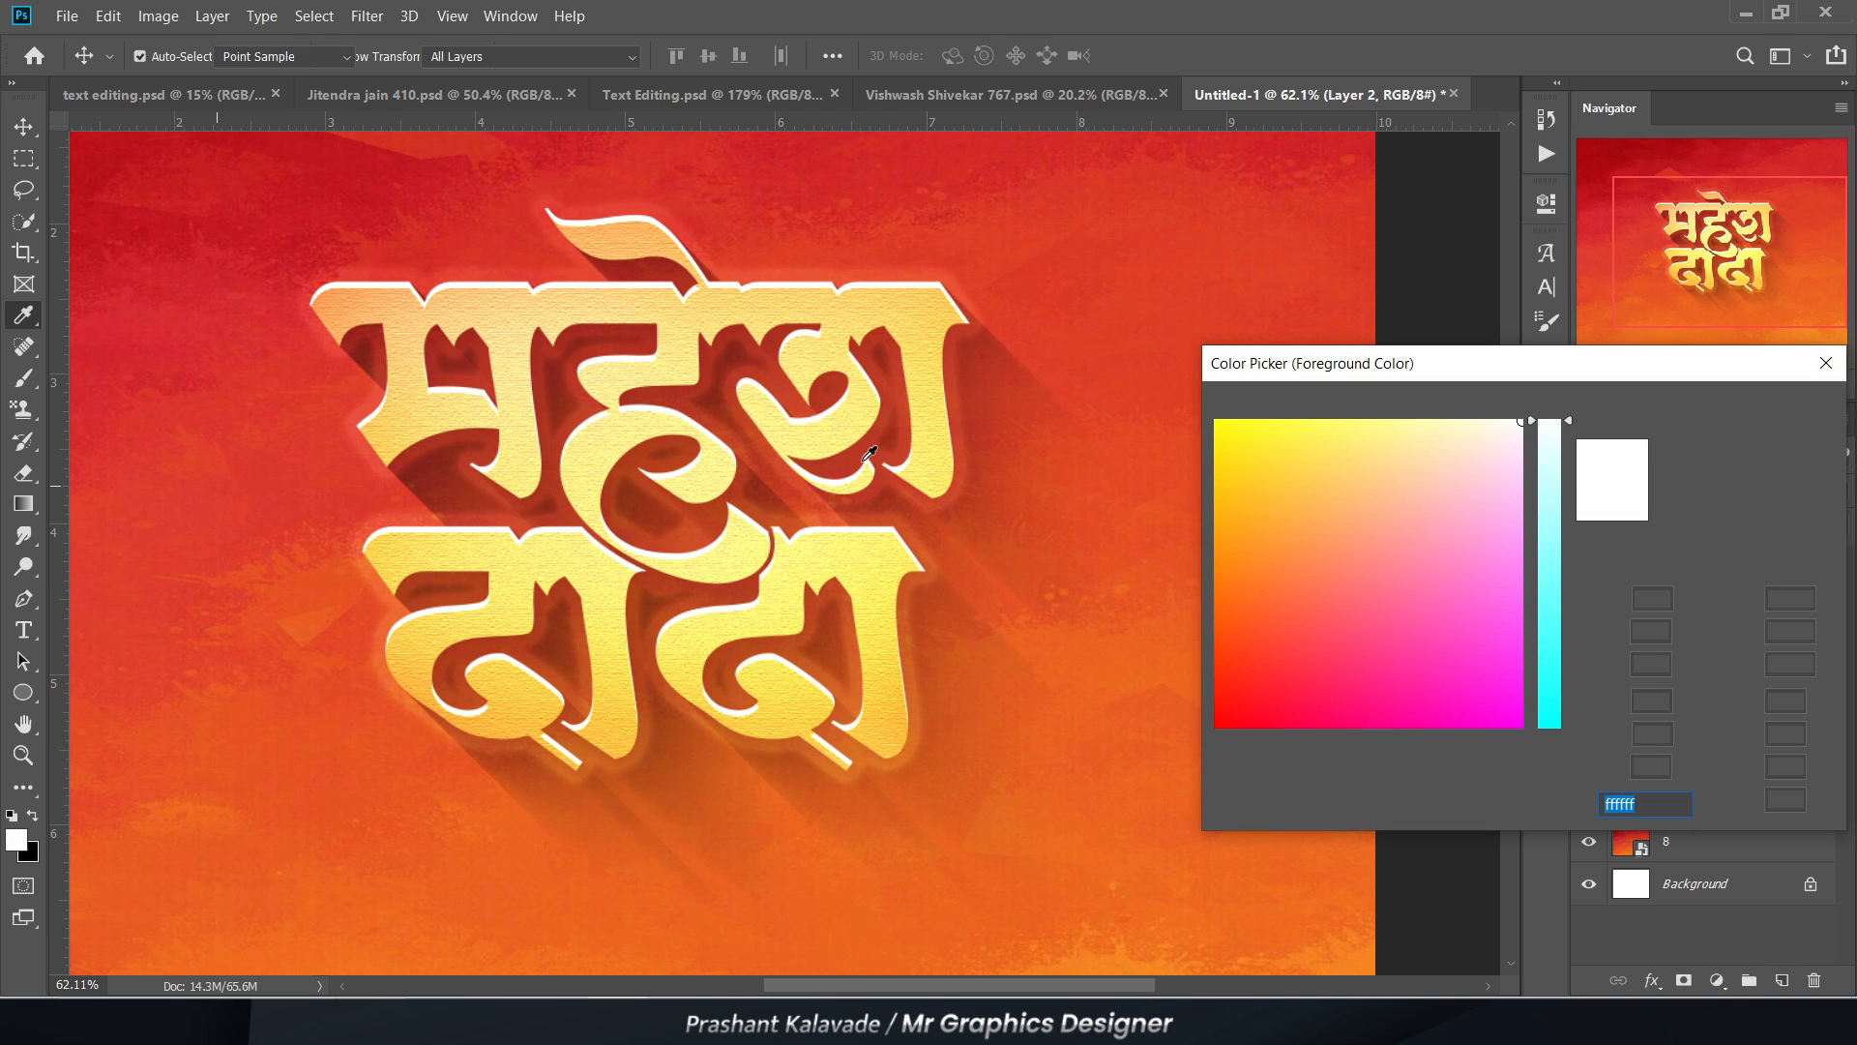
click(235, 416)
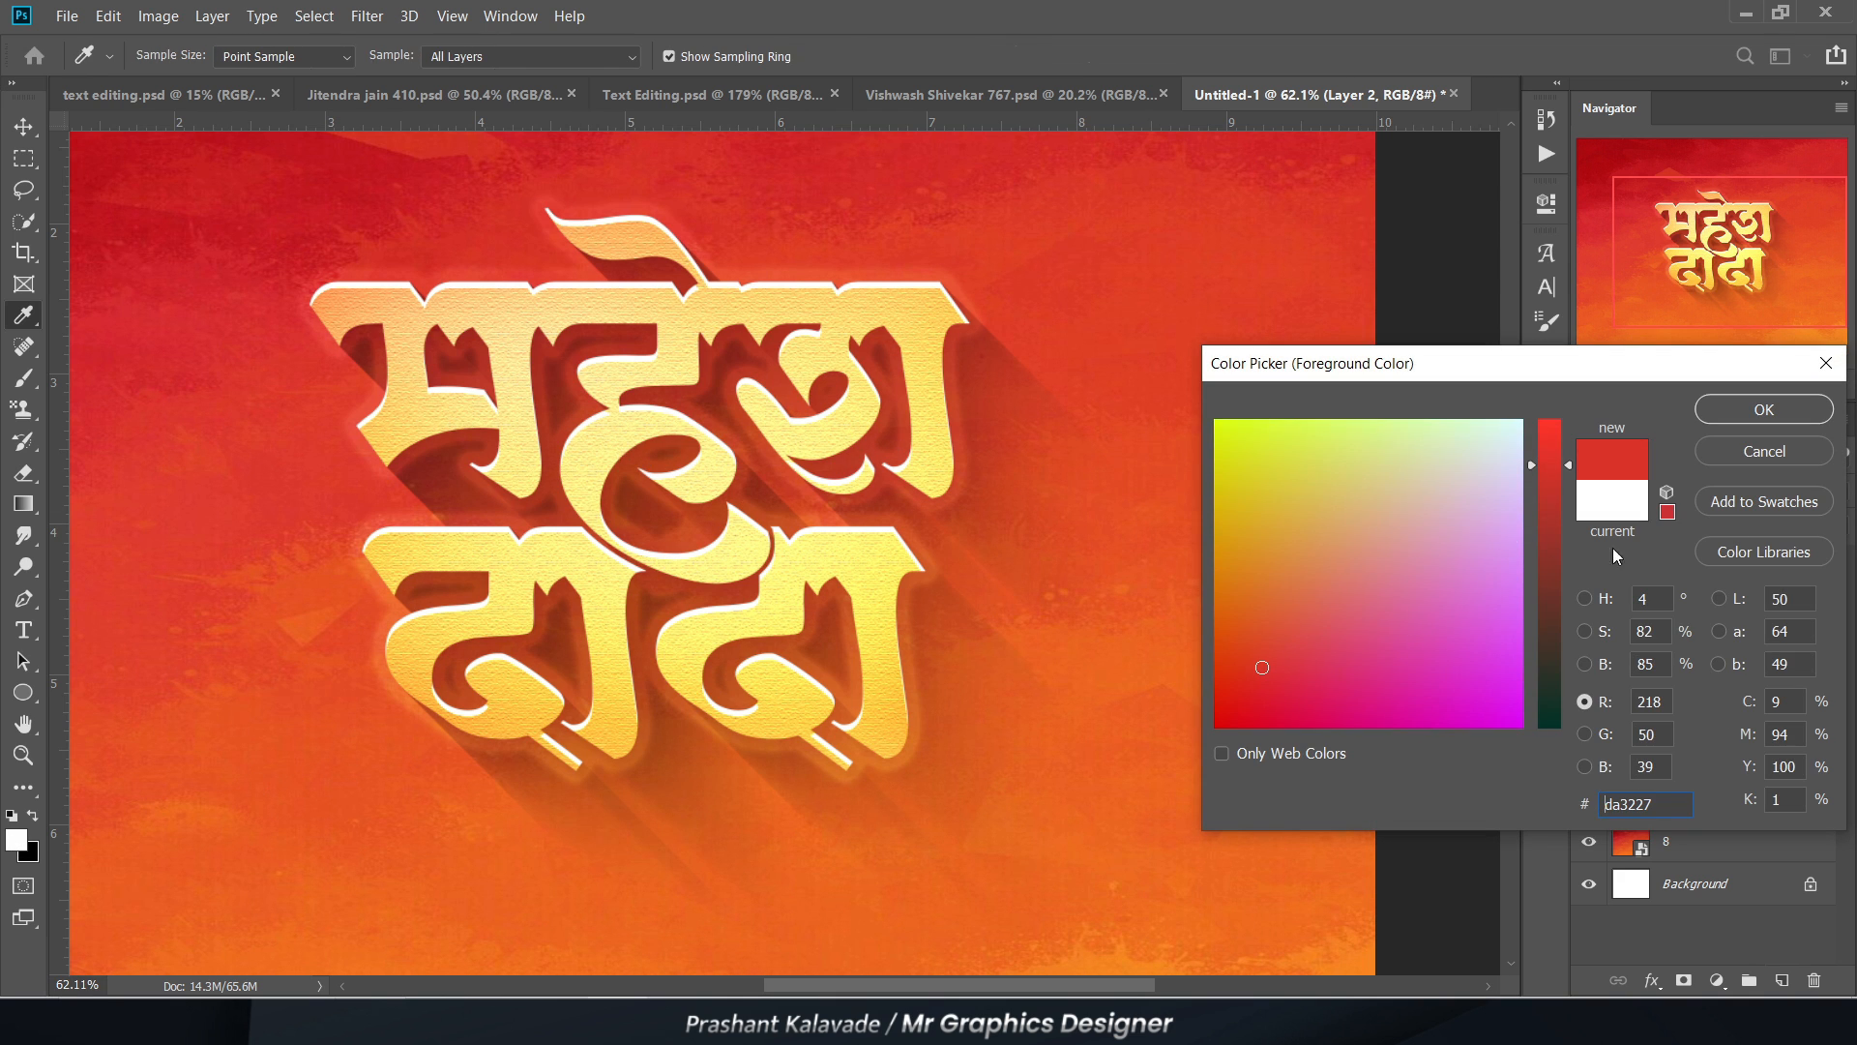
key(Return)
Step: Dab the sampled red behind the lettering on Layer 2 with a 1600 px brush at 100% opacity
key(v)
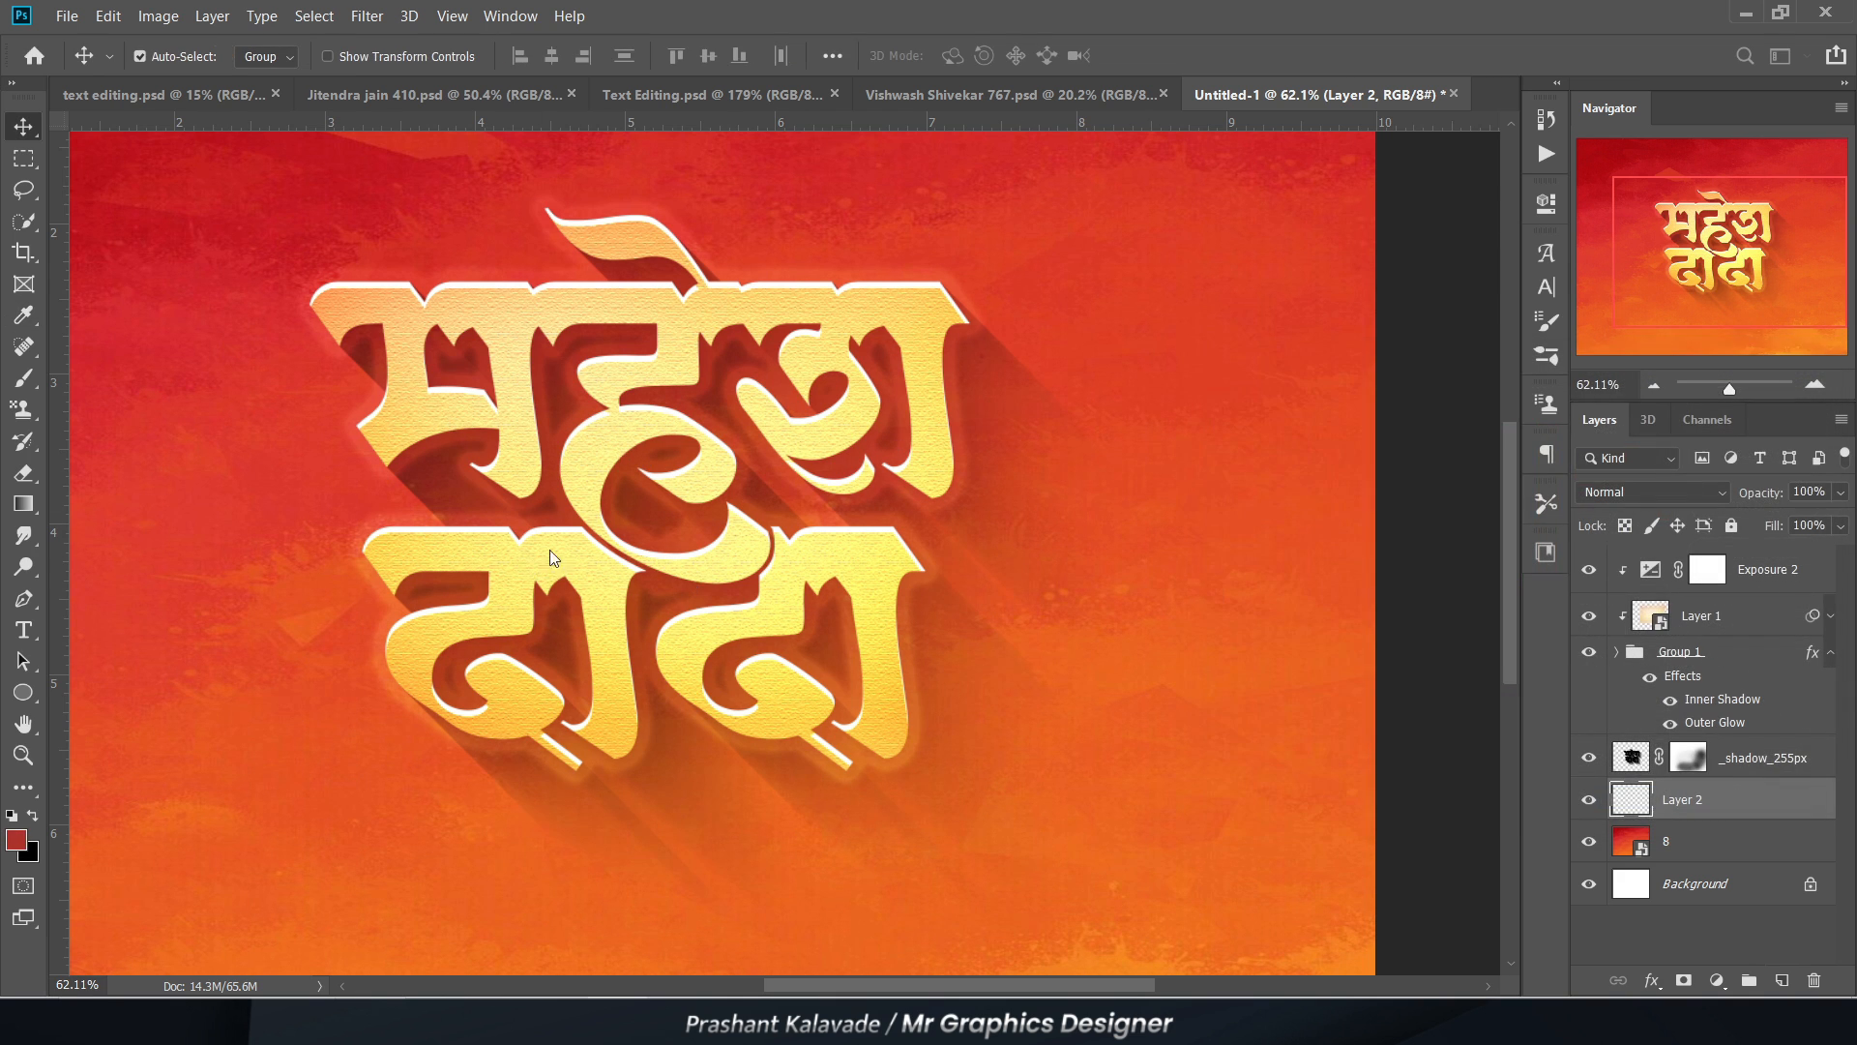
scroll(646, 556, down, 1)
key(b)
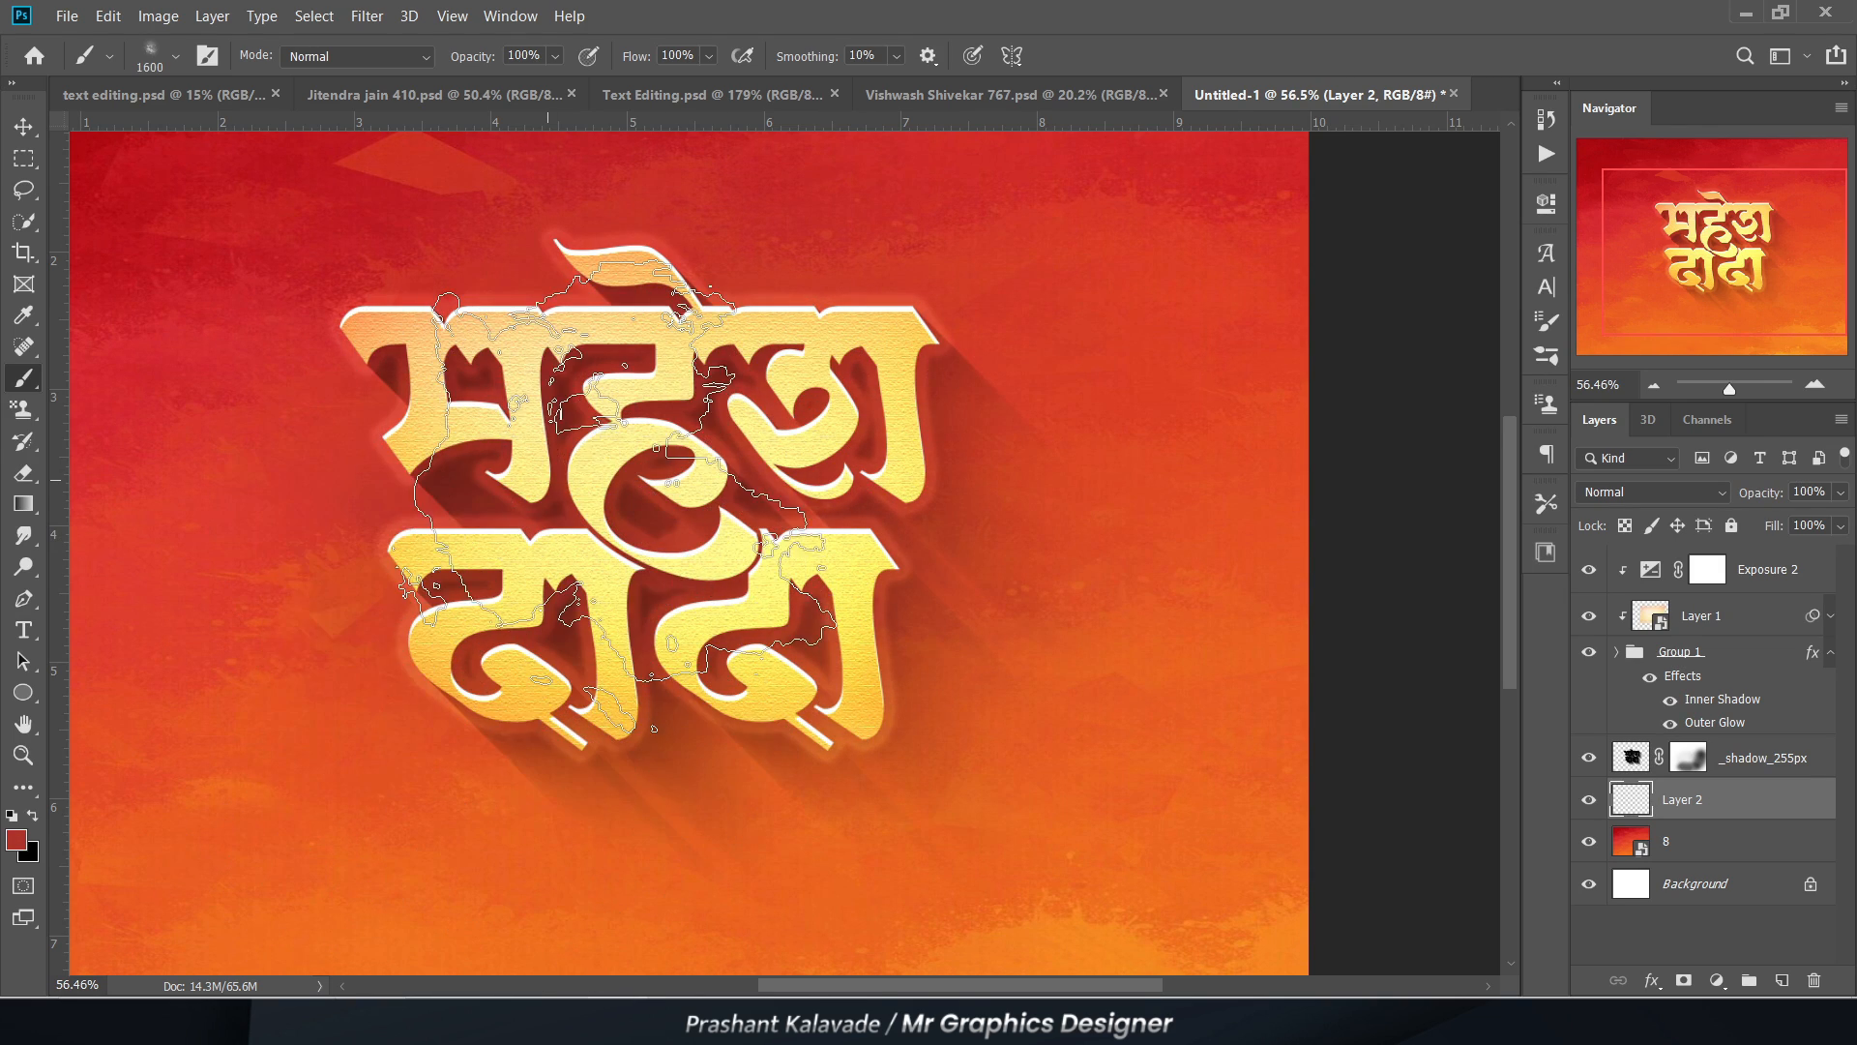
key(v)
scroll(603, 424, up, 1)
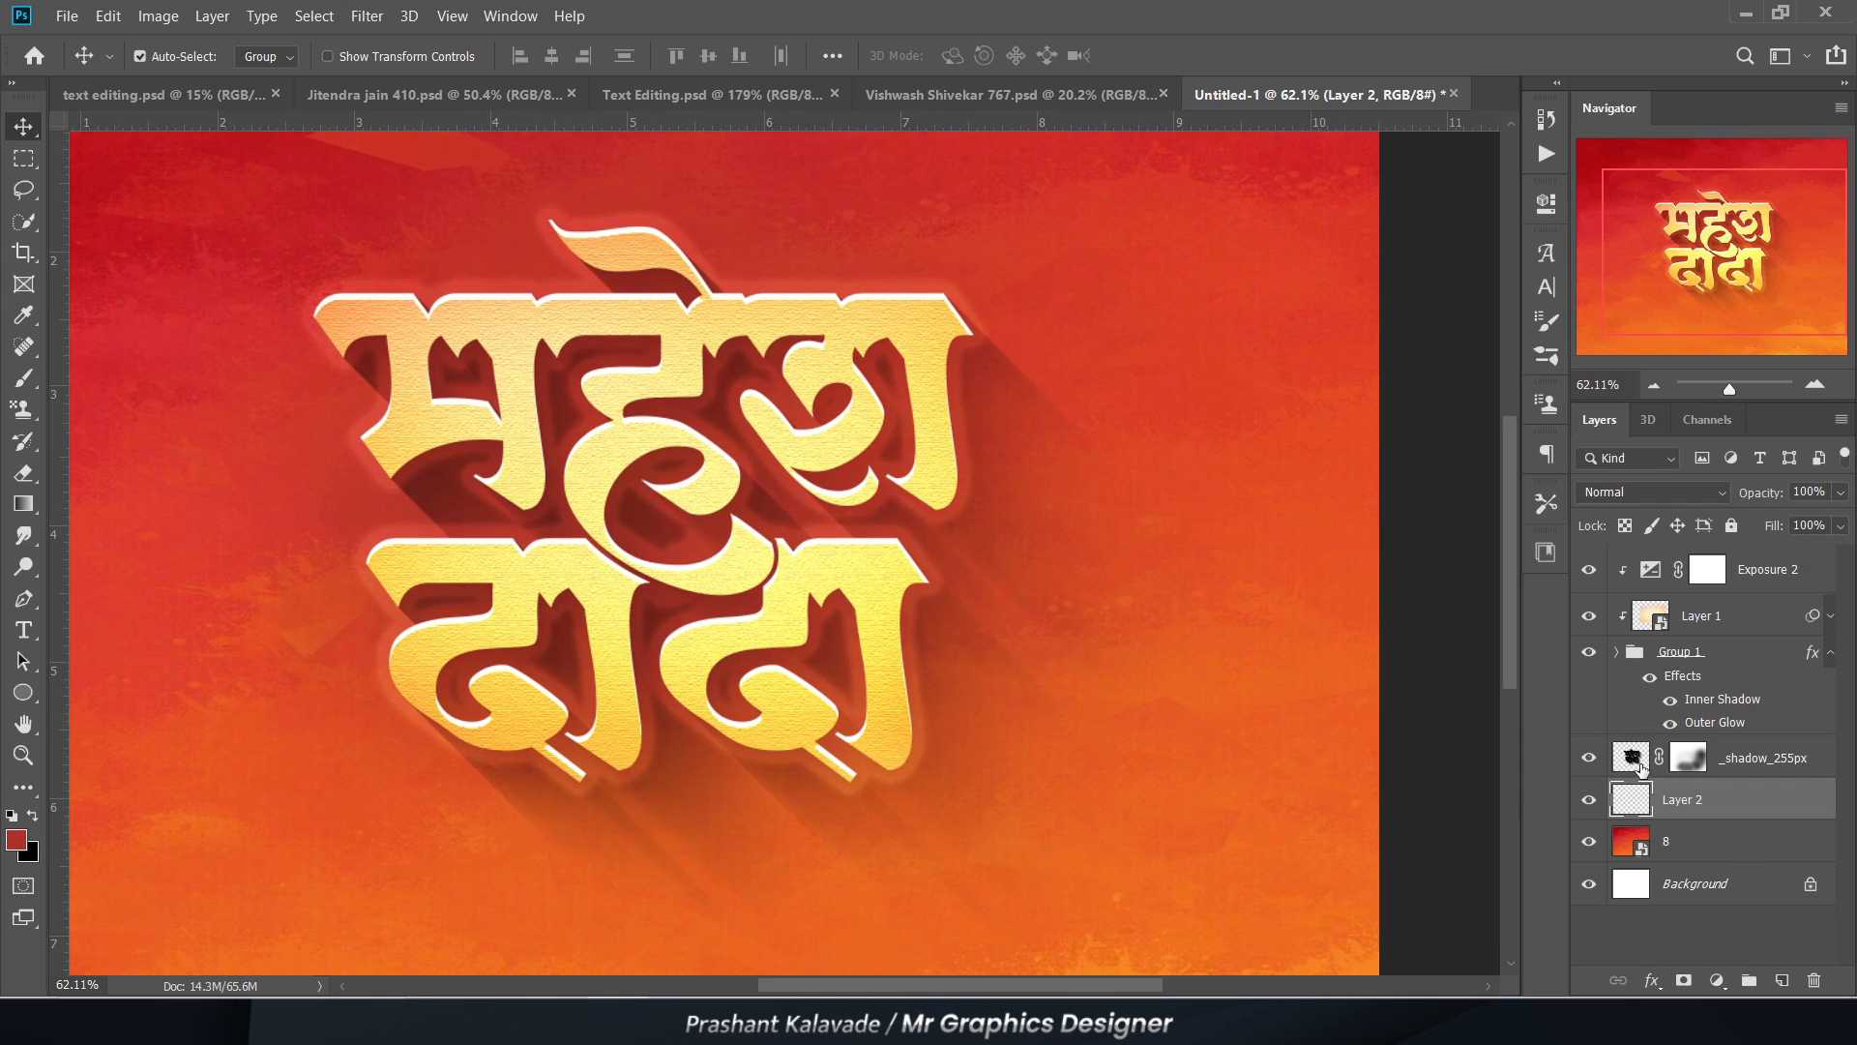
Step: Duplicate Group 1 with its effects and place the original below Layer 2
click(1674, 656)
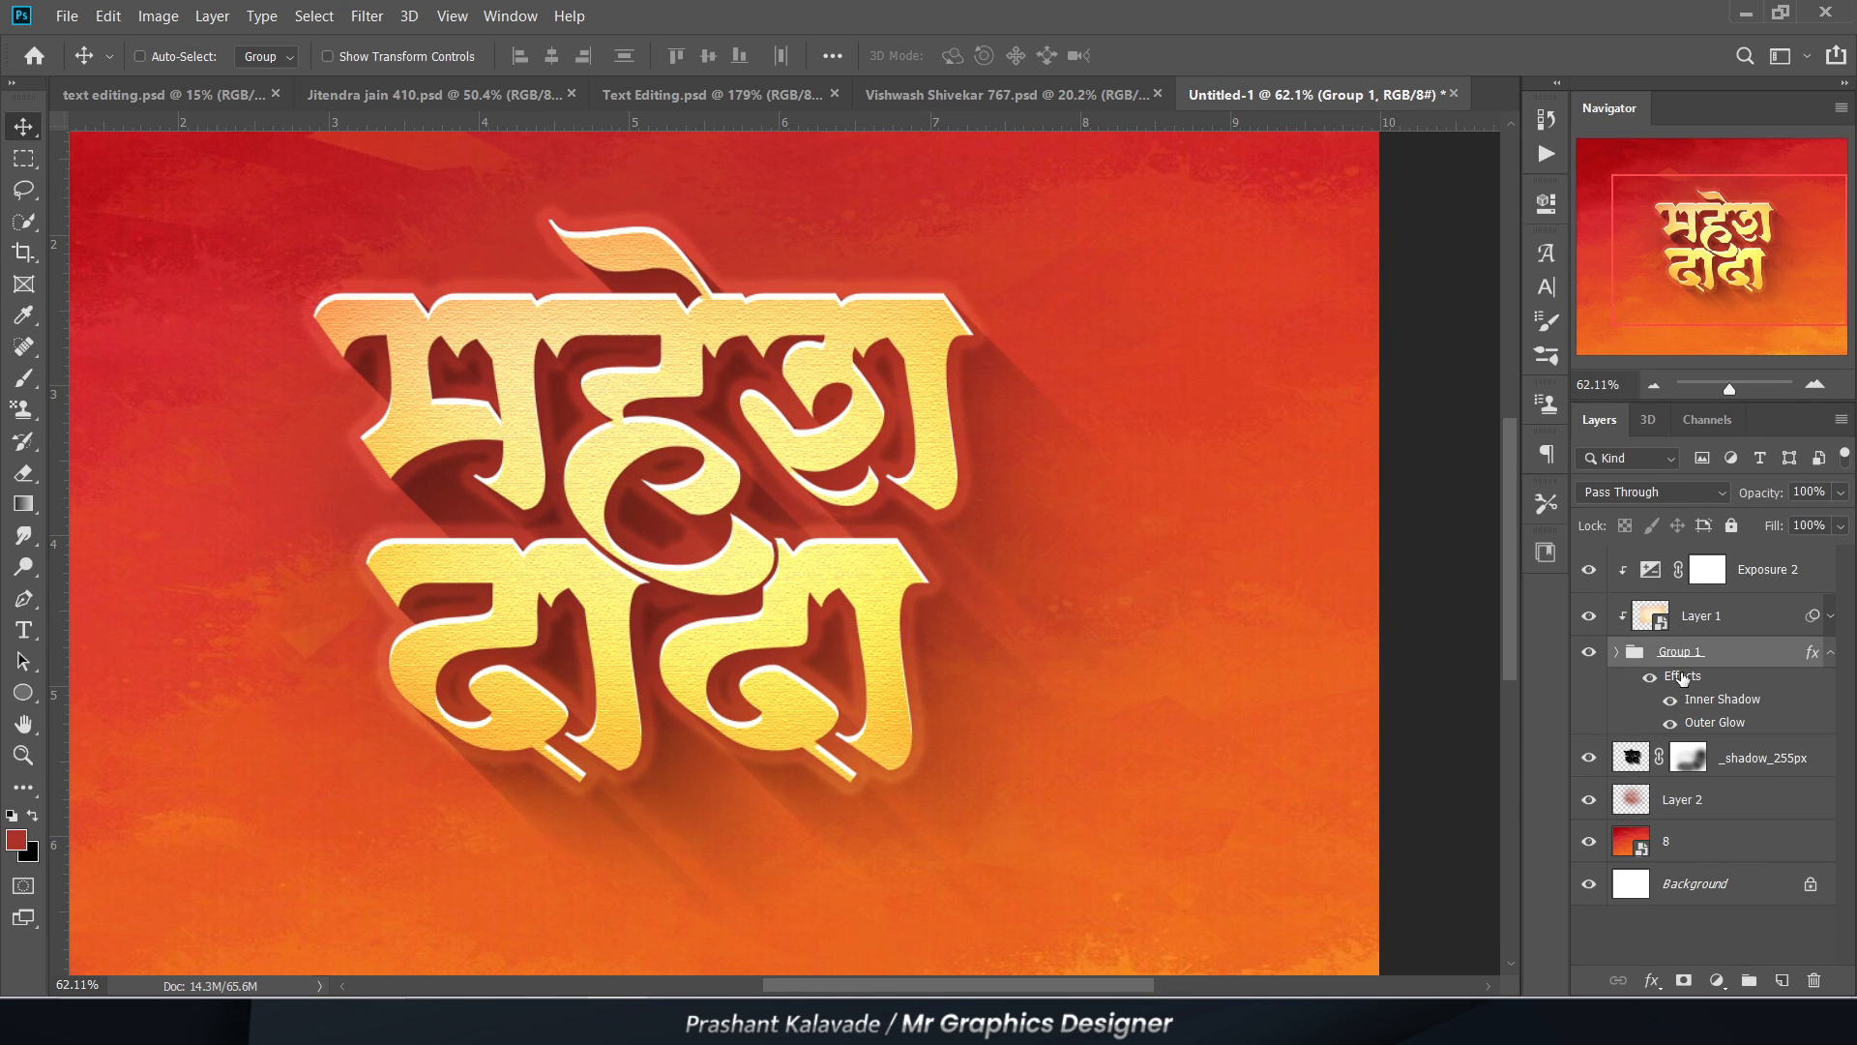
key(ctrl+j)
drag(1699, 761, 1694, 921)
Step: Clip Exposure 2 and Layer 1 to Group 1 copy
click(1741, 609)
shift+click(1741, 571)
right_click(1736, 576)
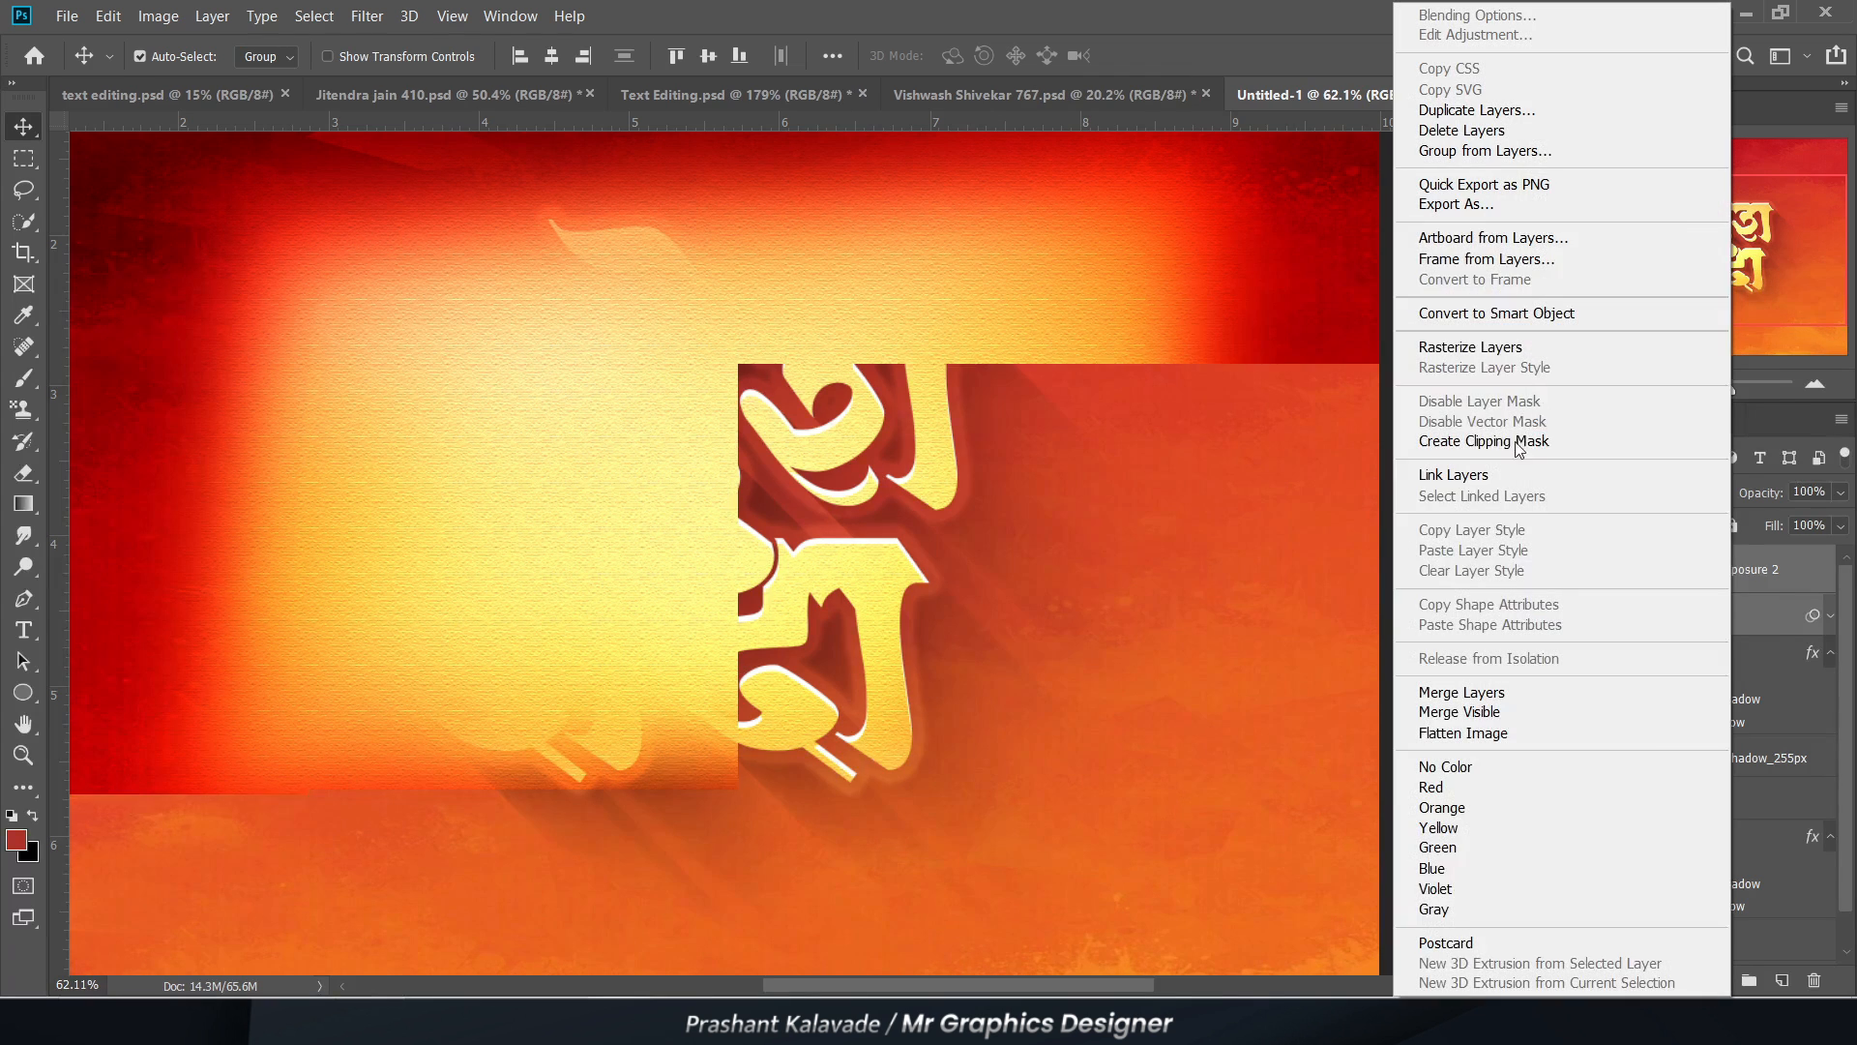
click(1456, 325)
Step: Clear the layer style from the lower Group 1
click(1669, 813)
click(1637, 844)
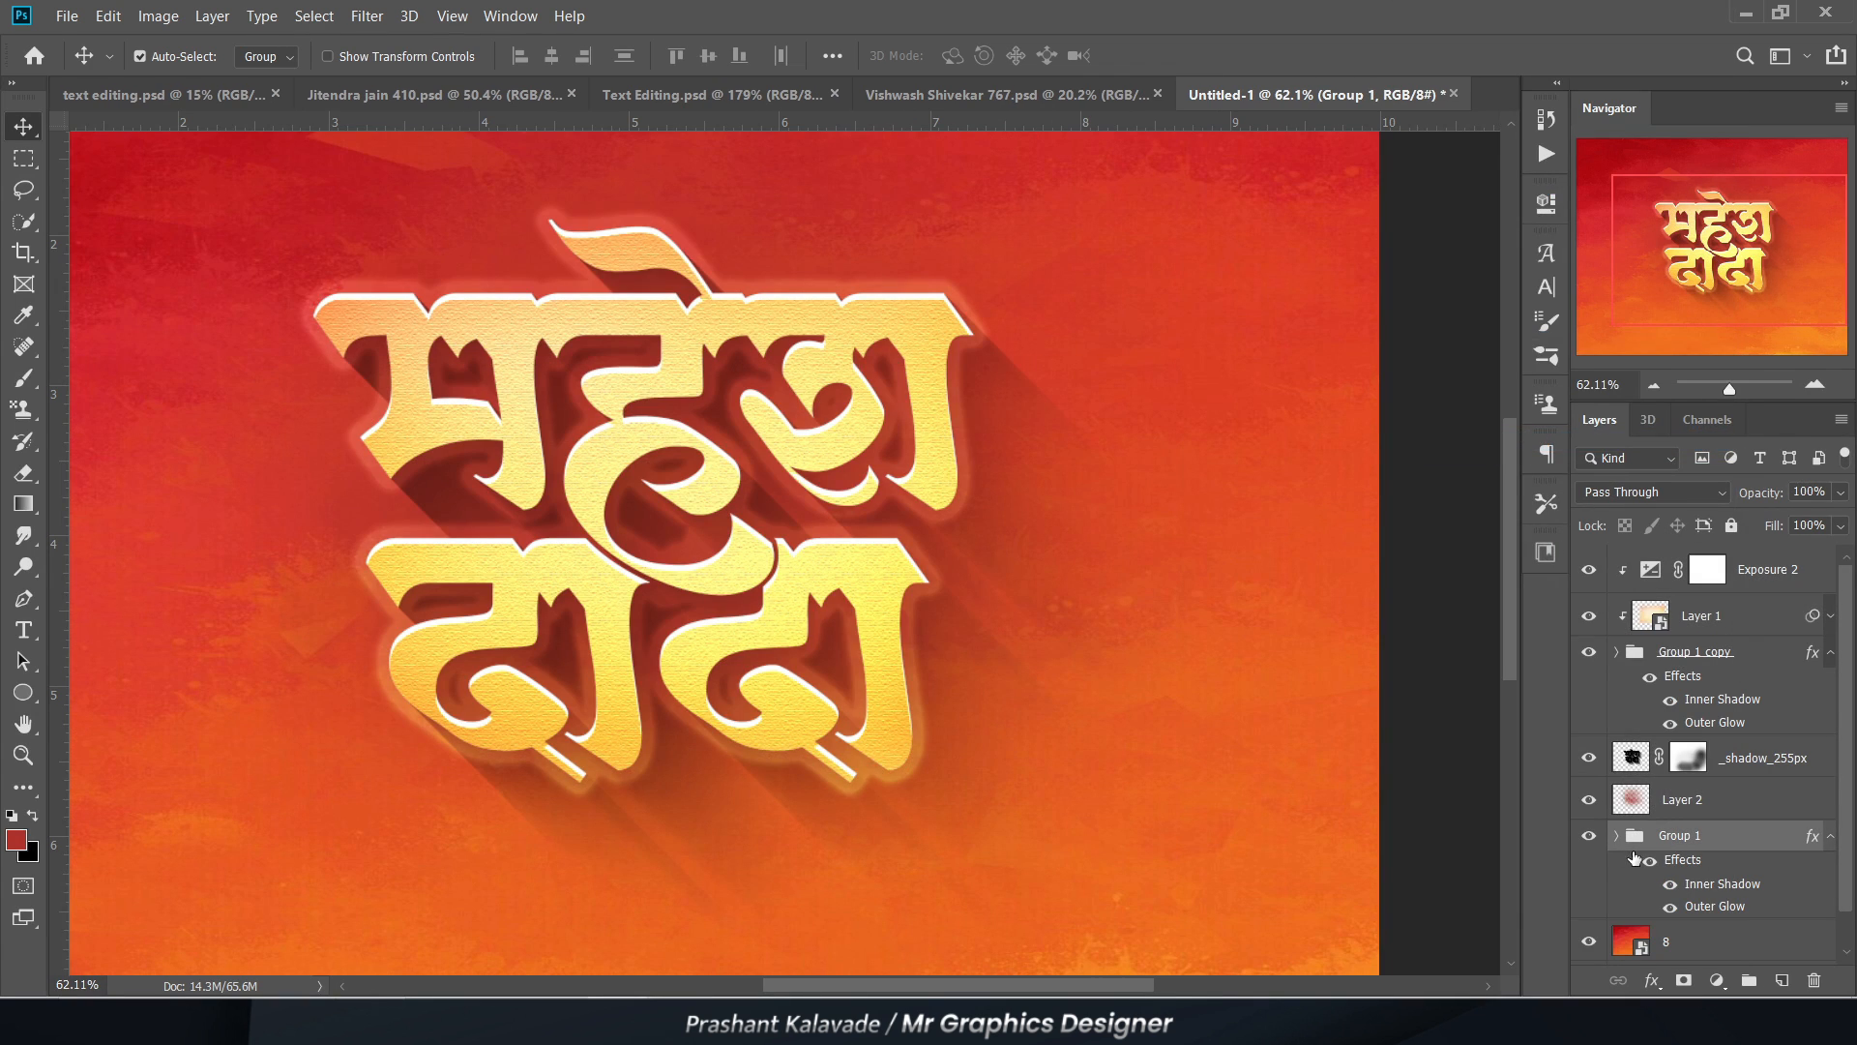
right_click(1806, 841)
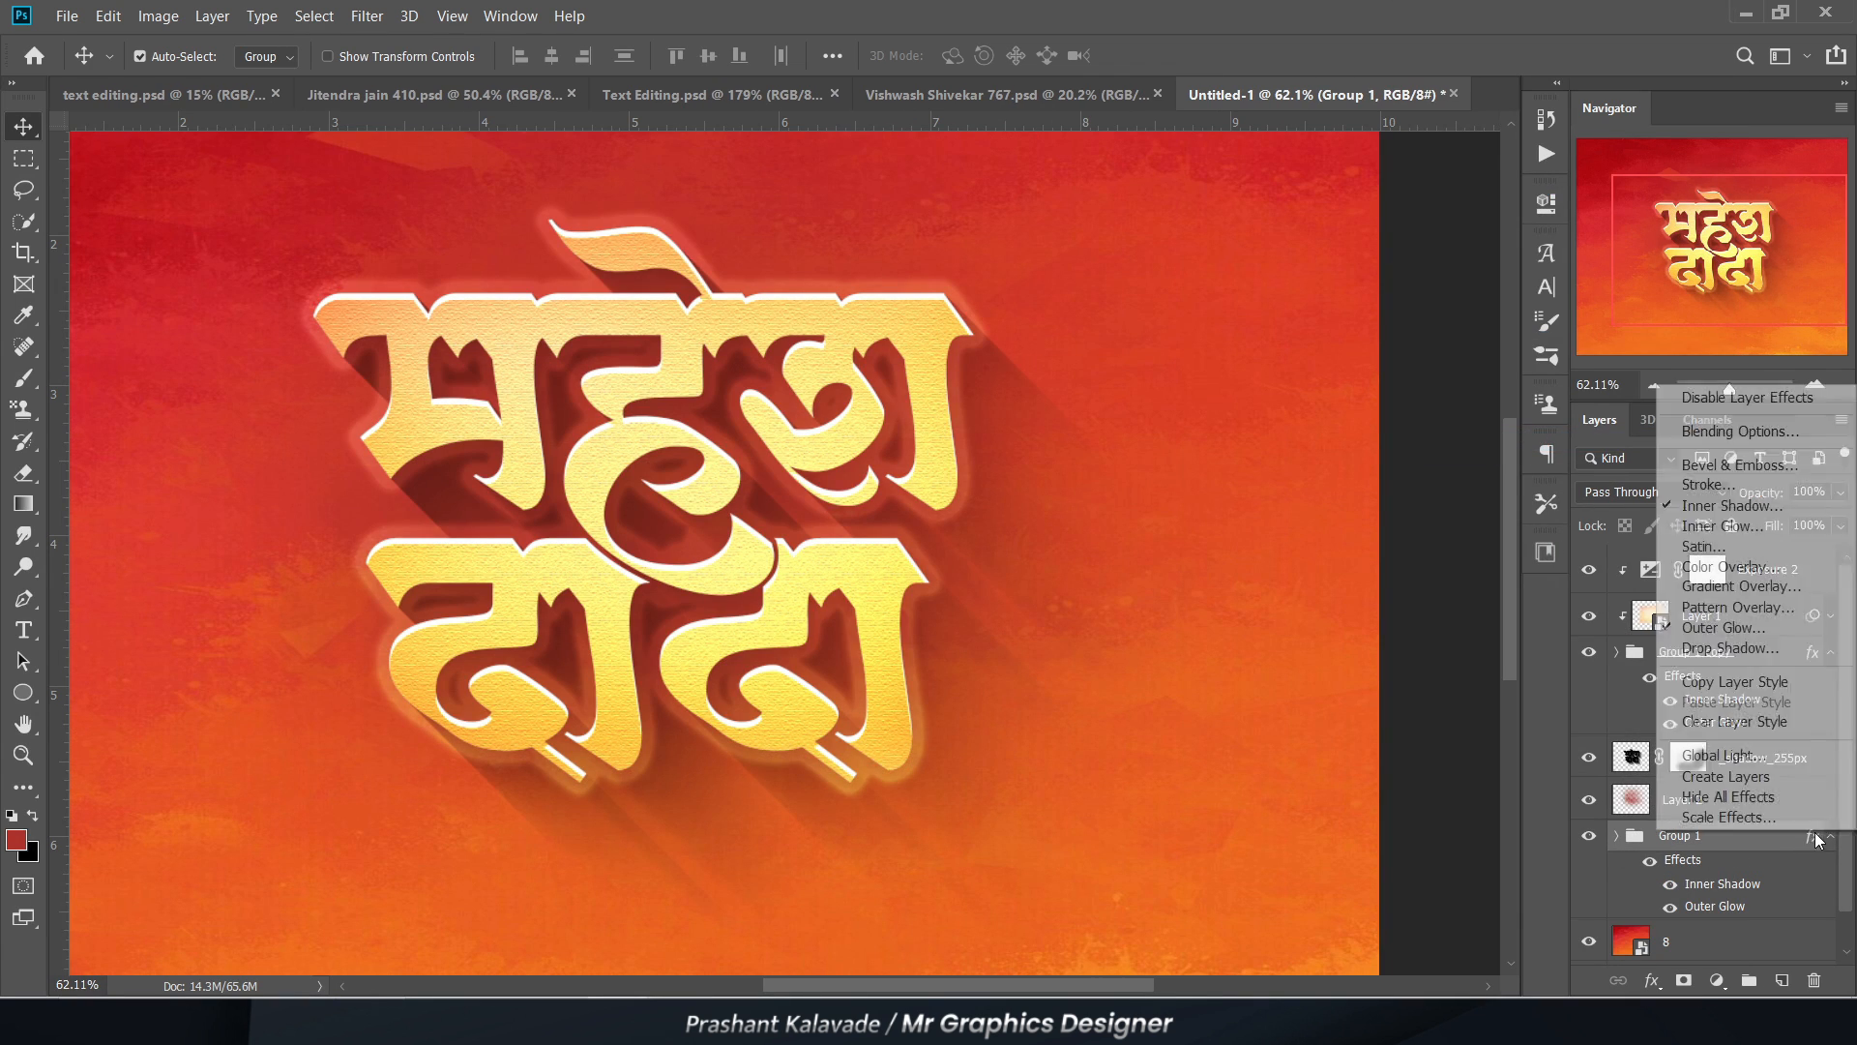
click(1741, 724)
Step: Scale the lower Group 1 up slightly so it extends beyond the gold lettering
key(ctrl+t)
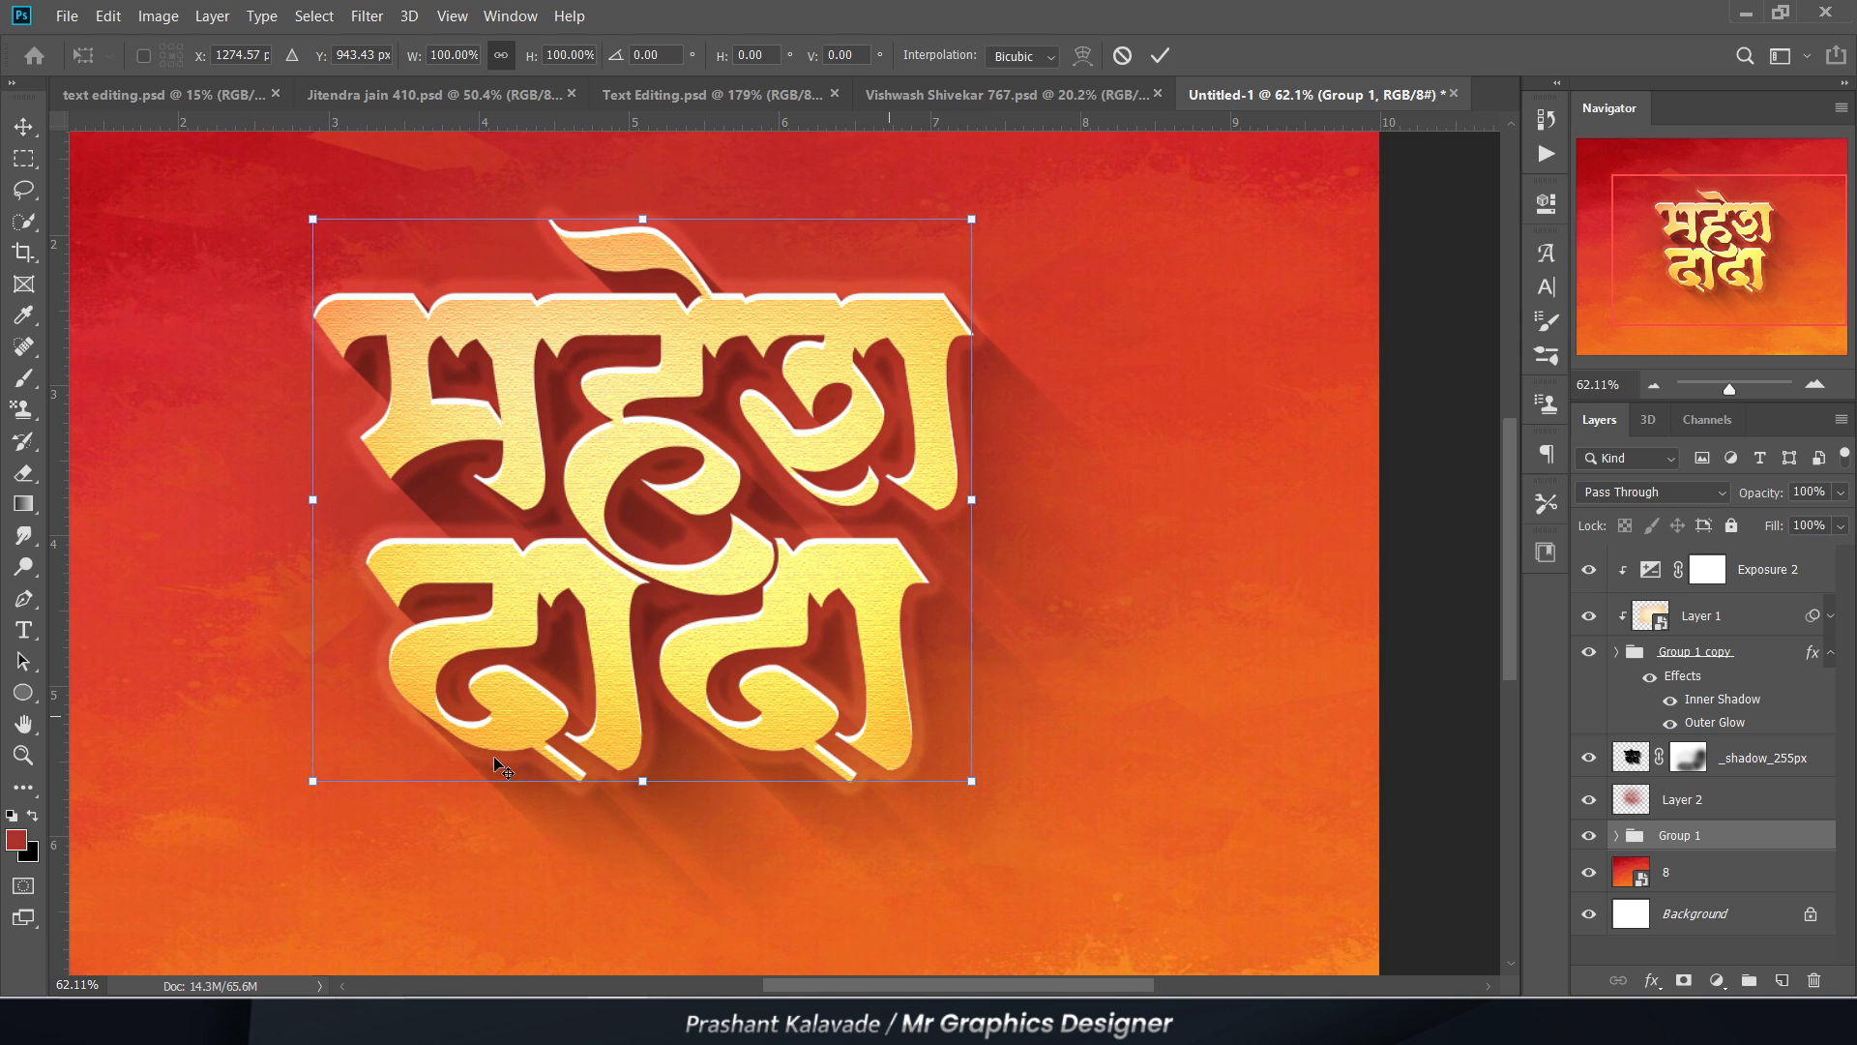
scroll(498, 765, down, 1)
drag(316, 261, 283, 250)
key(Return)
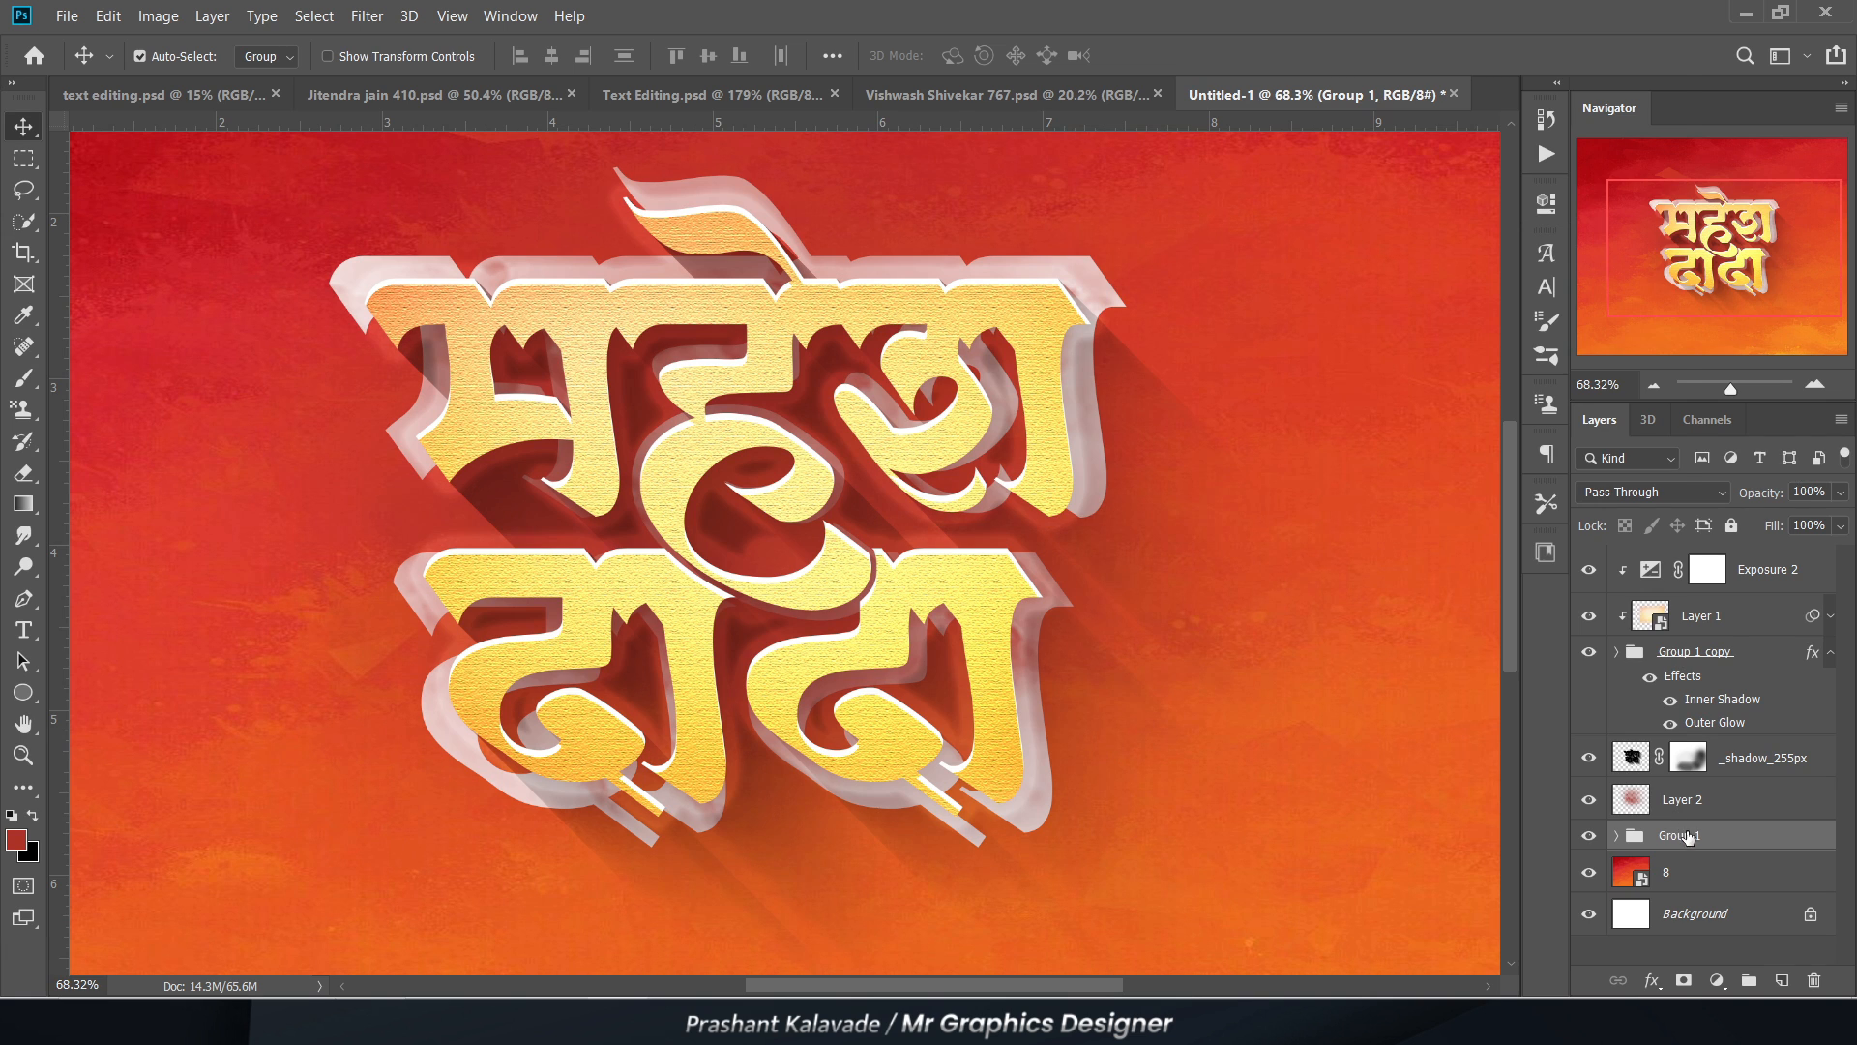
Step: Convert the enlarged Group 1 to a Smart Object and apply a 12.5 px Gaussian Blur to it
right_click(1689, 838)
click(1507, 375)
drag(738, 493, 657, 533)
click(368, 16)
mouse_move(406, 273)
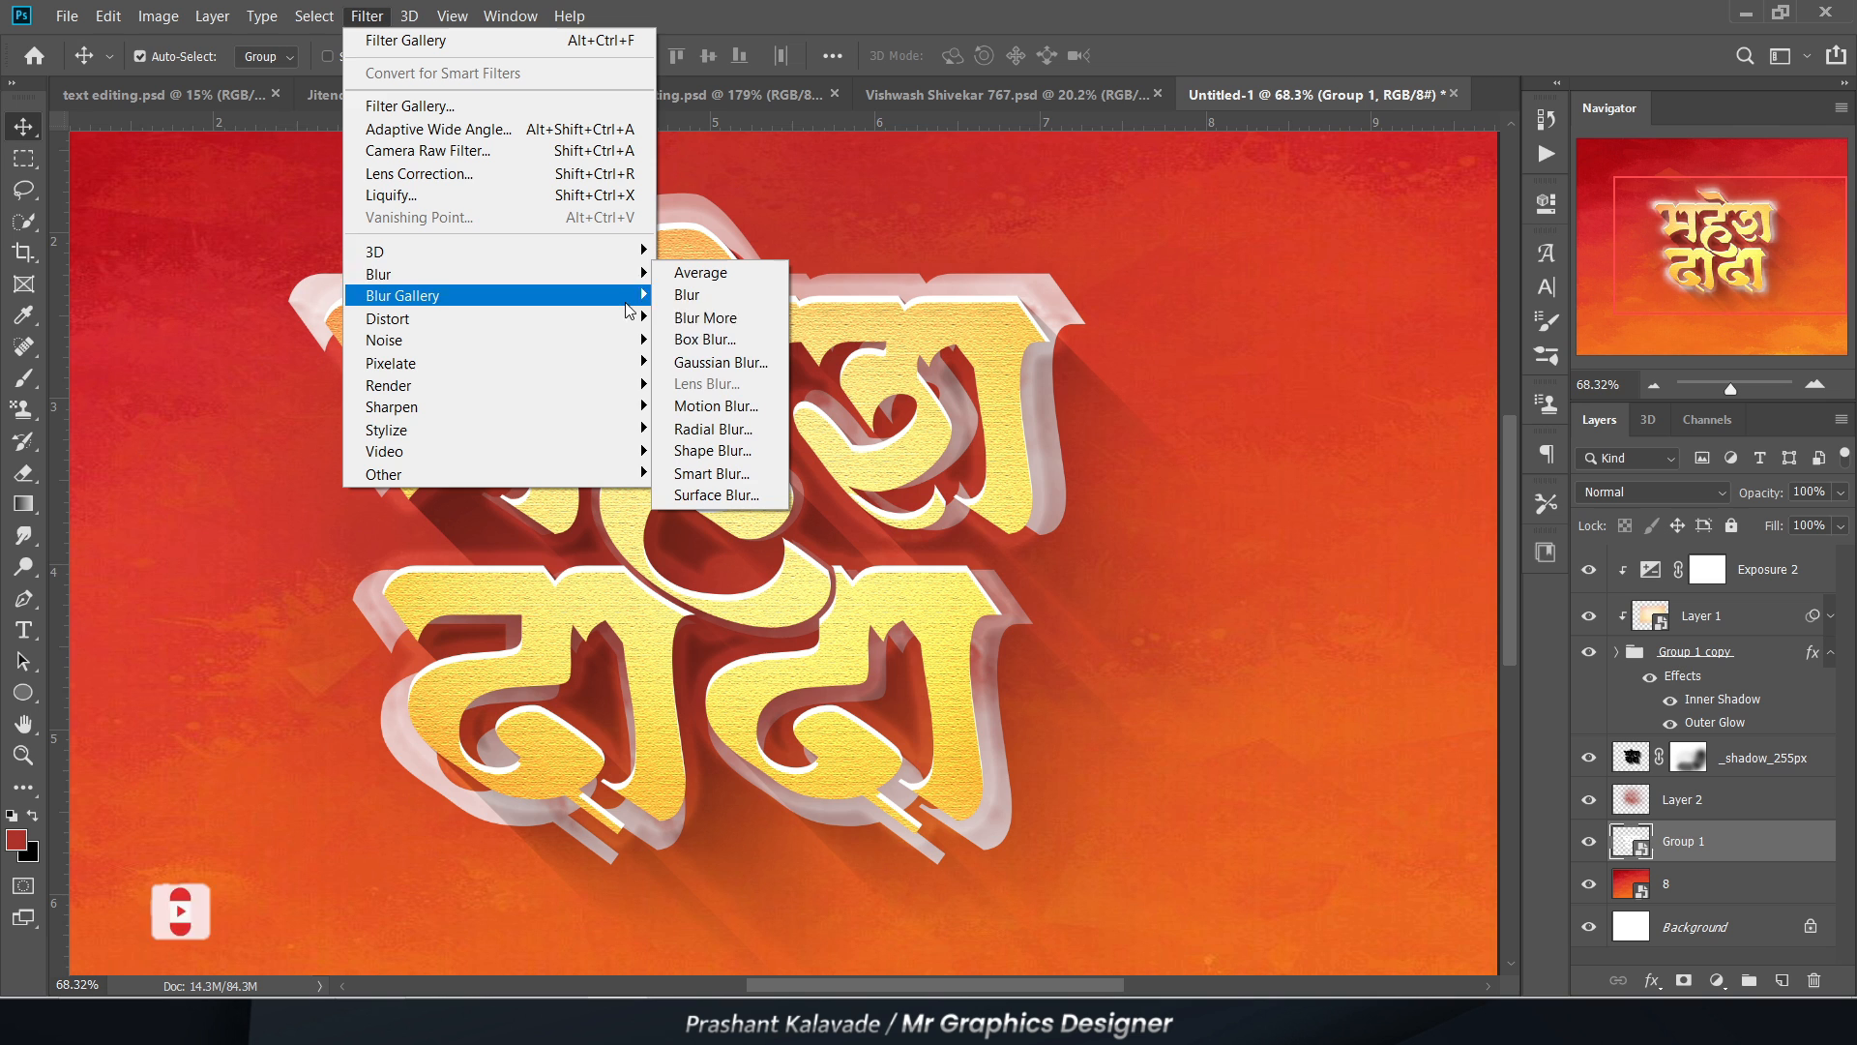
click(709, 367)
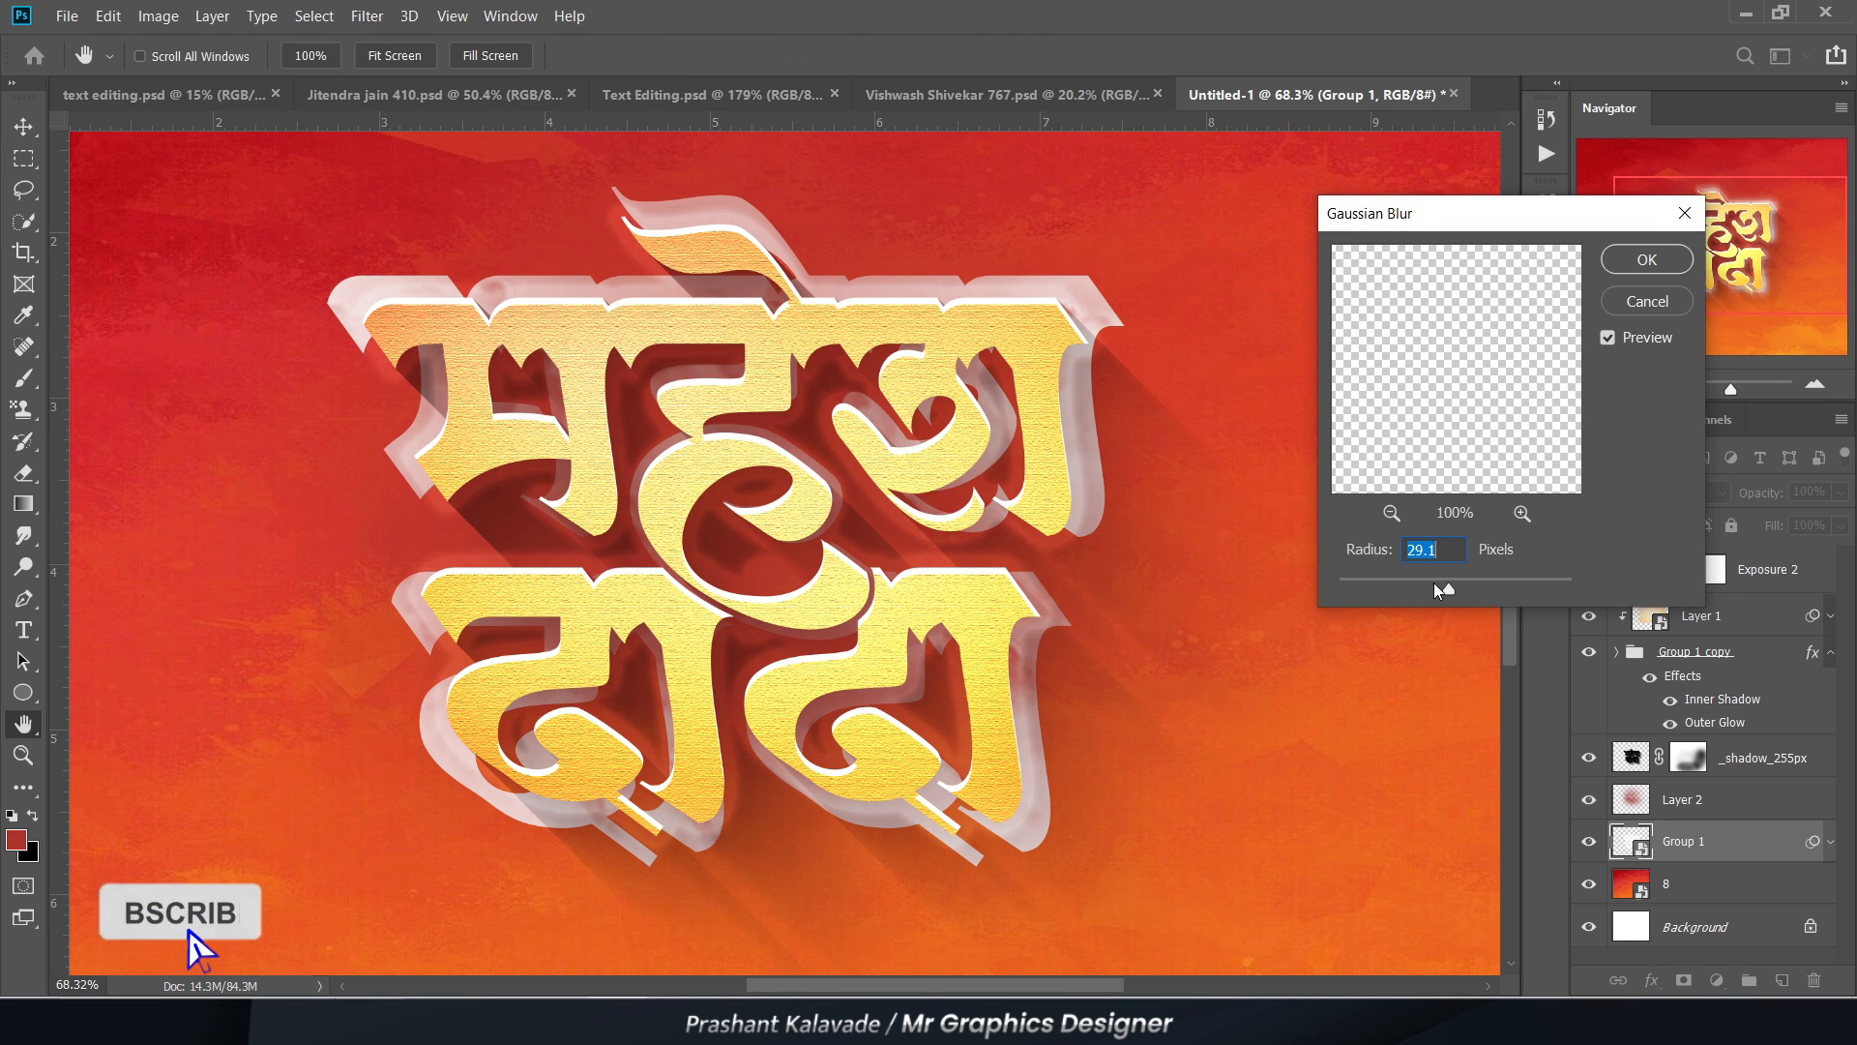
drag(1441, 589, 1444, 589)
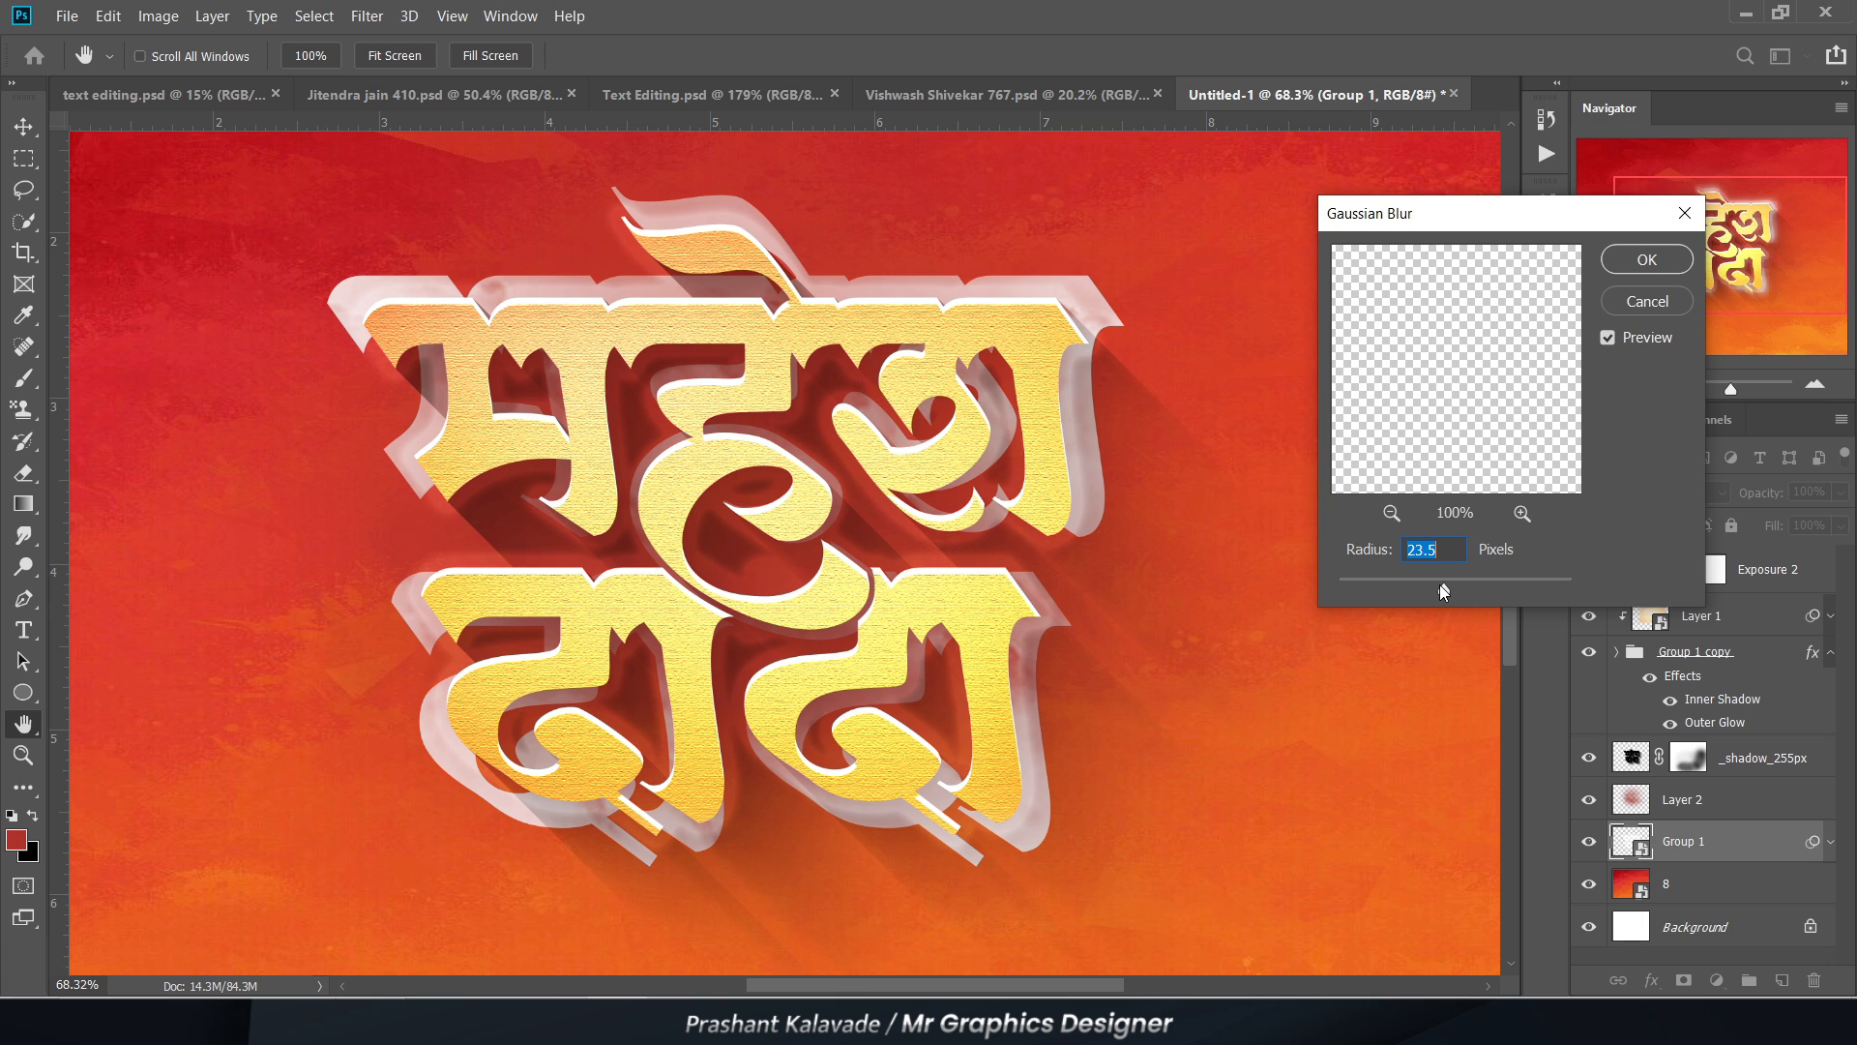
drag(1444, 592, 1431, 589)
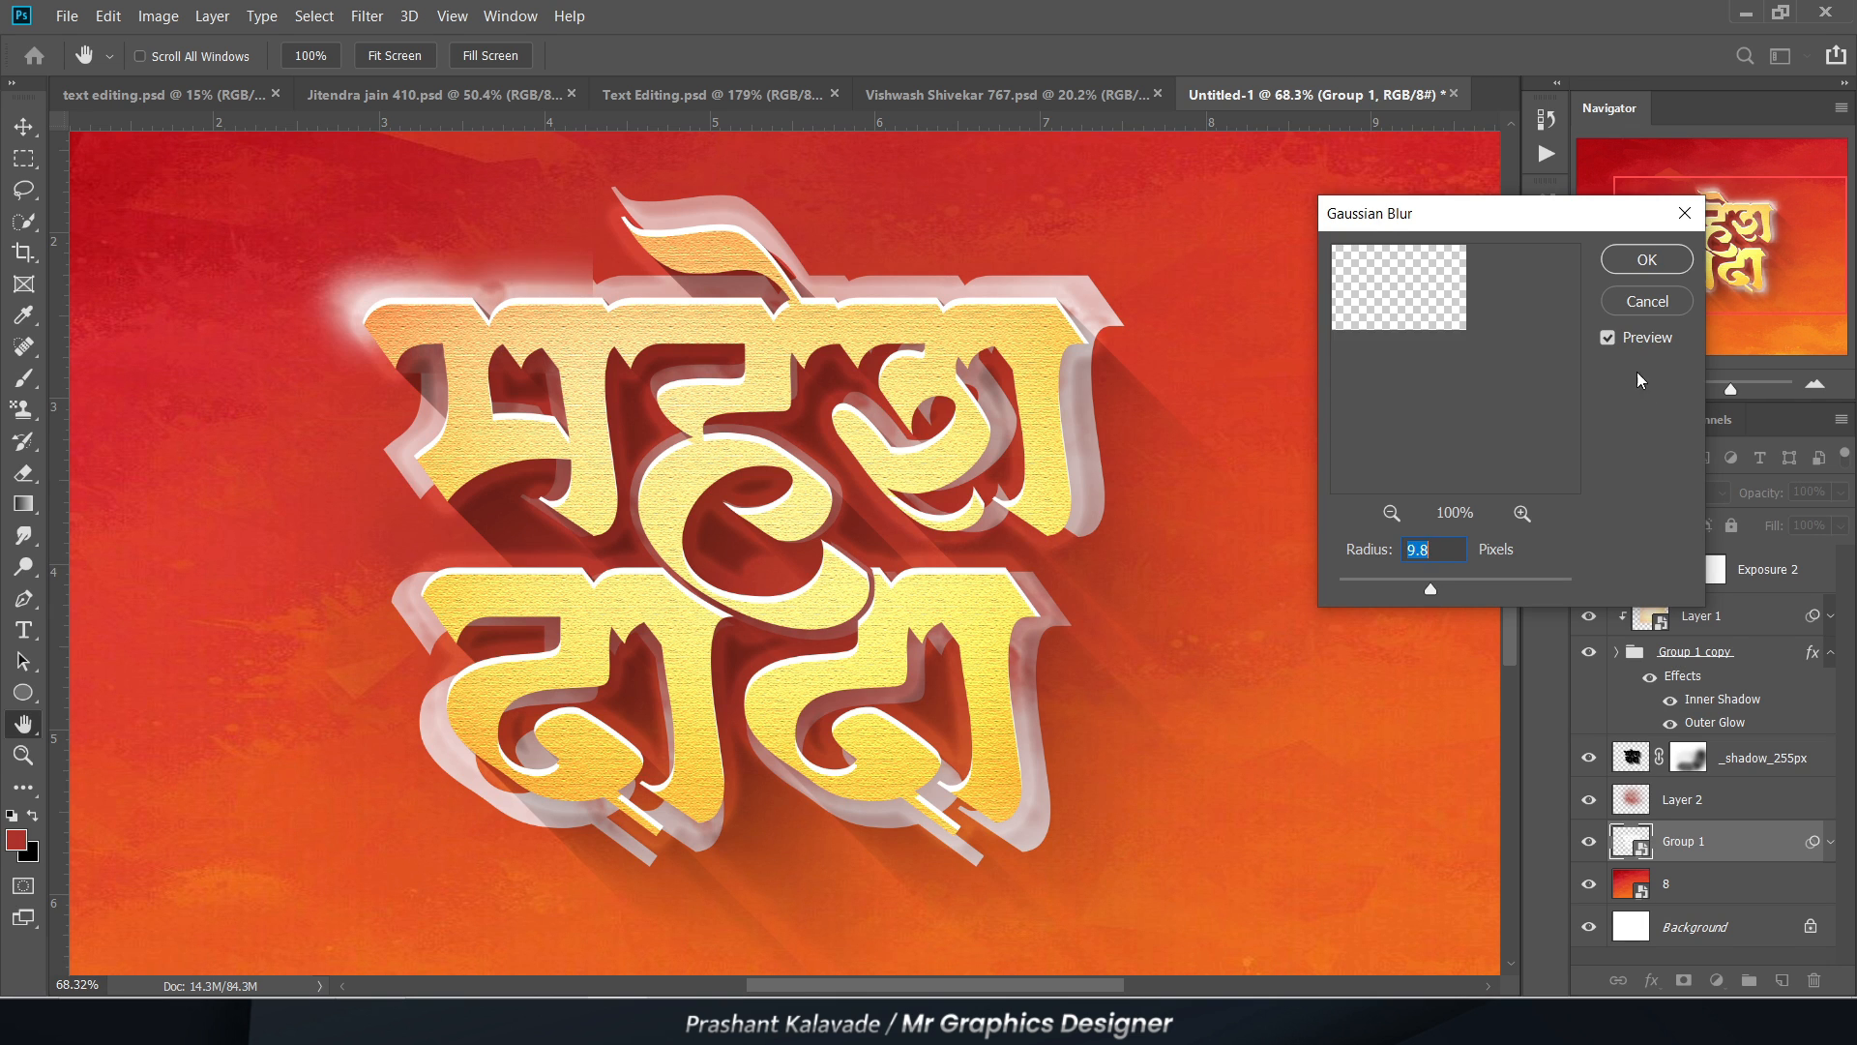
click(1646, 259)
Step: Blend the blurred Group 1 layer in Overlay mode and reduce its opacity to 46%
click(1652, 491)
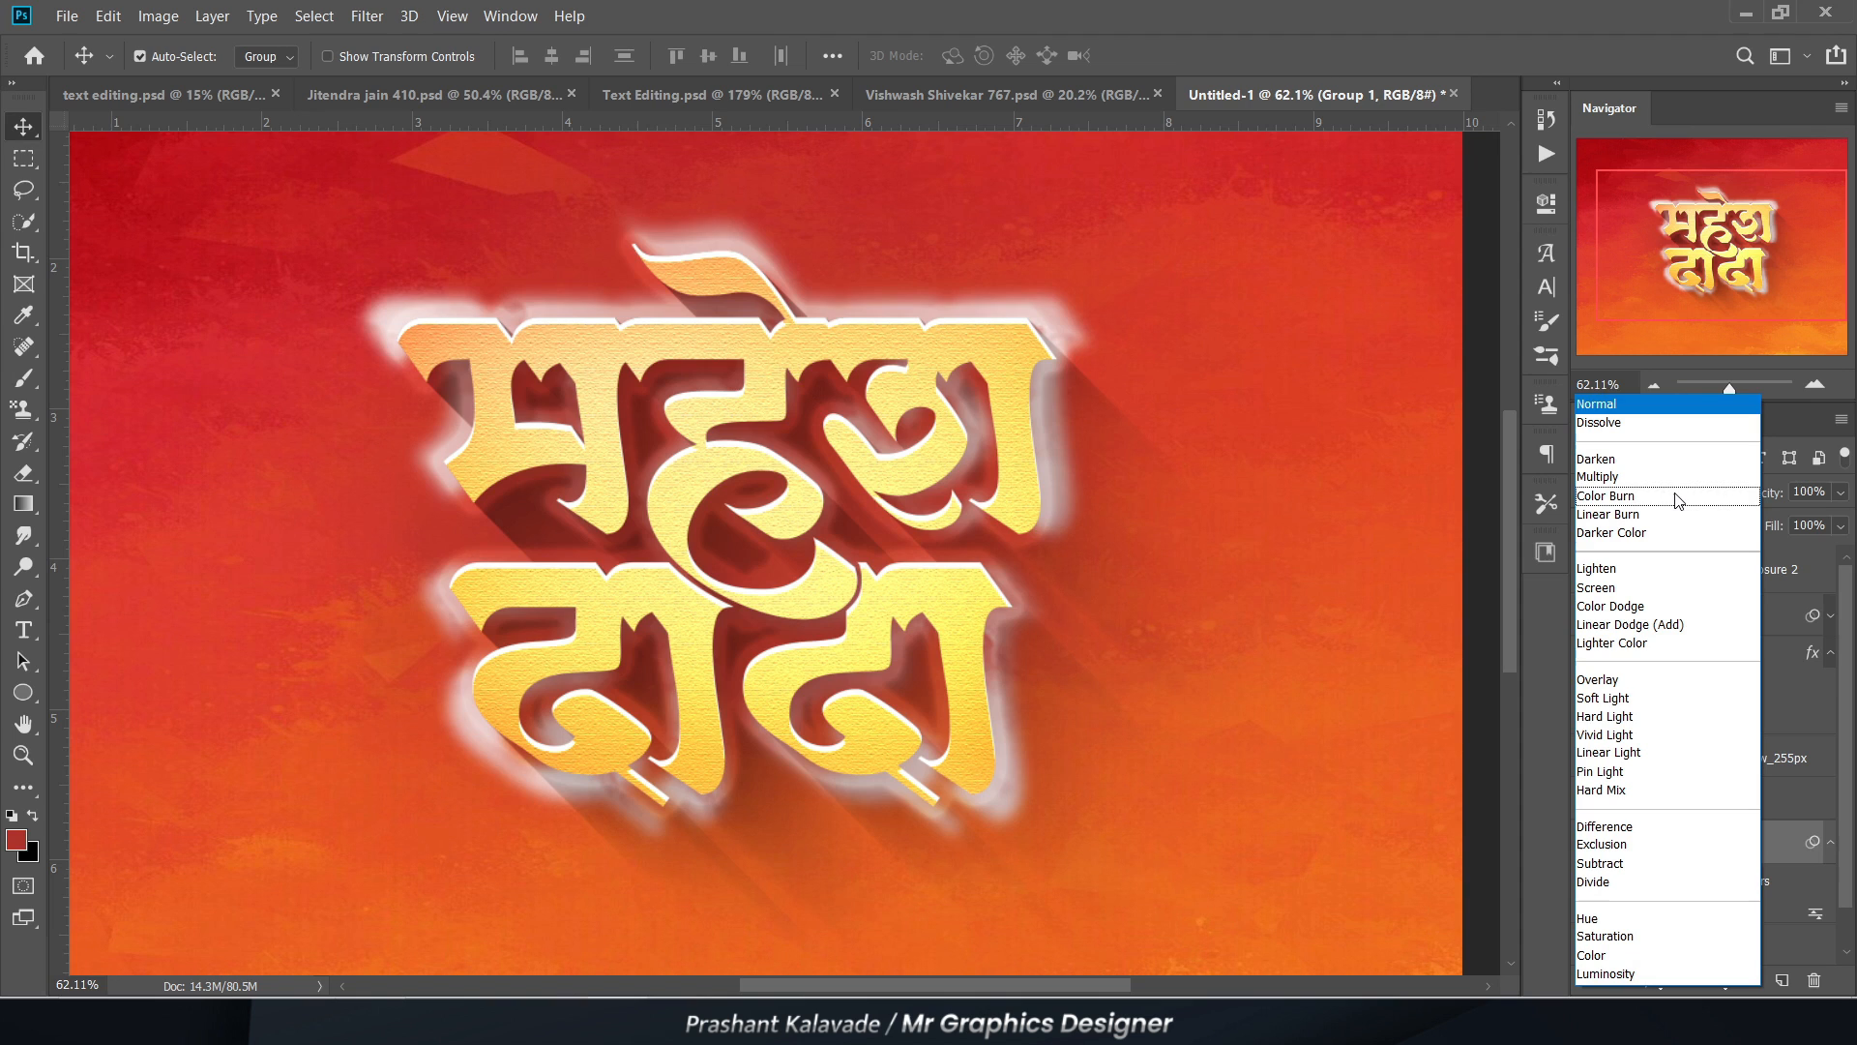
click(1605, 682)
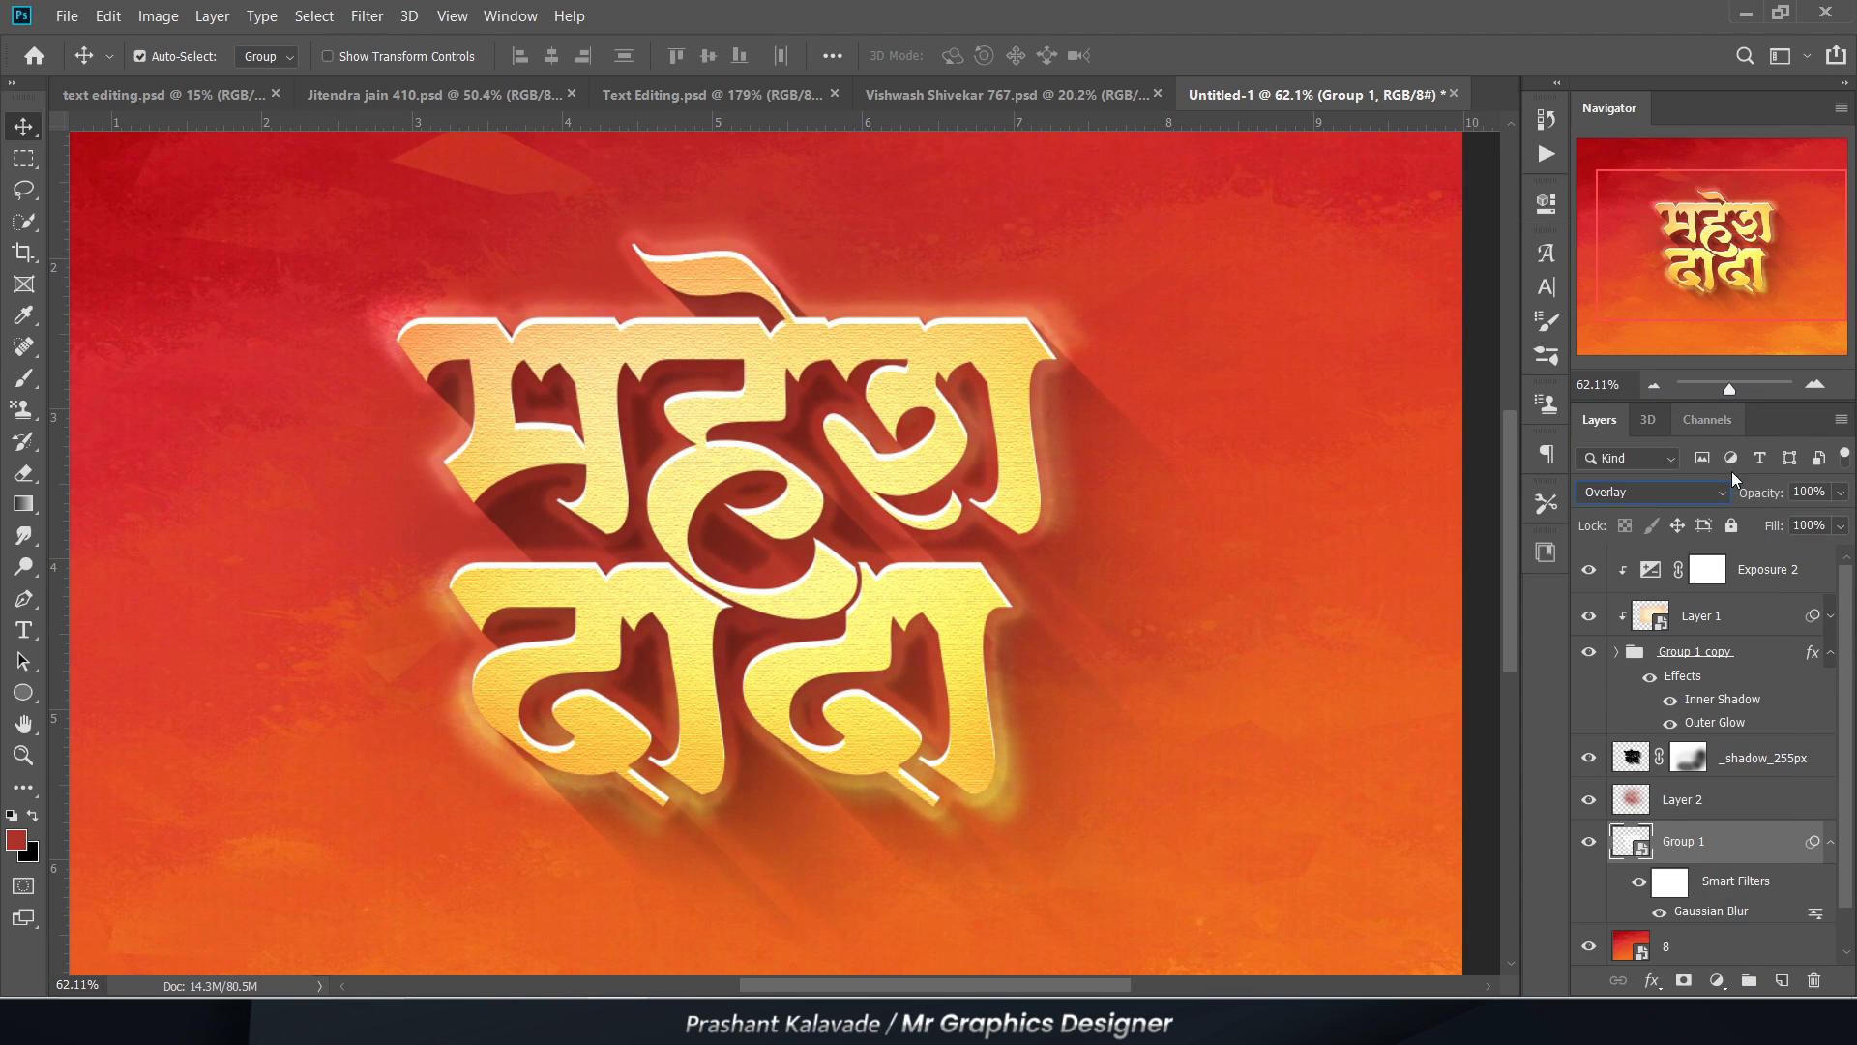
click(1841, 492)
drag(1843, 520, 1783, 524)
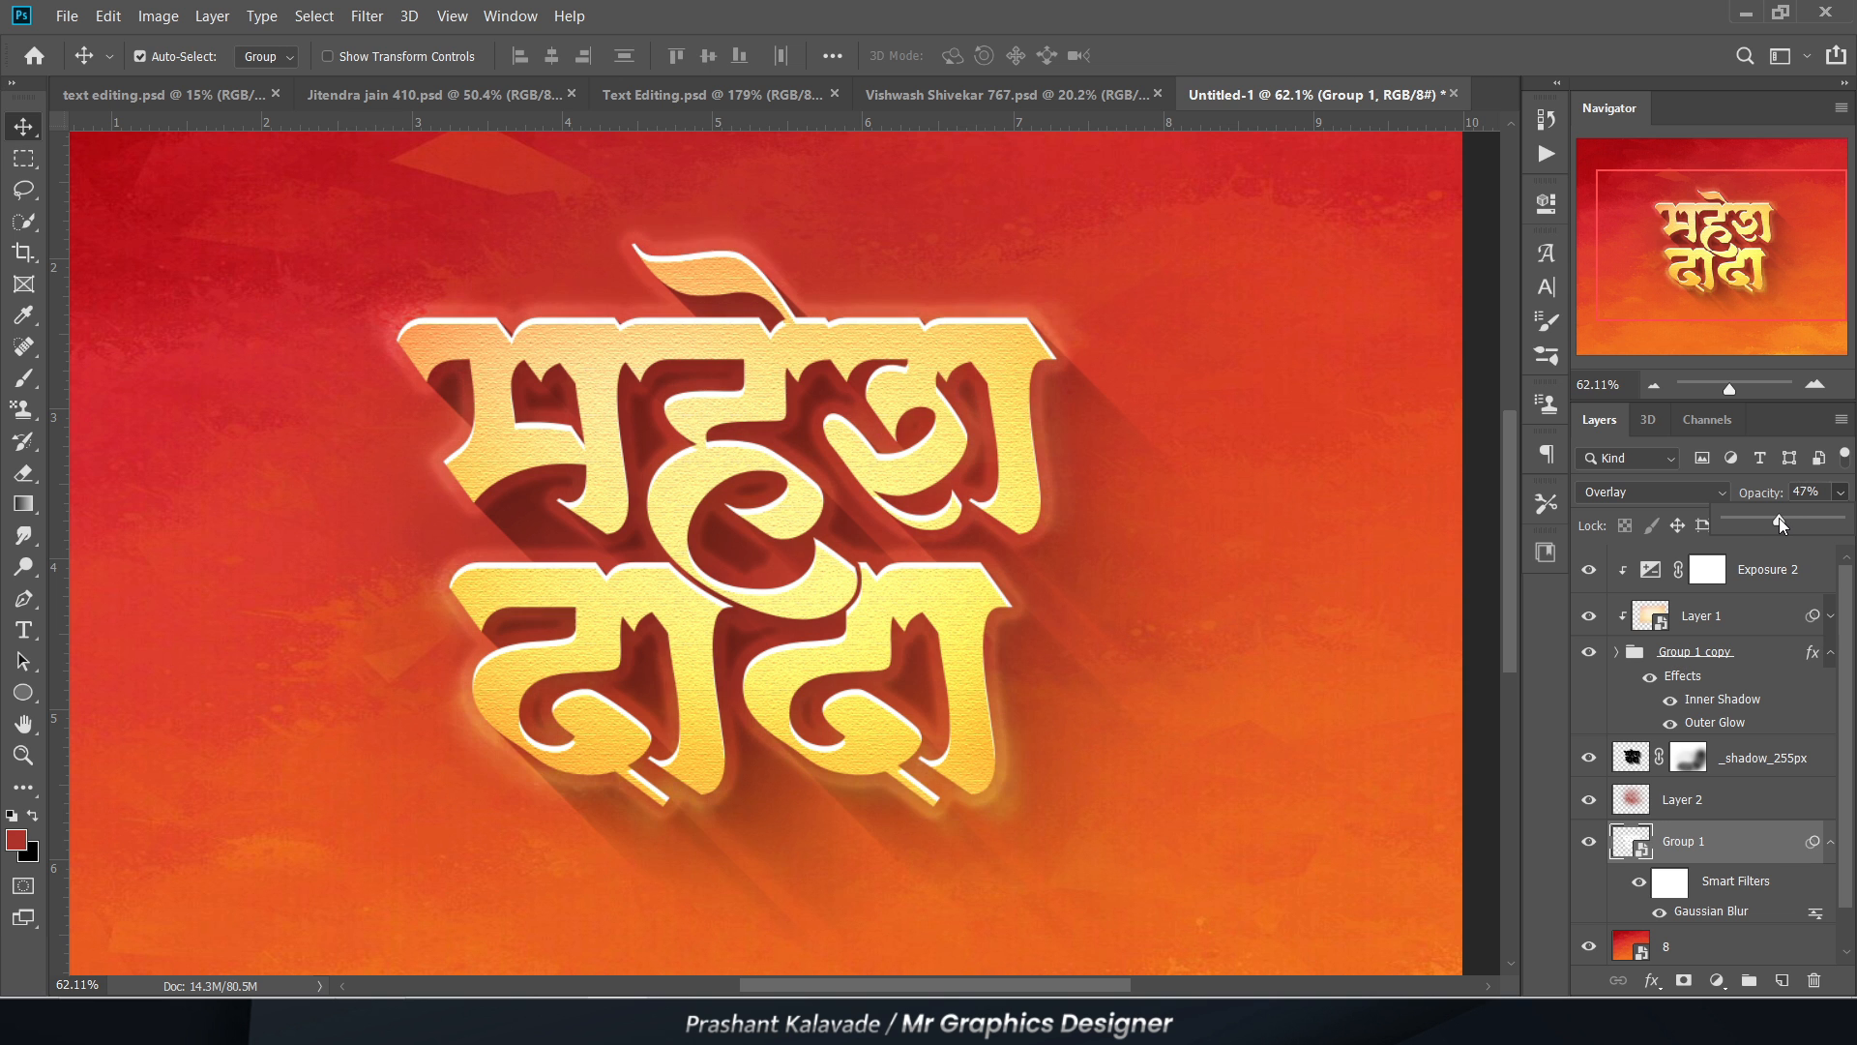
click(1488, 675)
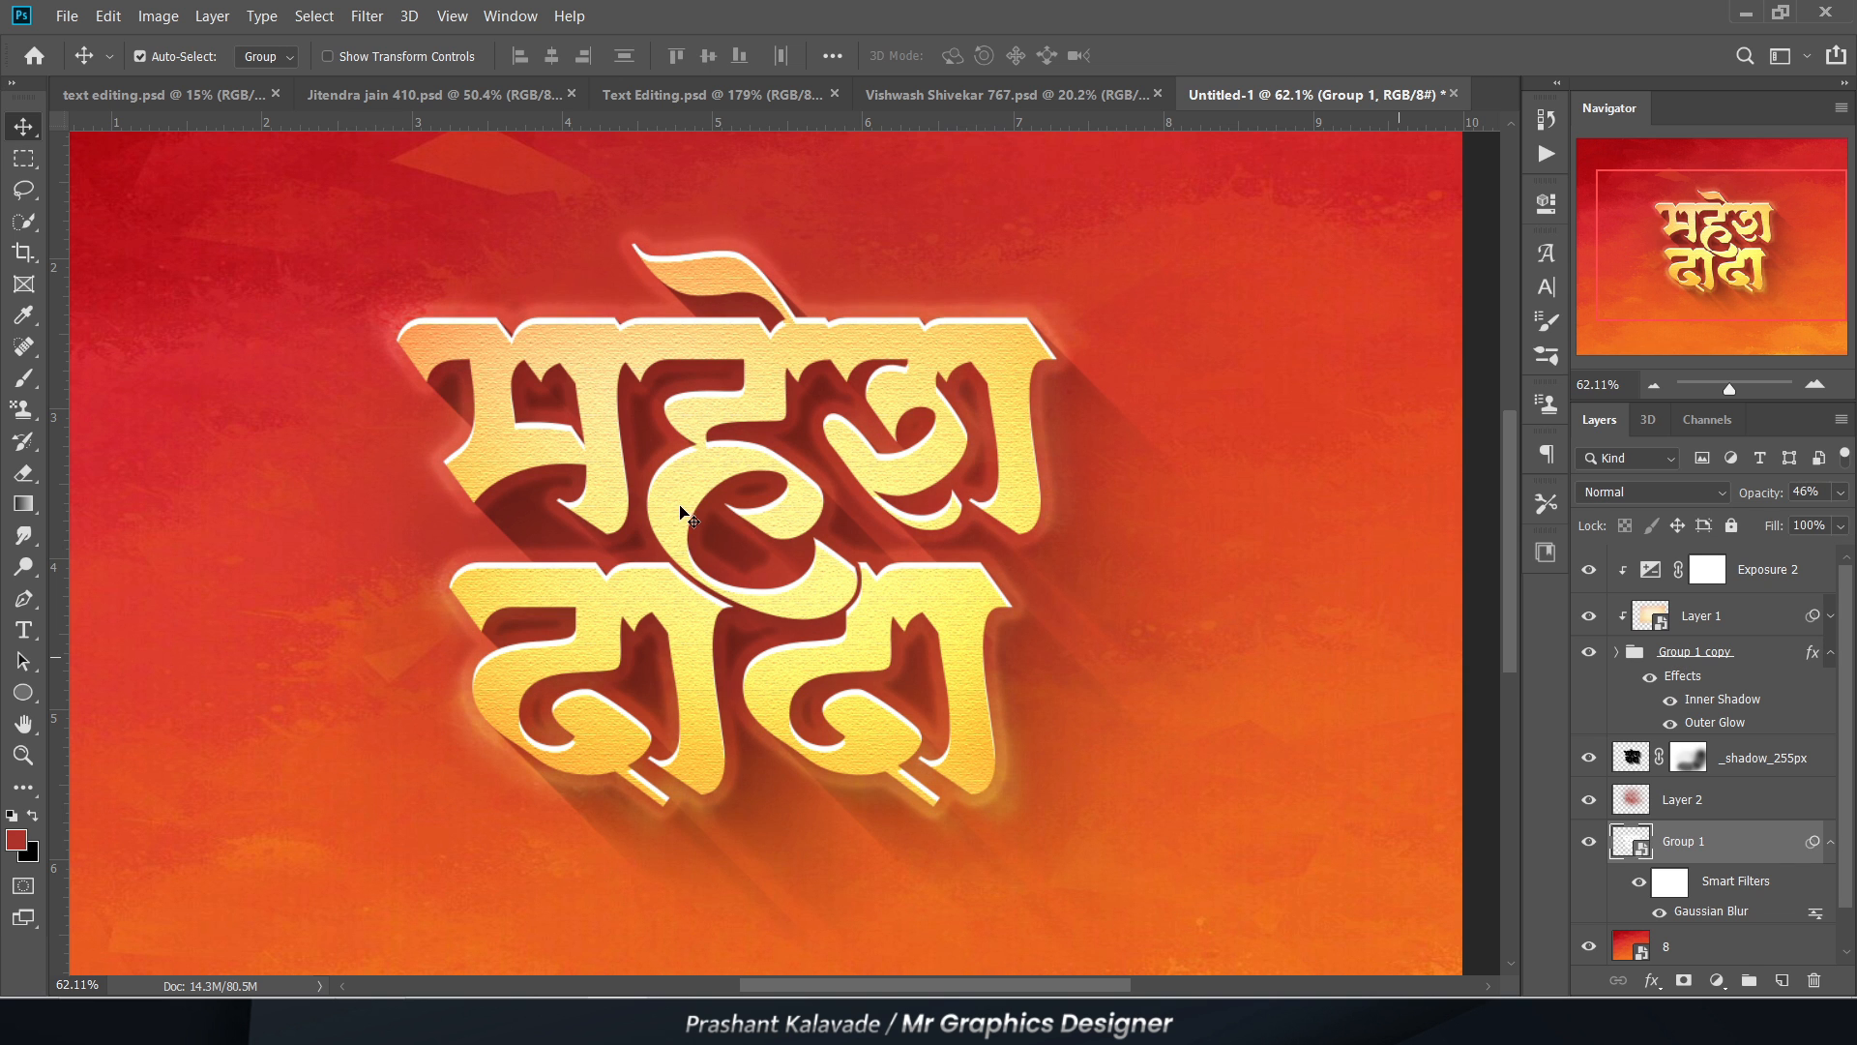
Step: Examine the lettering's white edges, texture and surrounding glow both close up and in the full composition
scroll(667, 540, down, 6)
scroll(705, 555, up, 3)
scroll(705, 556, up, 3)
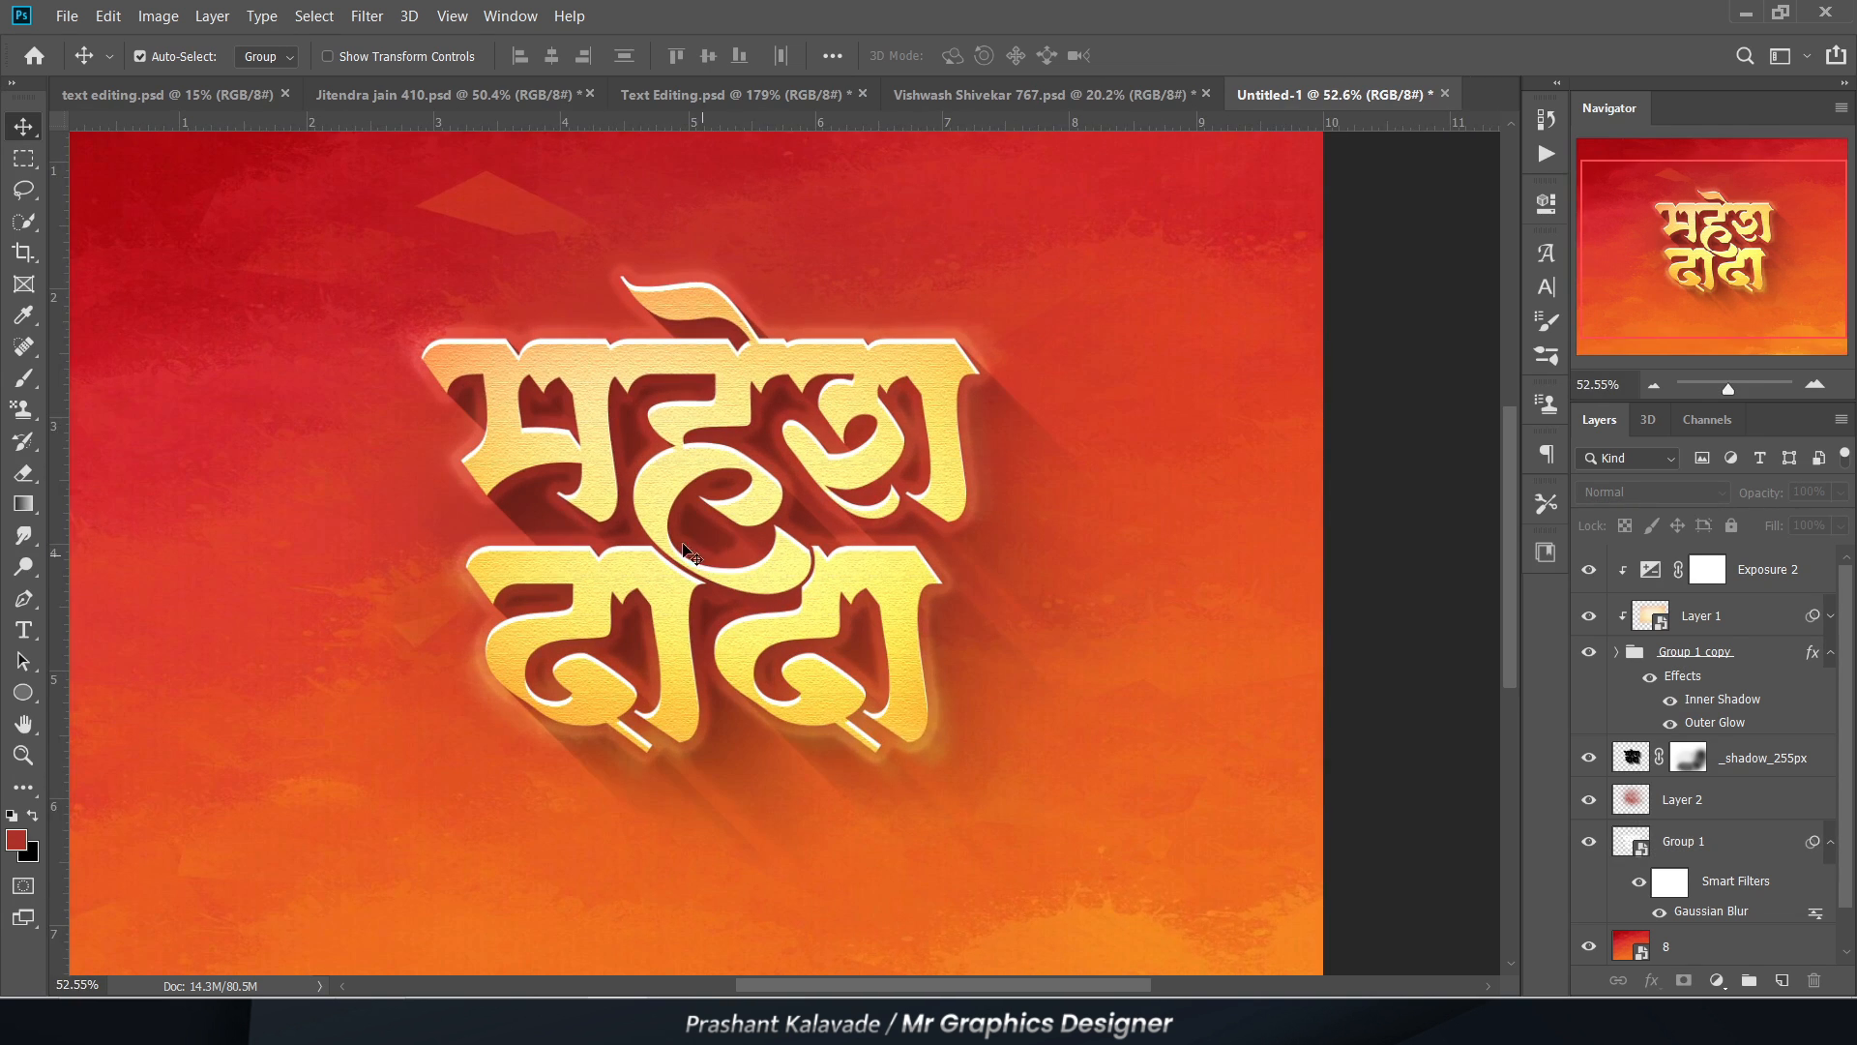
scroll(713, 495, up, 11)
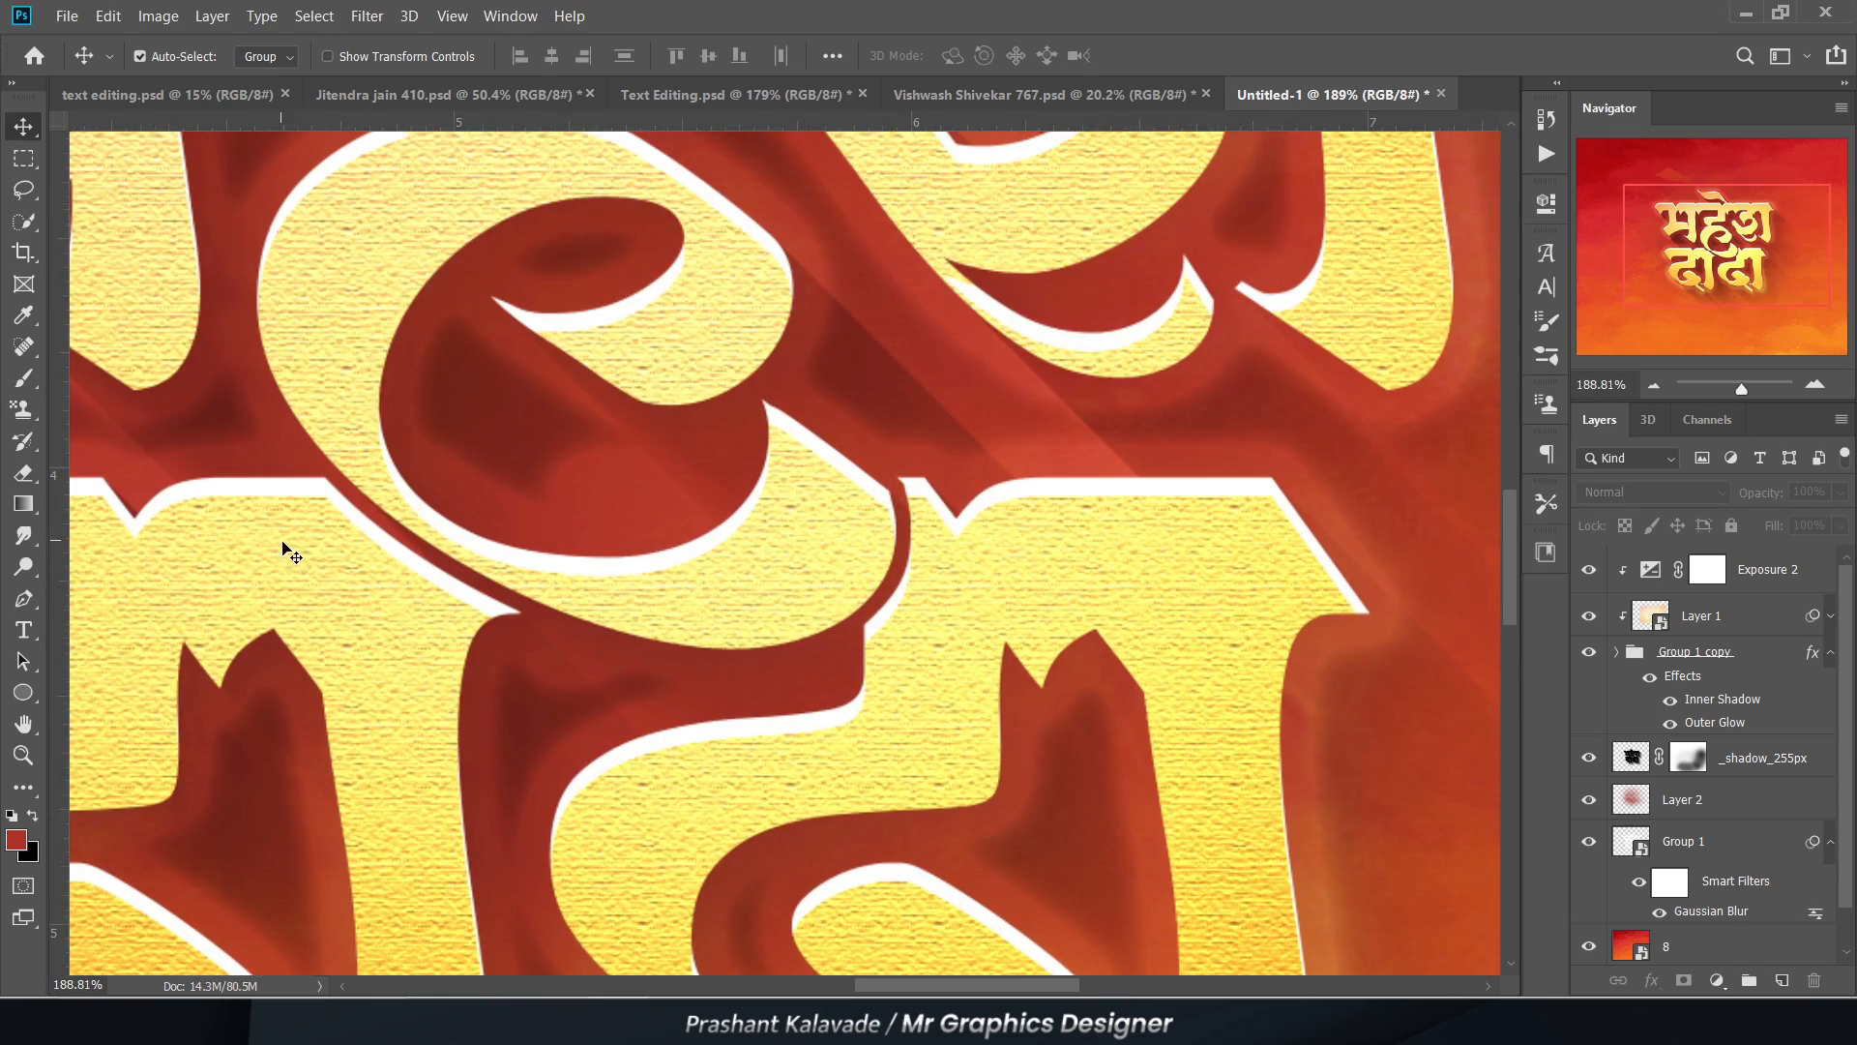
scroll(1194, 539, down, 4)
scroll(580, 542, down, 10)
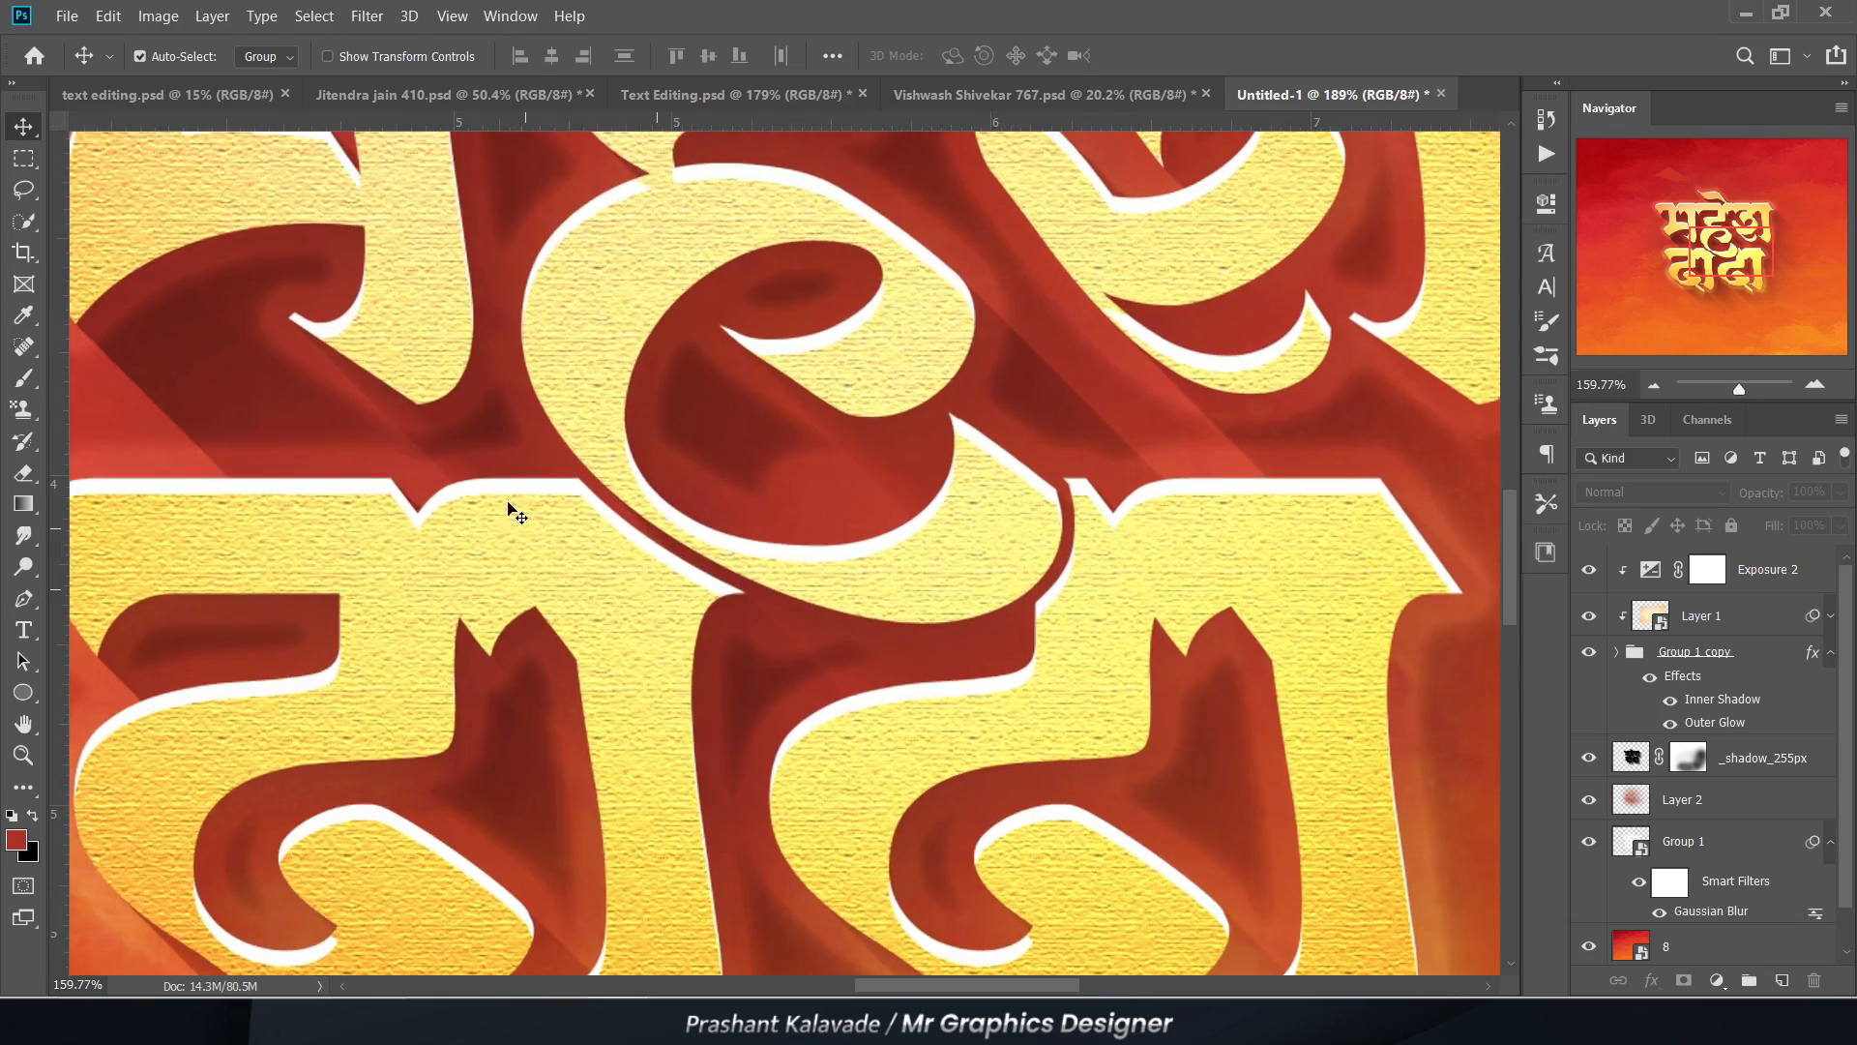
scroll(611, 753, up, 2)
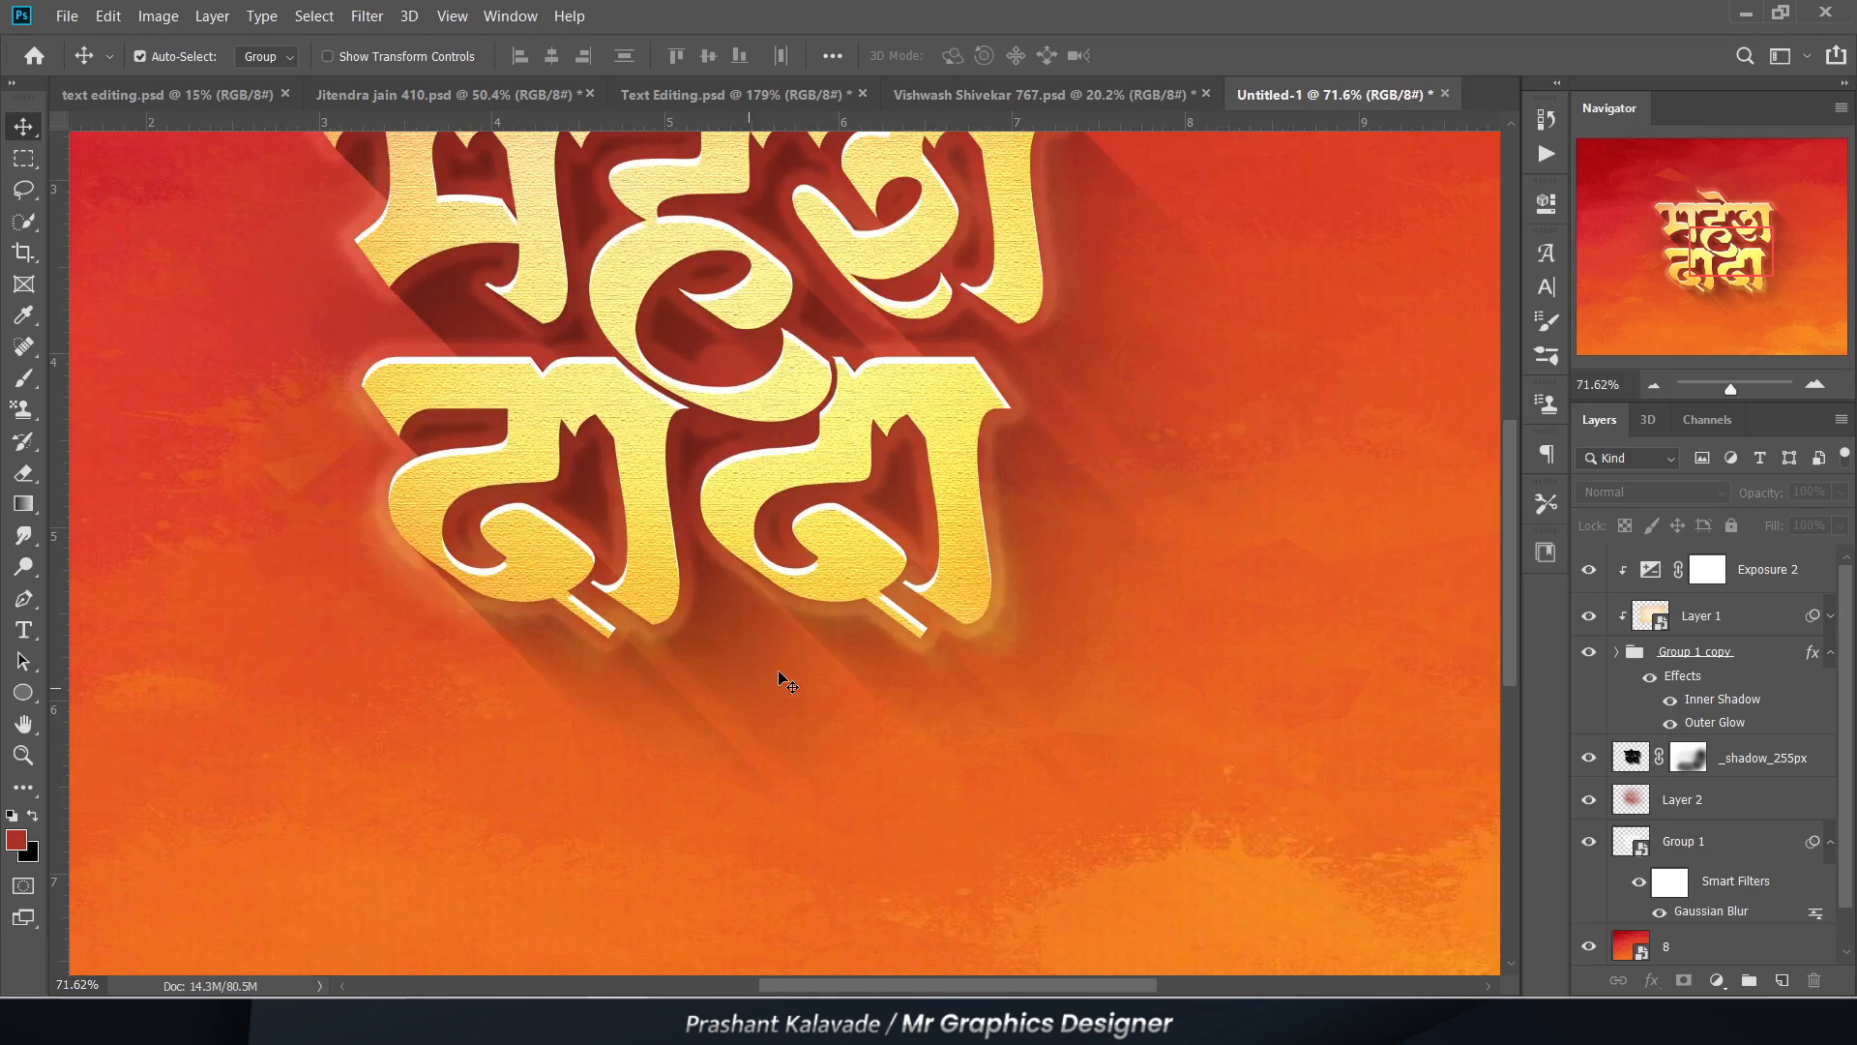
scroll(784, 687, down, 3)
scroll(755, 600, up, 3)
scroll(653, 445, up, 3)
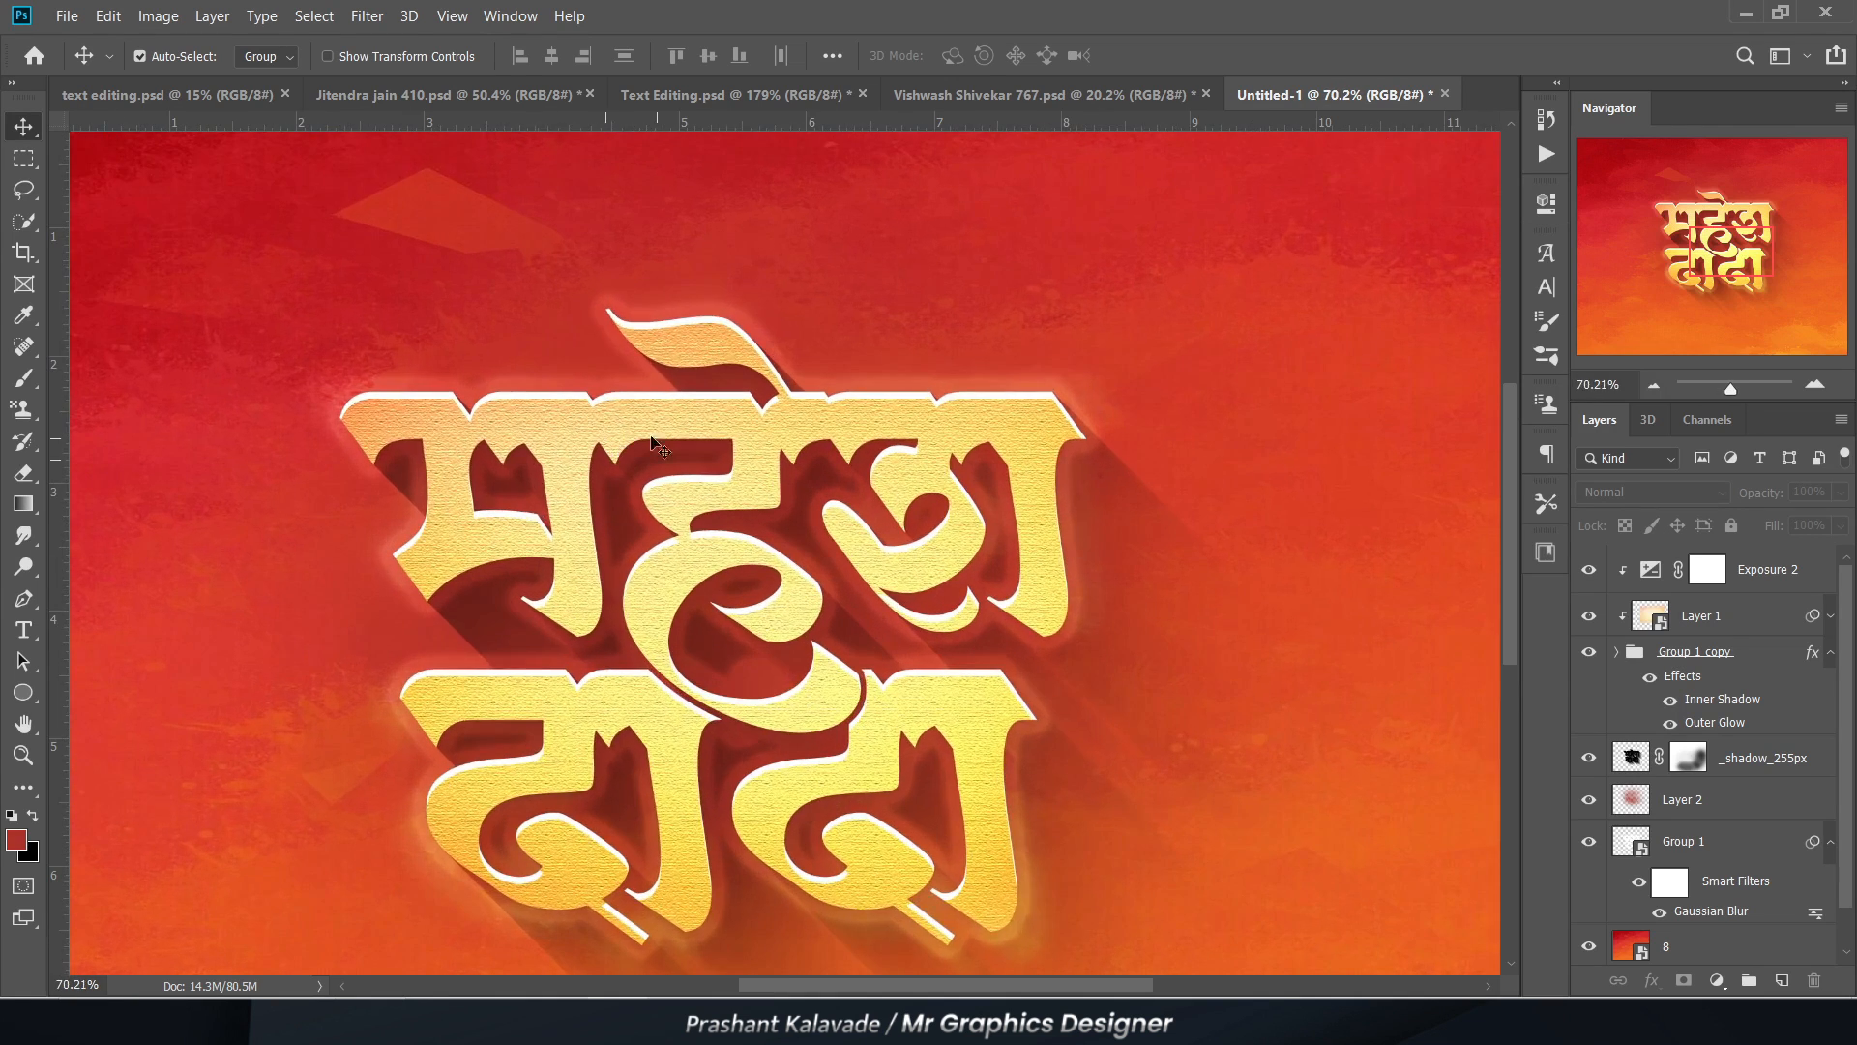
scroll(651, 444, down, 4)
Step: Add an Exposure adjustment layer directly above background layer 8 and clip it to that layer
click(1090, 464)
scroll(1734, 832, down, 2)
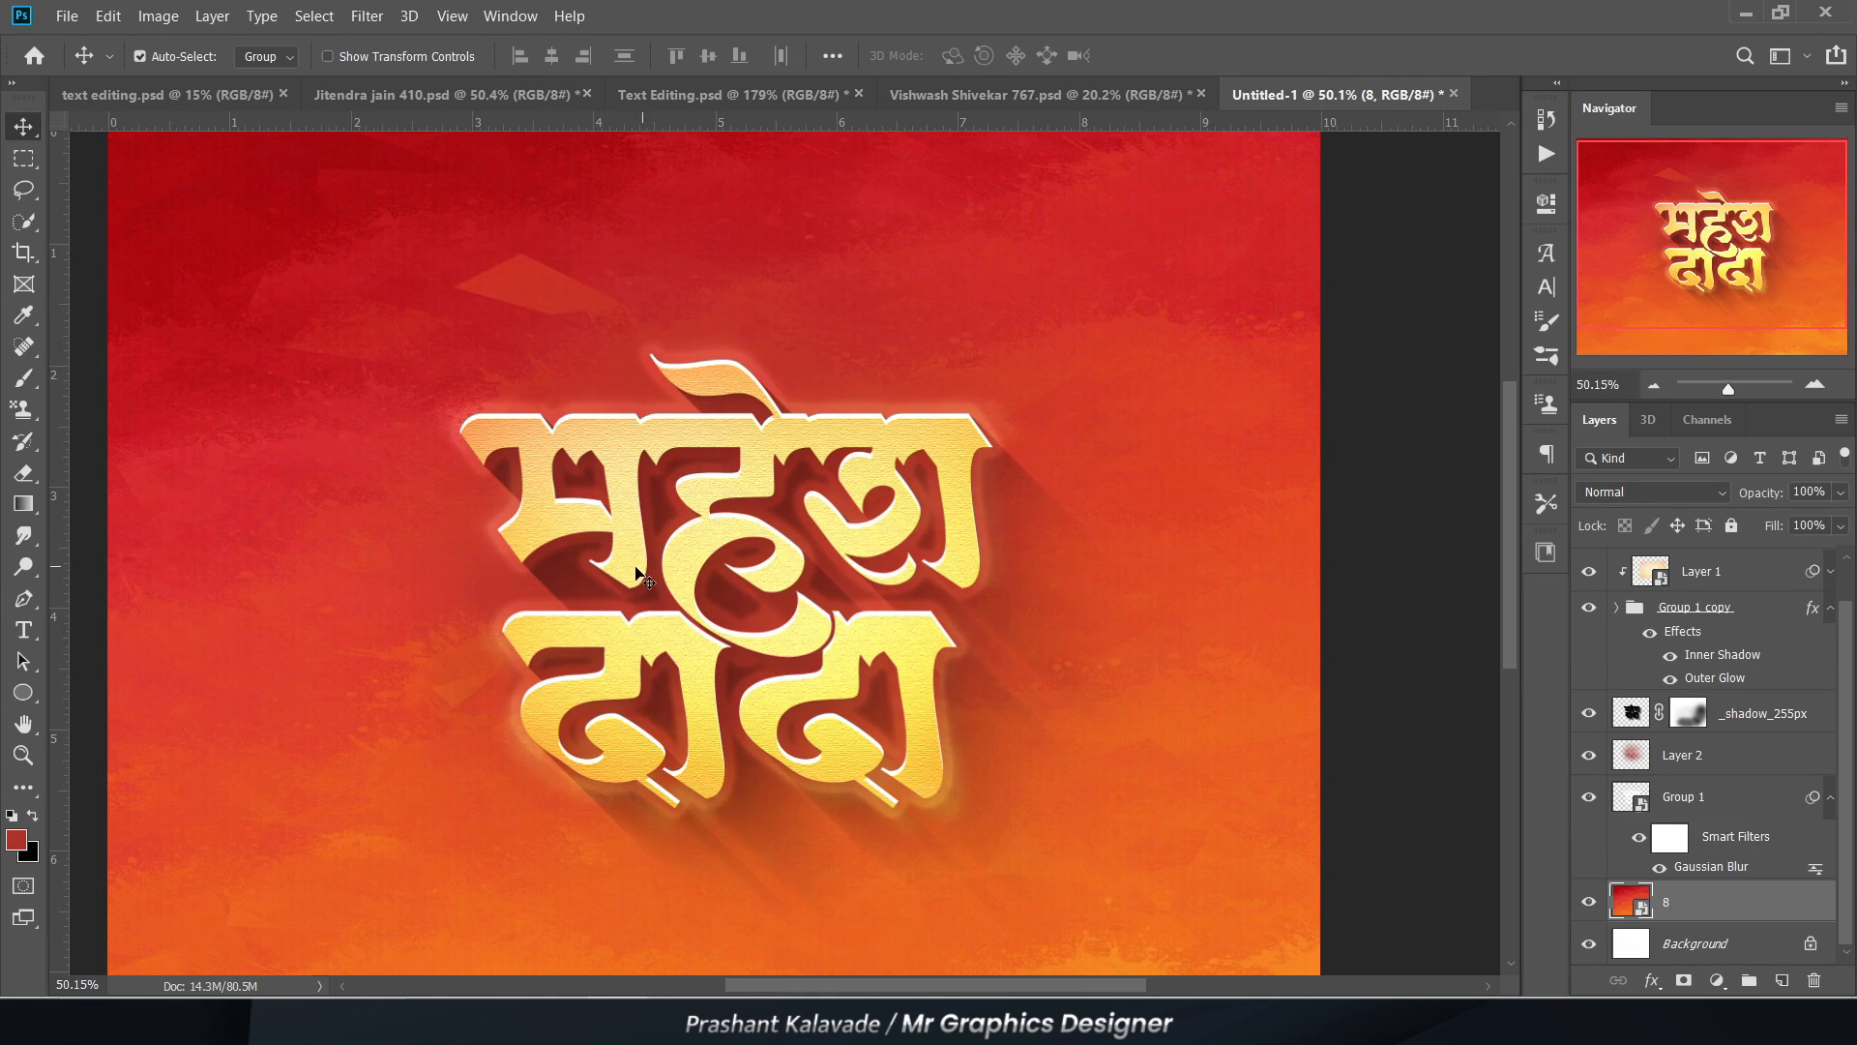
scroll(639, 574, up, 1)
scroll(639, 575, down, 2)
click(1717, 980)
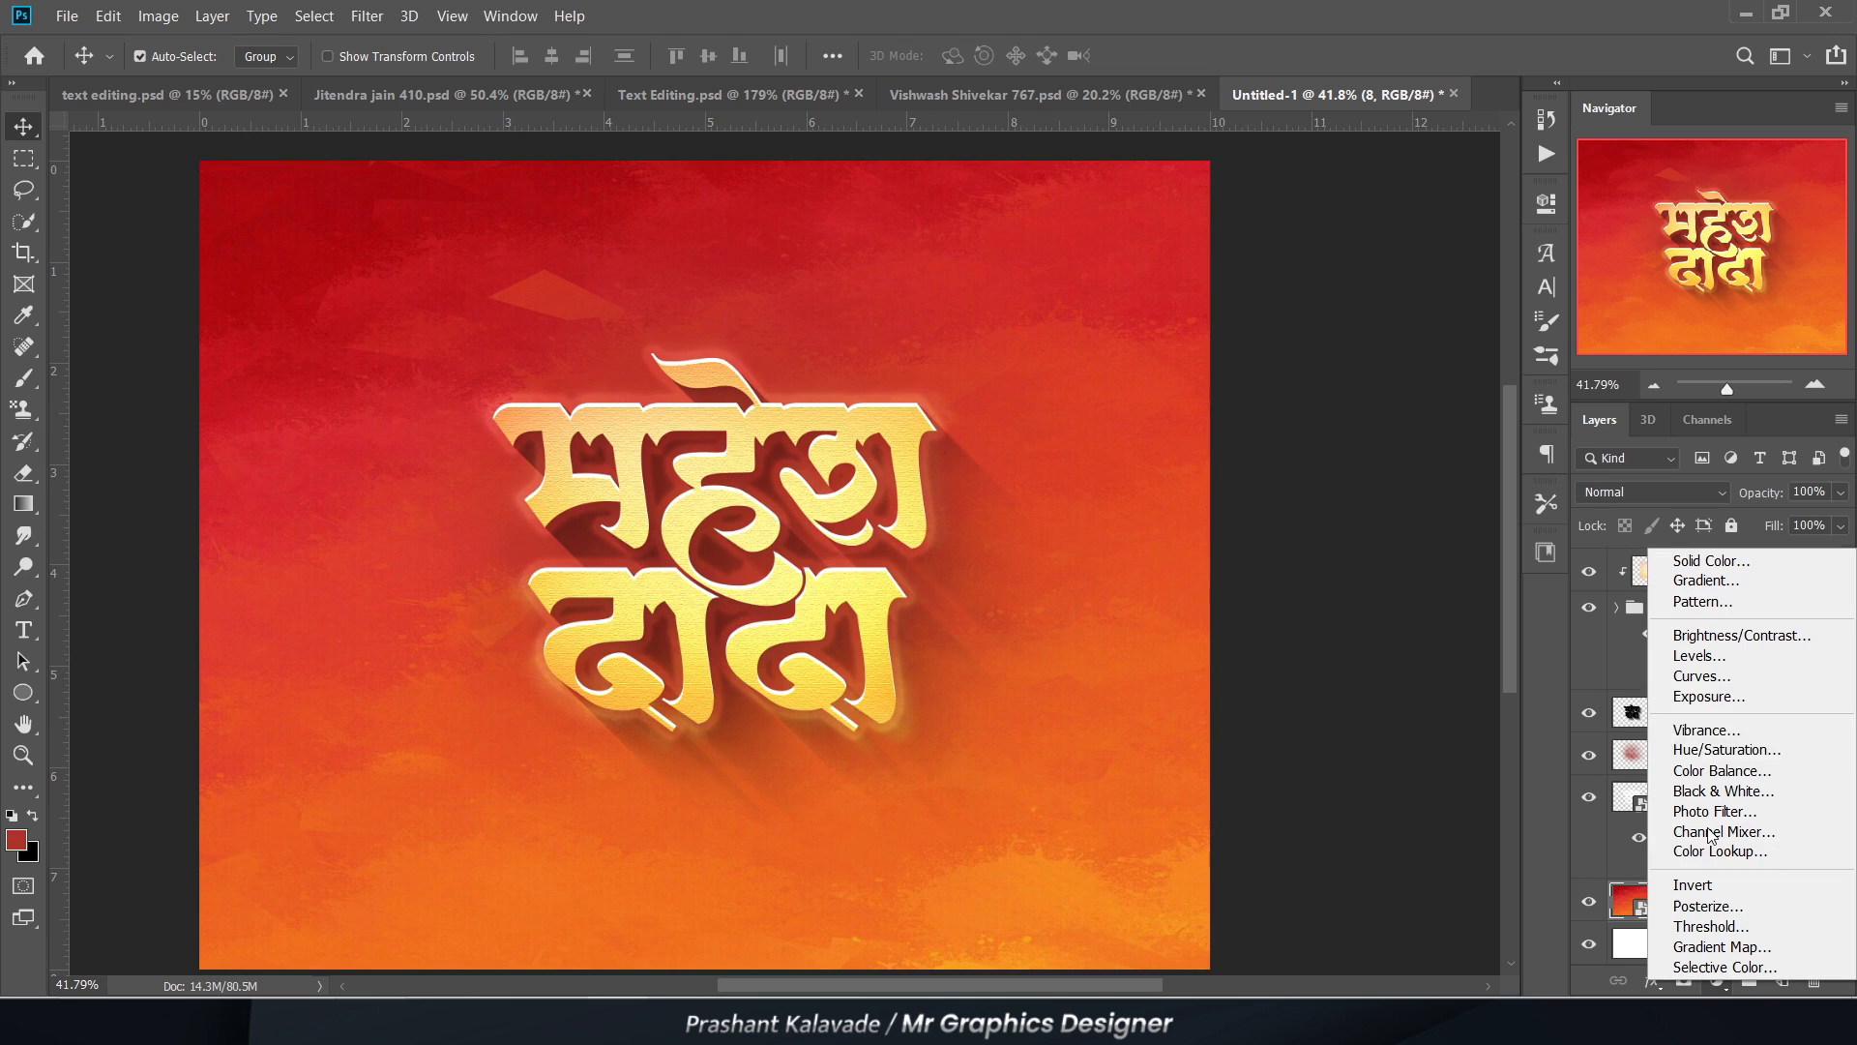
click(1708, 697)
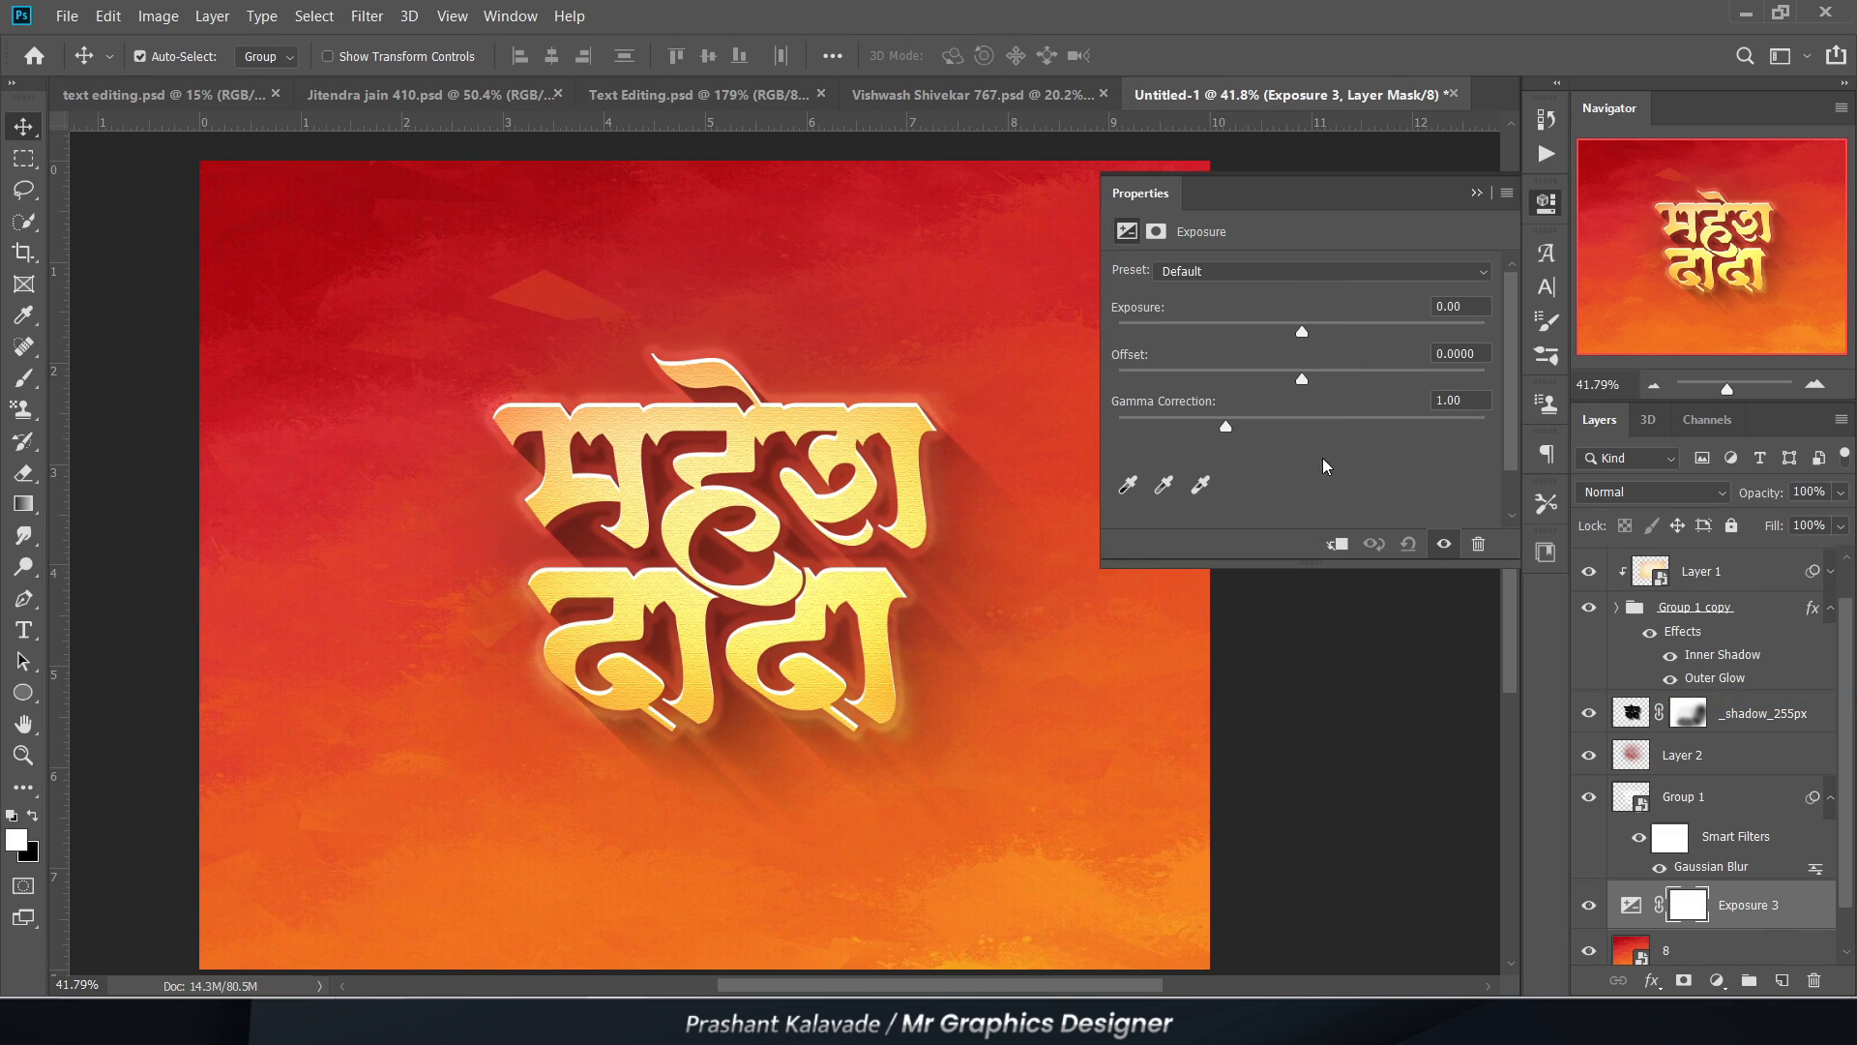
click(1337, 544)
click(1476, 192)
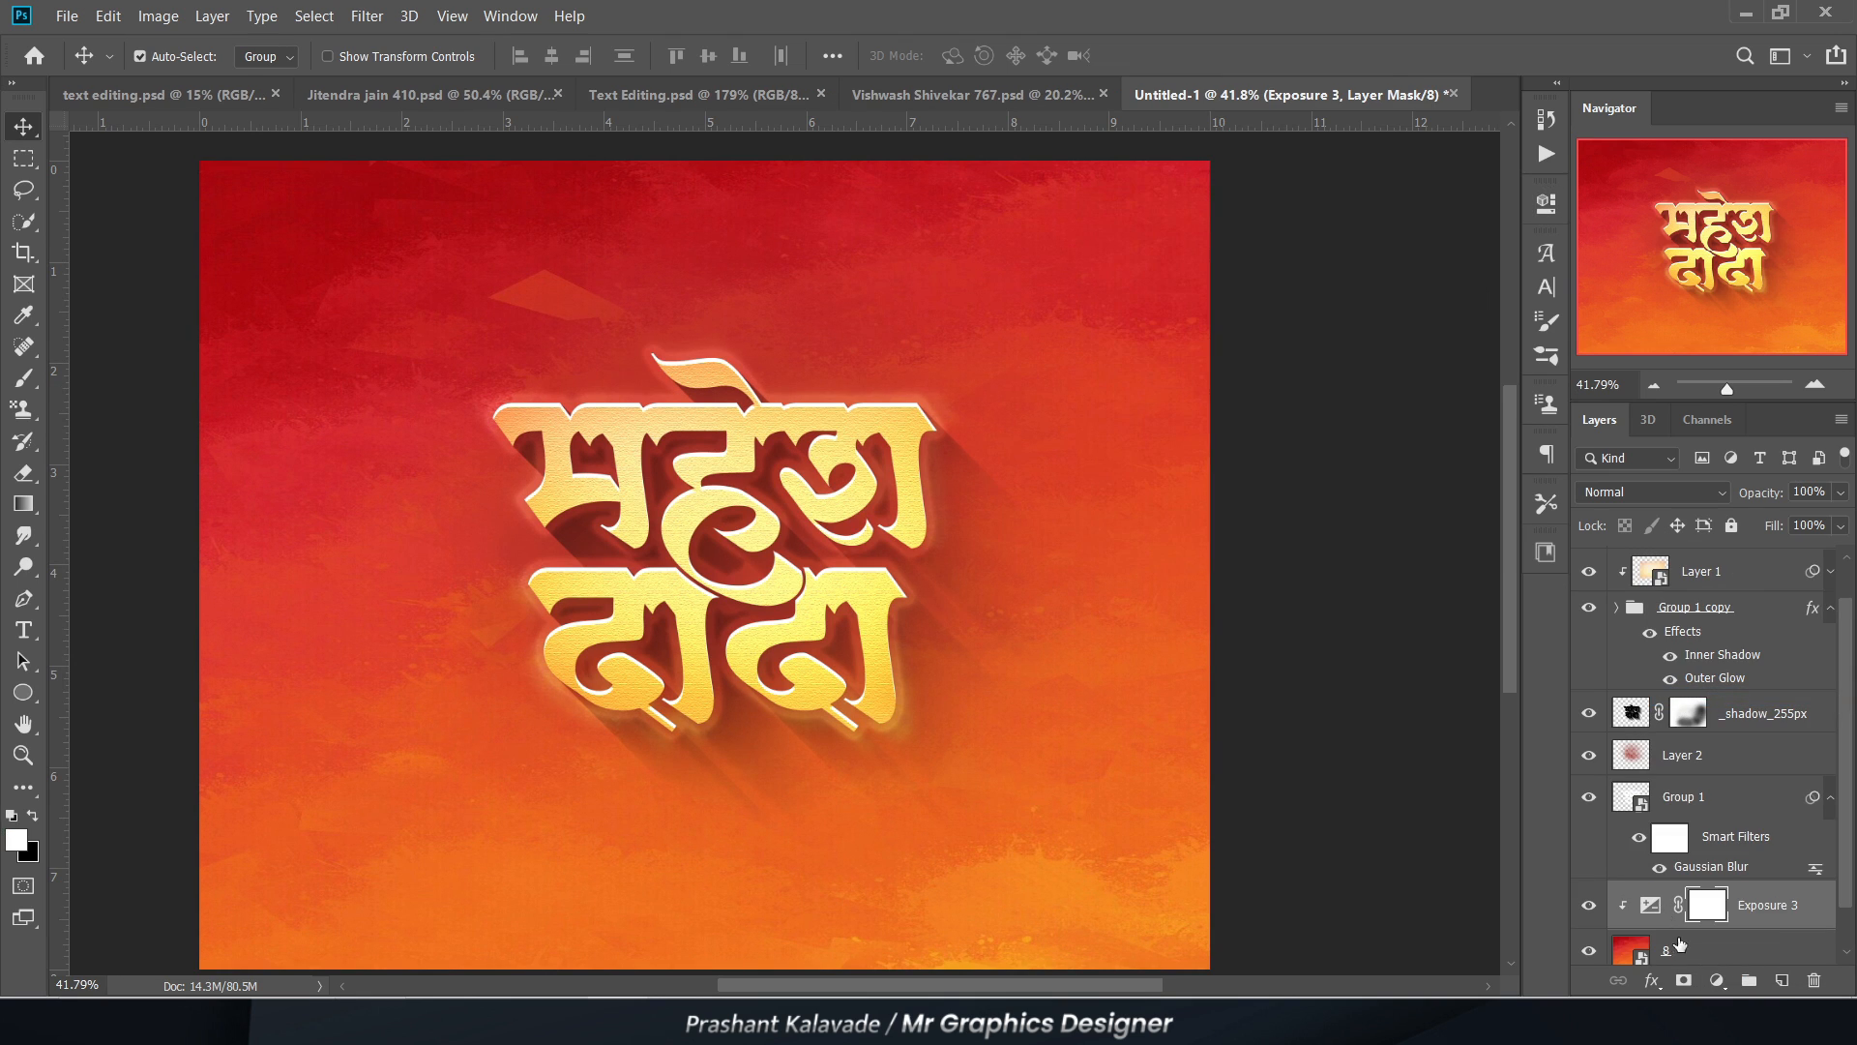
Step: Set the background's clipped Exposure adjustment to a Gamma Correction of 0.81
double_click(1648, 906)
click(1321, 428)
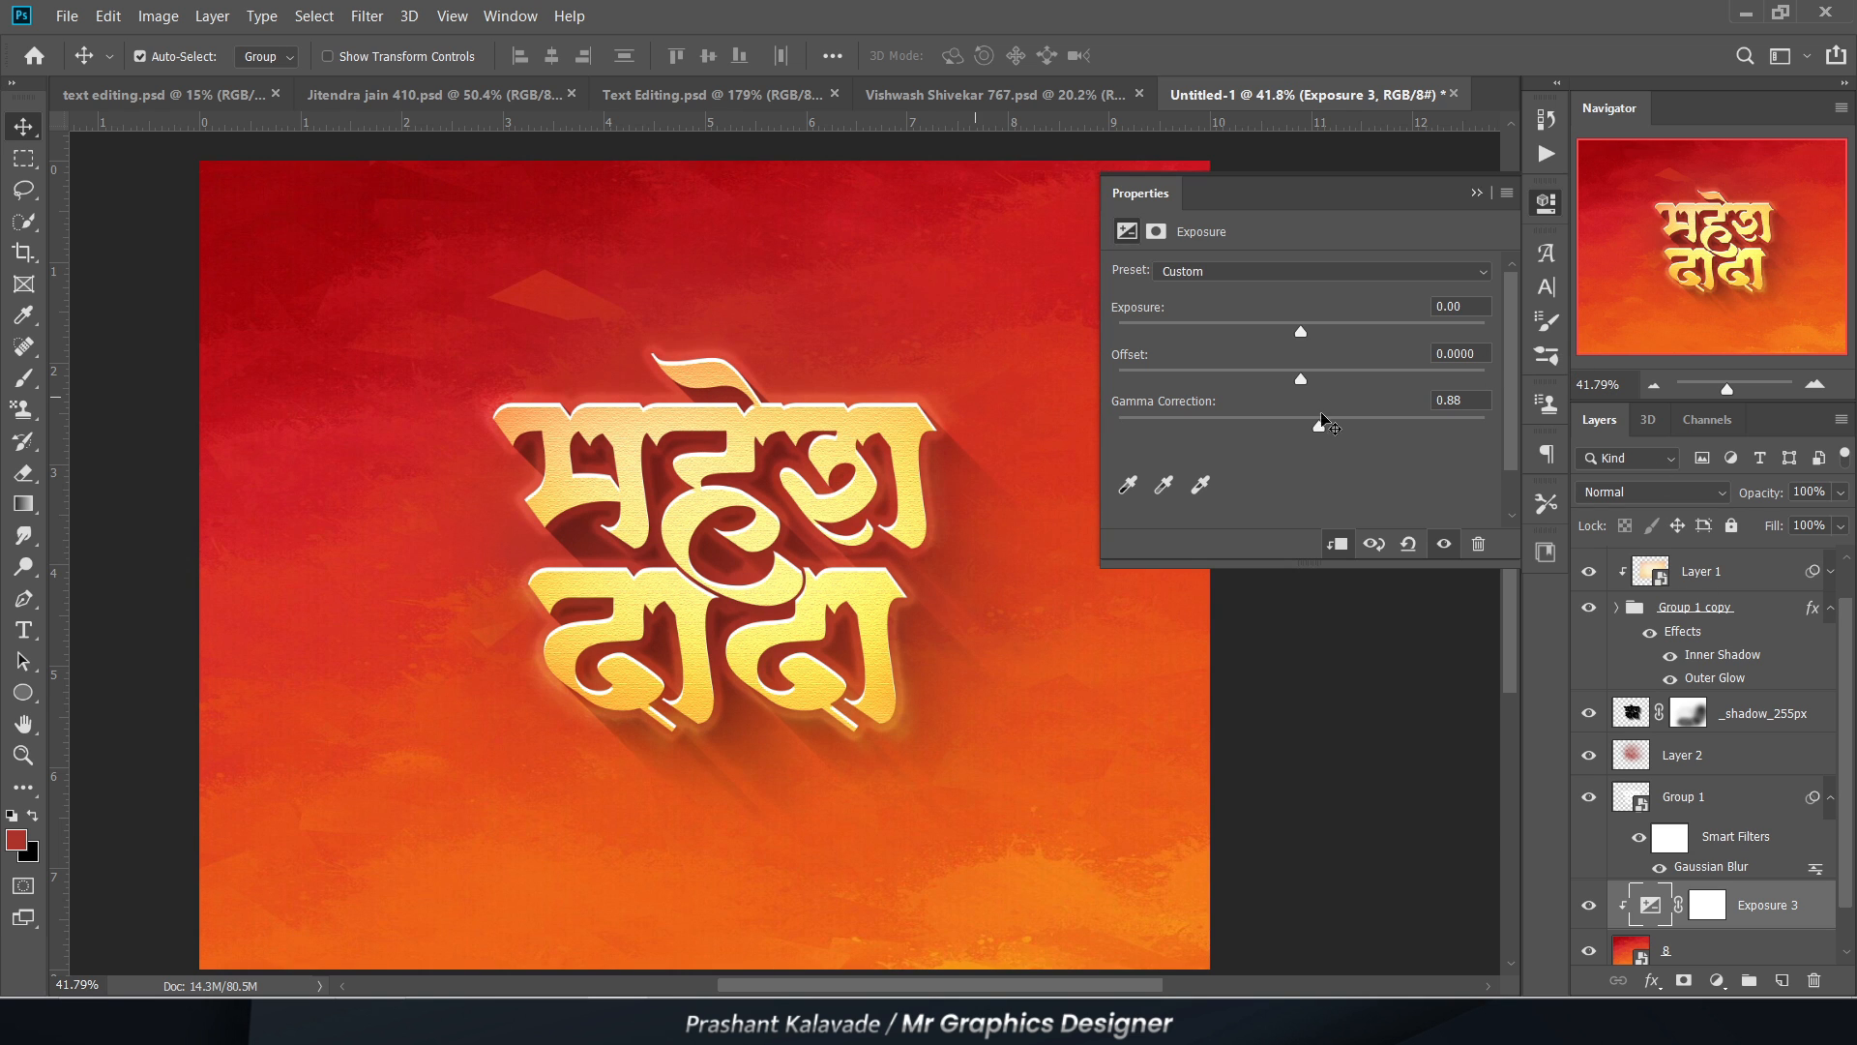
click(1479, 190)
Step: Adjust the lettering's Exposure 2 layer to Exposure +0.15 and Gamma Correction 0.18
scroll(696, 551, up, 4)
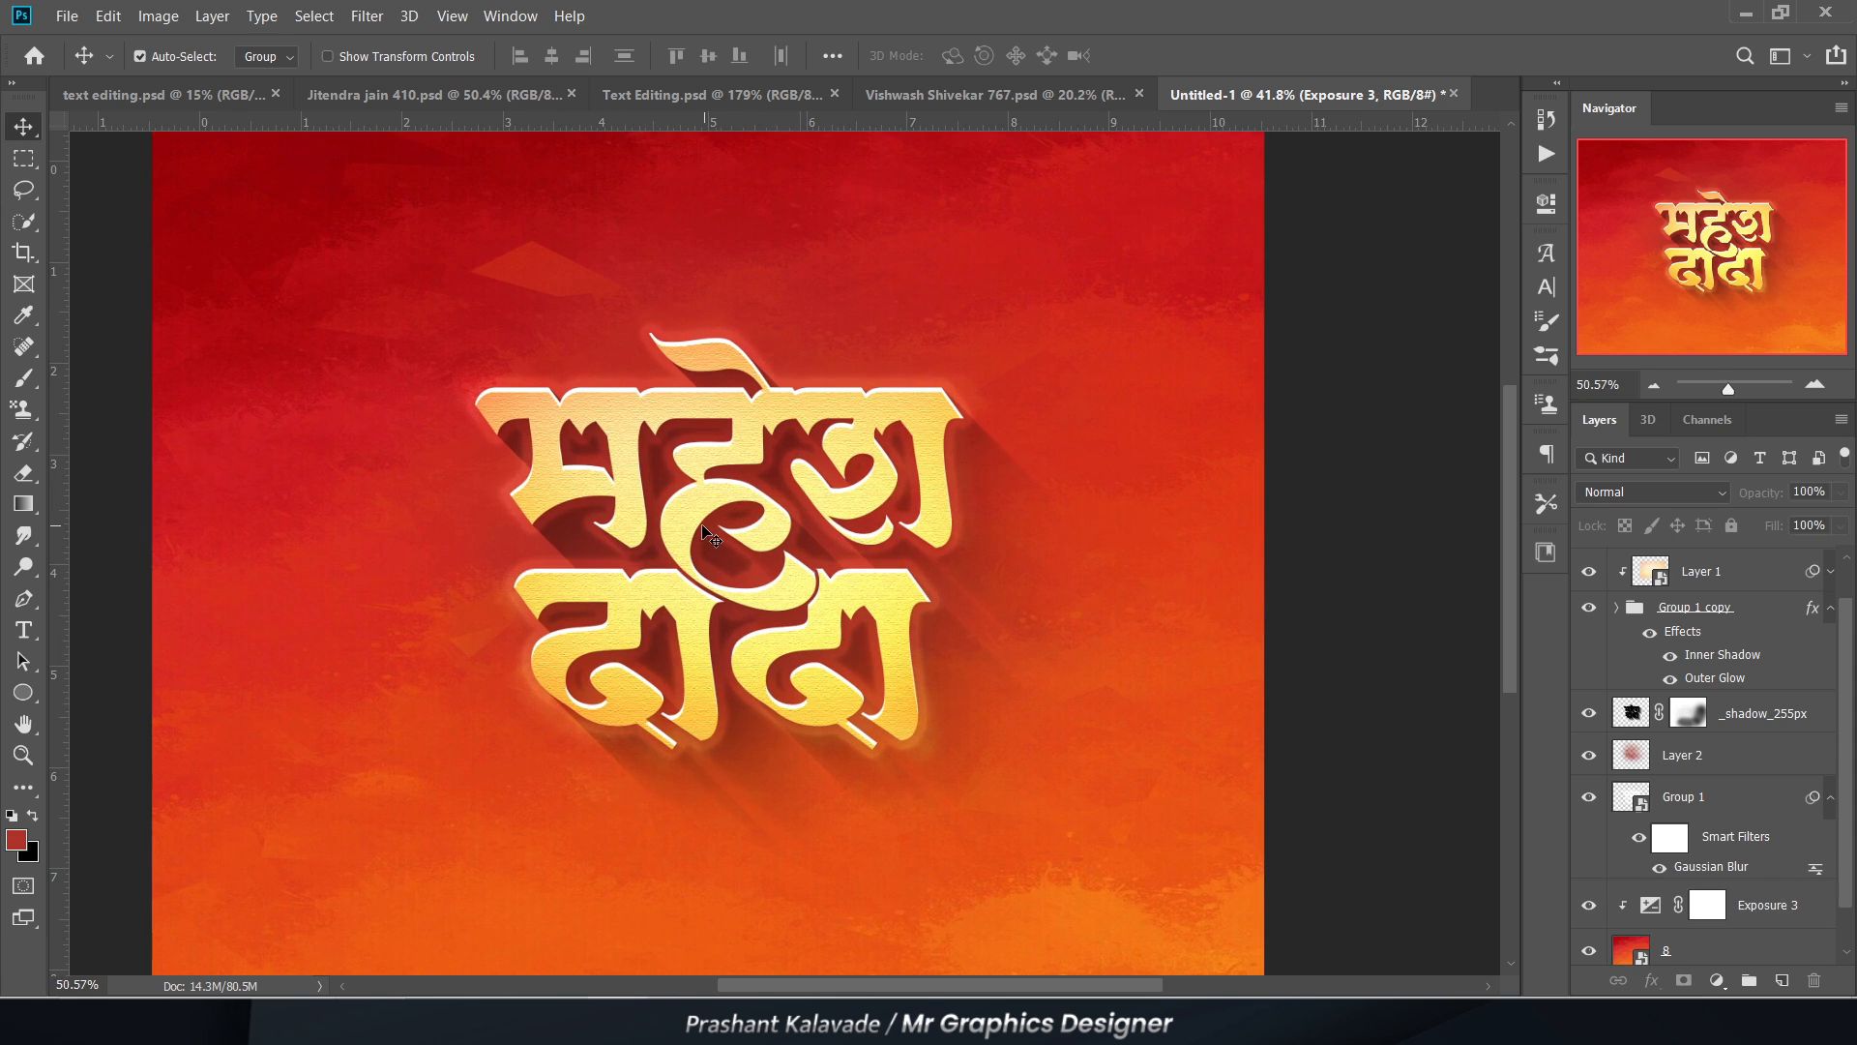
scroll(830, 541, up, 3)
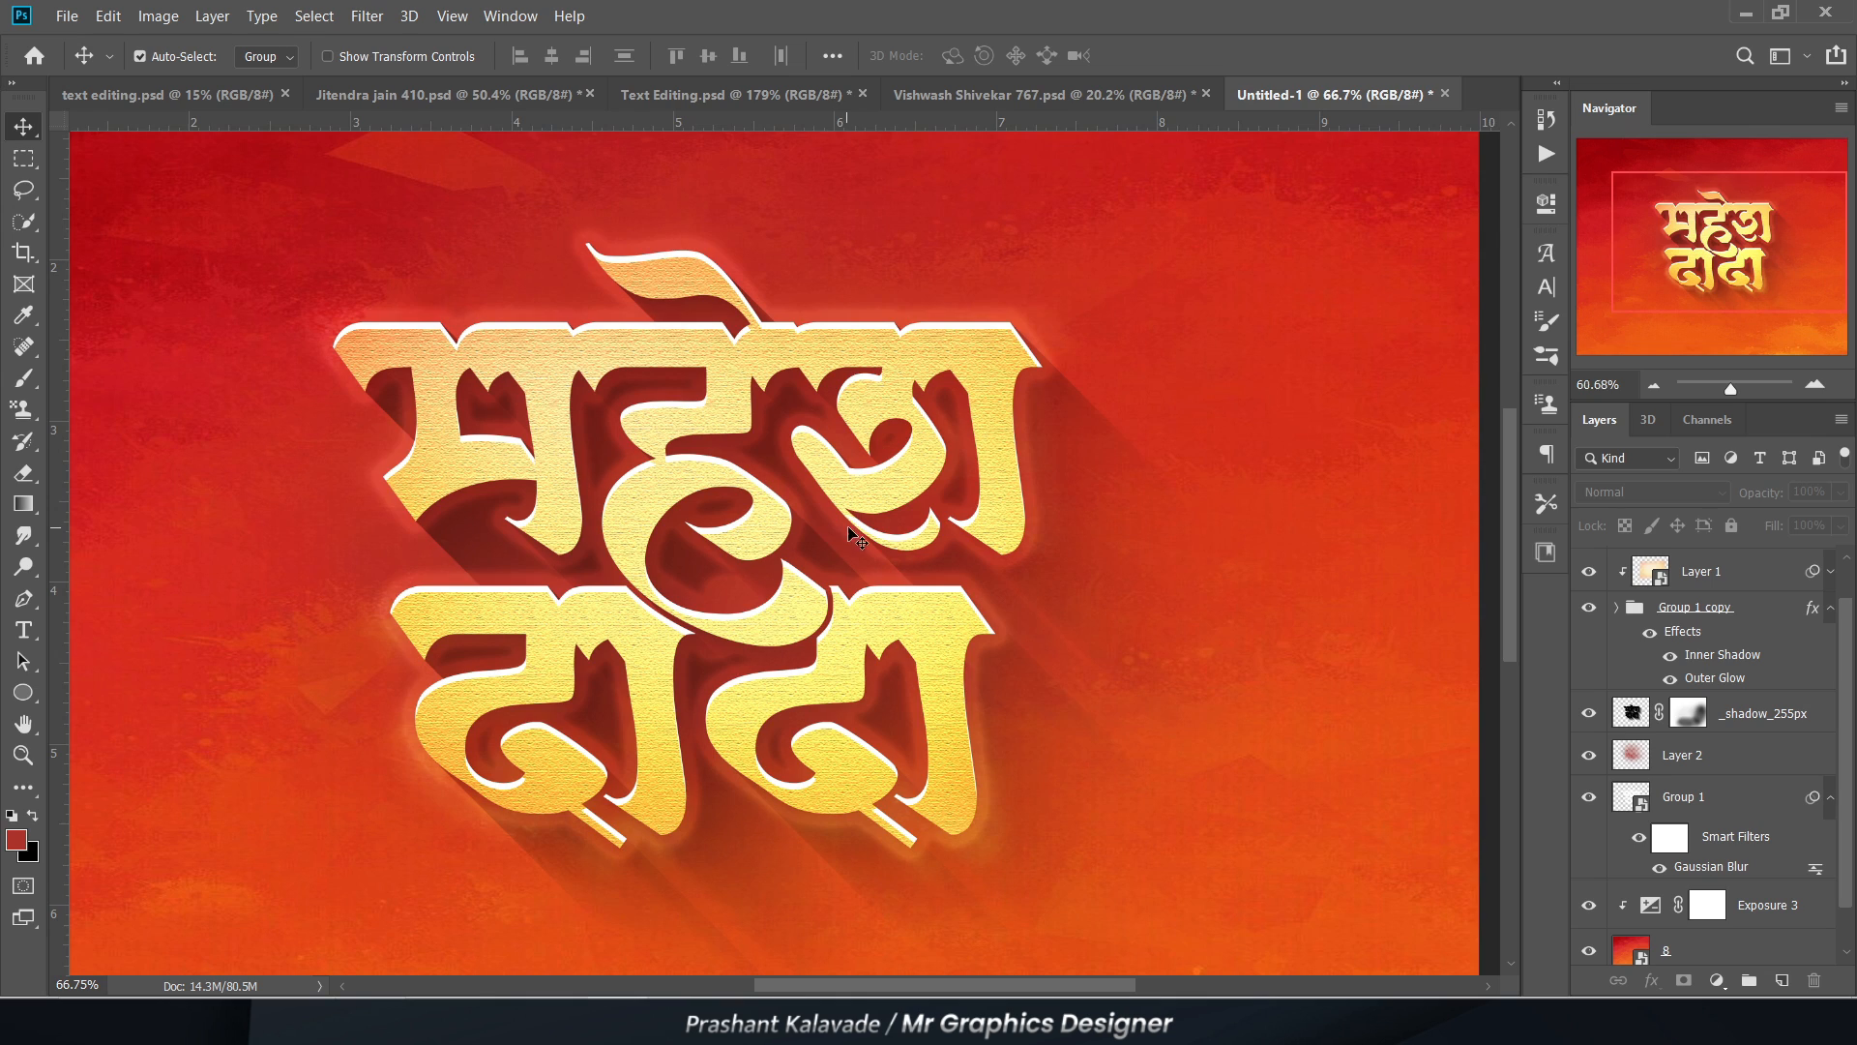
scroll(622, 381, up, 3)
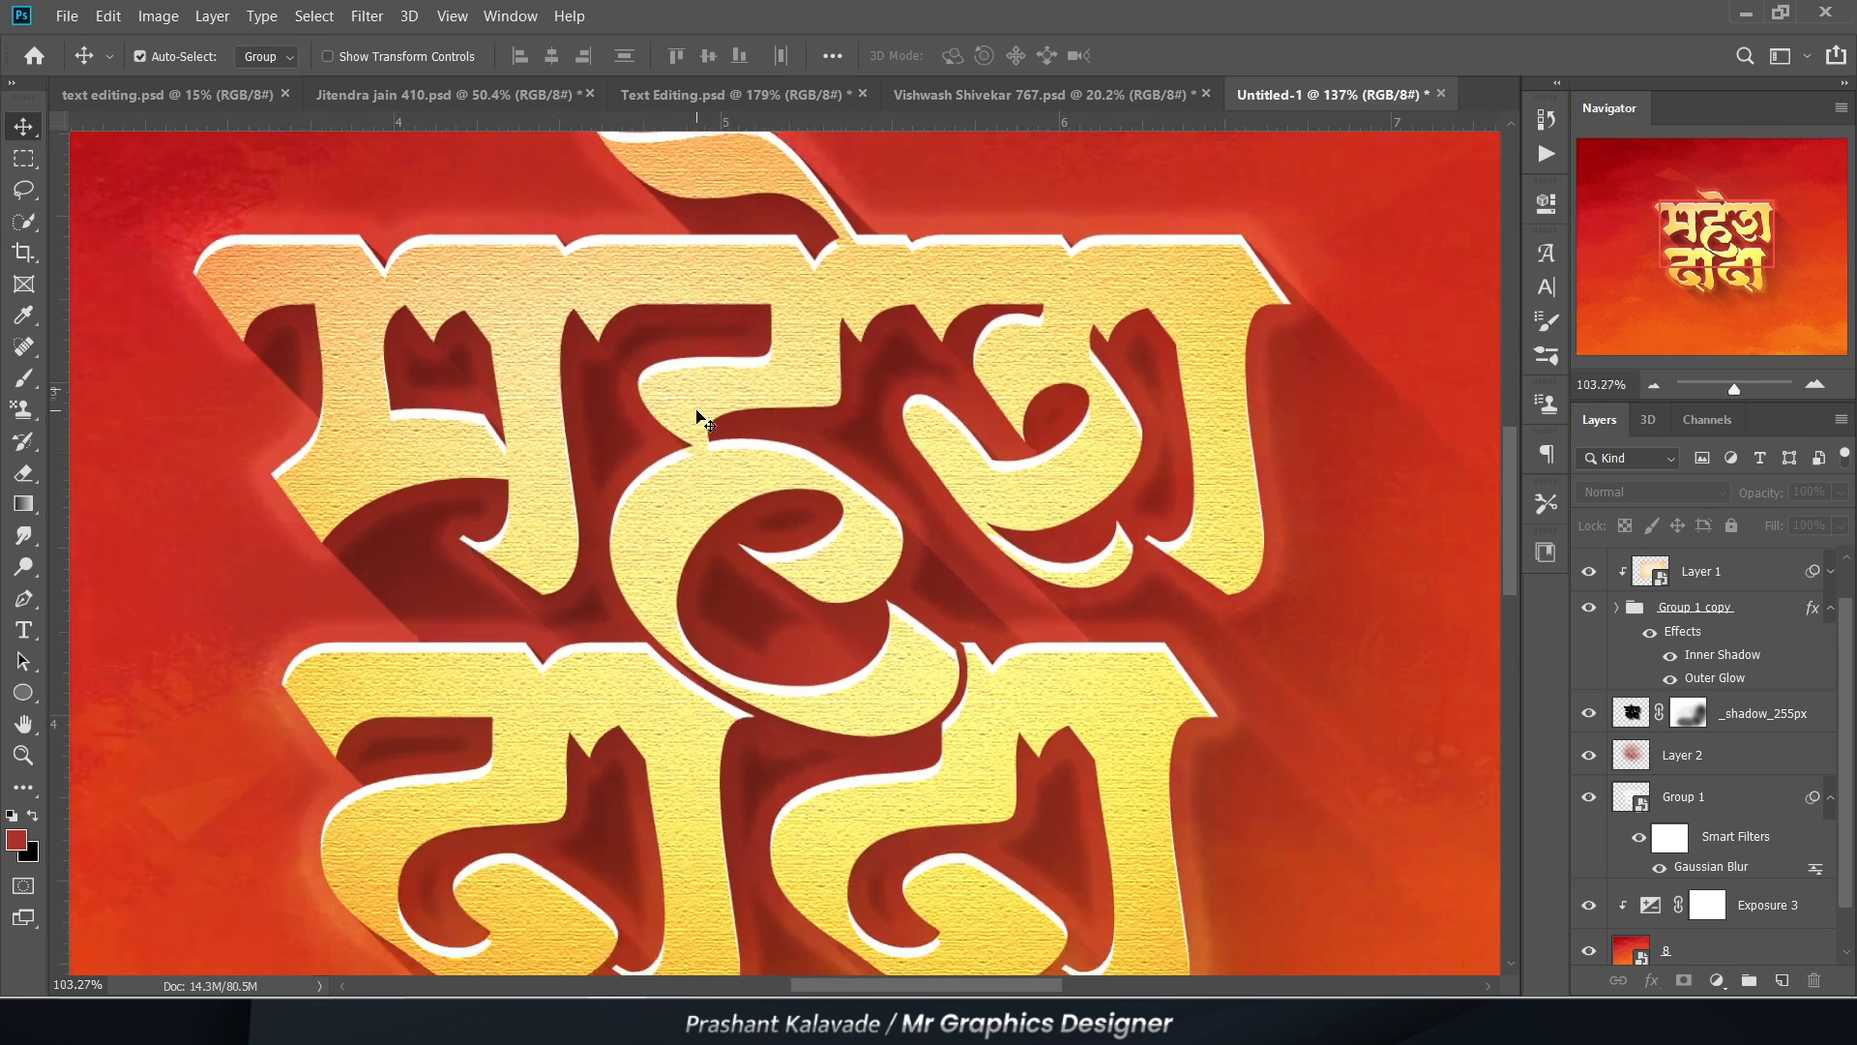
scroll(704, 422, down, 1)
click(1688, 579)
scroll(1684, 586, up, 1)
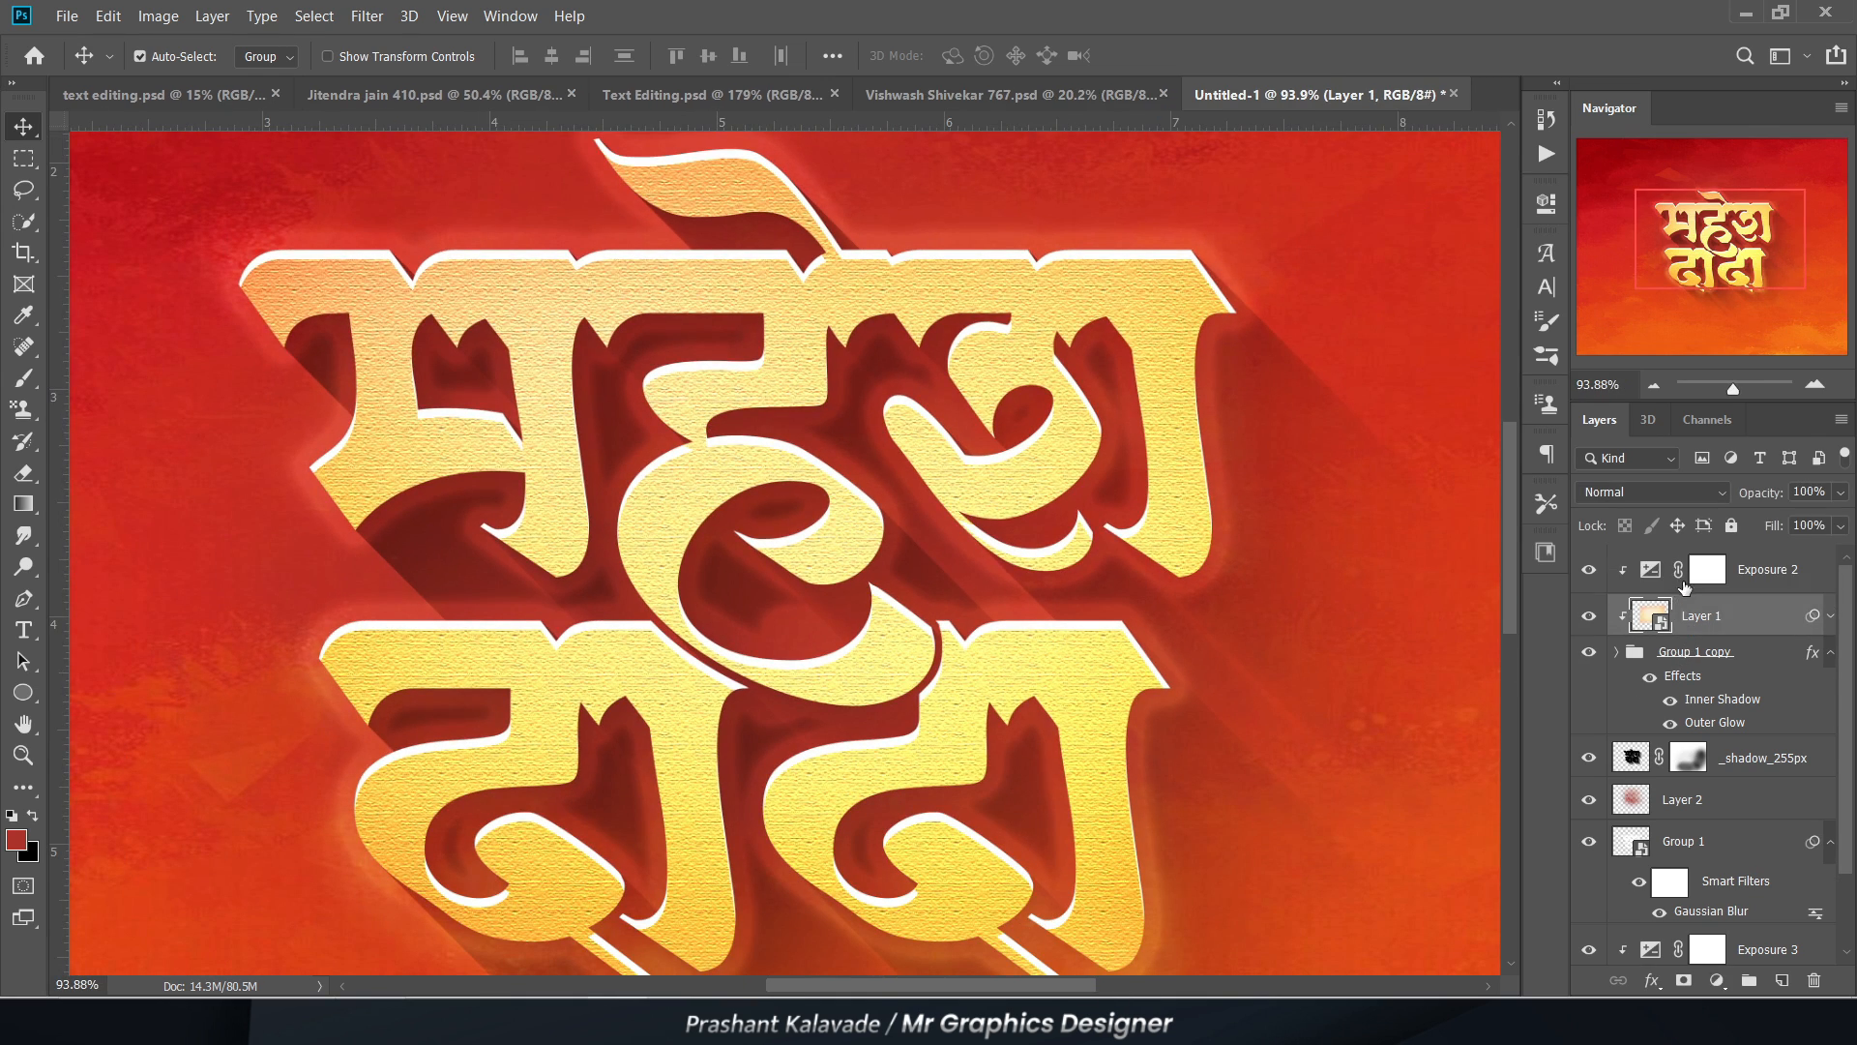
double_click(1650, 575)
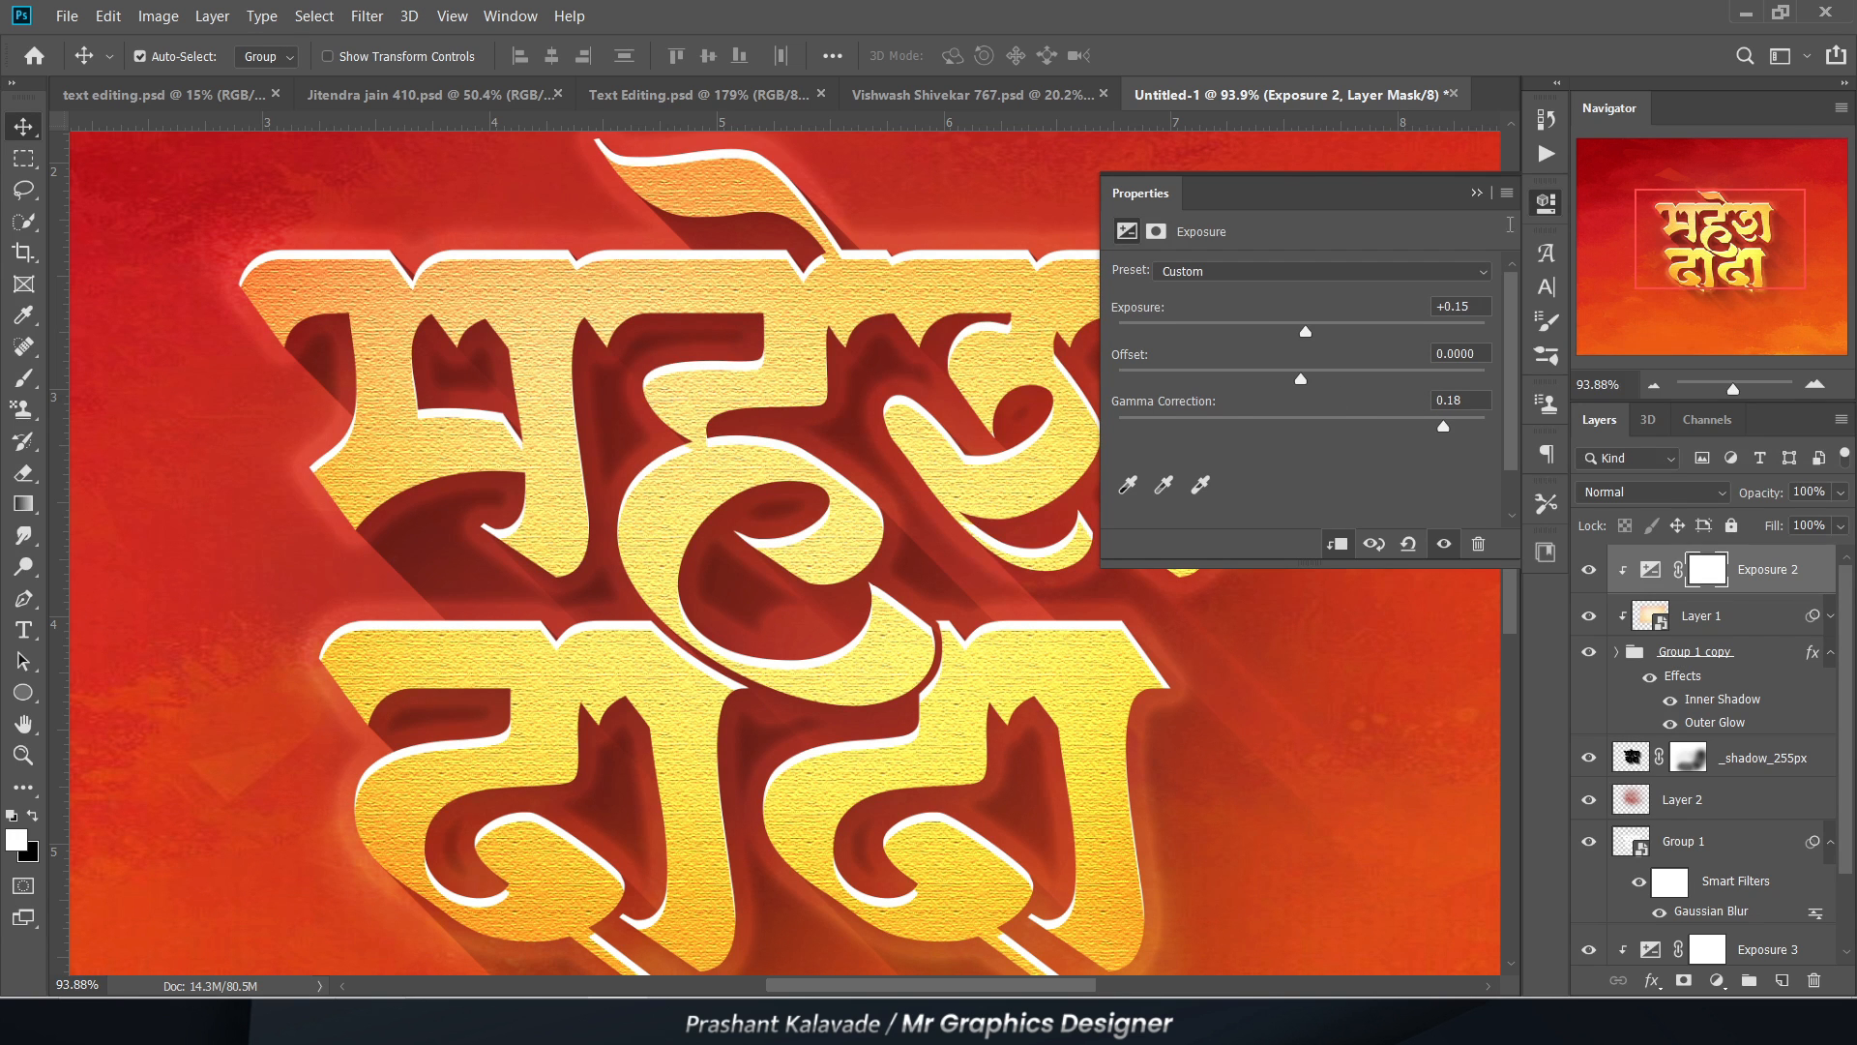
click(1476, 194)
Step: Inspect the gold texture, white edges and long shadow of the lettering at several magnifications
scroll(394, 299, down, 3)
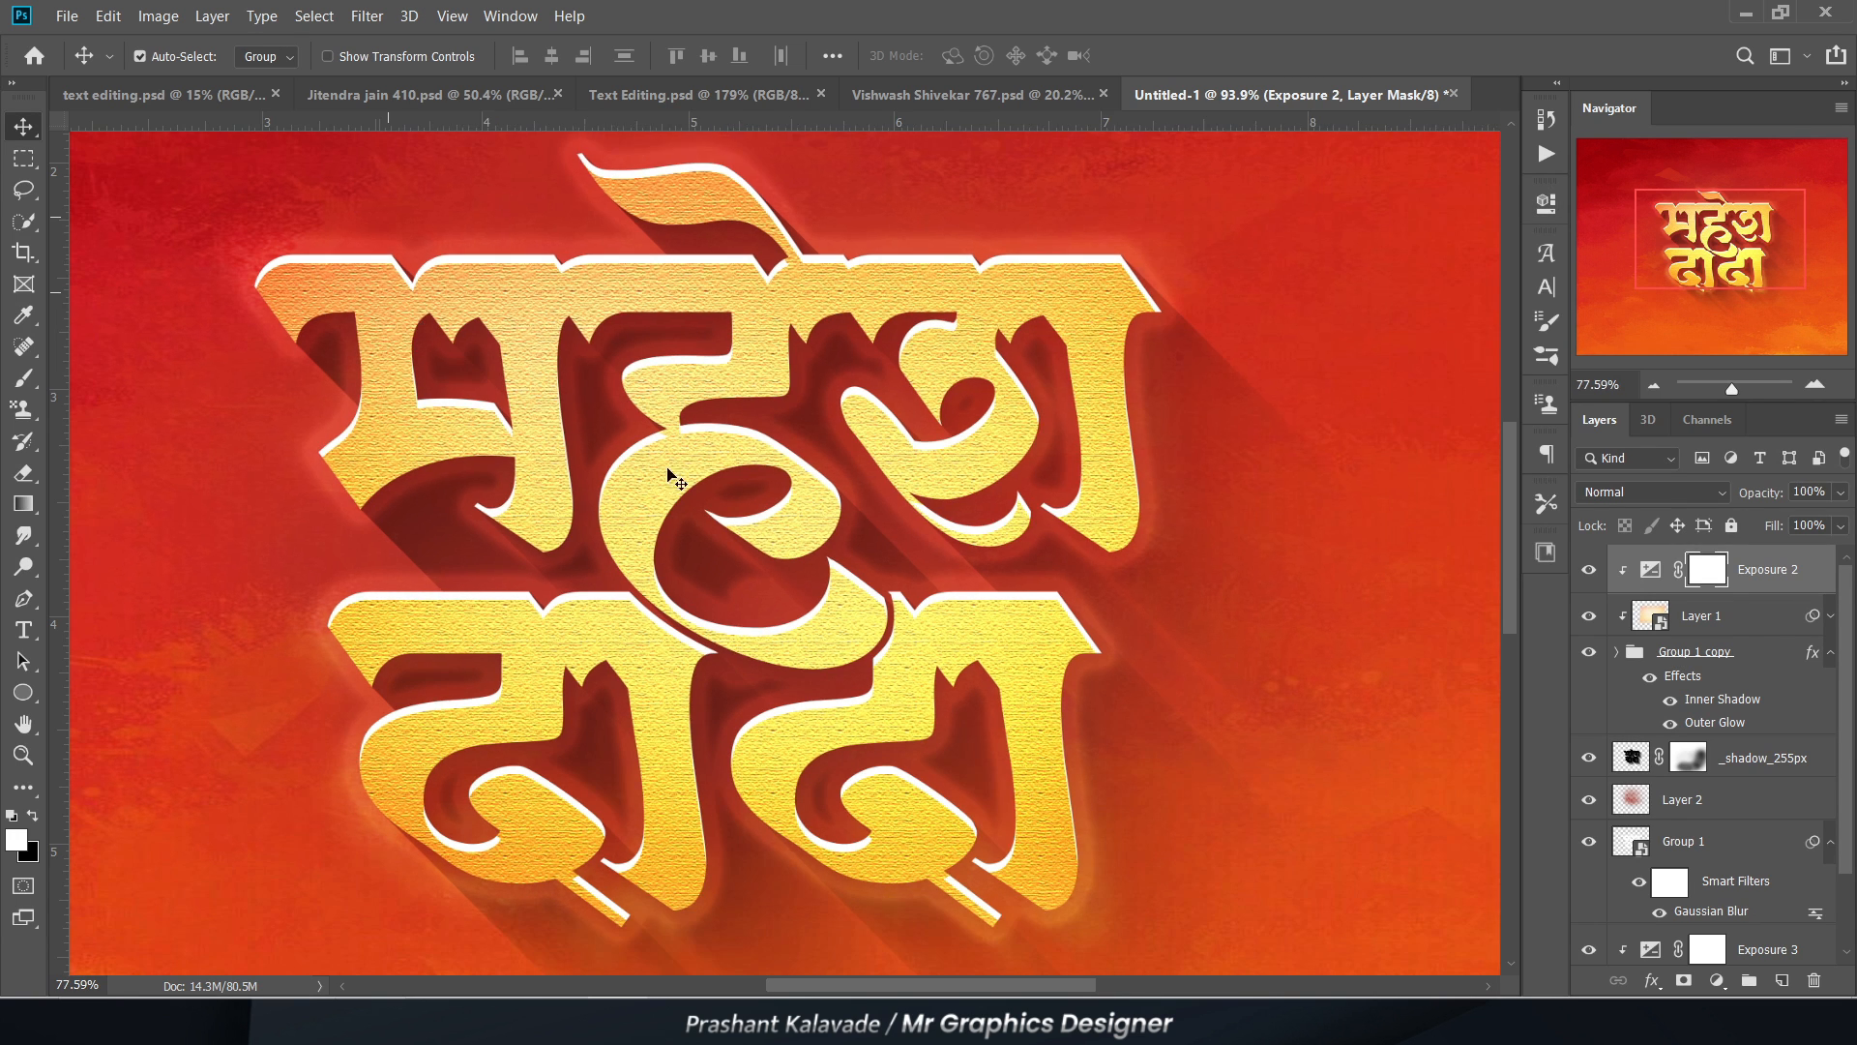
scroll(468, 326, down, 2)
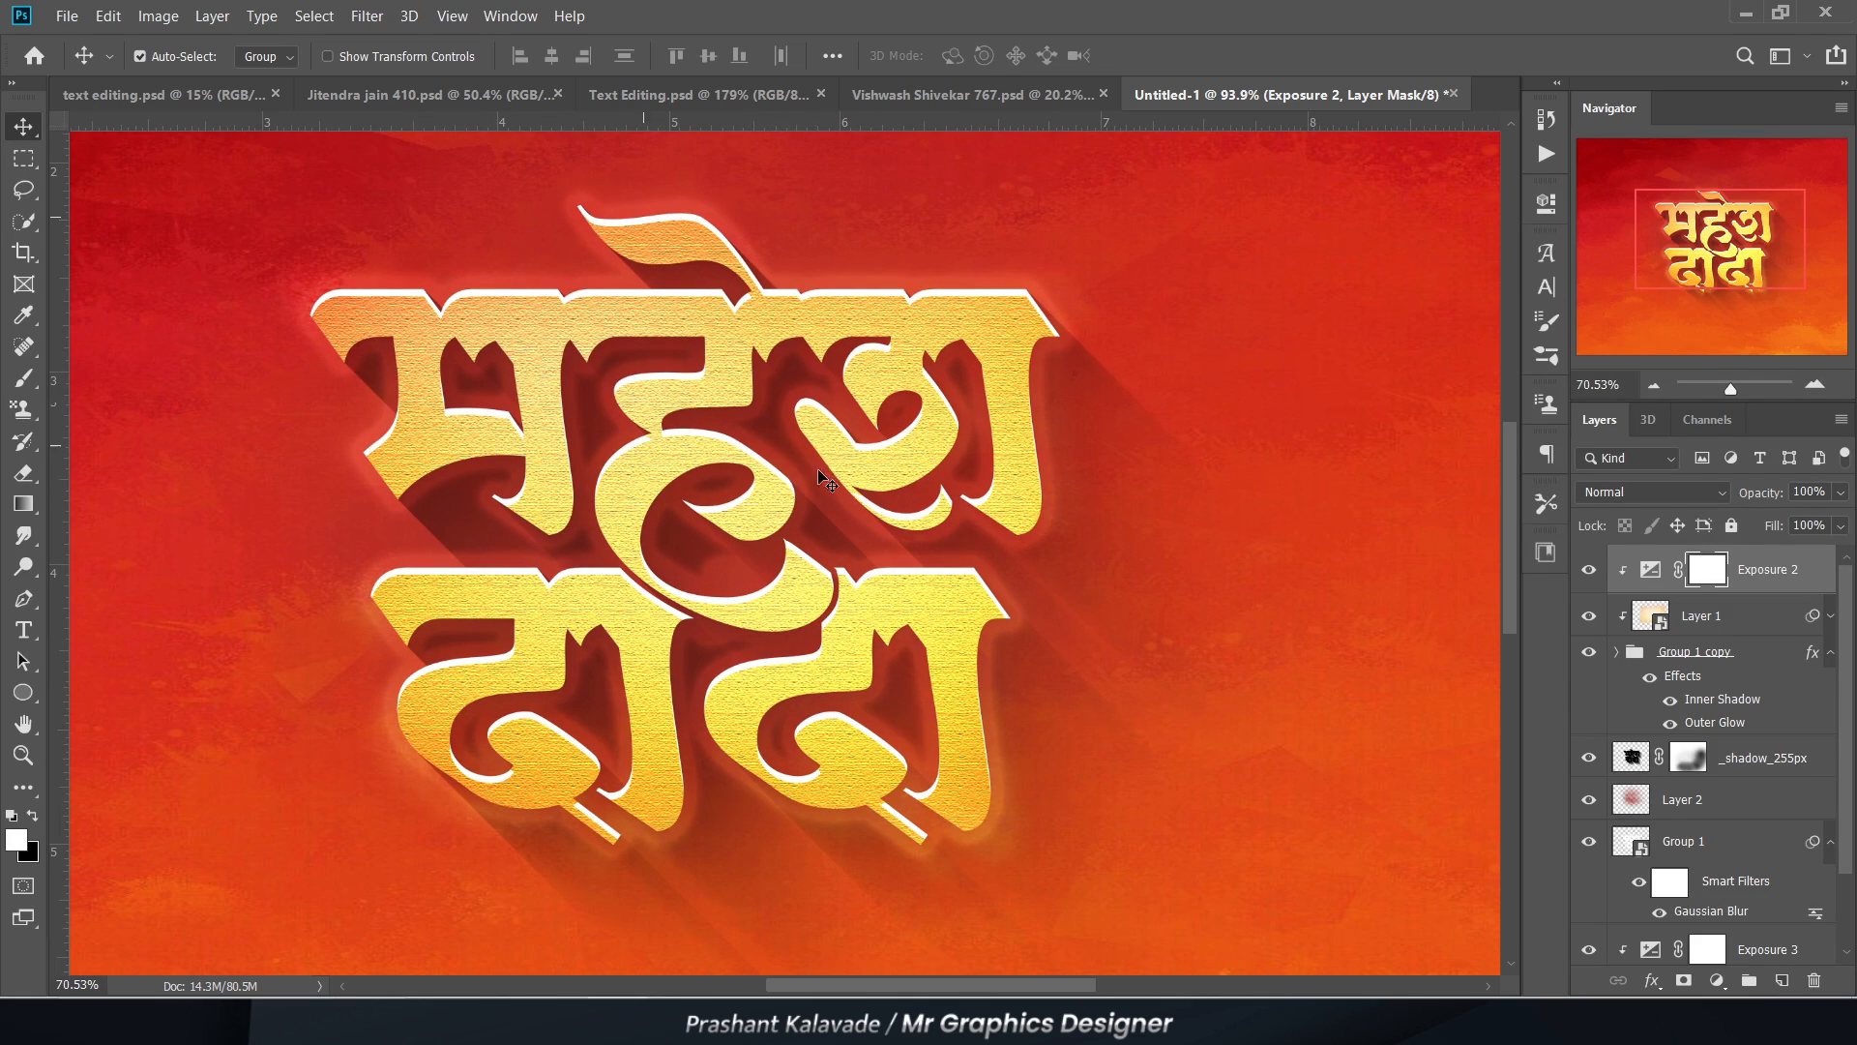
scroll(820, 553, up, 5)
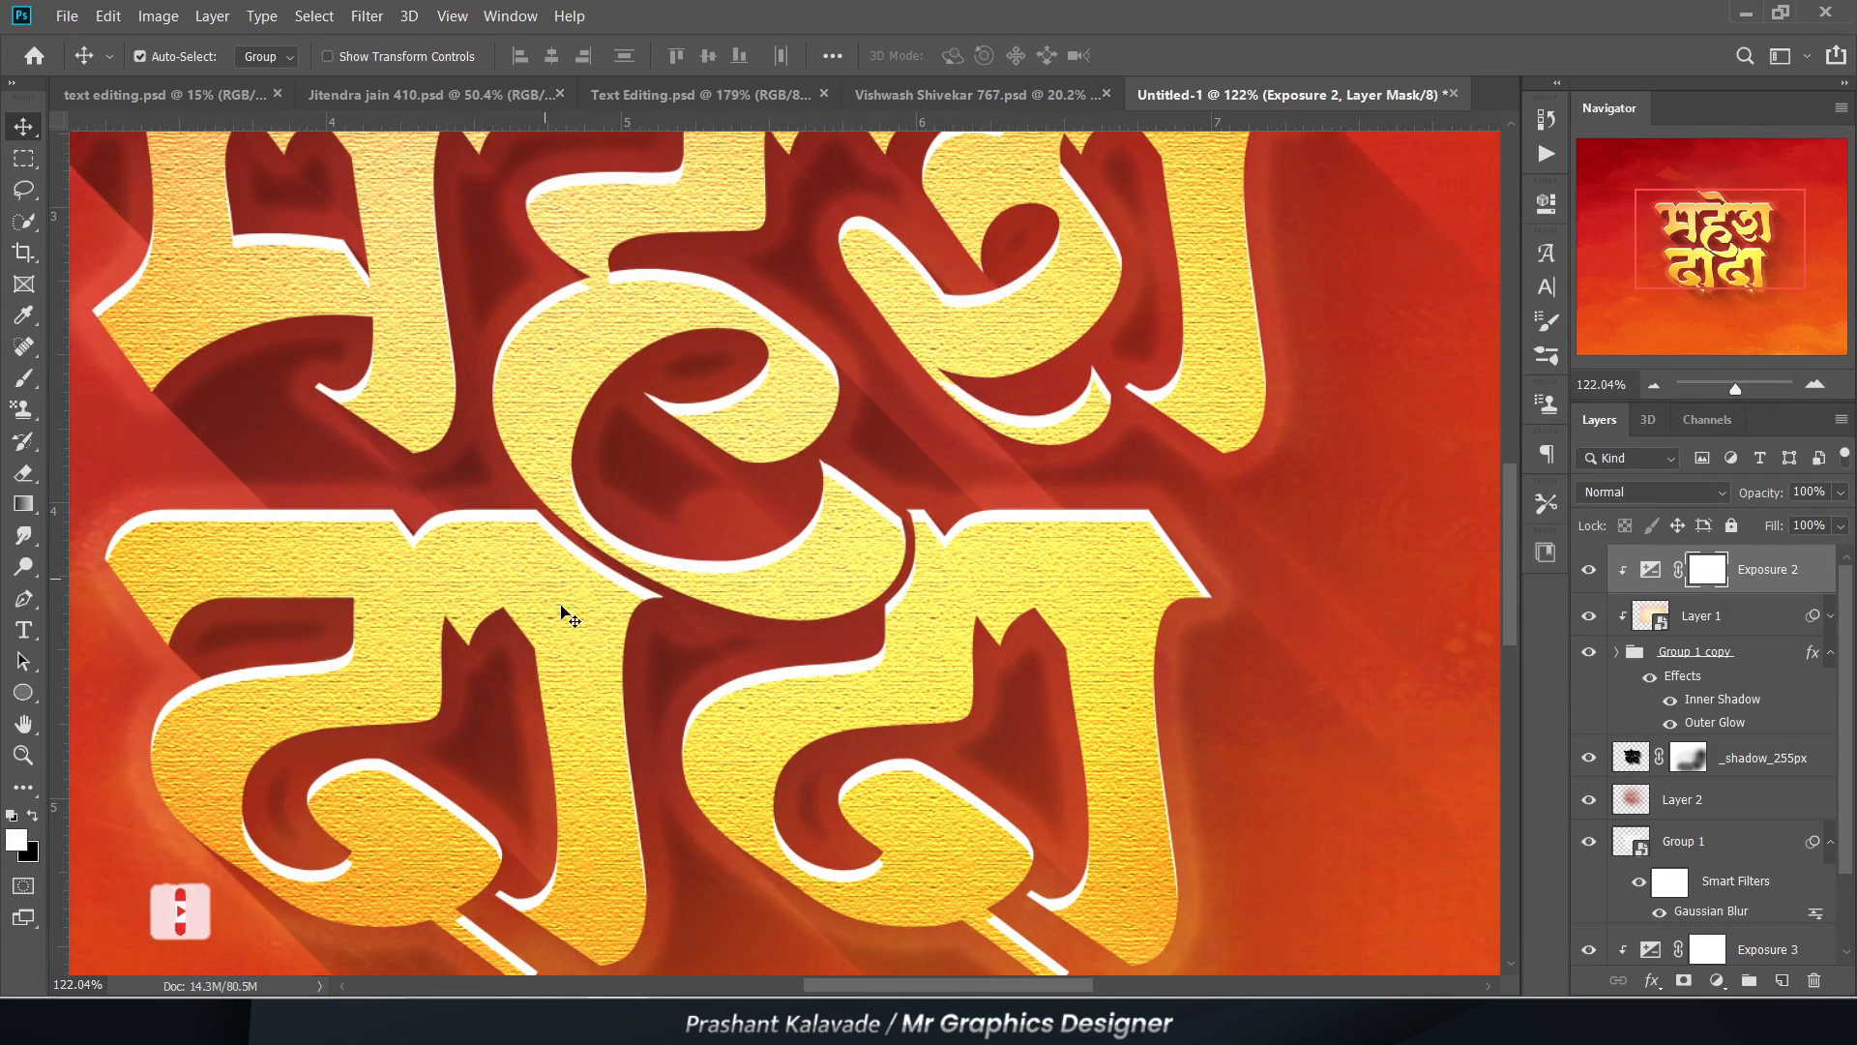
scroll(941, 691, down, 3)
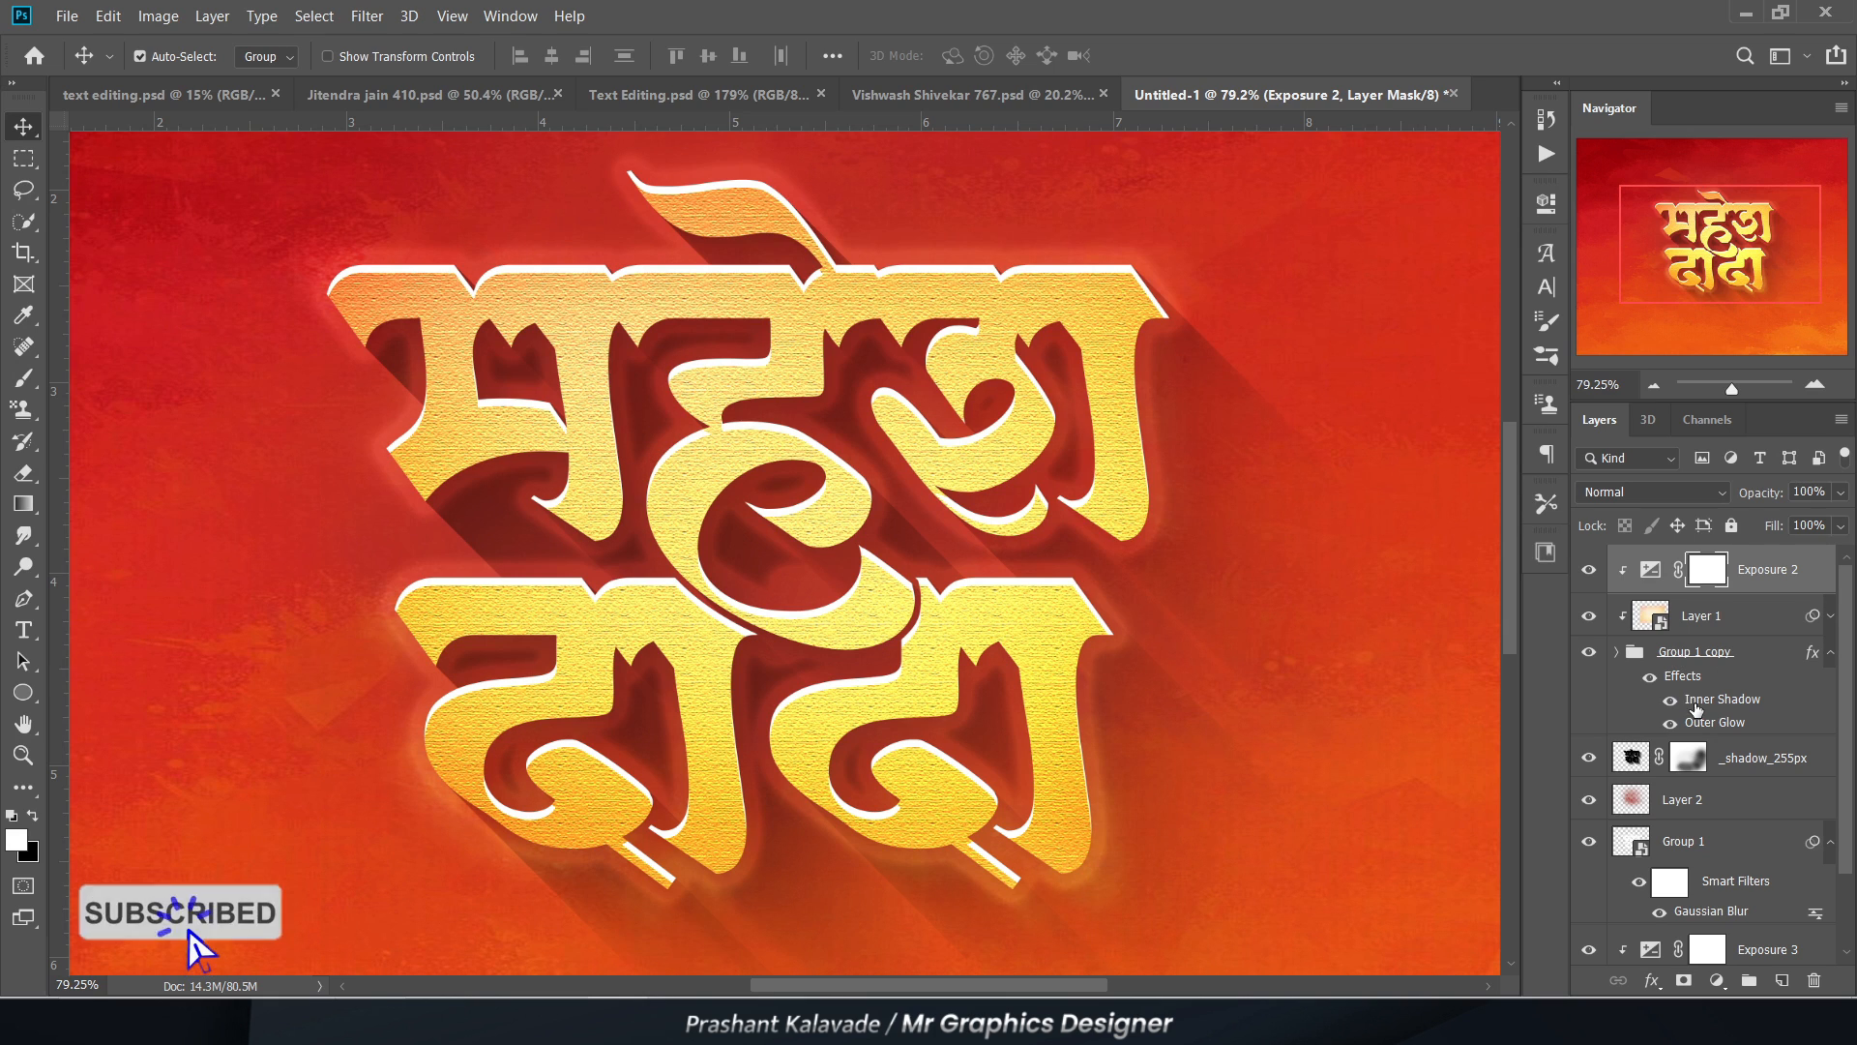
scroll(638, 445, down, 1)
scroll(837, 546, up, 2)
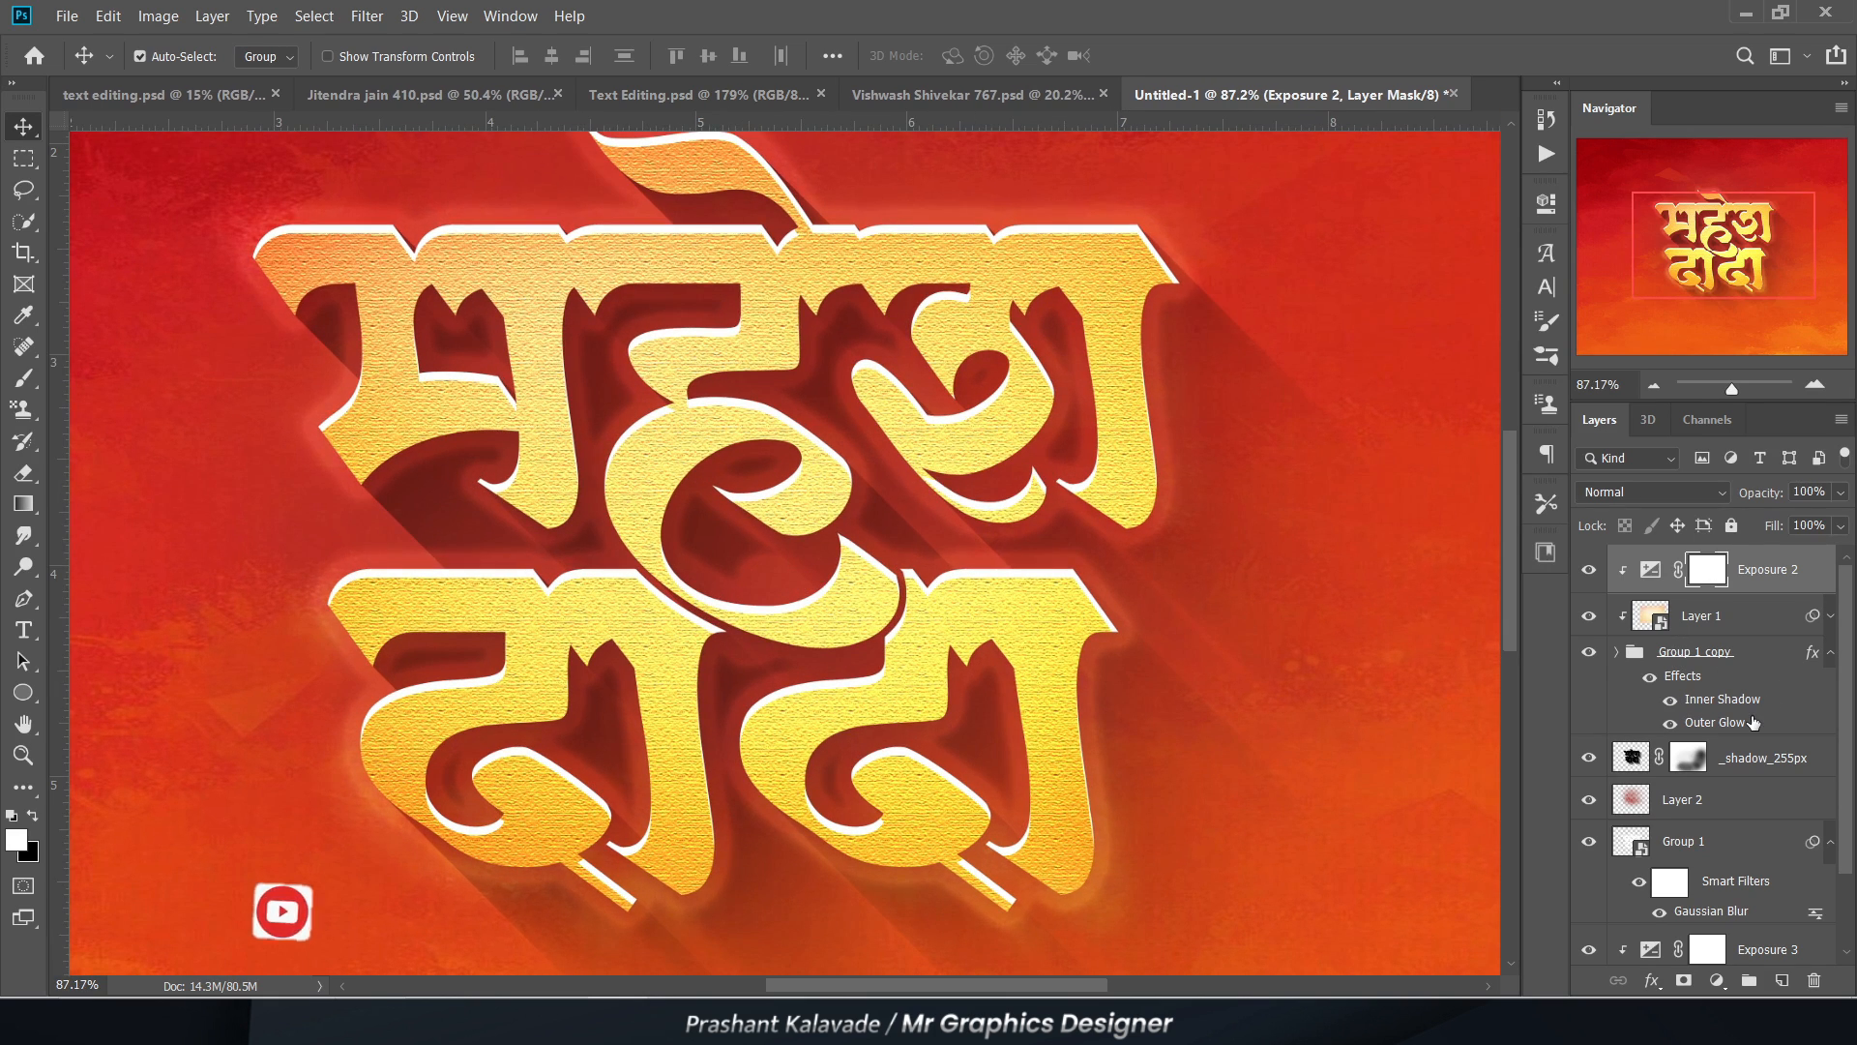
scroll(1754, 722, down, 1)
click(1760, 708)
scroll(580, 483, down, 2)
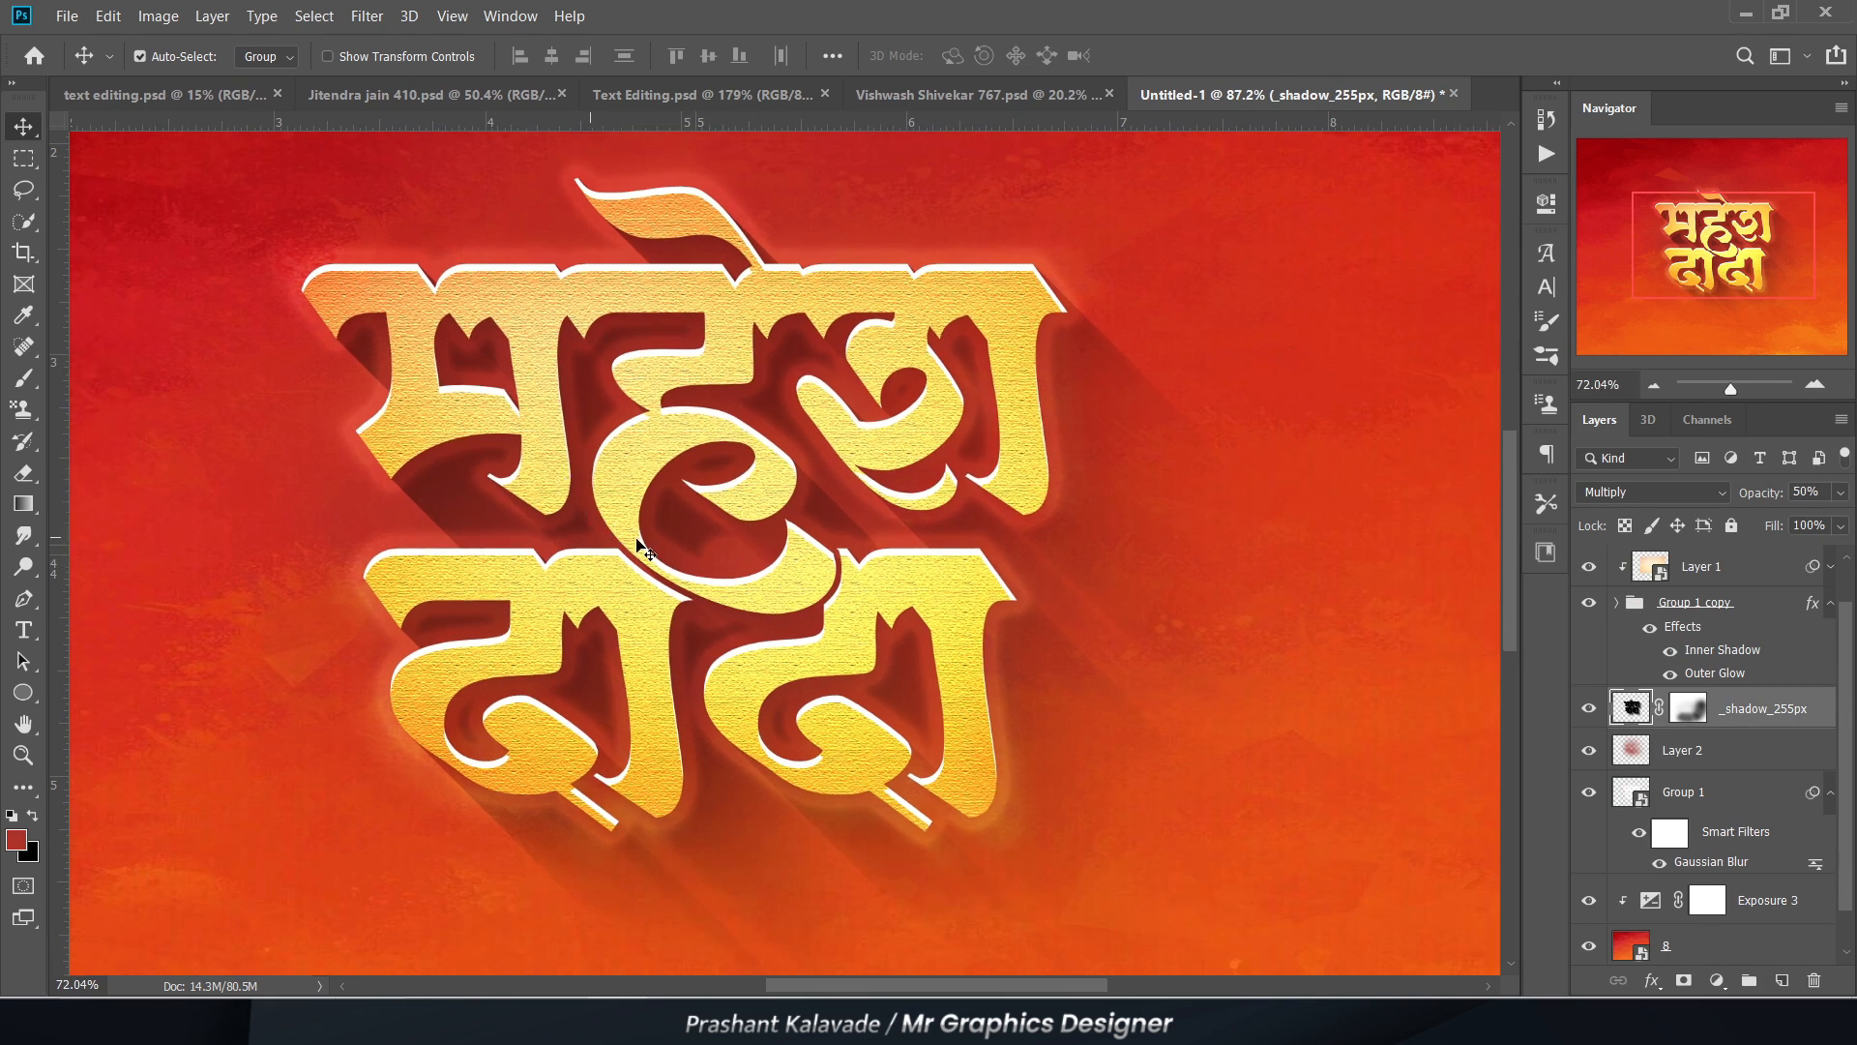
scroll(641, 549, up, 1)
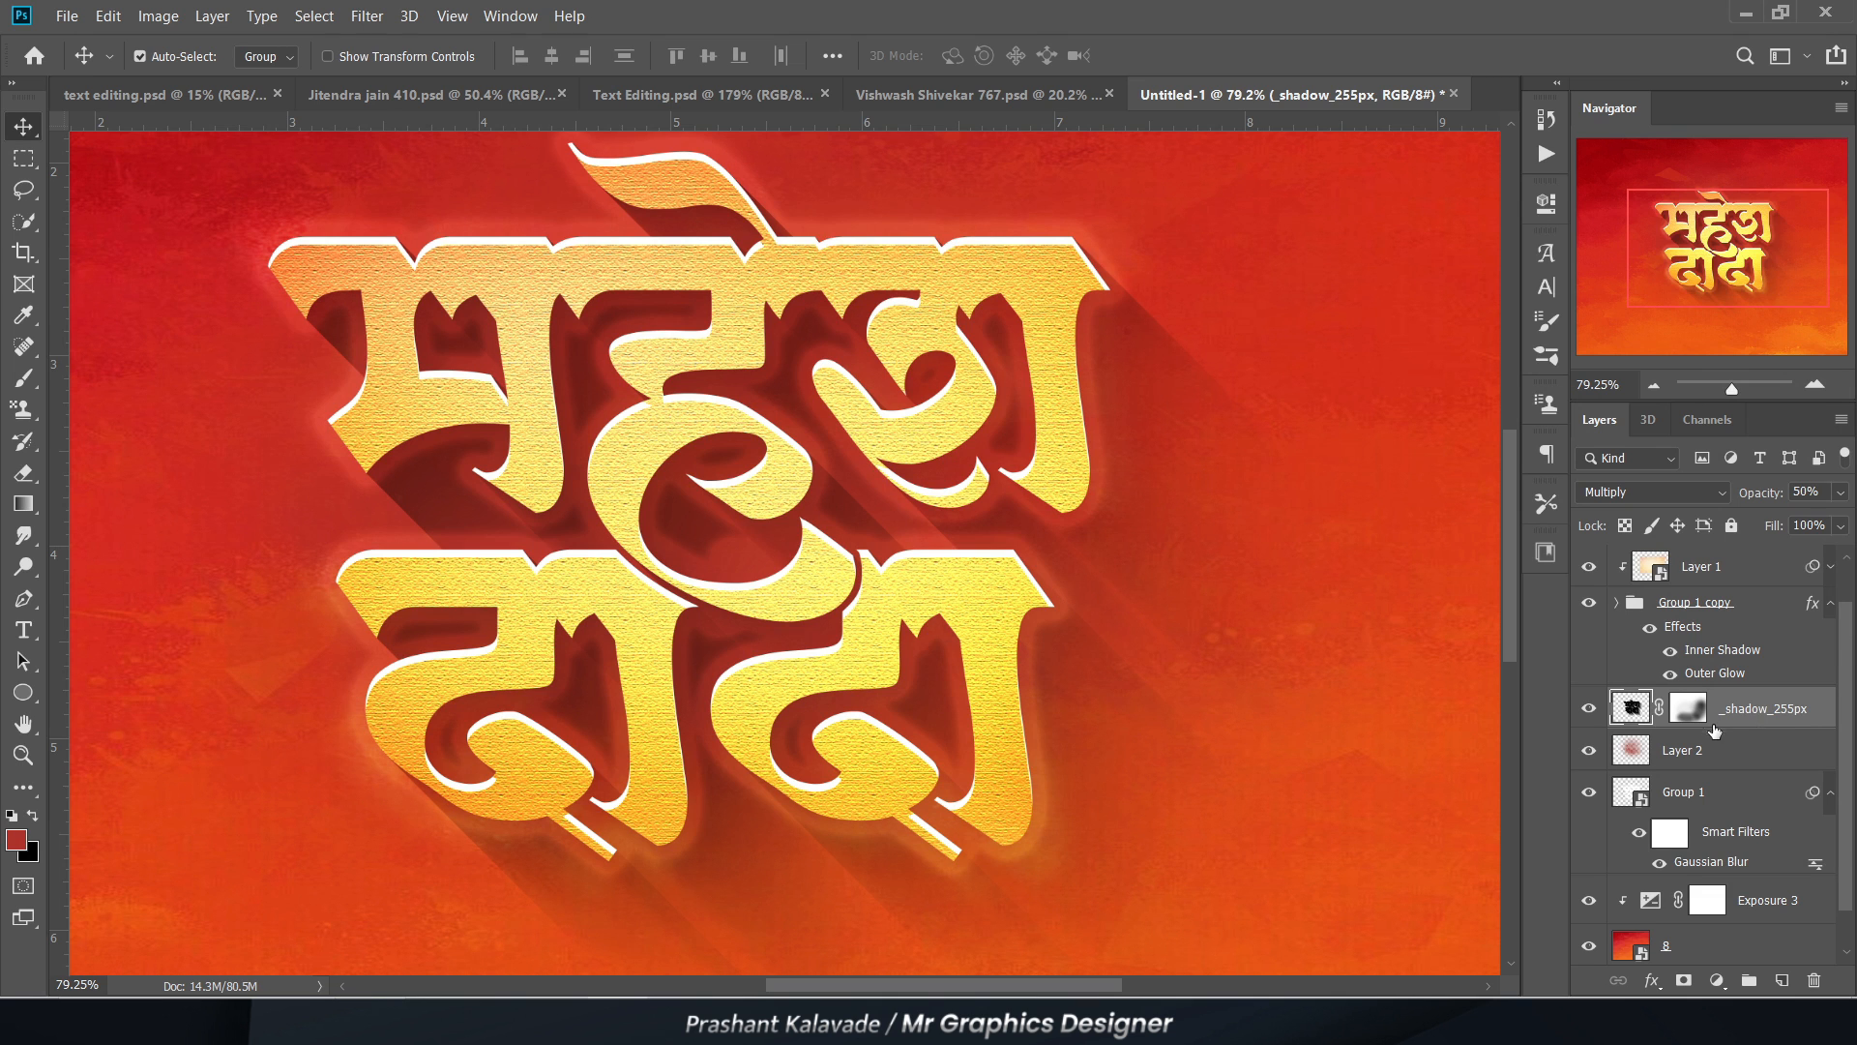
scroll(1715, 730, down, 1)
scroll(1704, 764, up, 1)
Step: Select the blurred Group 1 layer and collapse its Smart Filters list
click(1666, 630)
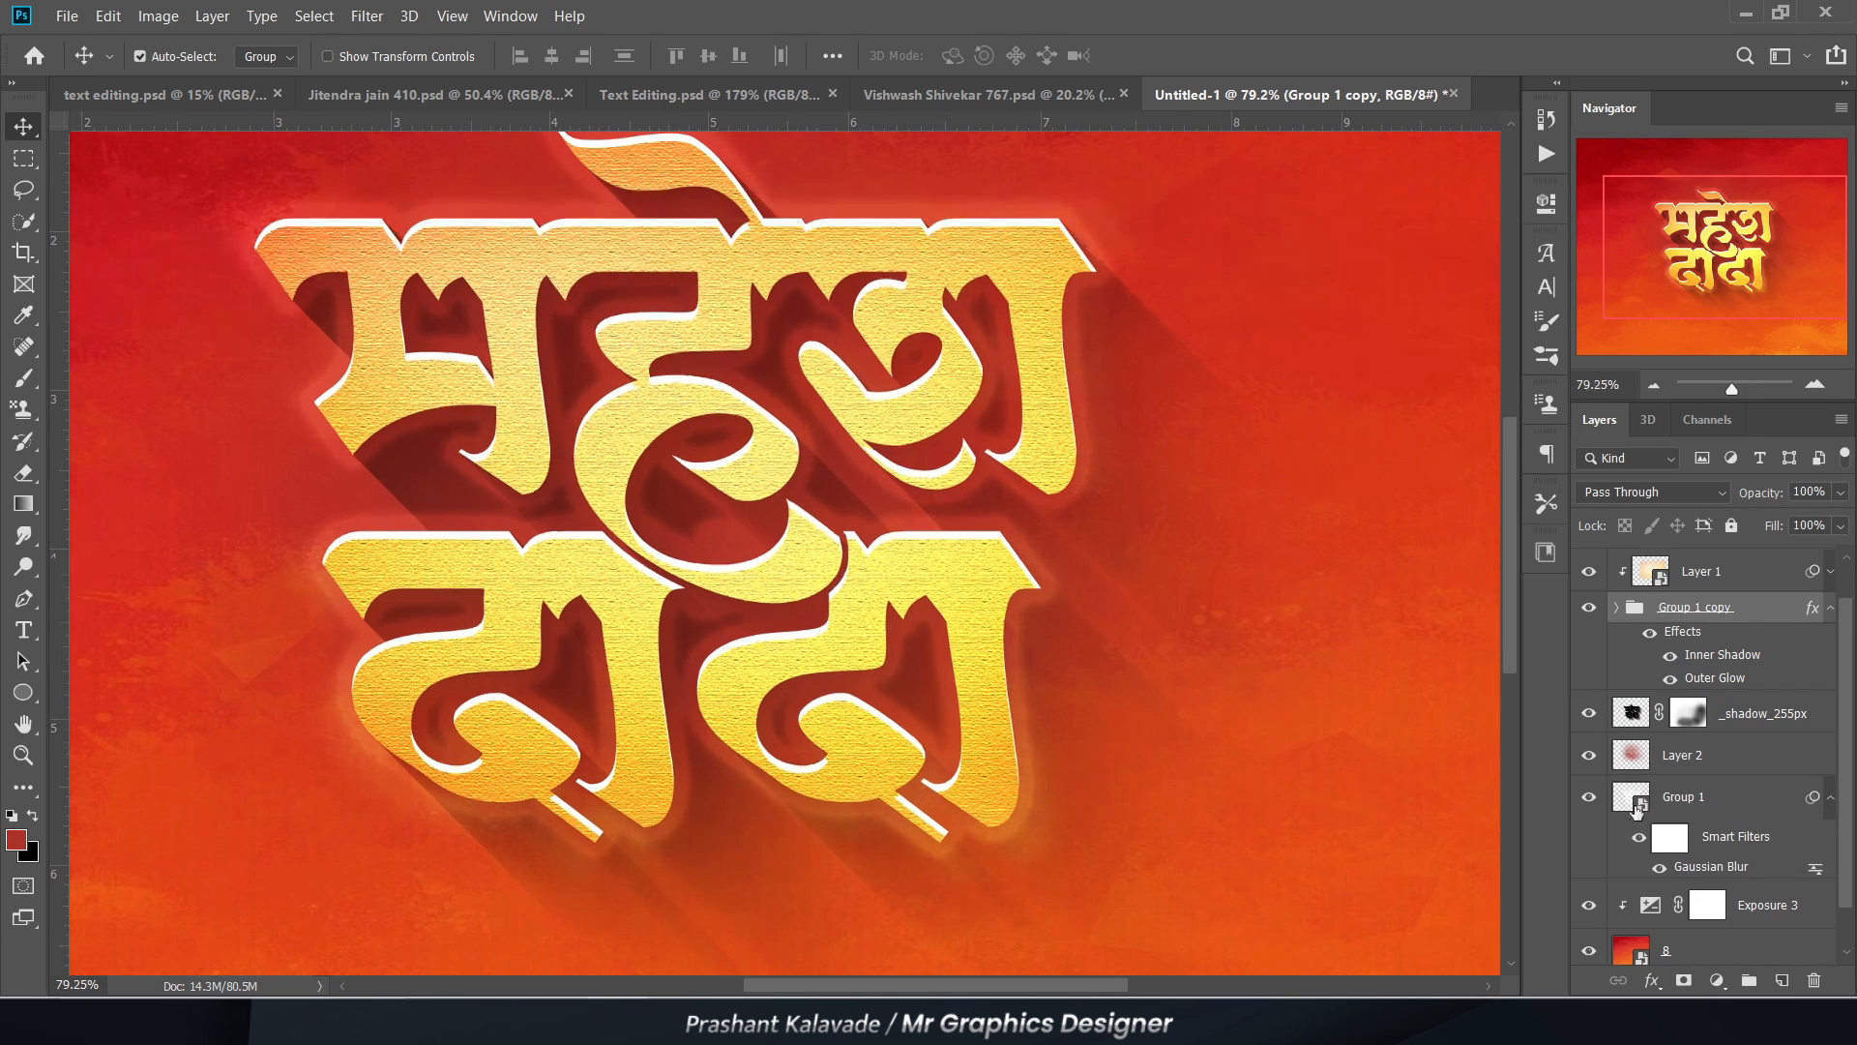
click(1637, 809)
click(1832, 803)
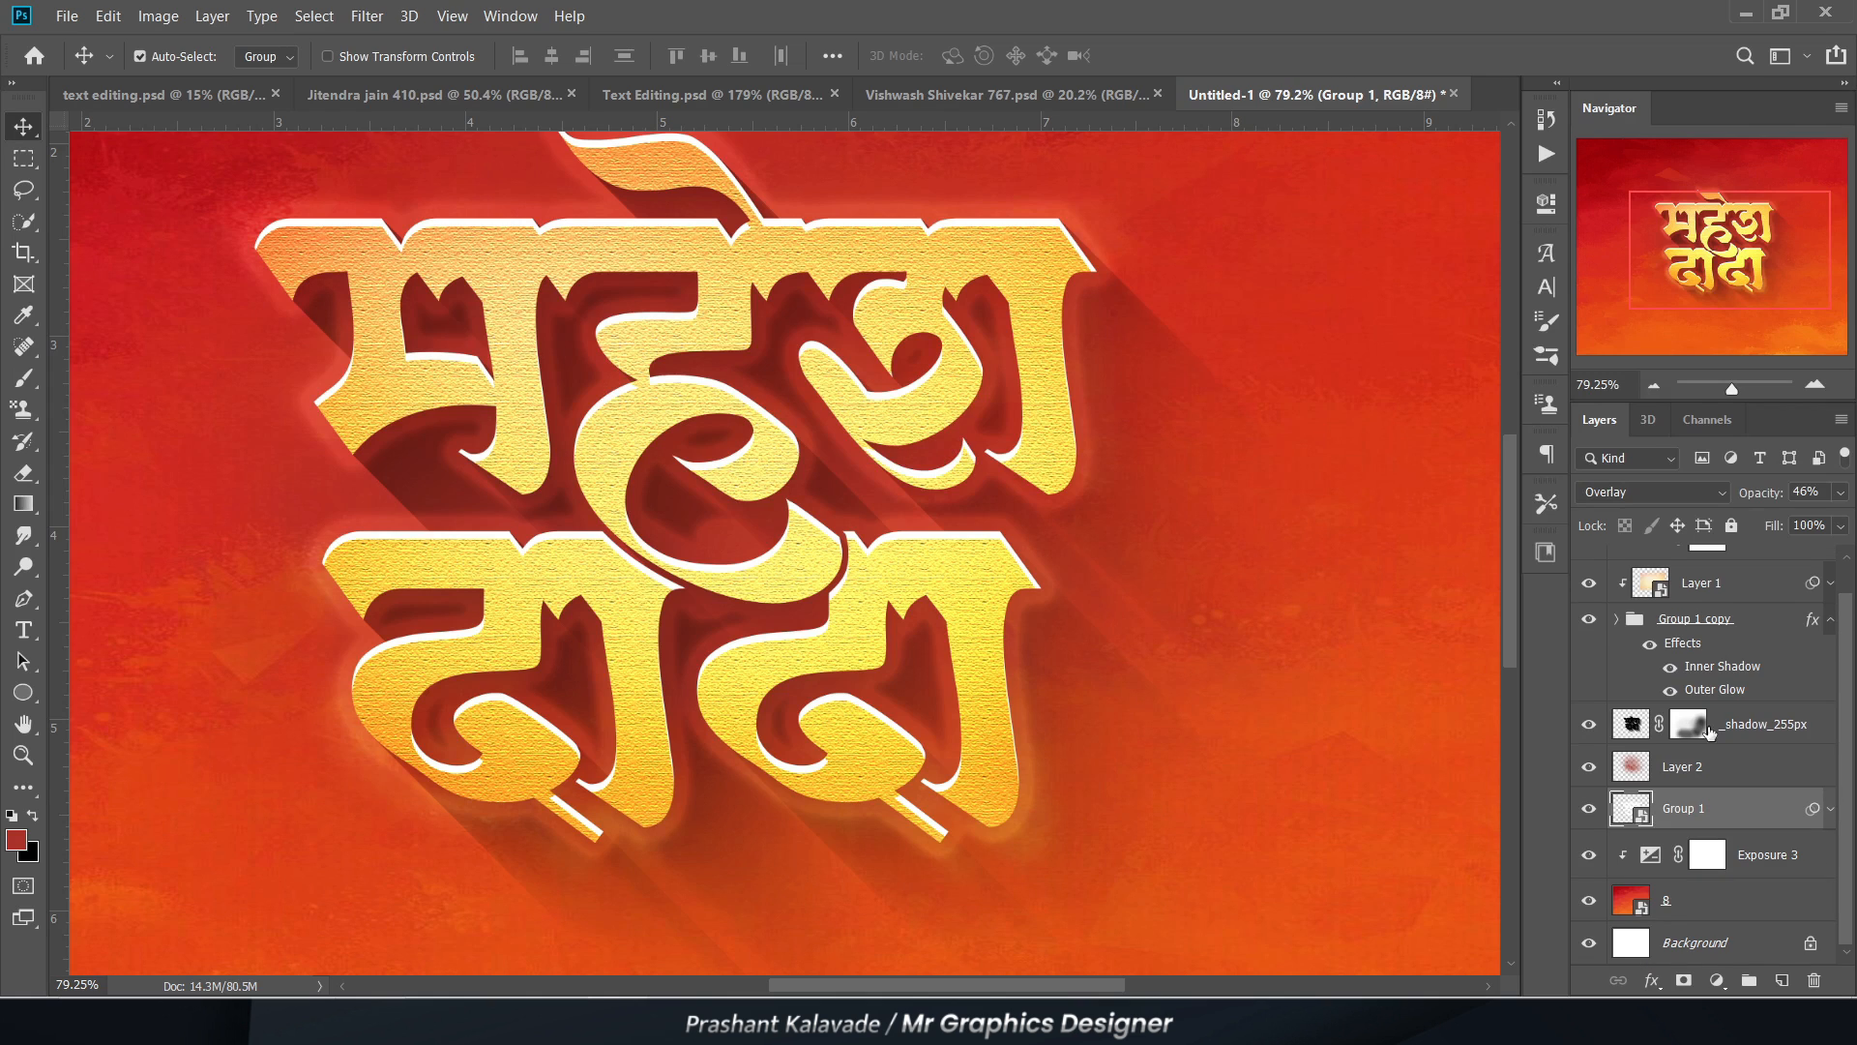
scroll(1049, 549, down, 5)
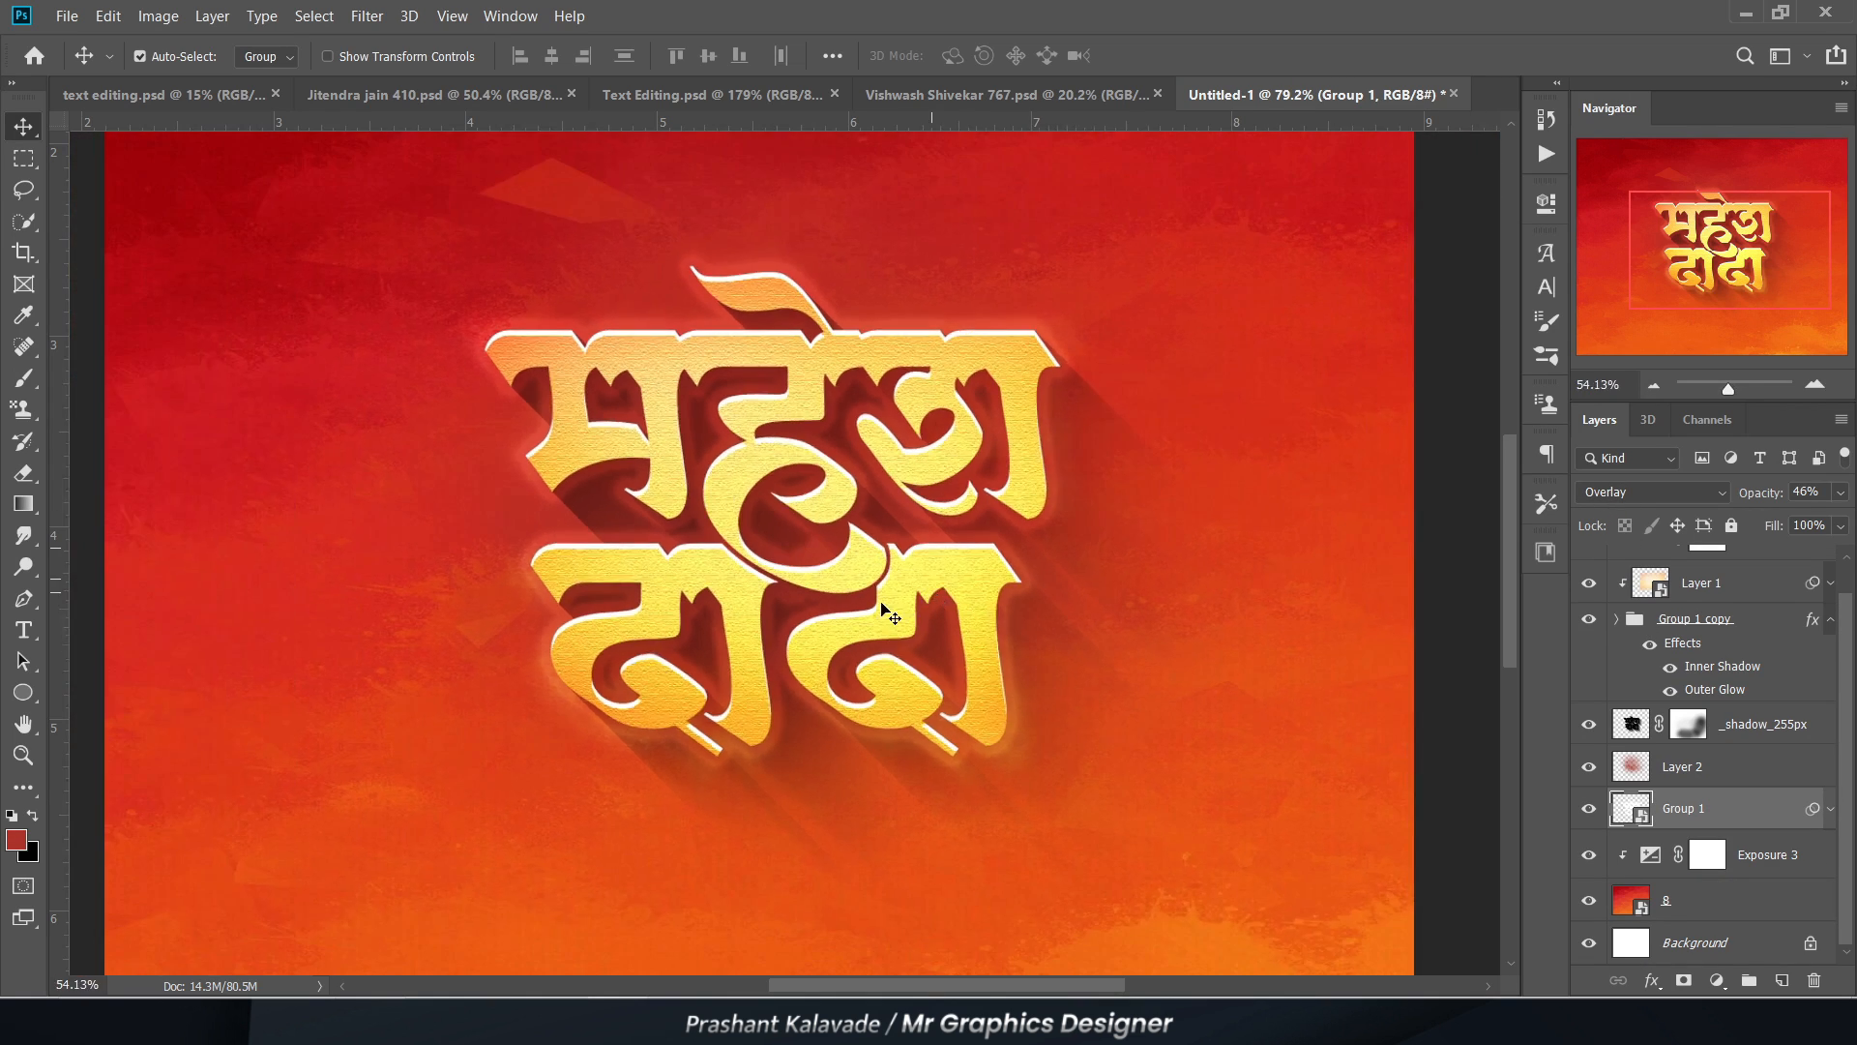
scroll(743, 448, up, 4)
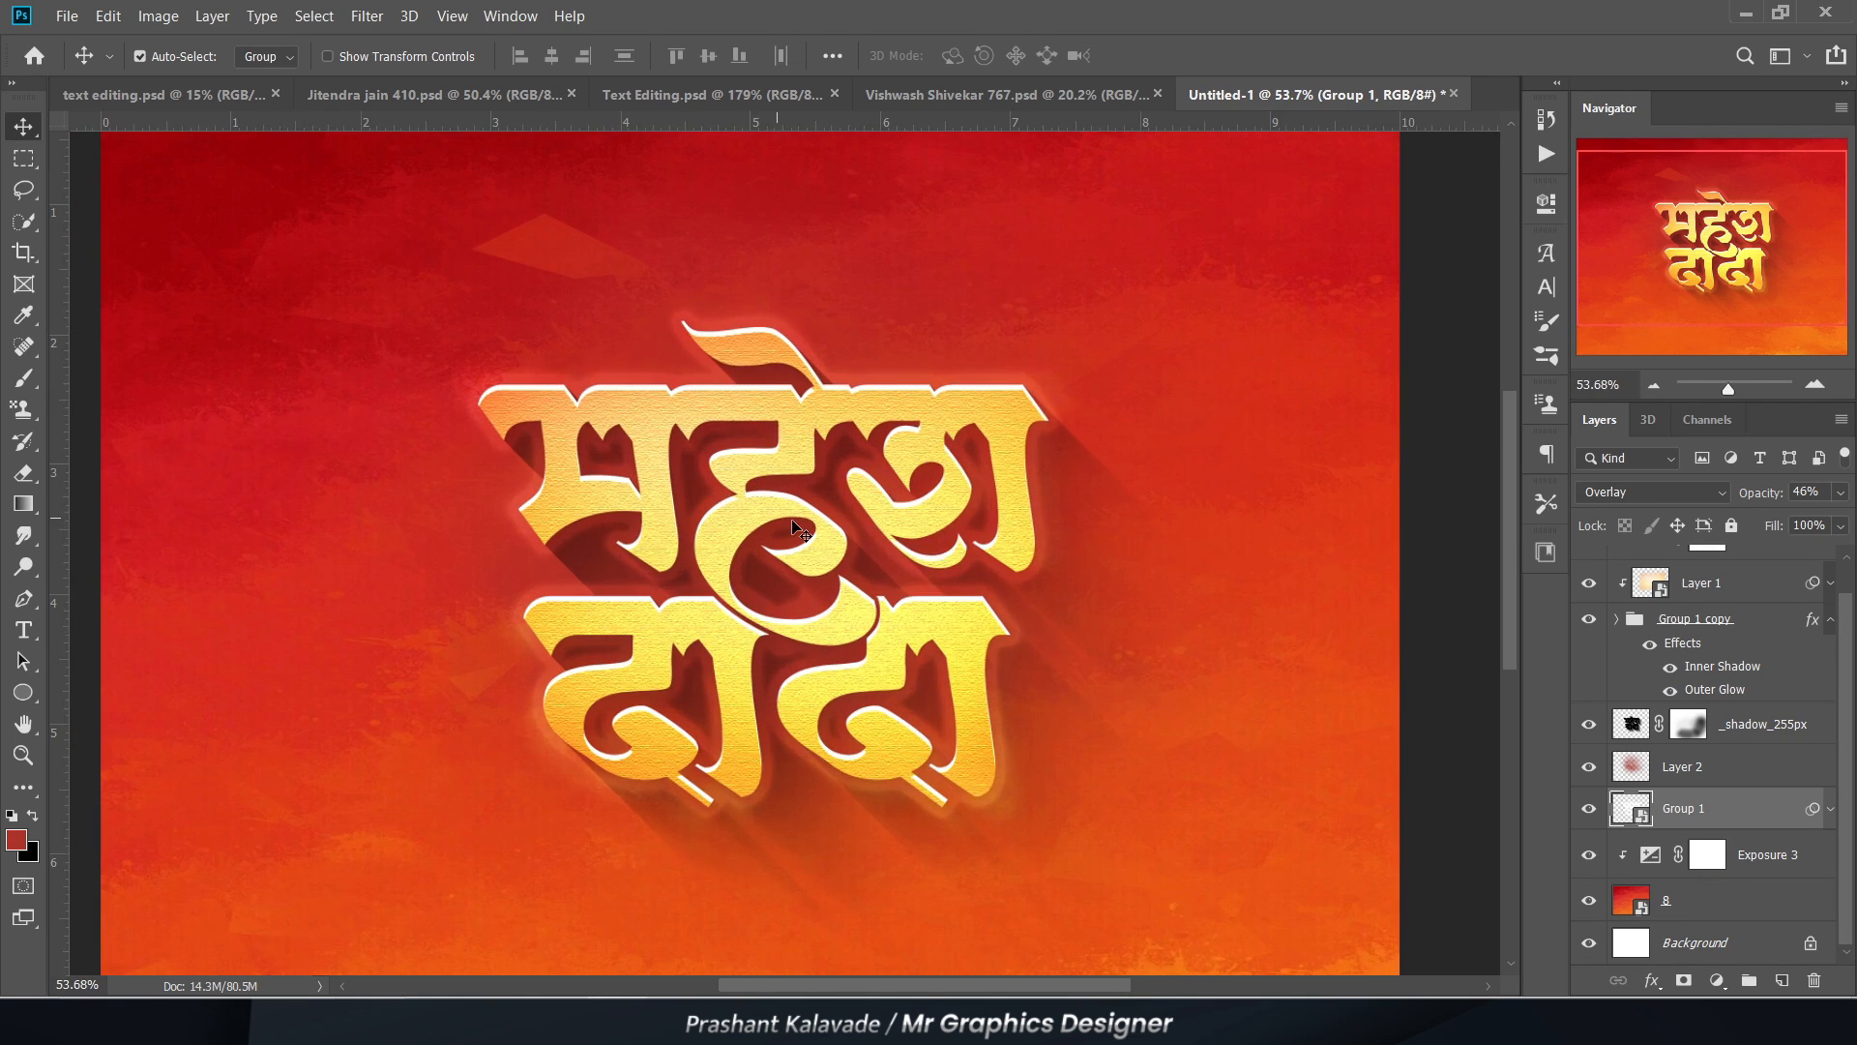
scroll(692, 592, up, 1)
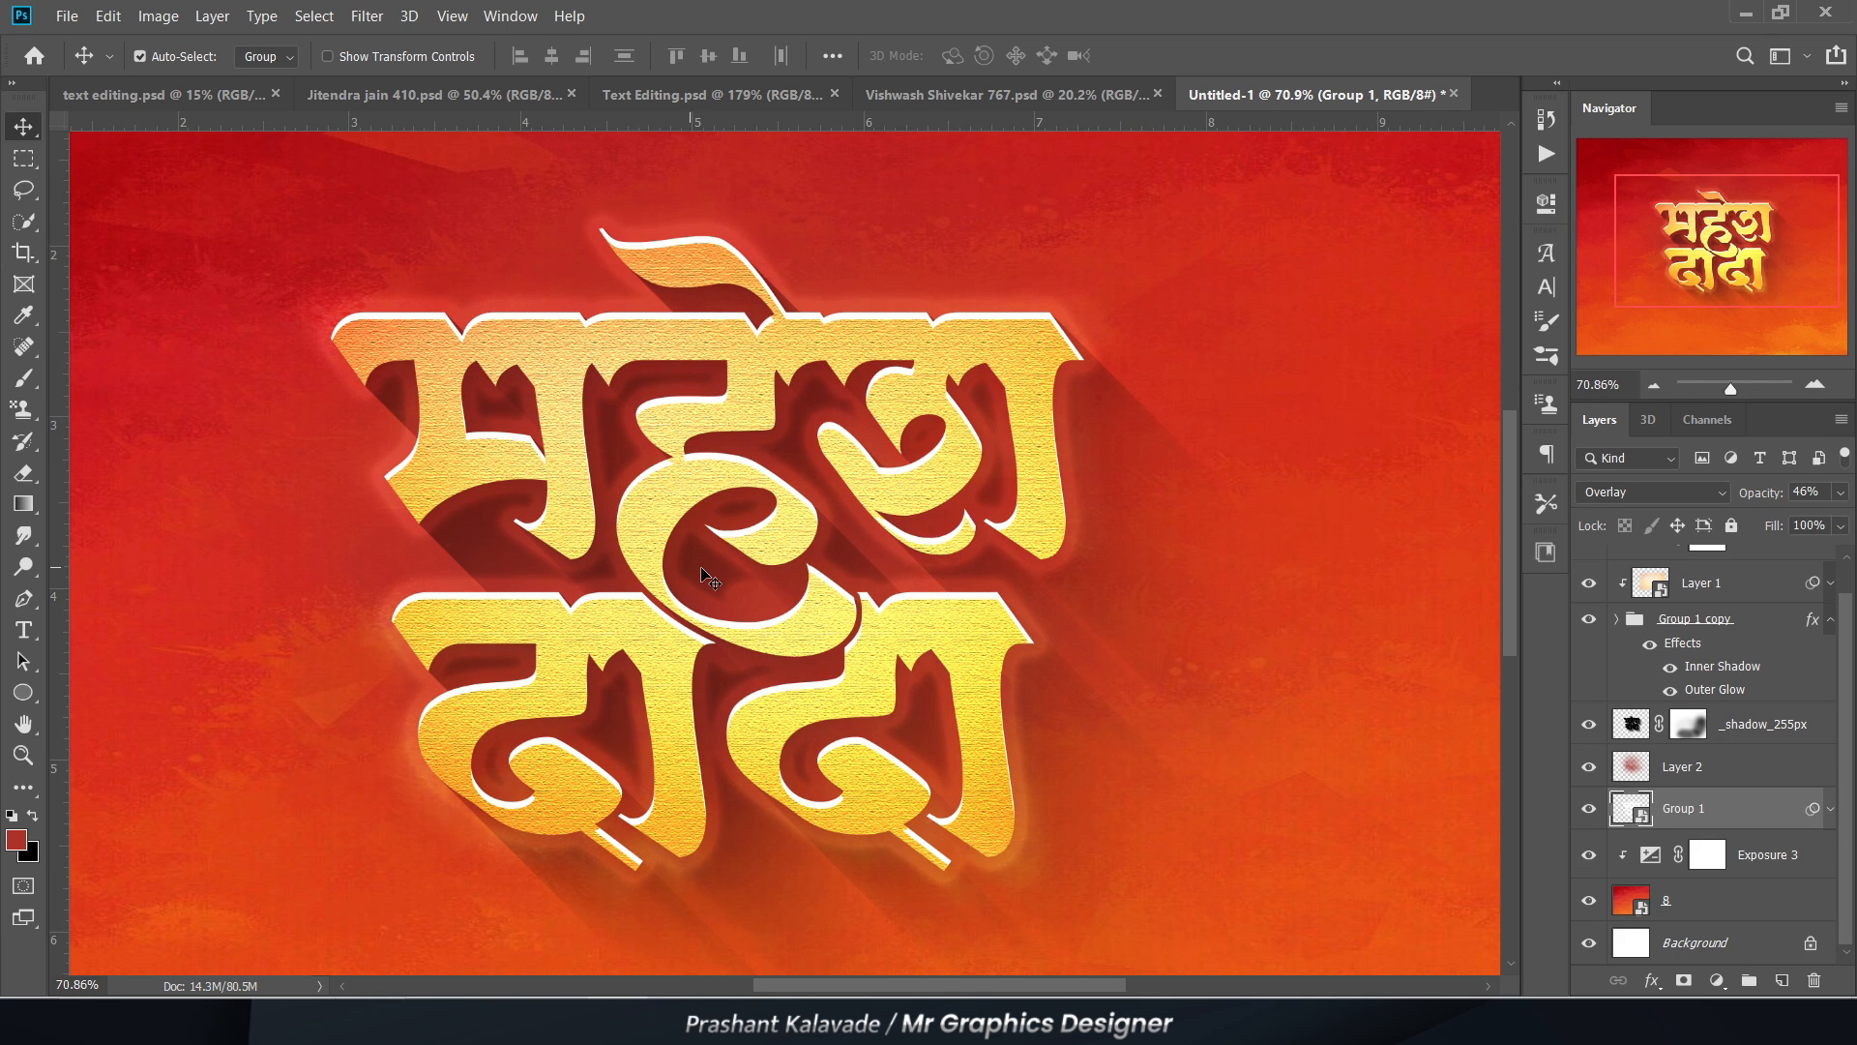
scroll(638, 523, down, 1)
scroll(661, 608, up, 1)
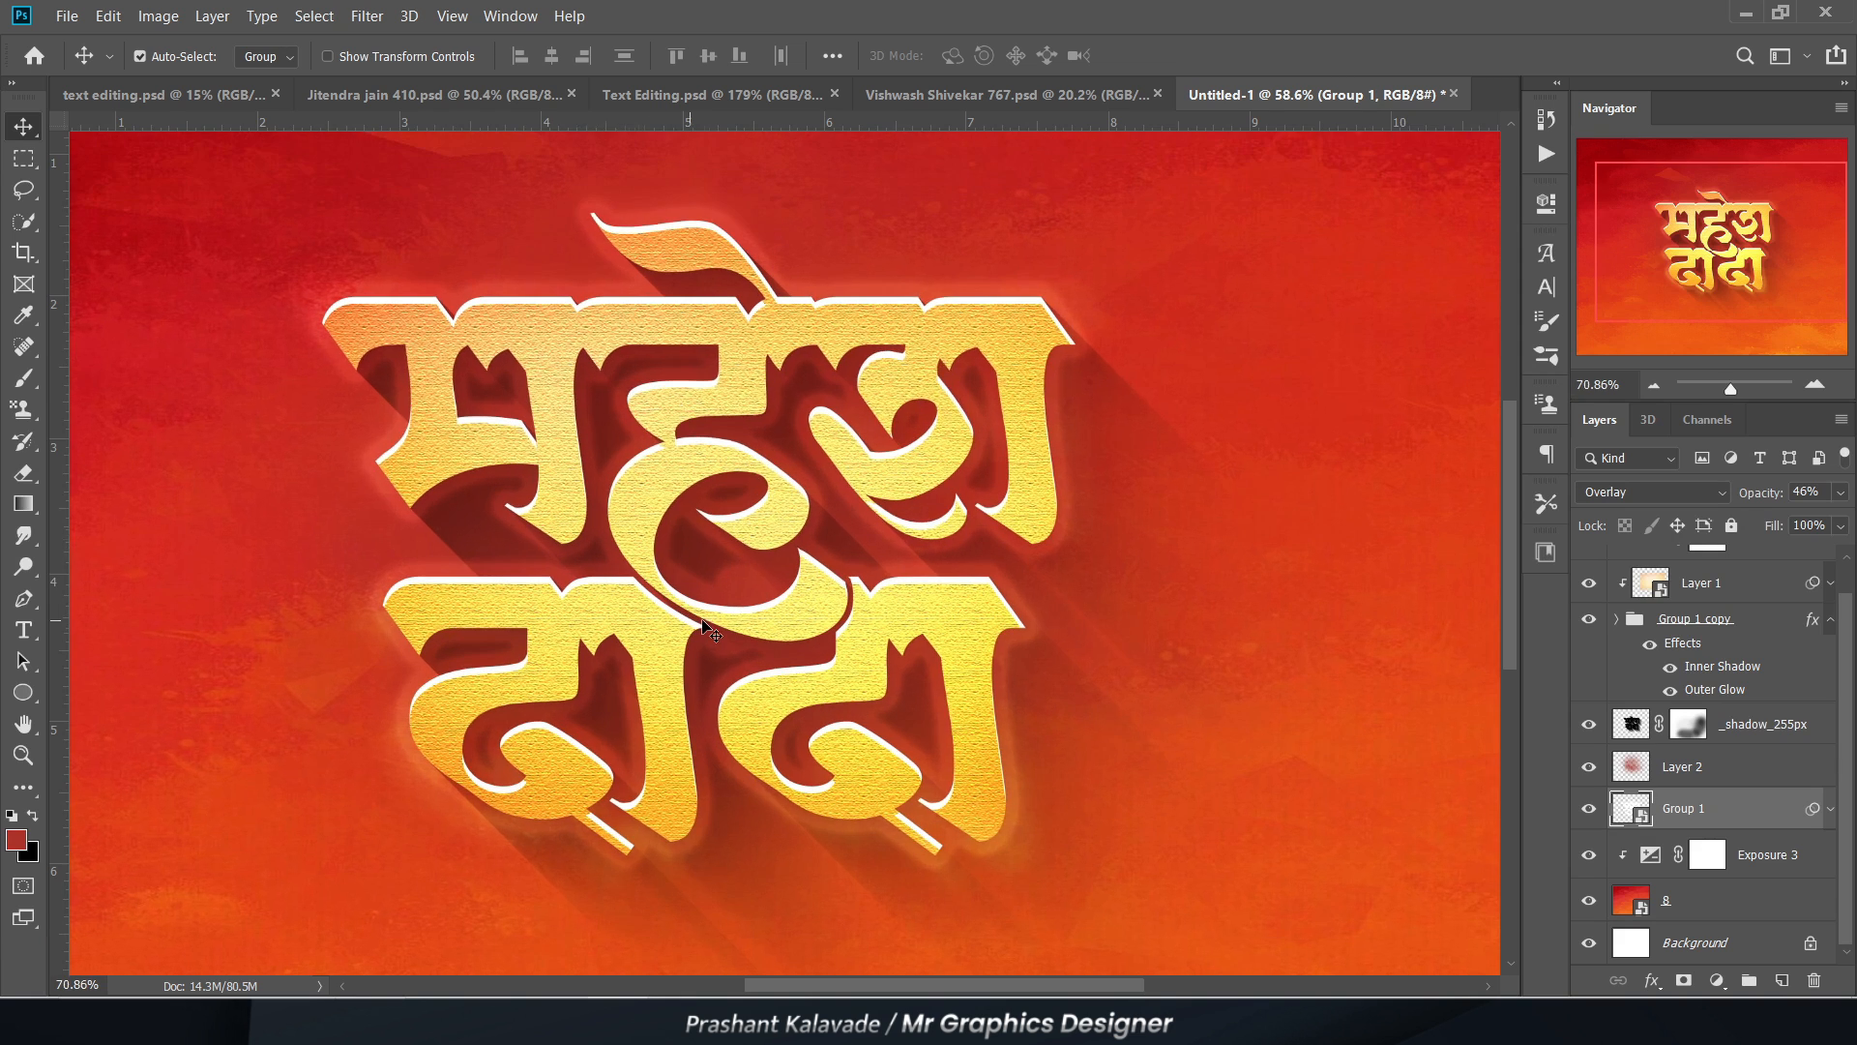
scroll(724, 637, up, 1)
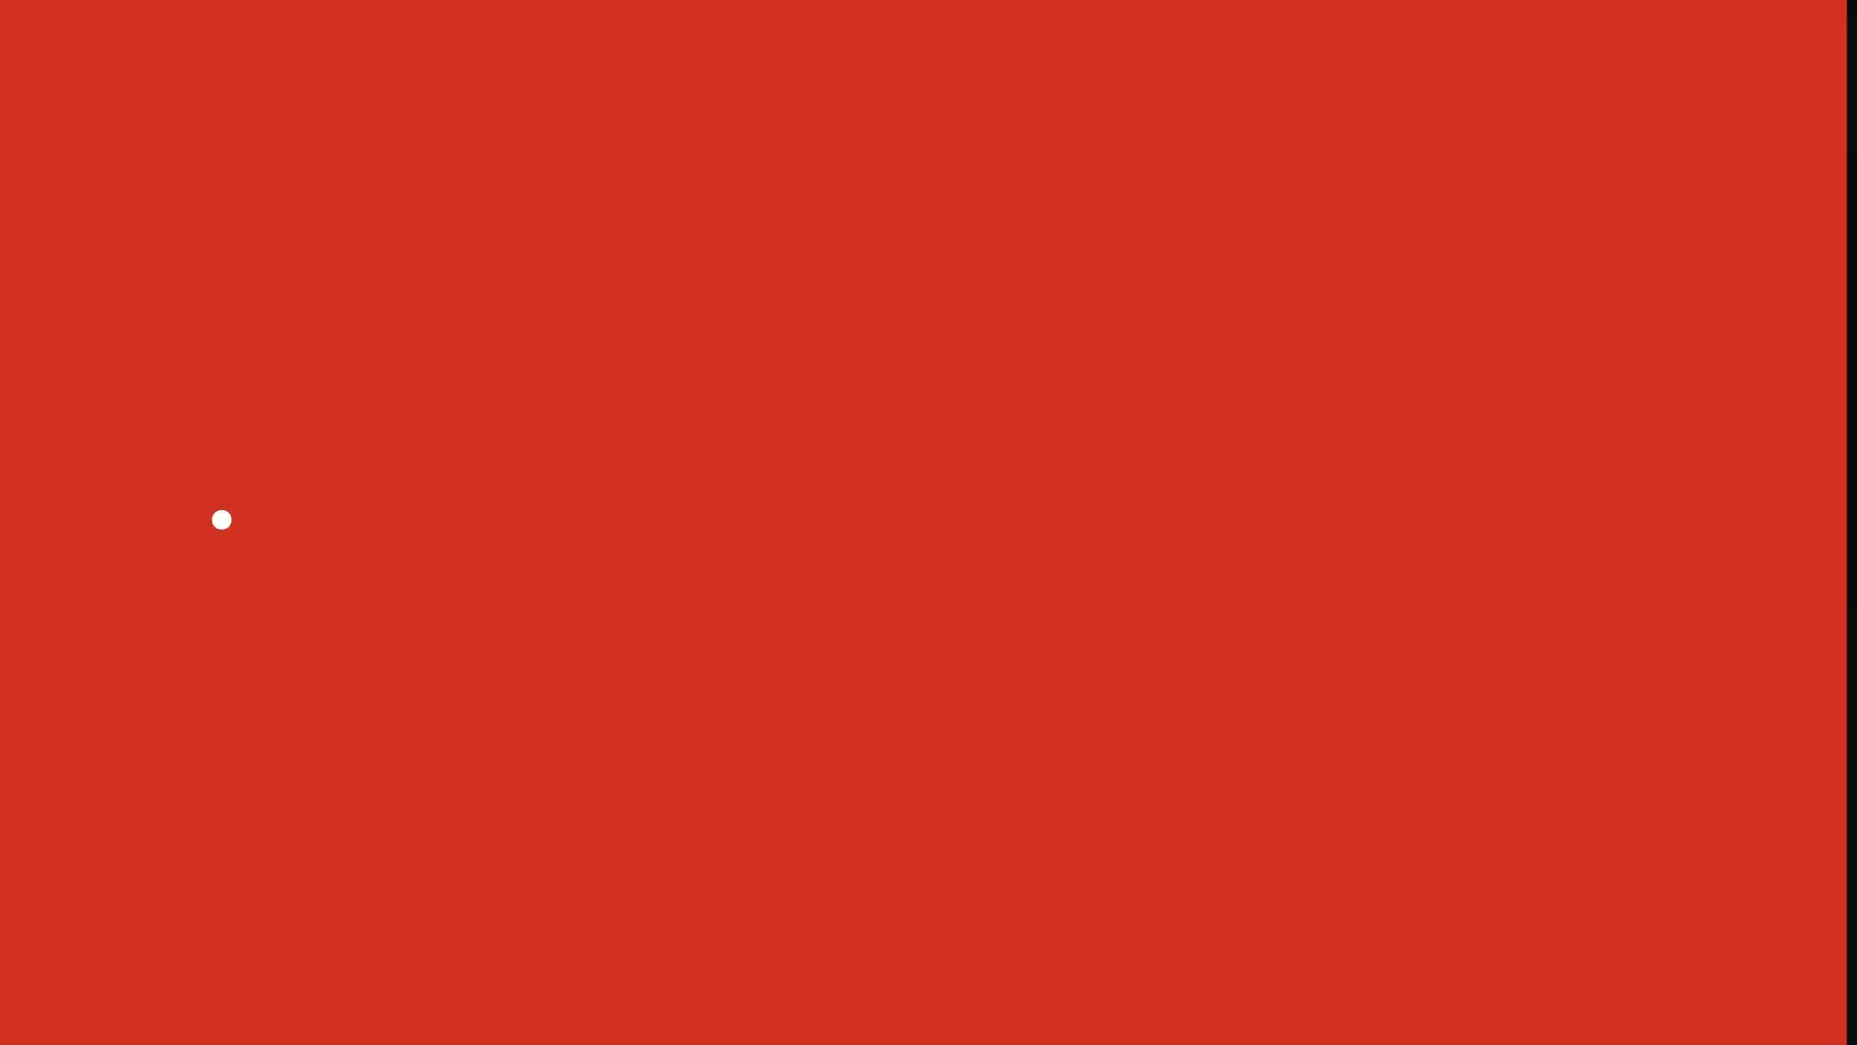